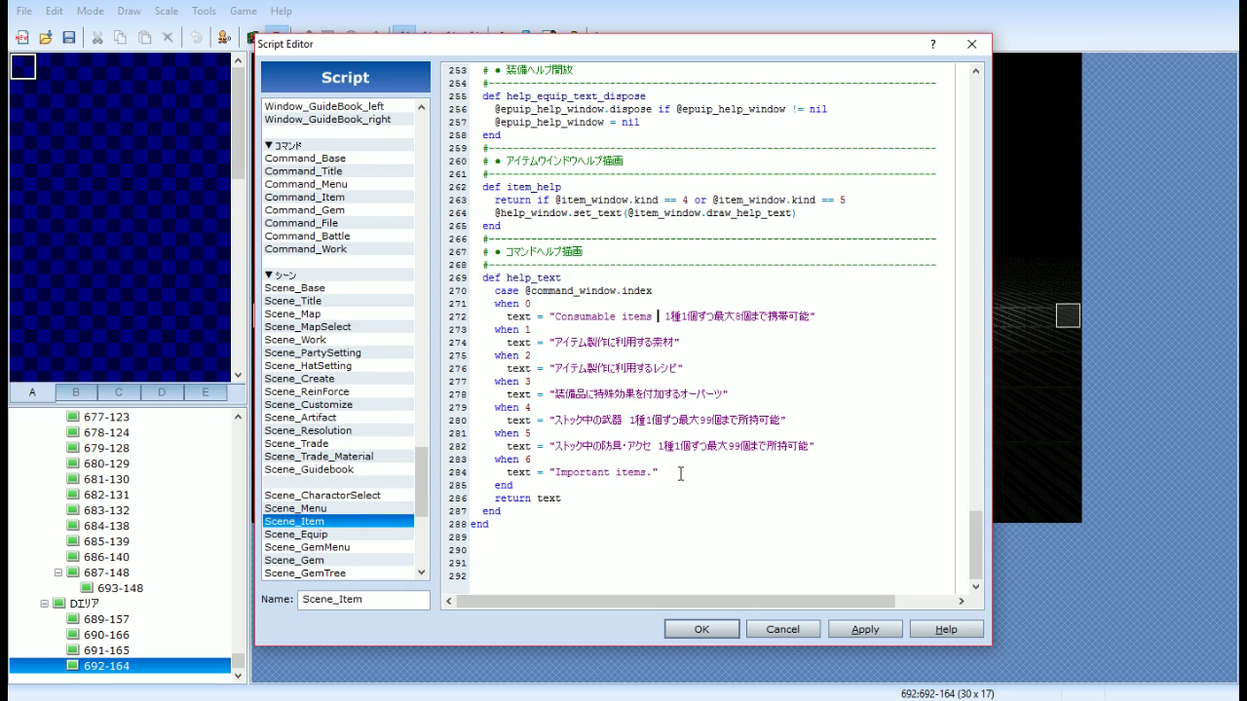
Complete the case 0 help text as "Consumable items for battle. Up to 8 of the same kind can be carried." and save the script
text(for battle.)
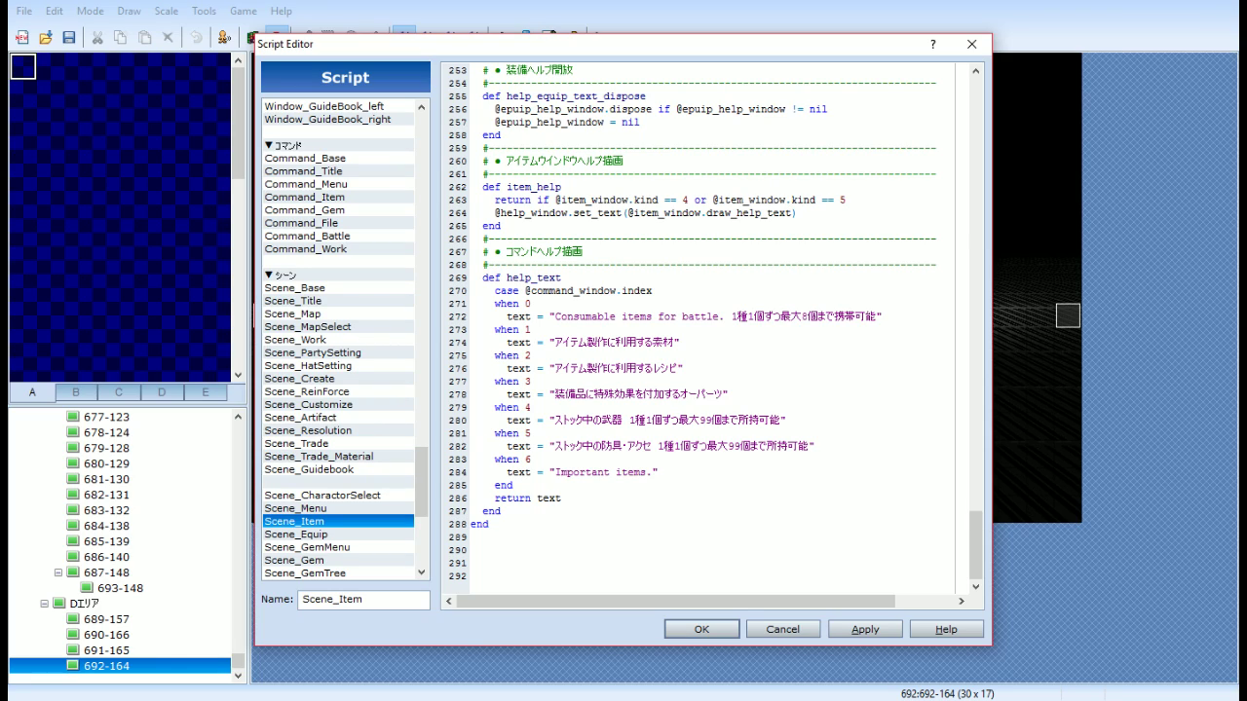
drag(878, 317, 739, 312)
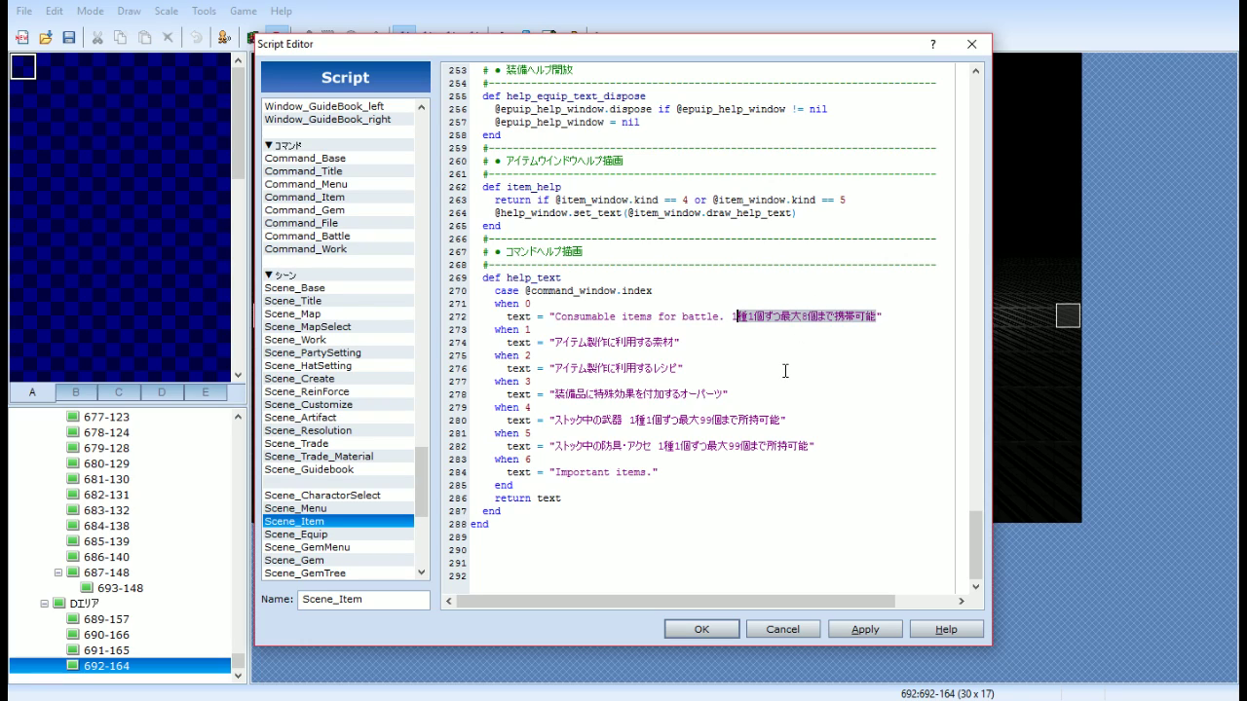
key(BackSpace)
key(BackSpace)
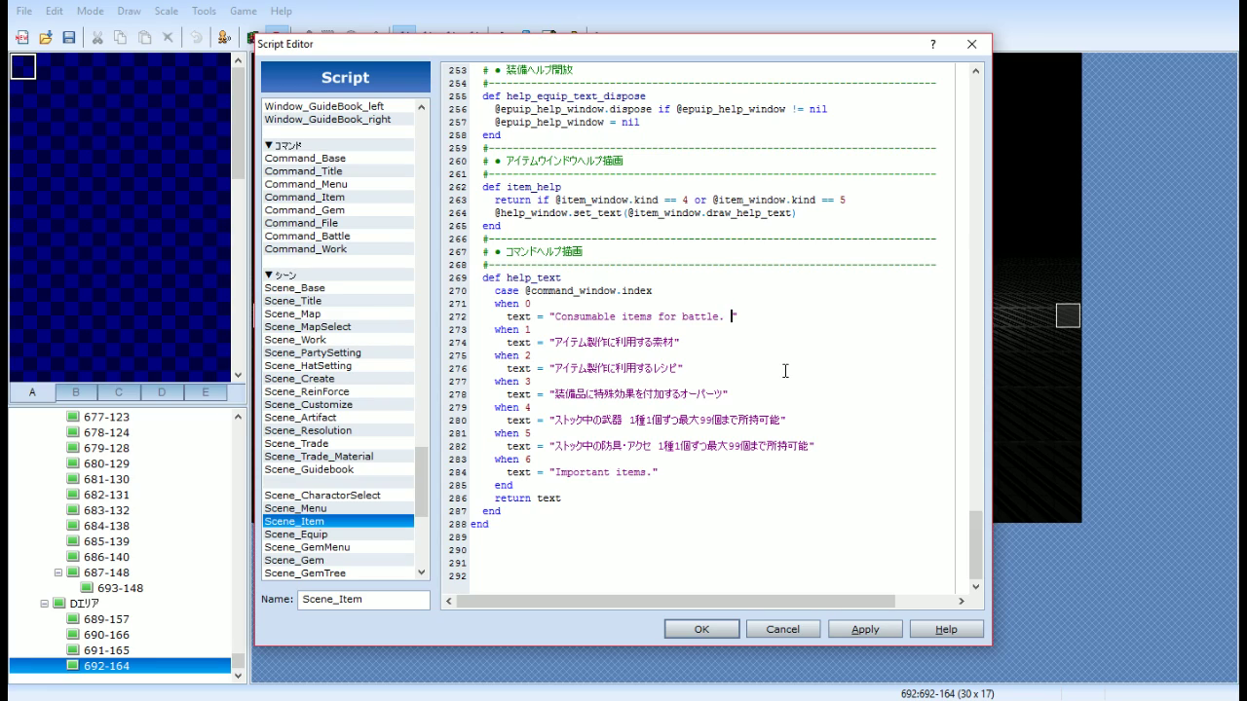
text(Up)
text( to 8 of the same )
text(kind can be ca)
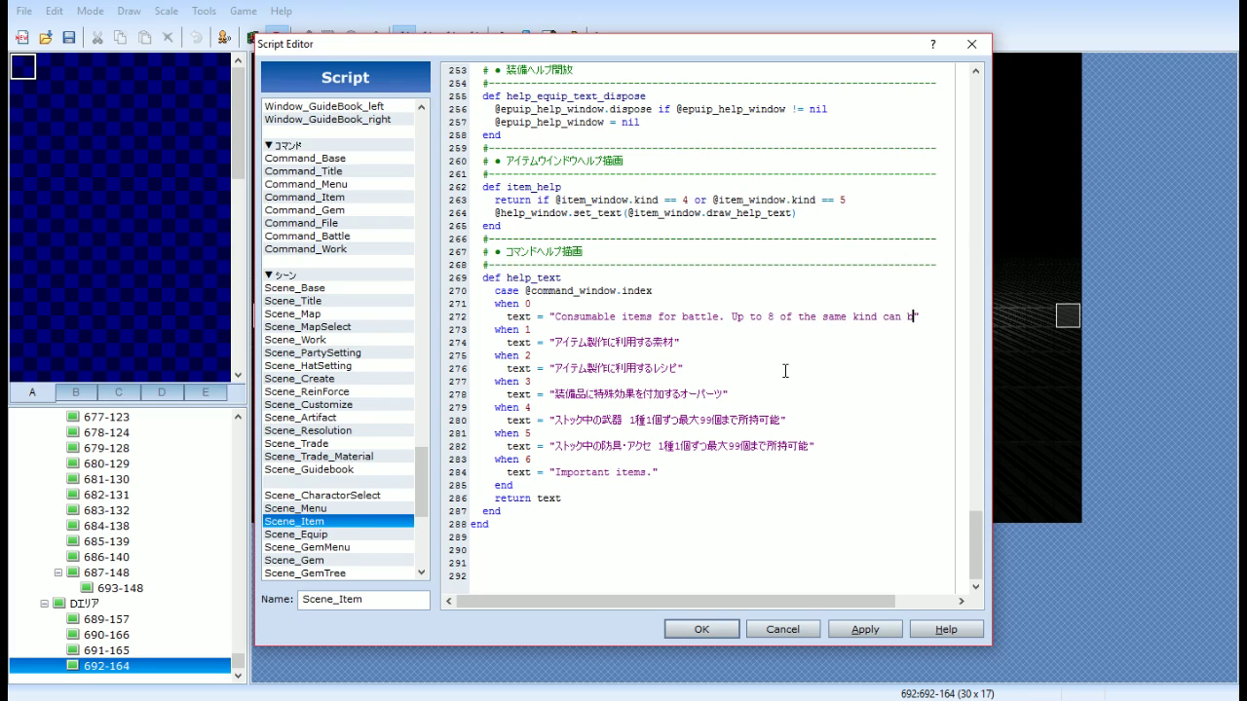
text(rried.)
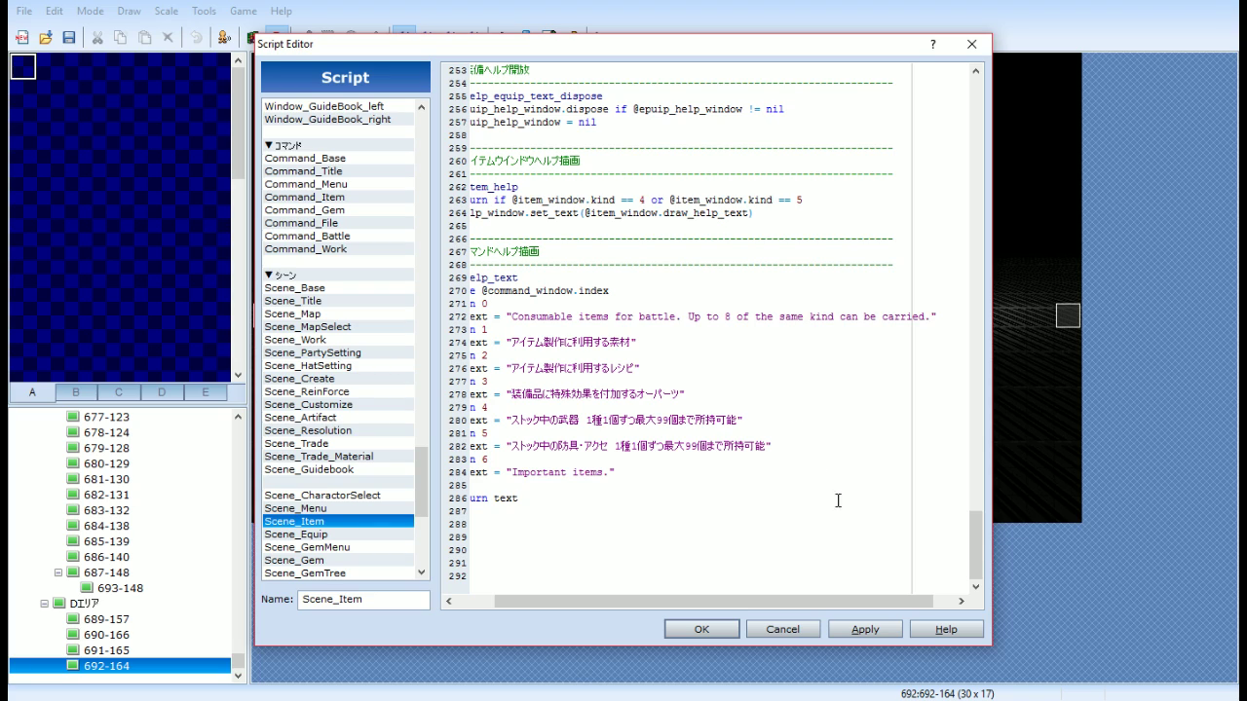
click(863, 630)
click(704, 628)
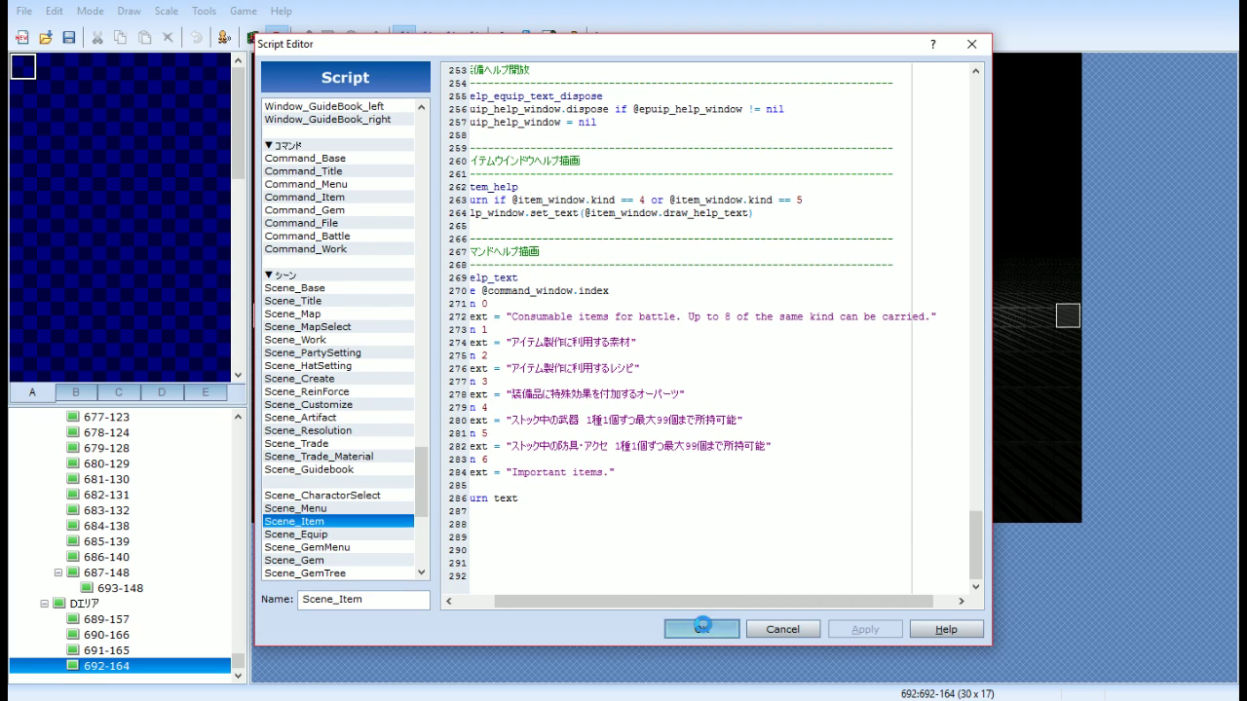
Start a playtest with the project changes saved, and bring up the in-game menu
click(600, 37)
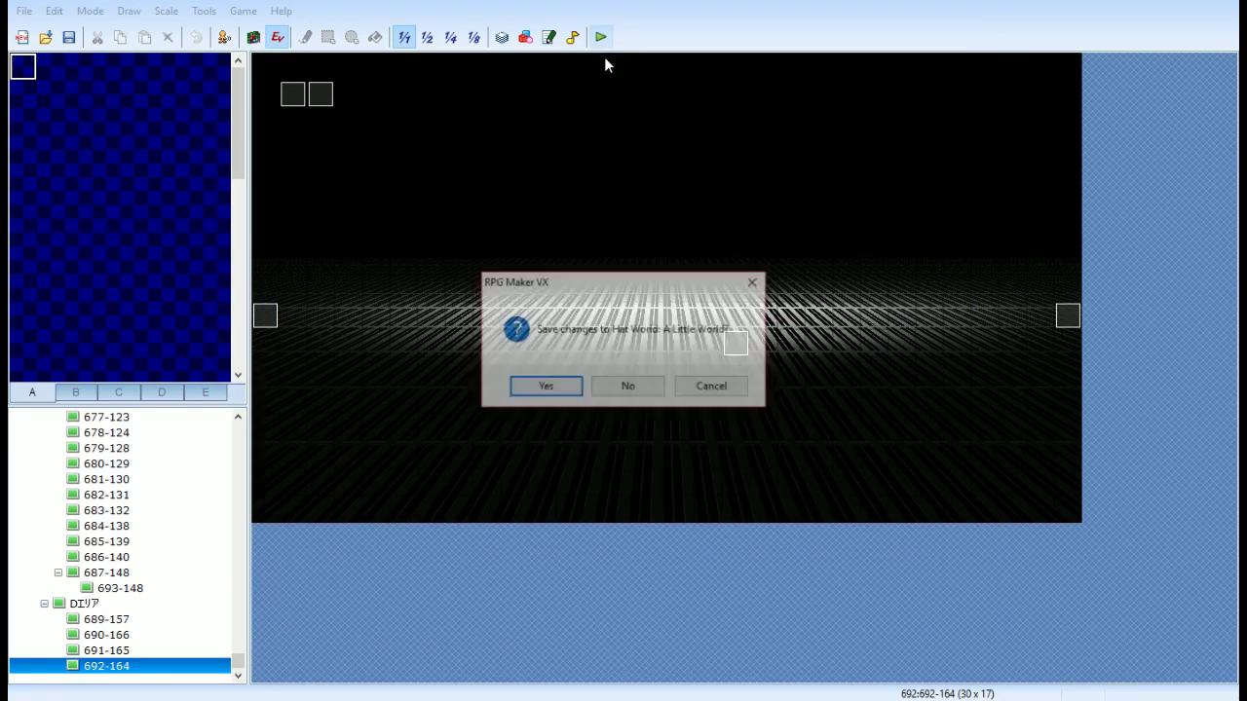
click(570, 388)
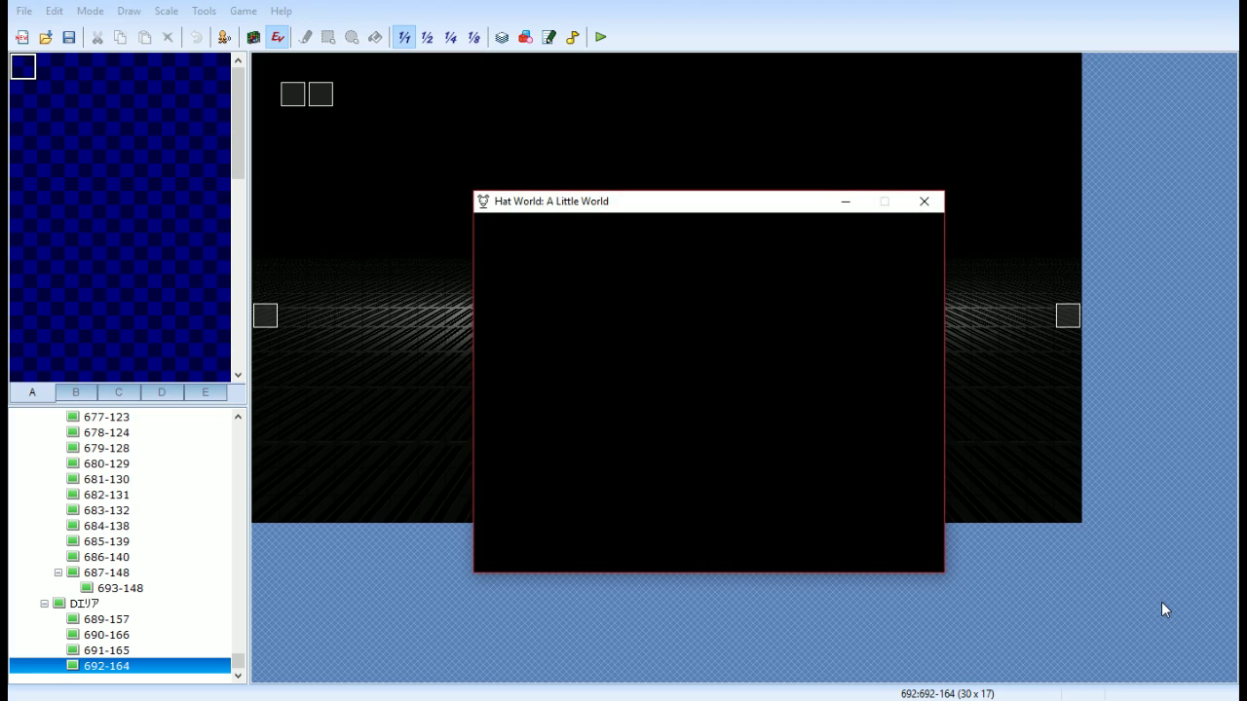
key(Escape)
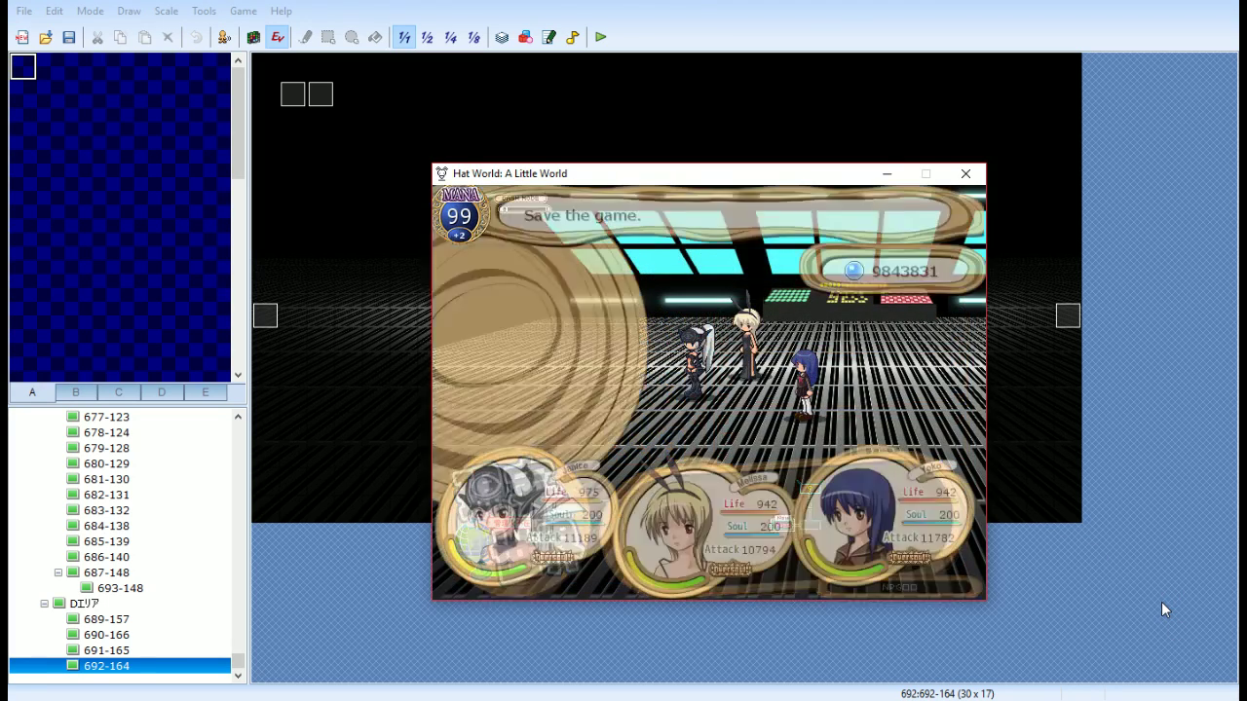
Open the in-game item screen and check how the consumables category's help text fits its window
key(Up)
key(Up)
key(Up)
key(Up)
key(Return)
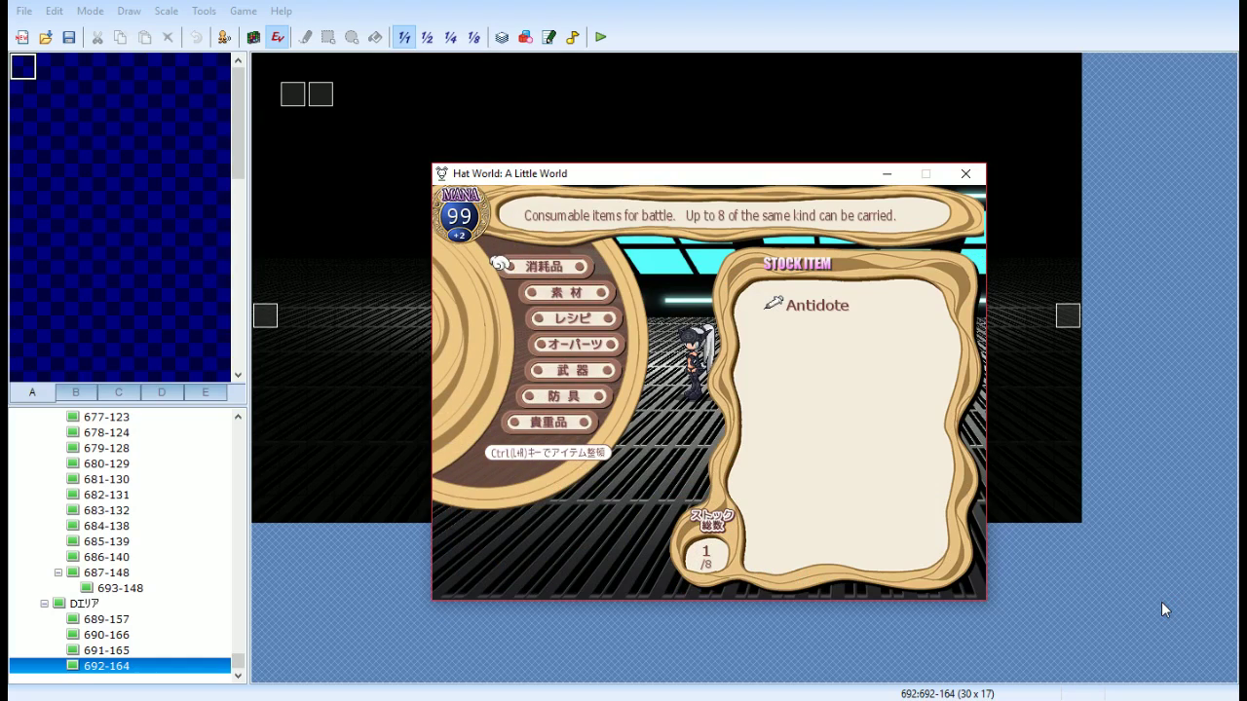
key(Down)
key(Up)
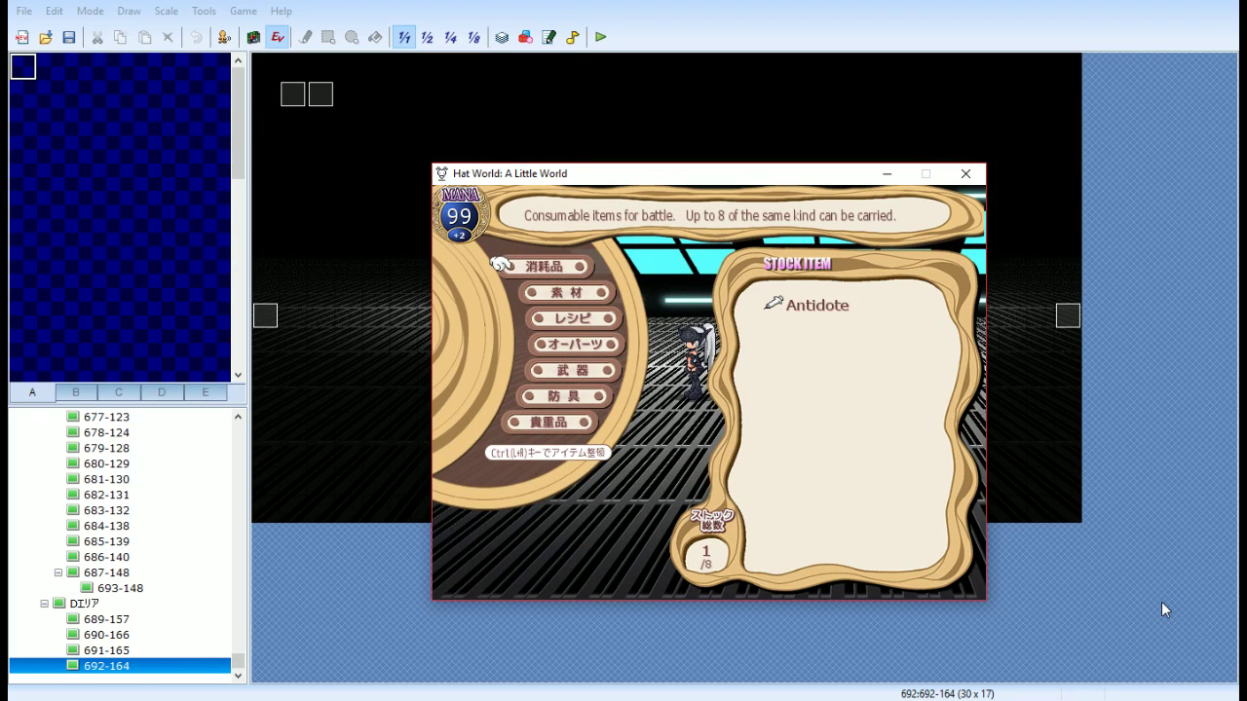
End the playtest and reopen the Script Editor on the Scene_Item script
click(979, 174)
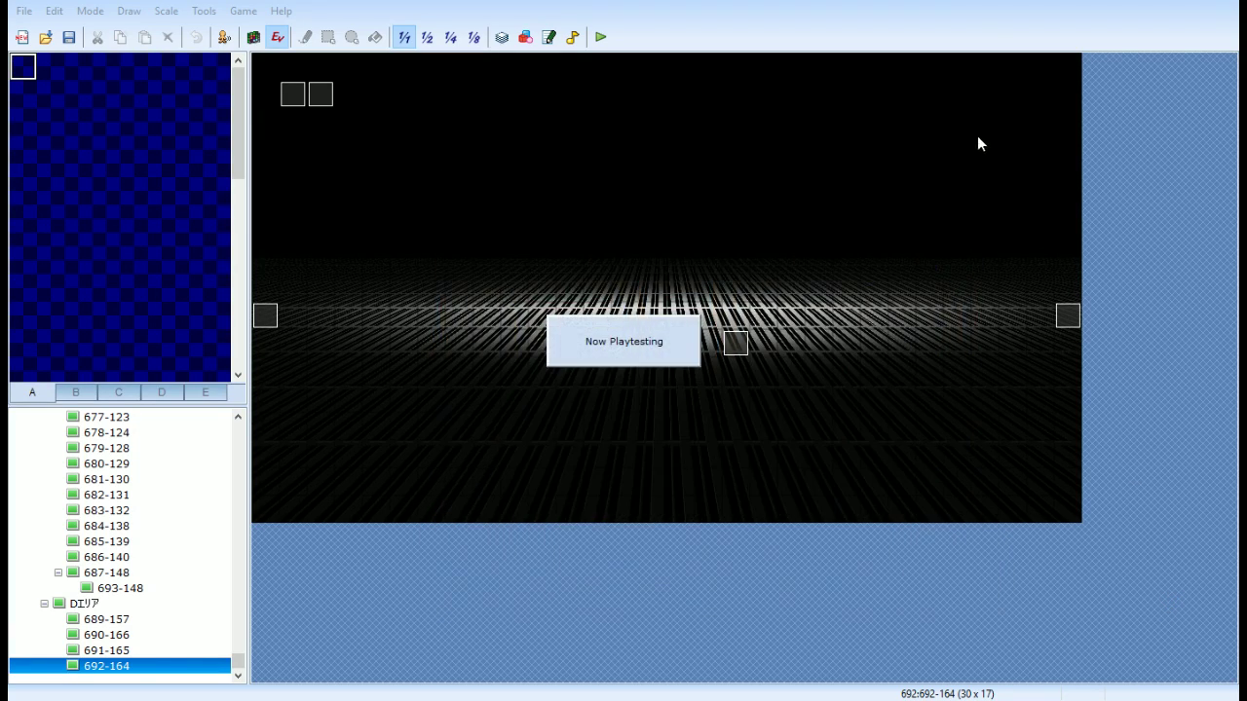
click(550, 38)
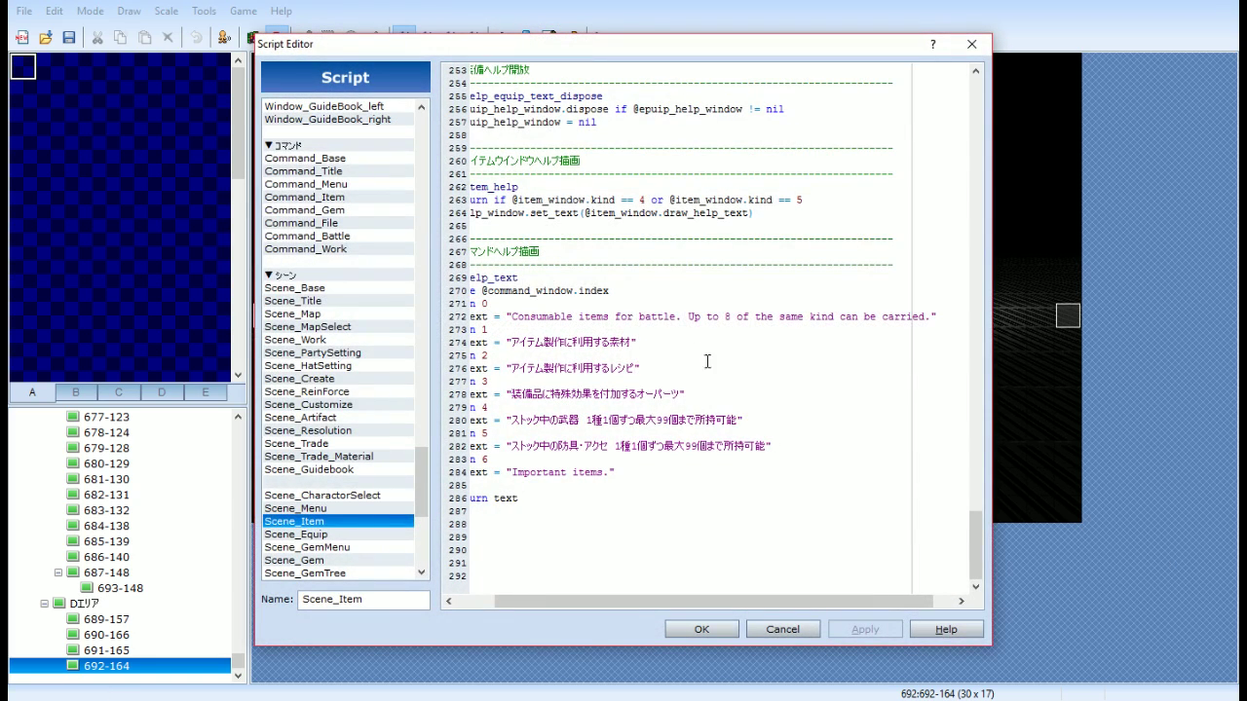
key(space)
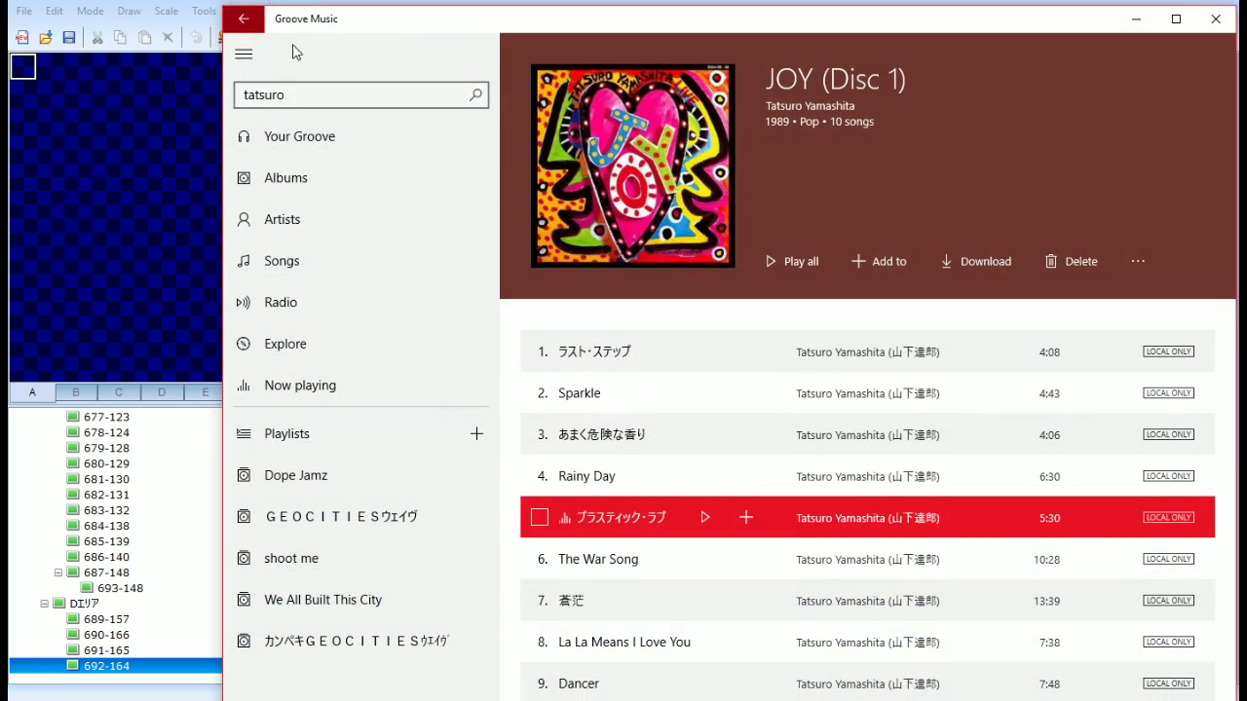
Switch to Groove Music, leave the open album and browse the Your Groove page for something to play
click(254, 27)
click(255, 27)
click(254, 28)
click(255, 30)
click(255, 32)
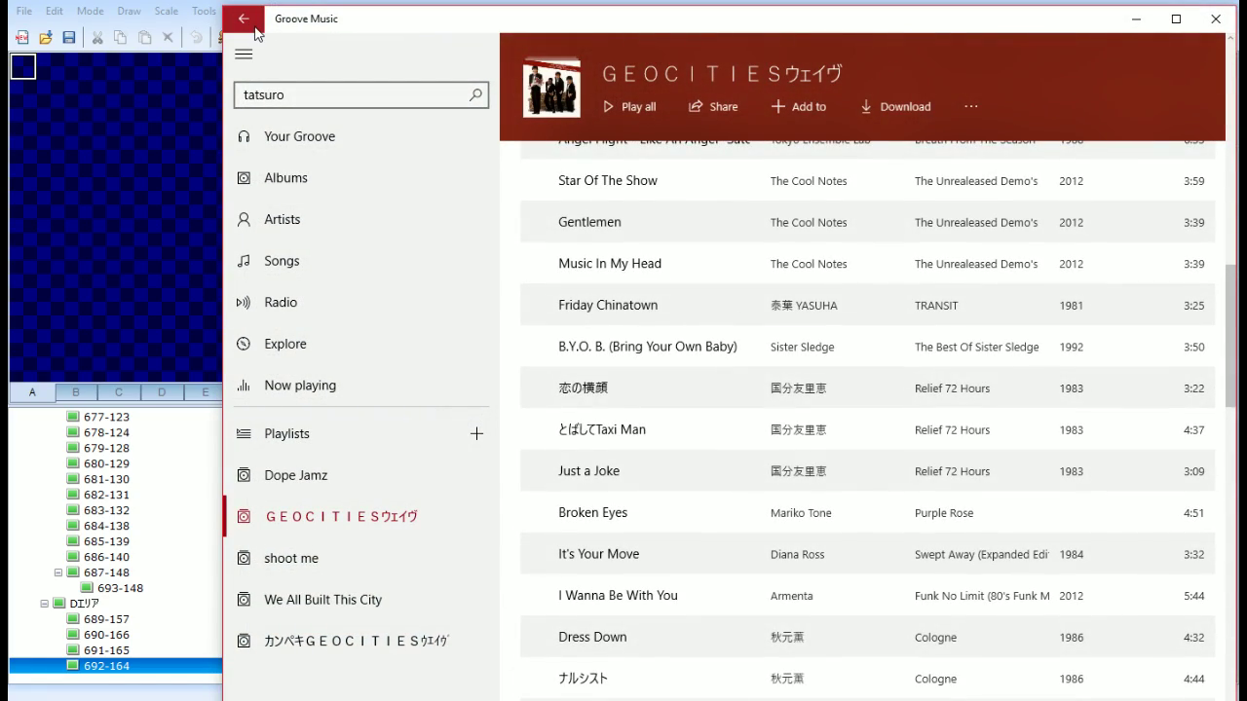
click(255, 32)
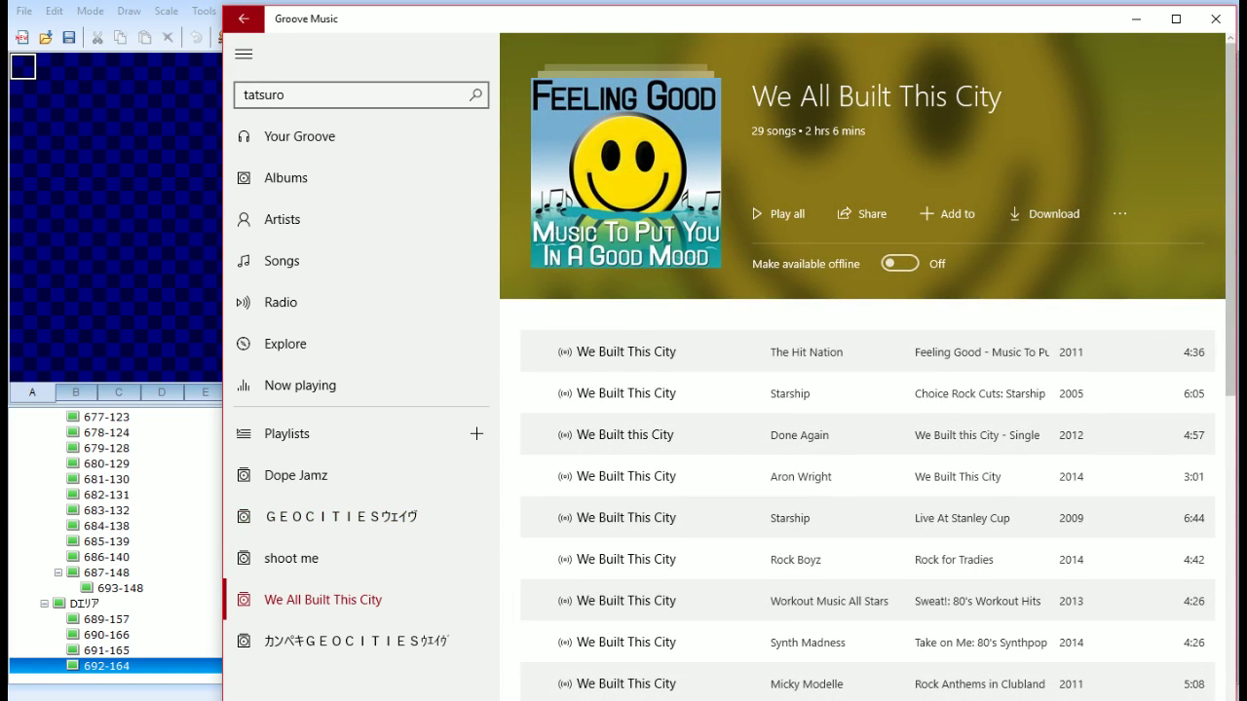
click(378, 156)
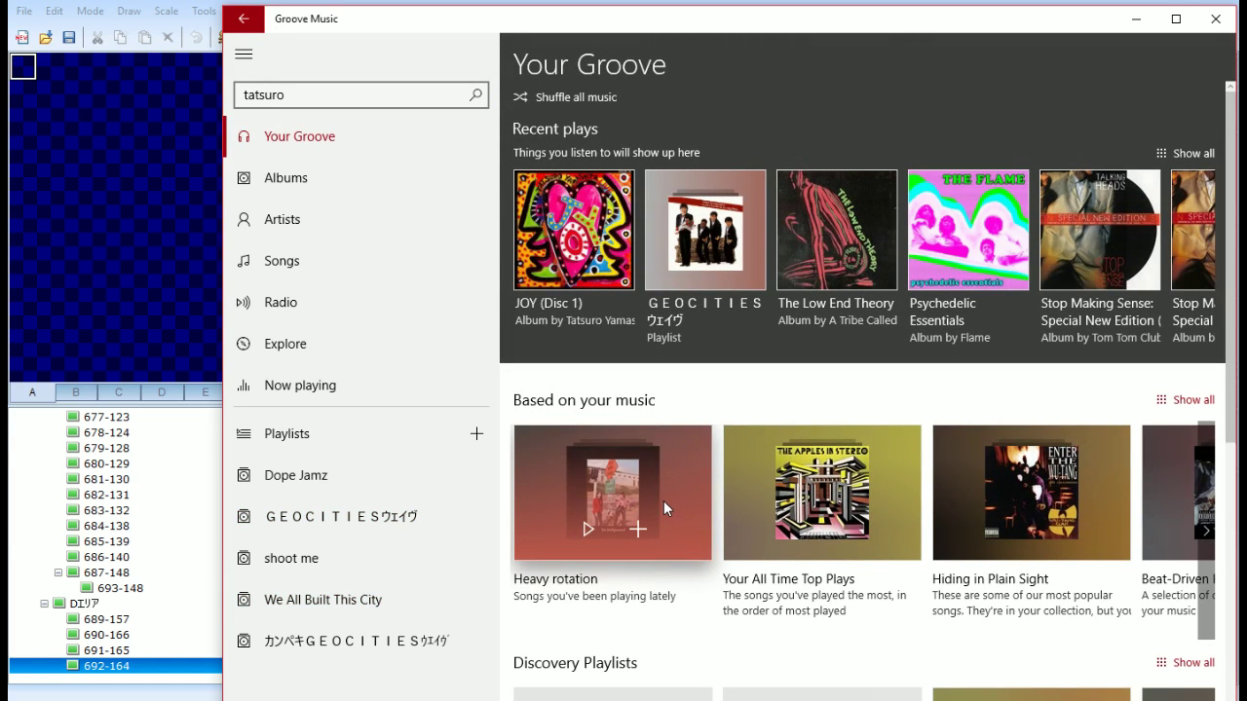
scroll(603, 483, down, 5)
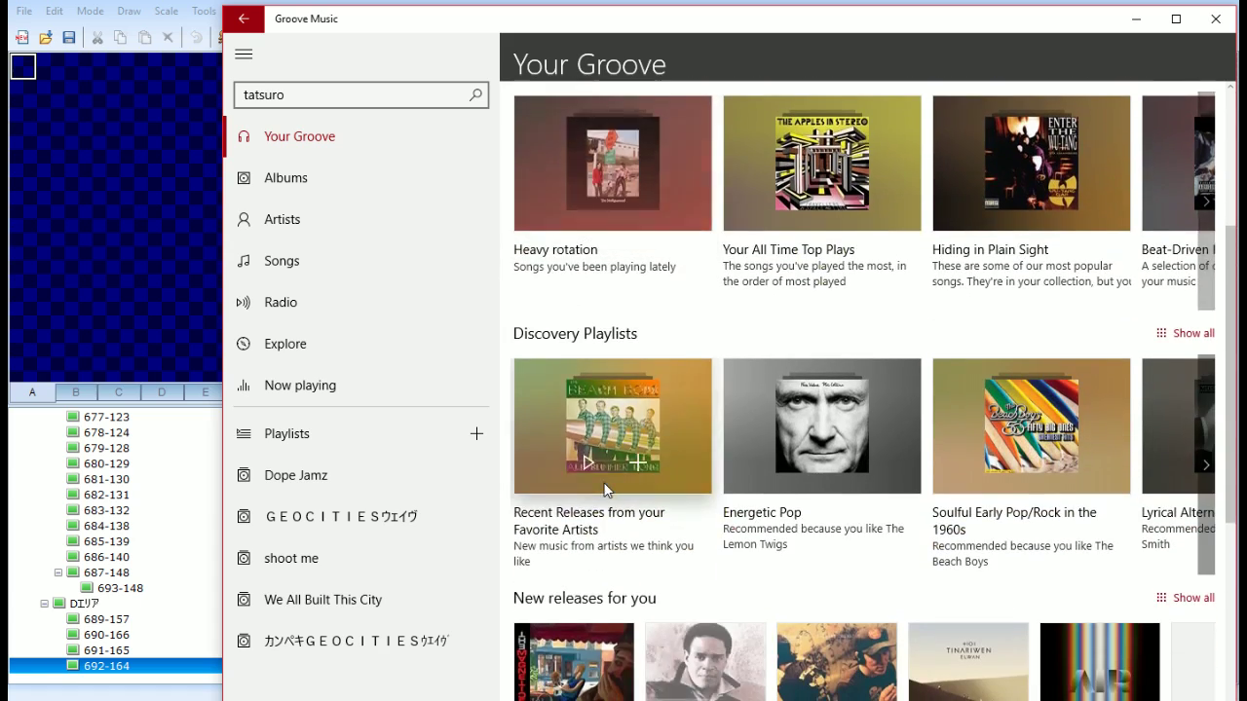
scroll(603, 482, down, 3)
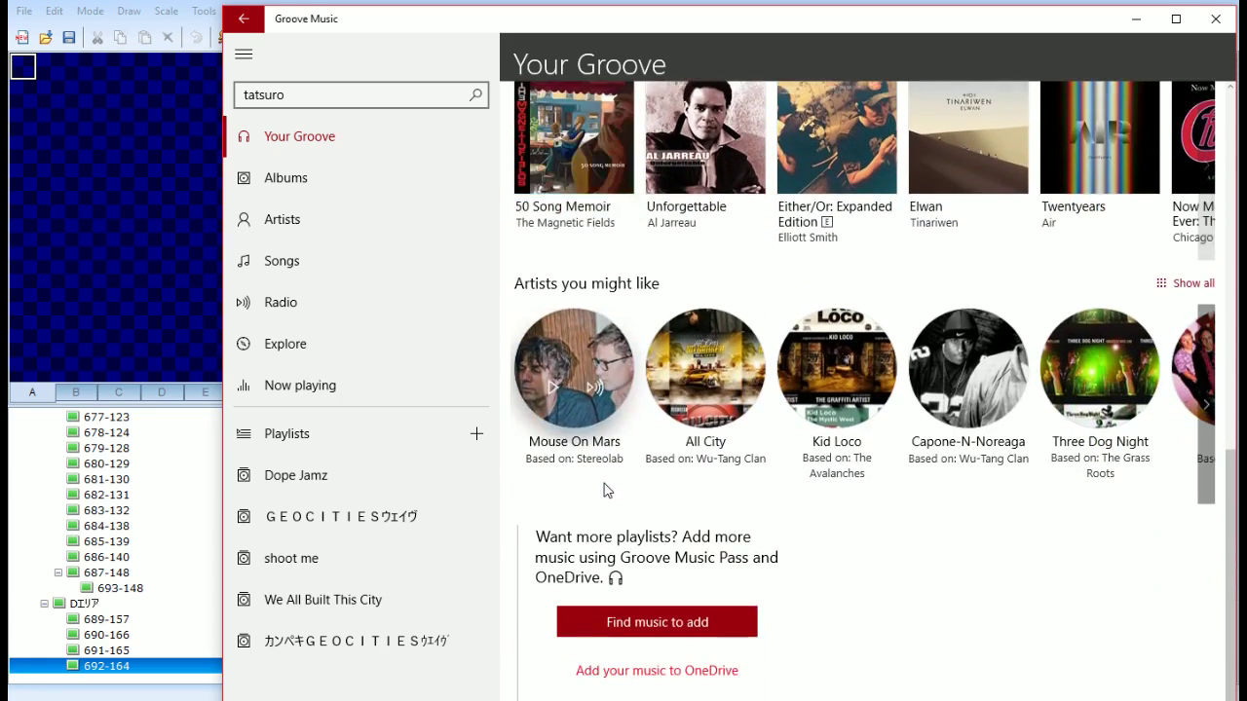
scroll(605, 529, up, 8)
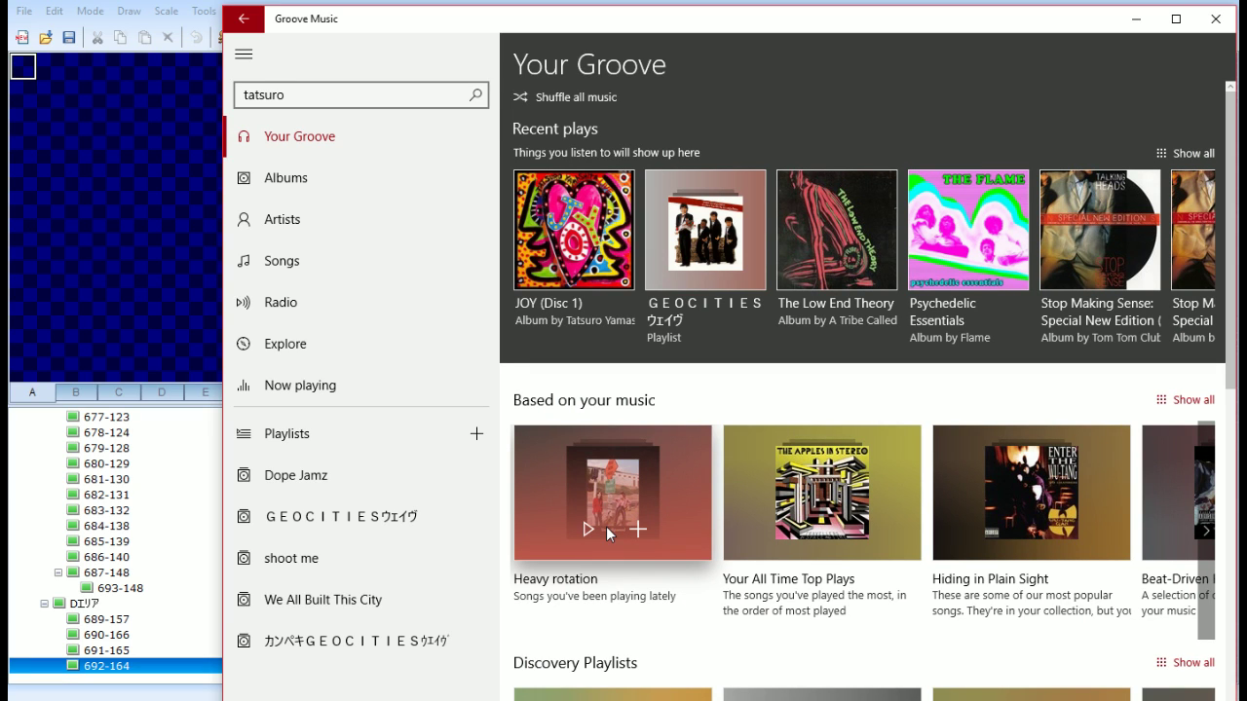
Try to play "The Brazilian Hipster" from the album "10 Years of Fort Knox Five" and return to the Script Editor
click(325, 175)
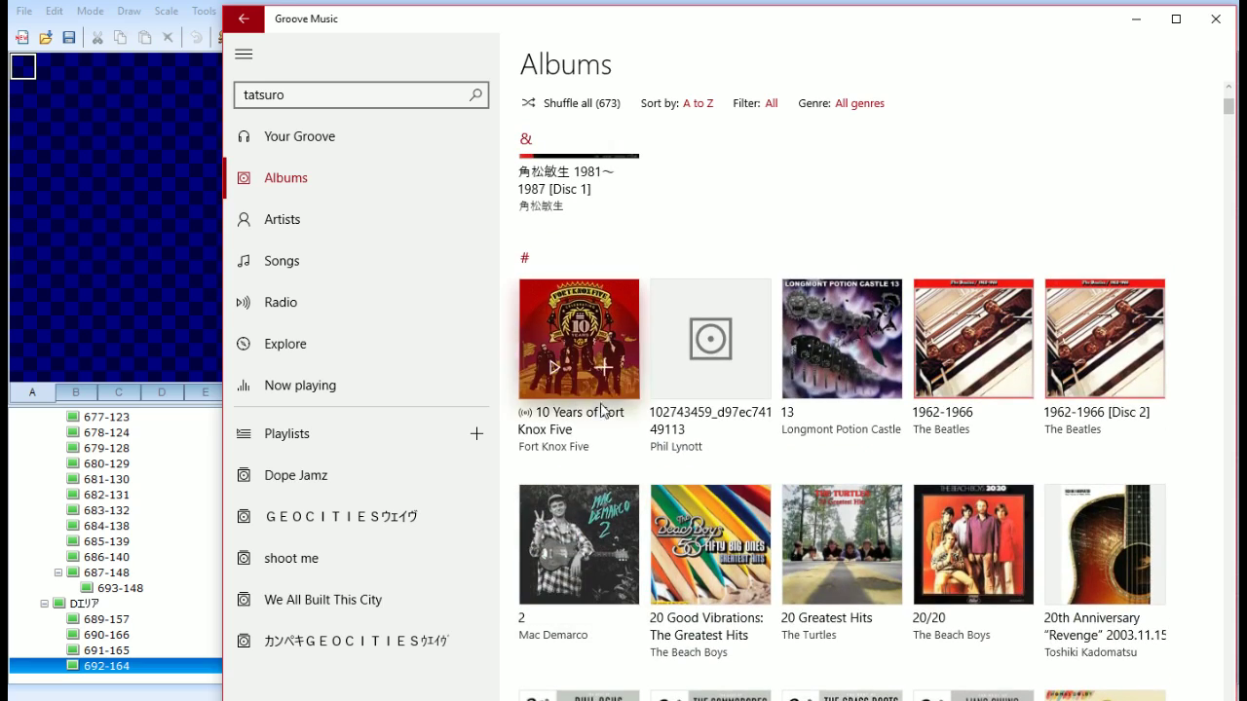
click(589, 318)
double_click(584, 437)
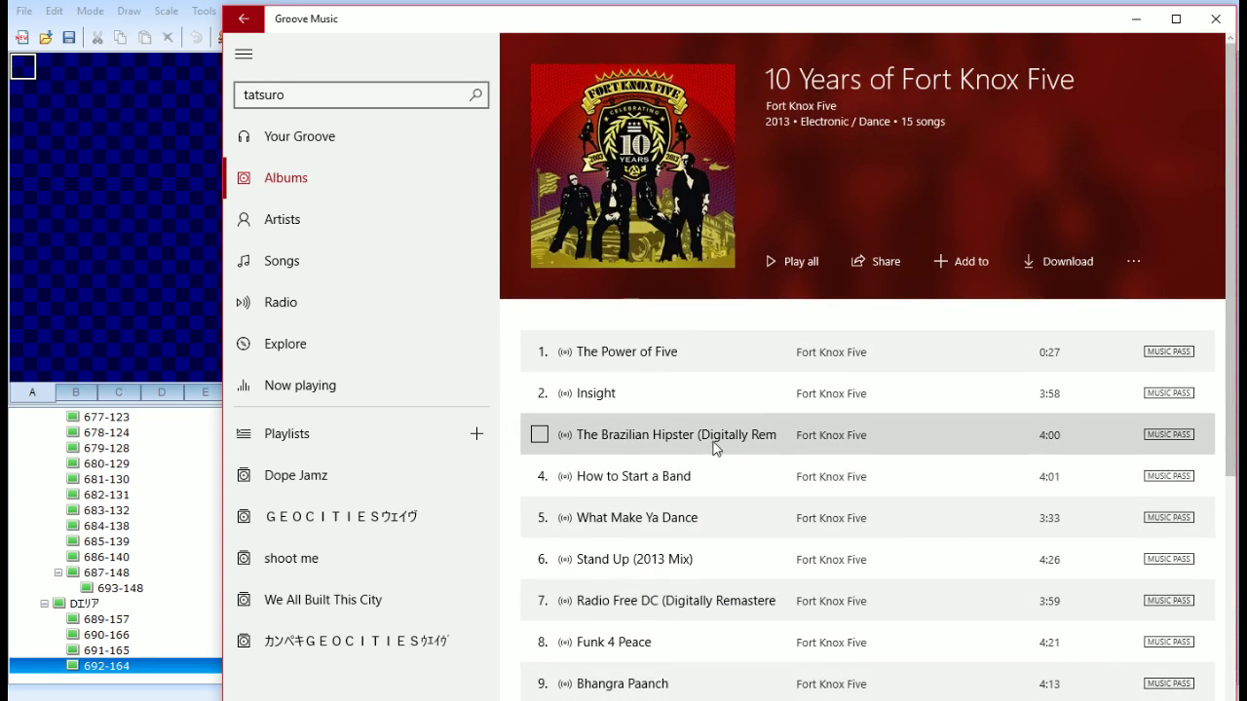
click(1137, 23)
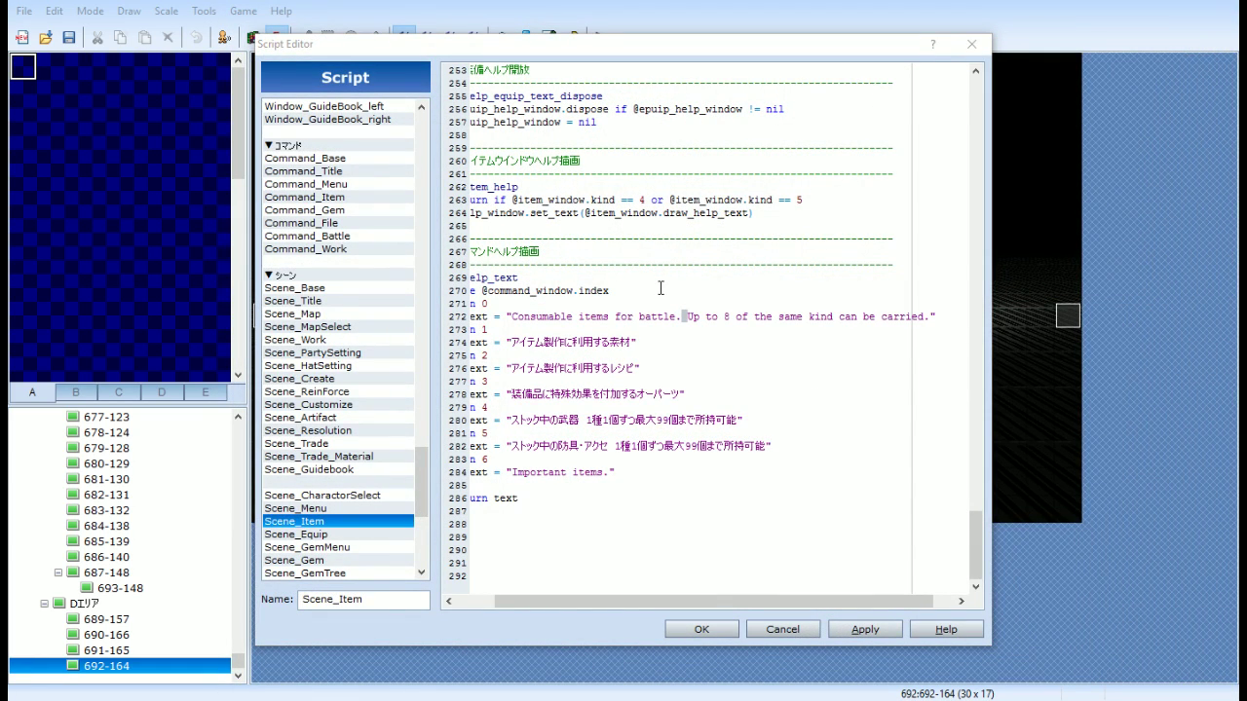
click(698, 42)
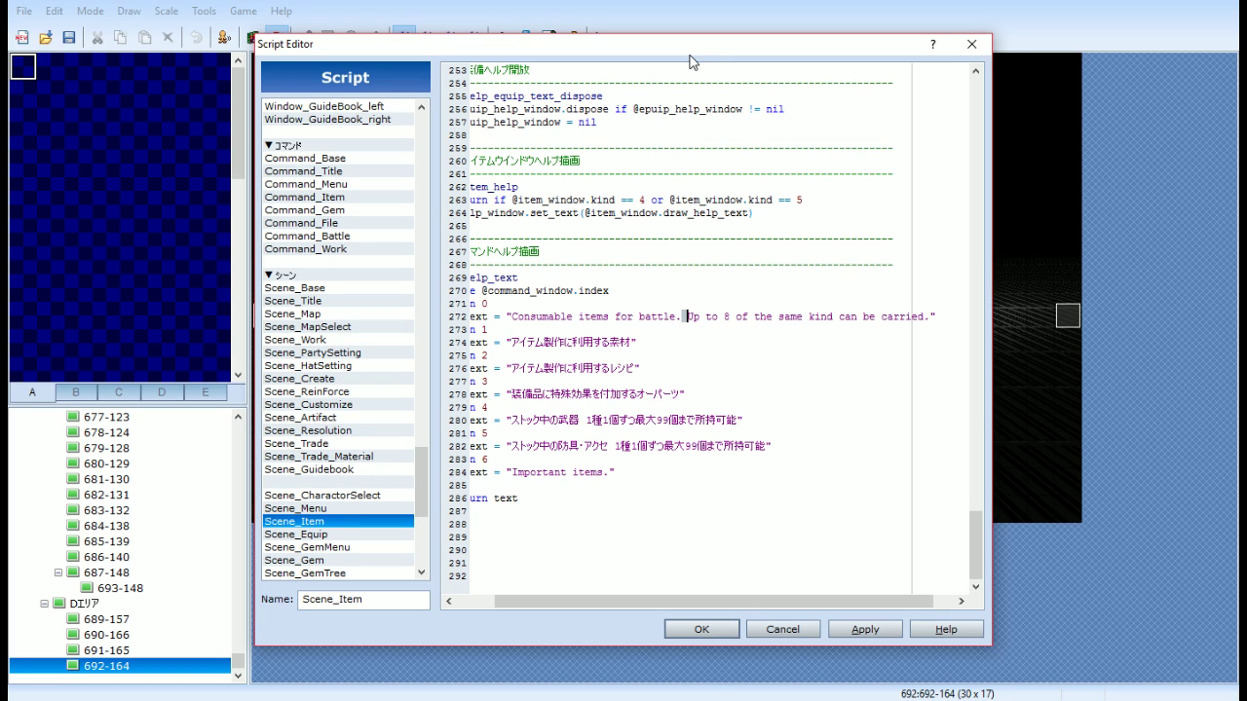
Relaunch Groove Music and dismiss its update notice
key(super)
click(572, 295)
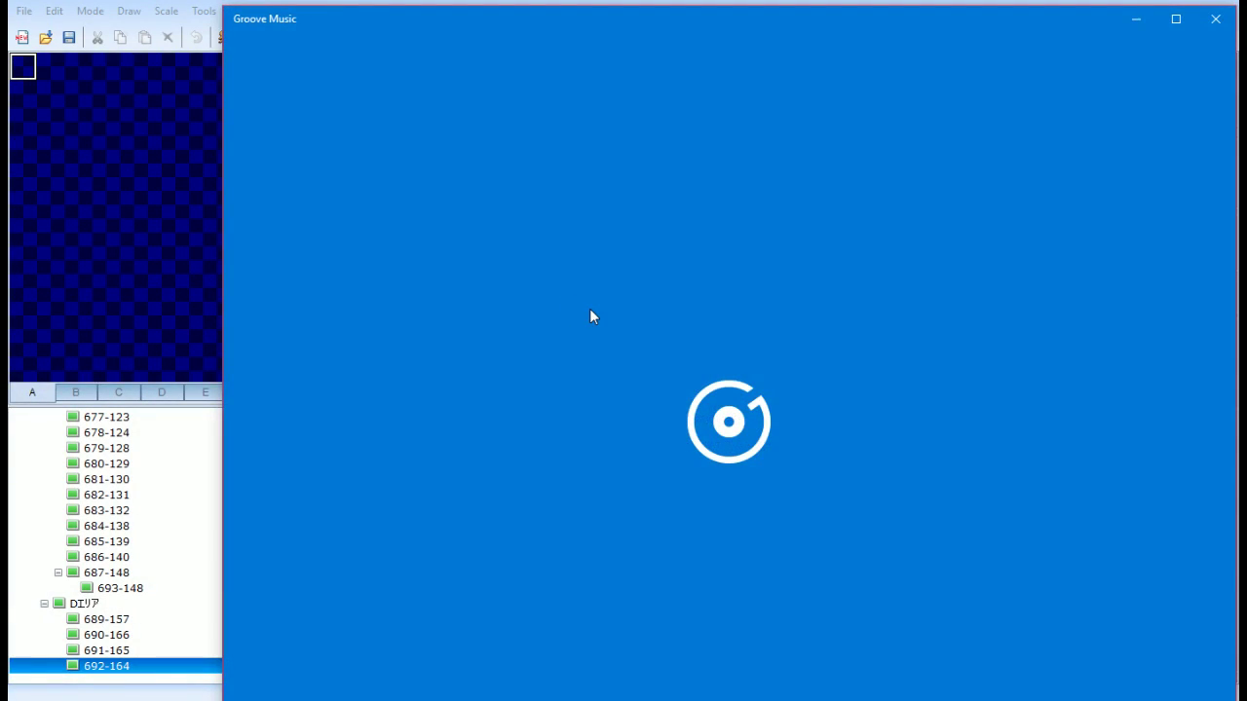
scroll(1088, 211, down, 1)
scroll(1089, 224, down, 1)
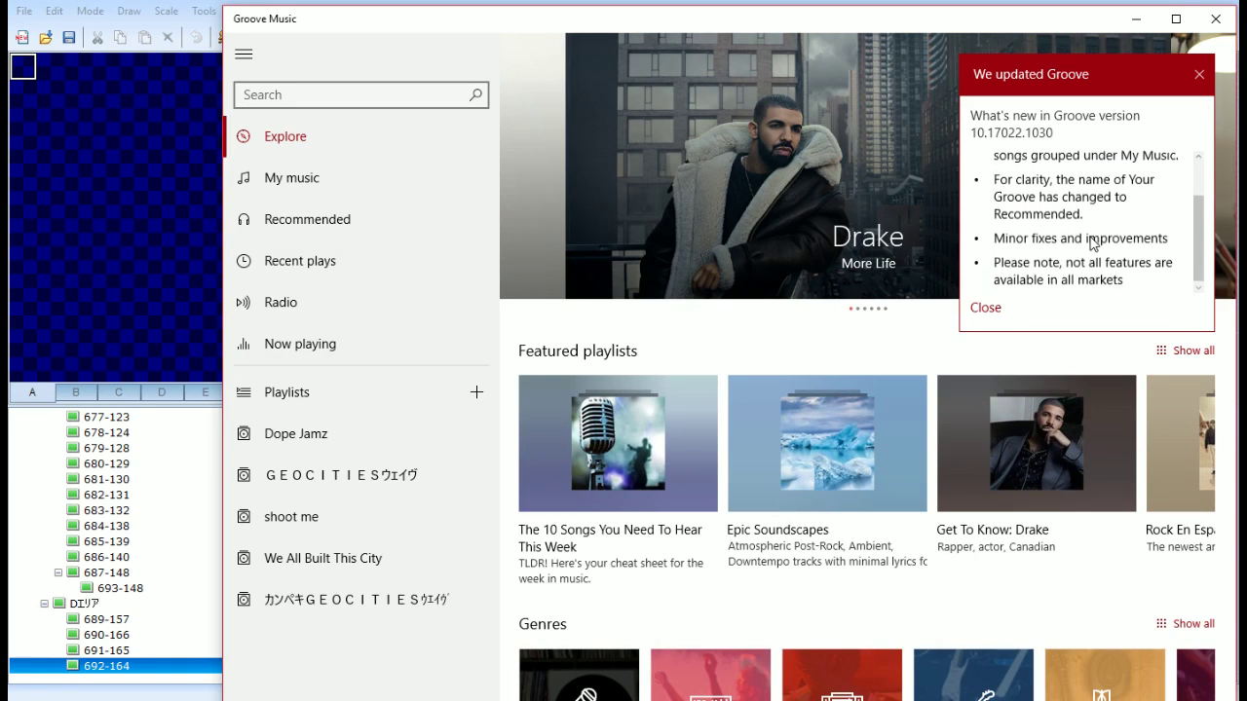
click(1198, 76)
Play "The Brazilian Hipster" from the album "10 Years of Fort Knox Five" in the music collection, and minimize Groove Music
click(343, 177)
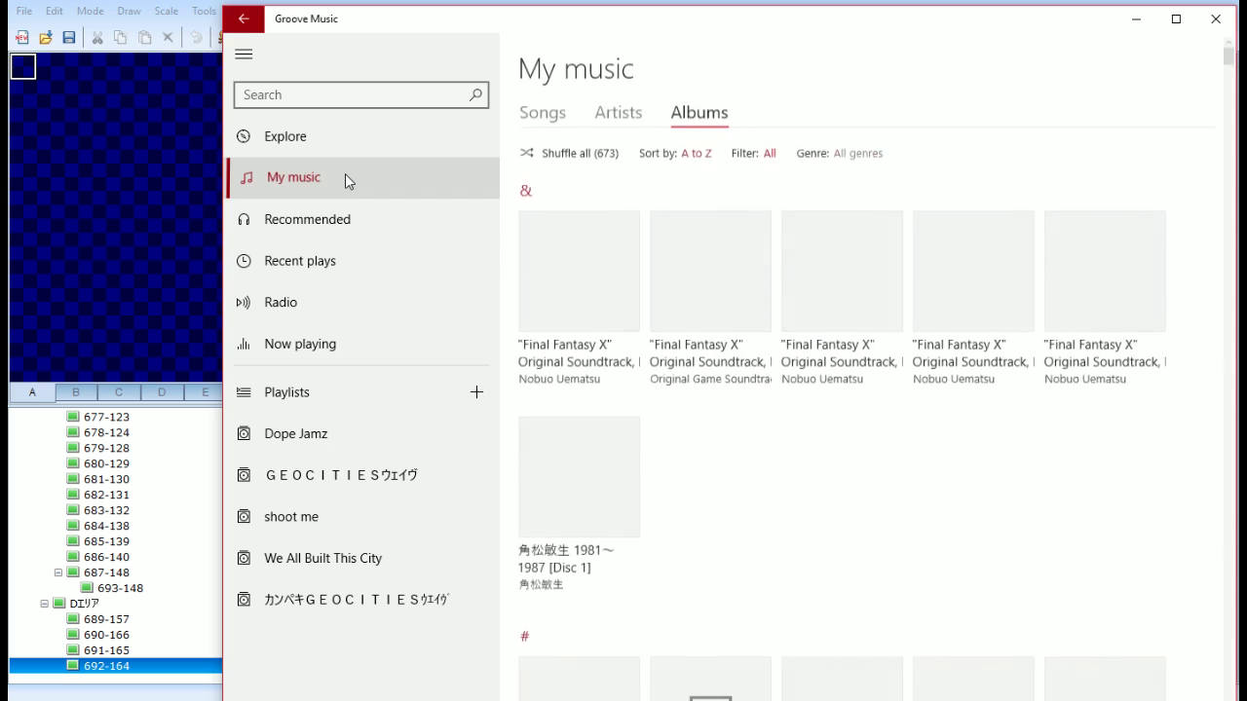
scroll(597, 442, down, 1)
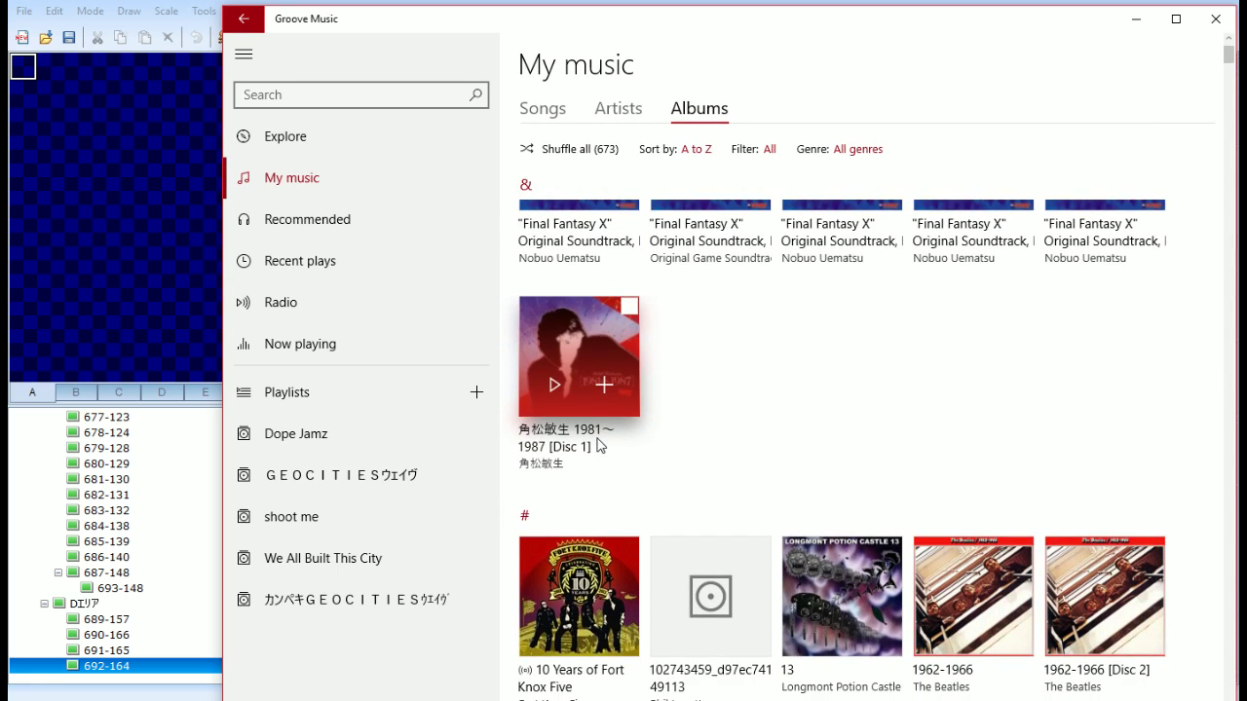
click(604, 506)
click(723, 436)
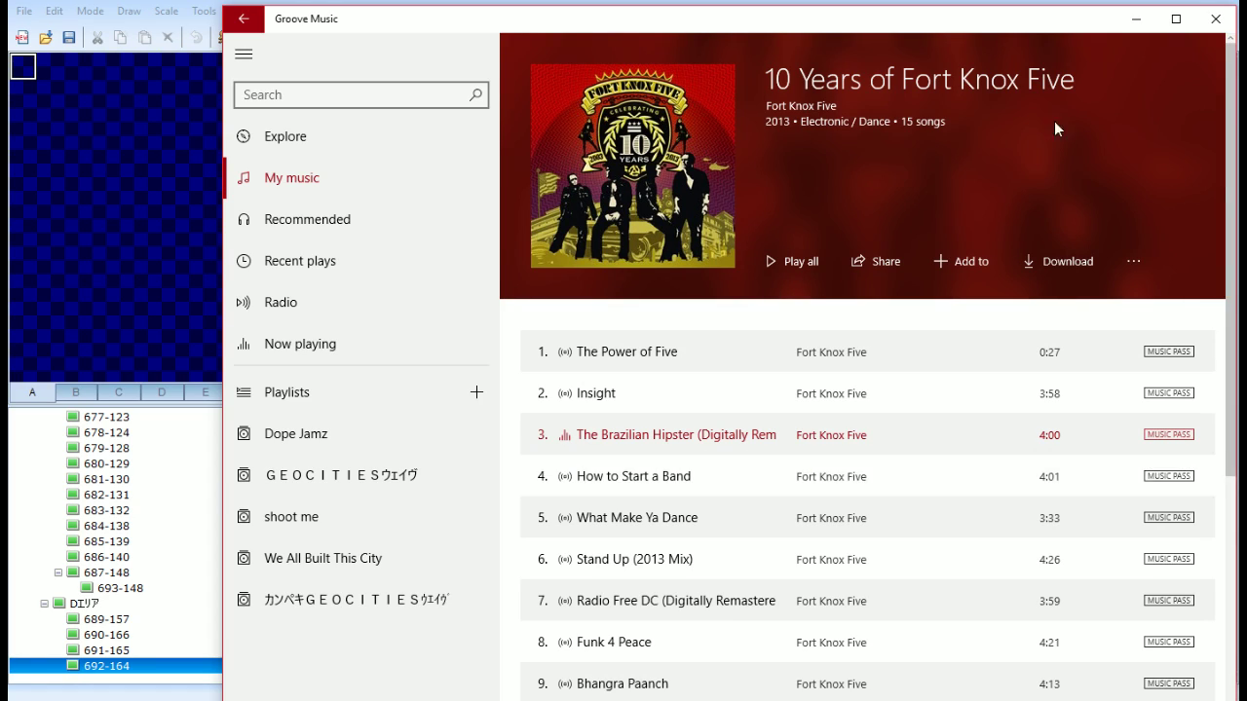
click(1136, 19)
In the case 0 help text, replace "the same kind" with "each" and apply the script change
click(809, 331)
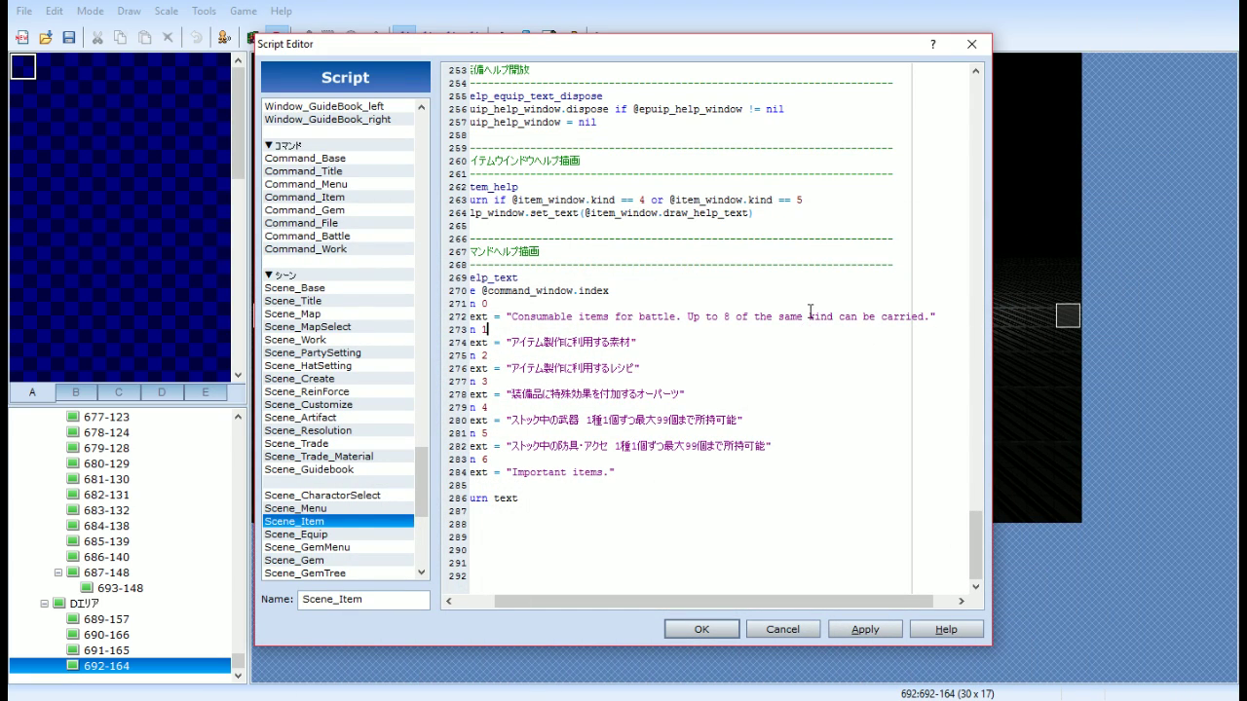
drag(833, 316, 778, 319)
text(eac)
key(ctrl+Left)
key(ctrl+shift+Left)
key(BackSpace)
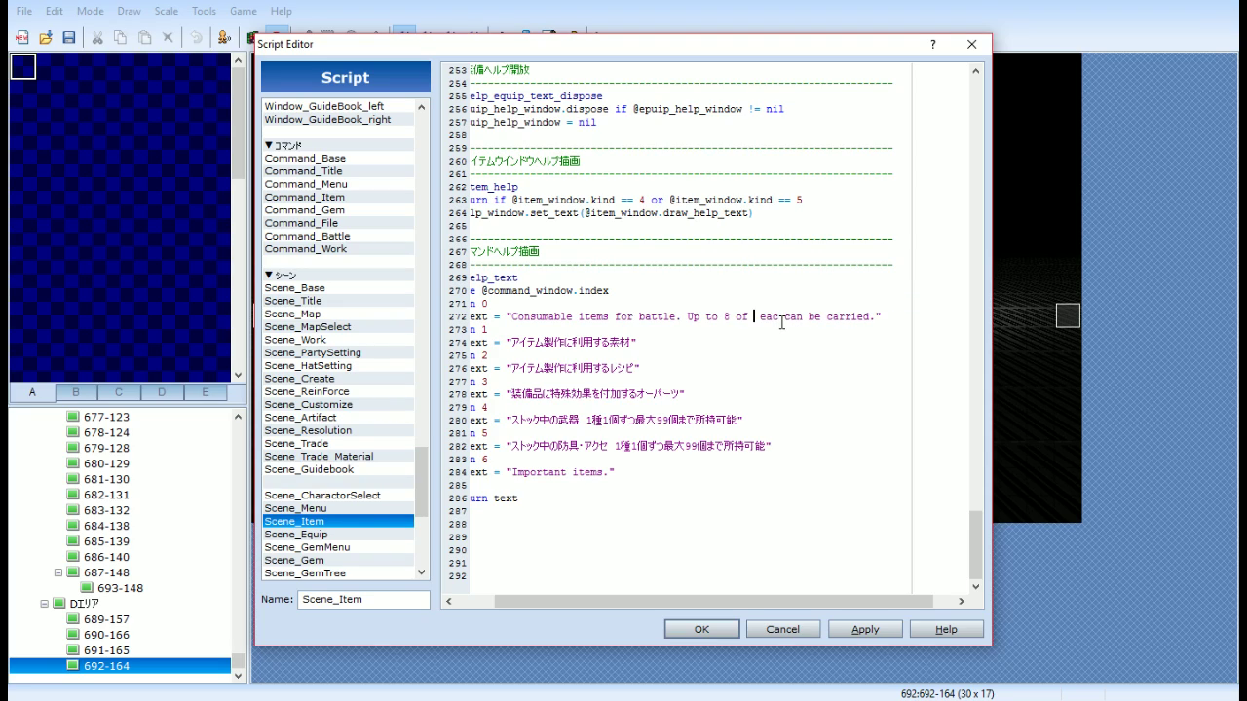
key(BackSpace)
text(h)
drag(828, 601, 785, 600)
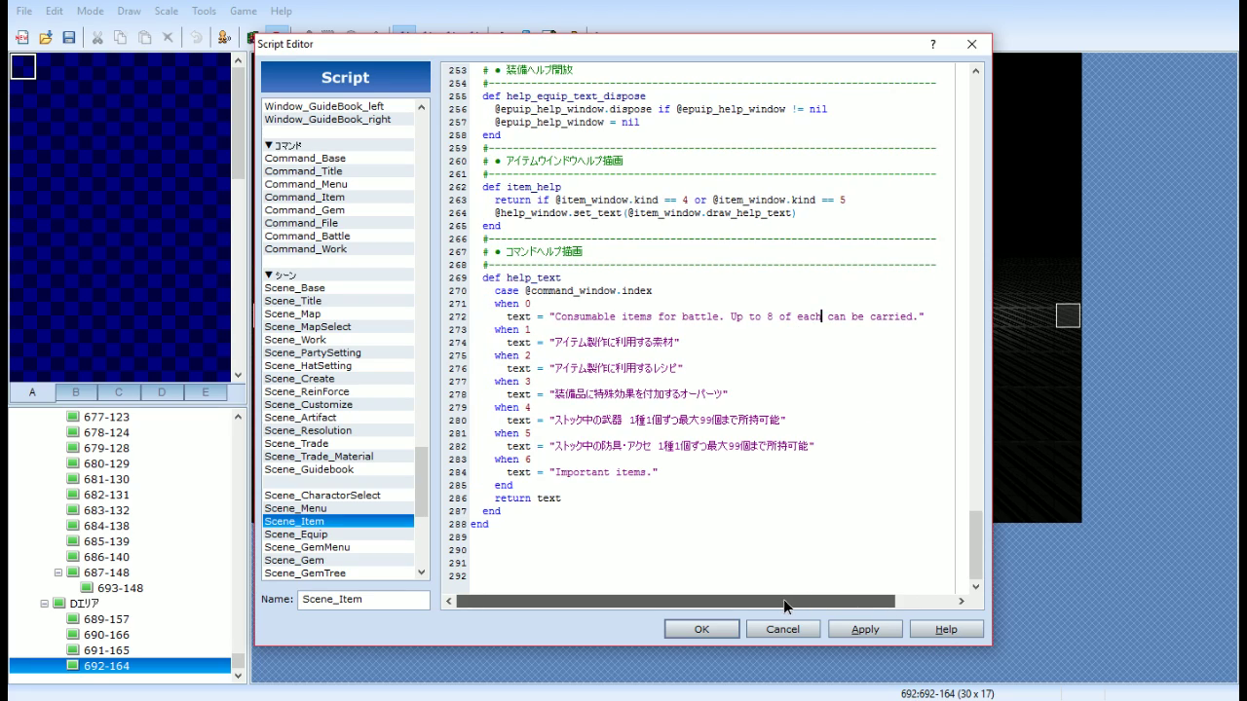
click(855, 630)
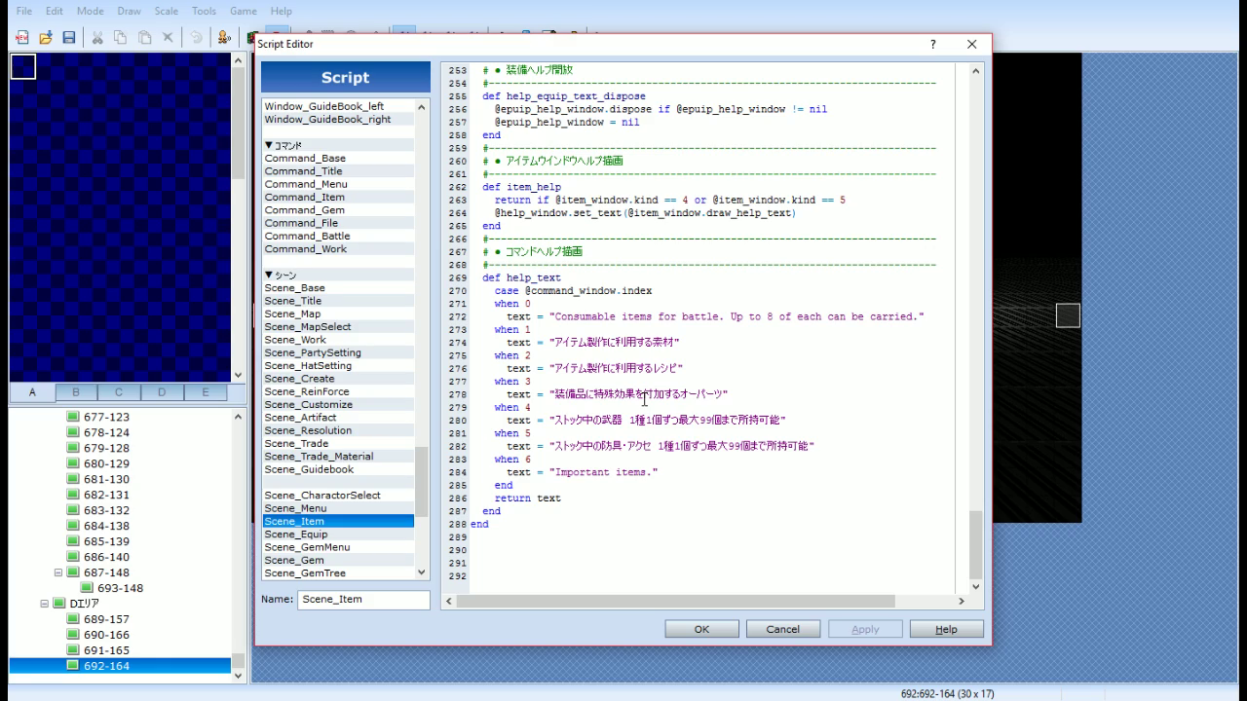
Replace the Japanese case 1 help text with "Resources to craft items."
drag(677, 341, 557, 340)
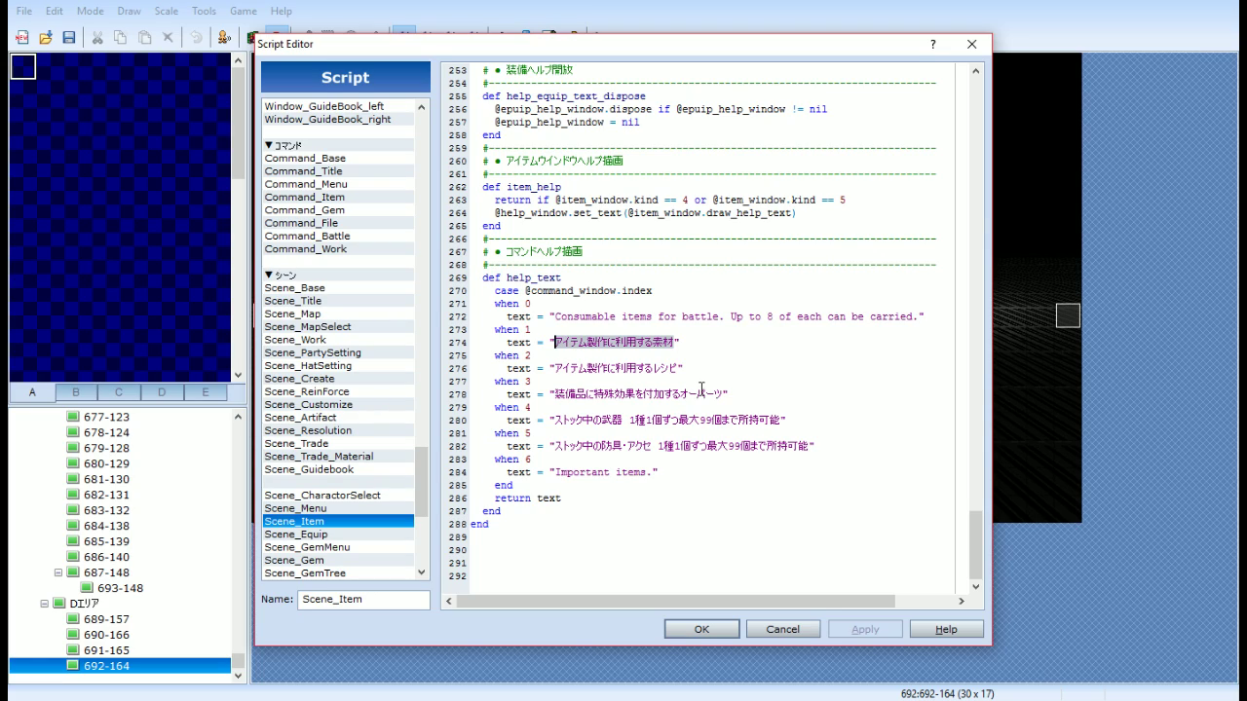
key(BackSpace)
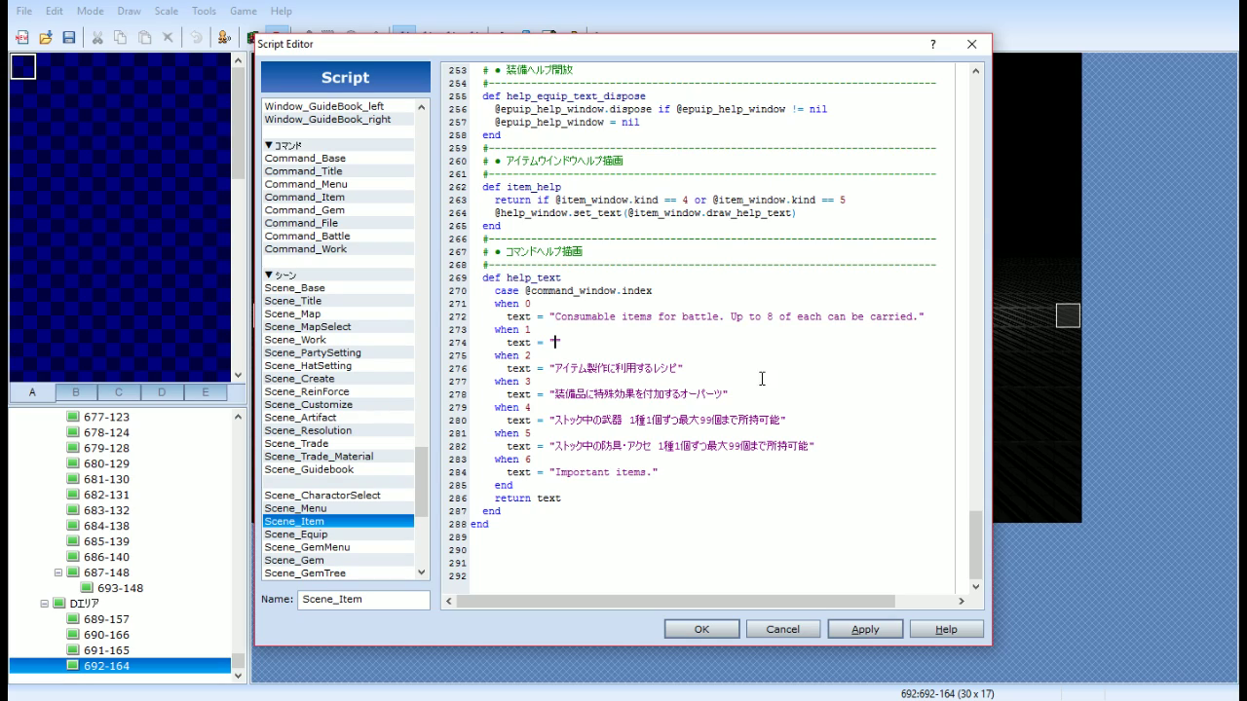
text(Resources to craft items.)
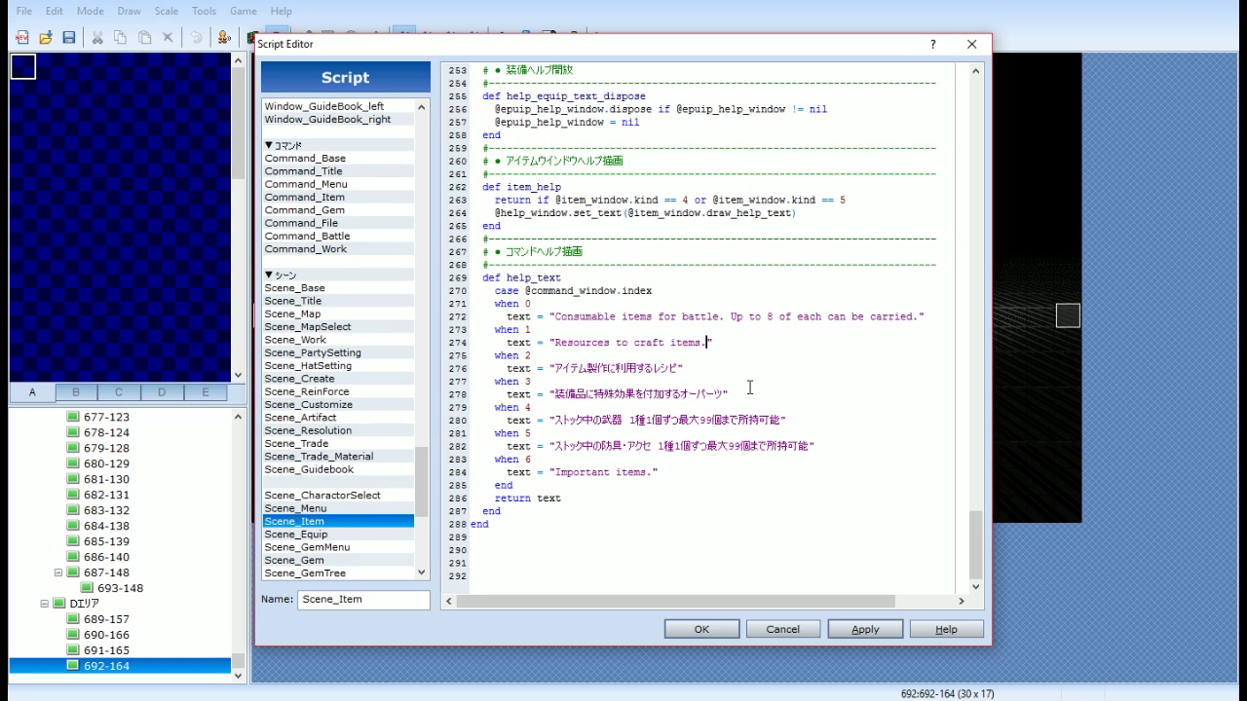
Reword the case 1 help text to "Material for crafting items."
drag(679, 368, 554, 368)
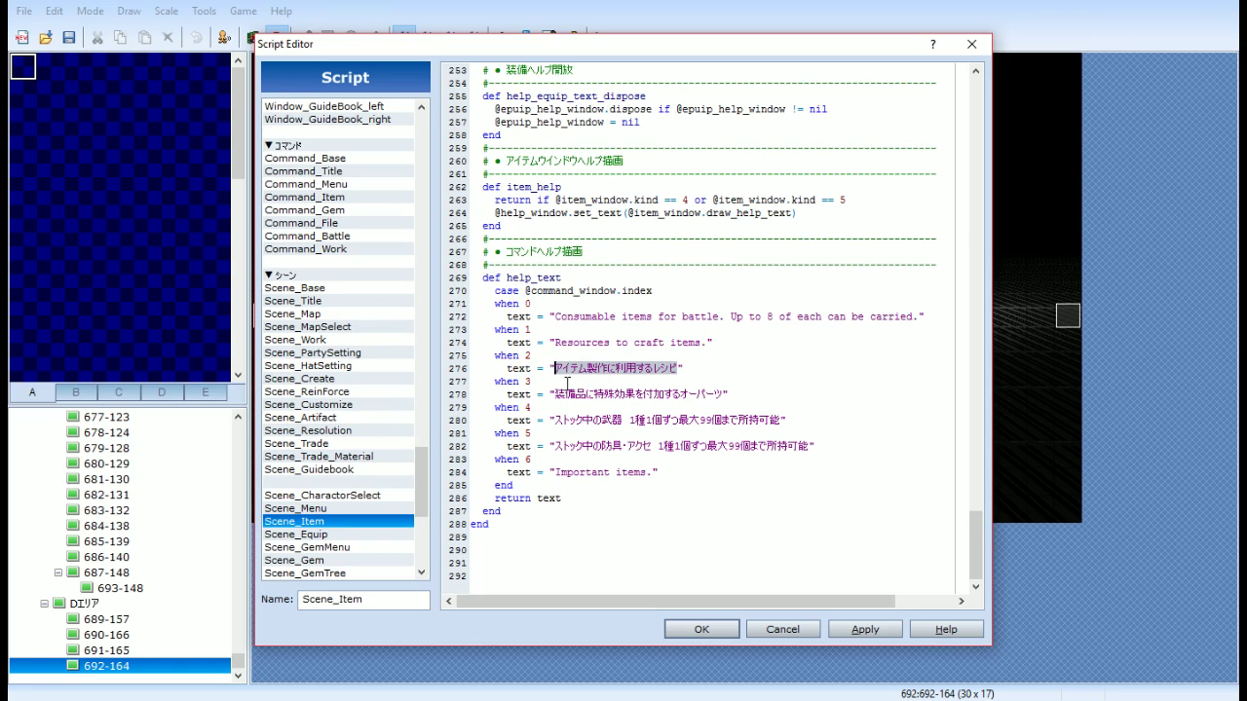
drag(610, 343, 556, 344)
text(Material)
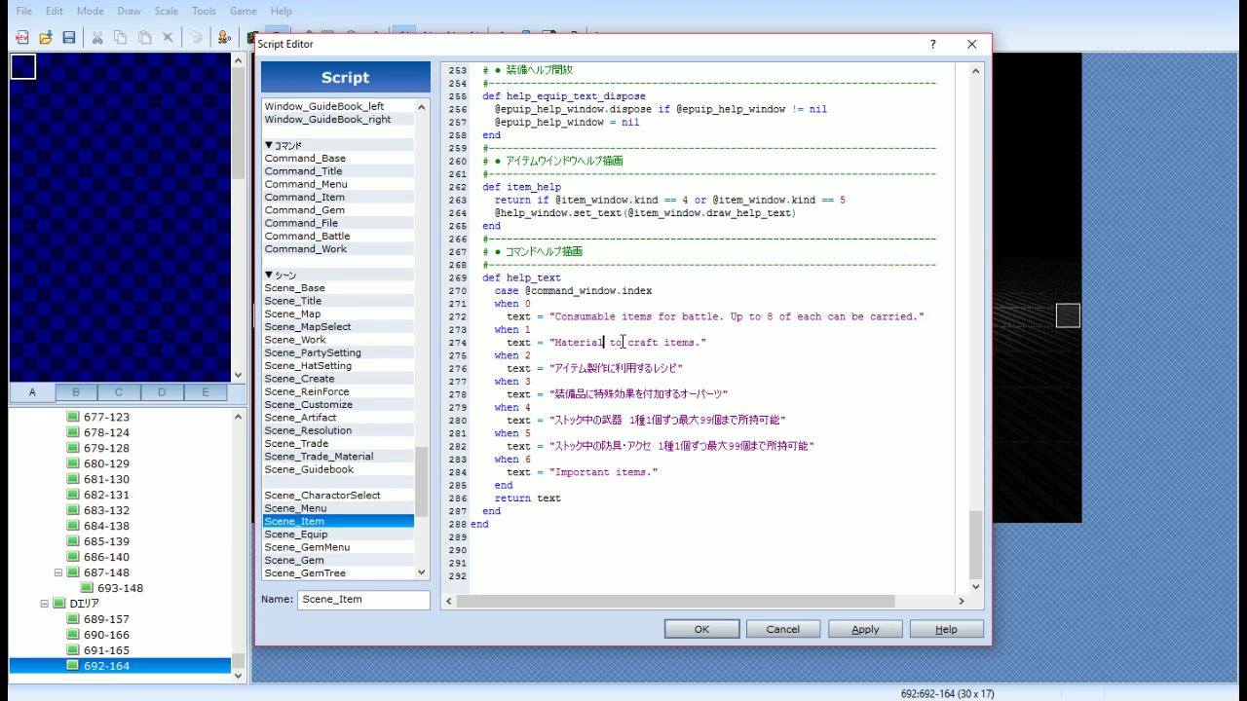
double_click(620, 342)
text(for)
key(BackSpace)
text(ing)
Replace the Japanese case 2 help text with "Recipes for crafting items."
drag(680, 367, 556, 368)
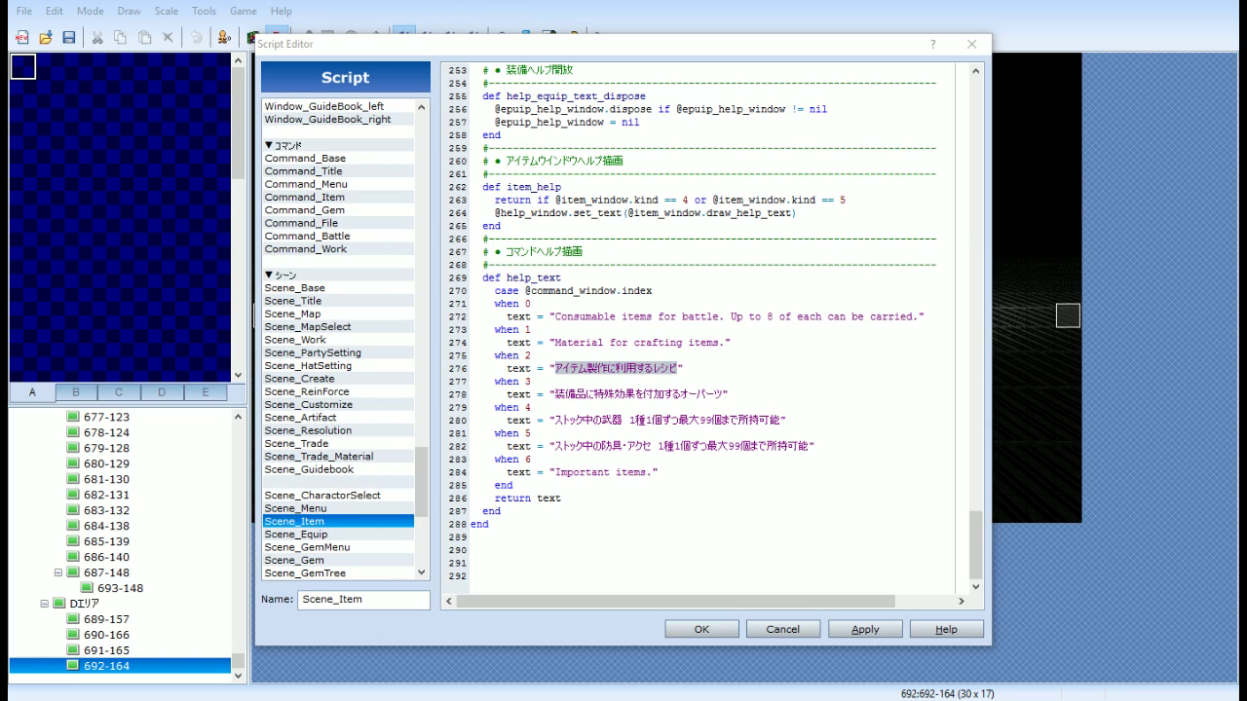
click(617, 385)
drag(681, 368, 554, 368)
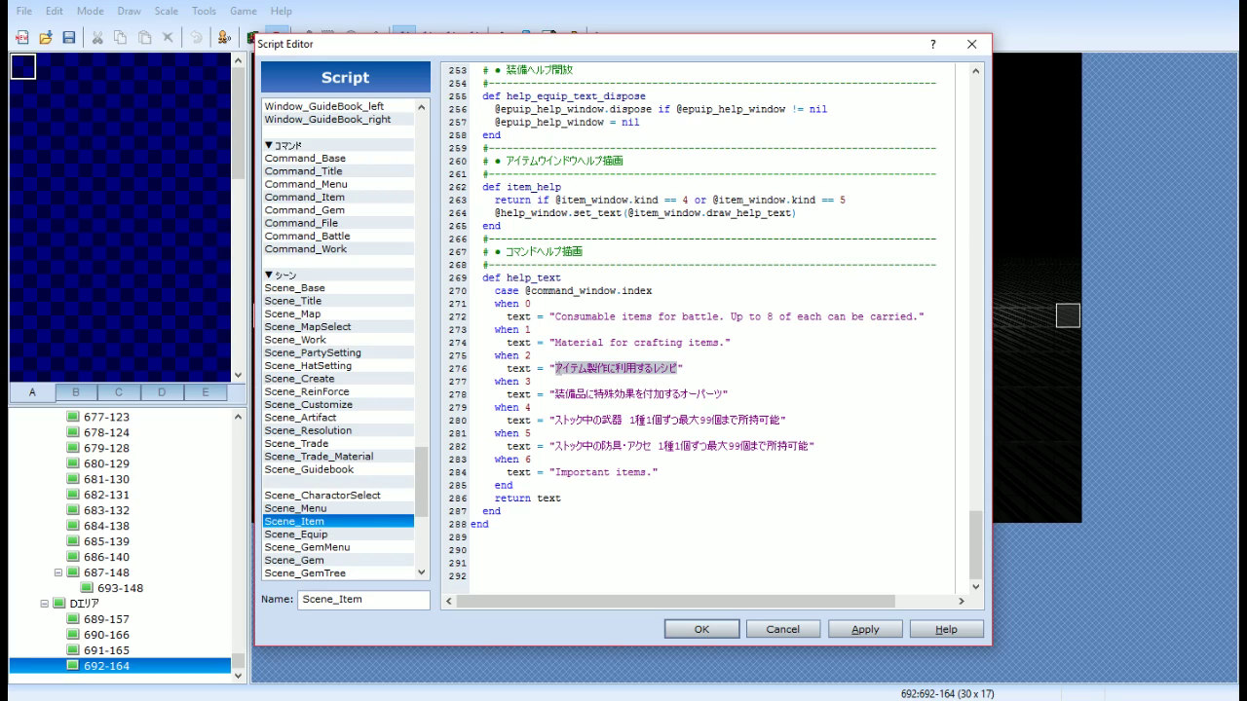
text(Recipies for cra)
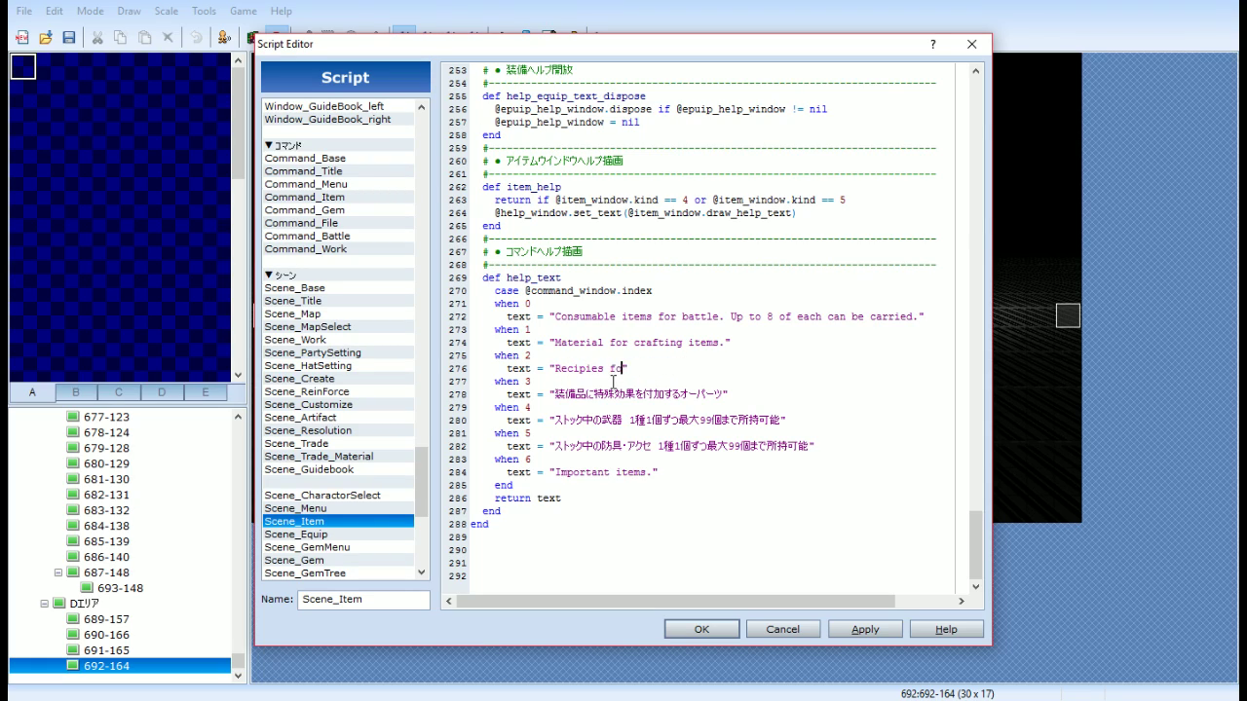
text(fting items.)
key(alt+Tab)
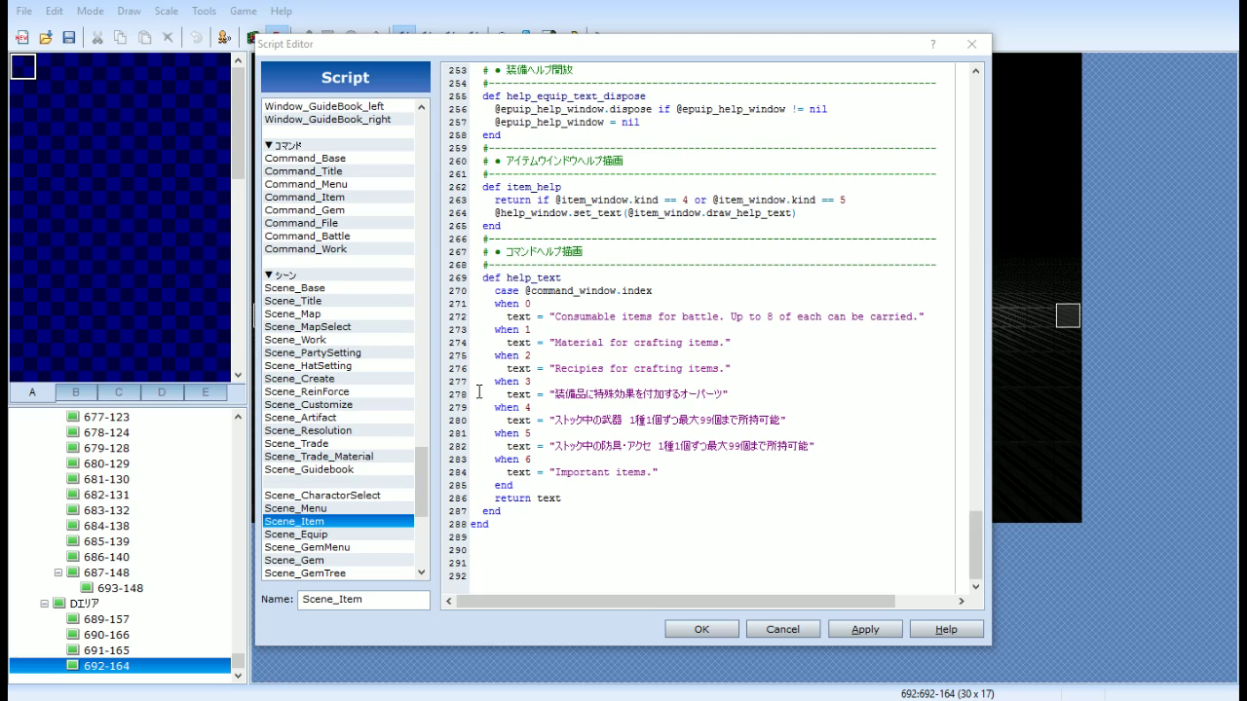
click(591, 368)
key(BackSpace)
click(594, 392)
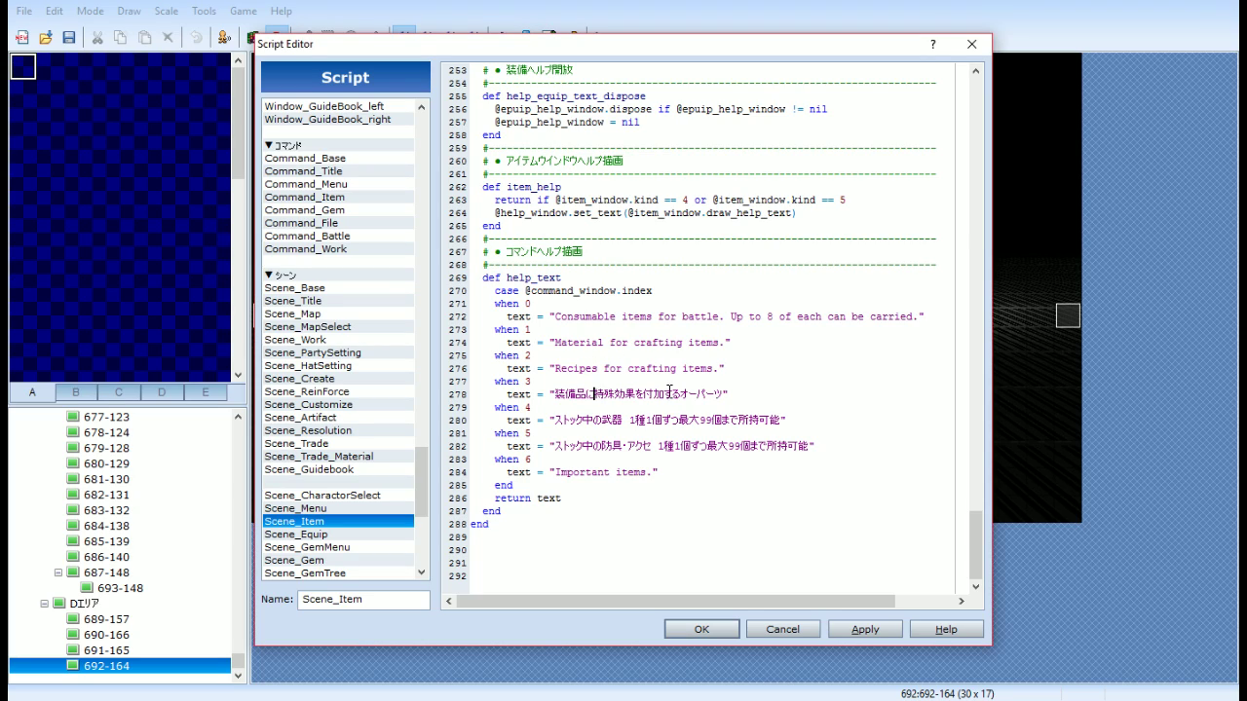
key(alt+Tab)
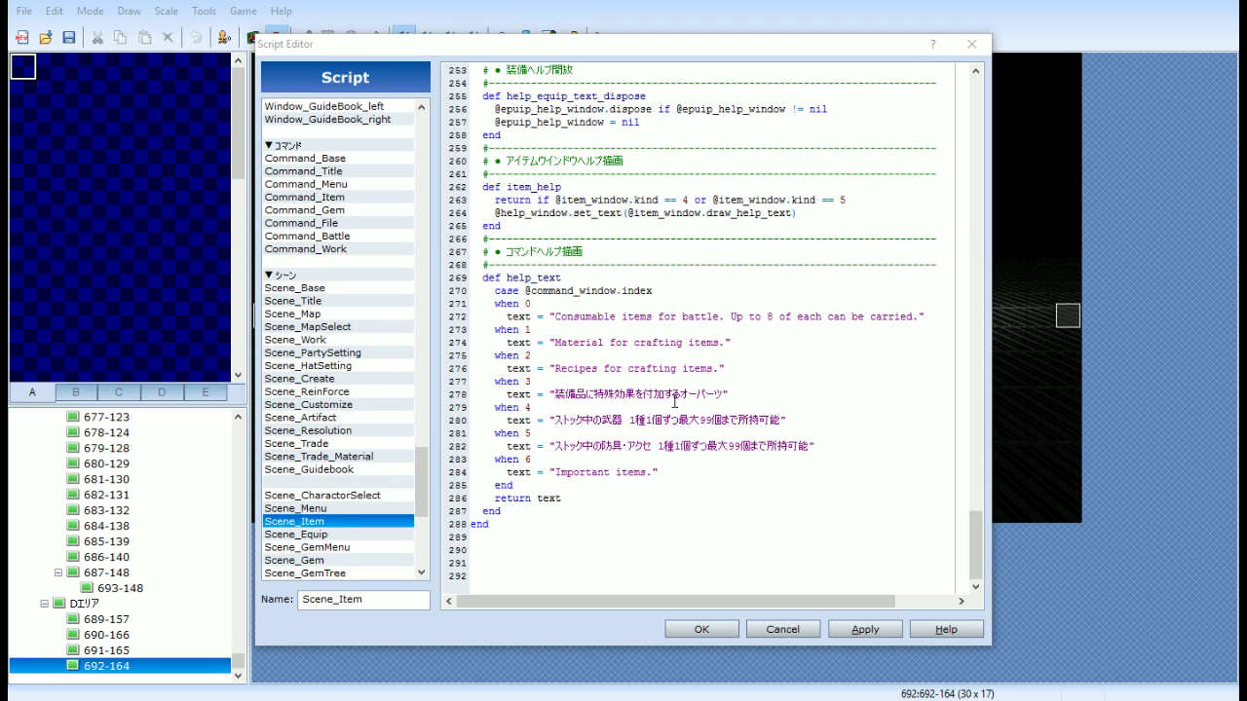
drag(726, 395, 554, 395)
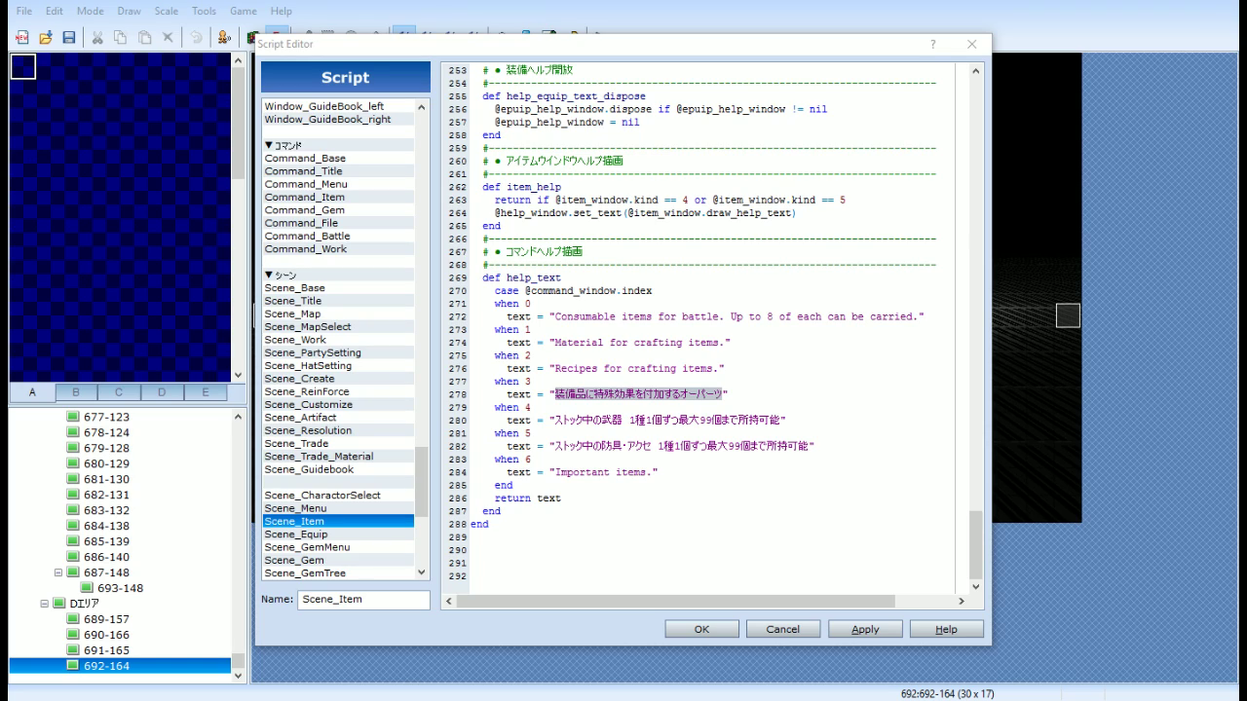
click(740, 402)
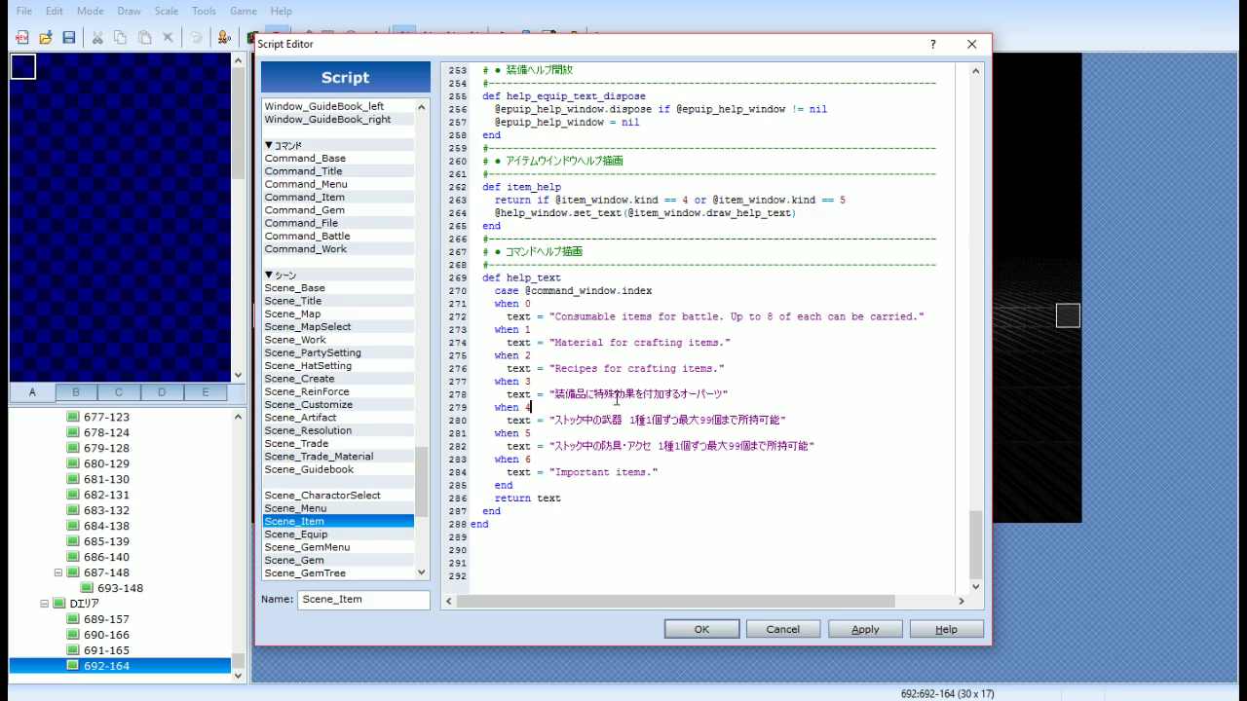
drag(555, 394, 590, 404)
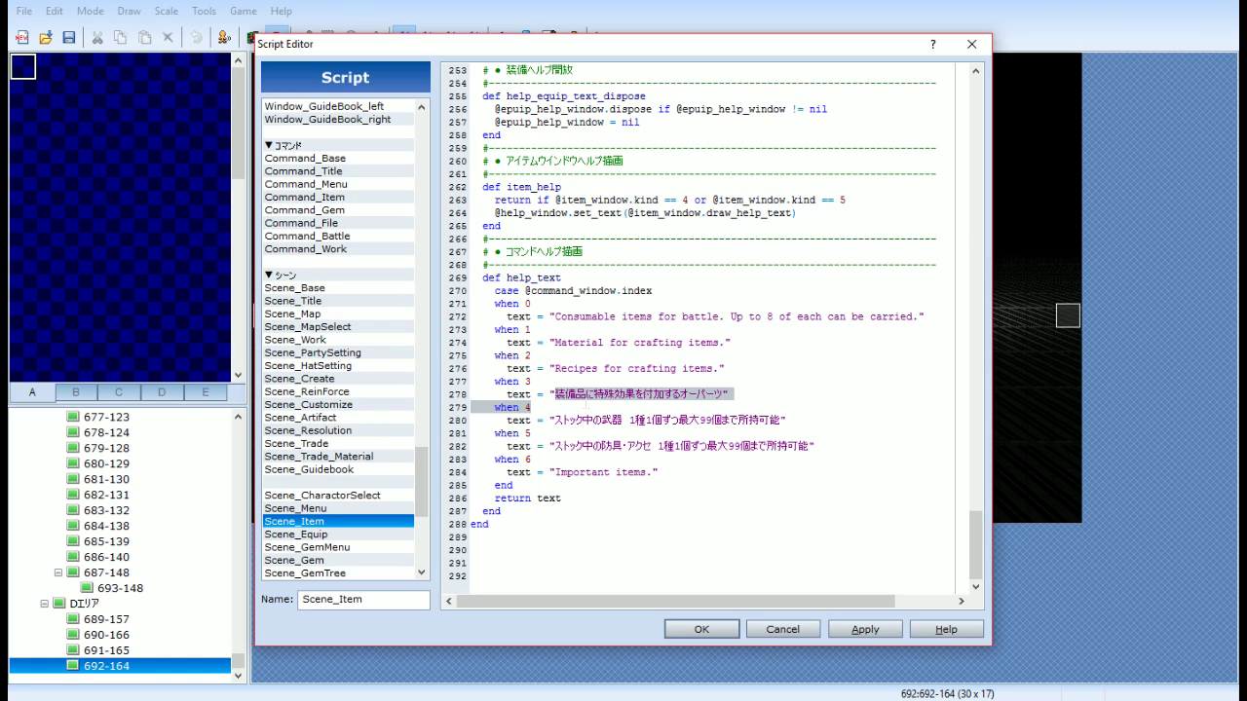
click(584, 419)
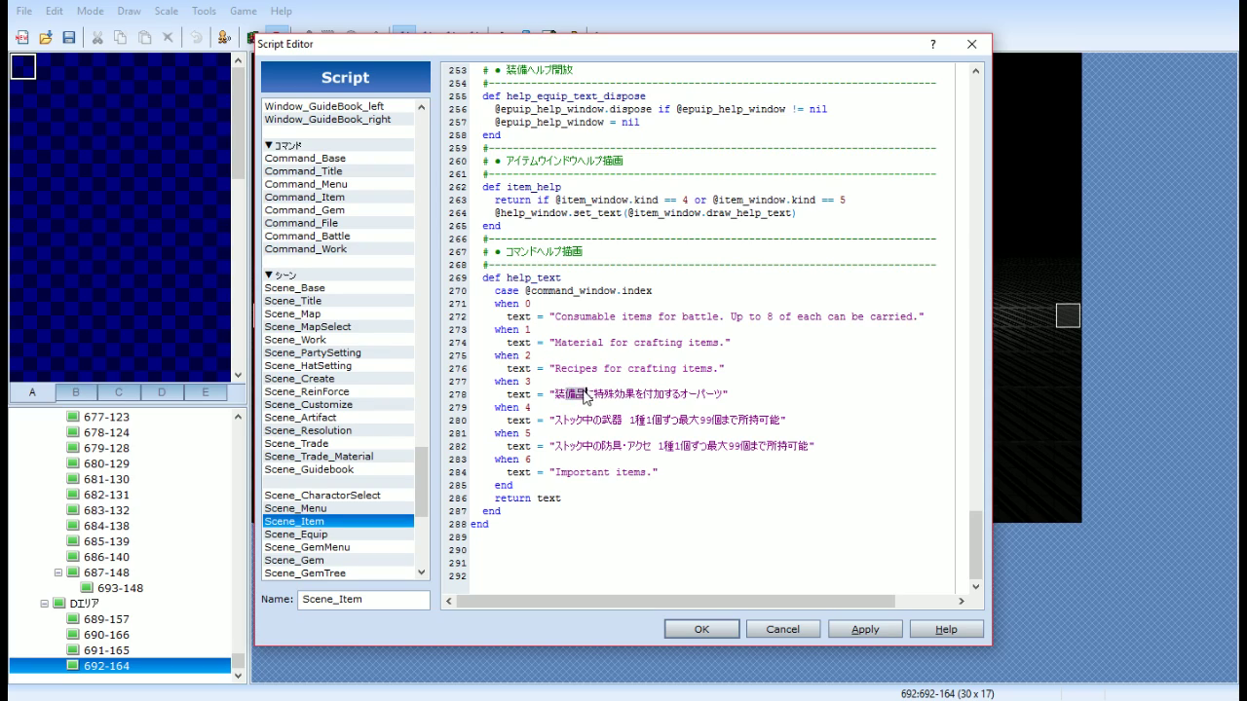
Replace the case 3 help text with "Out of Place Artifacts that add special effects to equipment." and accept the script changes
drag(555, 393, 726, 394)
text(Out of Place ar)
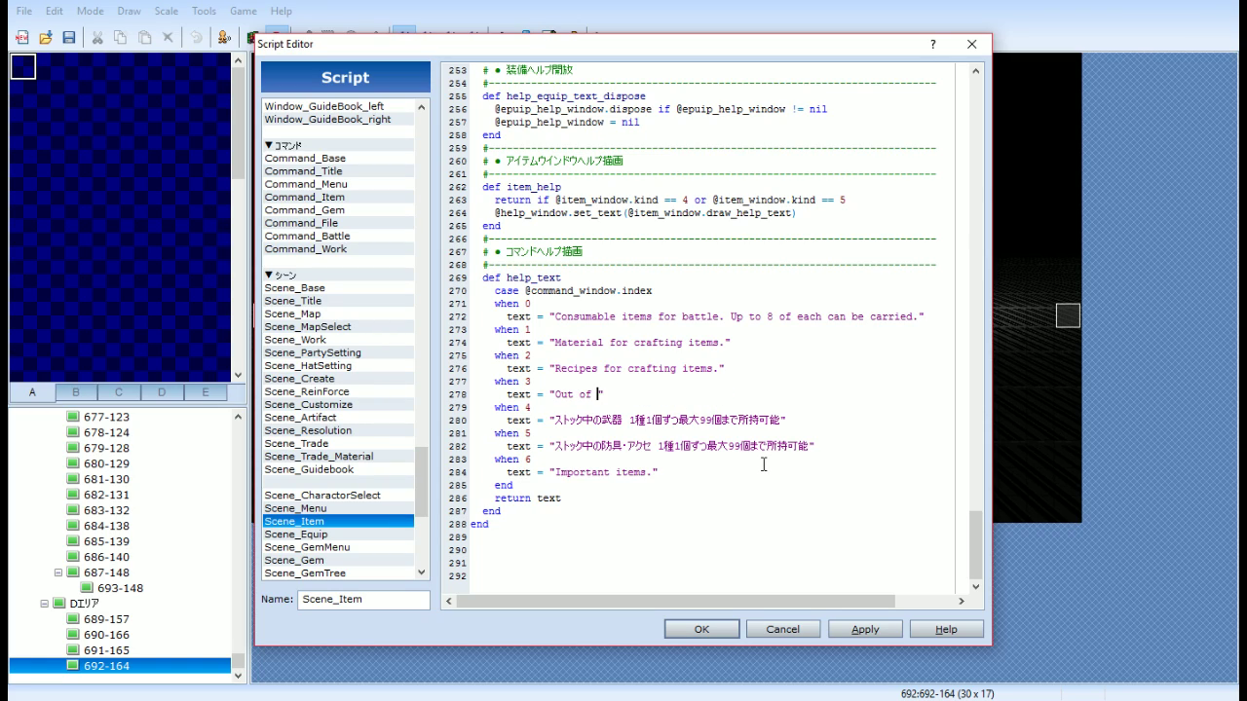
text(tifacts that)
click(635, 395)
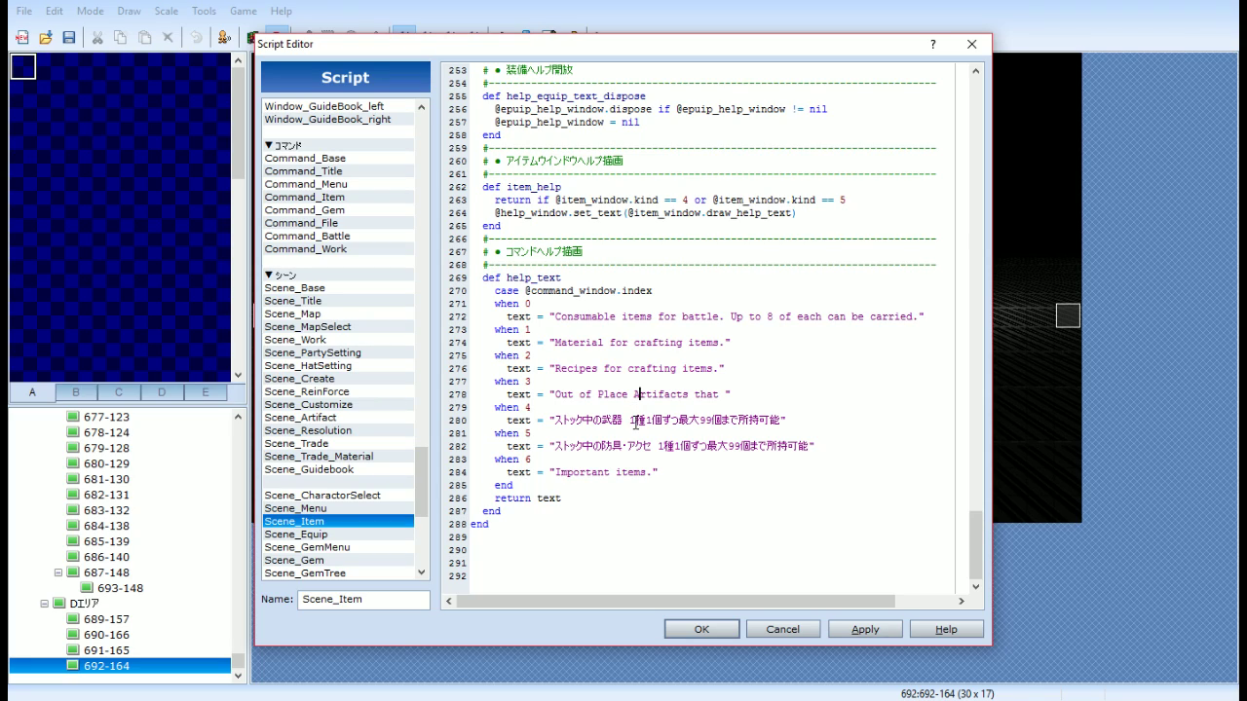
click(722, 401)
text(add)
text(special effec)
text(ts to equip,ent)
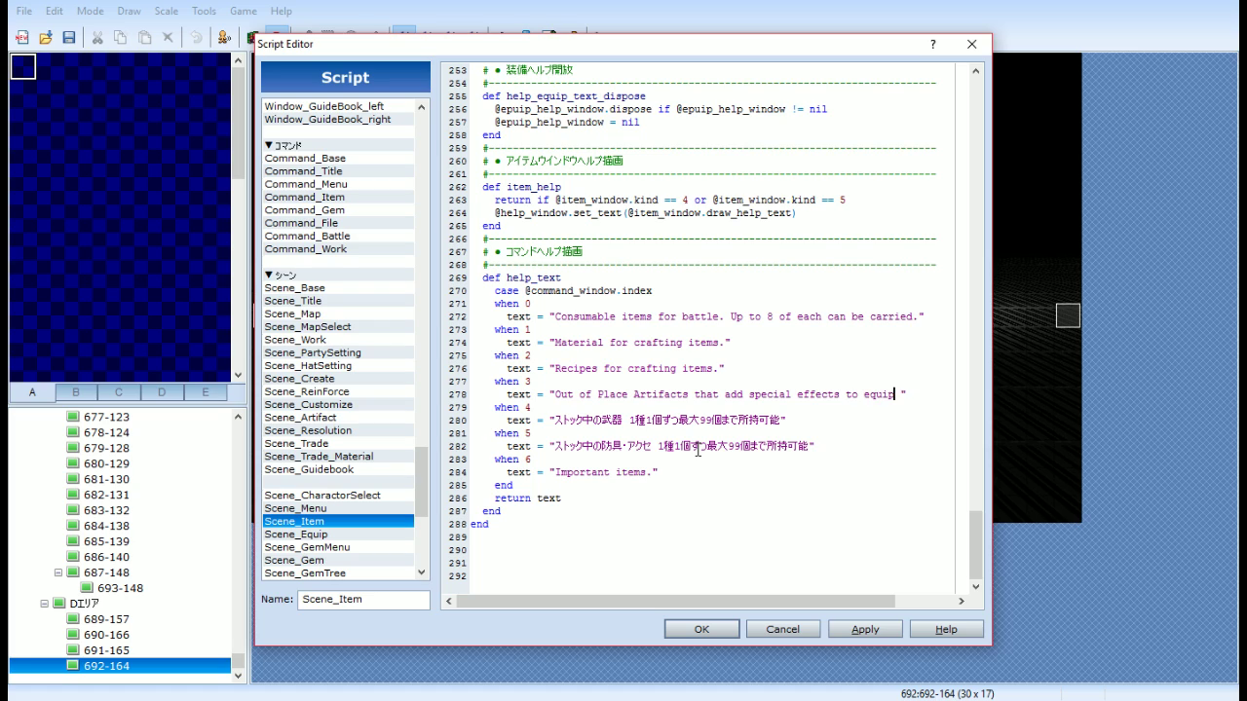
key(BackSpace)
key(BackSpace)
key(BackSpace)
key(BackSpace)
text(ment.)
click(716, 630)
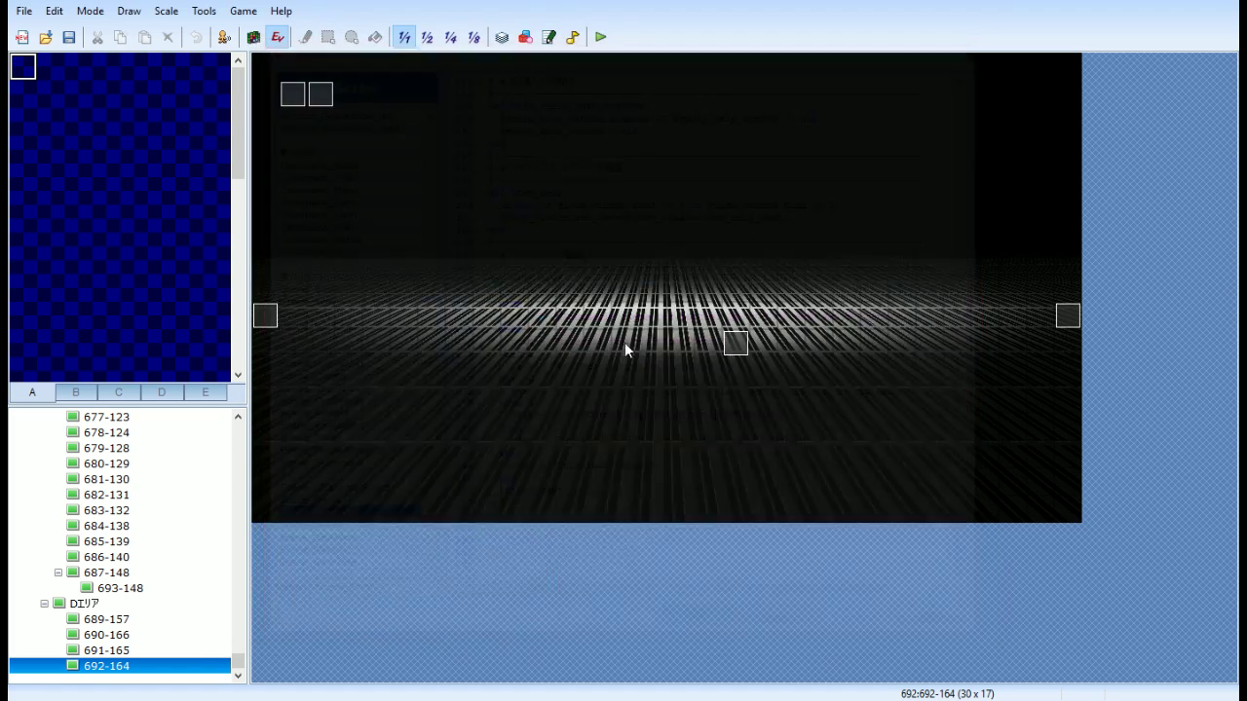
Start a playtest of the game and load save file 53
click(601, 39)
click(549, 386)
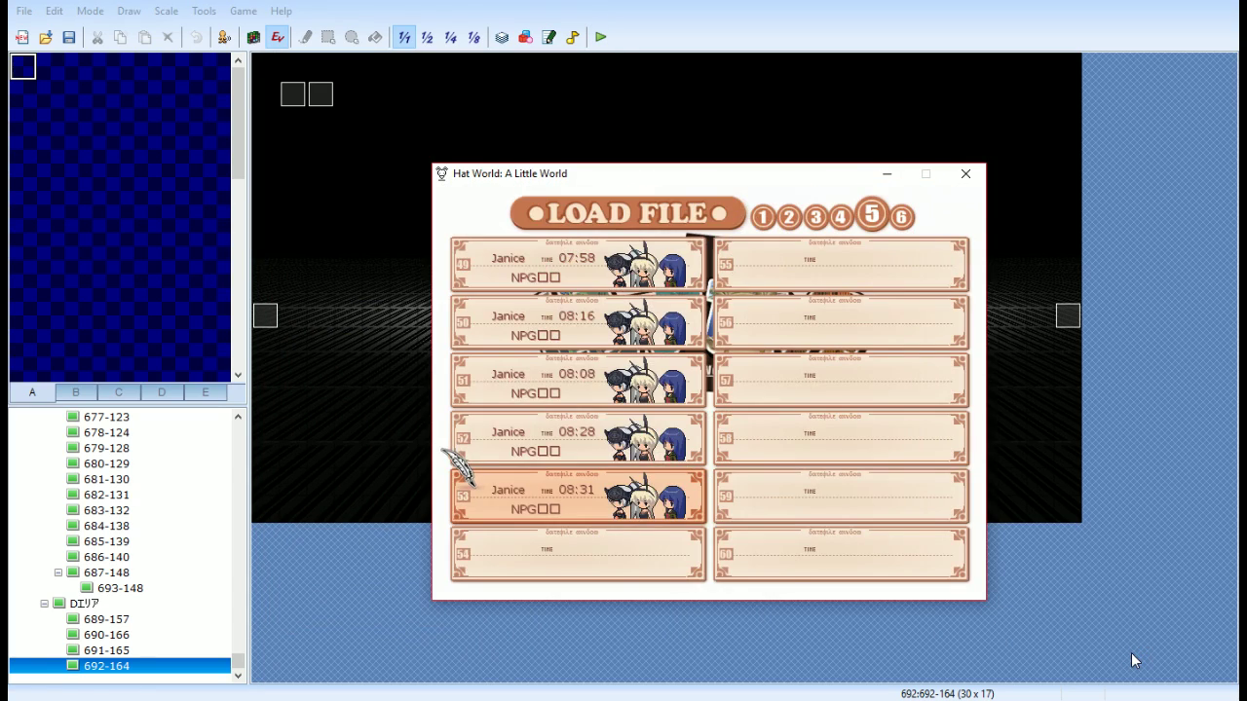
key(Return)
Open the game's item menu and check the help text of the artifacts category (オーパーツ)
key(Escape)
key(Down)
key(Down)
key(Down)
key(Return)
key(Down)
key(Down)
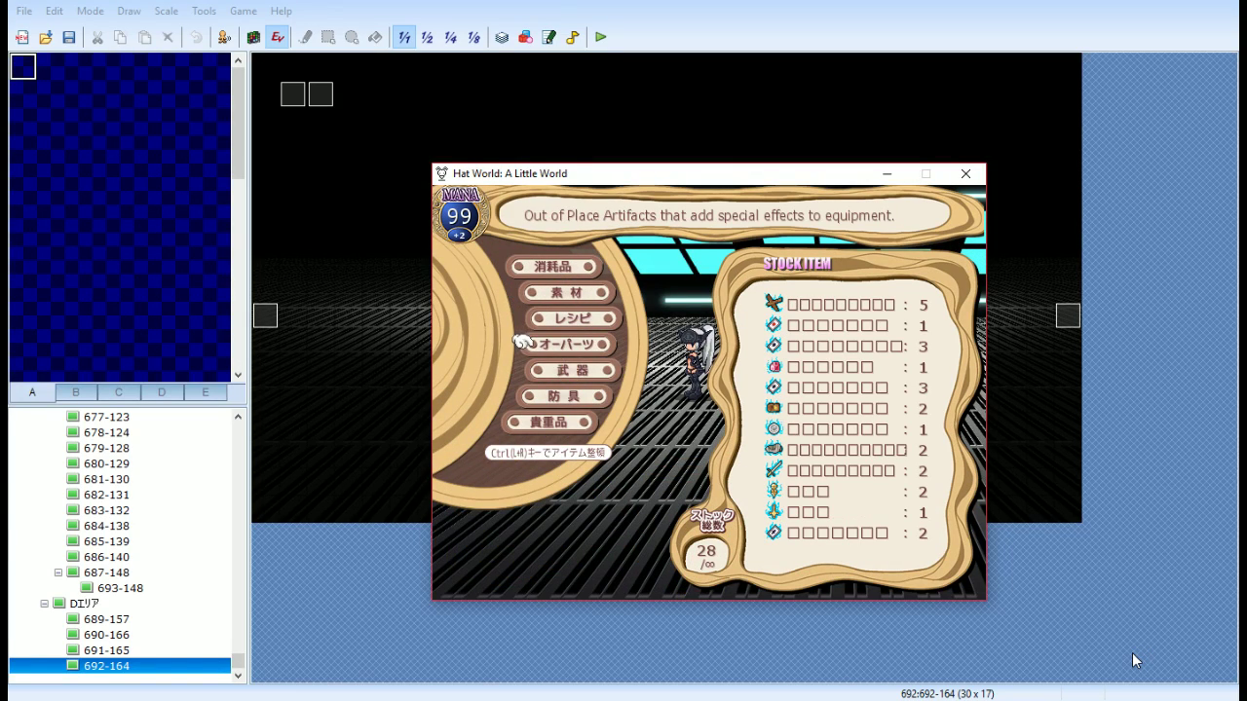
Check the help texts of all item categories, from consumables (消耗品) down to important items (貴重品)
key(Up)
key(Up)
key(Up)
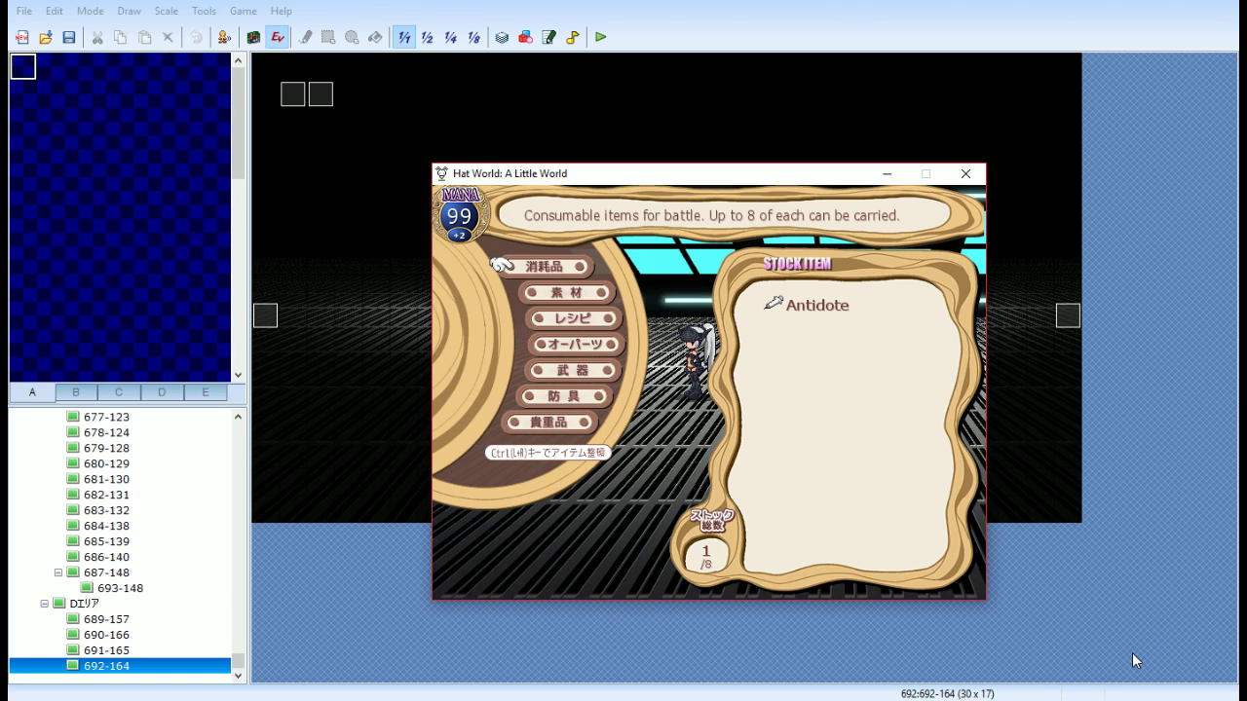
key(Down)
key(Down)
key(Down)
key(Down)
key(Down)
key(Down)
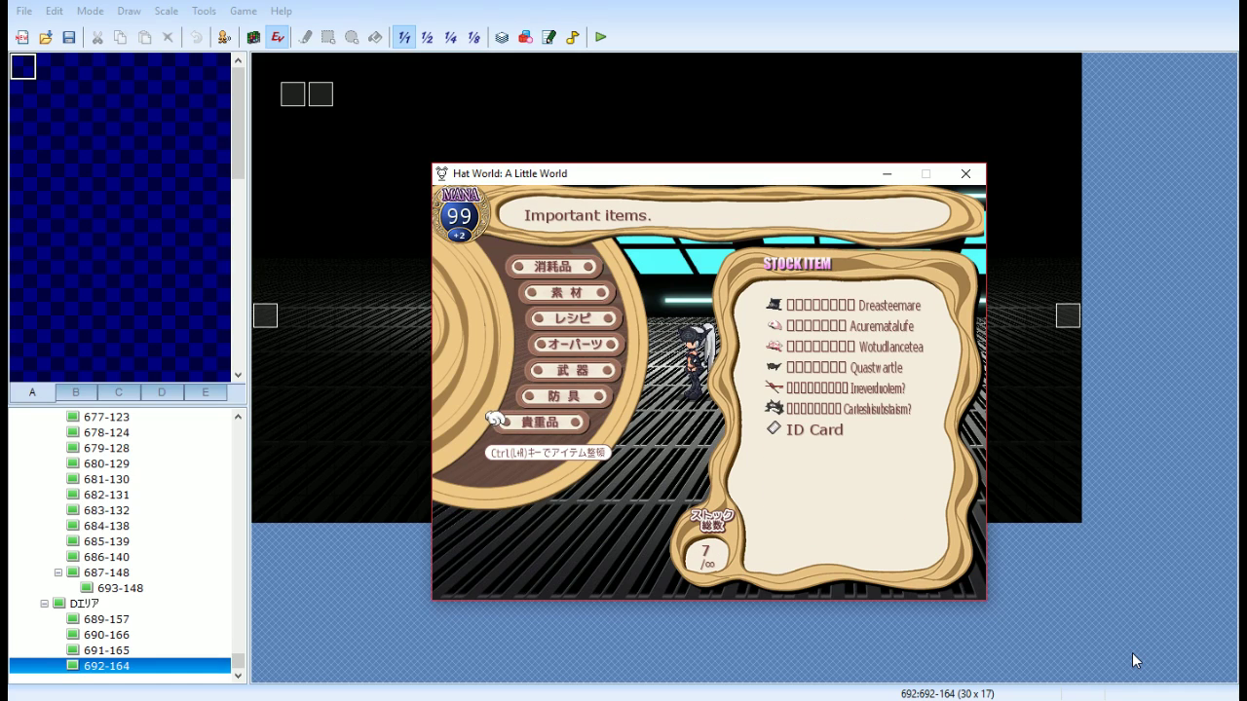
Compare the help texts of the recipe and artifact categories, and review the consumables category again
key(Up)
key(Up)
key(Up)
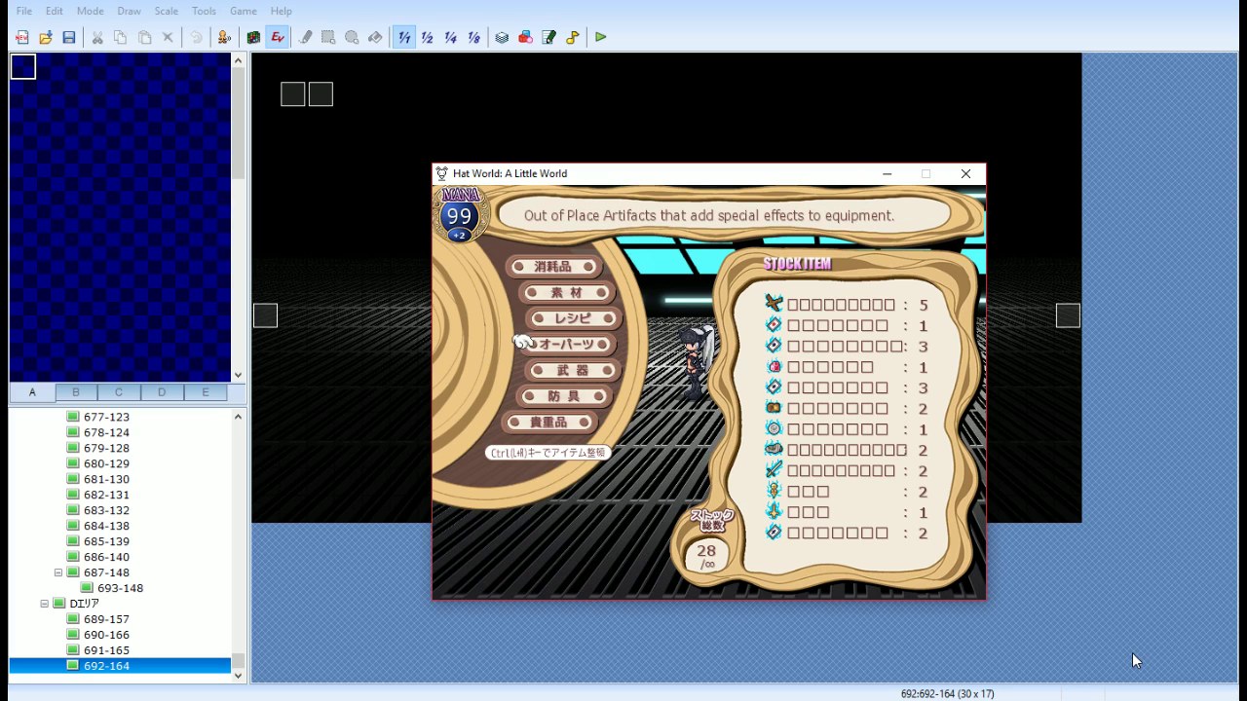
key(Up)
key(Down)
key(Up)
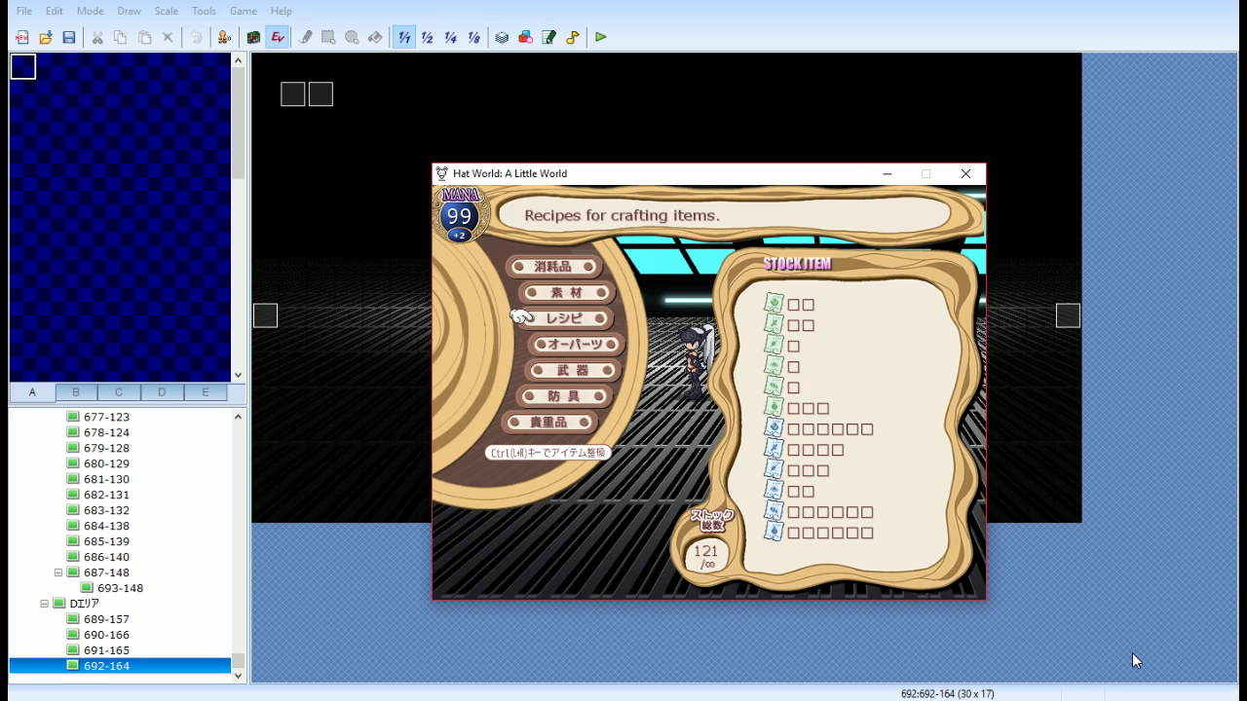
key(Down)
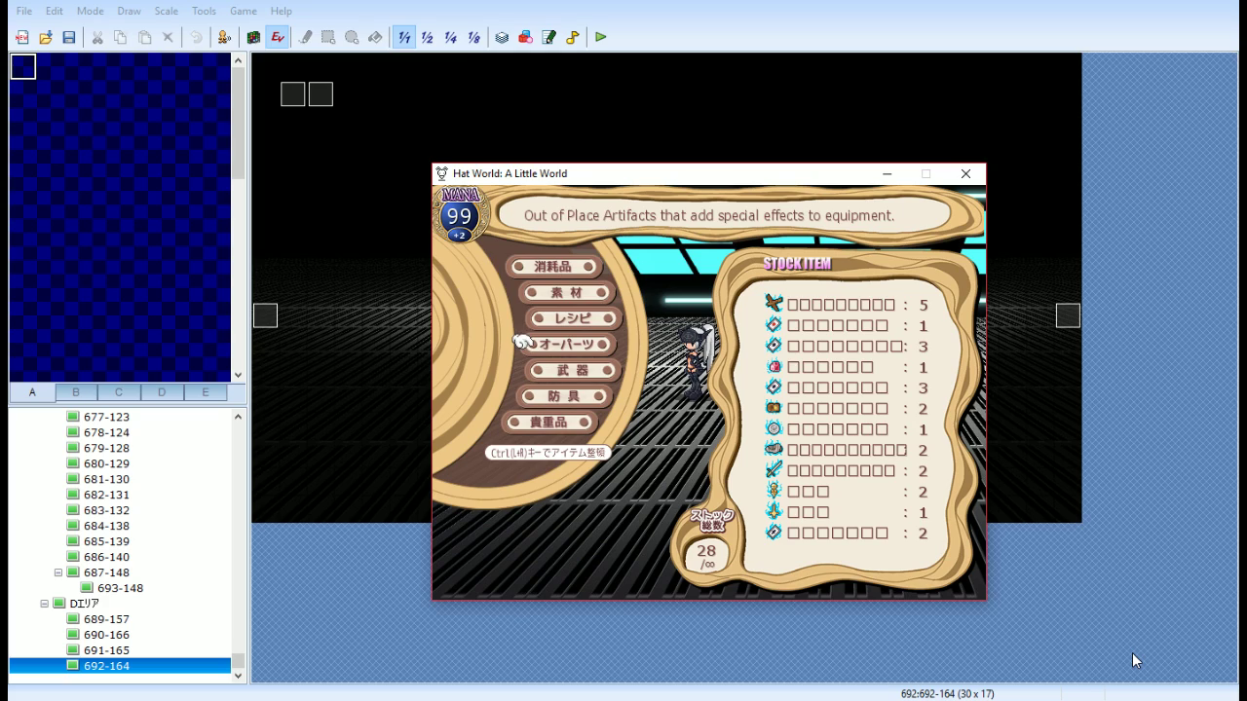
key(Up)
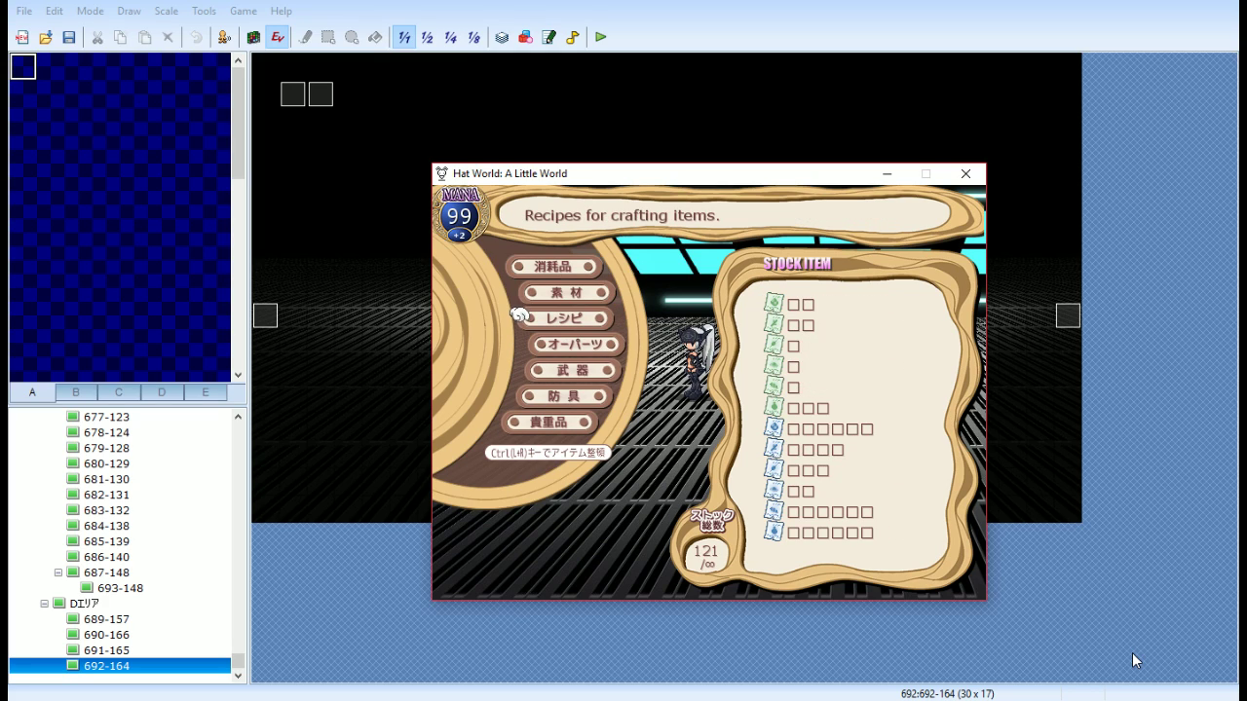
key(Down)
key(Up)
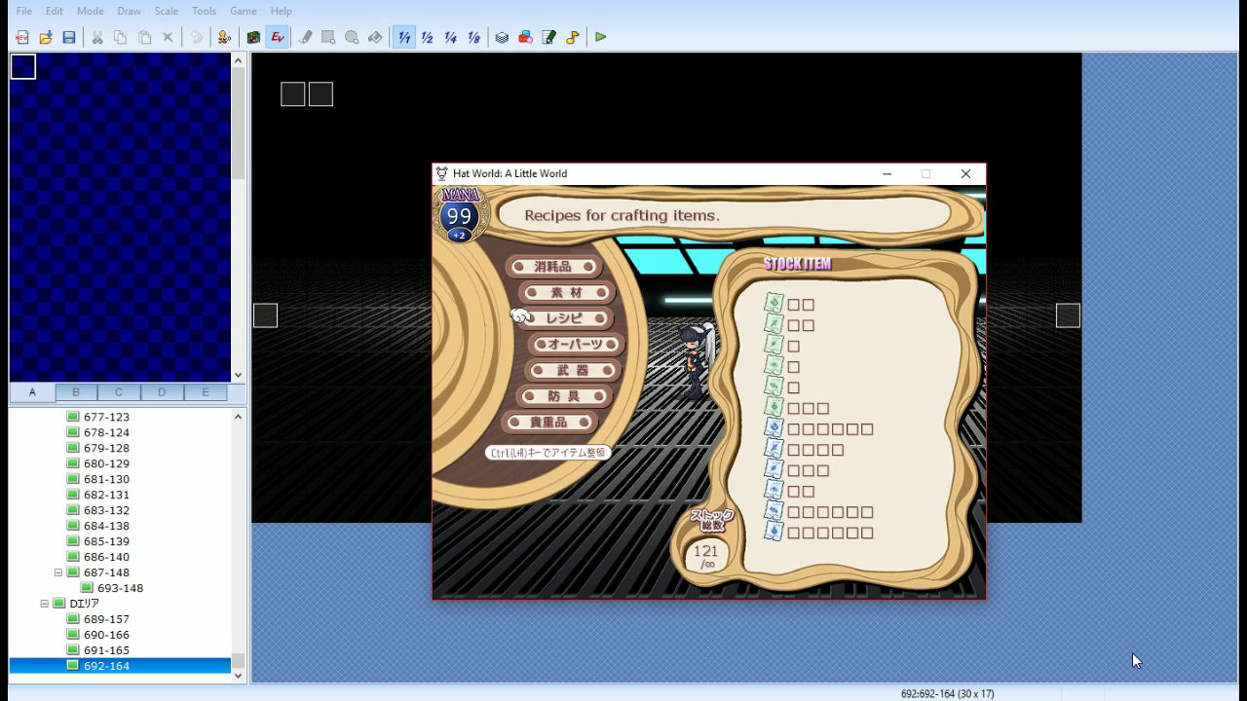
key(Down)
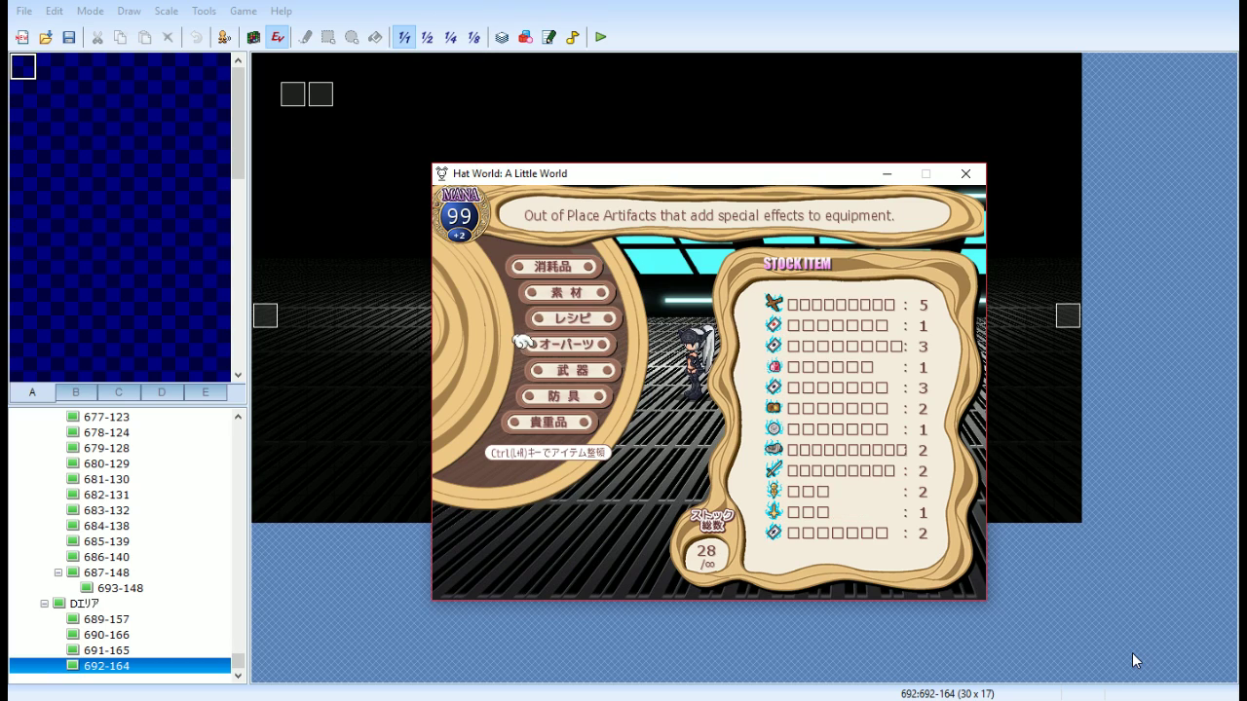
key(Up)
key(Up)
key(Up)
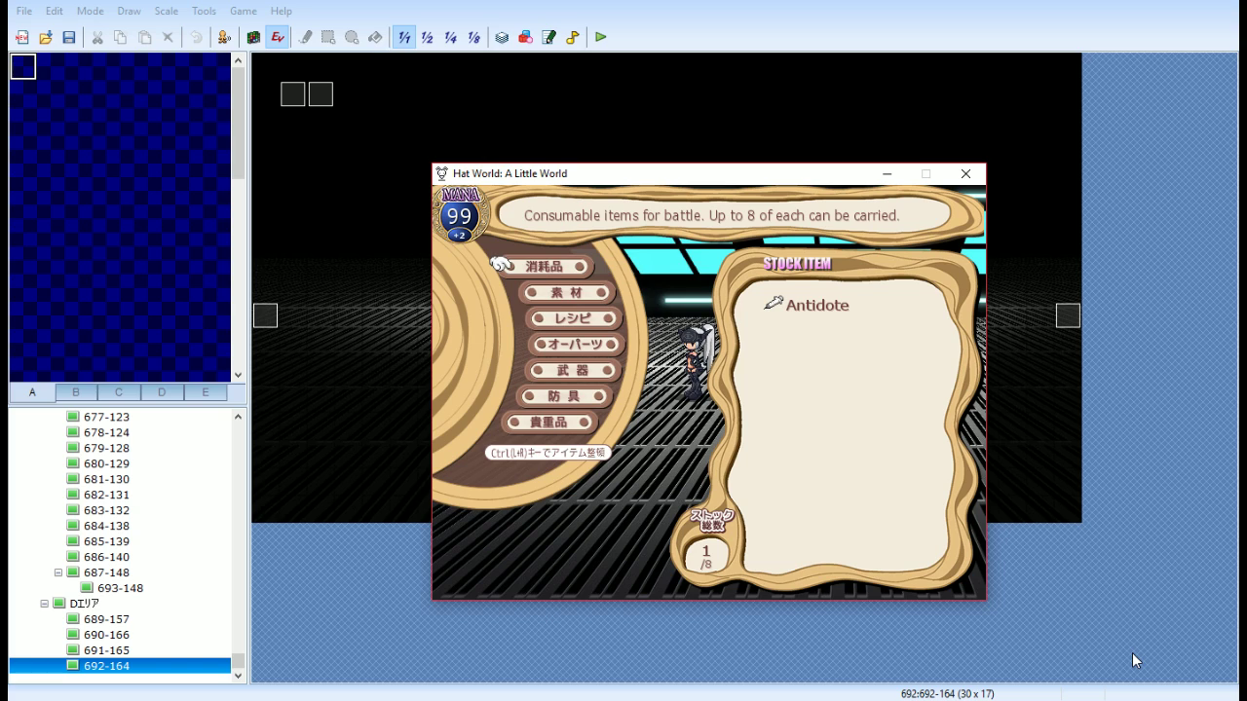
Return to the game's main menu and review the help texts of its commands
key(Escape)
key(Down)
key(Down)
key(Down)
key(Down)
key(Down)
key(Down)
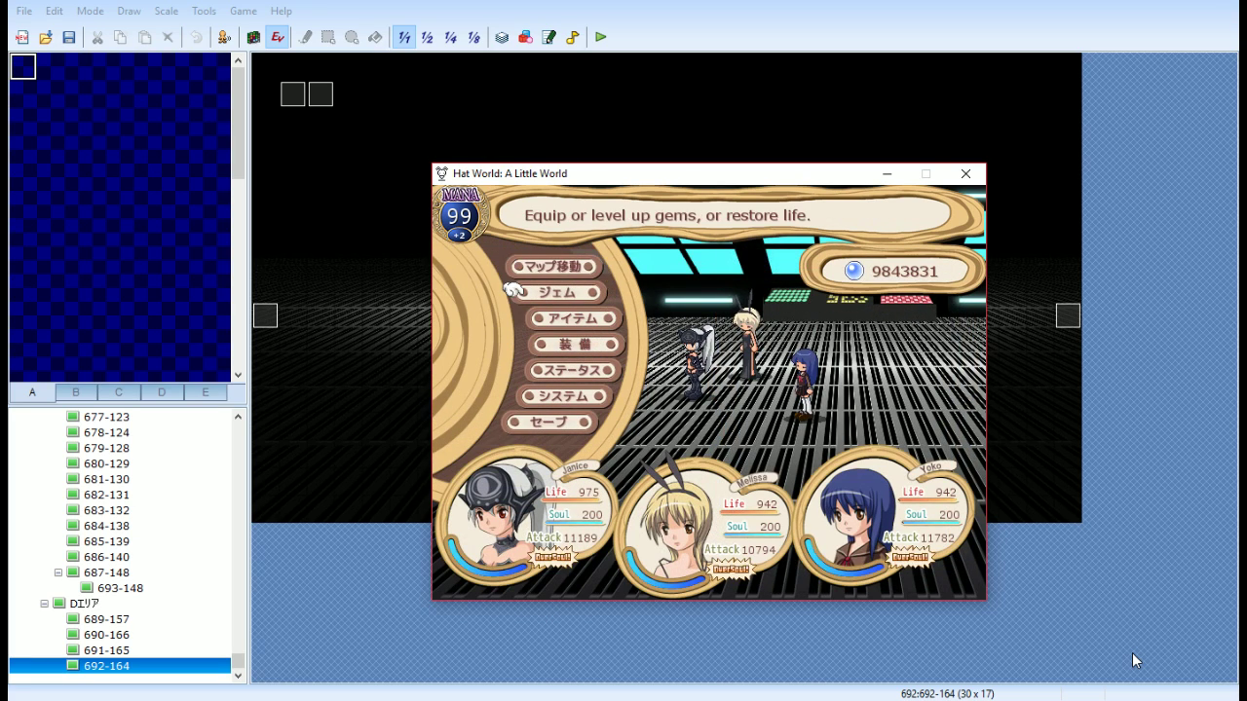
key(Up)
key(Up)
key(Up)
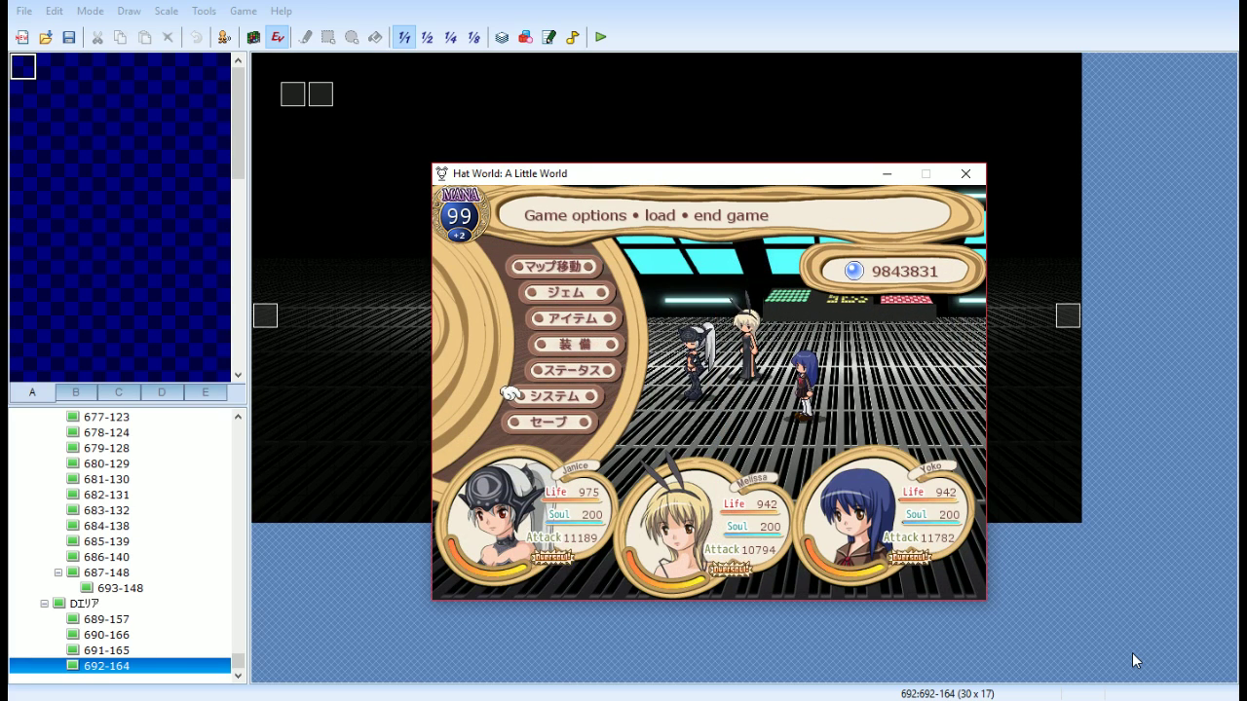
Reopen the item menu and compare its consumables, recipe and artifact help texts with the main menu's wording
key(Down)
key(Down)
key(Down)
key(Down)
key(Return)
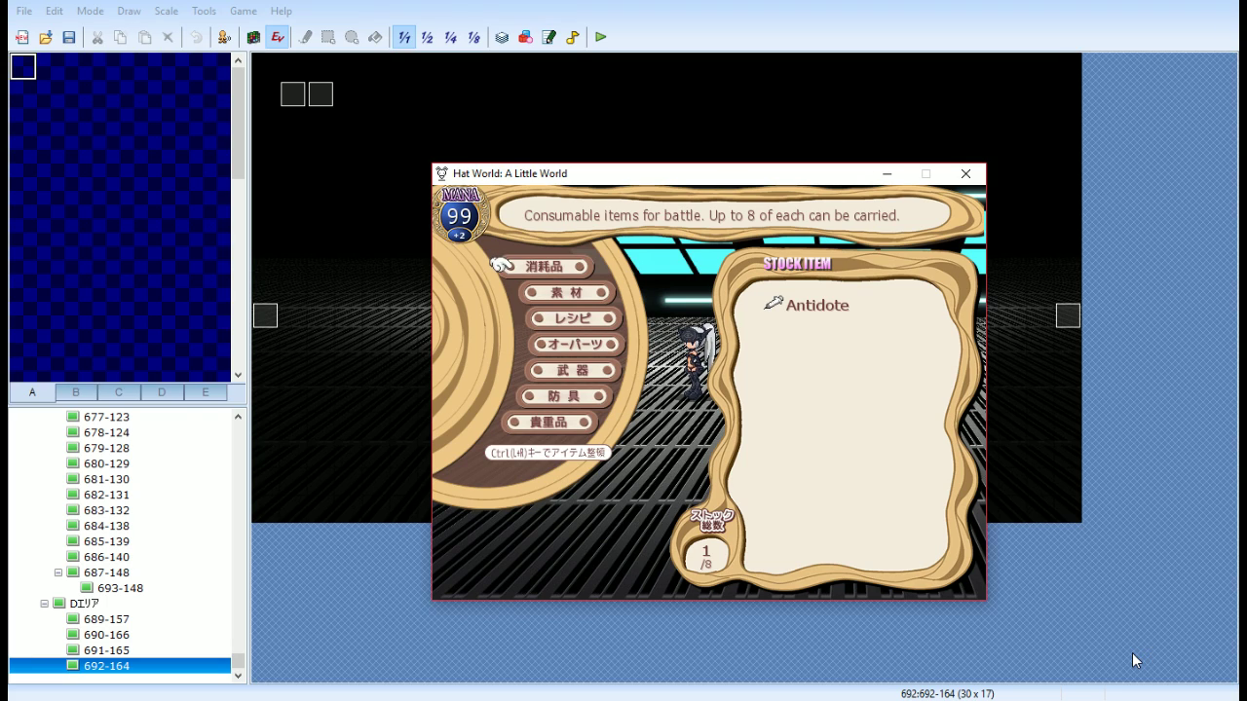
key(Down)
key(Down)
key(Down)
key(Down)
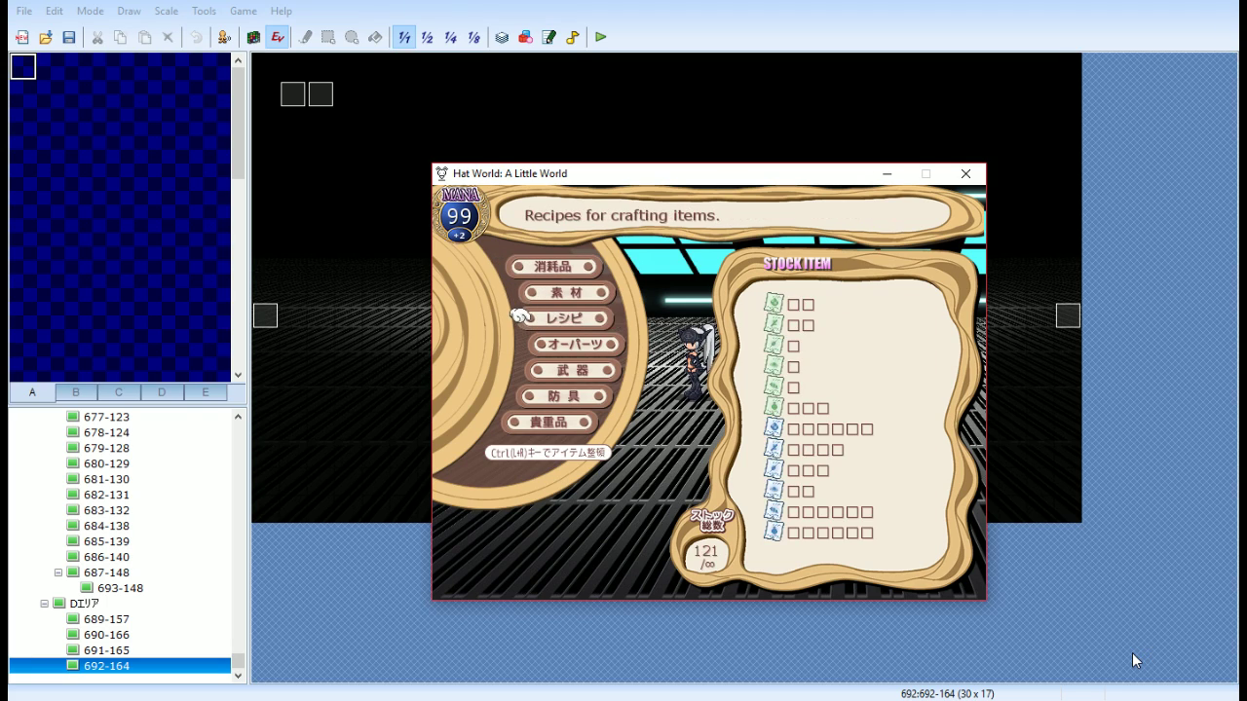
key(Up)
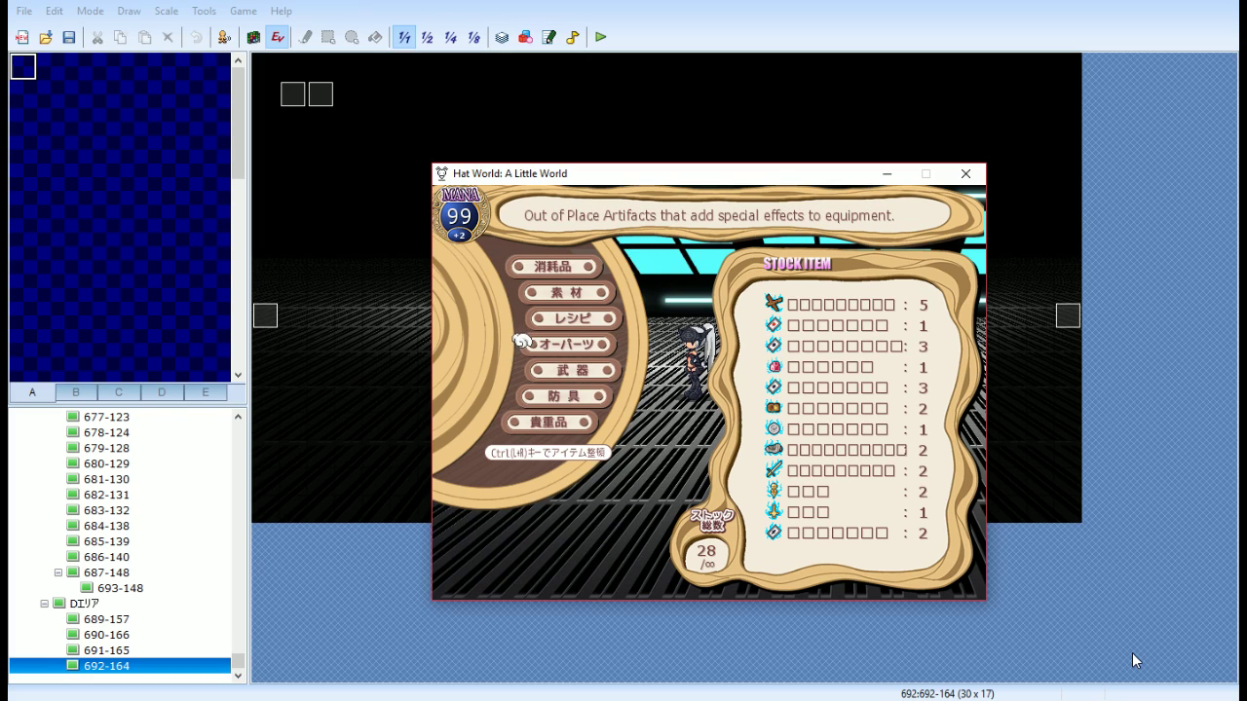
Recheck the consumables category's help text in the game, close the playtest and reread its opening phrase in the Scene_Item script
key(Up)
key(Up)
key(Up)
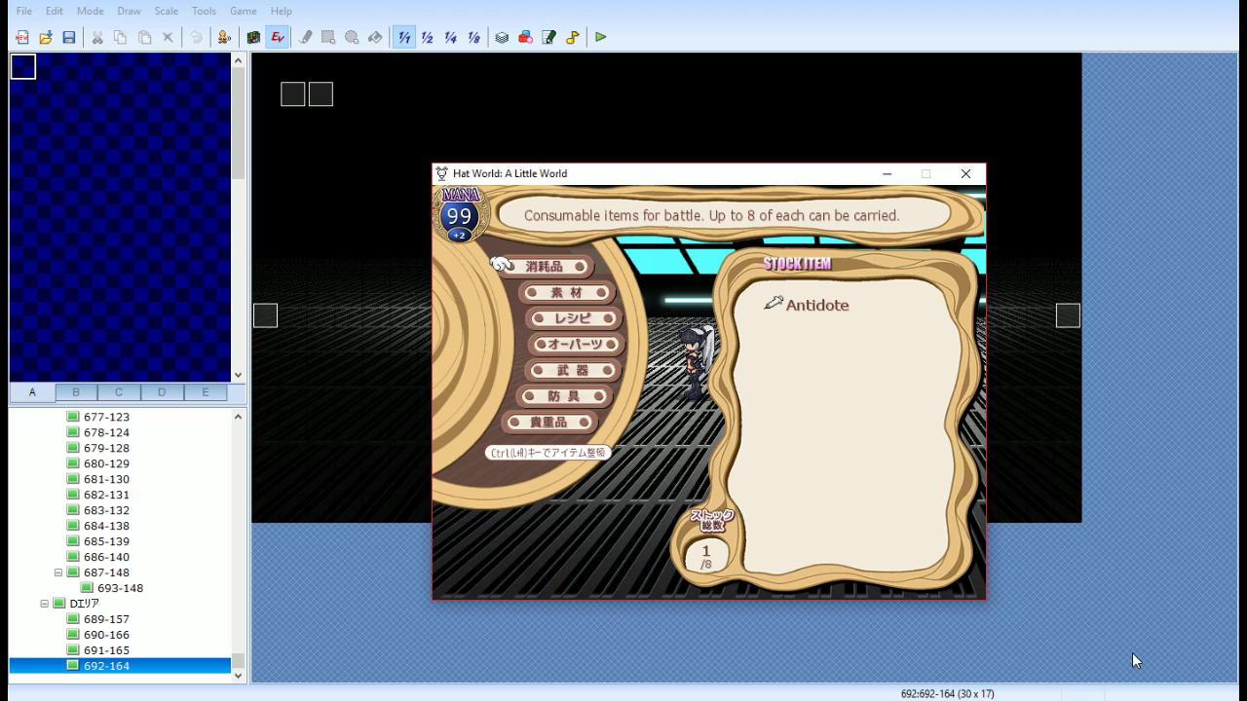
click(965, 173)
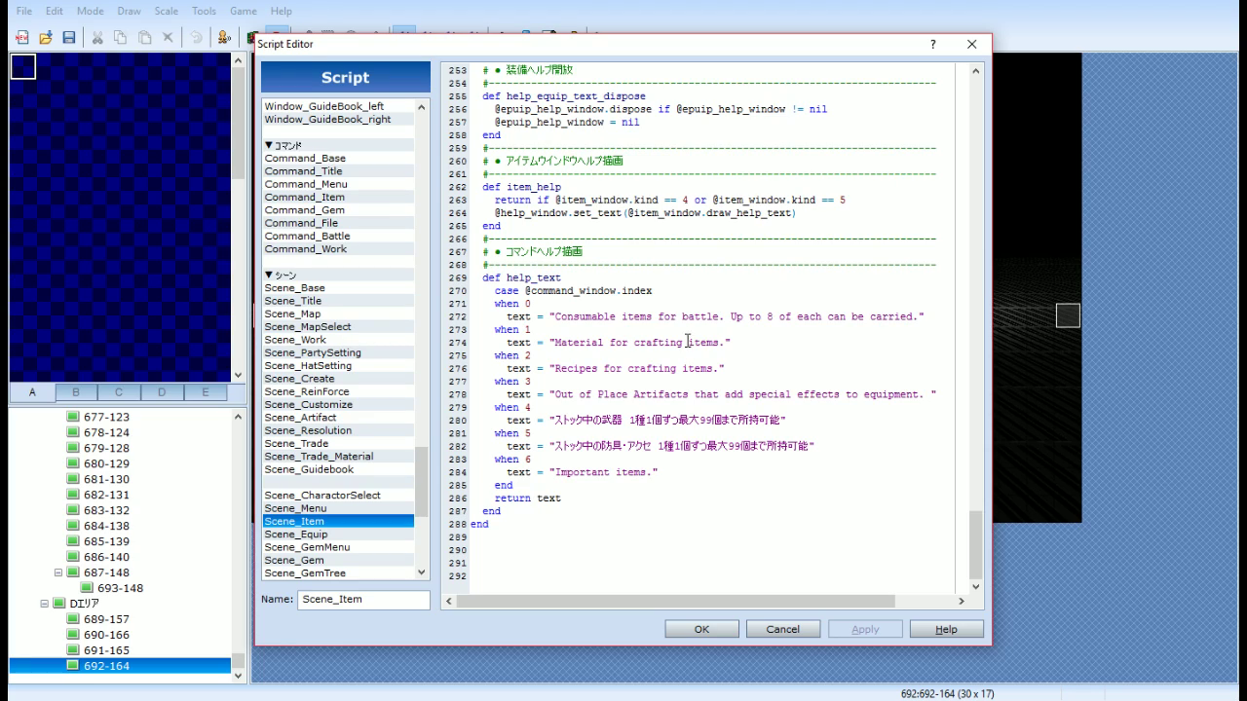
drag(720, 315, 555, 317)
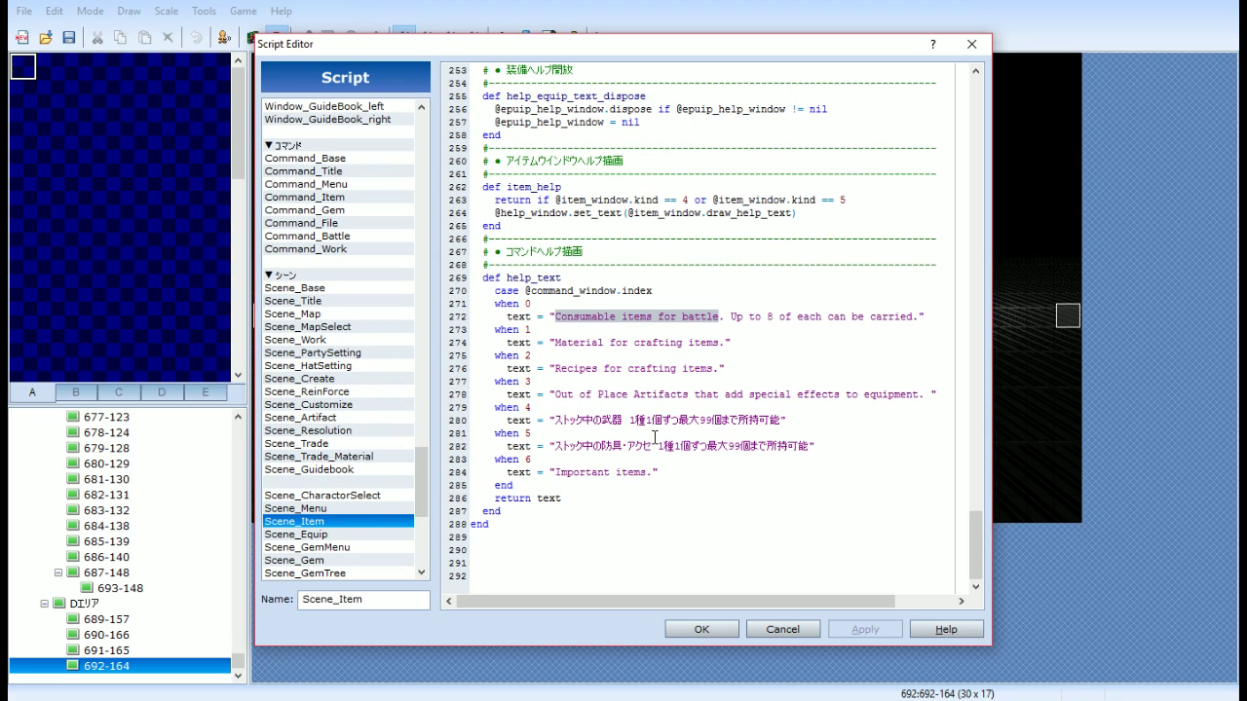
key(alt+Tab)
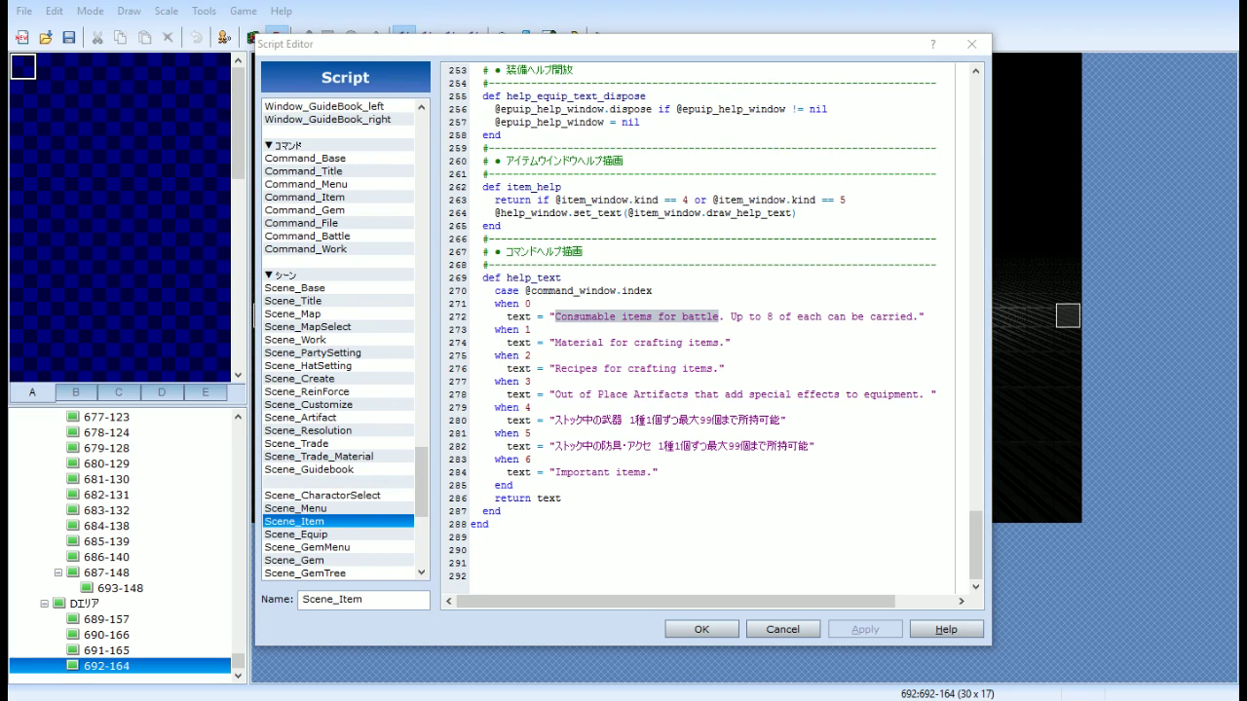
click(645, 356)
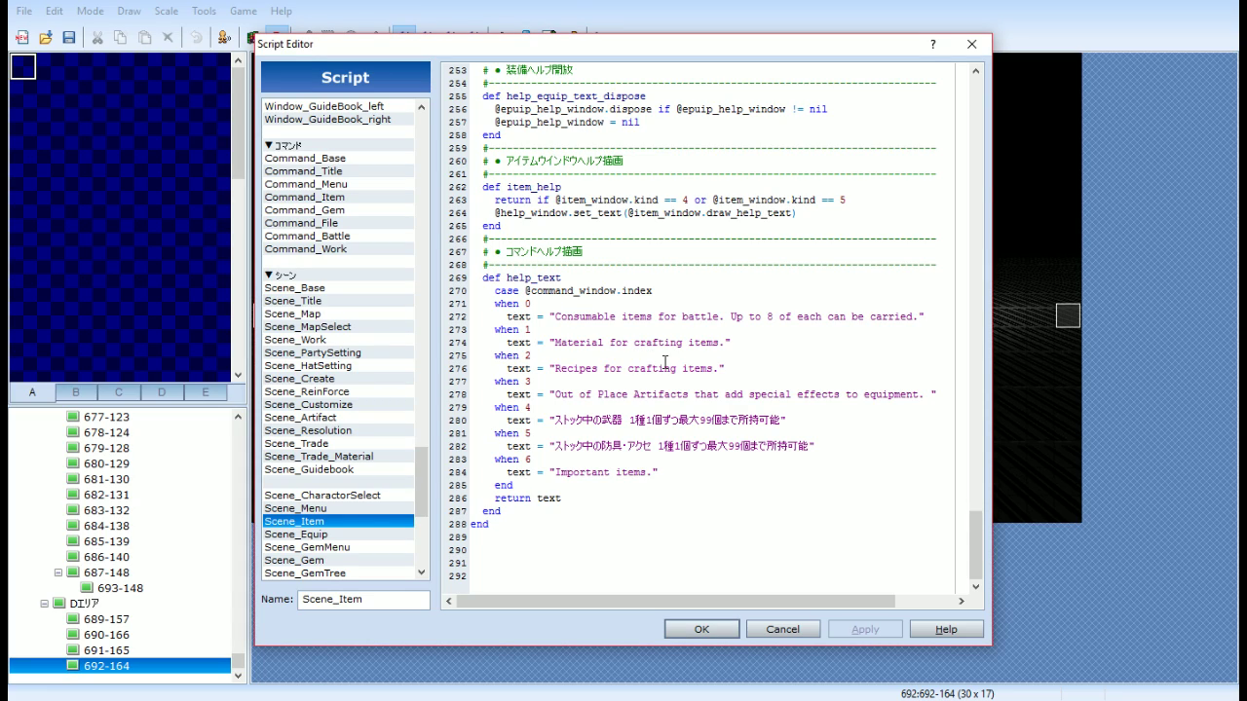
Switch to Groove Music and browse the 10 Years of Fort Knox Five track list and the album collection
key(alt+Tab)
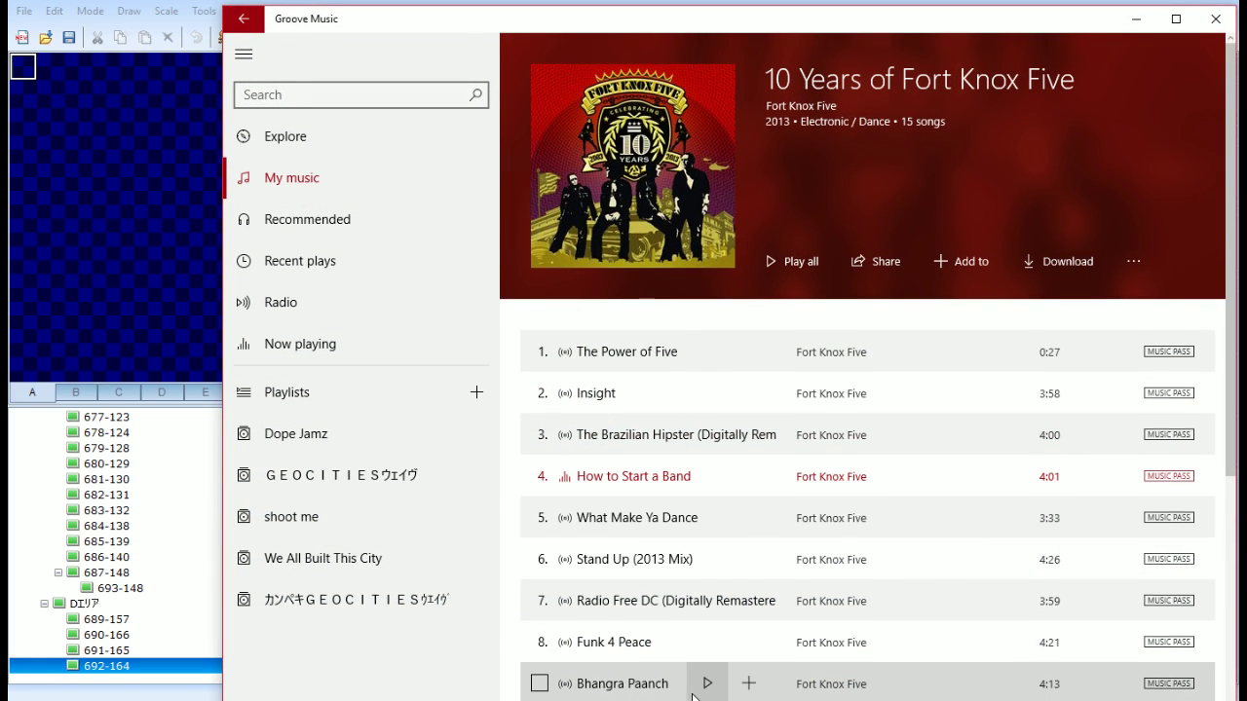
scroll(688, 682, down, 5)
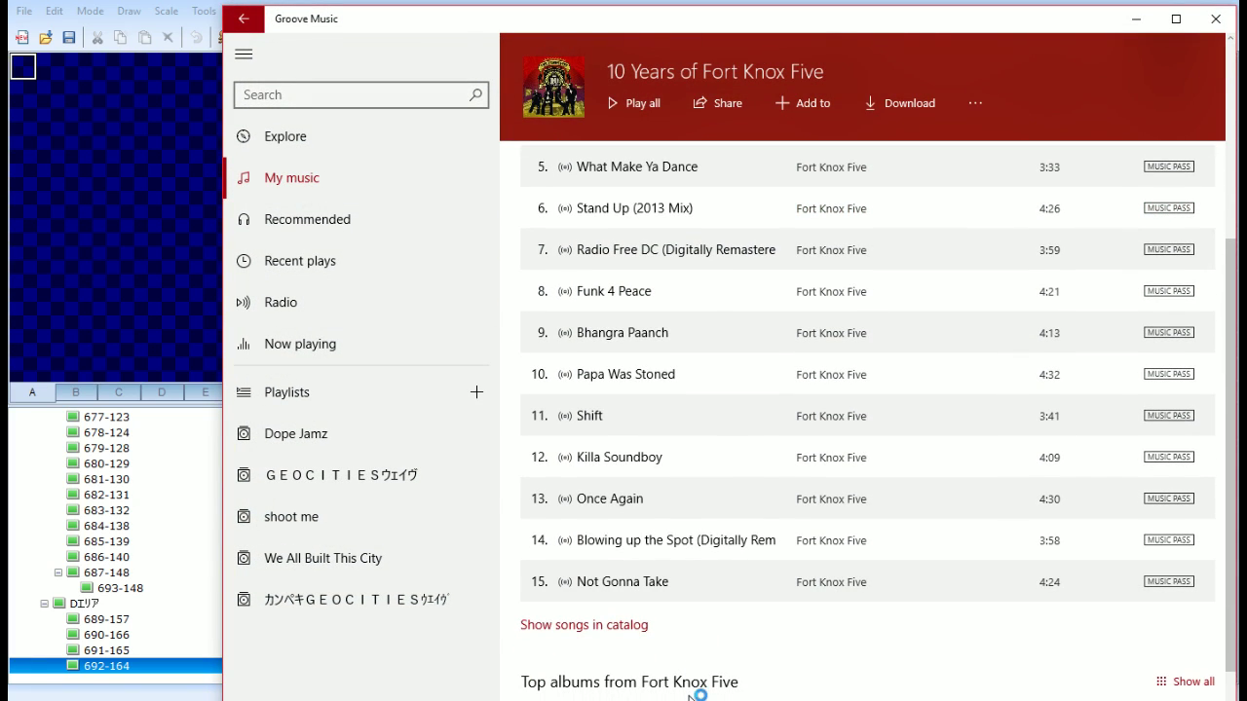
scroll(689, 697, up, 5)
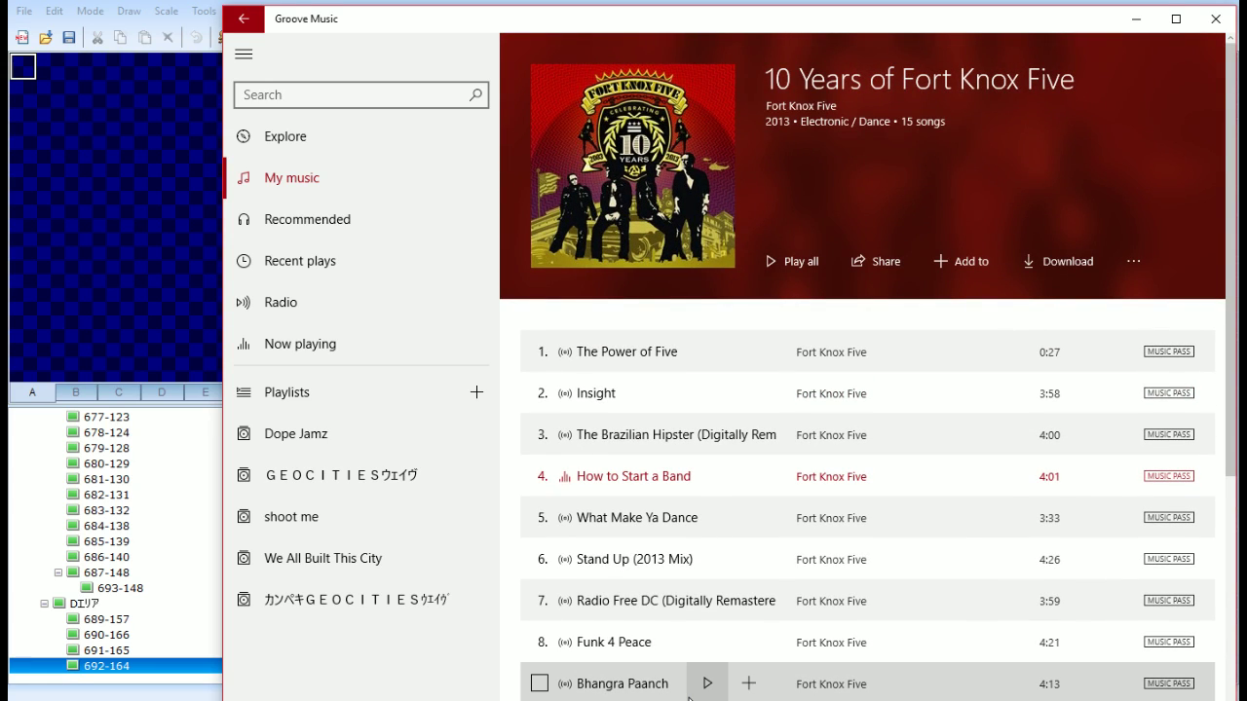
scroll(689, 698, down, 2)
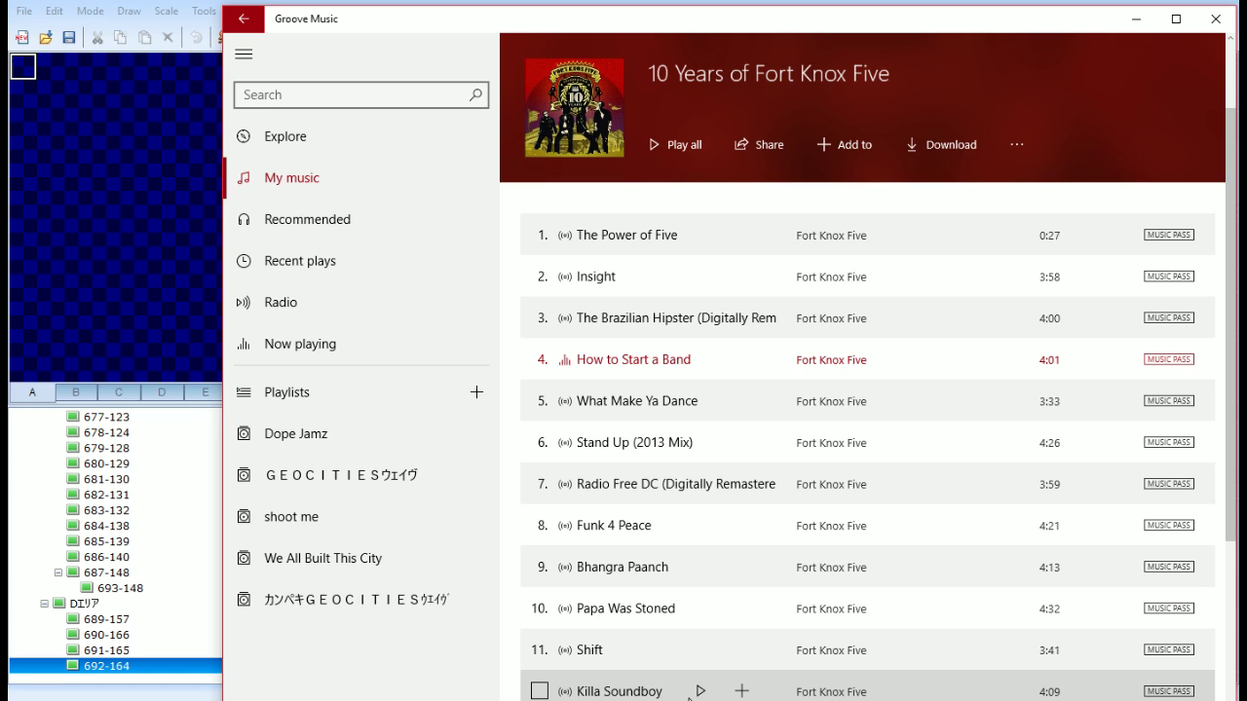
scroll(689, 697, down, 3)
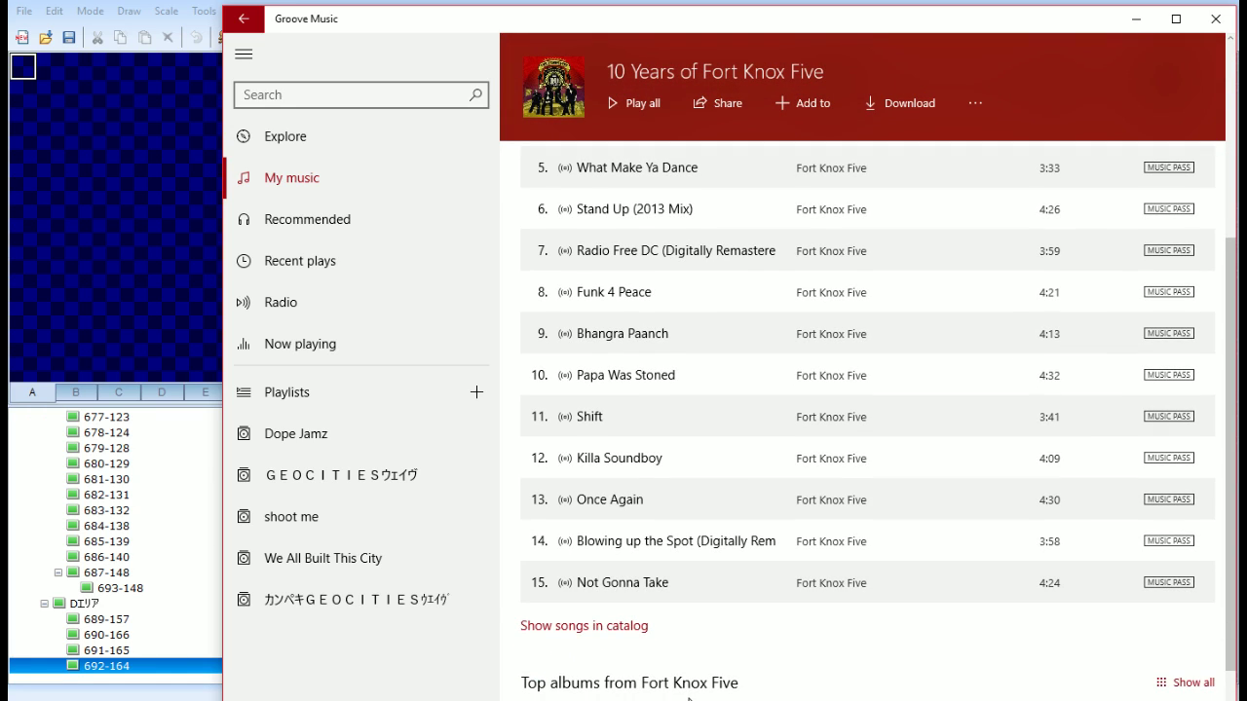
scroll(689, 697, up, 5)
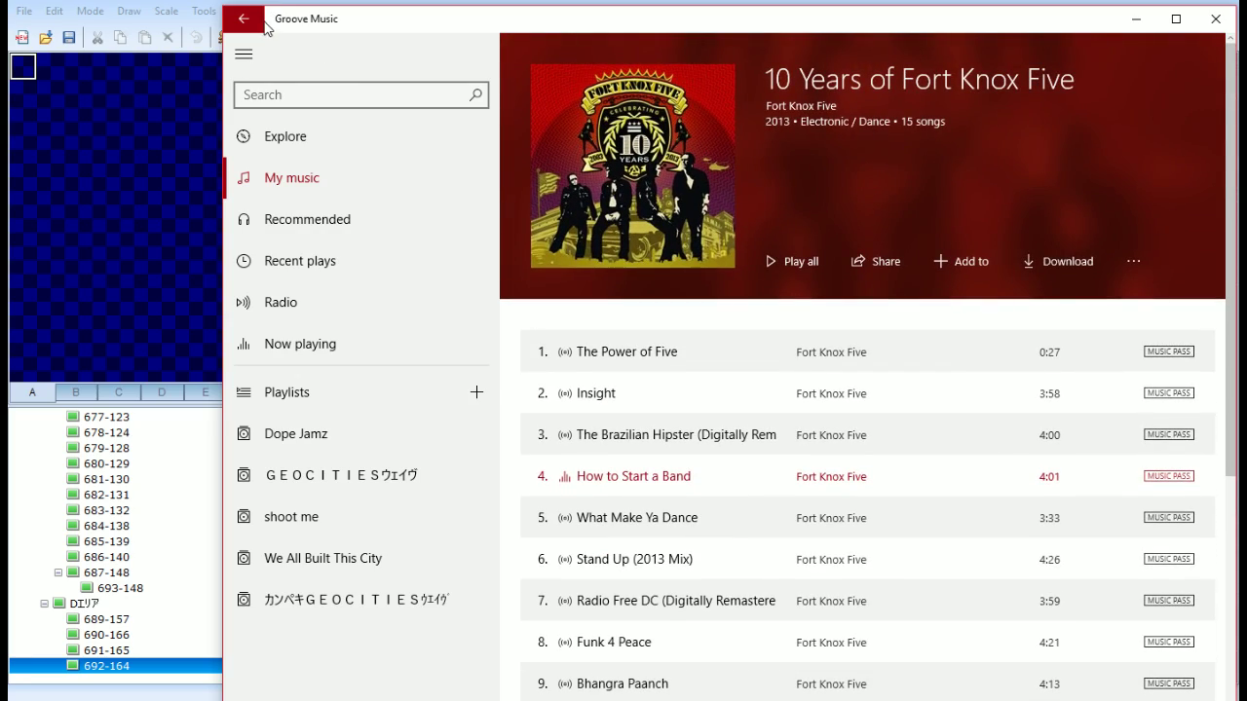
click(265, 26)
scroll(650, 416, down, 10)
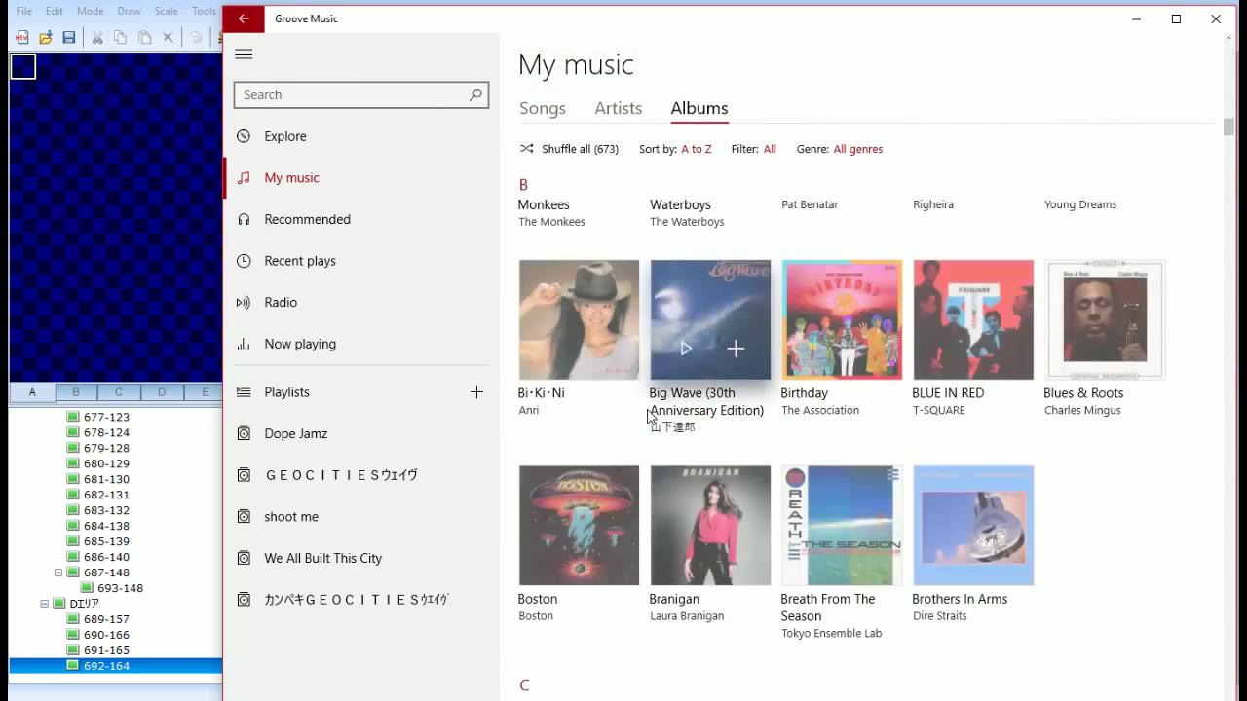
scroll(648, 416, down, 5)
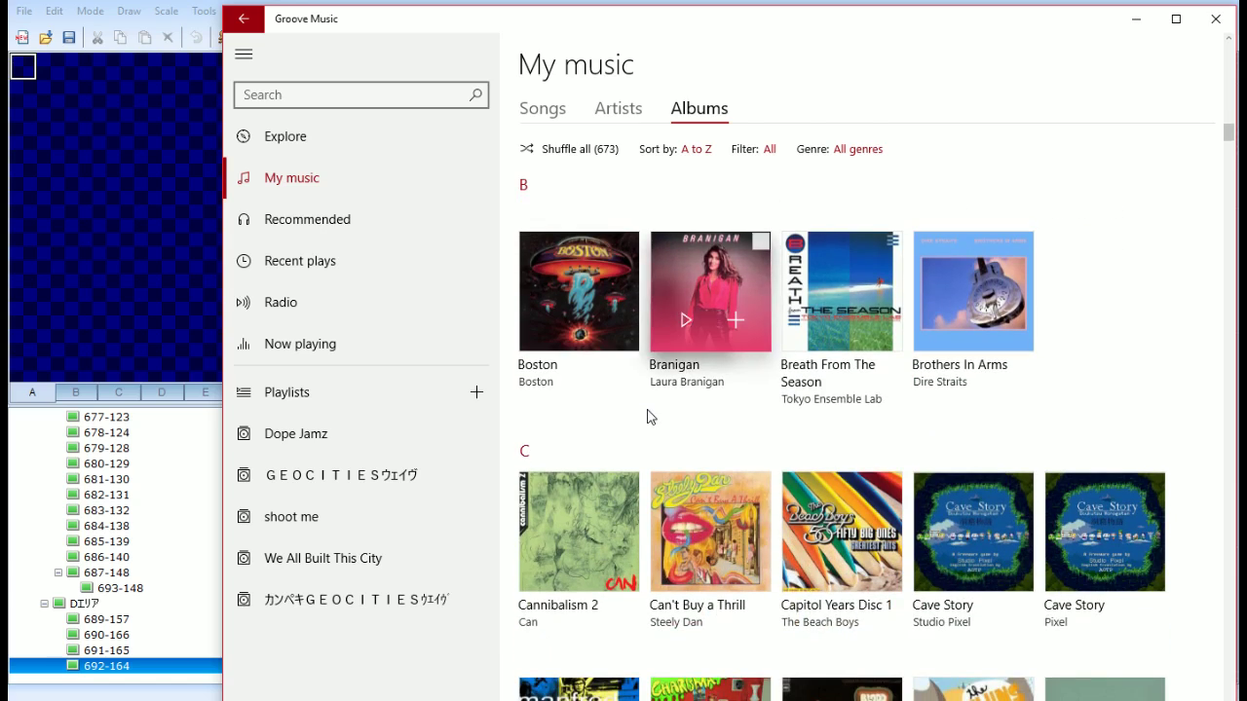
scroll(647, 409, down, 5)
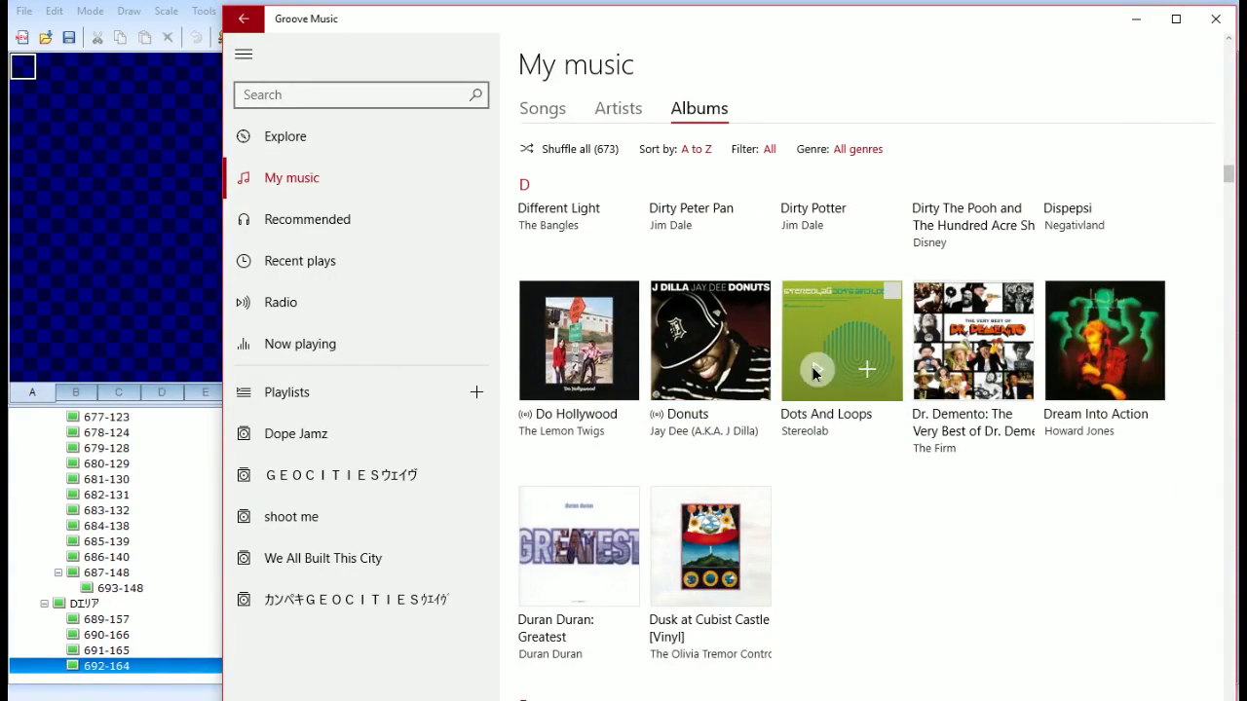
click(1136, 18)
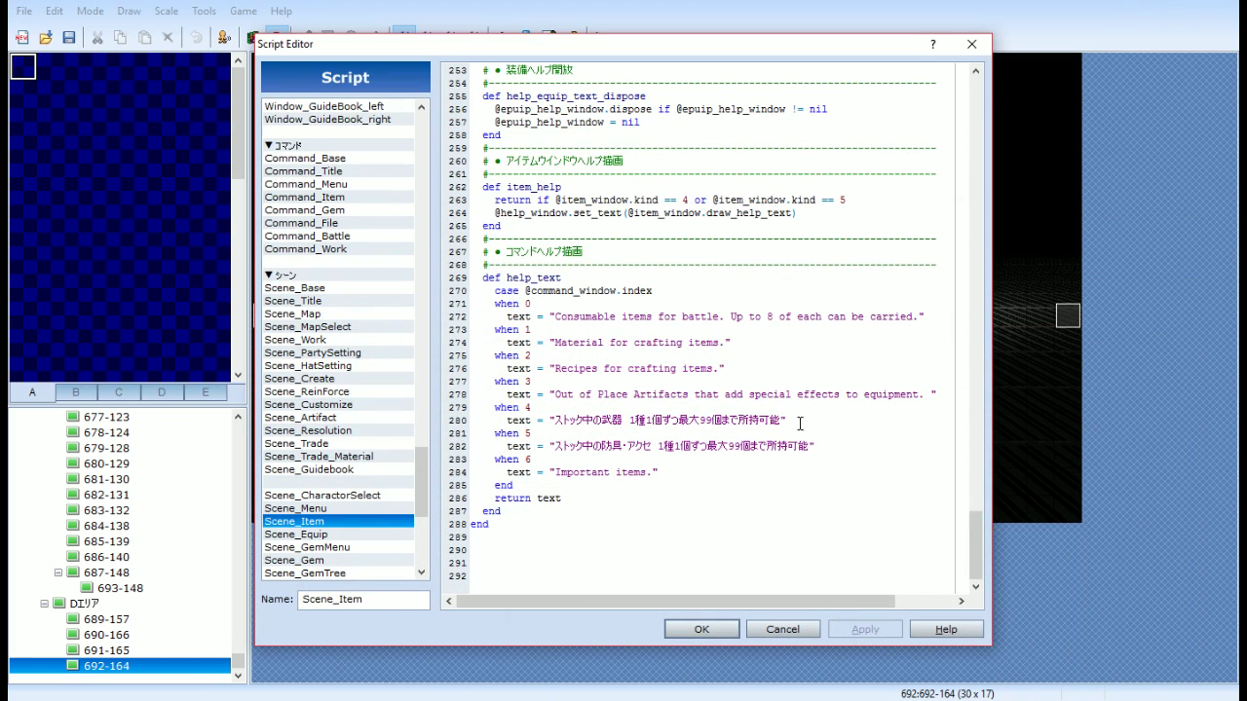
Remove the trailing space from the artifacts help text and replace the Japanese opening of the "when 4" text with "Stocked equipment."
drag(924, 395, 933, 395)
key(Delete)
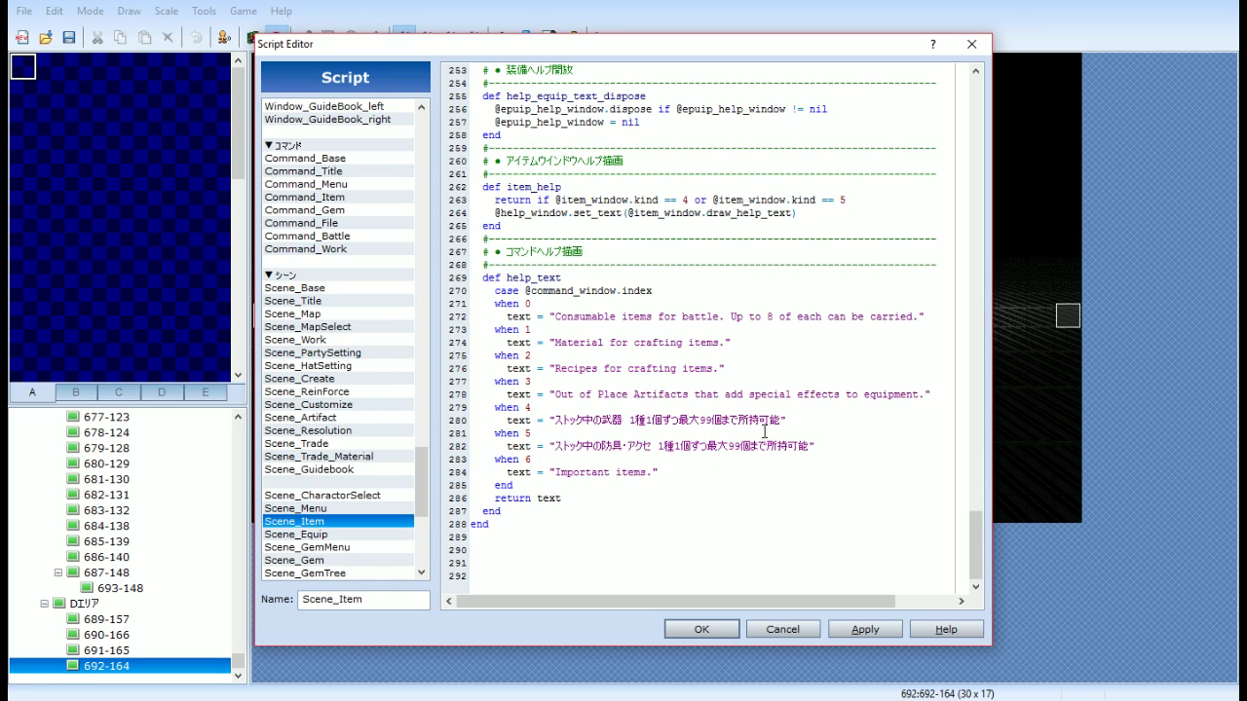
drag(554, 421, 621, 421)
text(Stocked equipment.)
key(Delete)
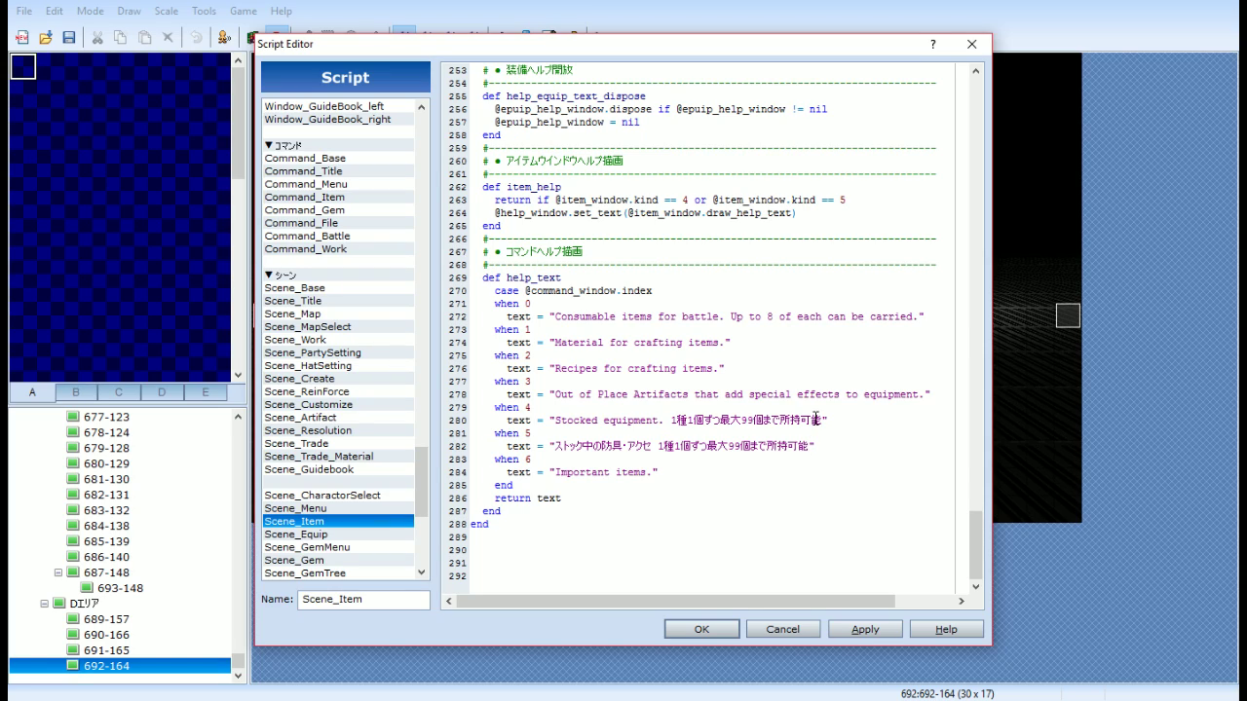
Replace the remaining Japanese in the "when 4" help text with "Up to 99 of each can be carried."
drag(825, 420, 671, 420)
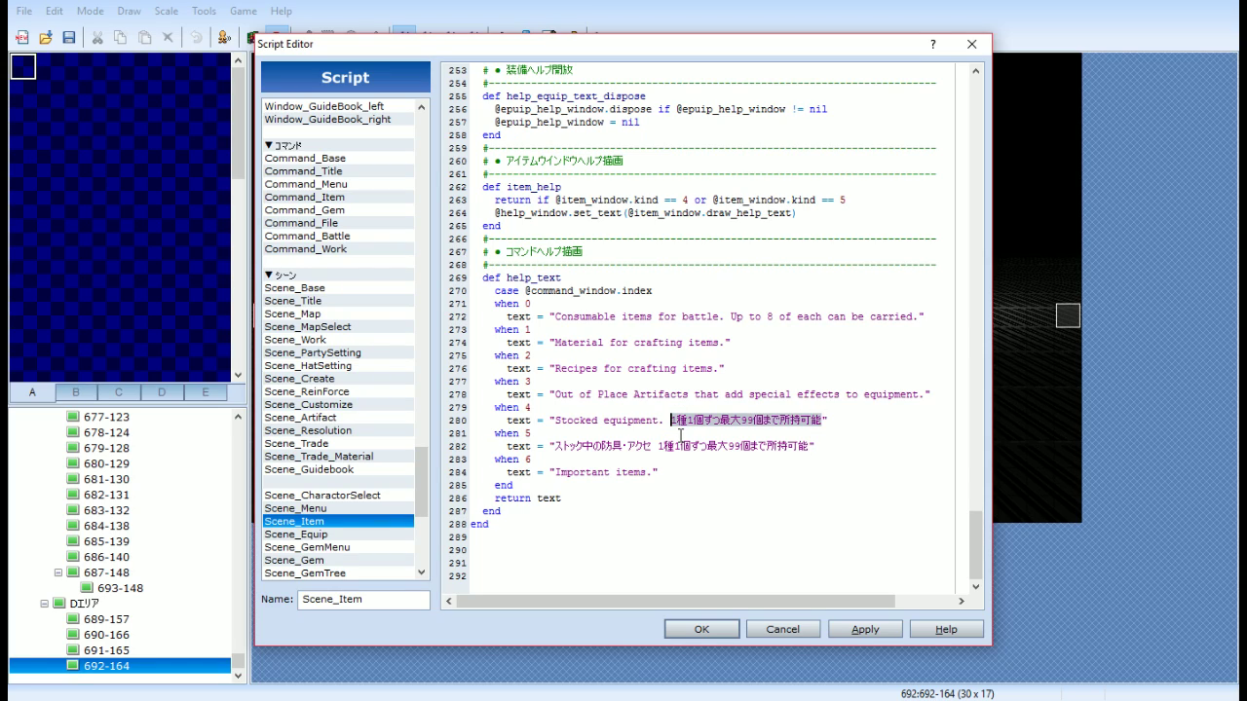
key(ctrl+x)
key(alt+Tab)
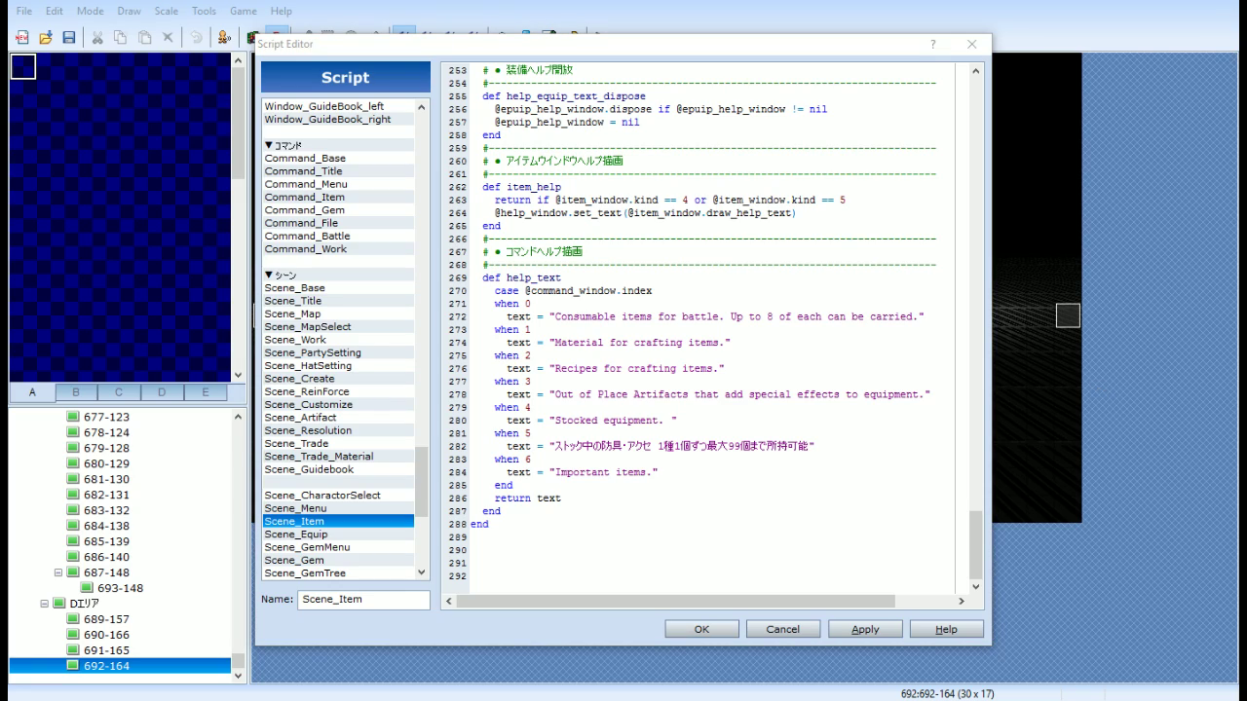
click(675, 420)
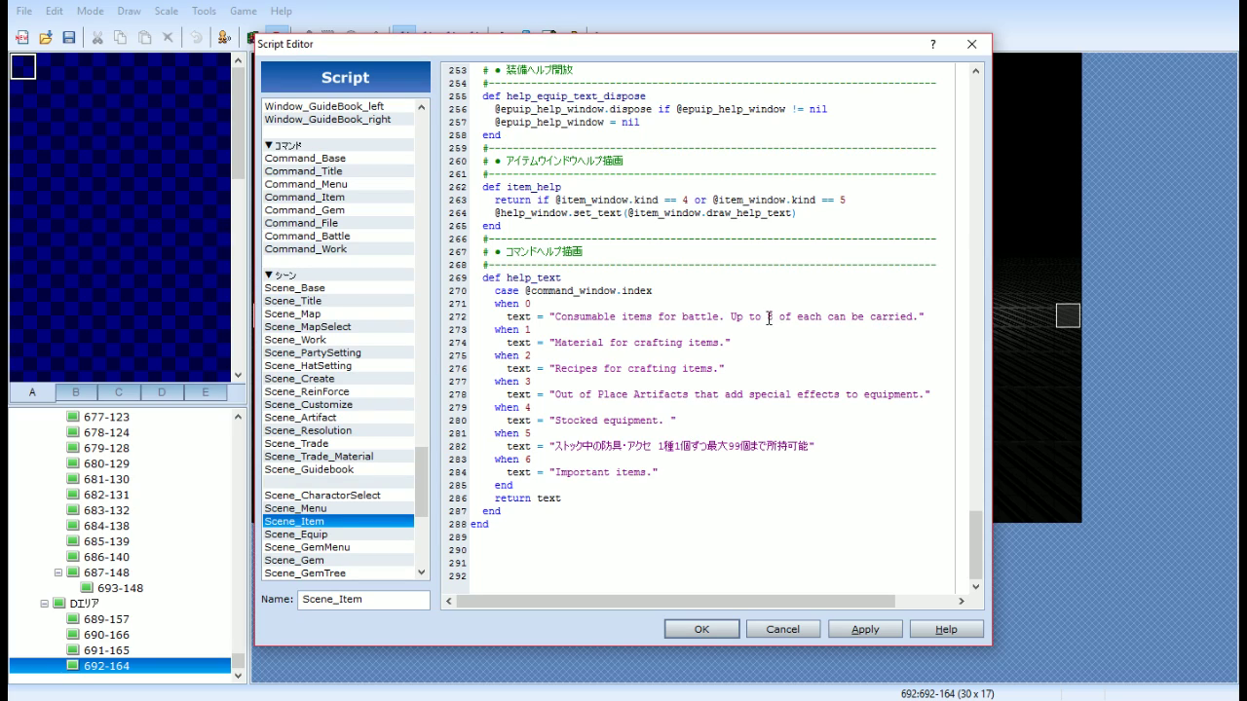
drag(914, 317, 743, 317)
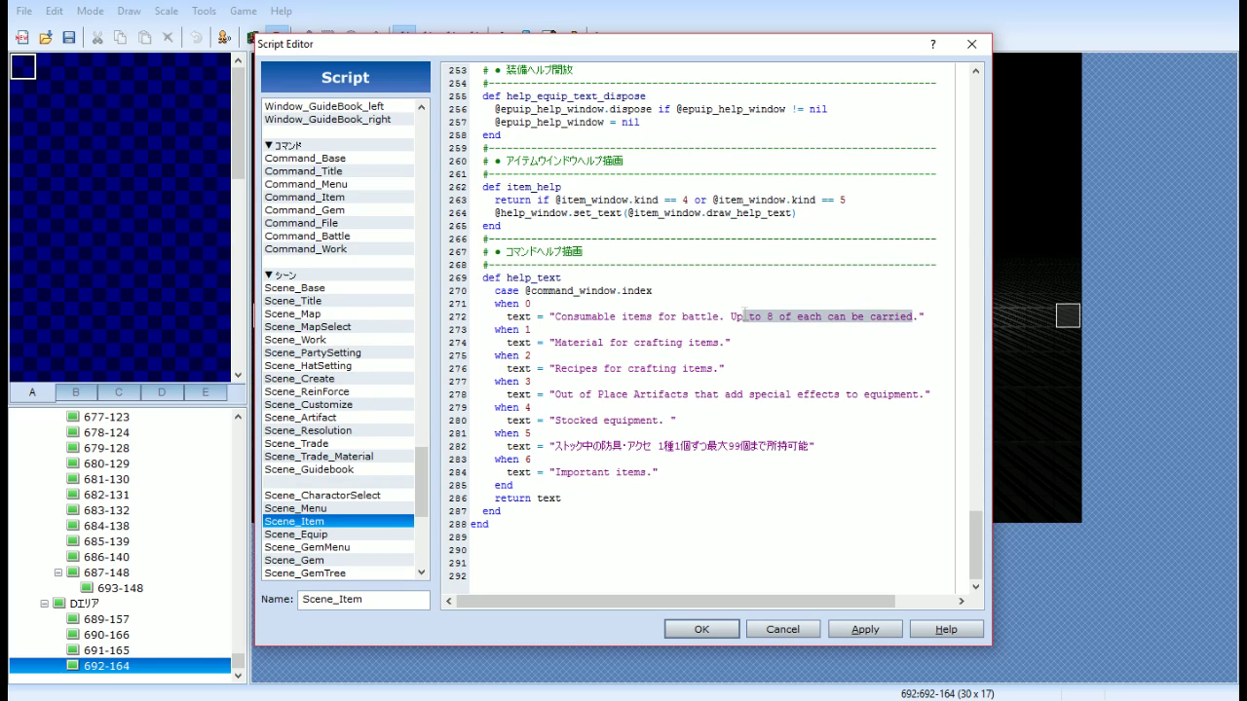
click(671, 420)
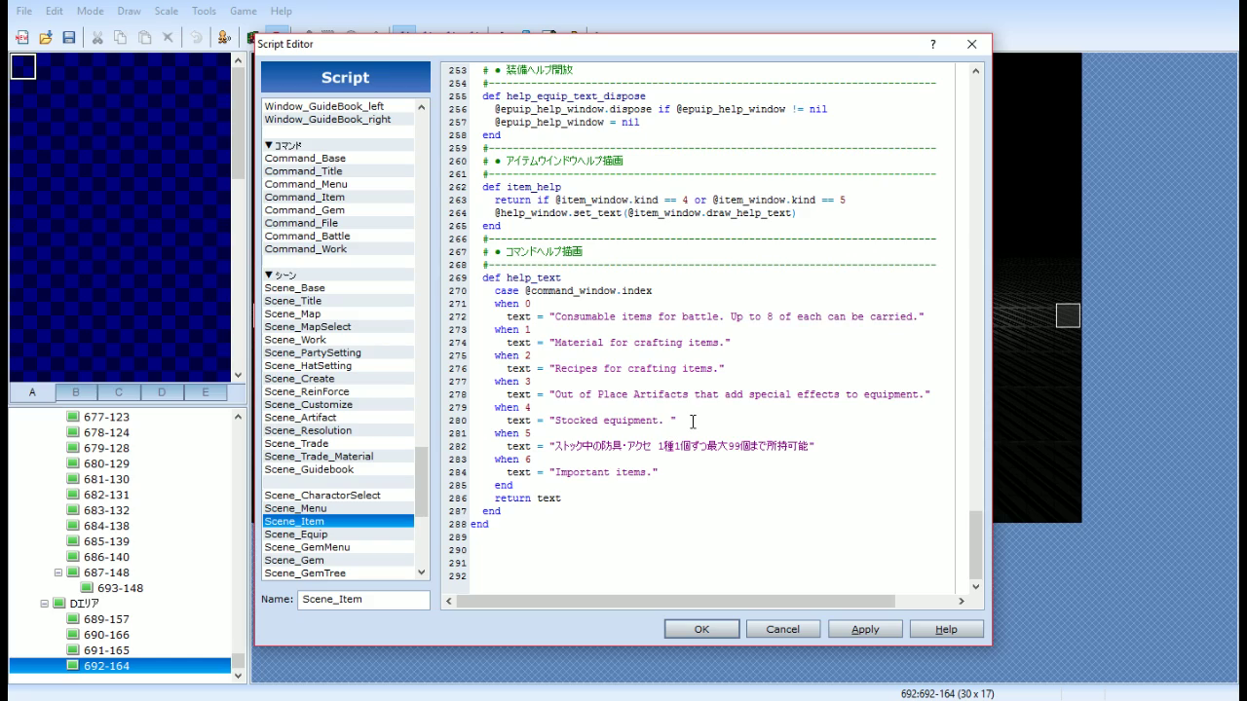
text(Up to 99 of each can be carried.)
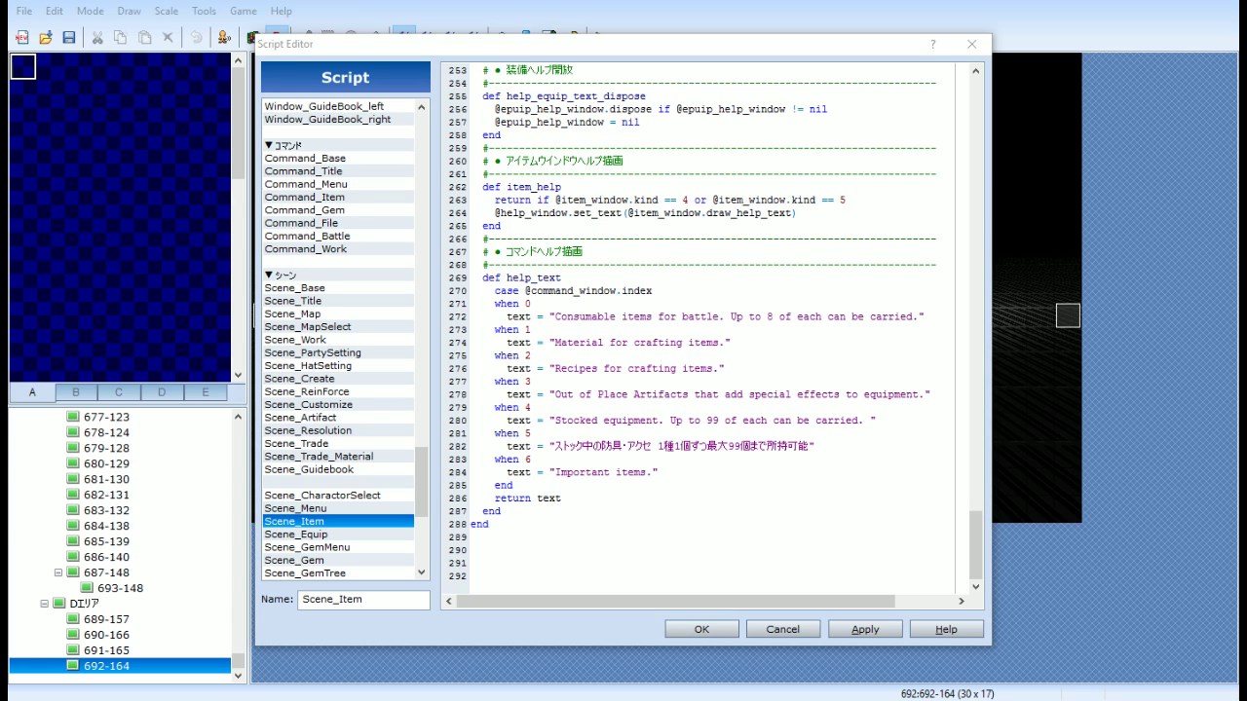
Switch to the JAPANESE HAT WORLD REFERENCE project, start a playtest and open the equipment screen from the game's menu
key(alt+Tab)
click(569, 112)
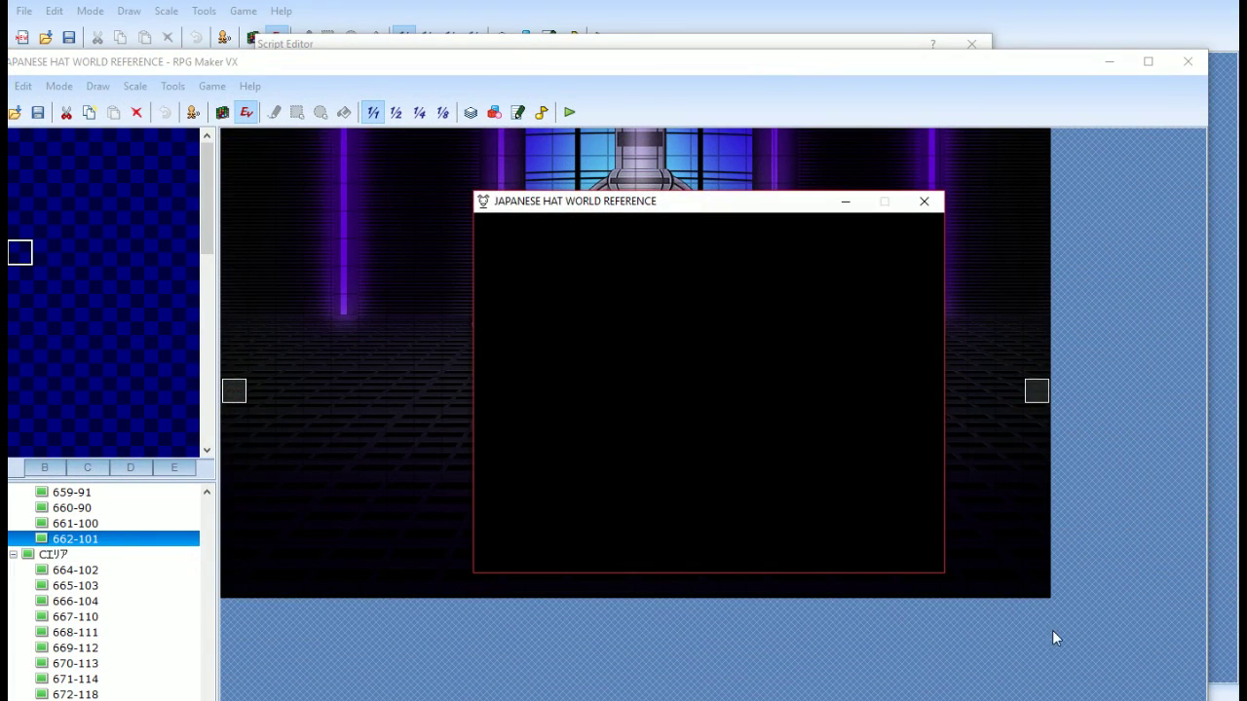
key(Return)
key(Escape)
key(Down)
key(Down)
key(Down)
key(Down)
key(Return)
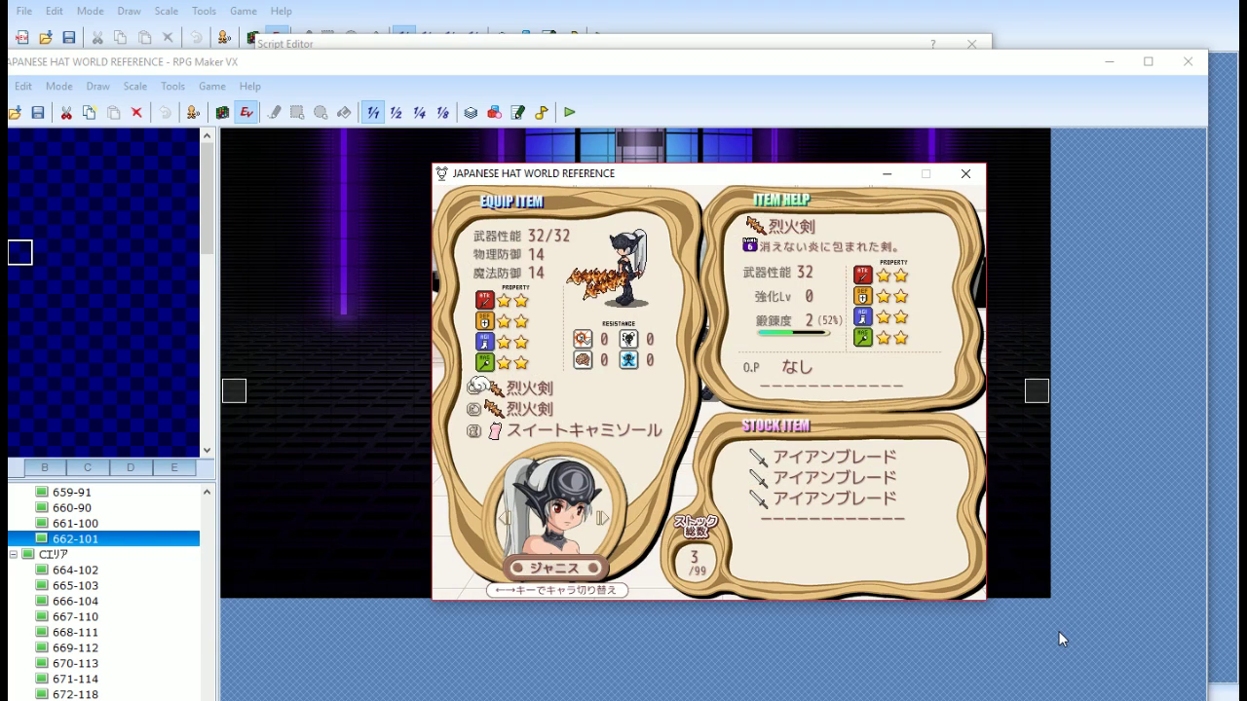
Open the reference game's item menu, check the help text of the weapons category (武器), and close the playtest
key(Escape)
key(Down)
key(Up)
key(Up)
key(Return)
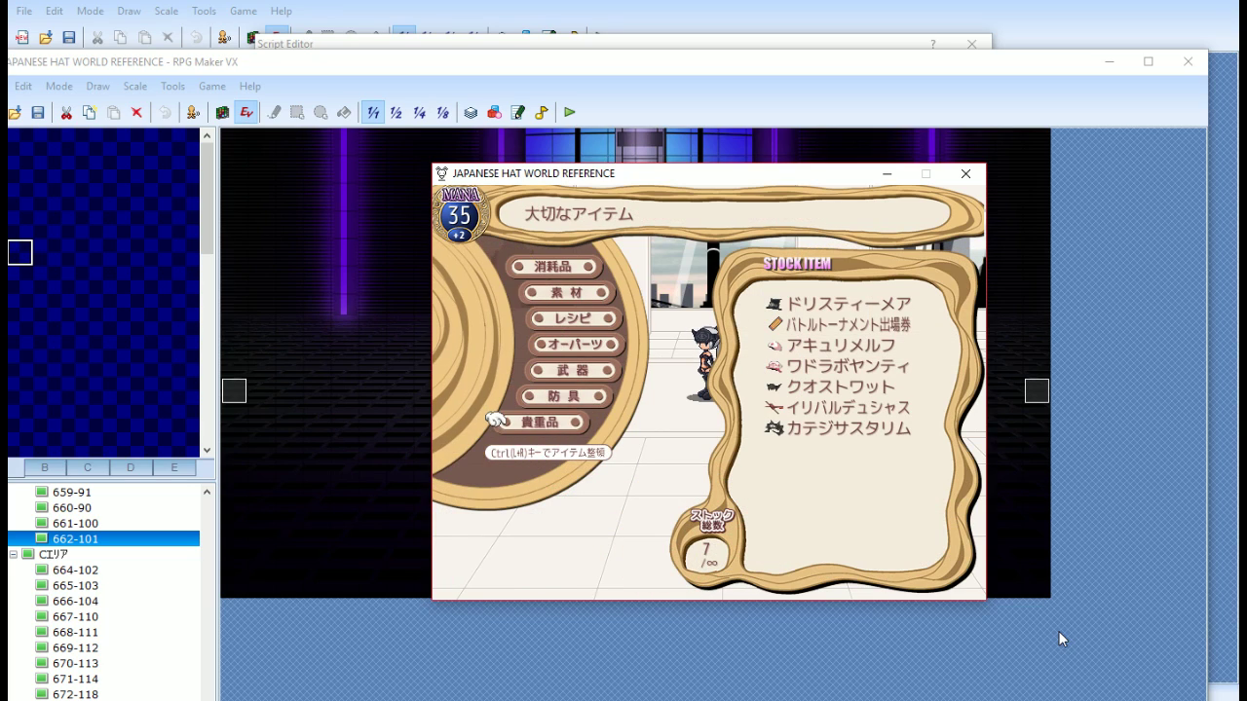
key(Up)
key(Up)
key(Down)
key(Up)
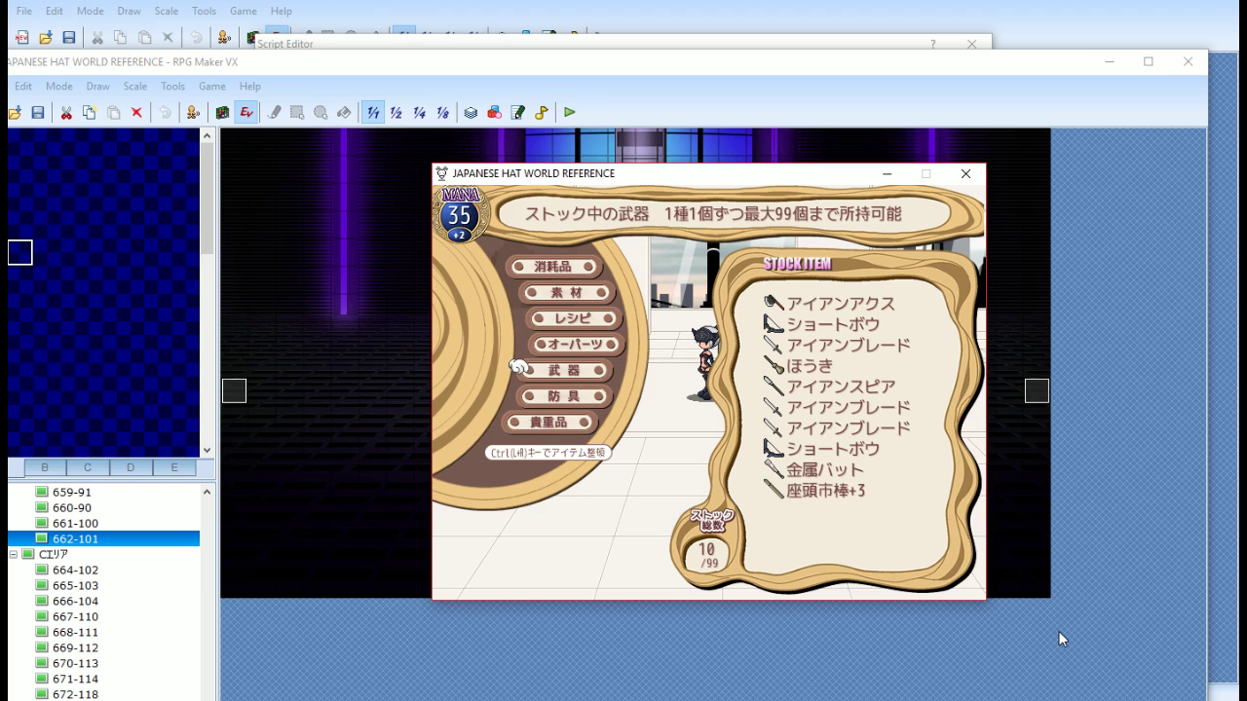
key(Escape)
key(Escape)
click(965, 173)
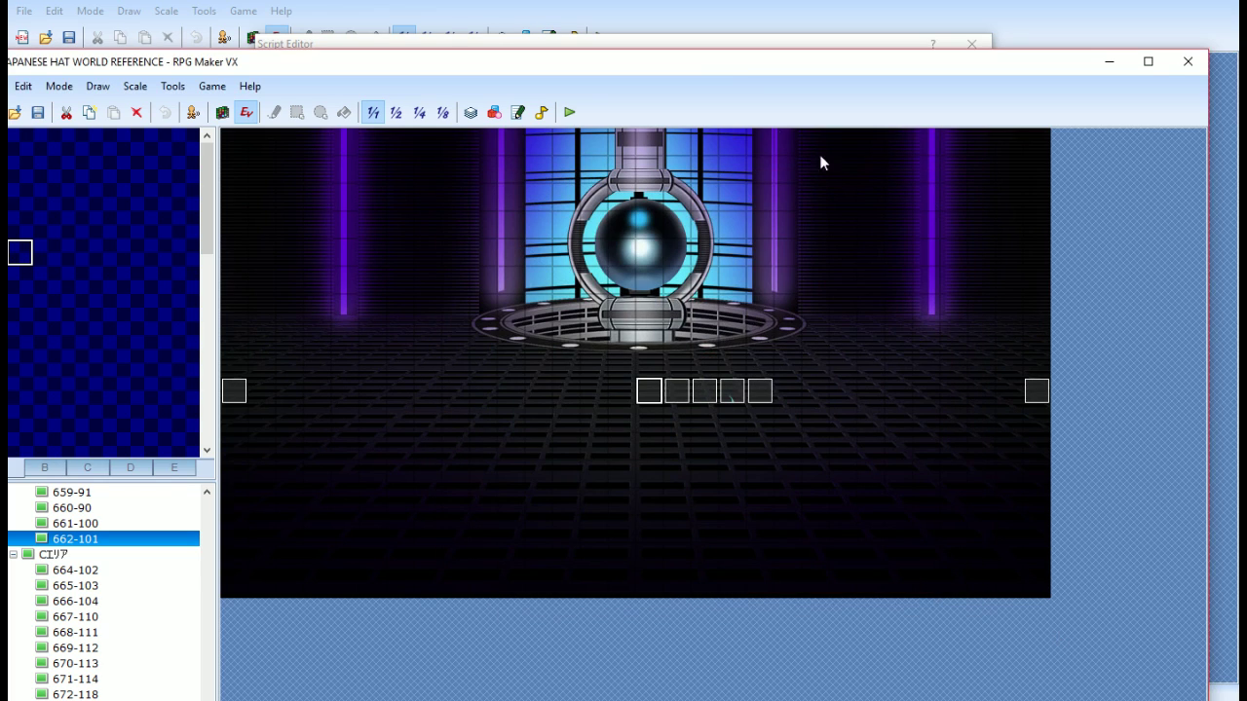
Return to the Scene_Item script and change "equipment" to "weapons" in the "when 4" help text
click(716, 48)
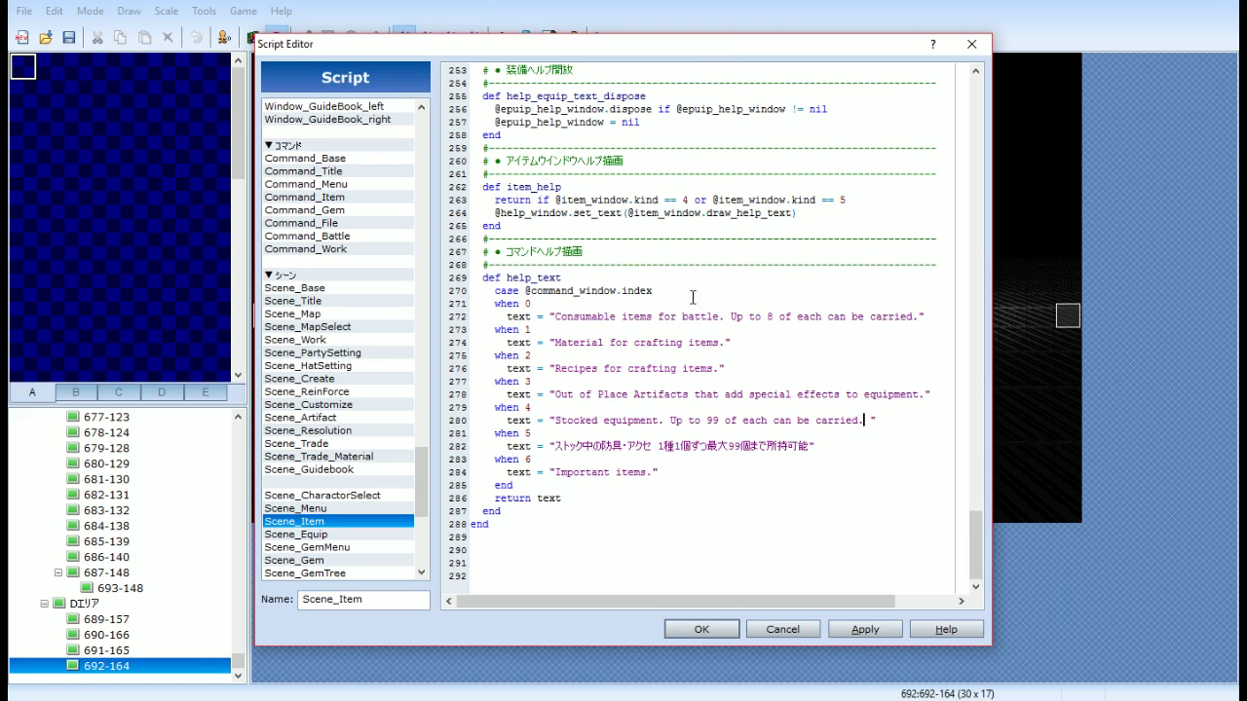
double_click(608, 421)
text(w)
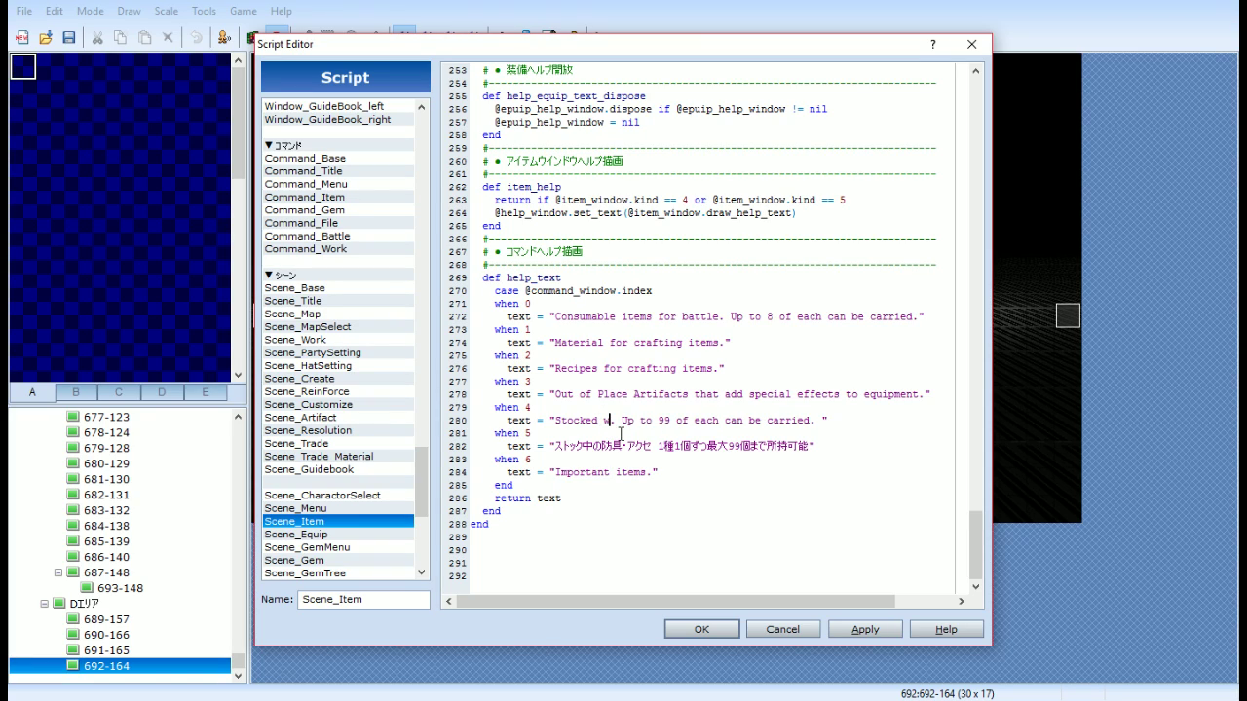
text(eapons)
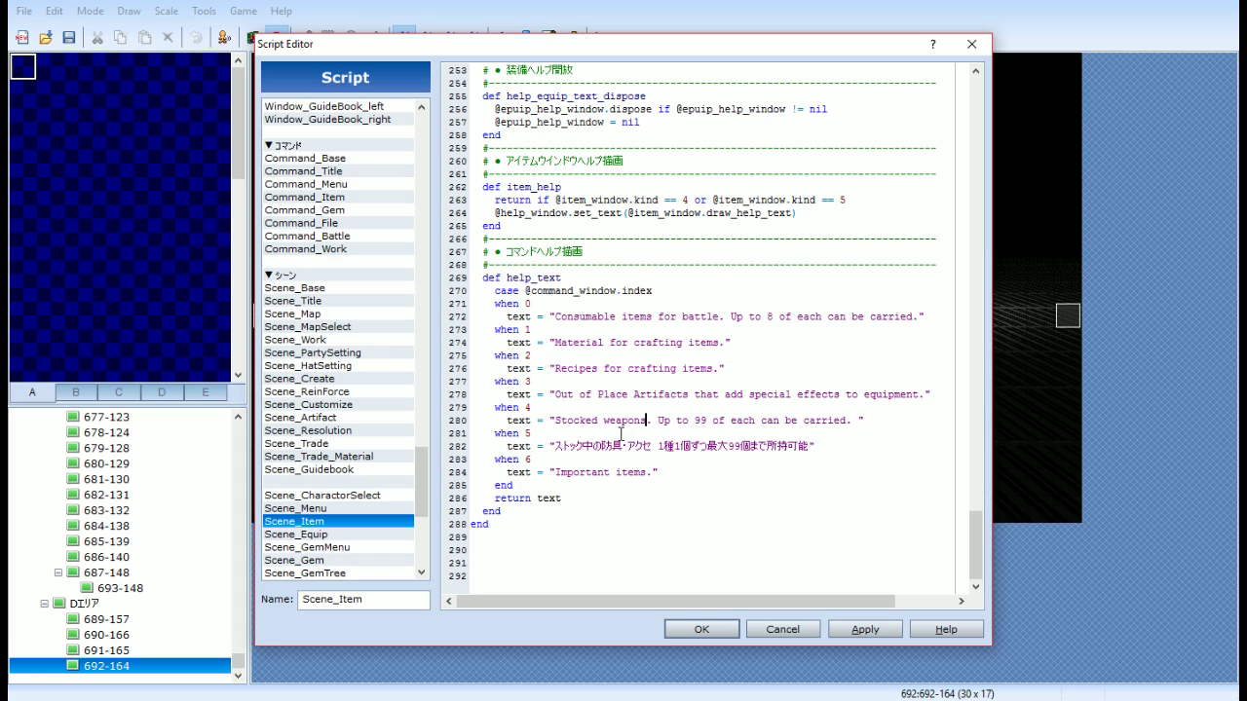
Replace the first Japanese part of the "when 5" help text with "Stocked armor and accessories."
drag(557, 448, 652, 447)
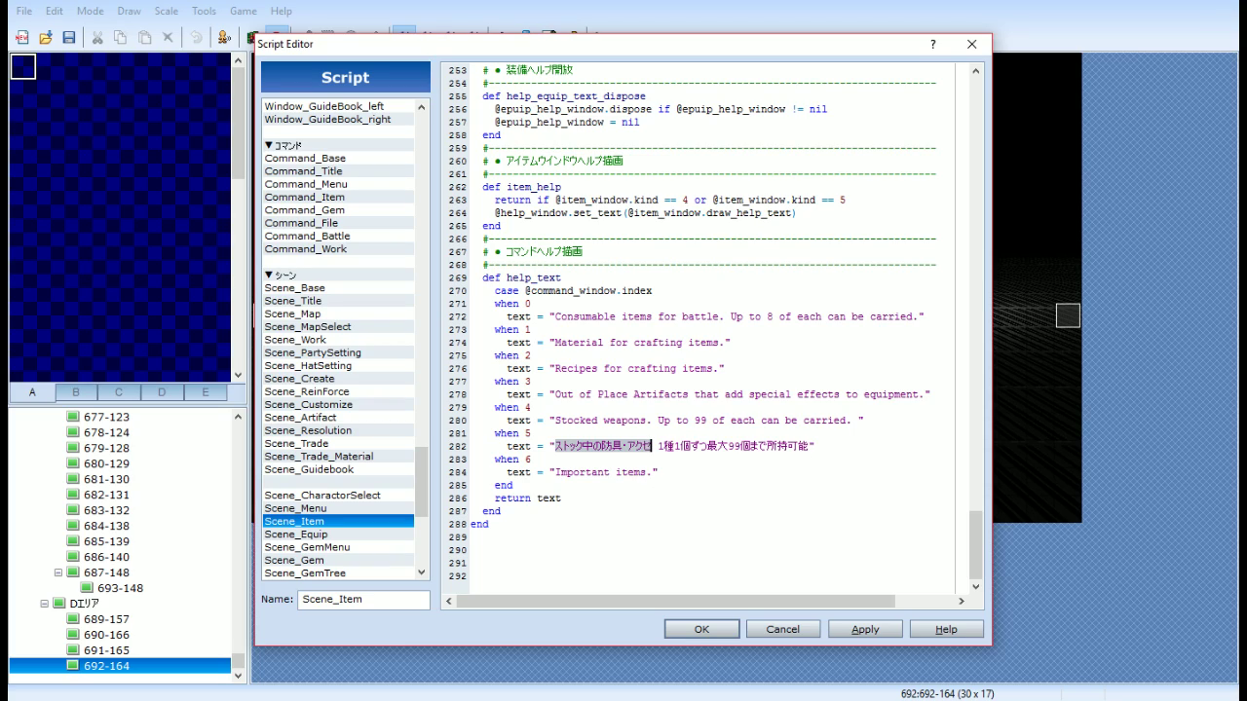
key(alt+Tab)
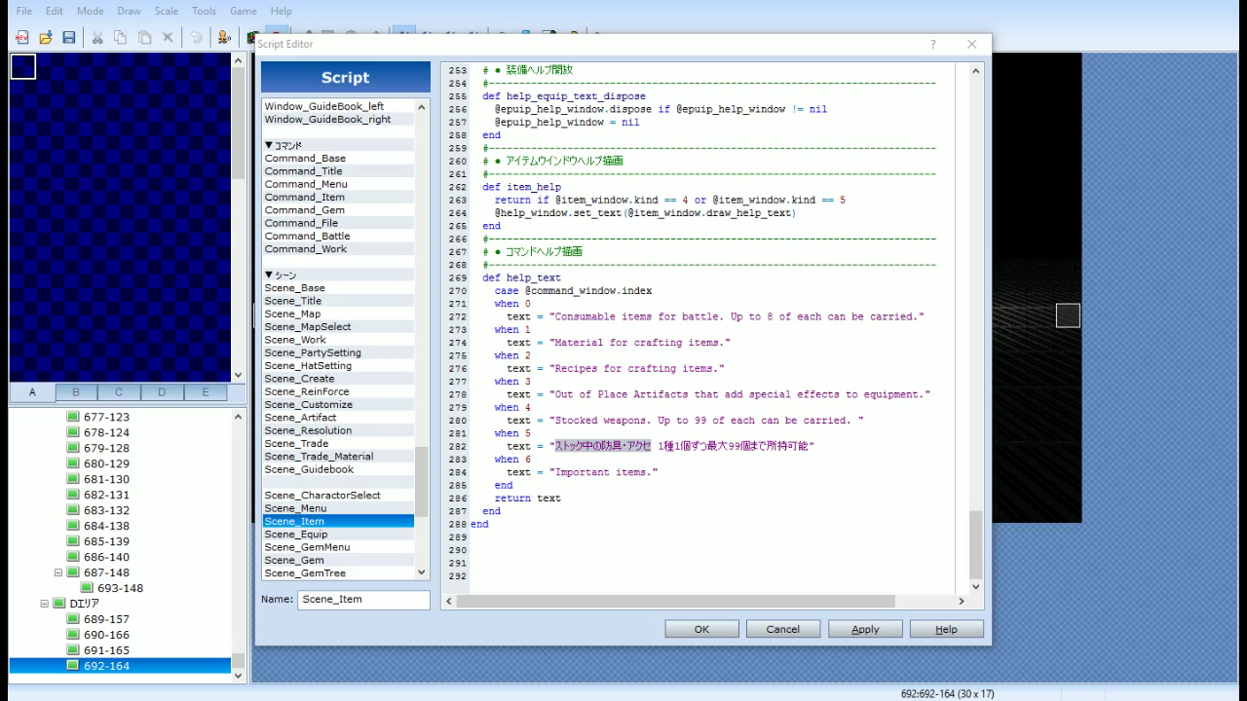
click(585, 486)
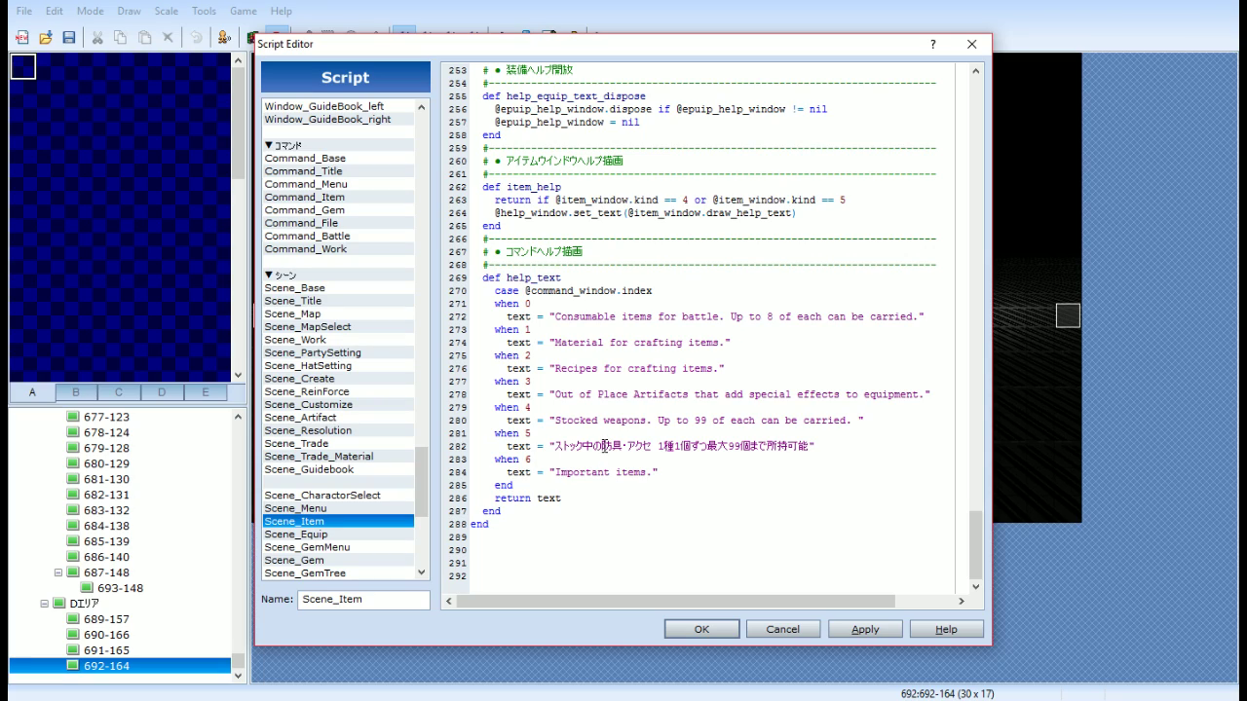
drag(612, 446, 623, 446)
click(691, 450)
drag(555, 446, 649, 468)
text(Stocked armor and)
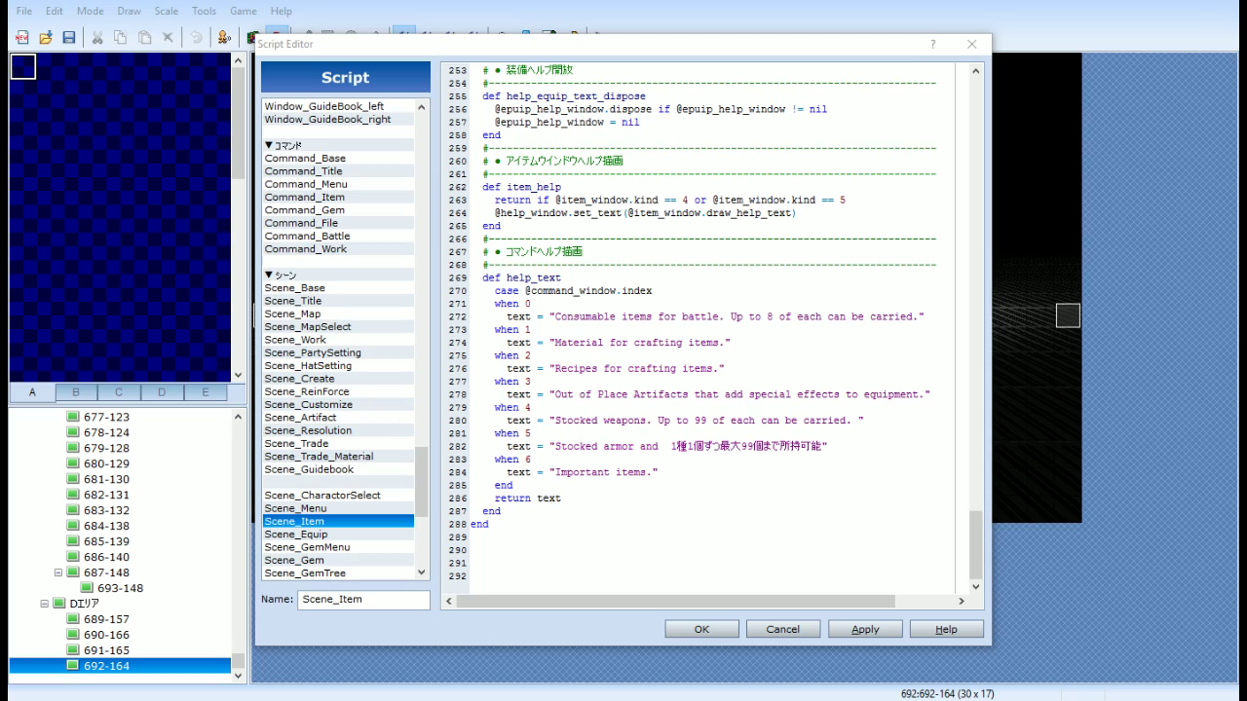
click(662, 445)
text(accessories)
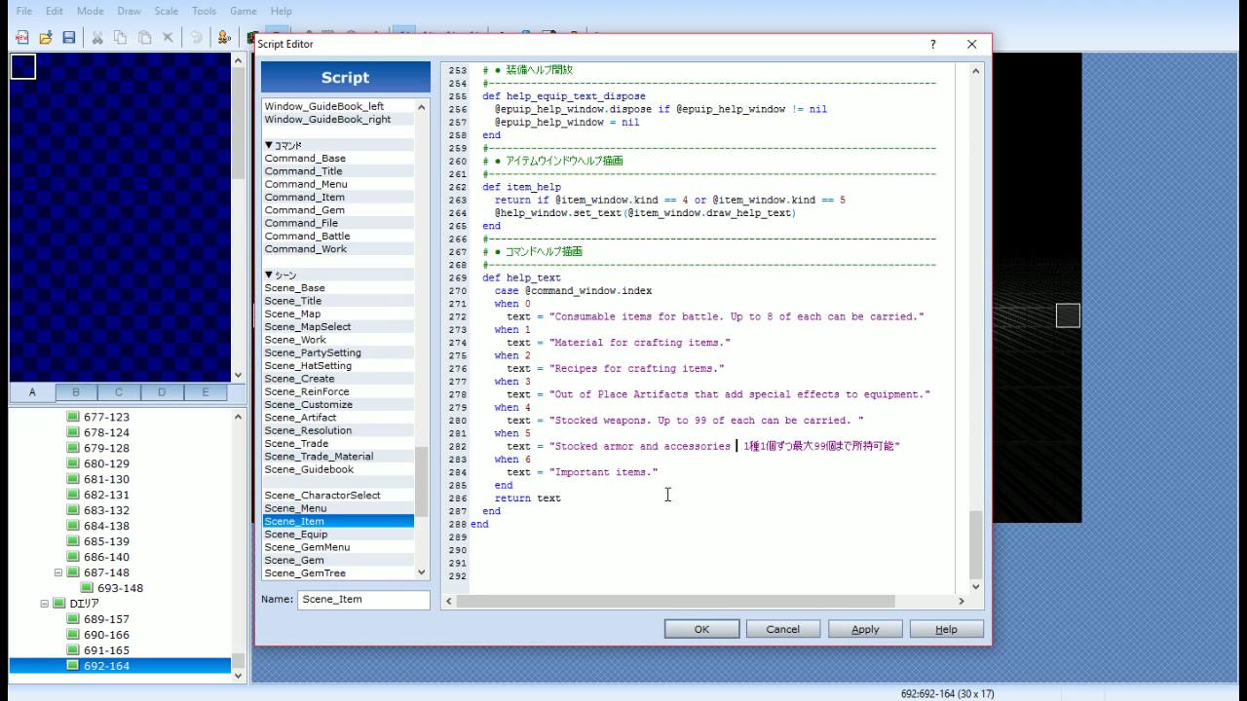
text(.)
Replace the remaining Japanese in the "when 5" help text with "Up to 99 of each can be carried." copied from "when 4", and save the script changes
drag(662, 420, 781, 421)
drag(658, 421, 846, 421)
key(ctrl+c)
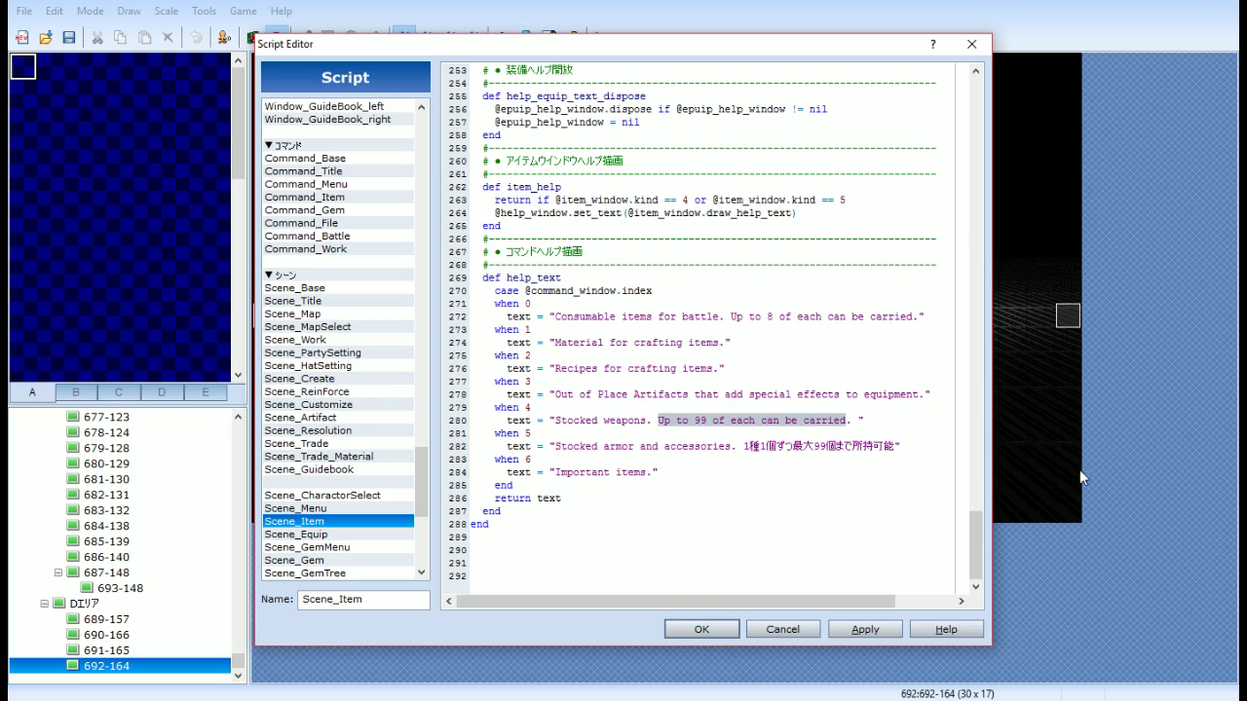
key(alt+Tab)
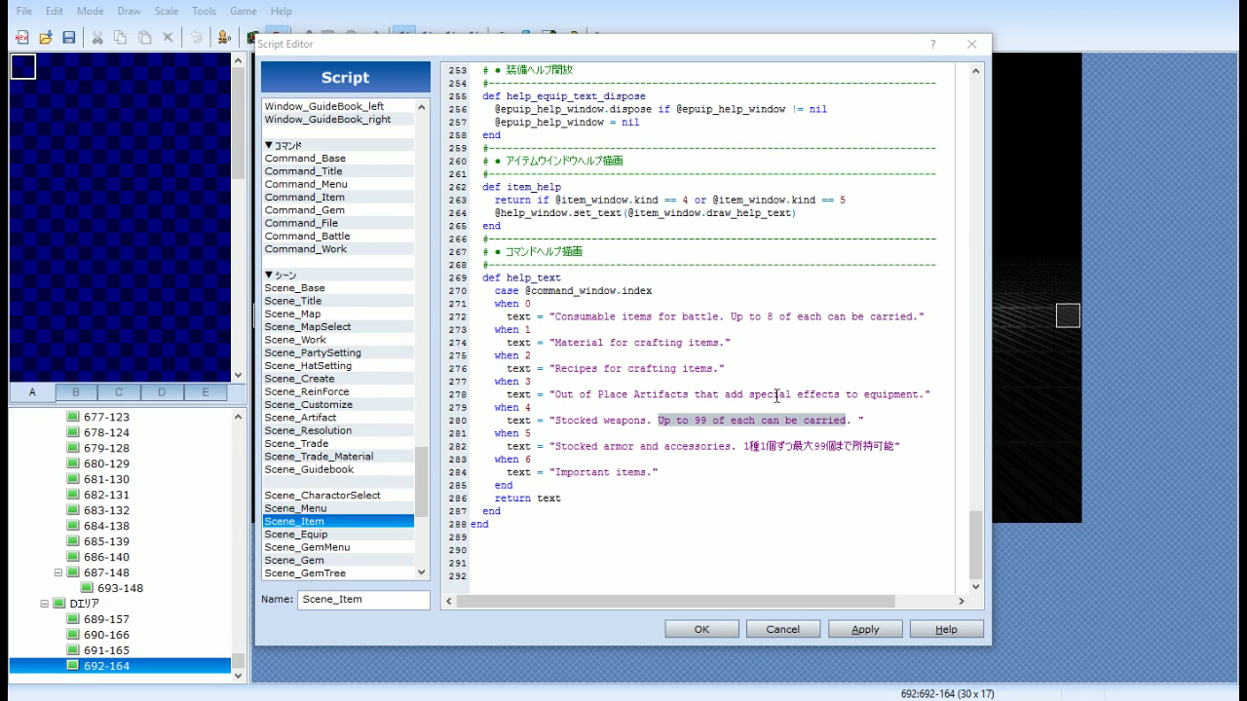
click(728, 430)
drag(746, 446, 897, 446)
key(ctrl+v)
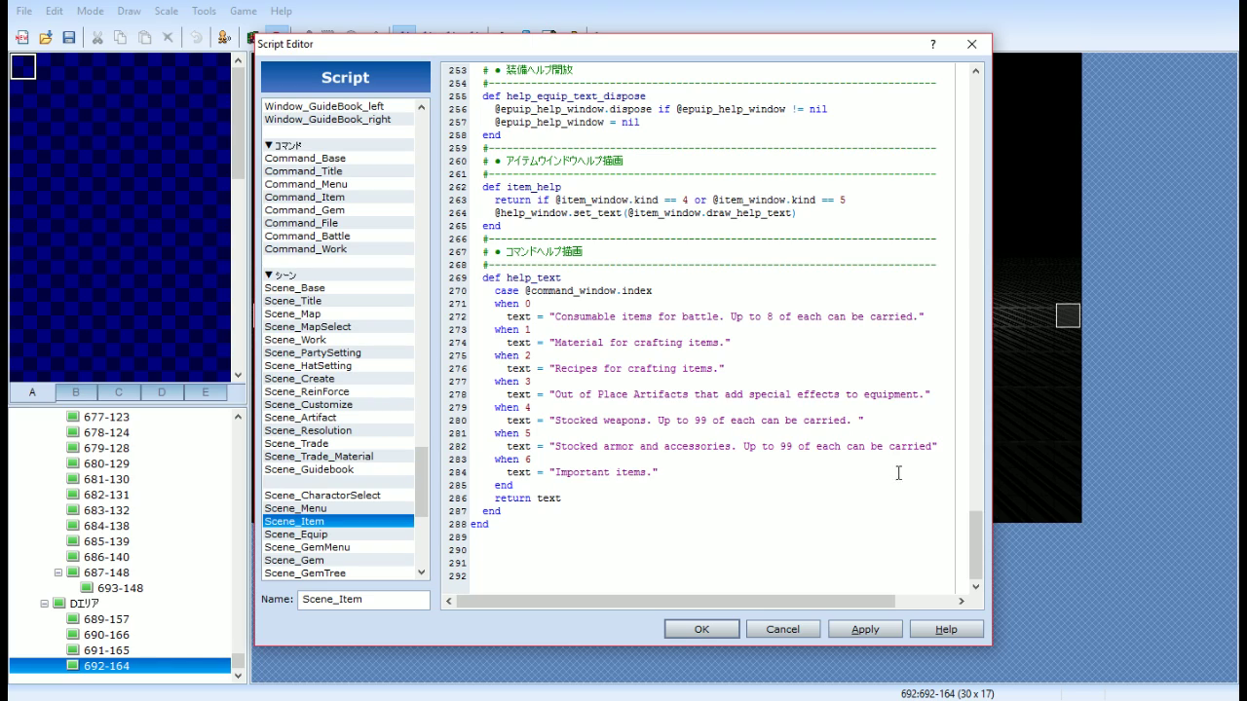
text(.)
click(872, 629)
click(701, 629)
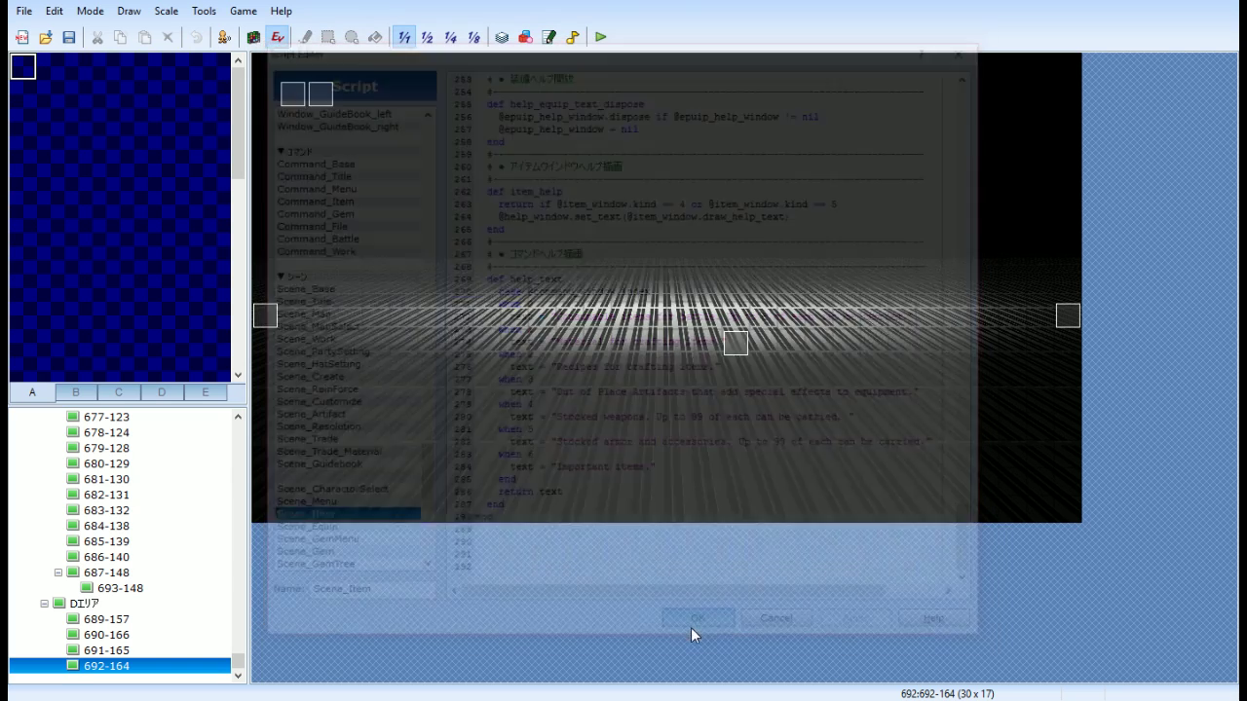
Start a playtest, continue from the saved game and open the item menu
key(alt+F4)
click(566, 388)
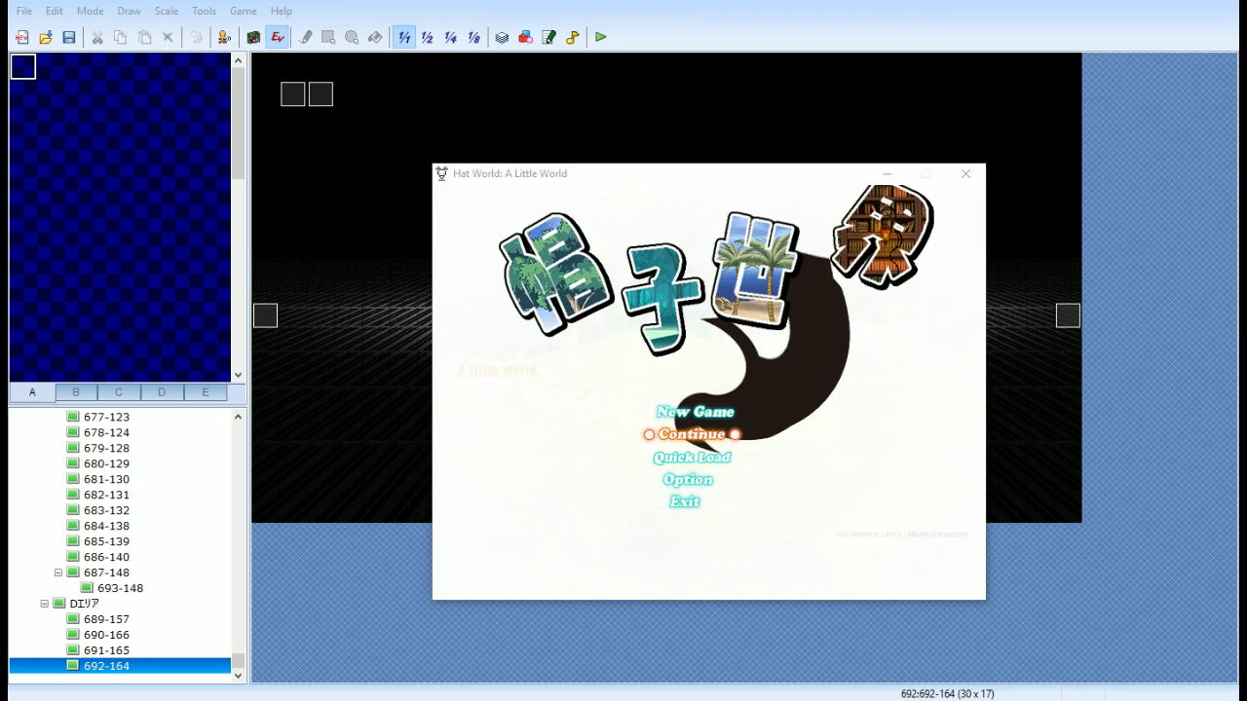
key(Return)
key(Return)
key(Escape)
key(Down)
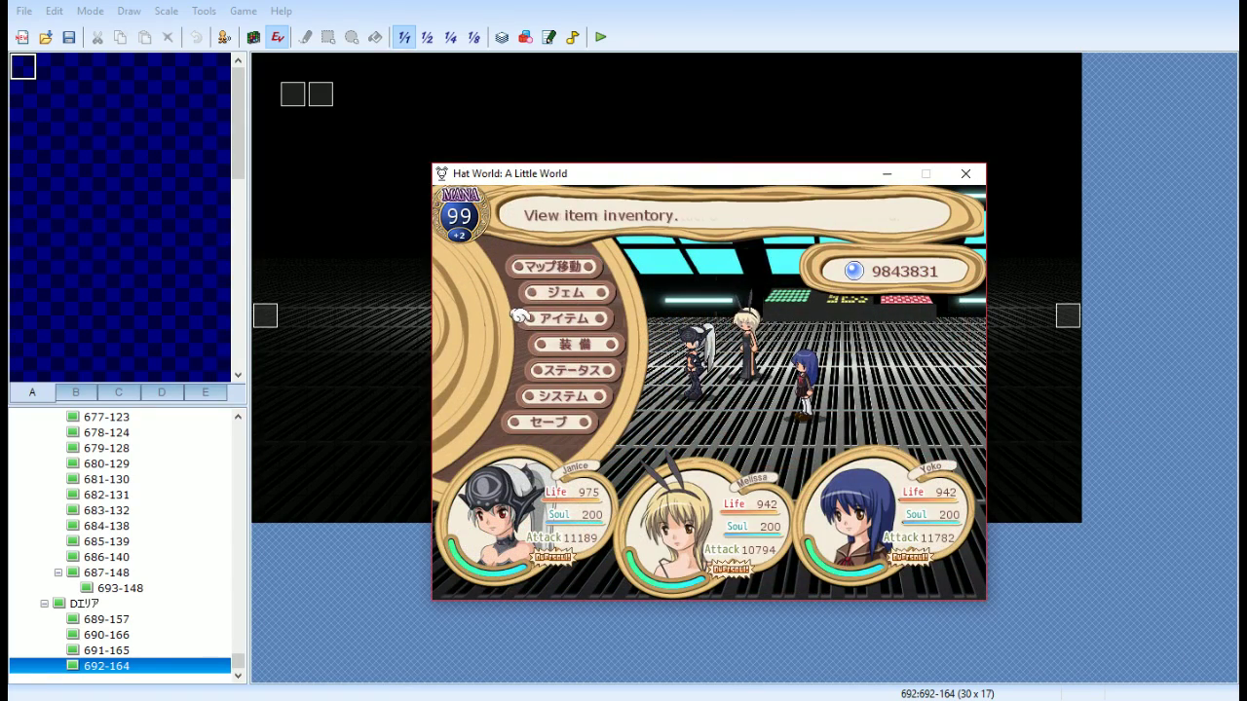
key(Return)
Check the help texts of the item categories, including armor (防具) and important items (貴重品), and close the playtest
key(Down)
key(Up)
key(Up)
key(Up)
key(Up)
key(Up)
key(Up)
key(Up)
key(Down)
key(Up)
key(Up)
key(Up)
key(Up)
key(Up)
key(Up)
key(Up)
key(Up)
key(Up)
key(Down)
key(Down)
key(Up)
key(Up)
key(Up)
key(Up)
key(Down)
key(Down)
key(Up)
key(Up)
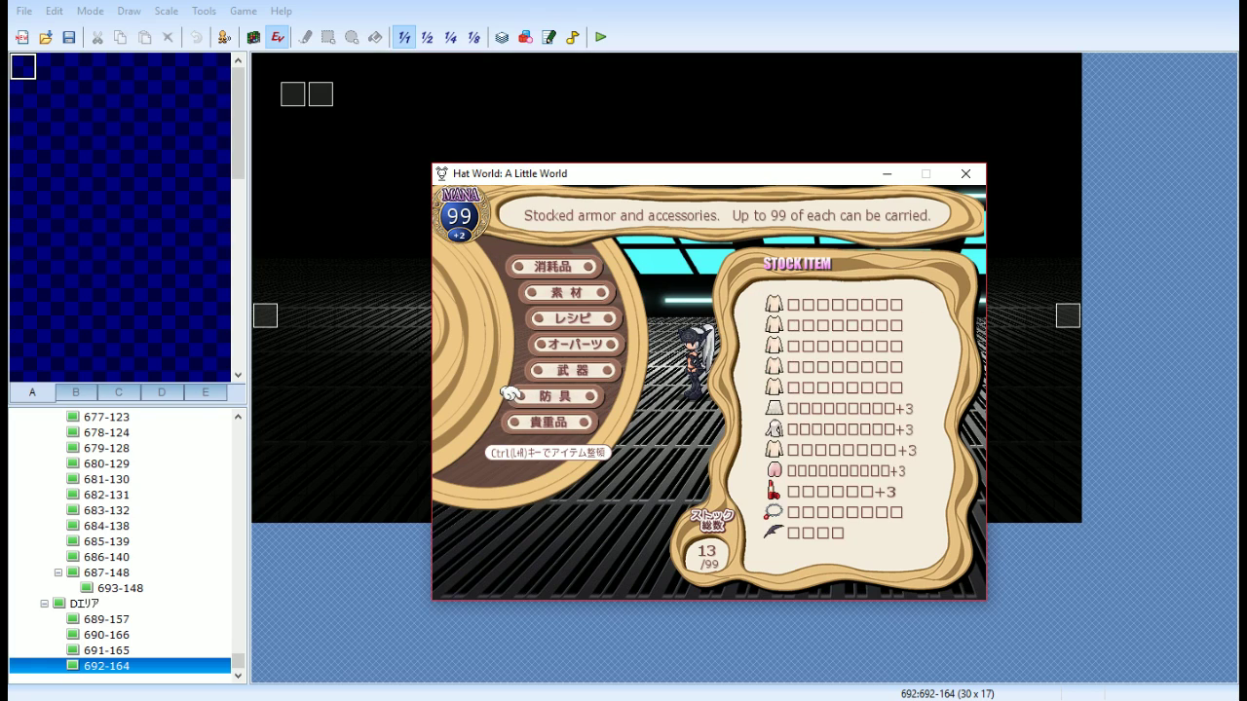
key(Down)
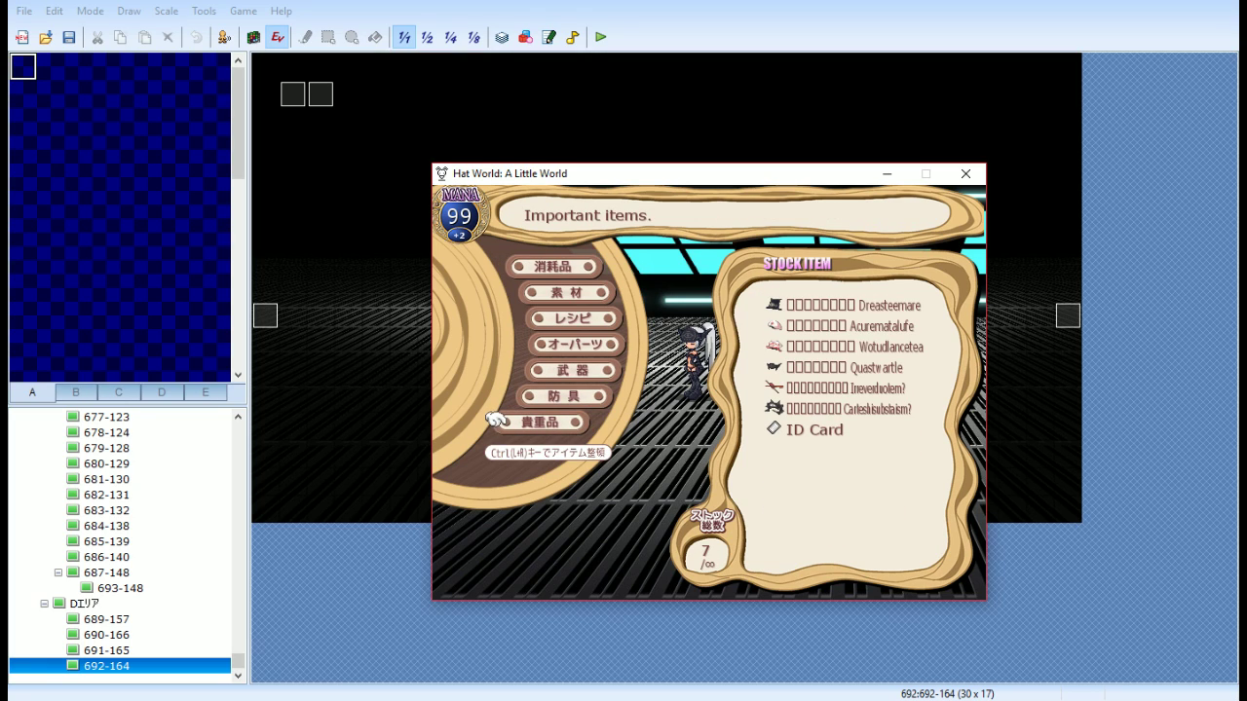
click(966, 173)
Open the database's item list and remove the Japanese from item 055's name, leaving "Carteshisubstaism"
click(549, 37)
click(968, 47)
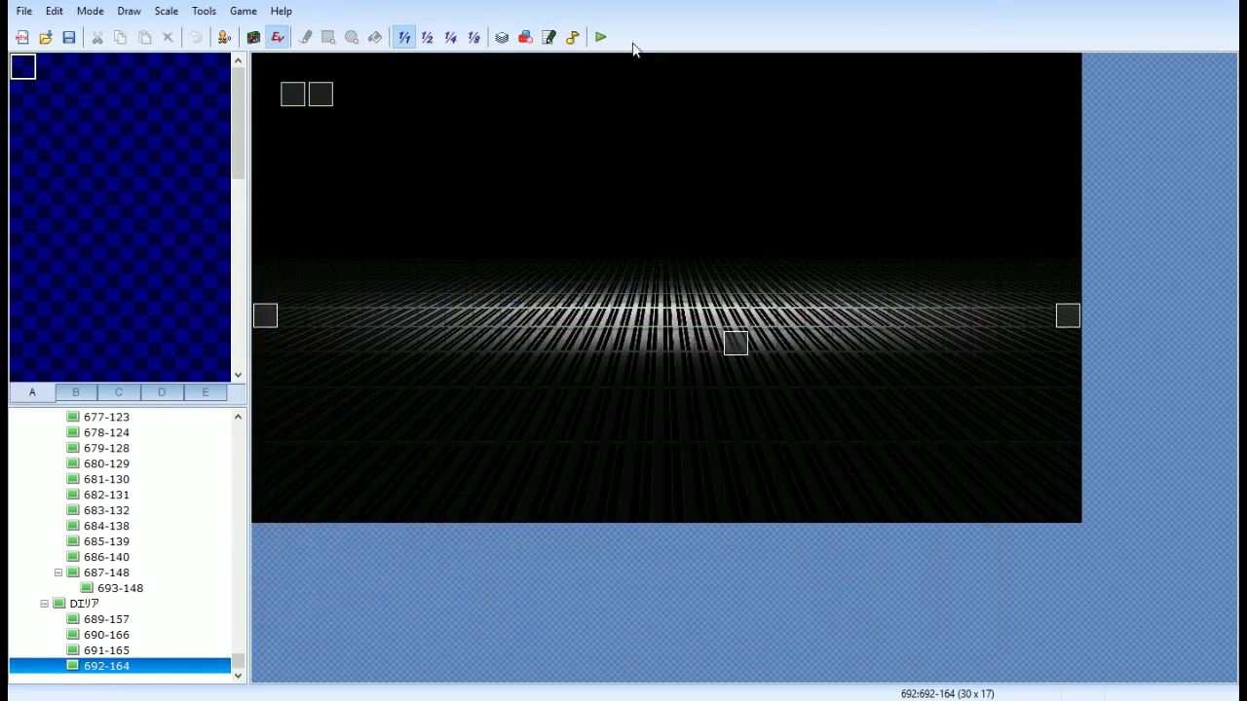
click(501, 37)
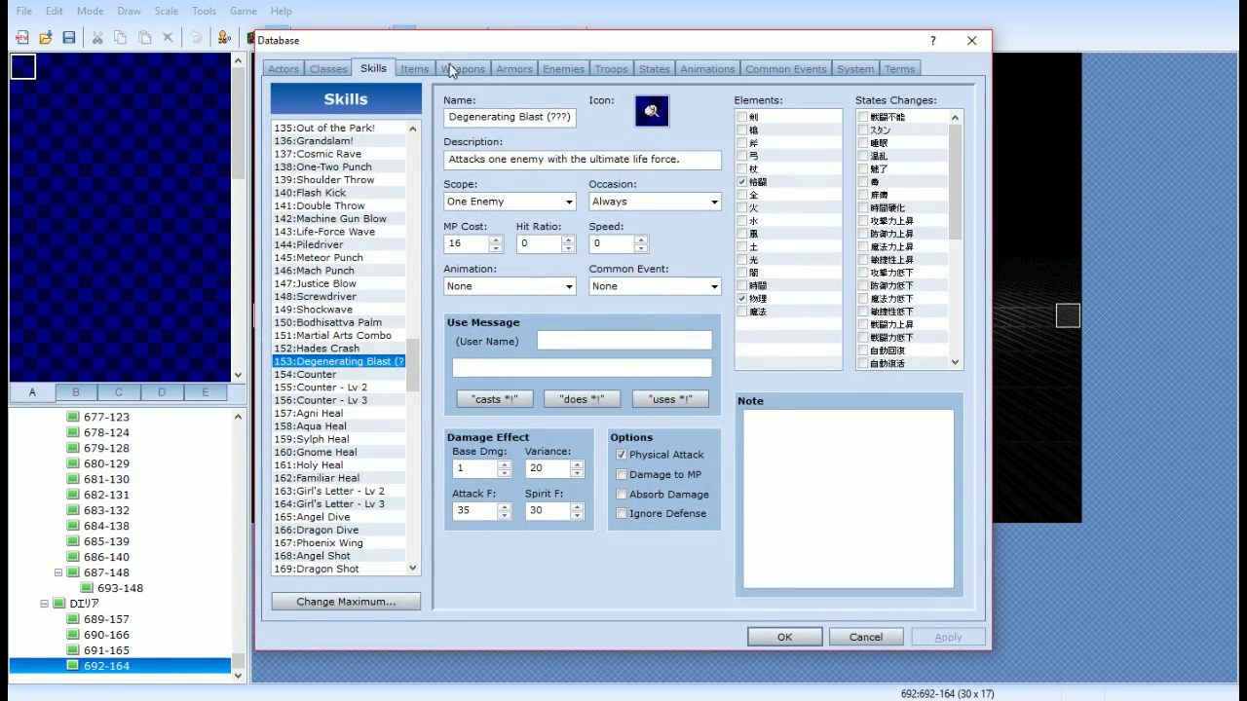
click(414, 68)
scroll(357, 414, down, 8)
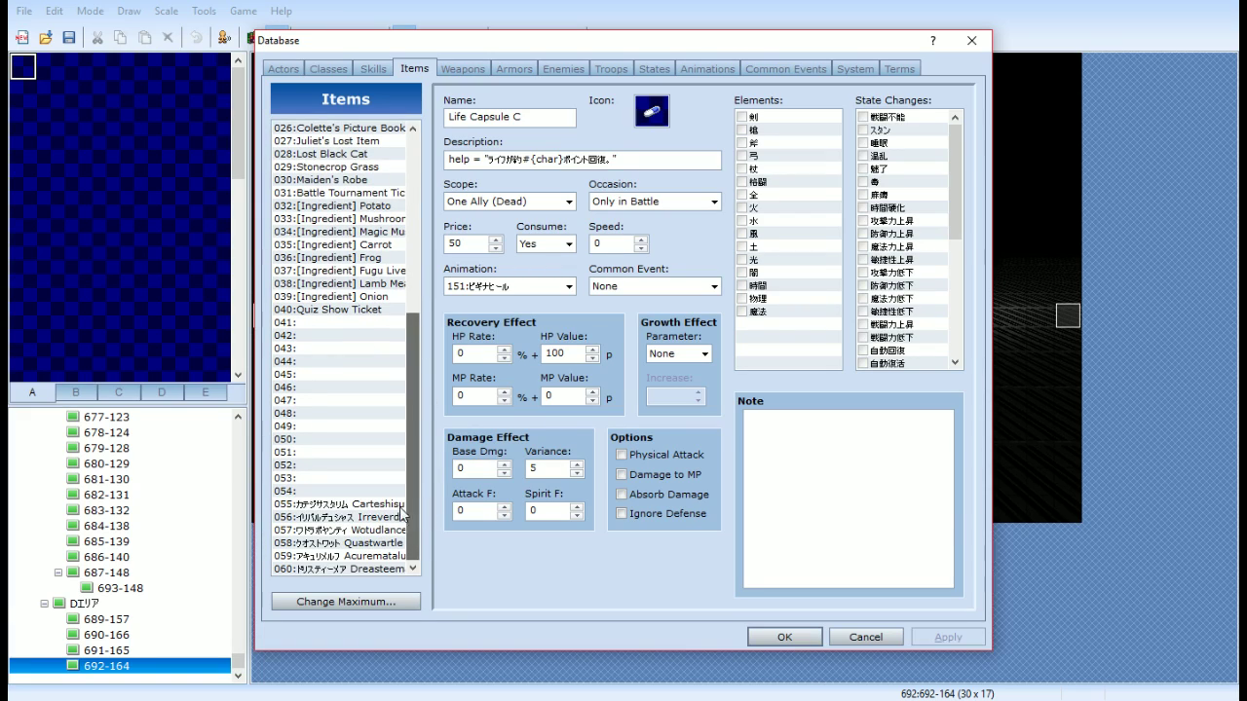
click(339, 504)
click(502, 116)
drag(503, 117, 372, 118)
key(BackSpace)
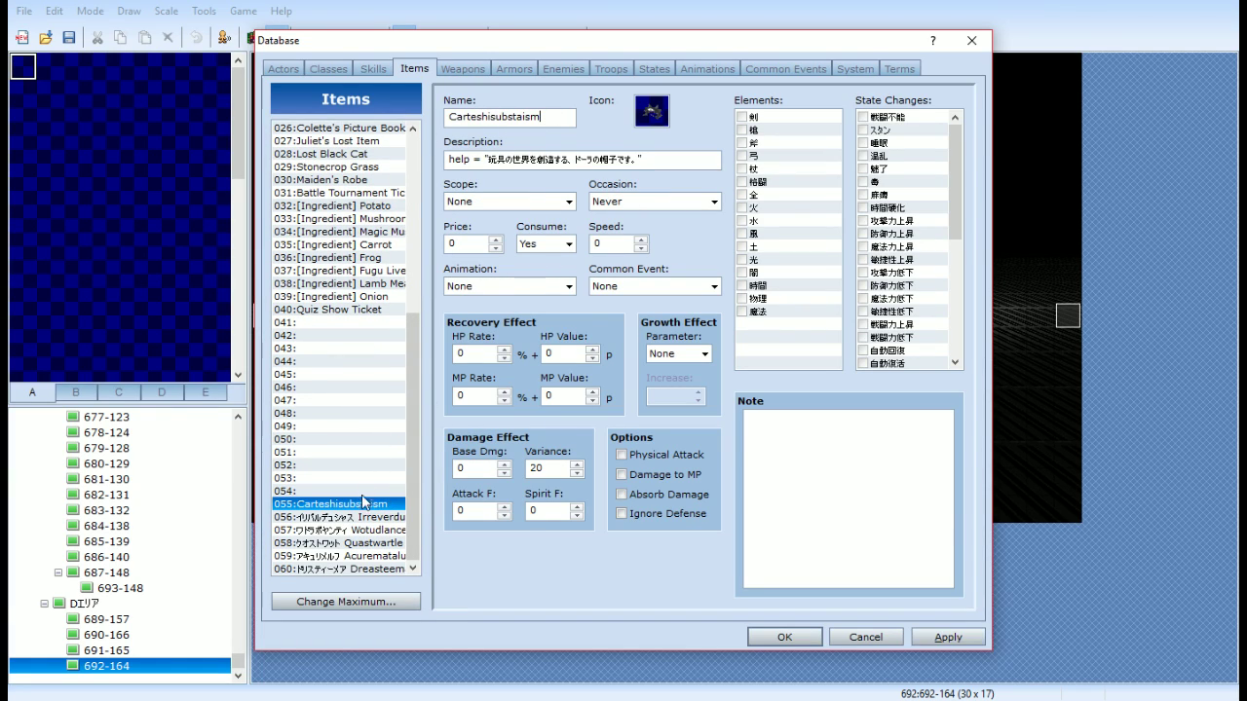
Remove the Japanese from the names of items 056 and 057, leaving "Irreverduotem" and "Wotudlancetea"
click(351, 517)
click(509, 117)
drag(513, 117, 447, 118)
key(BackSpace)
click(351, 530)
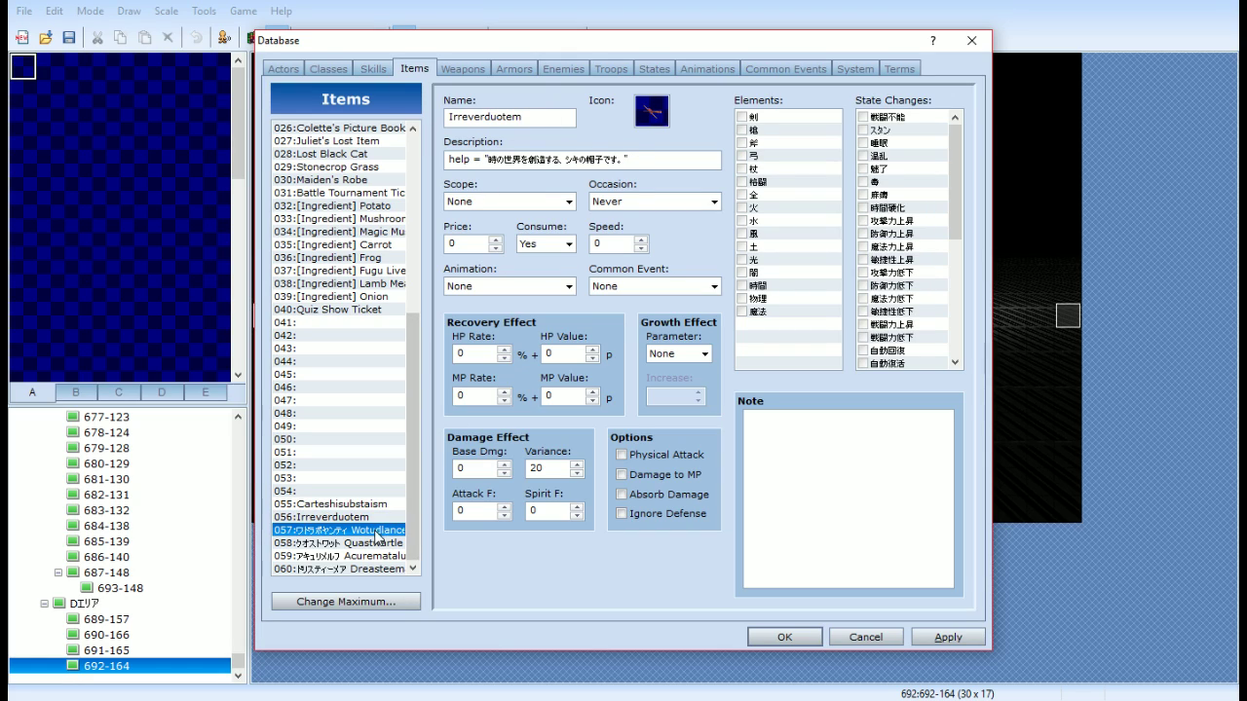
click(506, 111)
click(503, 117)
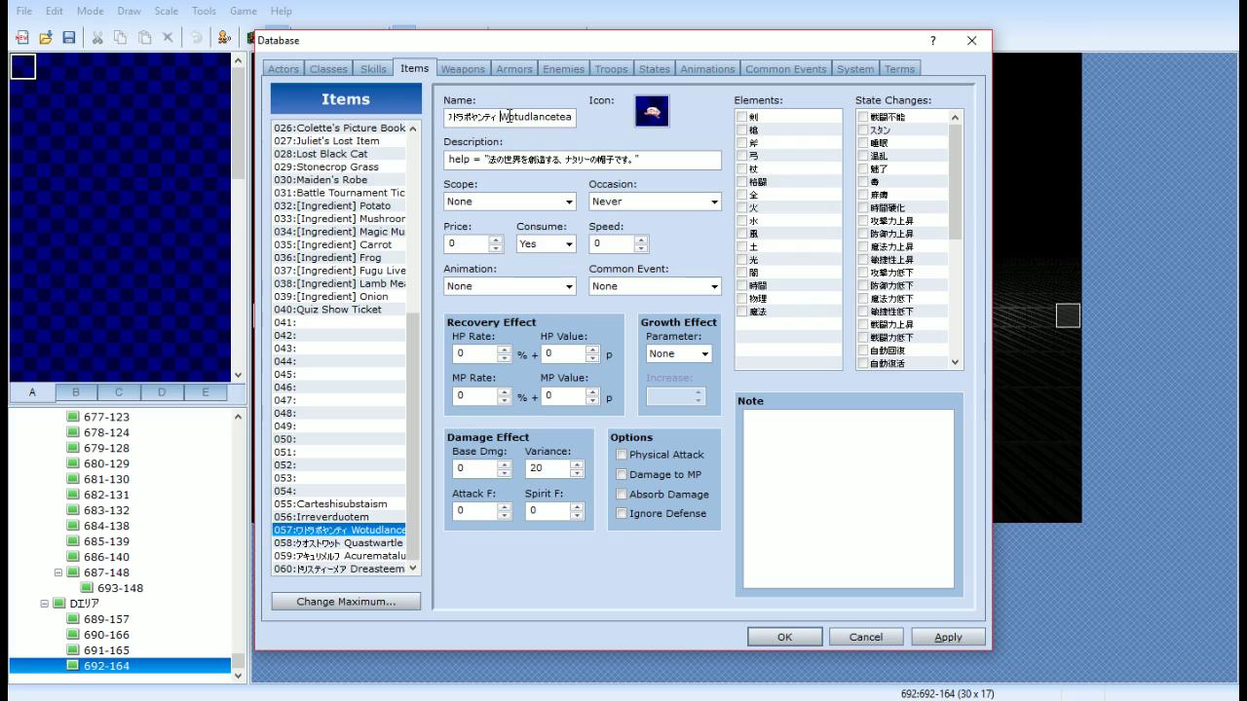
drag(502, 117, 413, 119)
key(BackSpace)
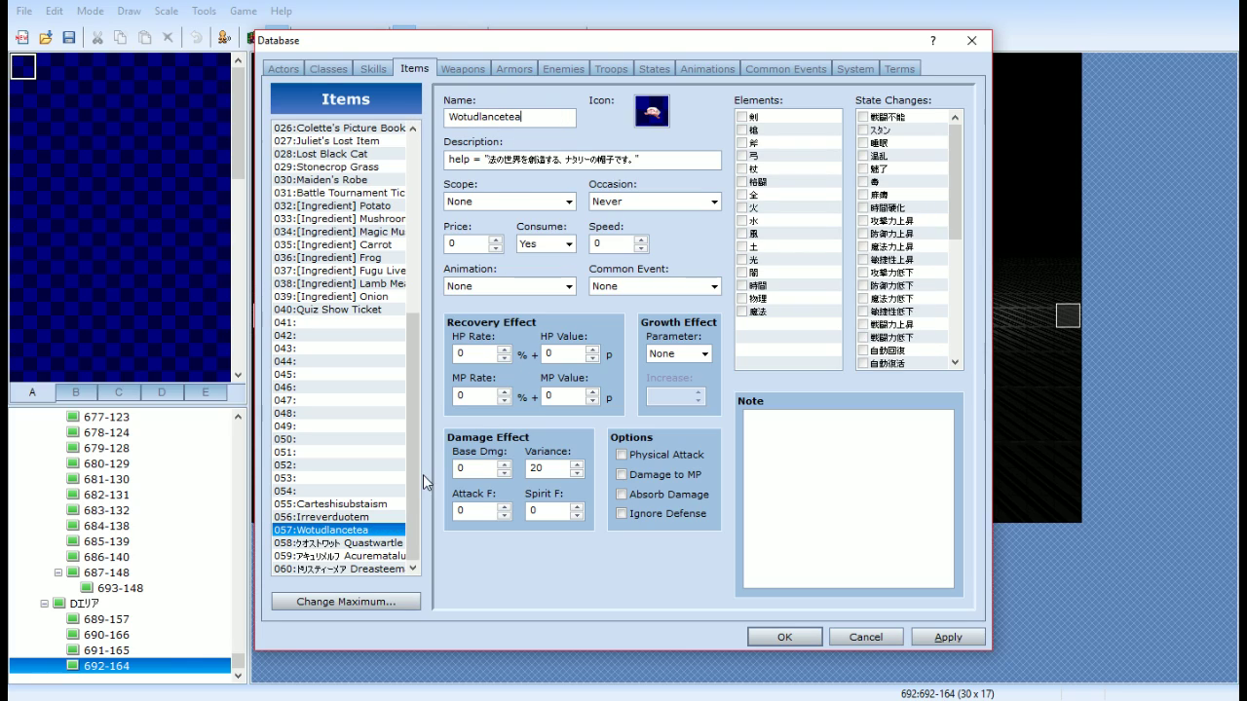
Remove the Japanese from the names of items 058, 059 and 060, leaving "Quastwartle", "Acurematalufe" and "Dreasteemare", and review these entries
click(376, 543)
drag(500, 117, 429, 119)
key(BackSpace)
click(376, 555)
key(BackSpace)
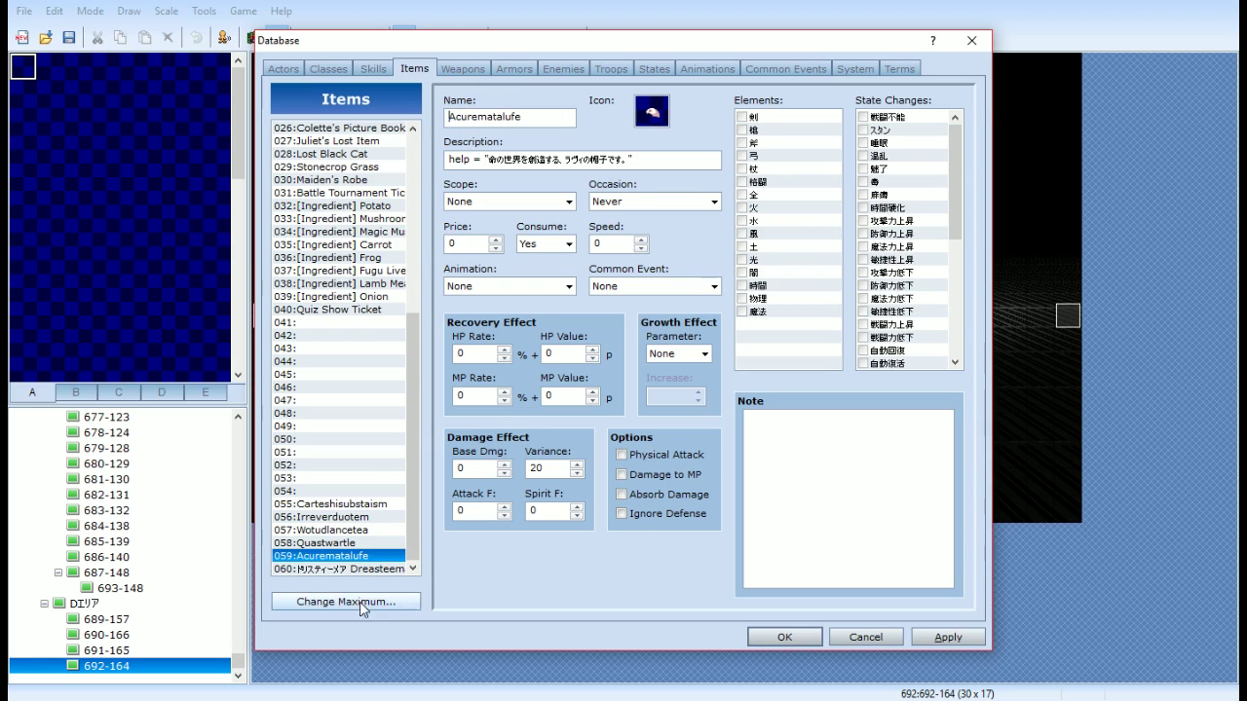
click(359, 569)
drag(500, 117, 448, 118)
key(BackSpace)
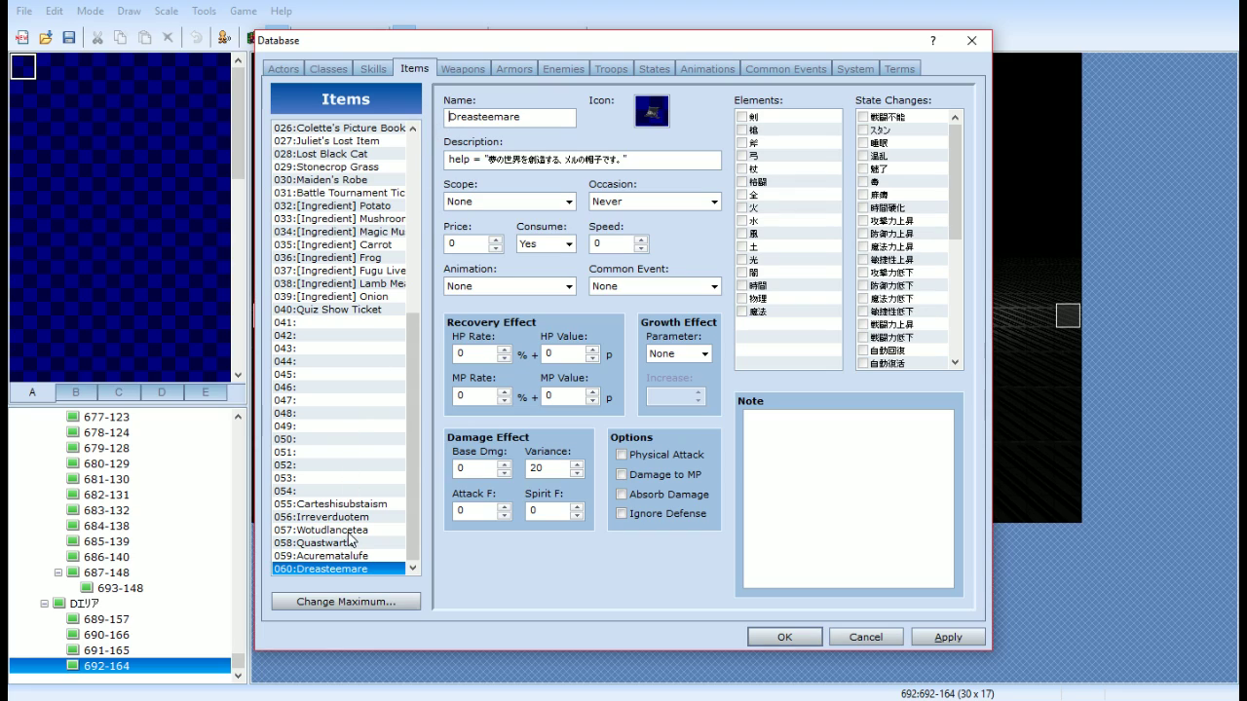
click(373, 543)
click(373, 556)
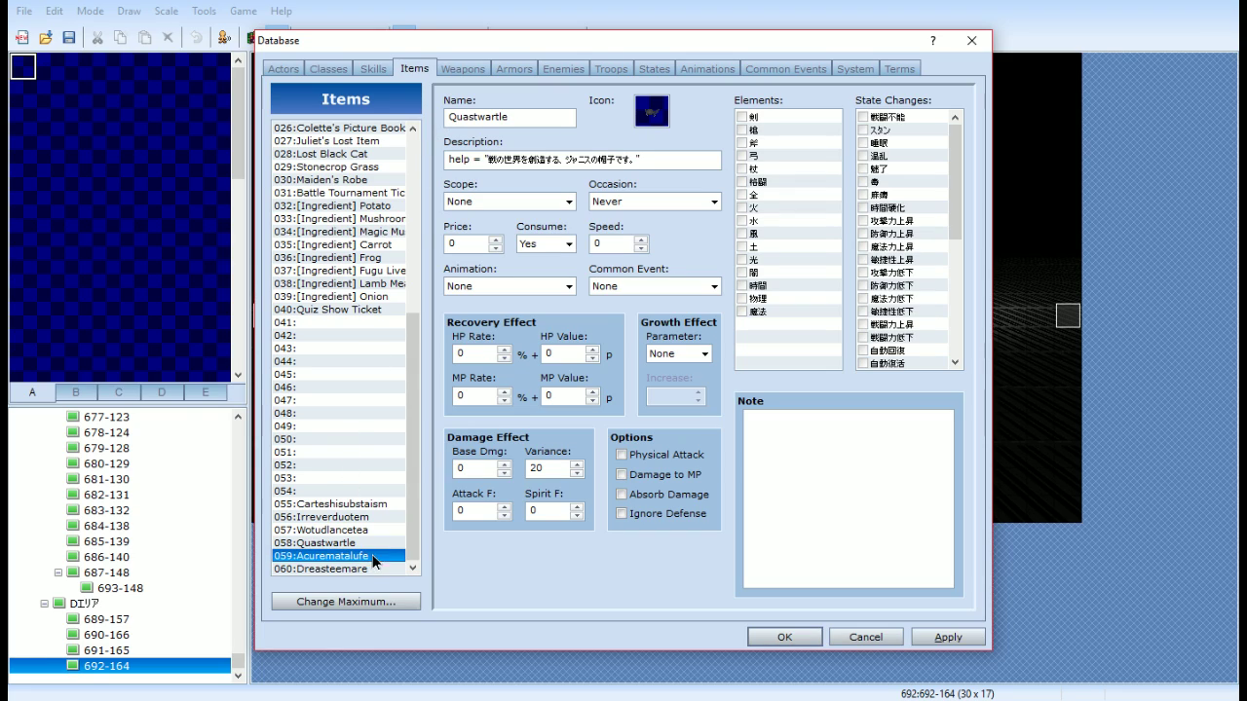
click(375, 569)
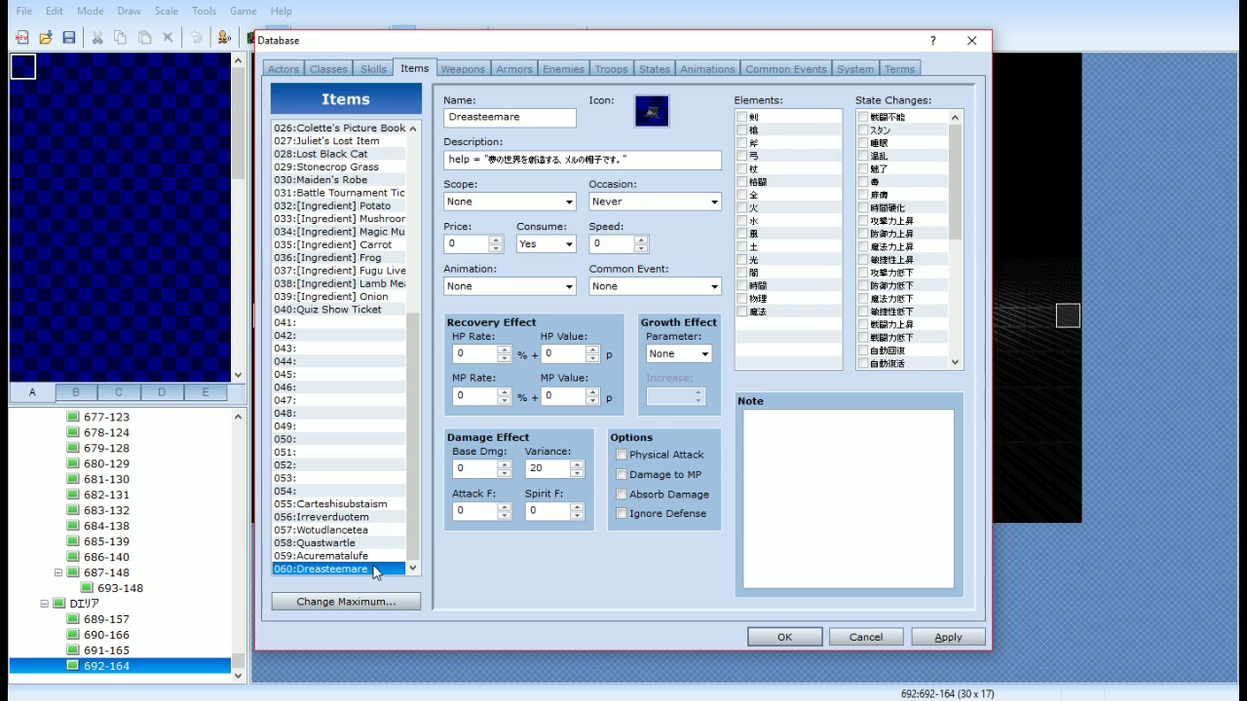
click(373, 558)
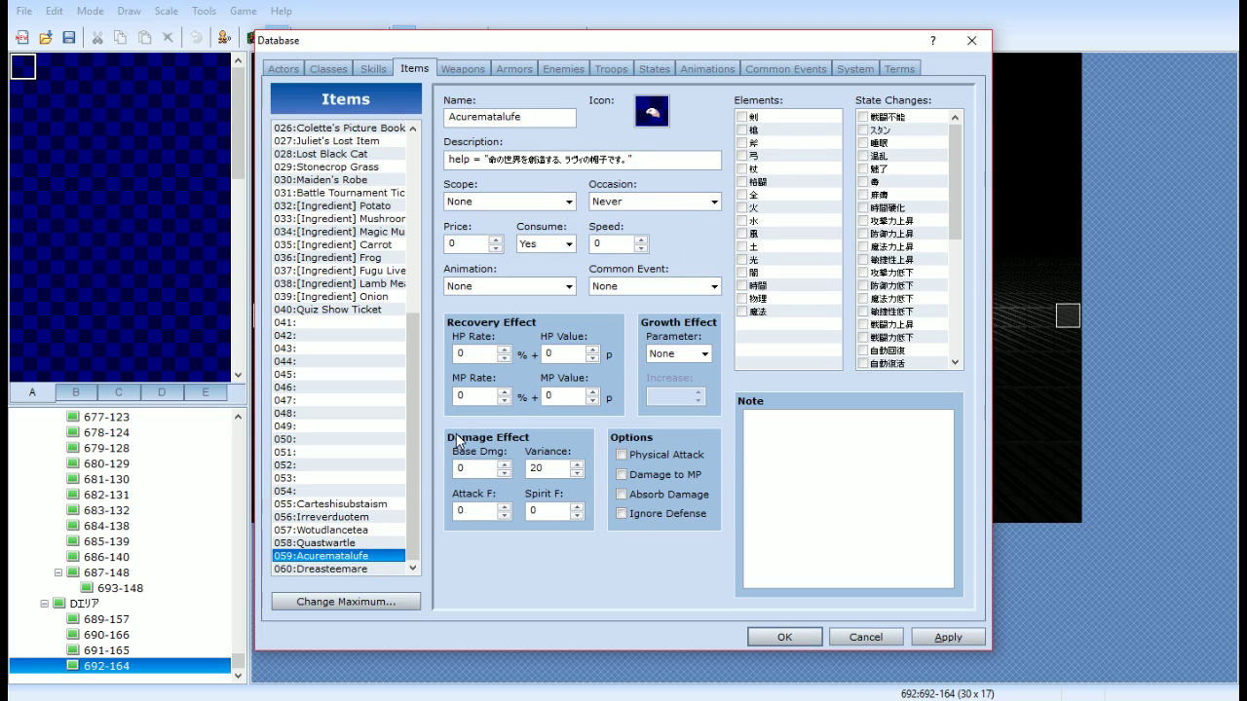
Replace the Japanese help text in the description of item 055 (Carteshisubstaism) with "Created Toy World. Dora's hat."
click(343, 503)
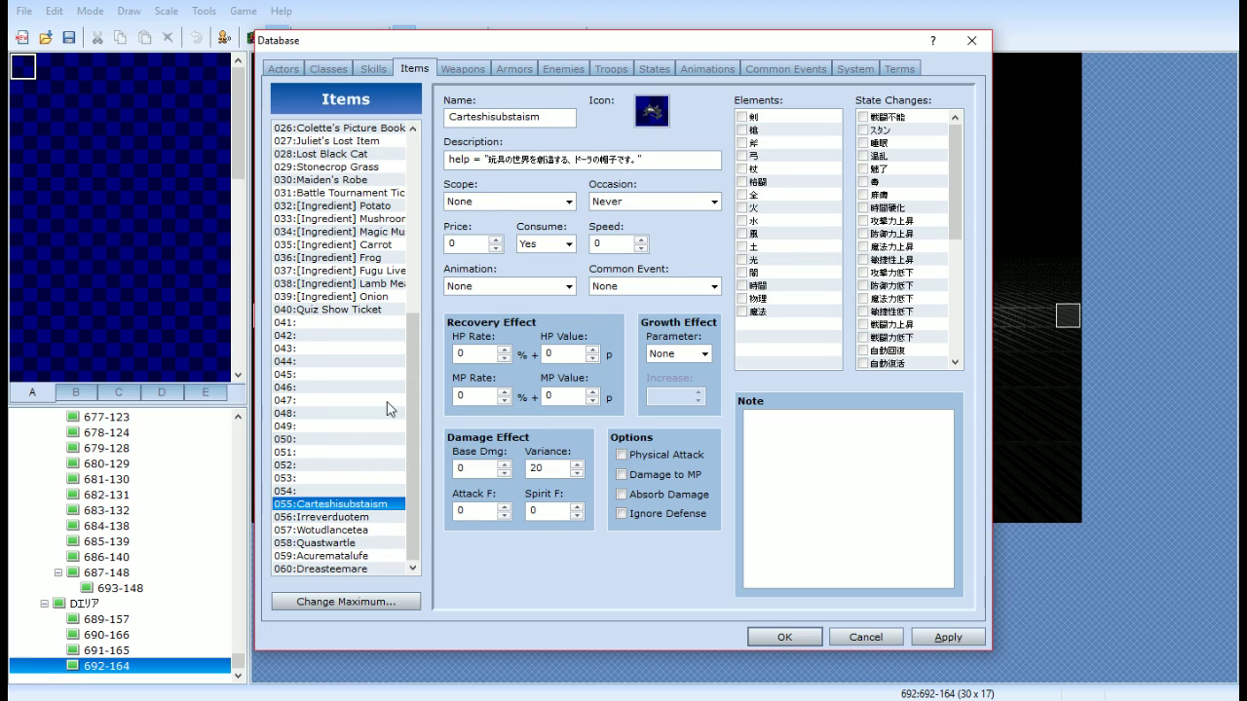
click(635, 160)
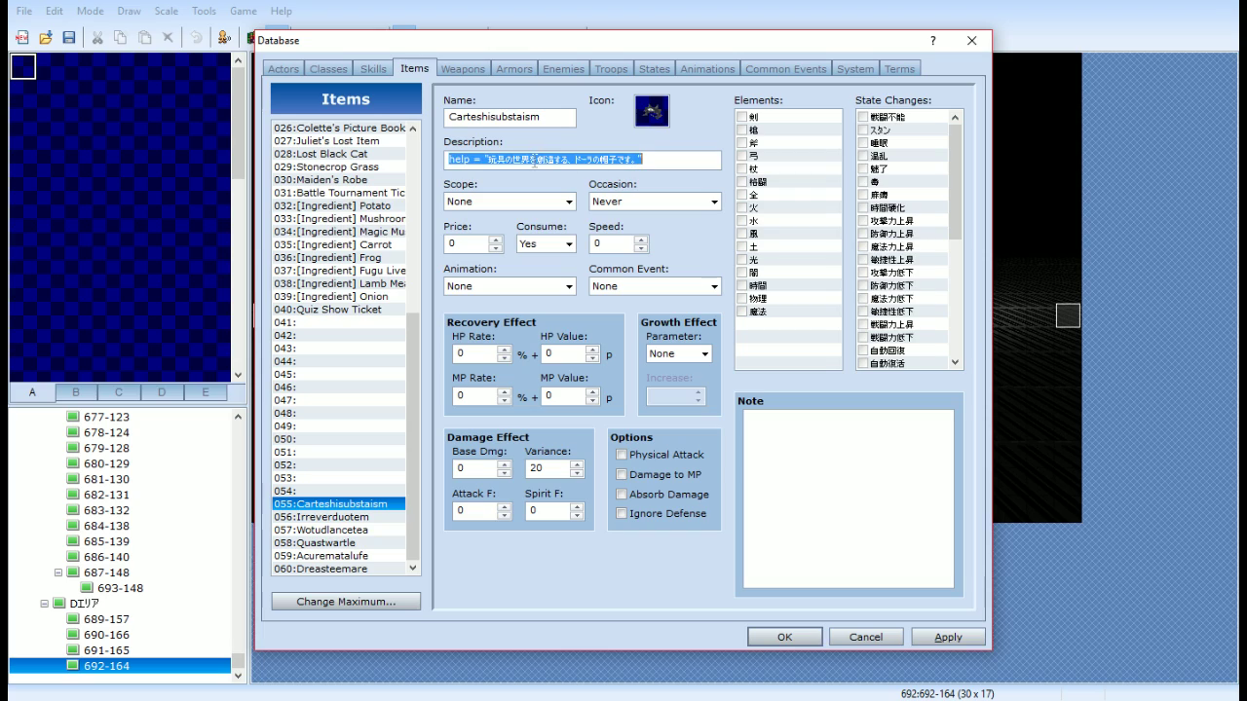
mouse_move(487, 159)
mouse_down()
mouse_move(638, 160)
mouse_move(497, 164)
mouse_up()
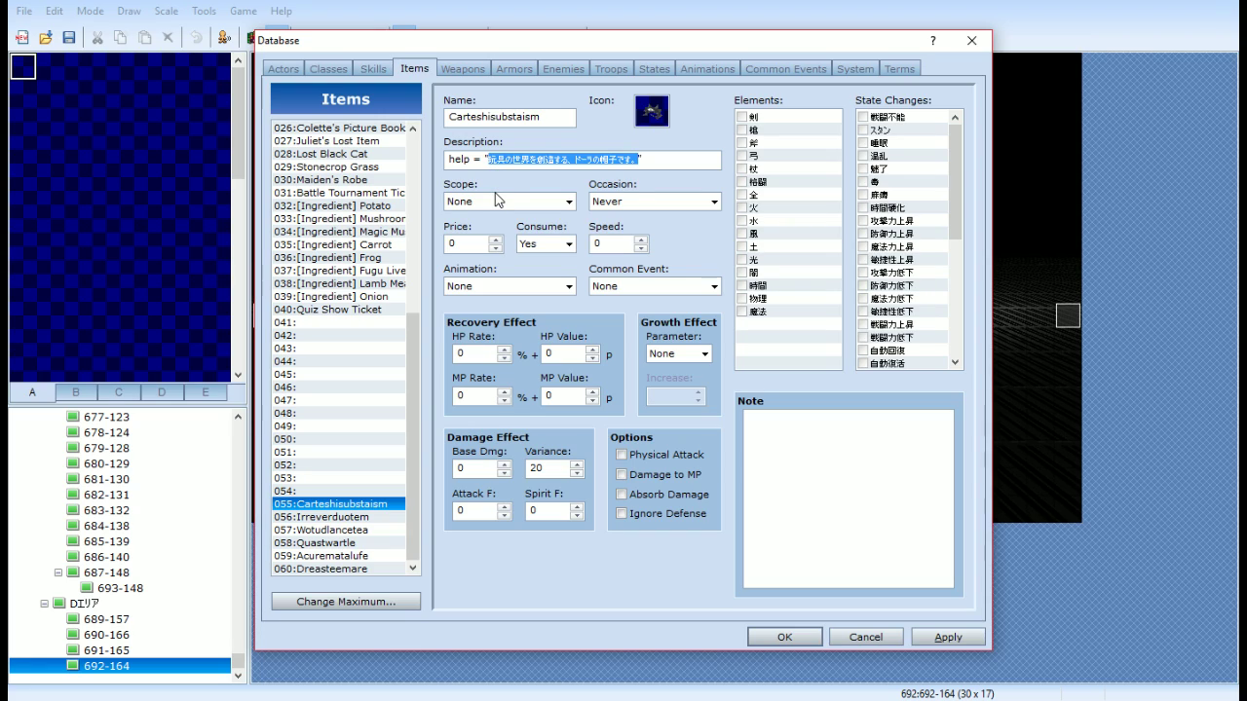
click(601, 159)
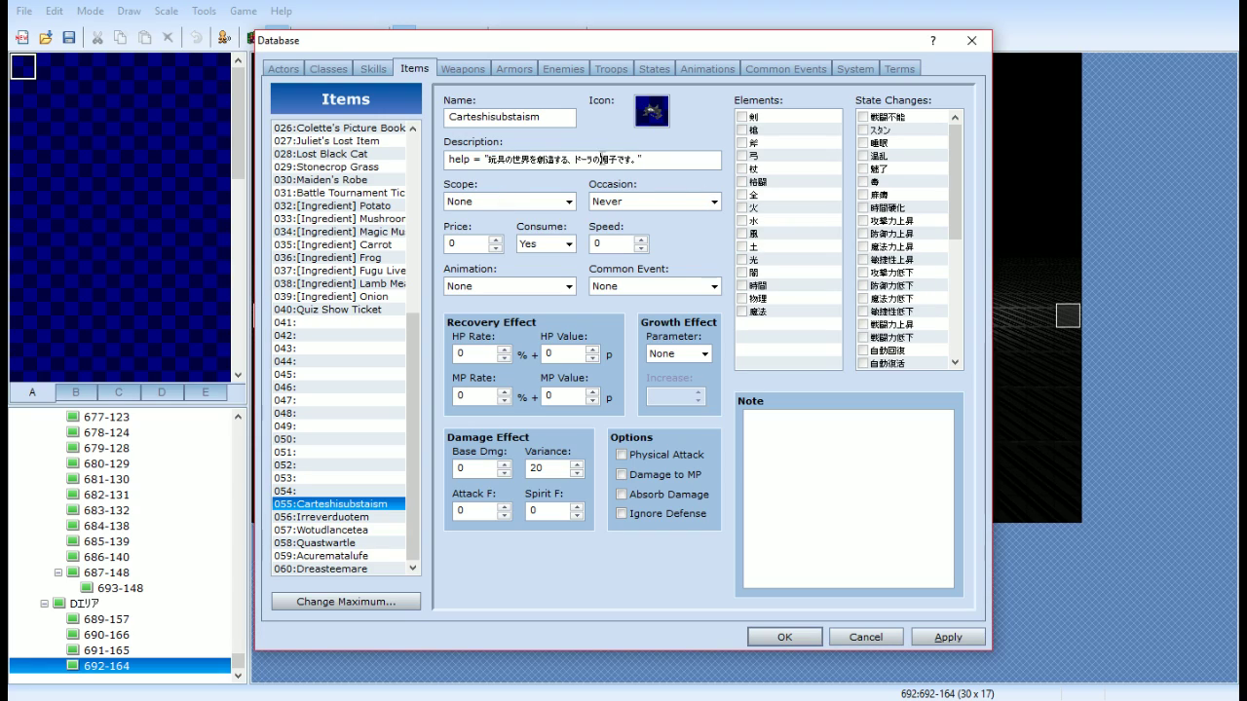
drag(489, 158, 632, 158)
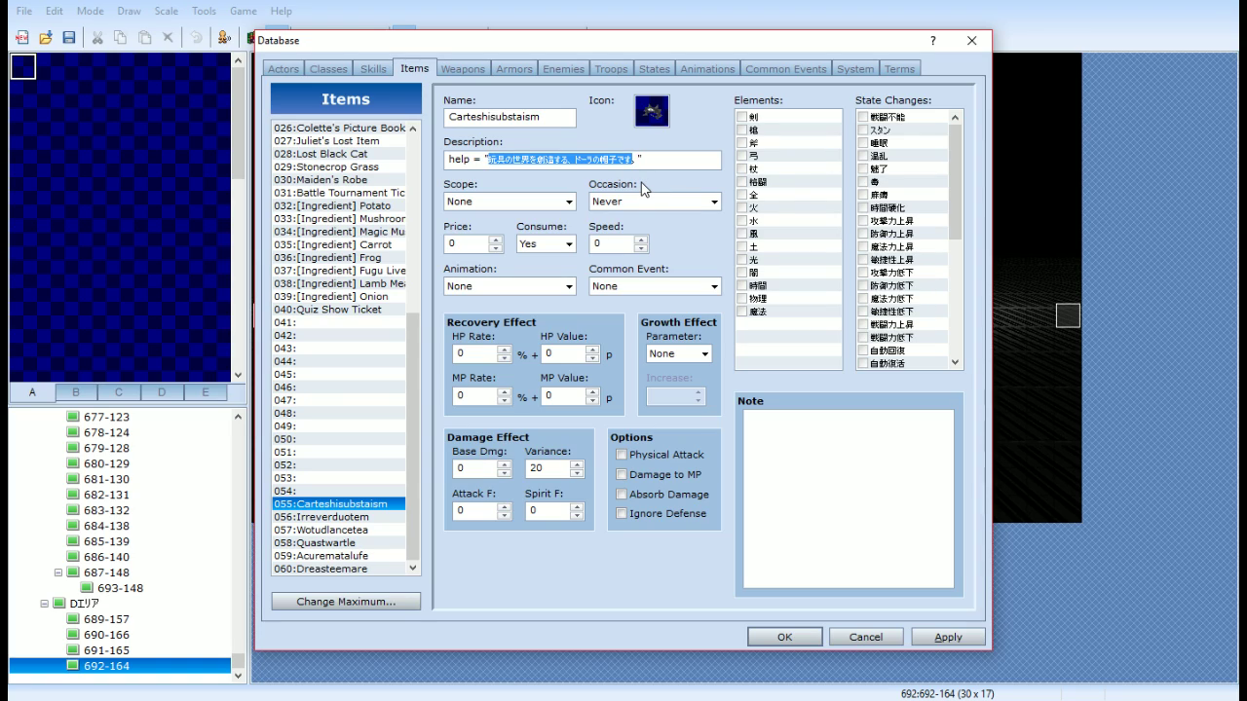
text(12)
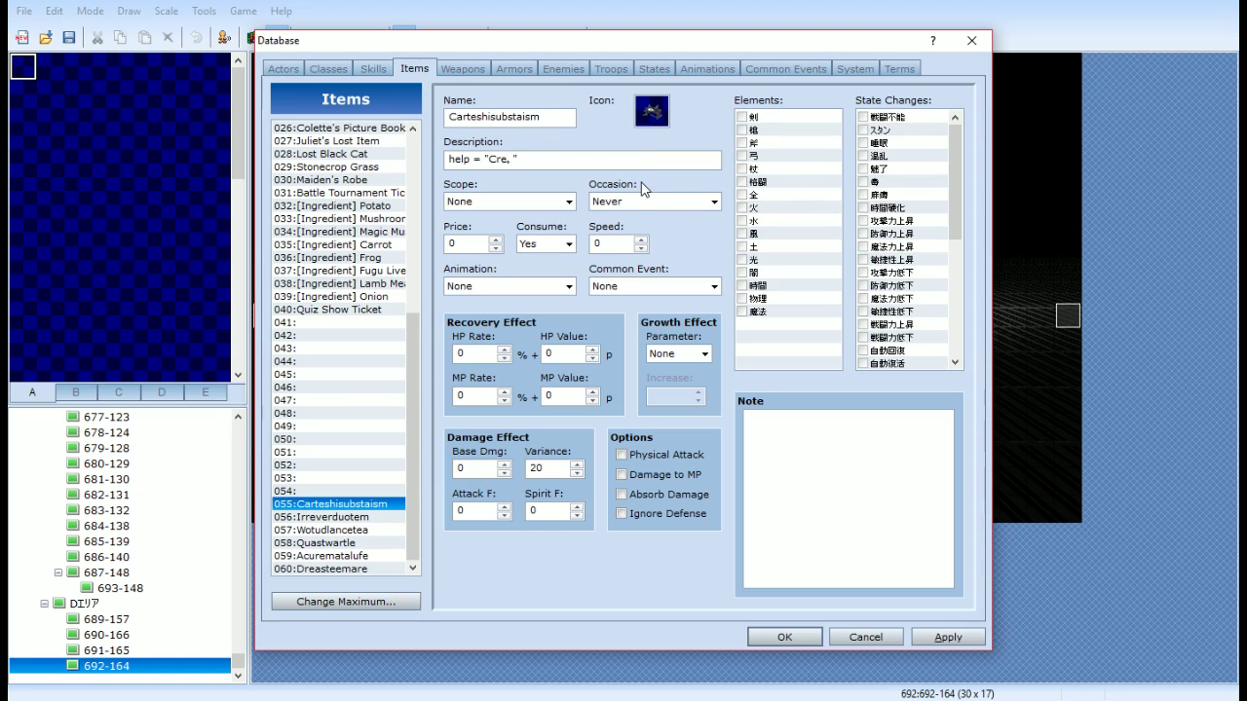
key(ctrl+z)
text(Created )
text(Toy World. DSo)
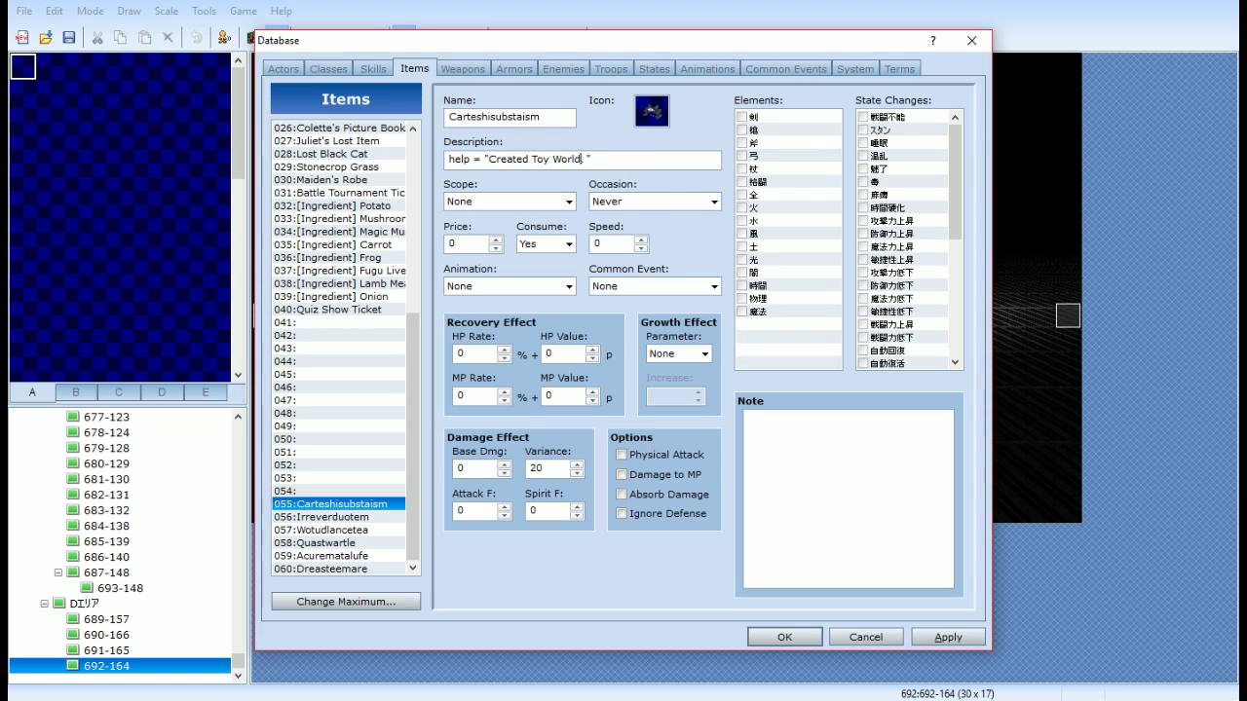
key(BackSpace)
key(BackSpace)
text(ora's hat.)
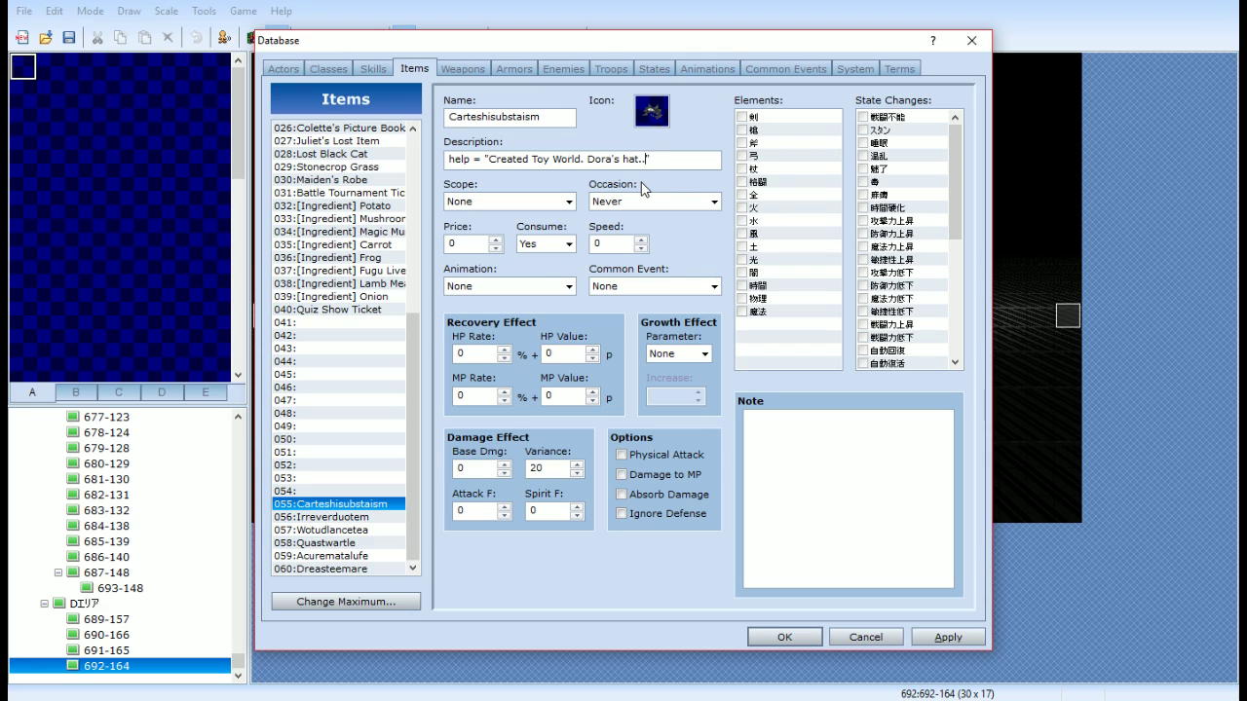
Replace the Japanese help text in the description of item 056 (Irreverduotem) with "Created Time World. Shiki's hat."
click(388, 517)
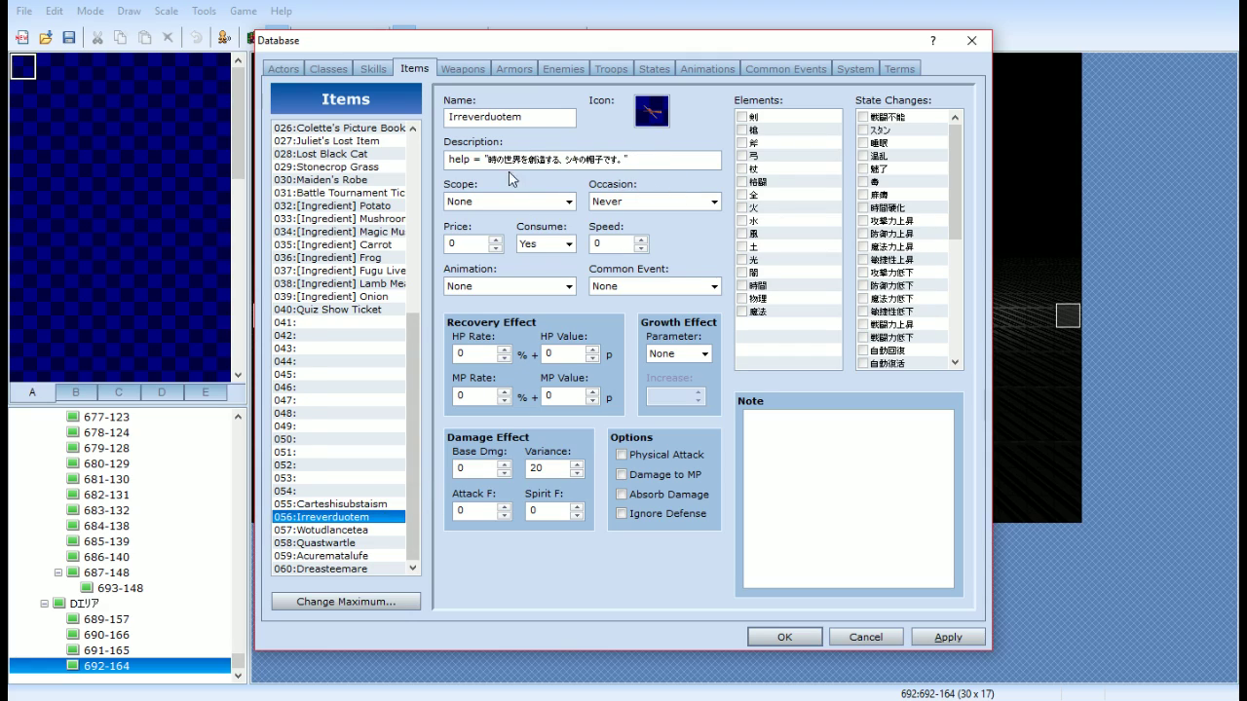
click(490, 161)
drag(490, 161, 613, 159)
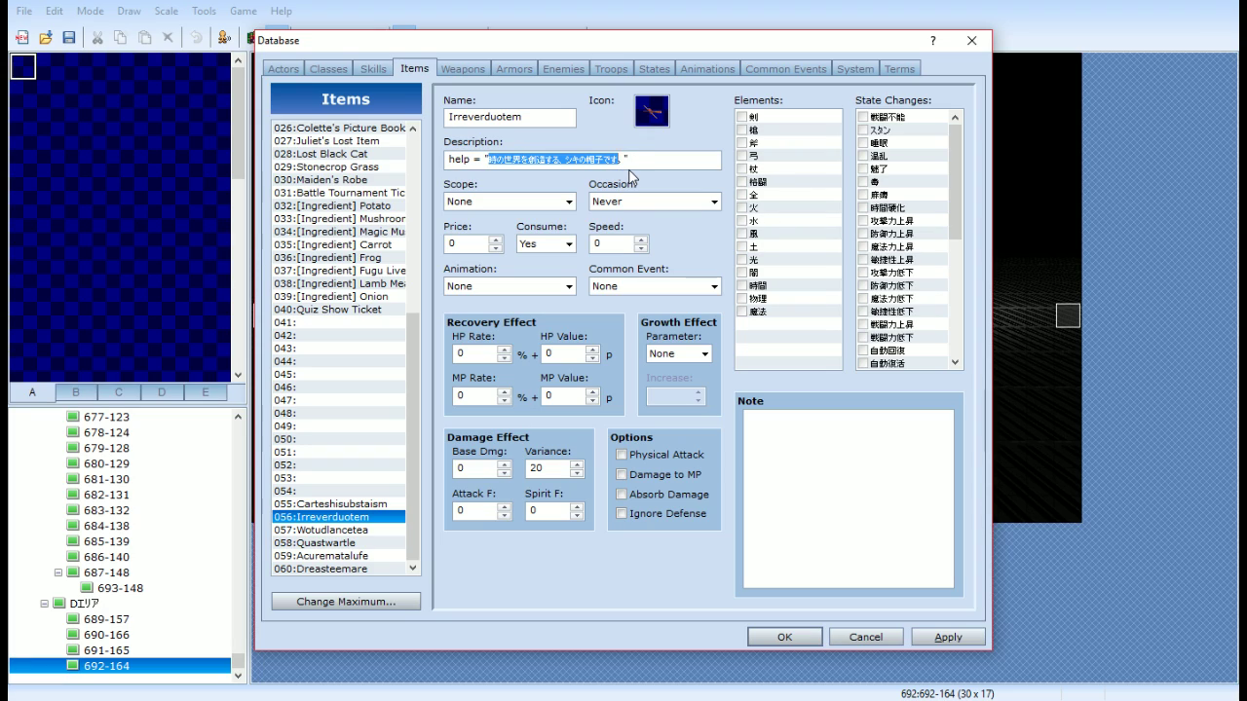
text(Created Time Wor)
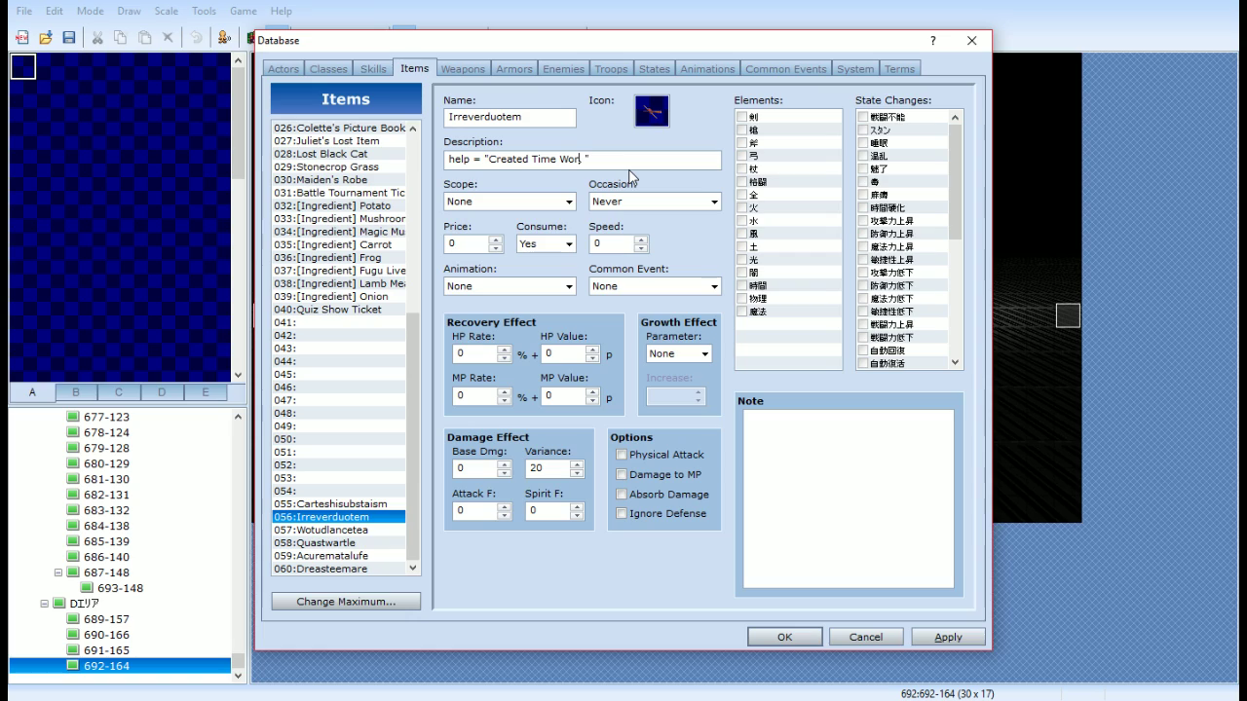
text(ld. Shiki's hat.)
Replace the Japanese help text in the description of item 057 (Wotudlancetea) with "Created Law World. Natalie's hat."
click(385, 530)
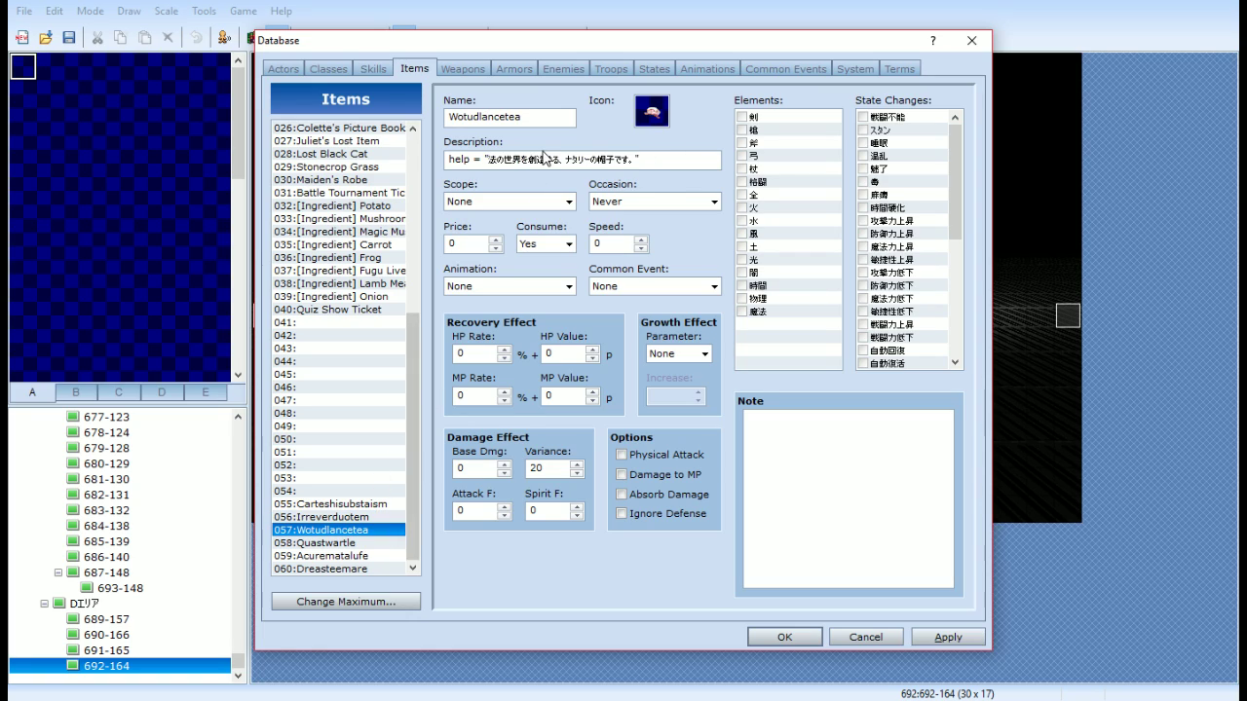
click(492, 159)
drag(490, 158, 626, 155)
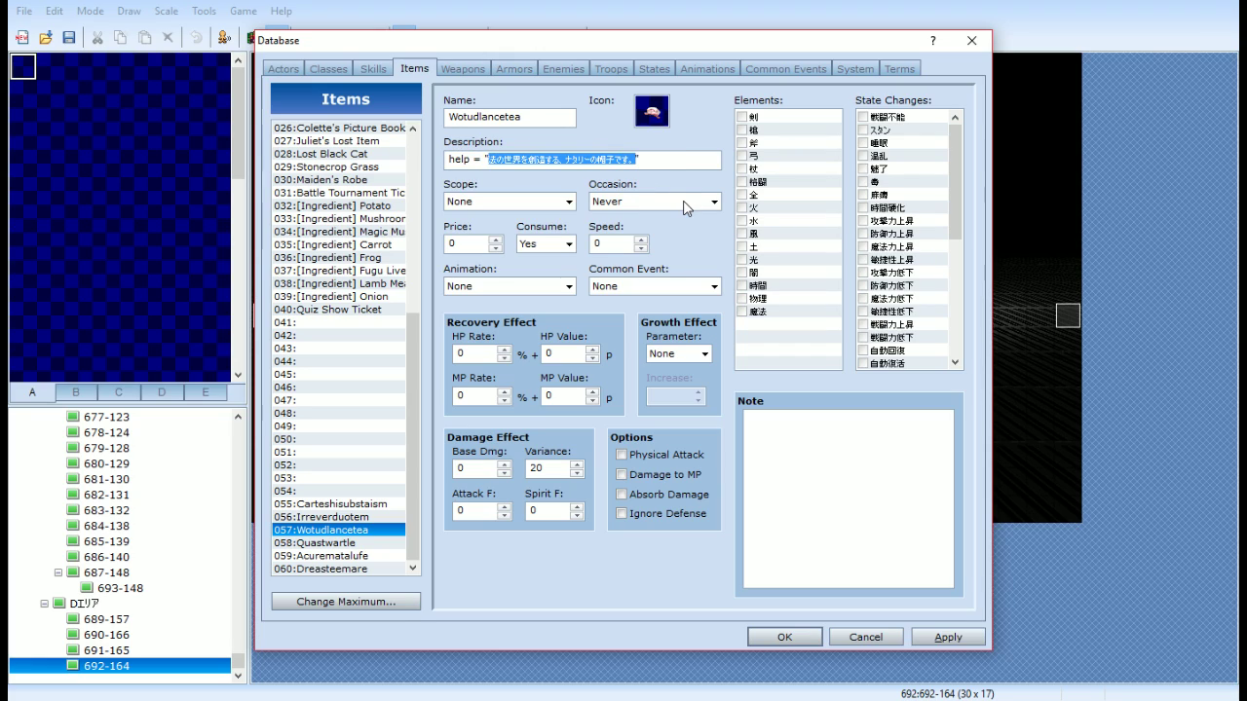
text(Created Law World.)
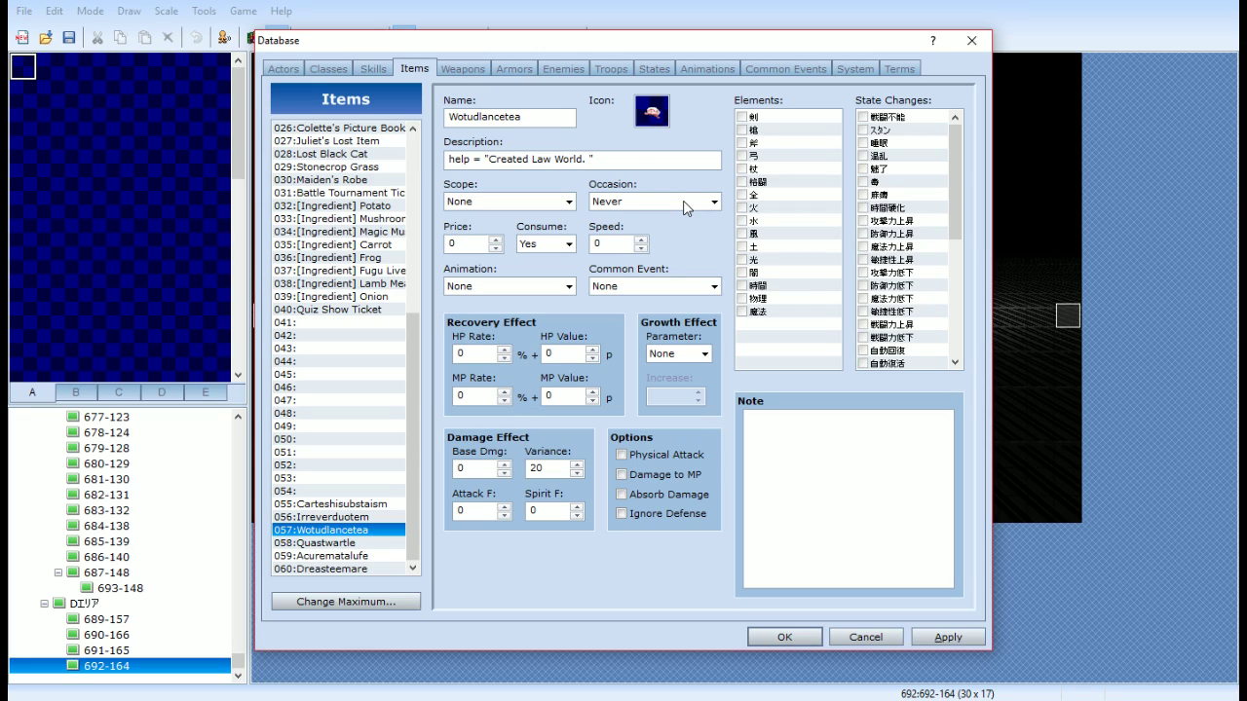
key(ctrl+z)
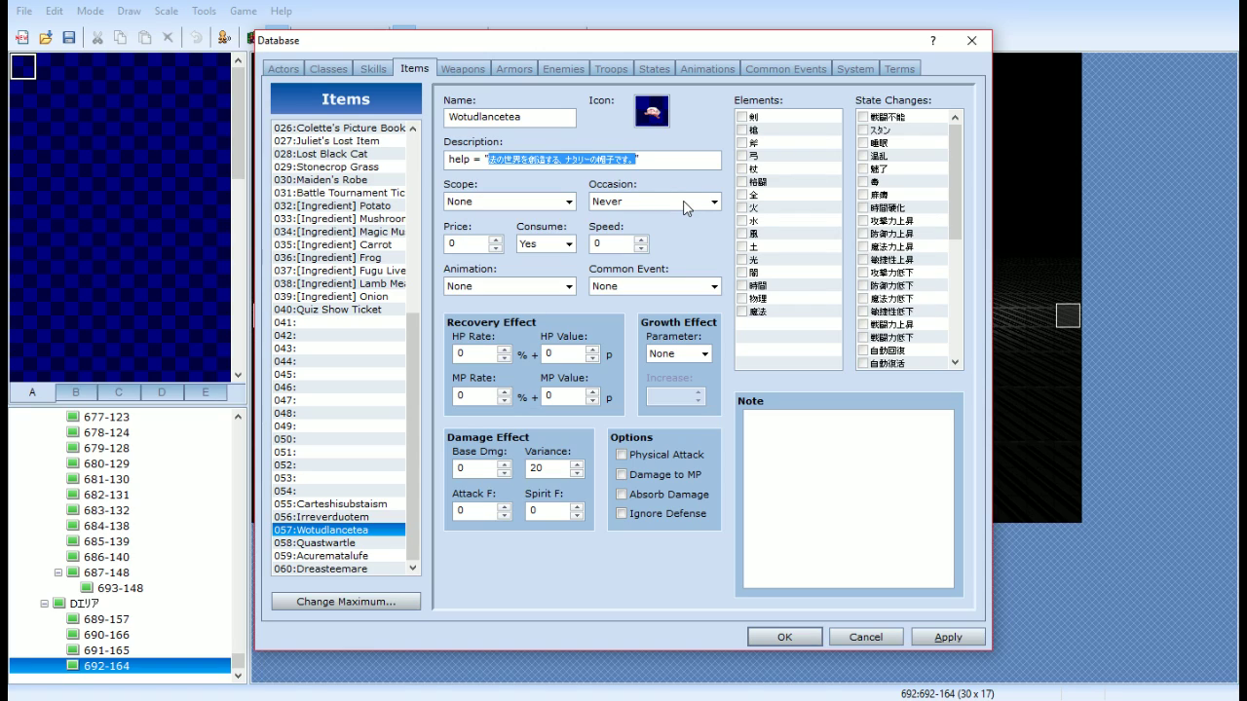
click(620, 161)
drag(636, 161, 489, 160)
text(Created Law World. Natalie's hat.)
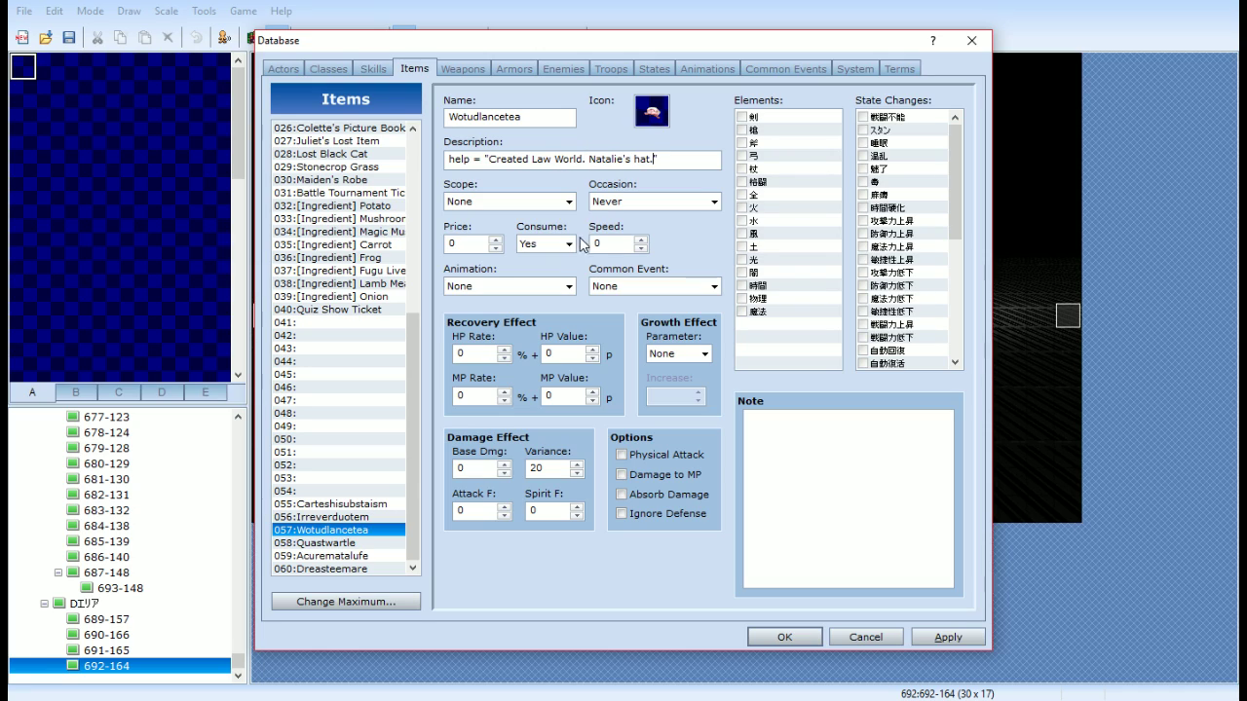
Replace the Japanese help text in the description of item 058 (Quastwartle) with "Created Battle World. Janice's hat."
click(331, 543)
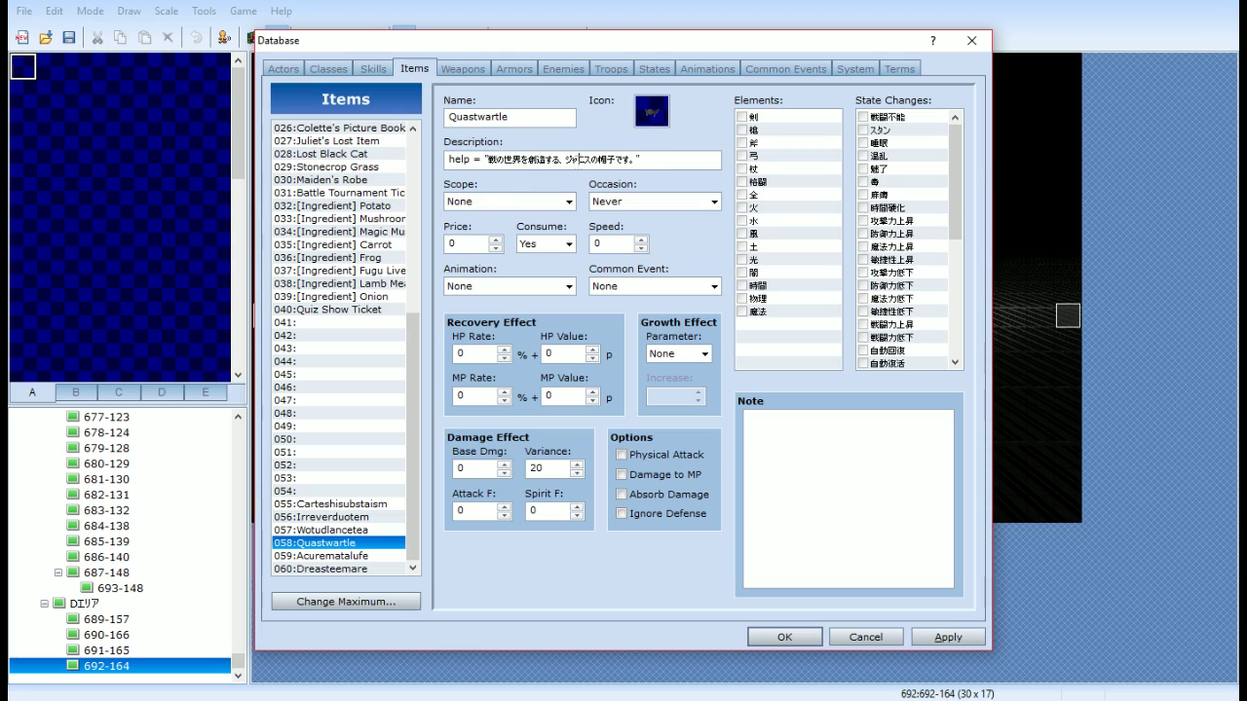
drag(633, 159, 496, 162)
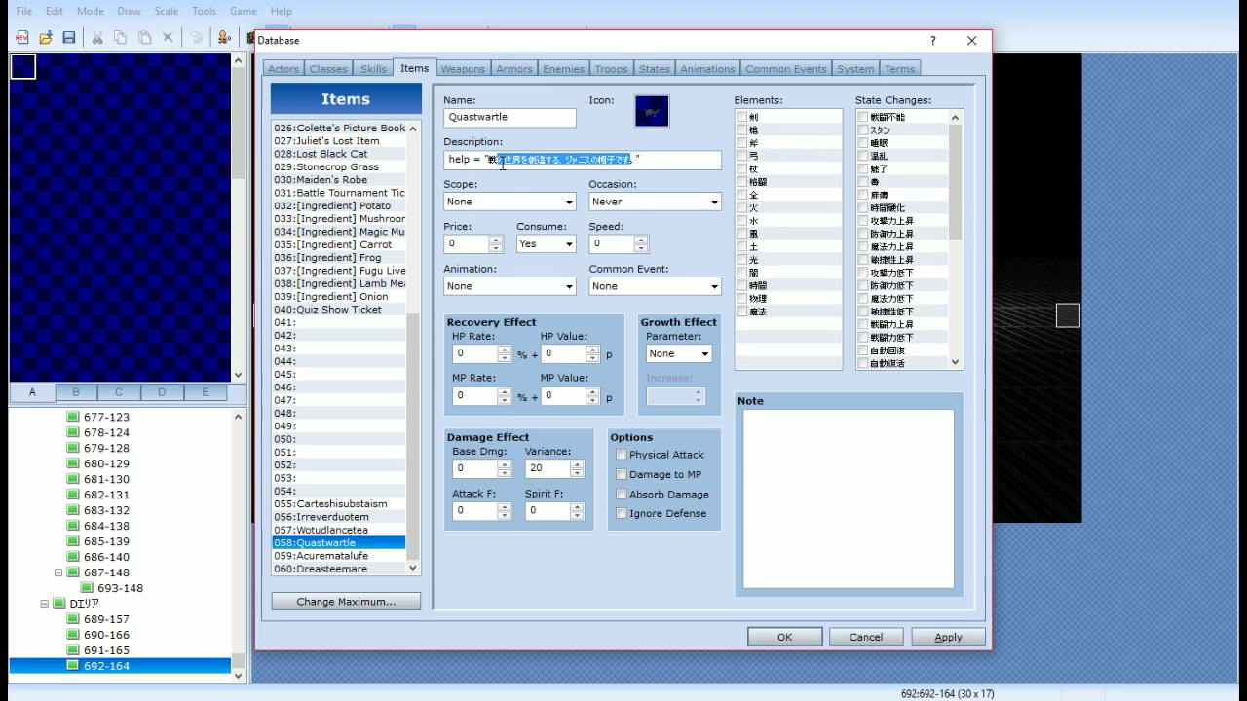
key(BackSpace)
key(BackSpace)
text(Created Battle World. Janice's hat.)
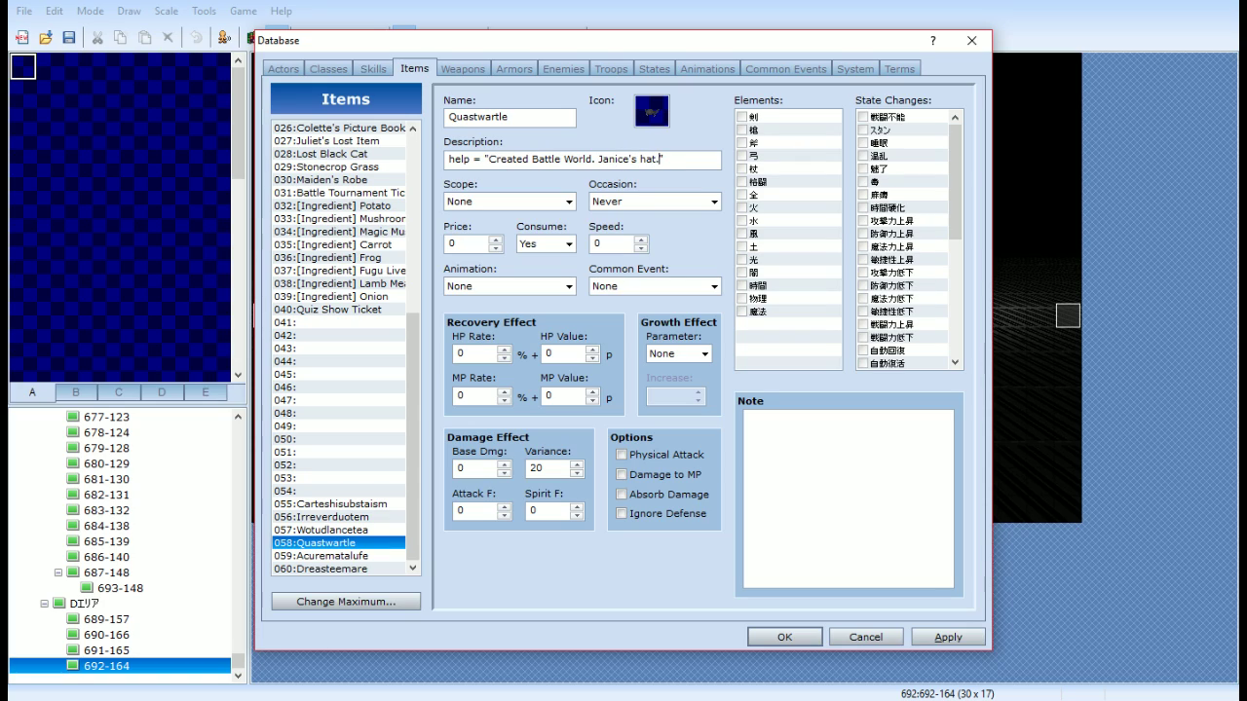
Replace the Japanese help text in the description of item 059 (Acurematalufe) with "Created Life World. Ravi's hat."
click(315, 556)
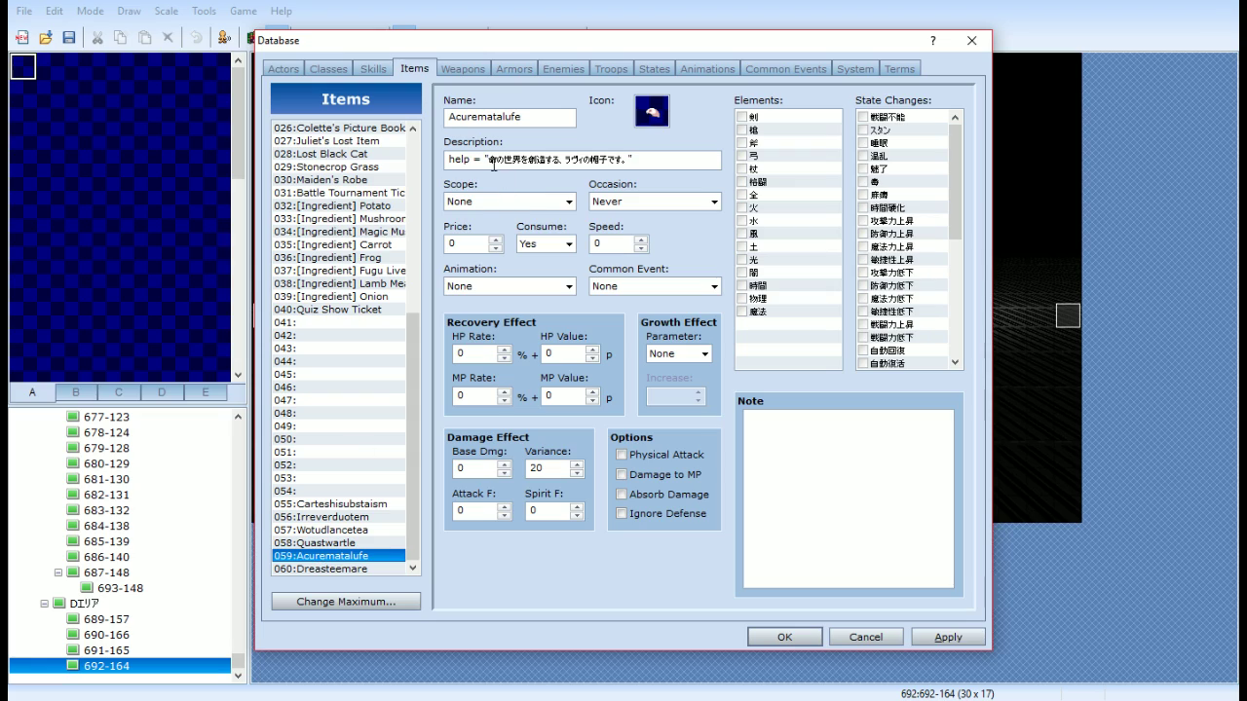
drag(629, 162, 495, 162)
text(Created Life World. Ravi's hat.)
Replace the Japanese help text of item 060 (Dreasteemare) with "Created Dream World. Mel's hat." and apply the database changes
click(336, 569)
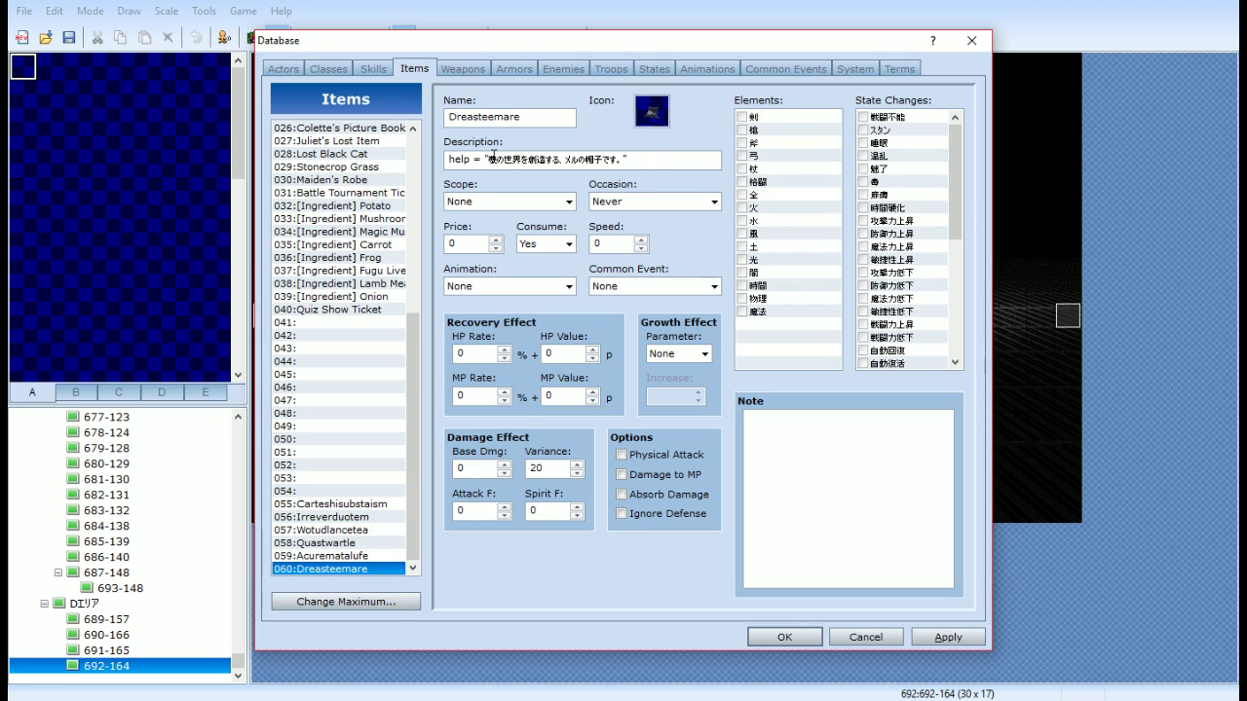
key(shift+Left)
key(shift+Left)
key(shift+Left)
key(shift+Left)
key(shift+Left)
key(shift+Left)
key(shift+Left)
key(shift+Left)
key(Left)
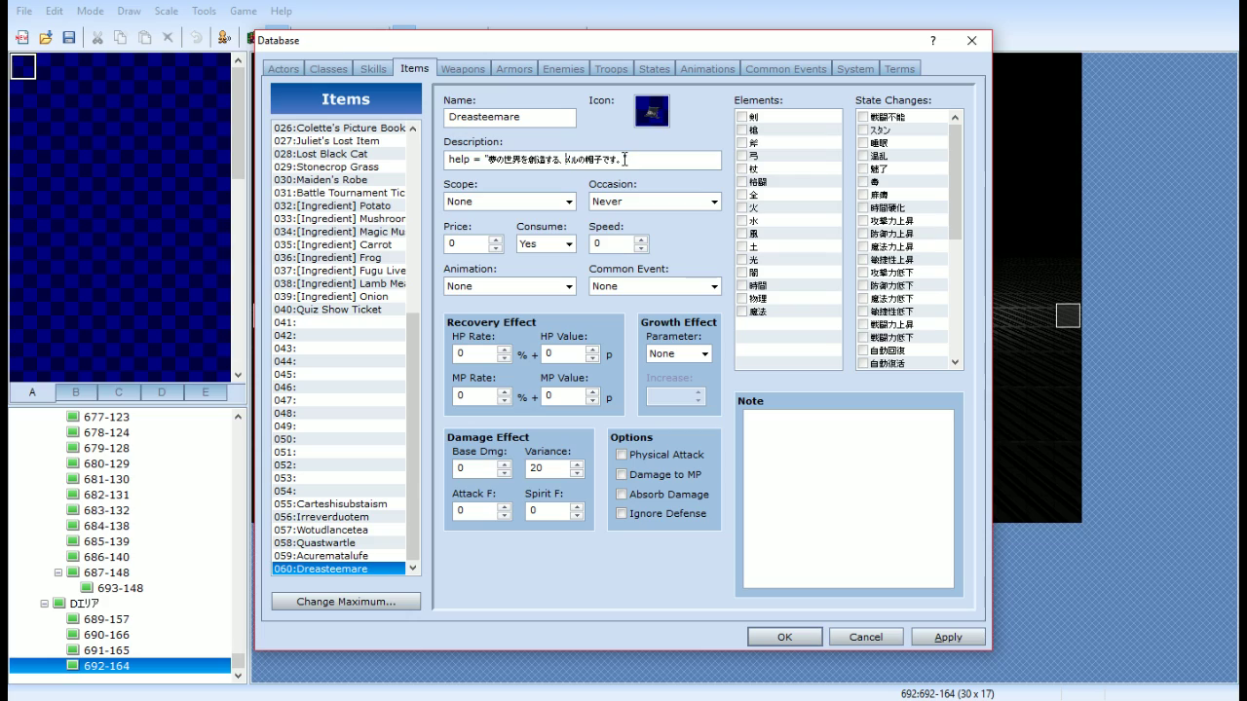
key(shift+Left)
key(shift+Left)
key(shift+Left)
key(shift+Left)
key(shift+Left)
key(shift+Left)
key(shift+Left)
key(shift+Left)
key(shift+Left)
key(shift+Left)
key(shift+Left)
key(shift+Left)
key(shift+Left)
key(shift+Left)
key(shift+Left)
key(shift+Left)
key(shift+Left)
key(shift+Left)
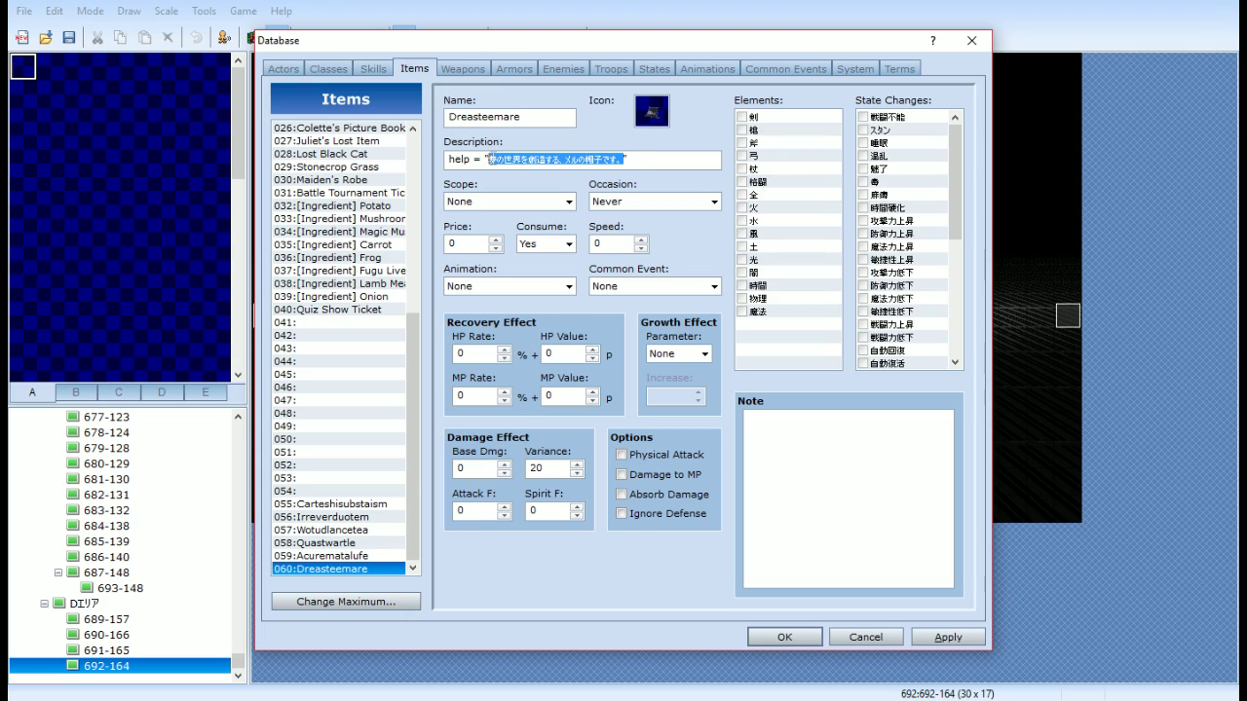
text(Created Dream World. Mel's H)
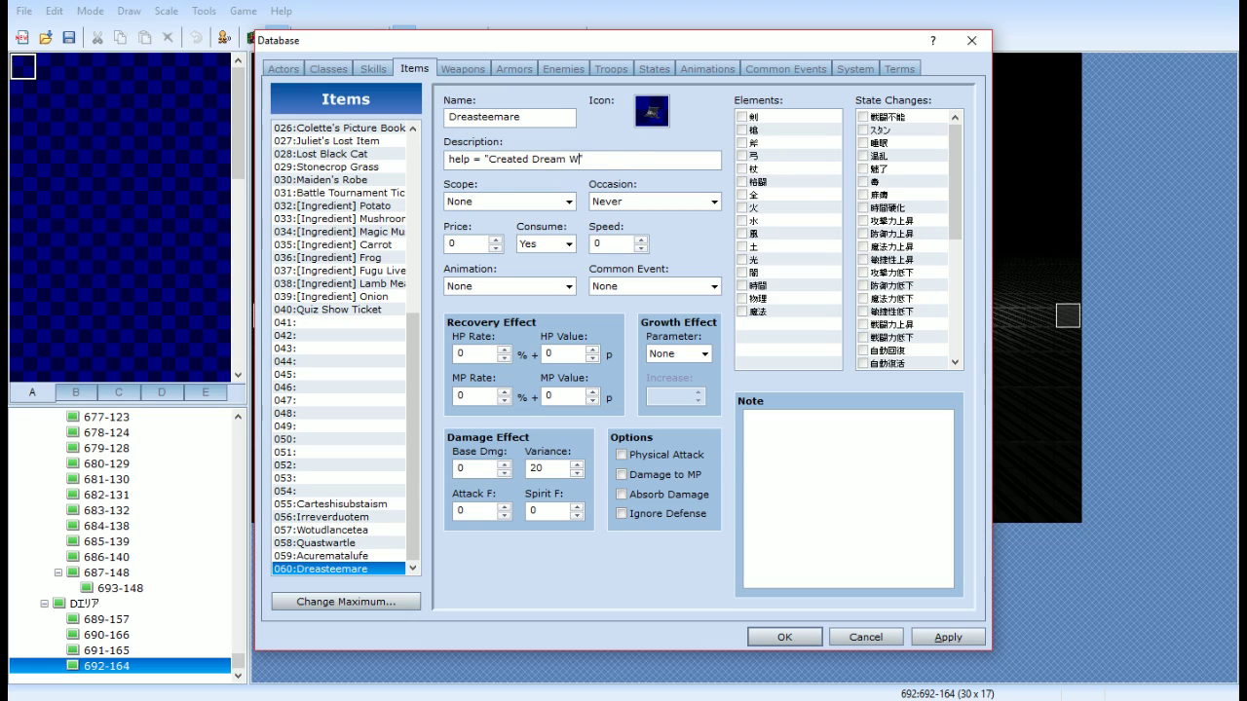
text(at.hat.)
click(921, 638)
Look through the other entries in the item list, checking their names and descriptions for remaining Japanese text
drag(360, 335, 351, 311)
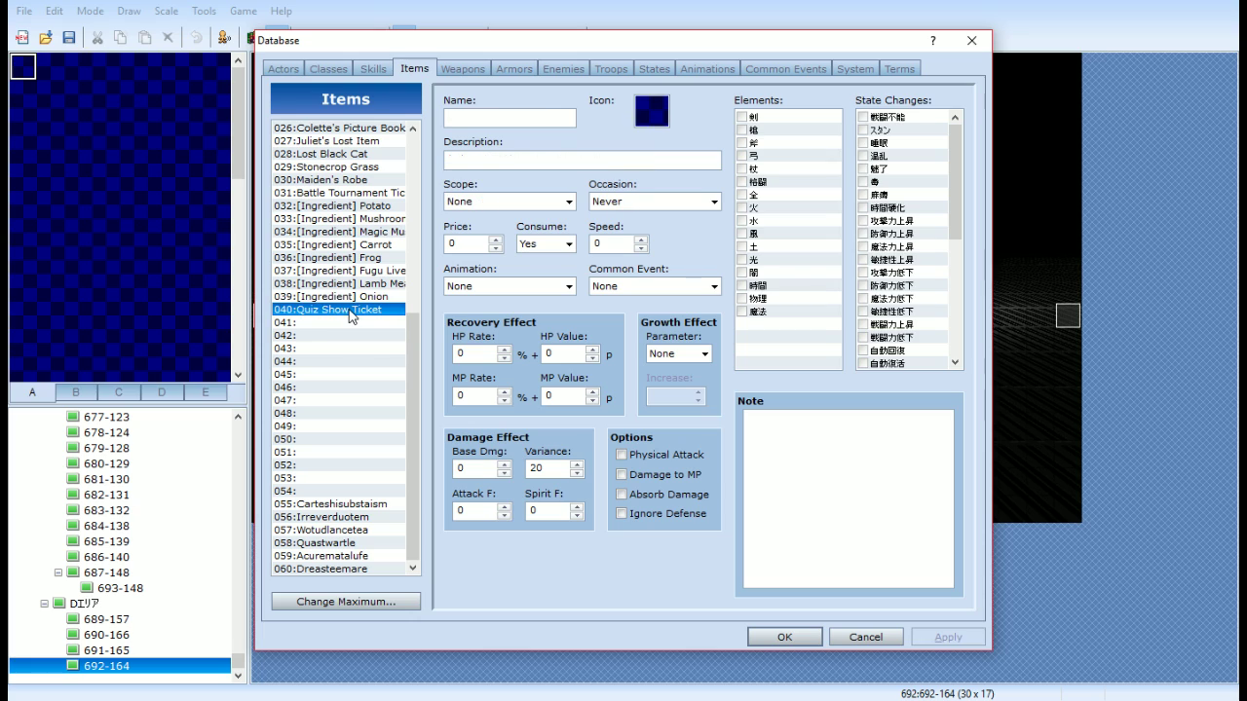
key(Up)
key(Up)
key(Up)
key(Up)
key(Up)
key(Up)
key(Up)
key(Up)
key(Up)
key(Up)
key(Up)
key(Up)
key(Up)
key(Up)
key(Up)
key(Up)
key(Up)
key(Up)
key(Up)
key(Up)
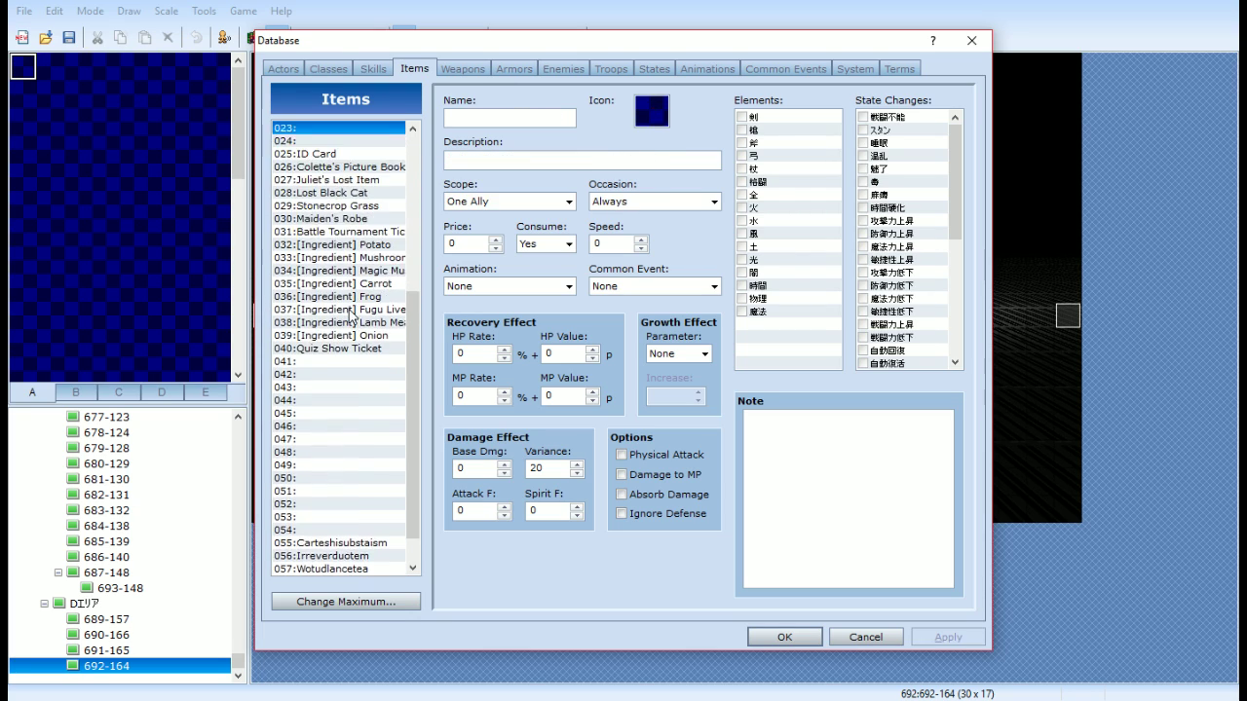
key(Up)
key(Up)
key(Up)
key(Up)
key(Up)
key(Up)
key(Up)
key(Down)
key(Down)
key(Down)
key(Down)
key(Down)
key(Down)
key(Down)
key(Down)
key(Down)
key(Down)
key(Down)
key(Down)
key(Down)
key(Down)
key(Down)
key(Down)
key(Down)
key(Down)
key(Down)
key(Down)
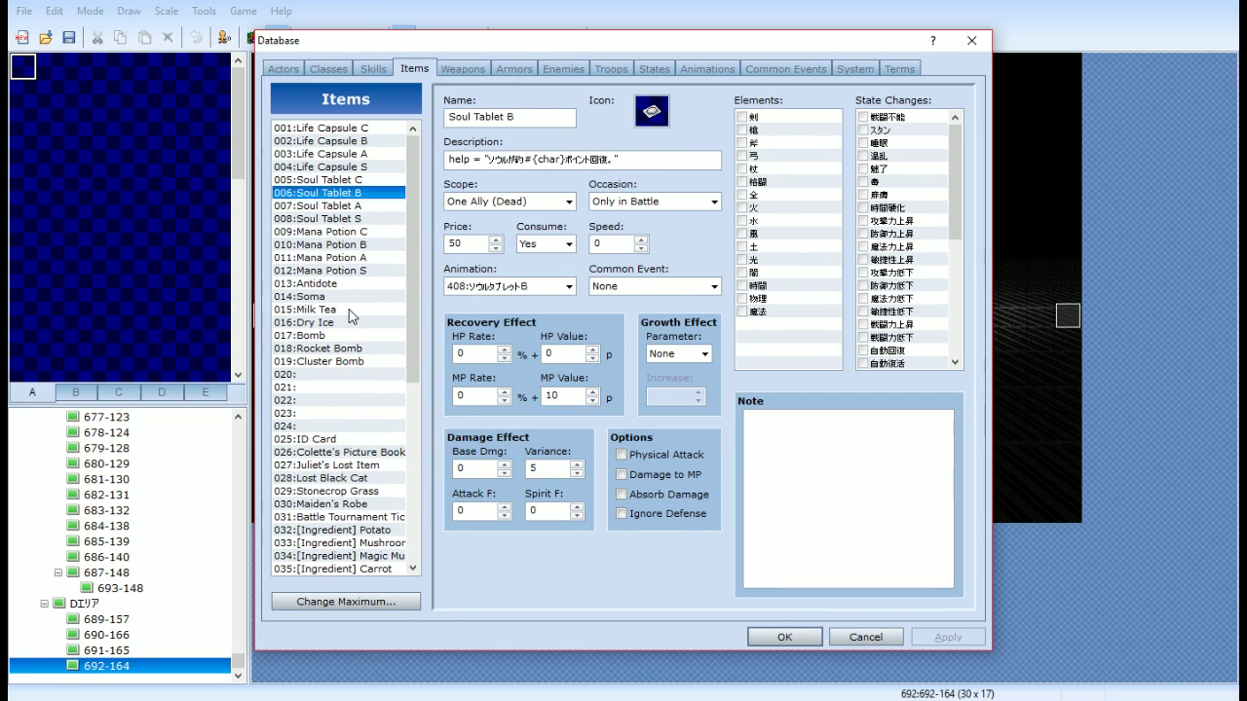
key(Down)
key(Down)
key(Down)
key(Down)
key(Down)
key(Down)
key(Down)
key(Down)
key(Down)
key(Down)
key(Down)
key(Down)
key(Down)
key(Down)
key(Down)
key(Down)
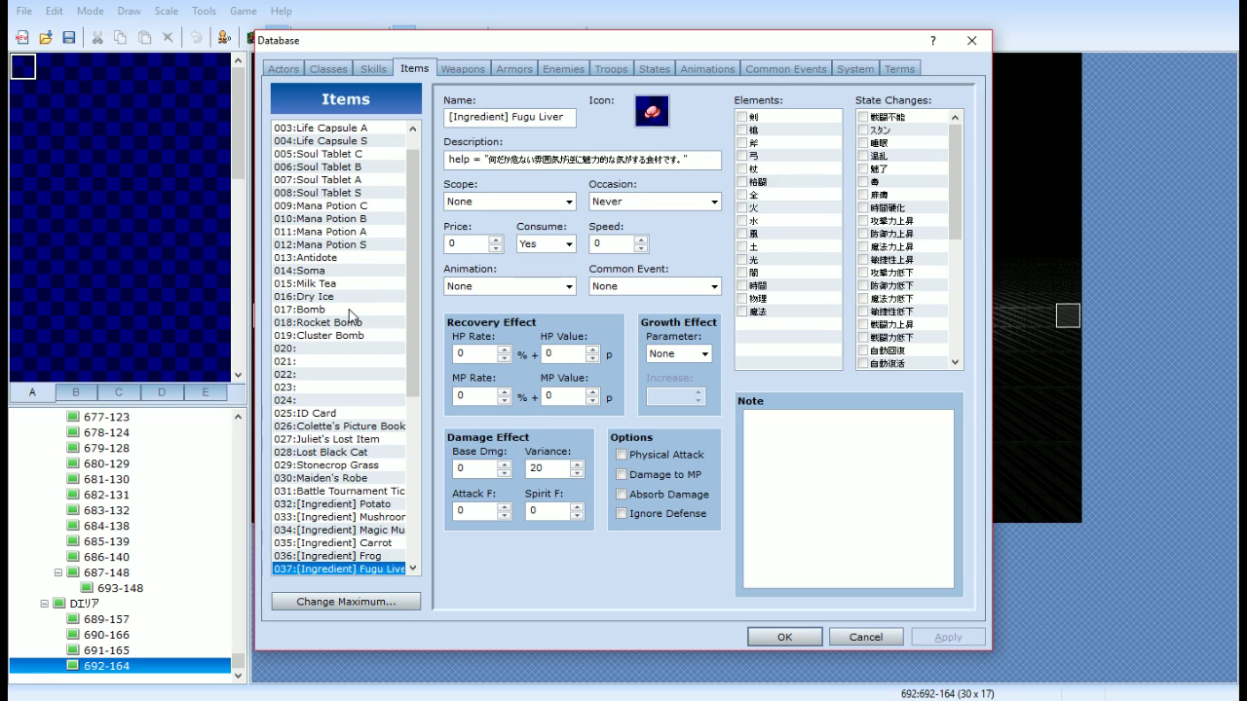
Look through the database's weapon list down to entry 070, checking which names and descriptions are still in Japanese
click(464, 70)
click(374, 181)
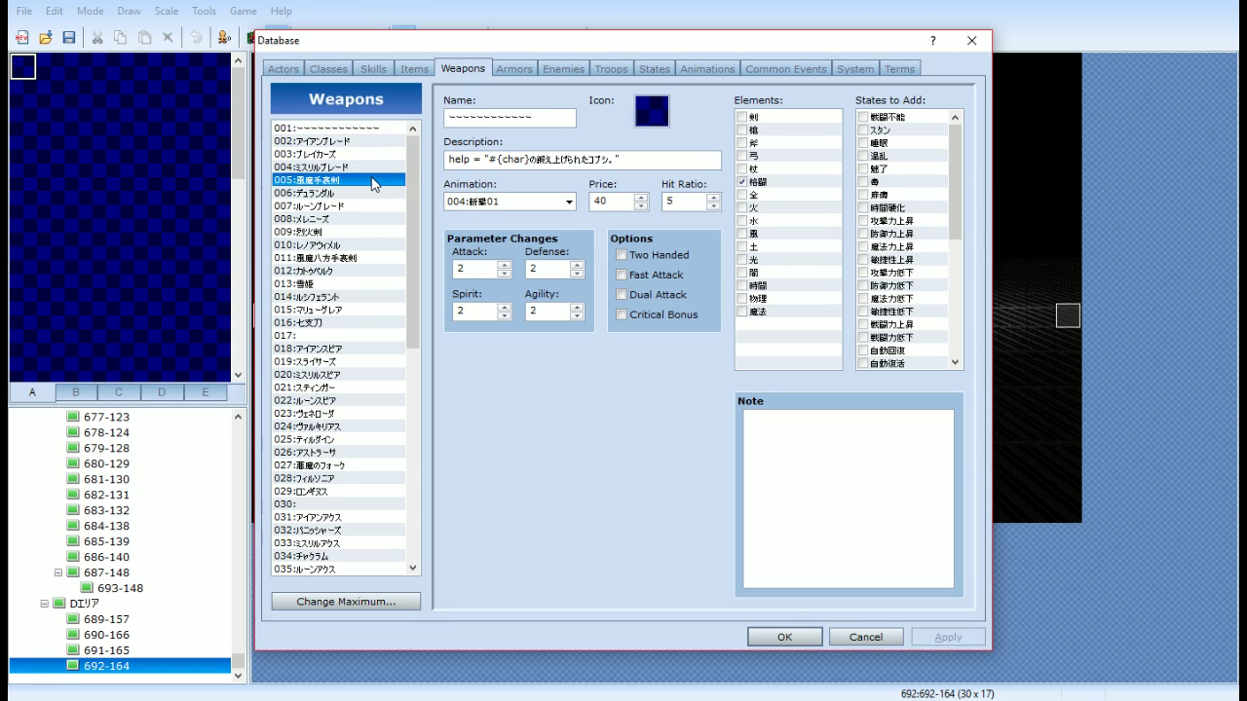
key(Down)
key(Down)
key(Down)
key(Down)
key(Down)
key(Down)
key(Down)
key(Down)
key(Down)
key(Down)
key(Down)
key(Down)
key(Down)
key(Down)
key(Down)
key(Down)
key(Down)
key(Down)
key(Down)
key(Down)
key(Down)
key(Down)
key(Down)
key(Down)
key(Down)
key(Down)
key(Down)
key(Down)
key(Down)
key(Down)
key(Down)
key(Down)
key(Down)
key(Down)
key(Down)
key(Down)
key(Down)
key(Down)
key(Down)
key(Down)
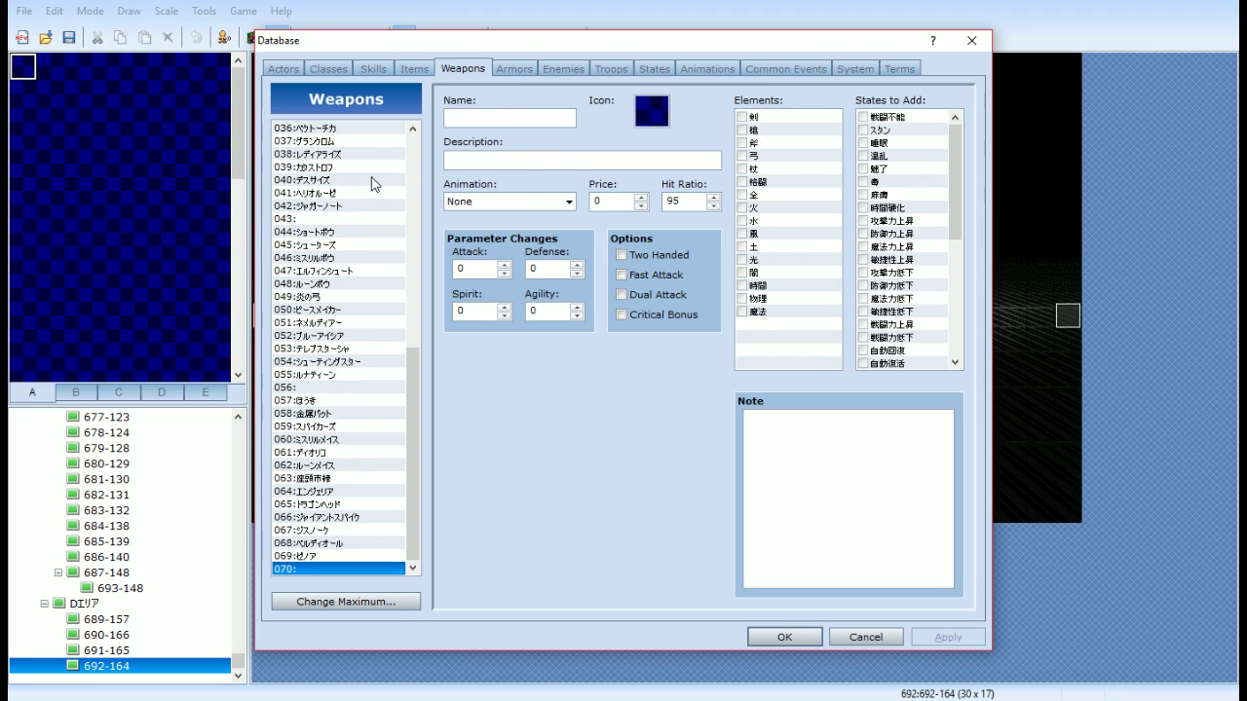
Look back through the weapon list from entry 070 up to the first entries, checking names and descriptions for Japanese text
key(Up)
key(Up)
key(Up)
key(Up)
key(Up)
key(Up)
key(Up)
key(Up)
key(Up)
key(Up)
key(Up)
key(Up)
key(Up)
key(Up)
key(Up)
key(Up)
key(Up)
key(Up)
key(Up)
key(Up)
key(Up)
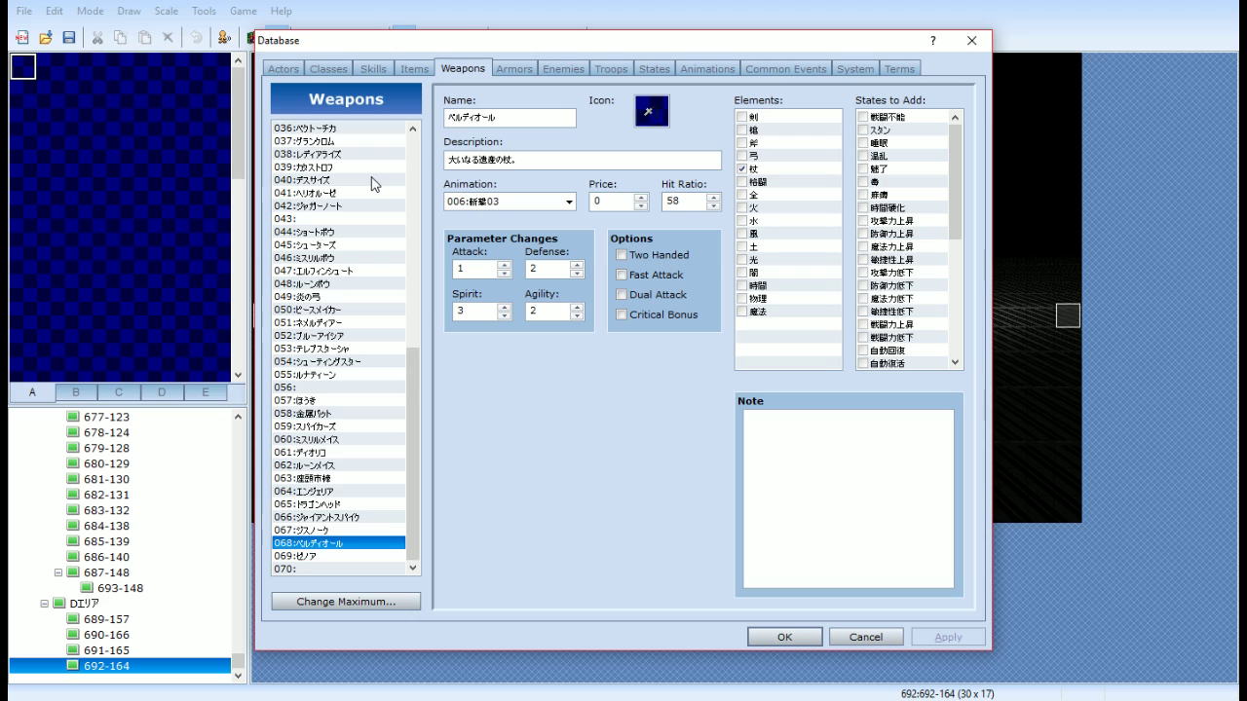
key(Up)
key(Up)
key(Up)
key(Up)
key(Up)
key(Up)
key(Up)
key(Up)
key(Up)
key(Up)
key(Up)
key(Up)
key(Up)
key(Up)
key(Up)
key(Up)
key(Up)
key(Up)
key(Up)
key(Up)
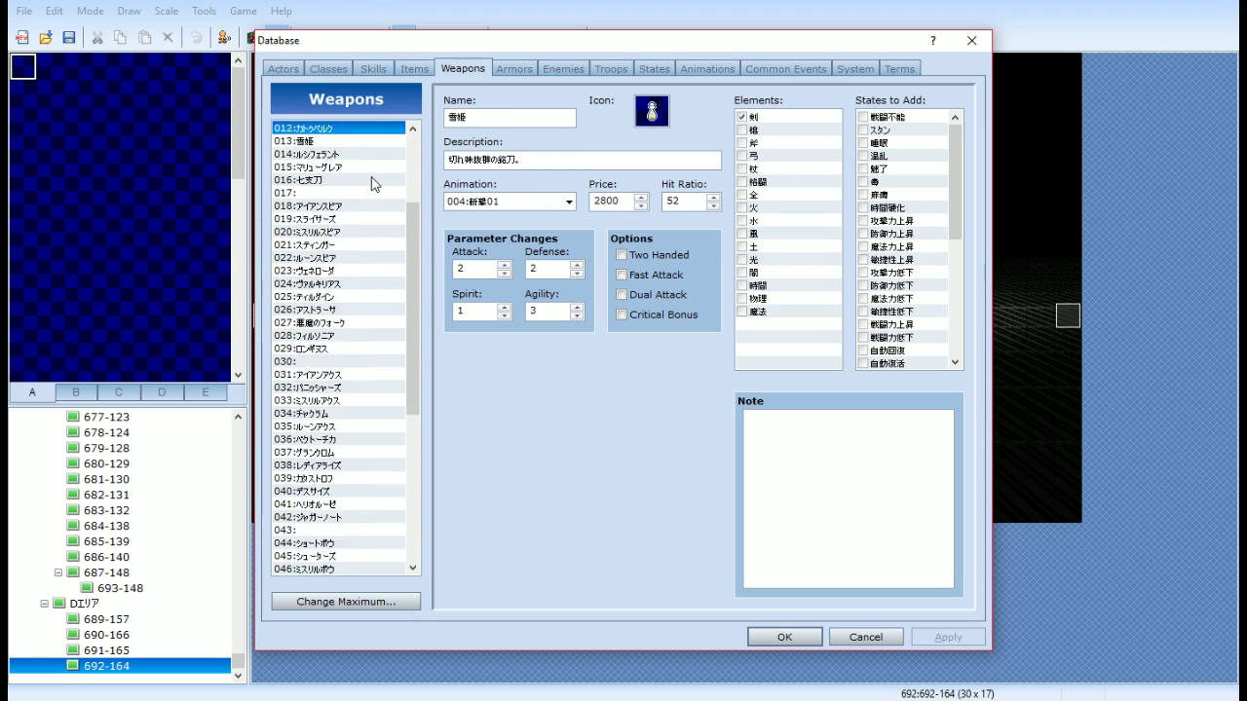
Read through the sword, spear and axe entries in the weapon list, ending on entry 022, to examine their Japanese names and descriptions
key(Down)
key(Down)
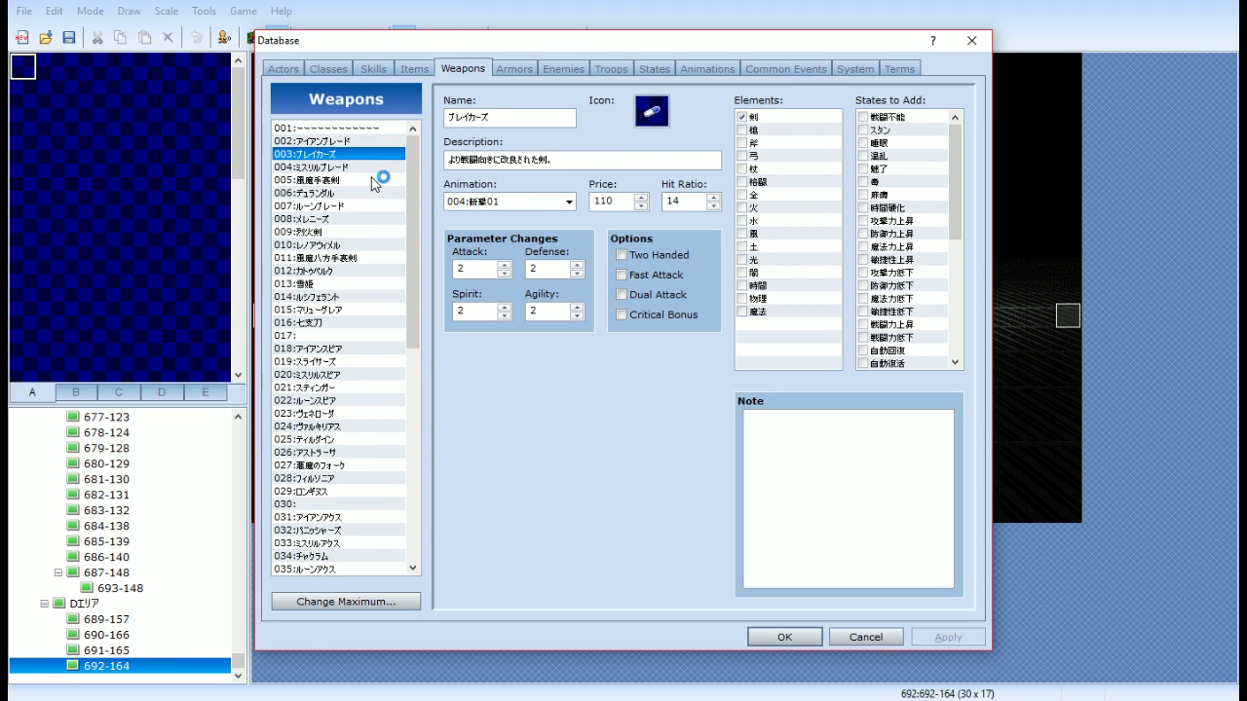
key(Down)
key(Down)
key(Down)
key(Down)
key(Down)
key(Down)
key(Down)
key(Down)
key(Down)
key(Down)
key(Down)
key(Down)
key(Down)
key(Down)
key(Down)
key(Down)
key(Down)
key(Down)
key(Down)
key(Down)
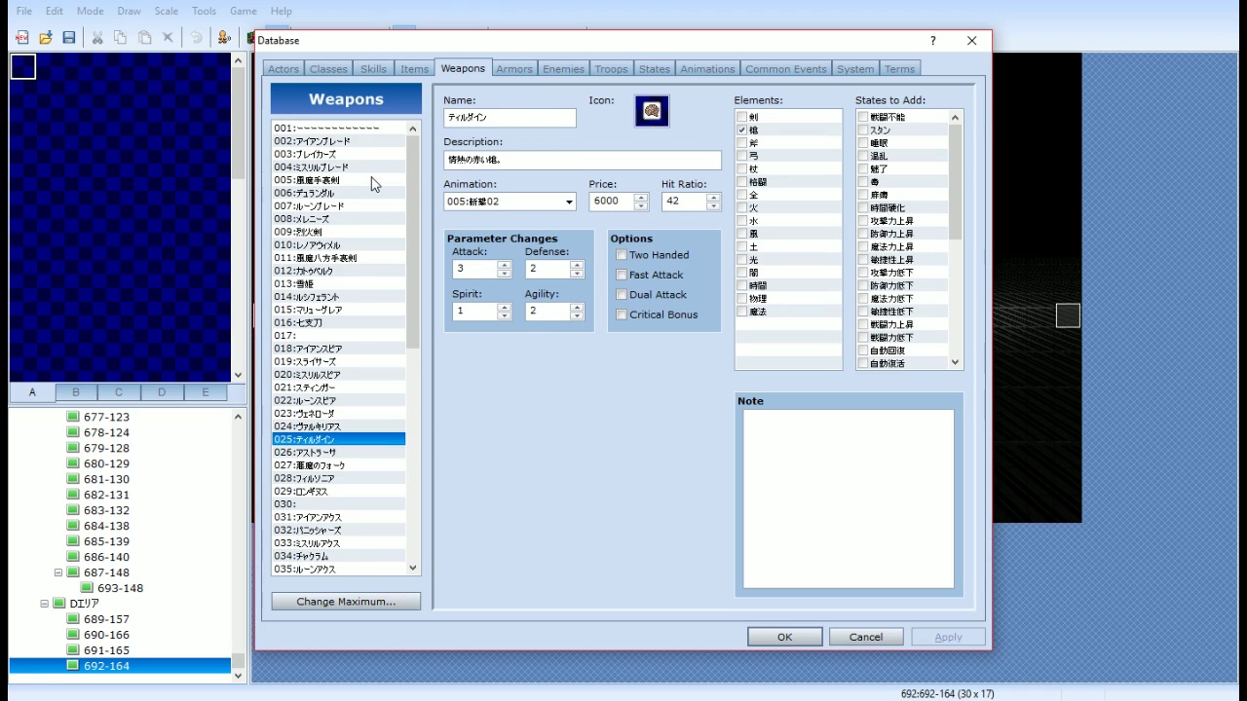
key(Down)
key(Down)
key(Down)
key(Down)
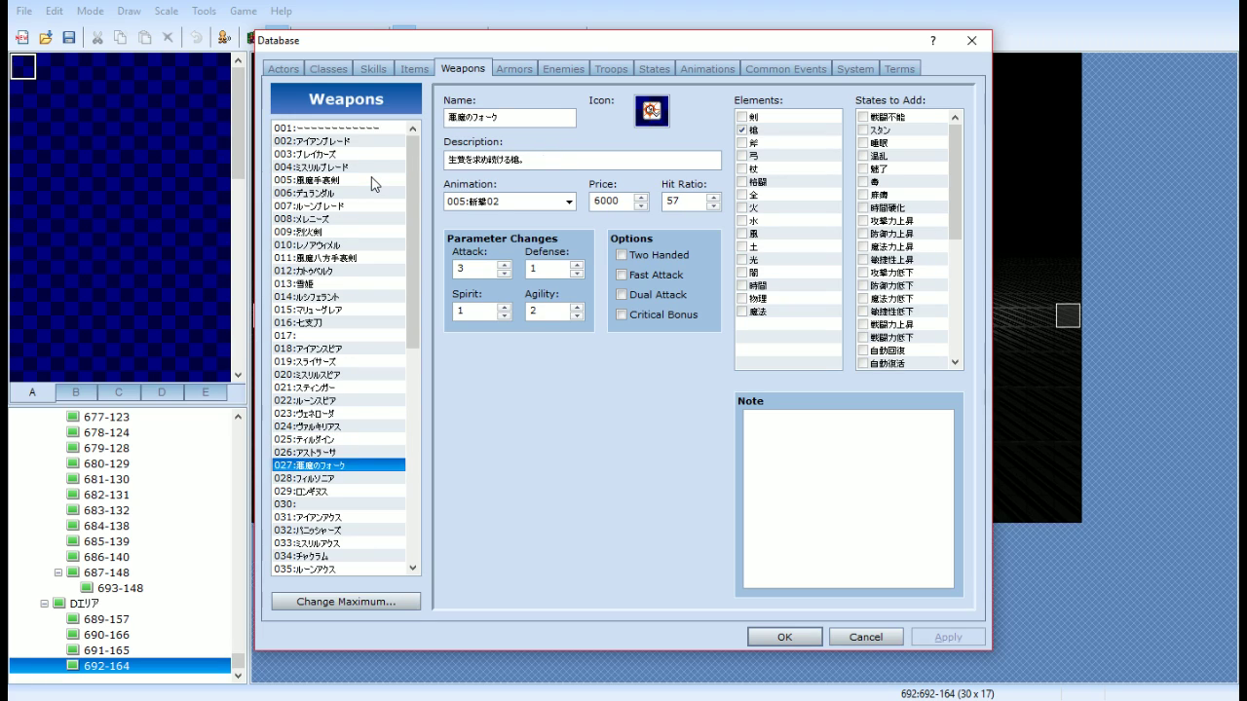
key(Down)
key(Down)
key(Down)
key(Down)
key(Down)
key(Down)
key(Down)
key(Down)
key(Down)
key(Down)
key(Down)
key(Down)
key(Down)
key(Down)
key(Up)
key(Up)
key(Up)
key(Up)
key(Up)
key(Up)
key(Up)
key(Up)
key(Up)
key(Up)
key(Up)
key(Up)
key(Up)
key(Up)
key(Up)
key(Up)
key(Up)
key(Up)
key(Up)
key(Up)
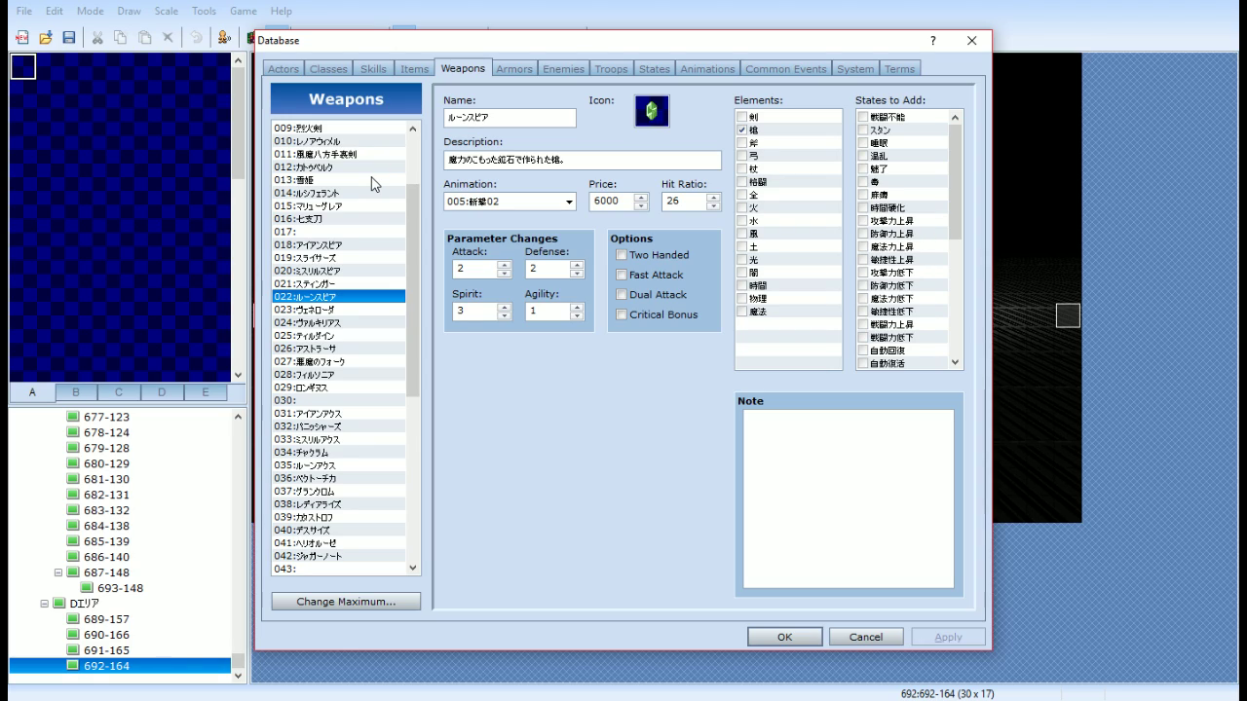
Examine the name and icon of weapon 022, viewing the available icons and closing the icon selection without changing it
double_click(522, 117)
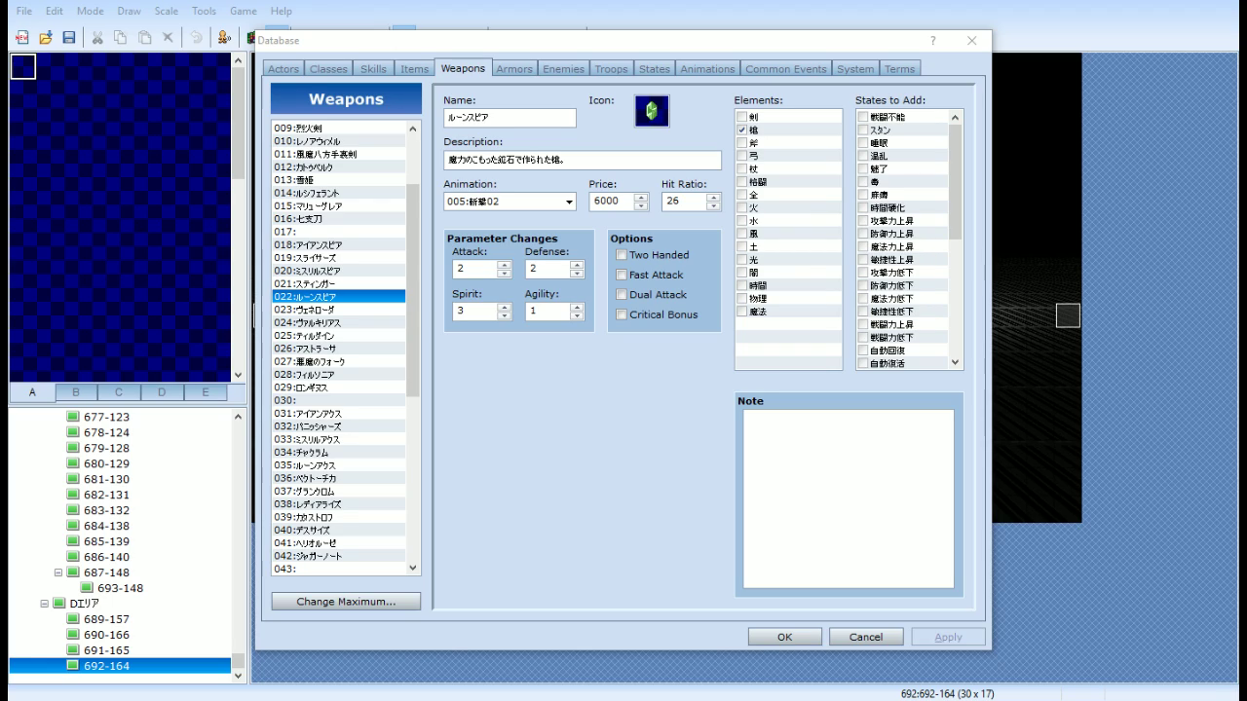
click(466, 139)
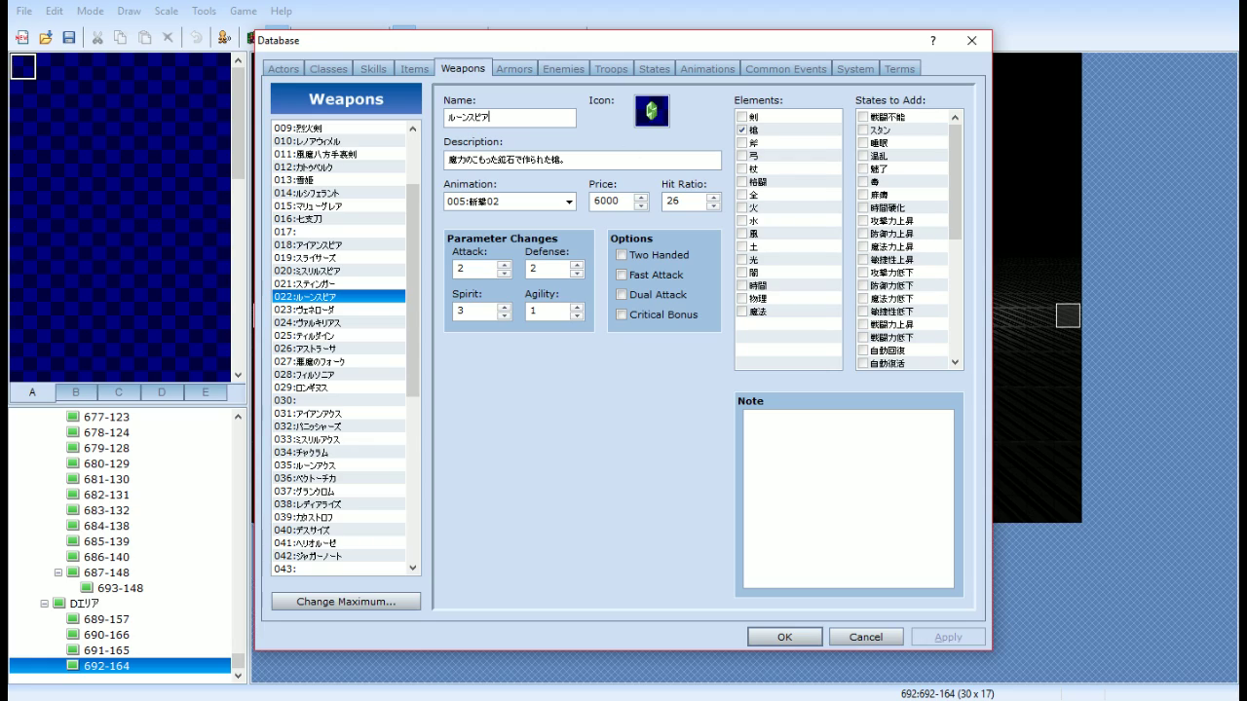
double_click(654, 119)
click(338, 284)
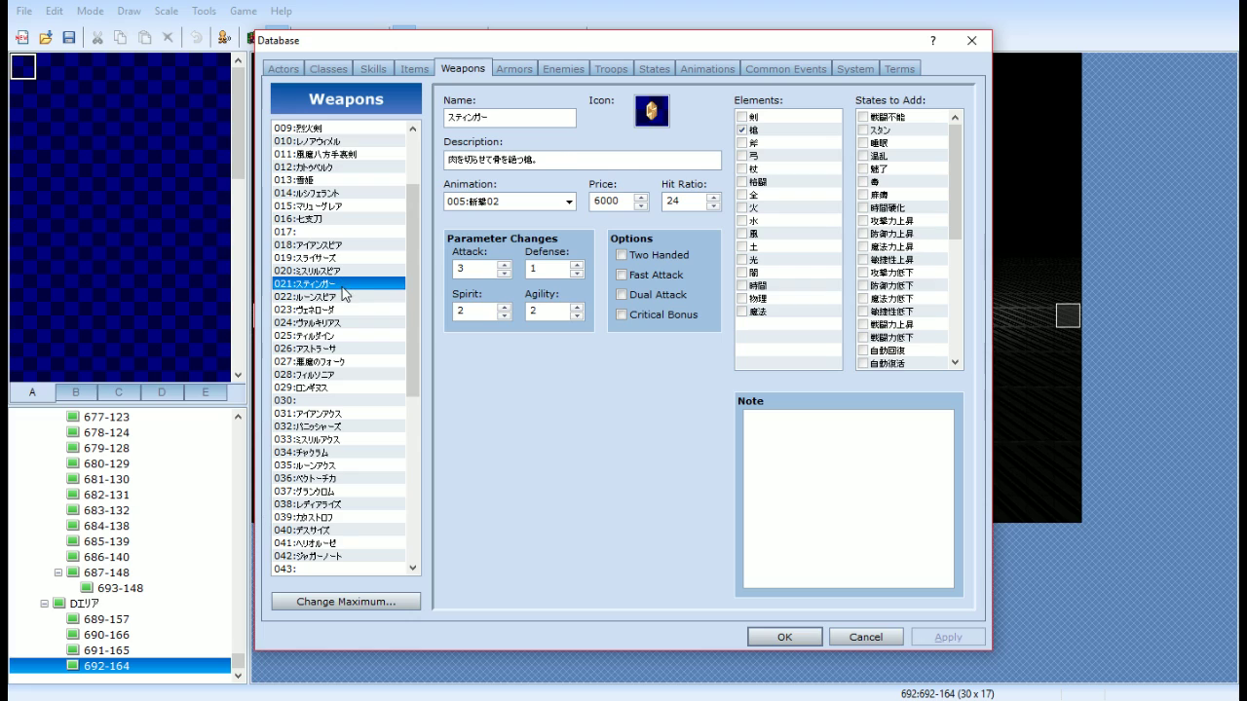
click(346, 297)
double_click(653, 114)
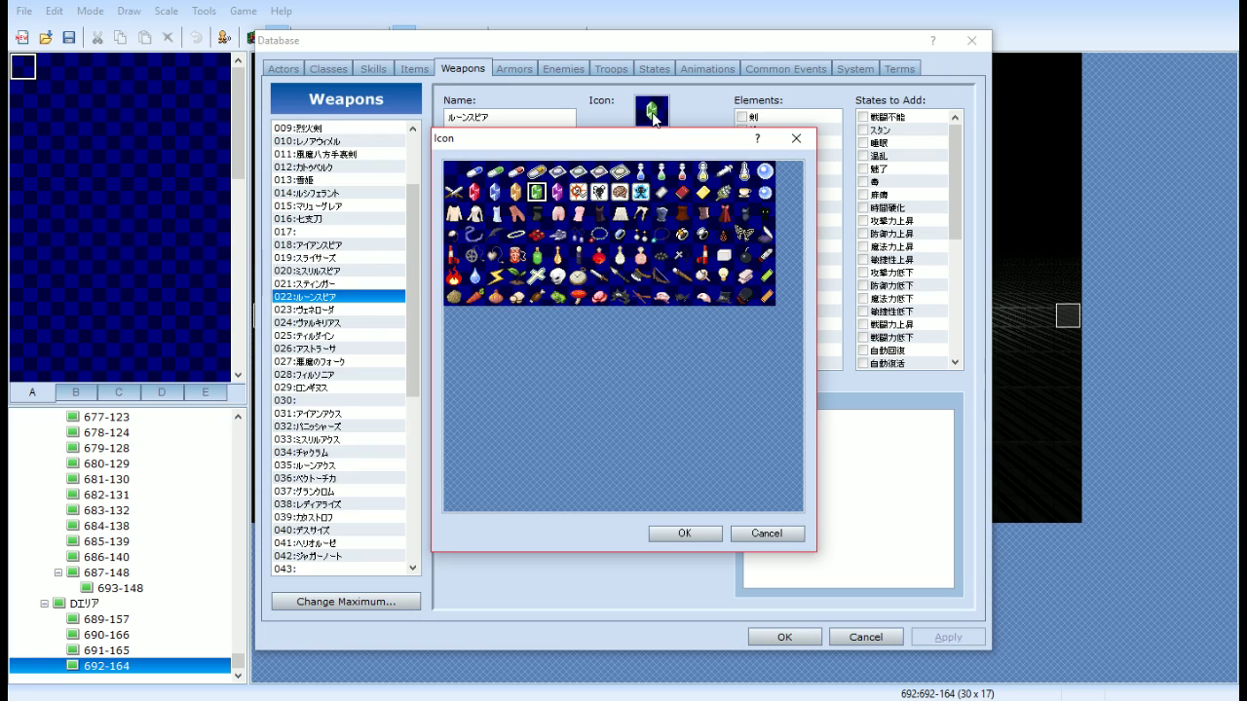
click(795, 139)
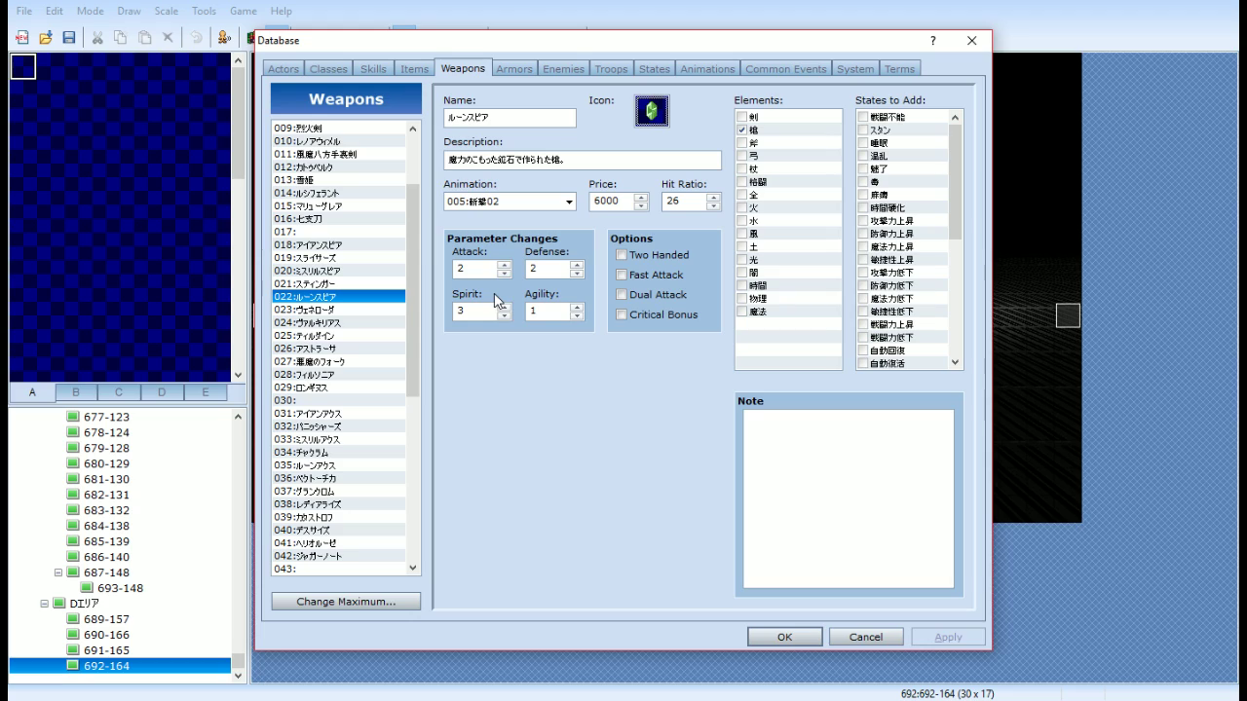
Look through the weapons around entry 022 and back up to entry 001, checking their icons and descriptions
click(354, 322)
click(348, 335)
click(346, 361)
click(333, 323)
click(329, 310)
click(326, 297)
key(Up)
key(Up)
key(Up)
key(Up)
key(Up)
key(Up)
key(Up)
key(Up)
key(Up)
key(Up)
key(Up)
key(Up)
key(Up)
key(Up)
key(Up)
key(Up)
key(Up)
key(Up)
key(Up)
key(Up)
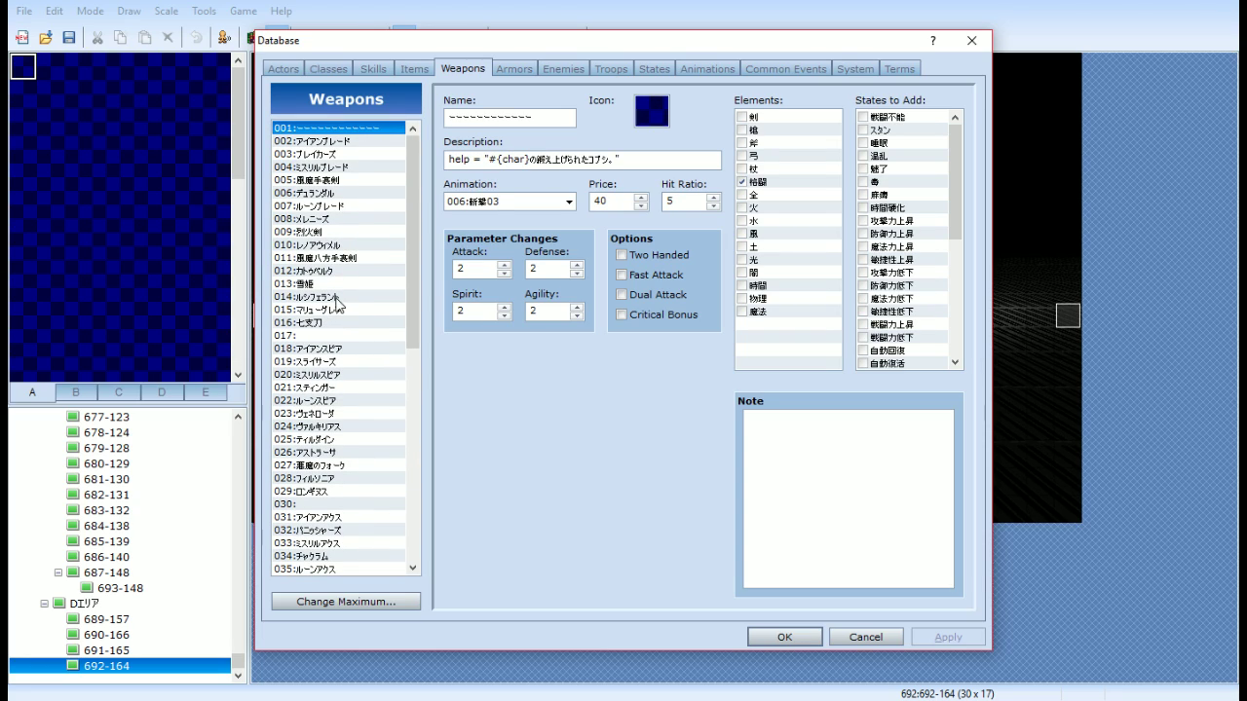
Examine weapon 001's description, selecting the Japanese part of the help text that follows #{char}
click(608, 156)
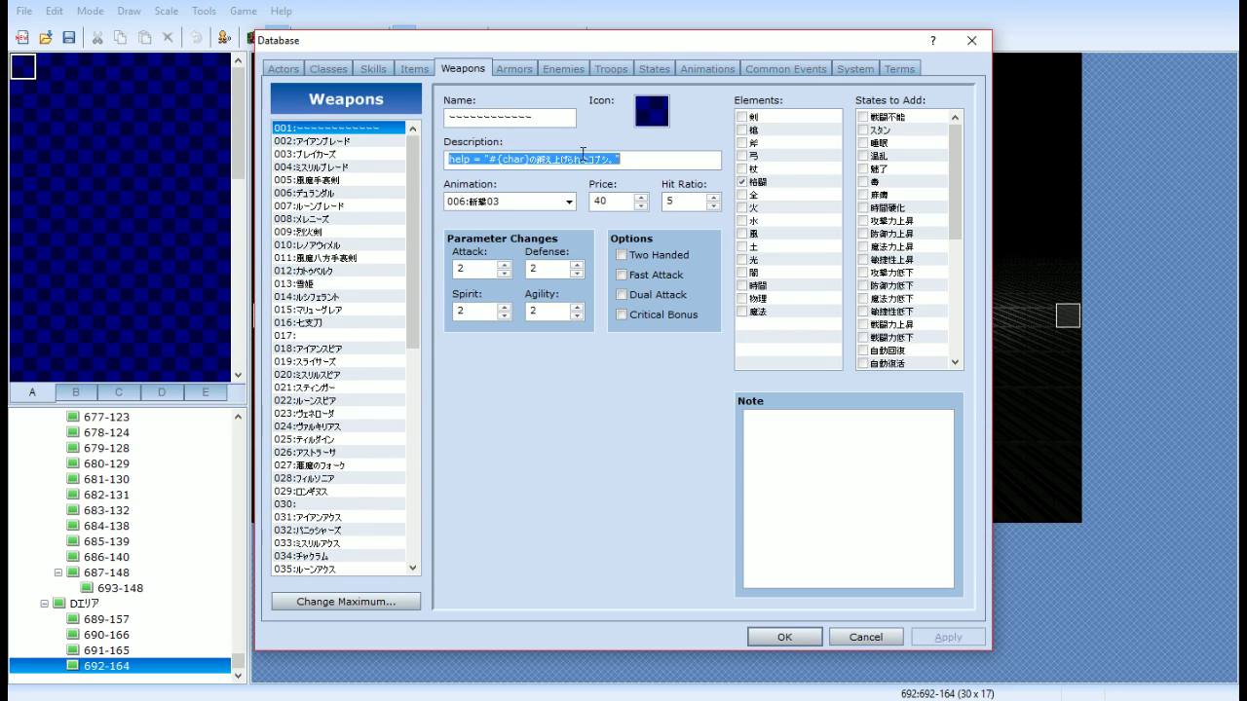
click(557, 156)
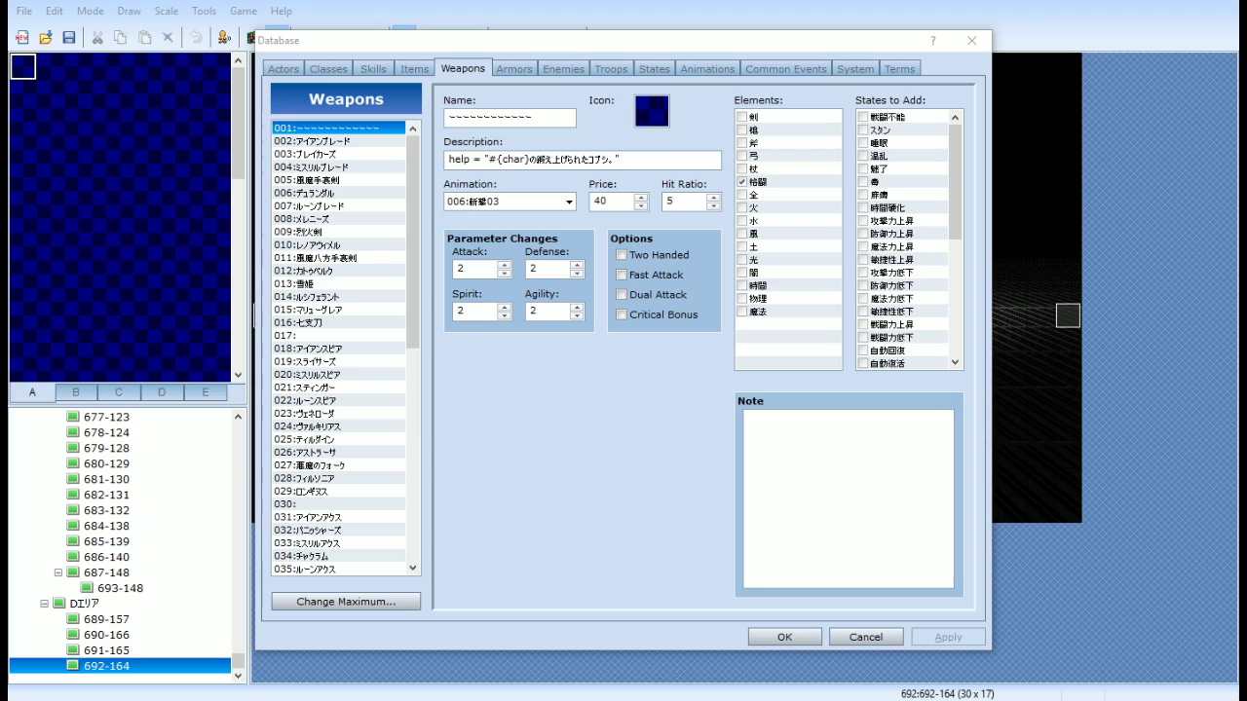
click(612, 162)
key(Delete)
click(616, 159)
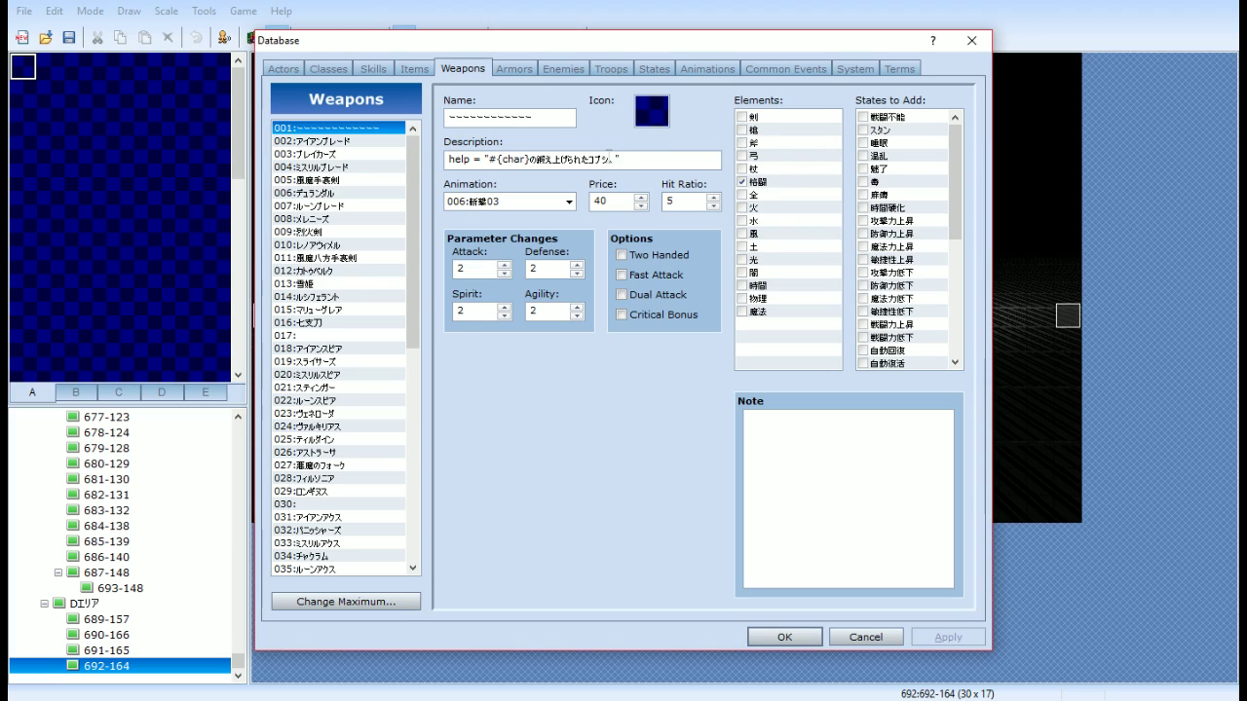
mouse_move(606, 156)
mouse_down()
mouse_move(534, 158)
mouse_move(606, 161)
mouse_up()
click(533, 159)
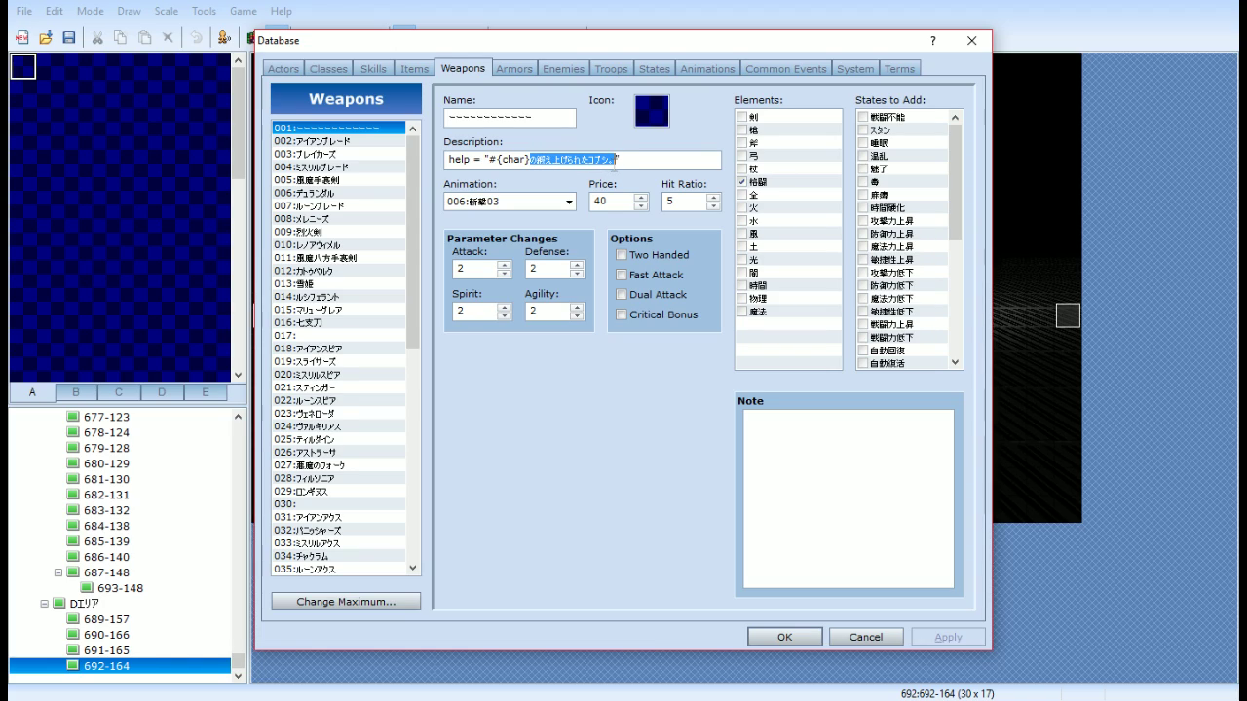
key(alt+Tab)
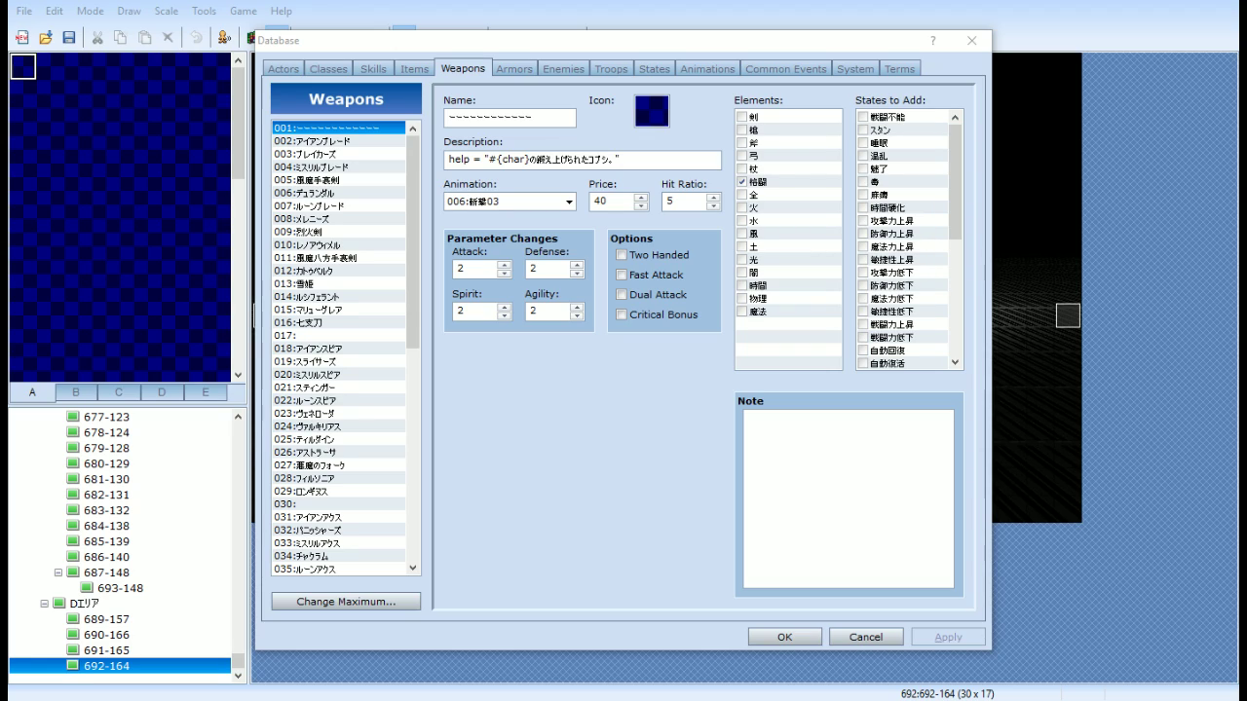
click(481, 156)
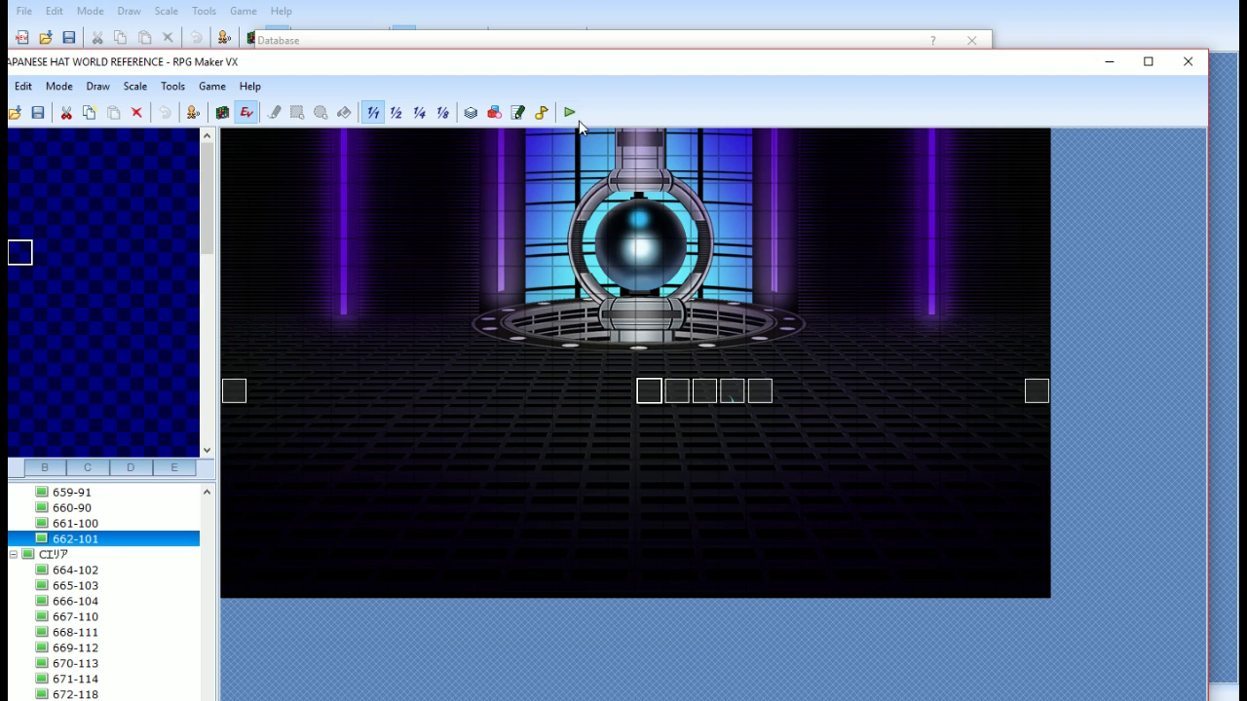
Playtest the JAPANESE HAT WORLD REFERENCE project from a saved game and open the in-game main menu
click(569, 112)
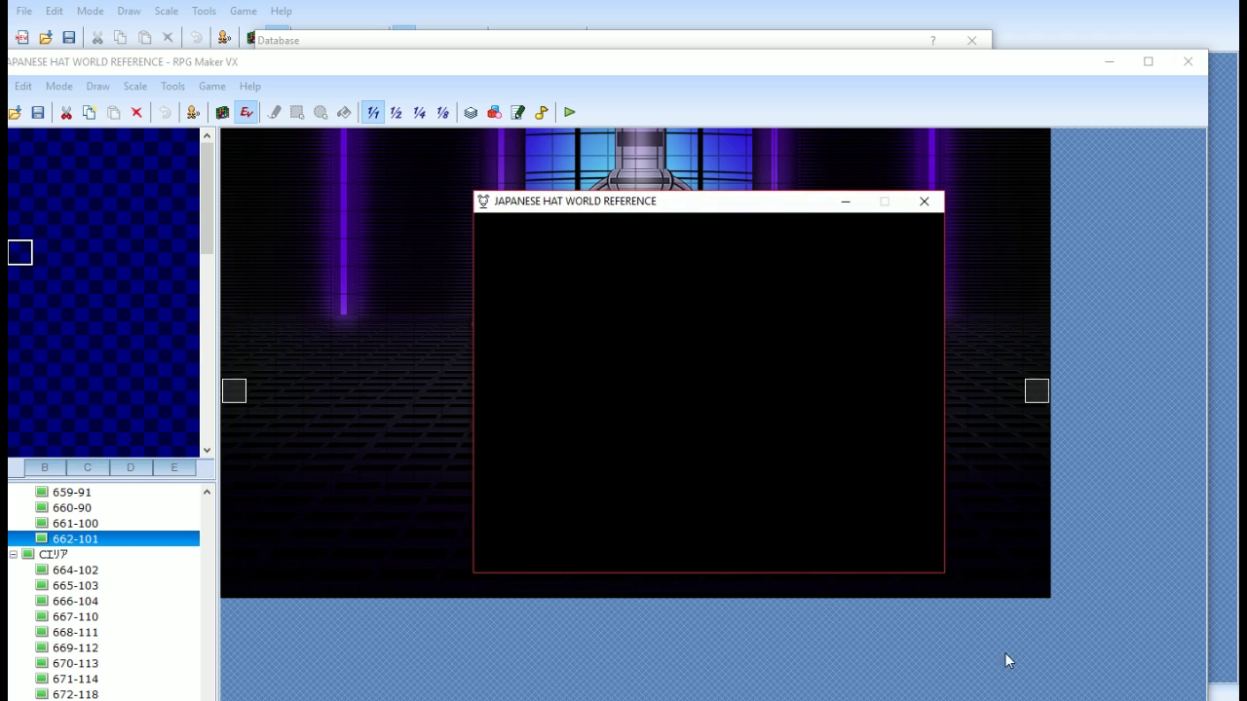
key(Return)
key(Return)
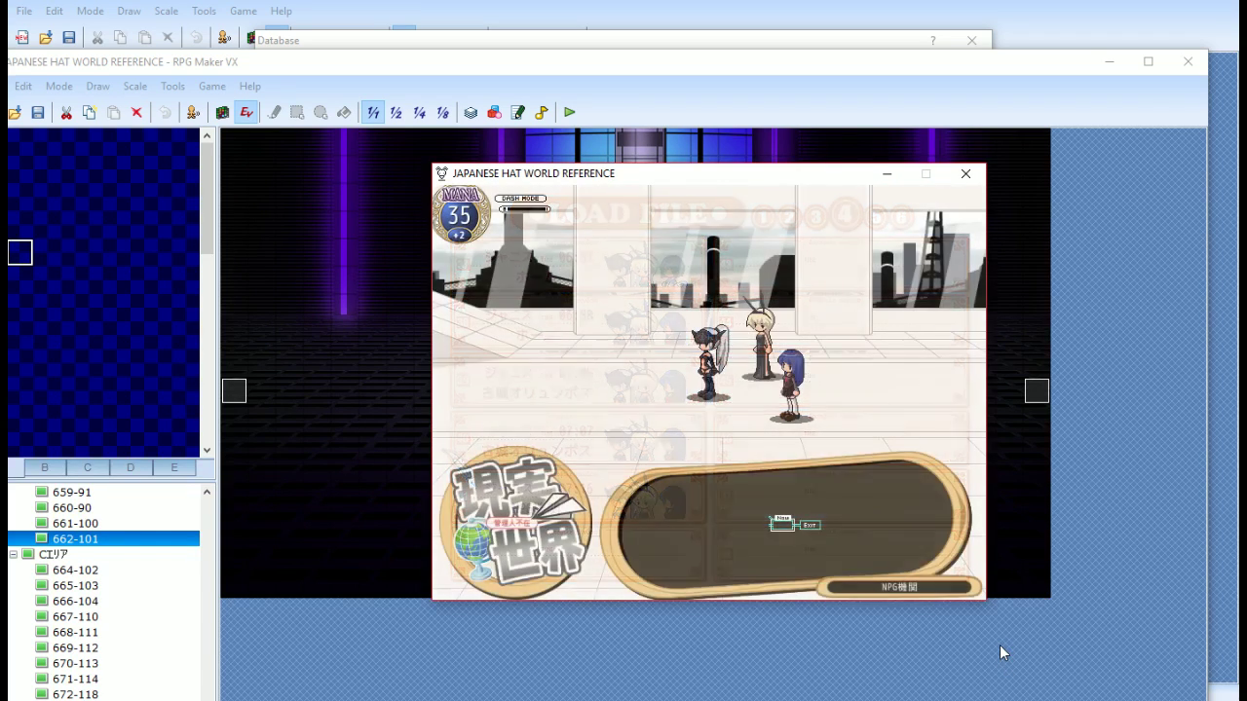
key(Down)
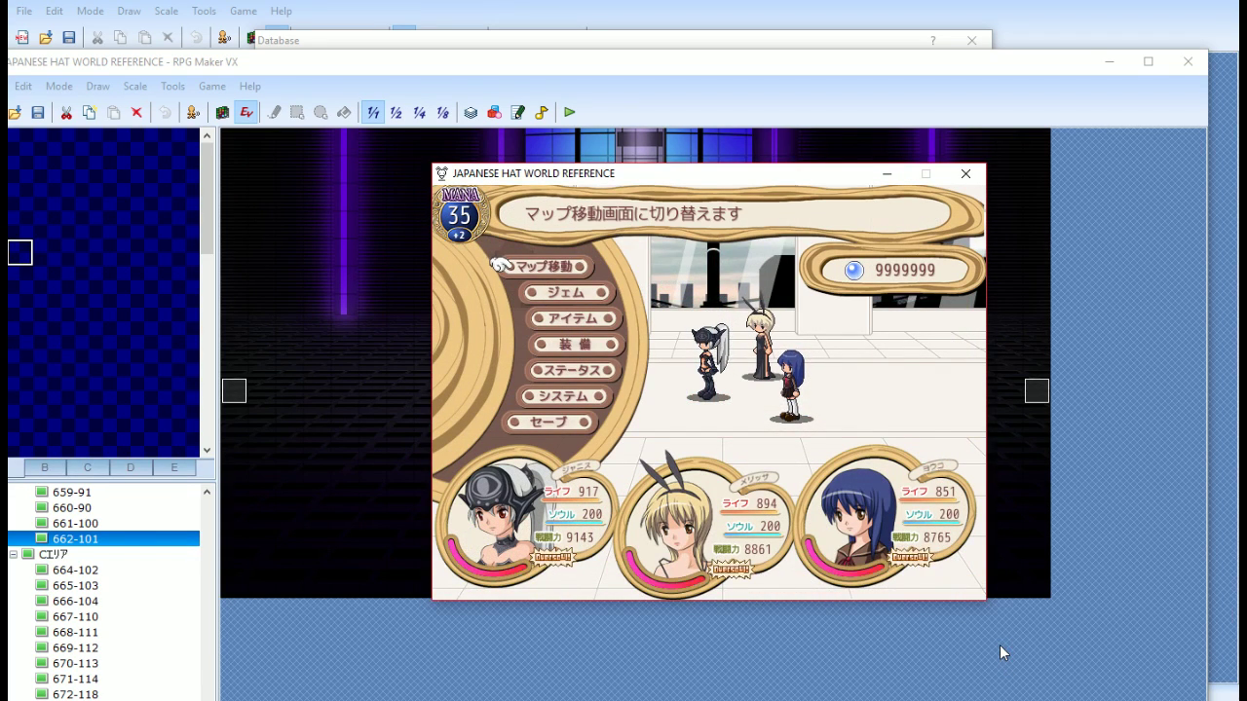
View the party members' status screens in the Japanese reference game to examine their equipment and weapon names, and return to the main menu
key(Down)
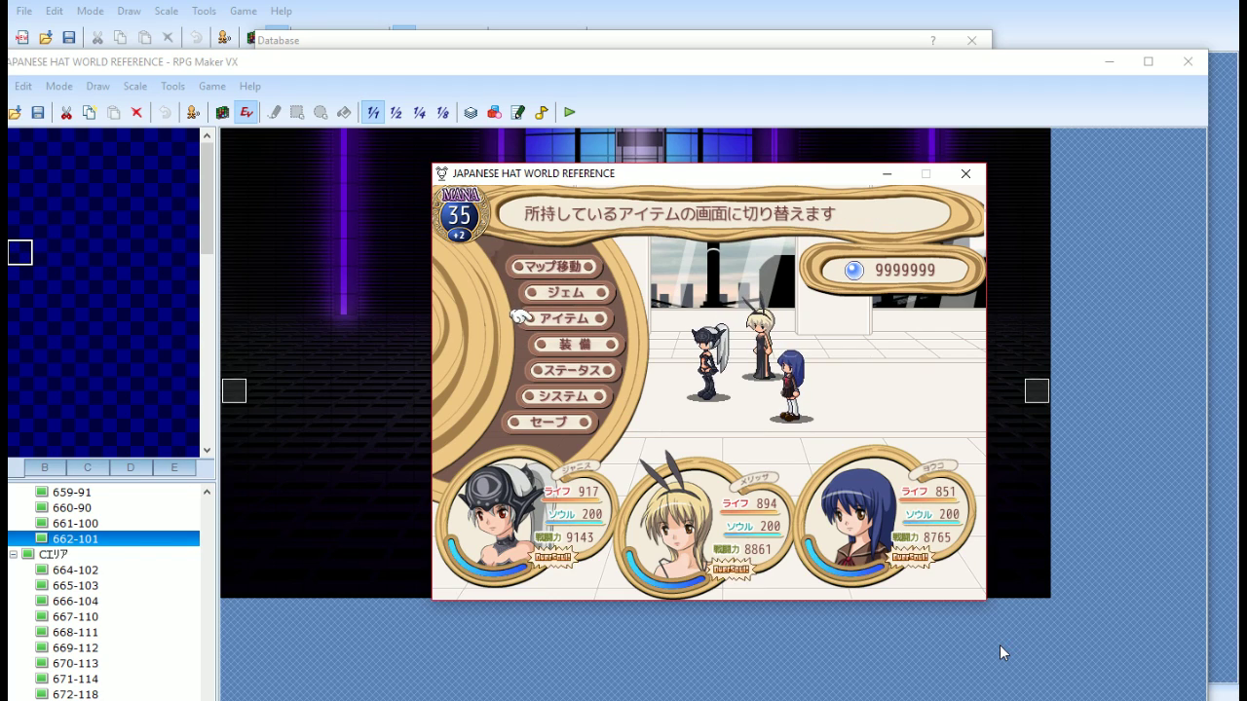
key(Down)
key(Down)
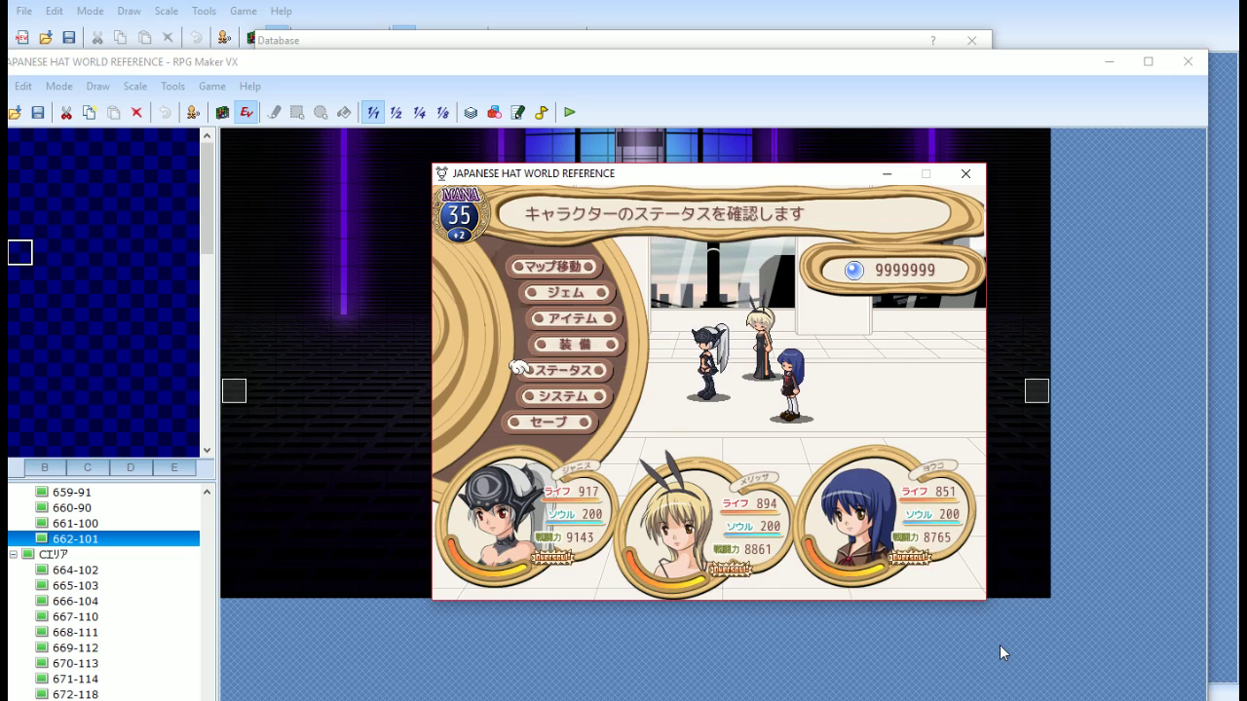
key(Return)
key(Right)
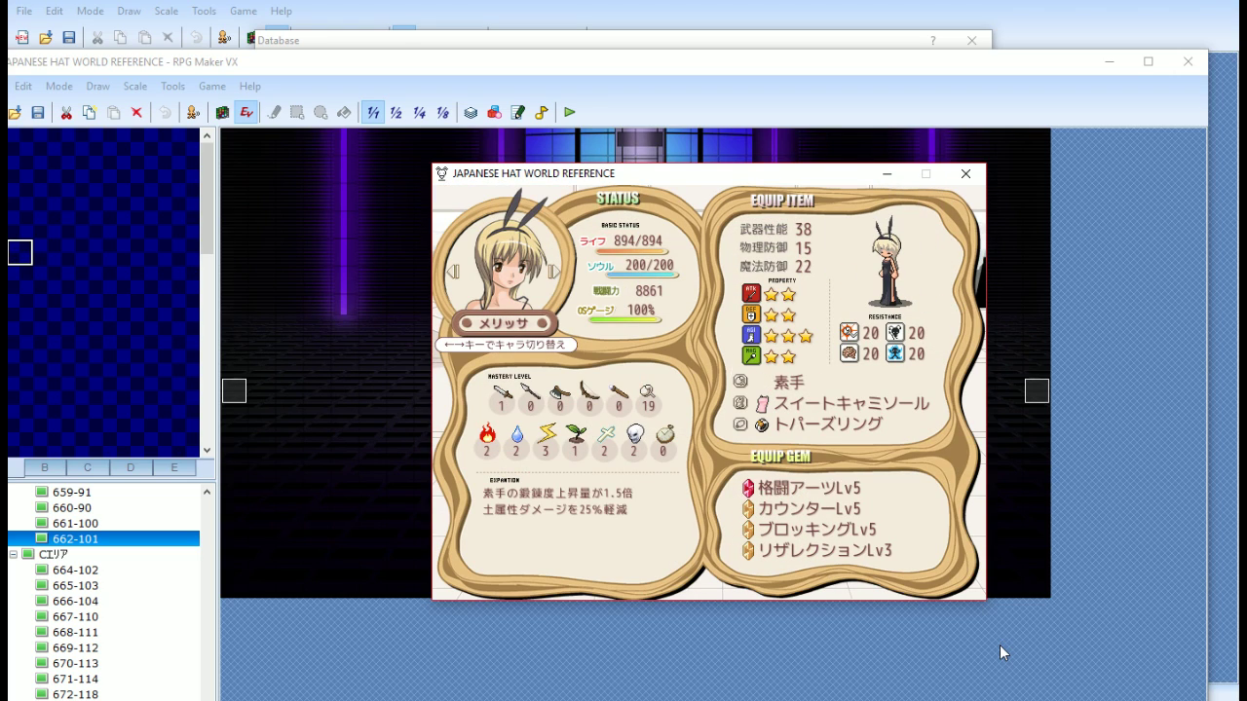
key(Right)
key(Left)
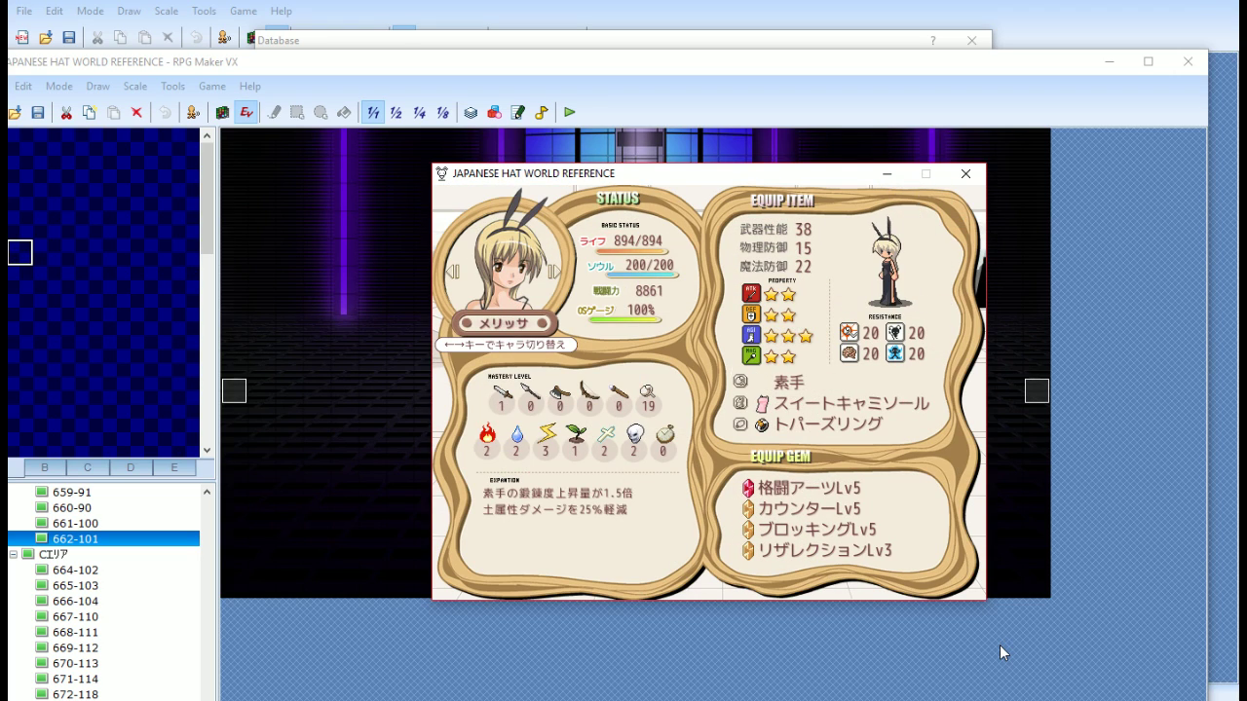
key(Left)
key(Escape)
key(Down)
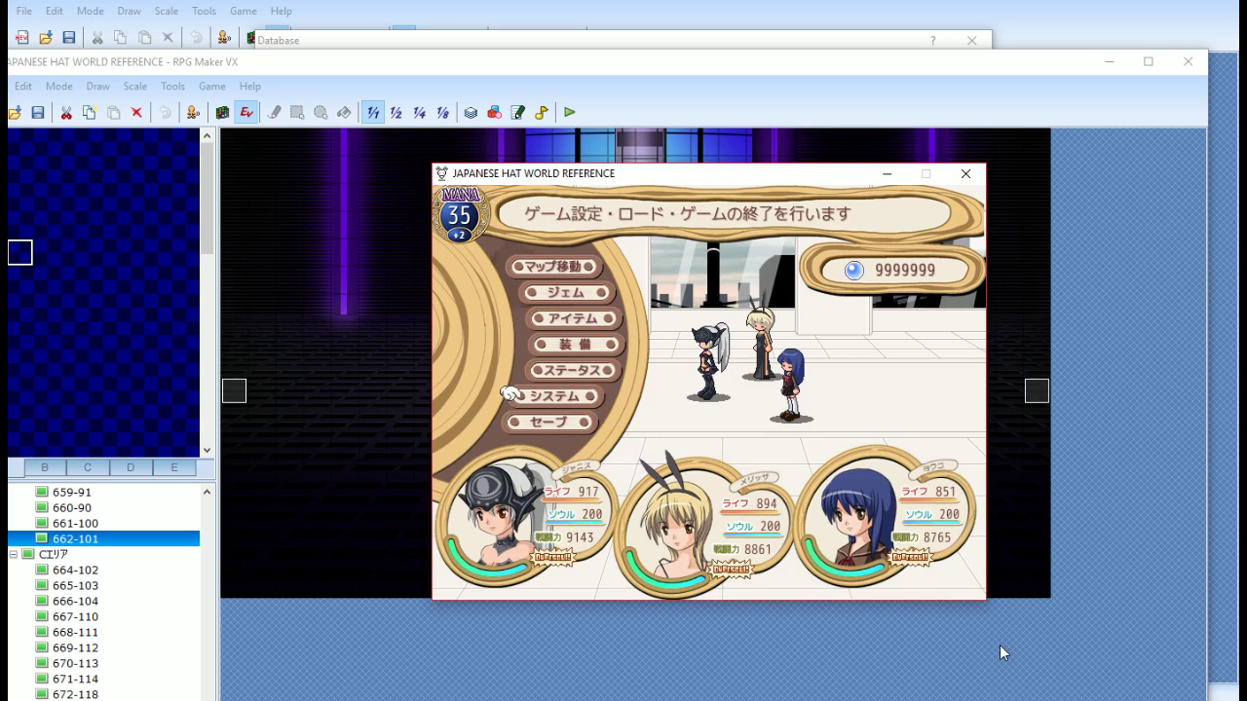
Travel to the home map in the Japanese reference game and view the party setup screen with the members' equipment
key(Down)
key(Down)
key(Return)
key(Return)
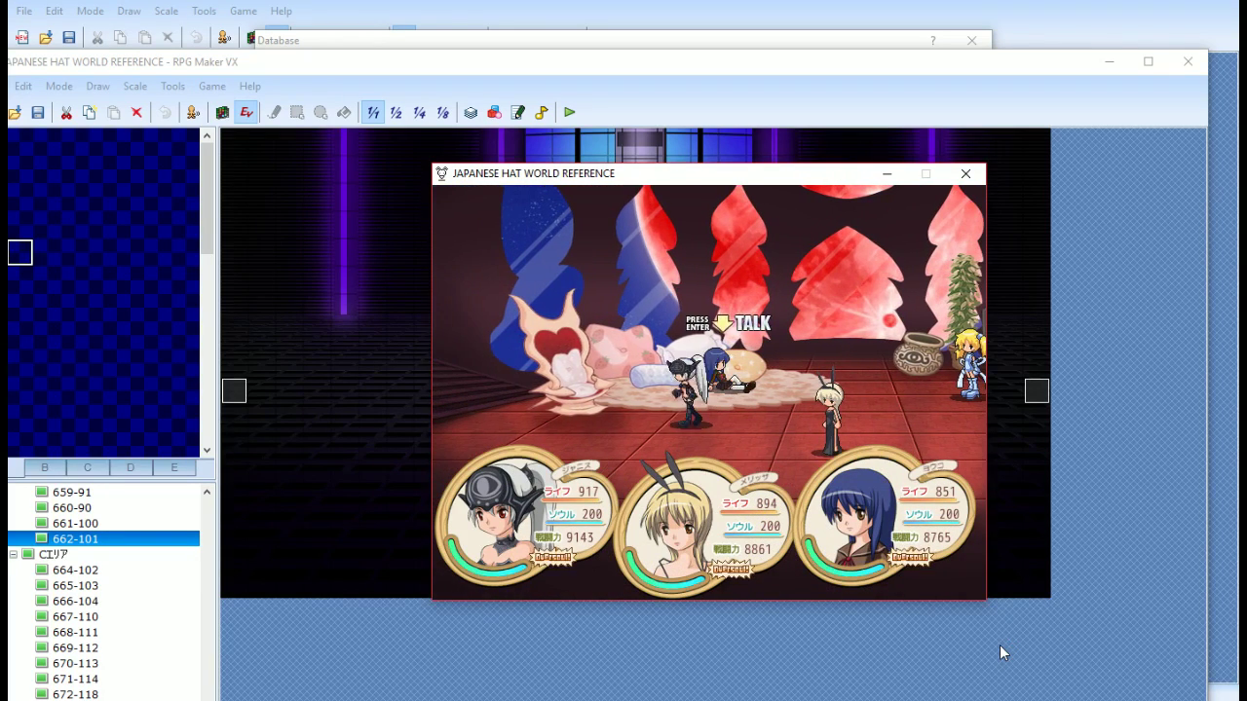
key(Escape)
key(Down)
key(Up)
key(Return)
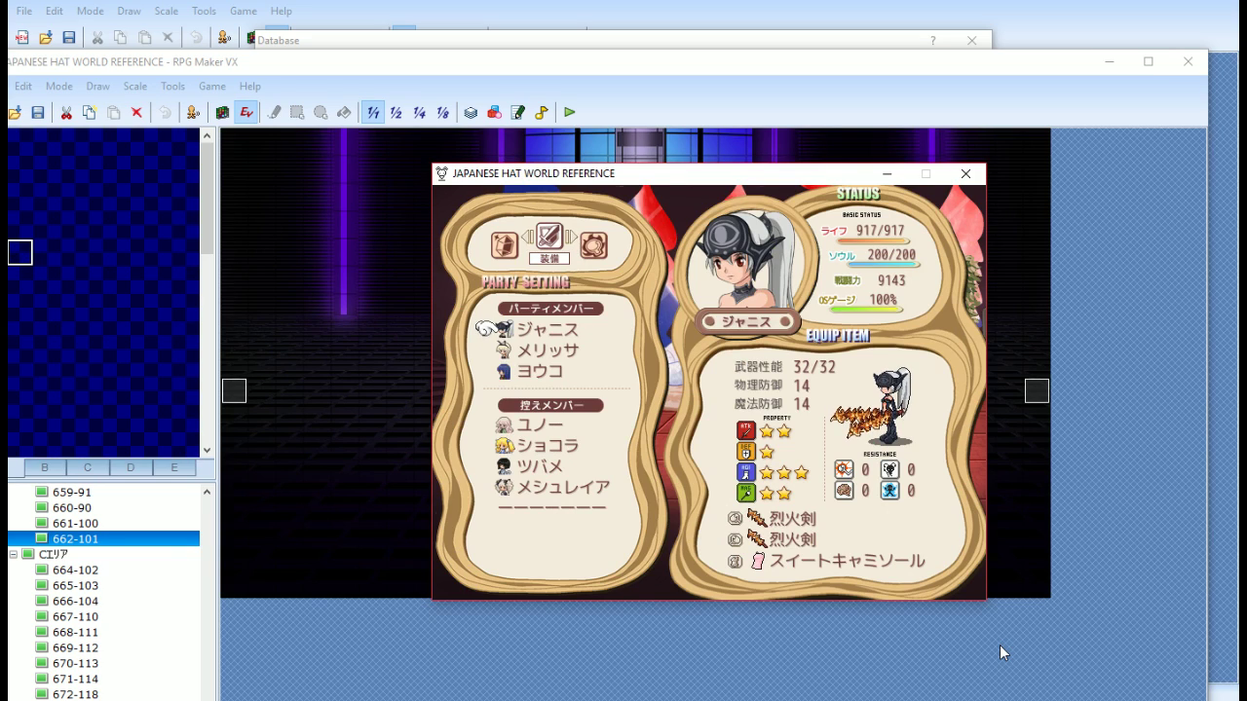
key(Escape)
key(Right)
key(Left)
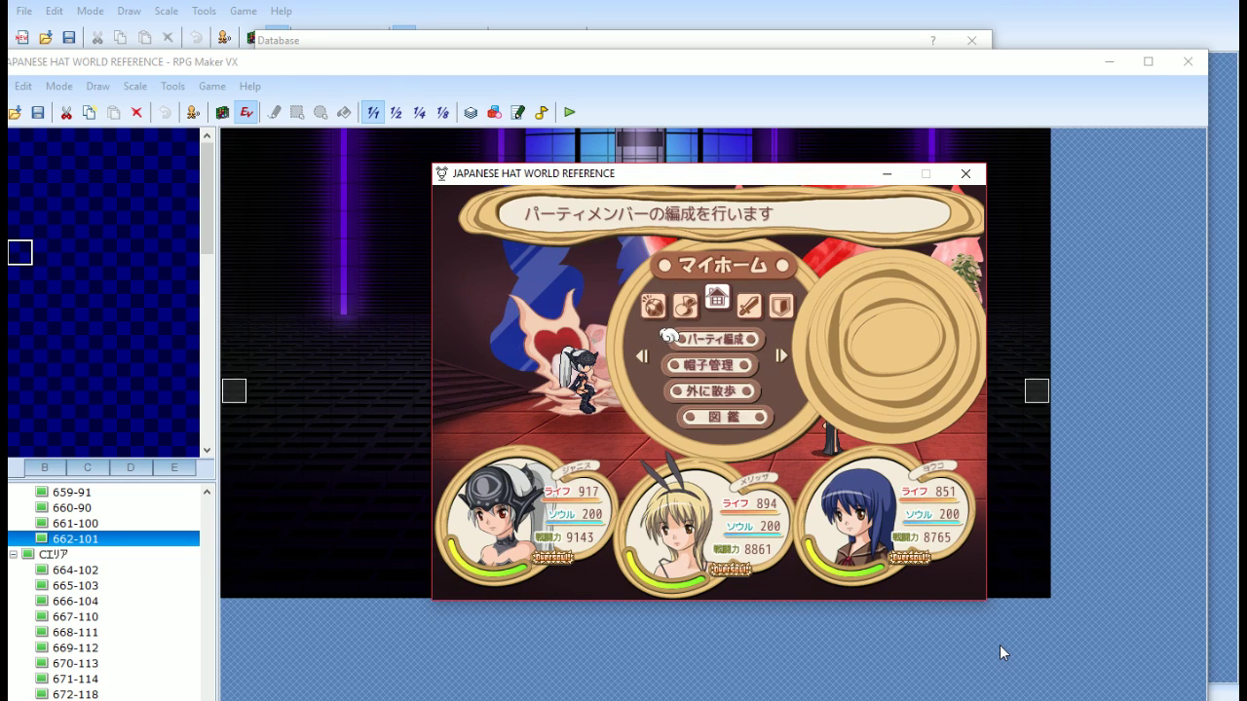
Examine the 素手 weapon's help text on the second party member's equipment screen, and close the playtest to return to the weapons database
key(Escape)
key(Down)
key(Down)
key(Down)
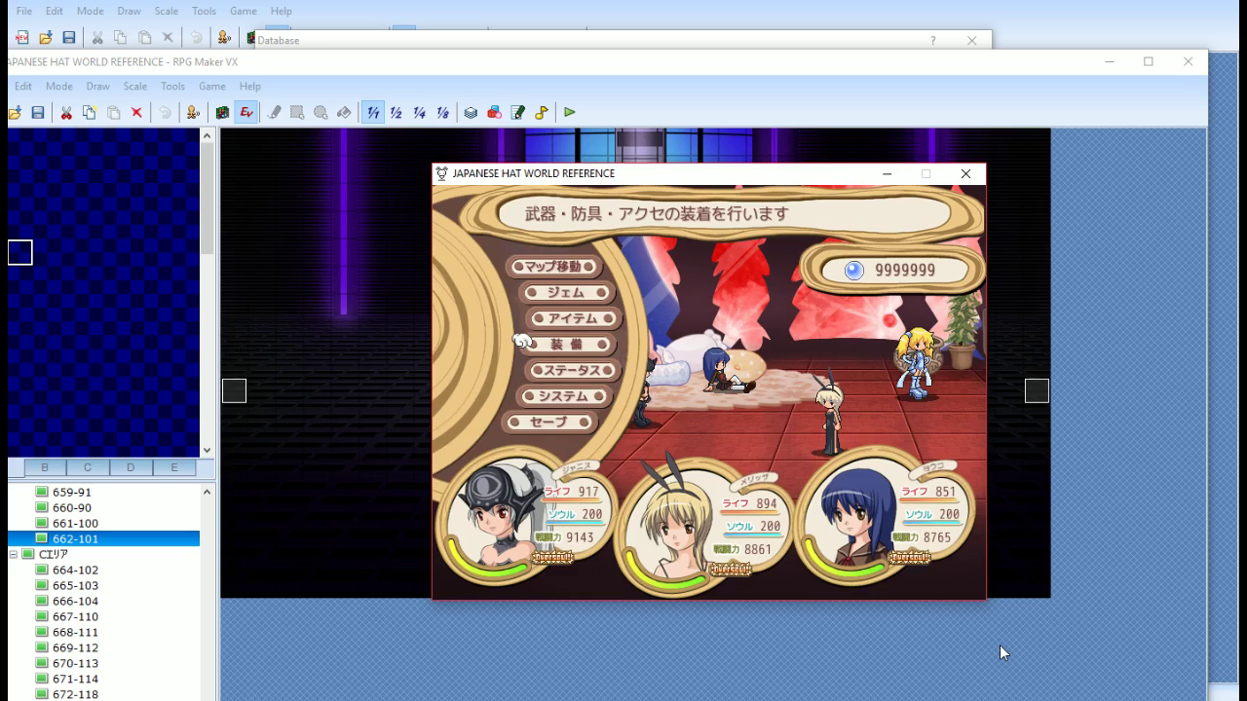
key(Return)
key(Right)
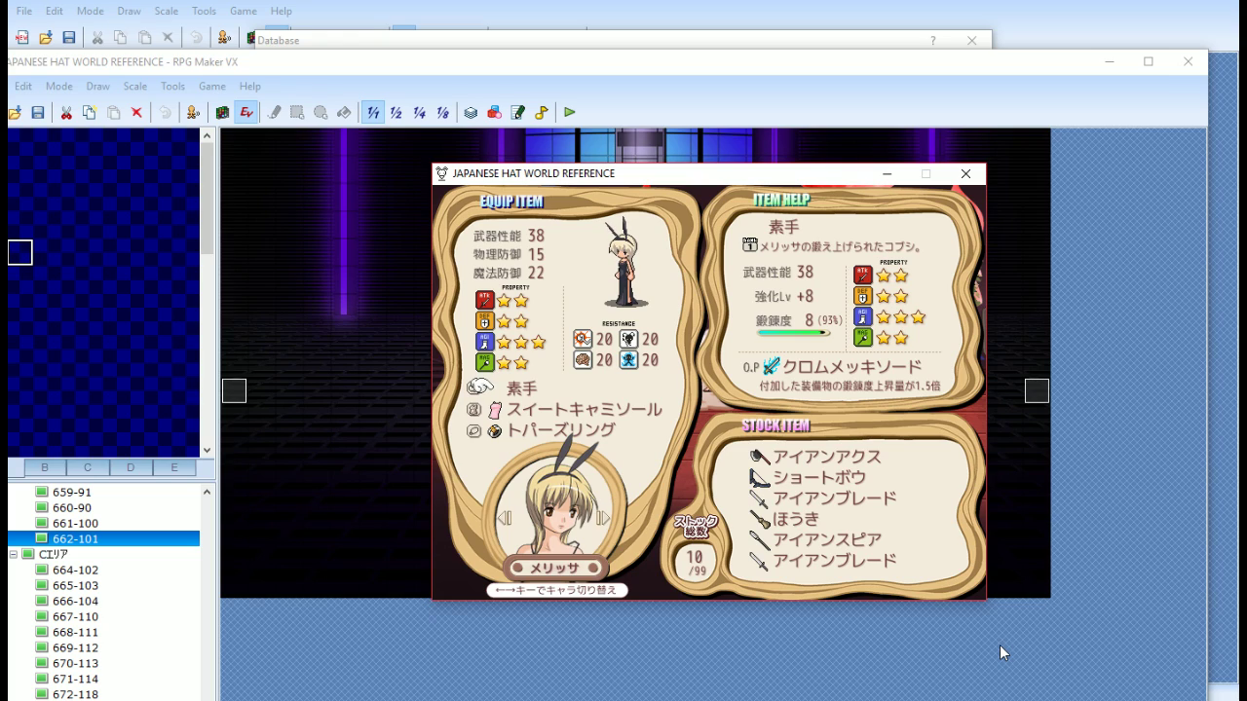
key(Down)
key(Up)
key(Up)
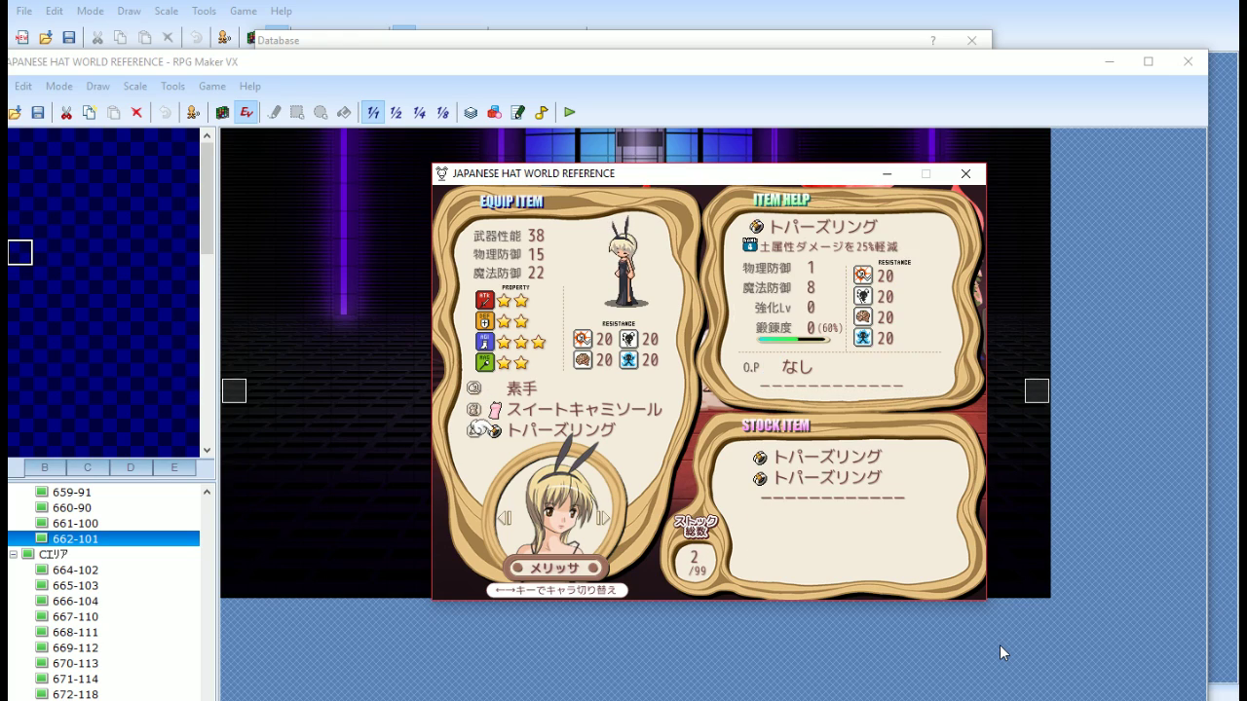
key(Down)
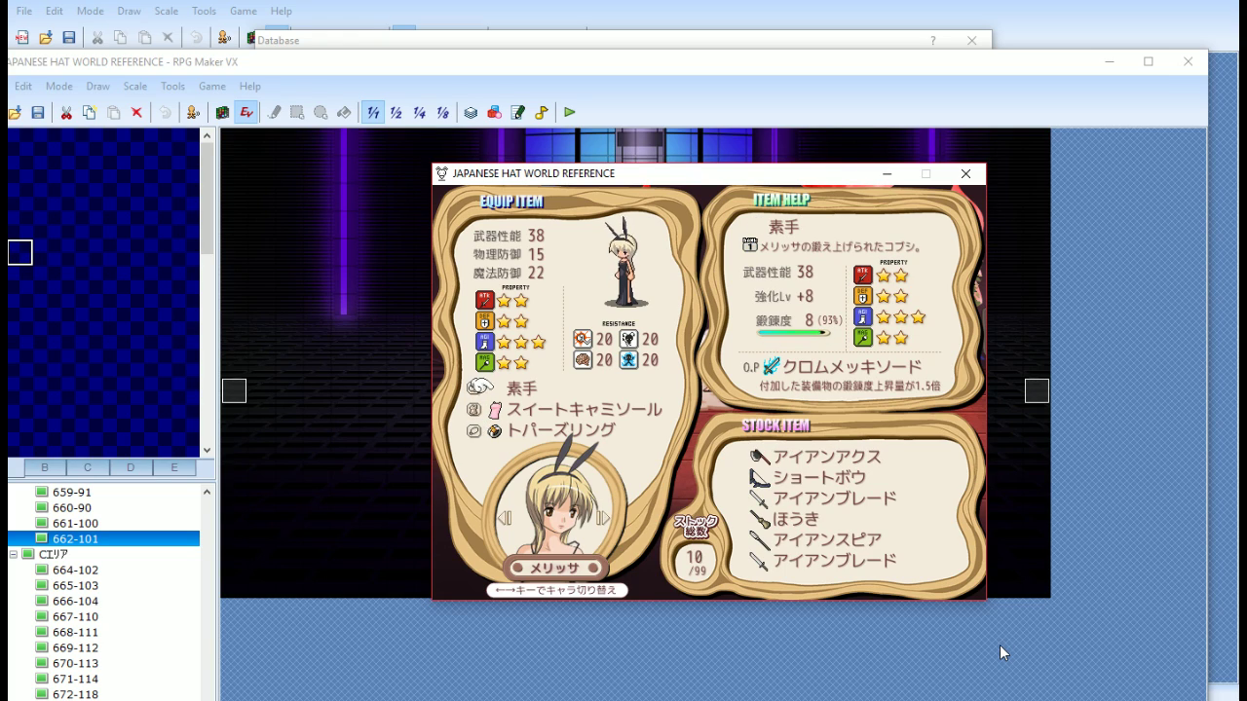
click(967, 176)
click(716, 40)
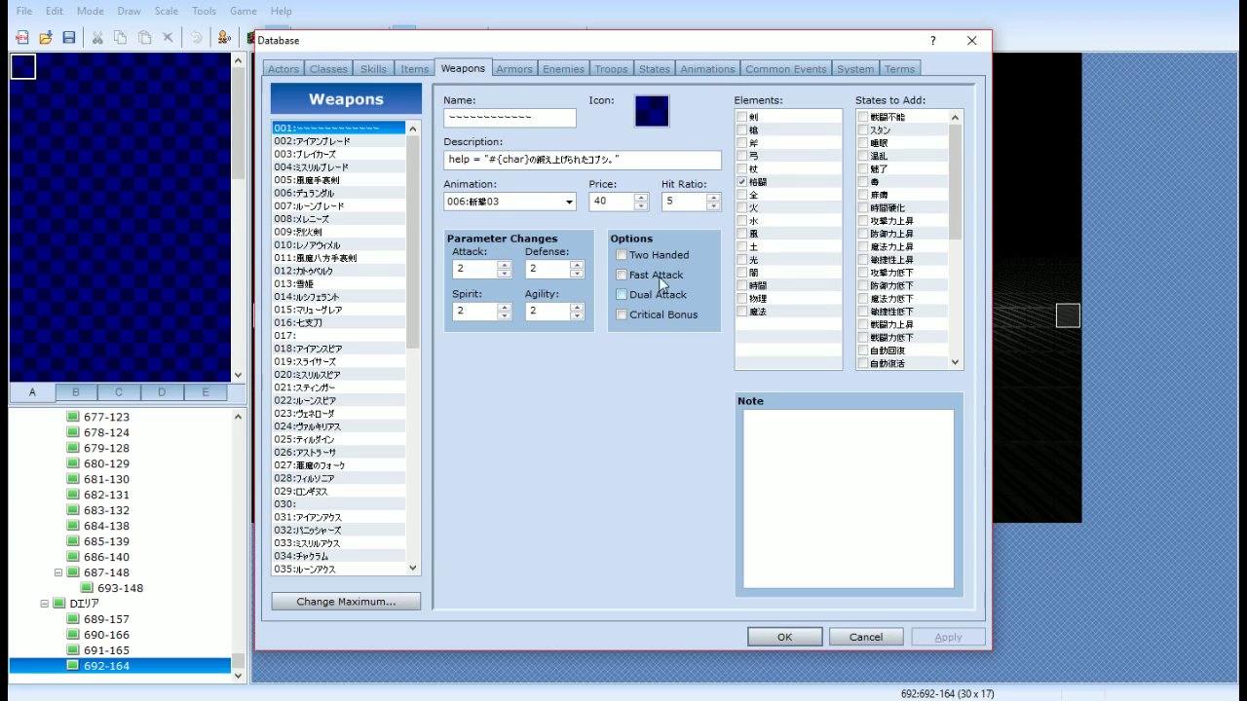
Translate weapon 001's description so it reads help = "#{char}'s hardened fists."
drag(529, 158, 615, 159)
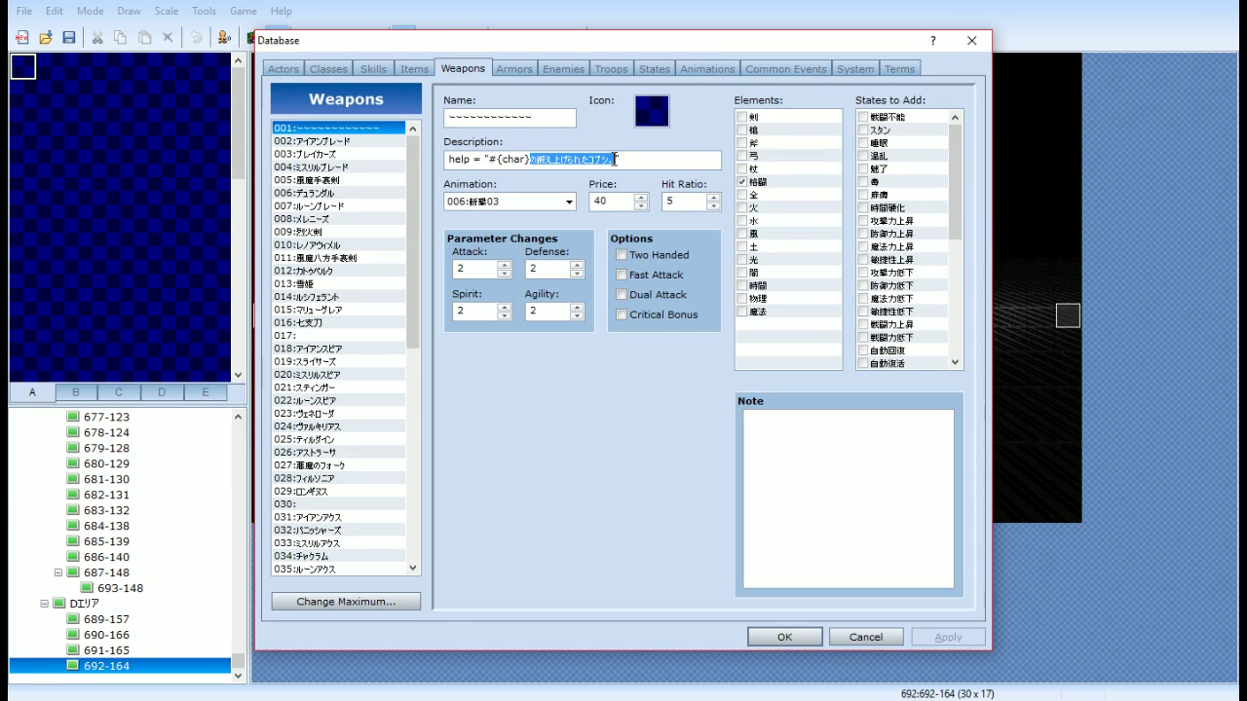
key(BackSpace)
text('s)
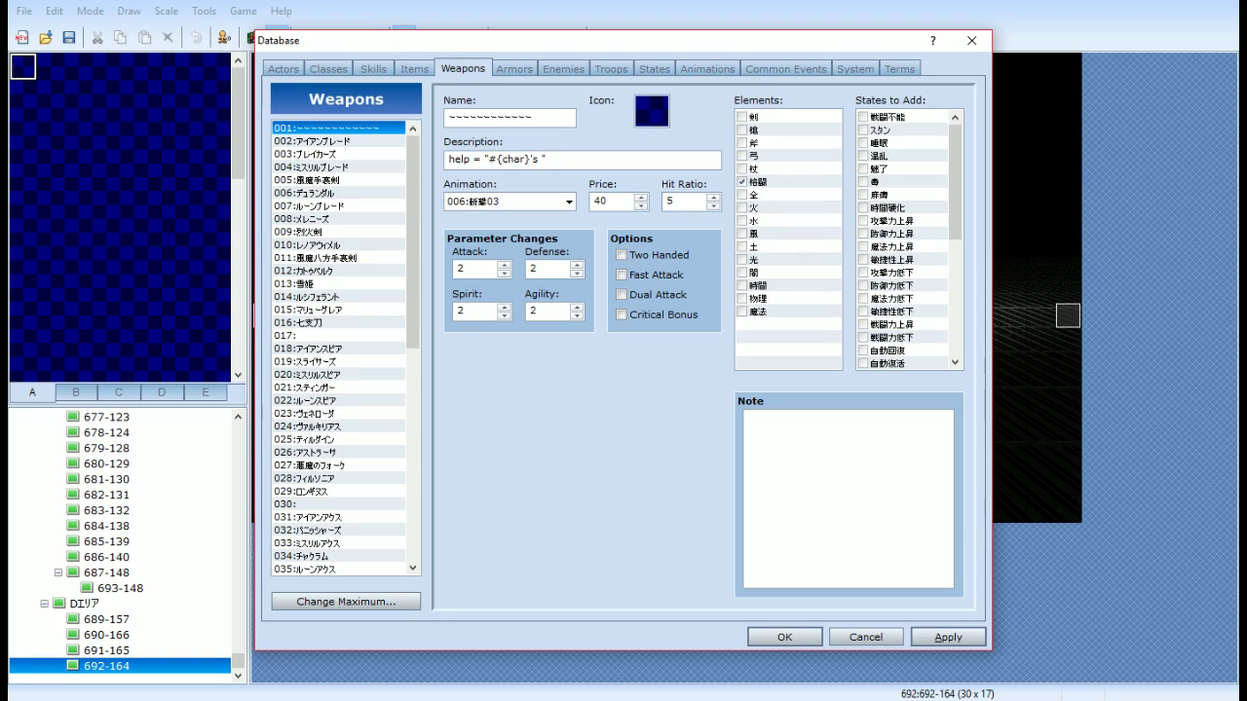
key(alt+Tab)
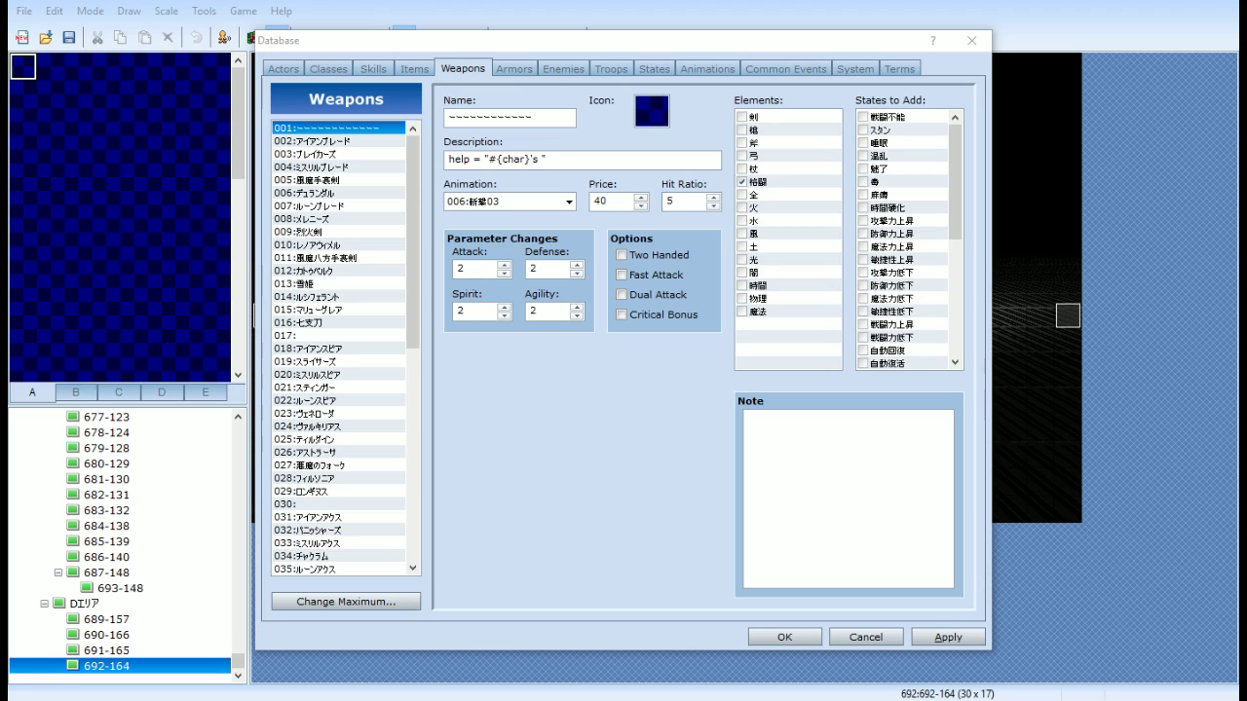
click(542, 158)
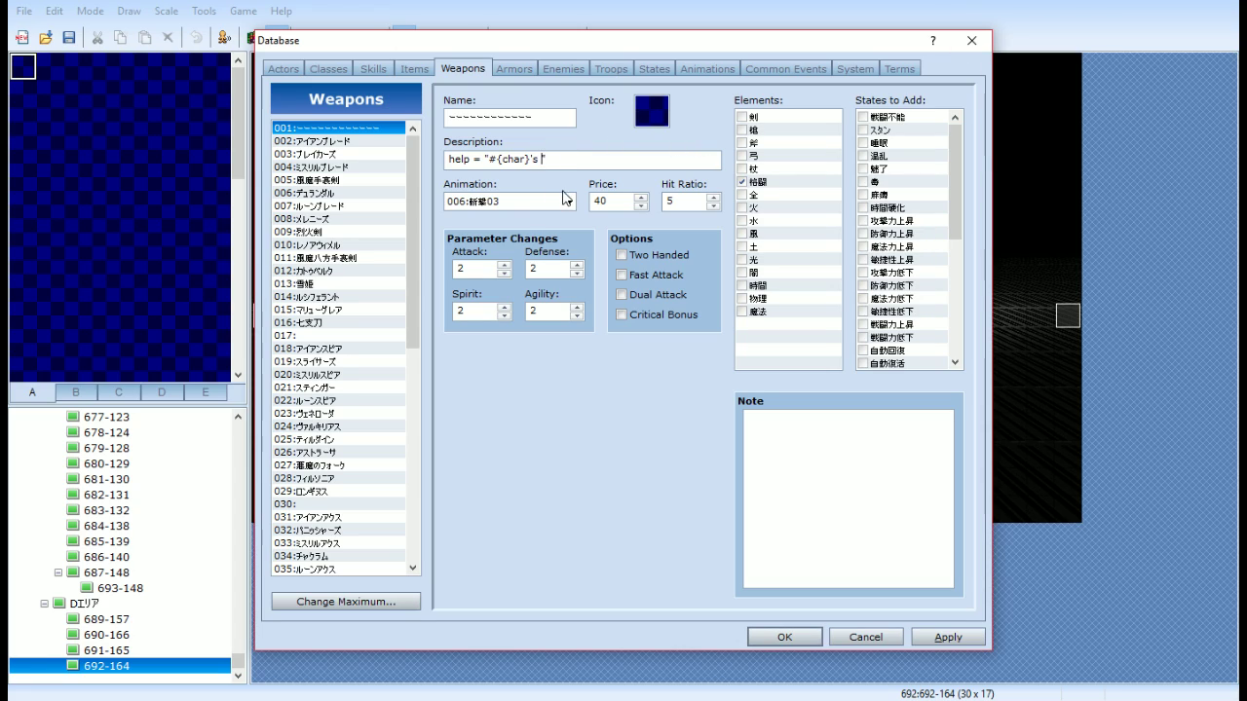
text(hardened fists.)
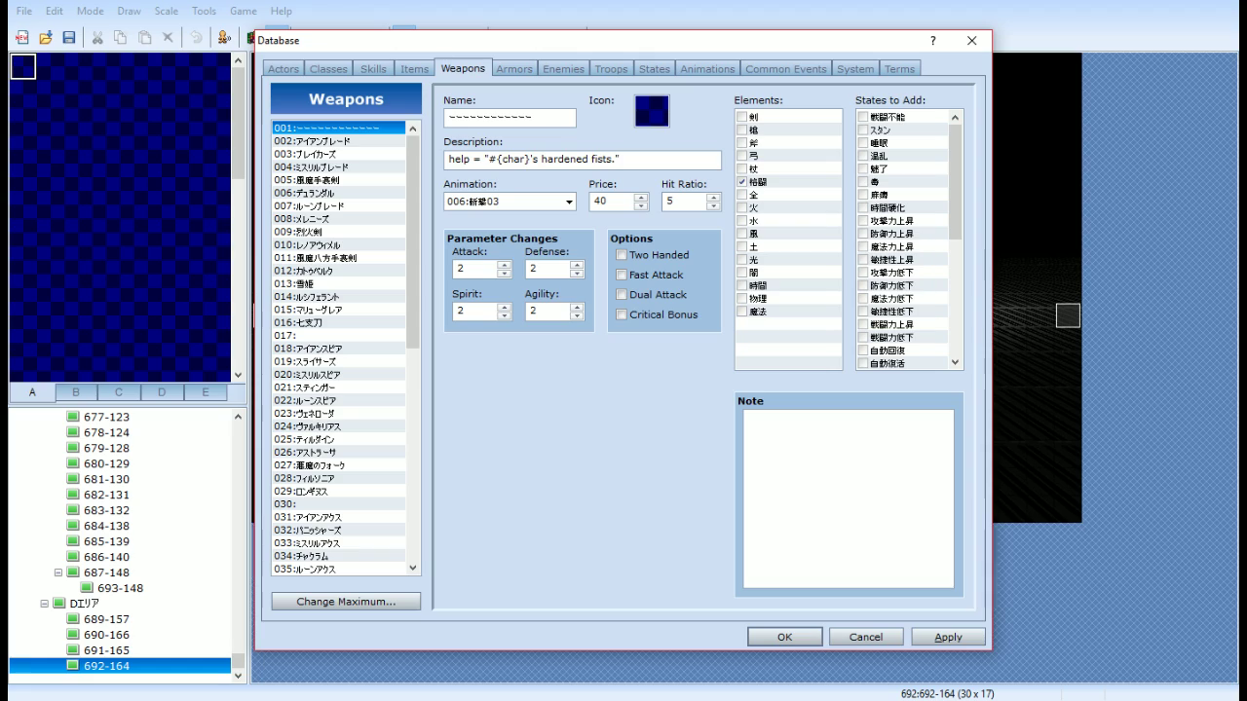
text(")
Rename weapon 002 as Ion Blade
click(362, 142)
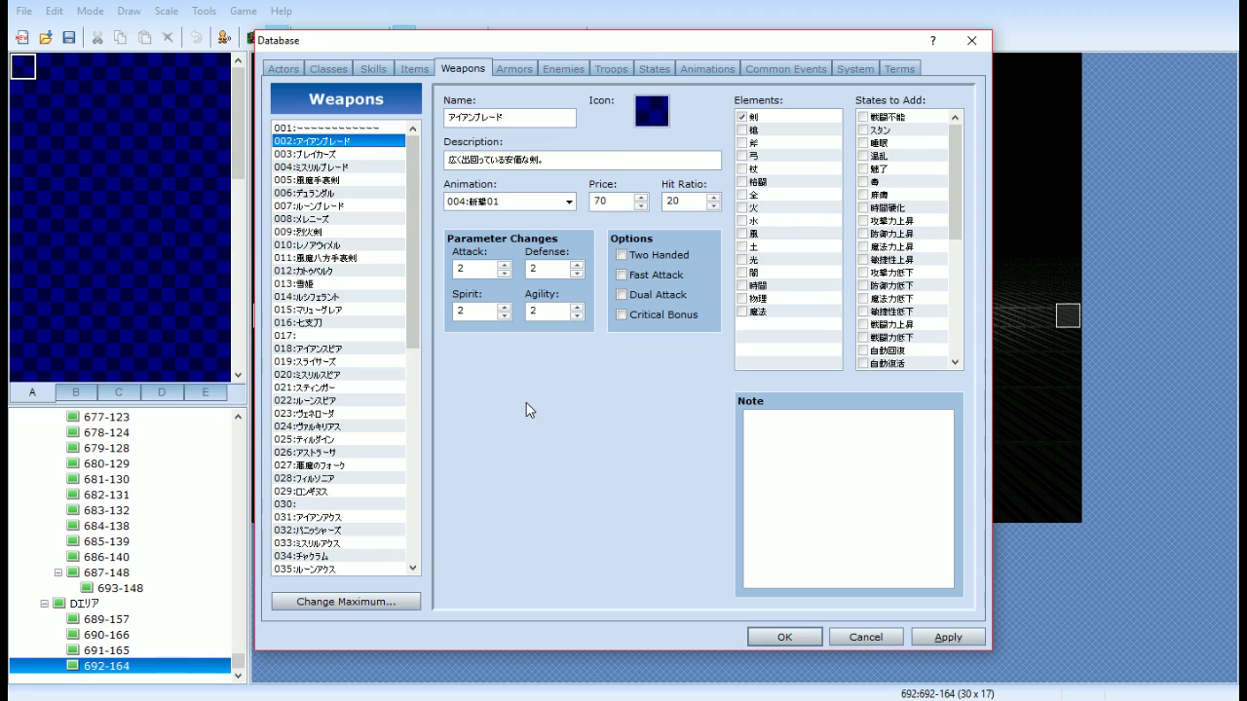
double_click(543, 115)
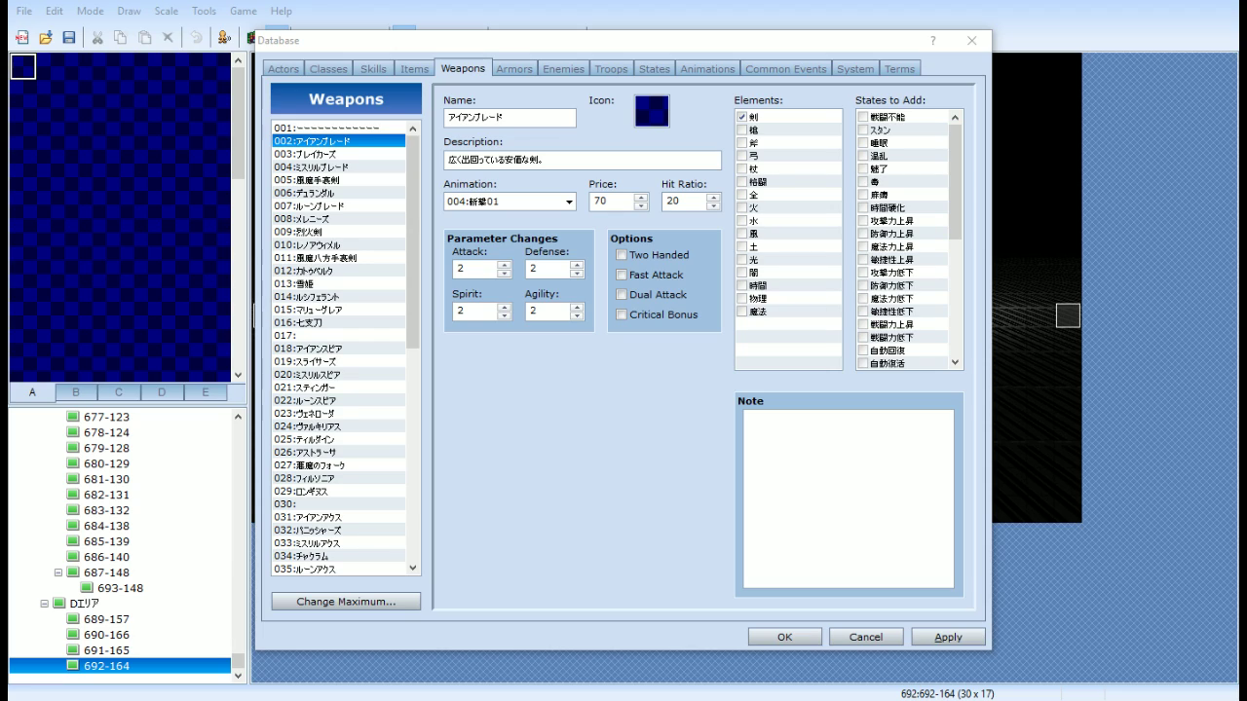
click(492, 119)
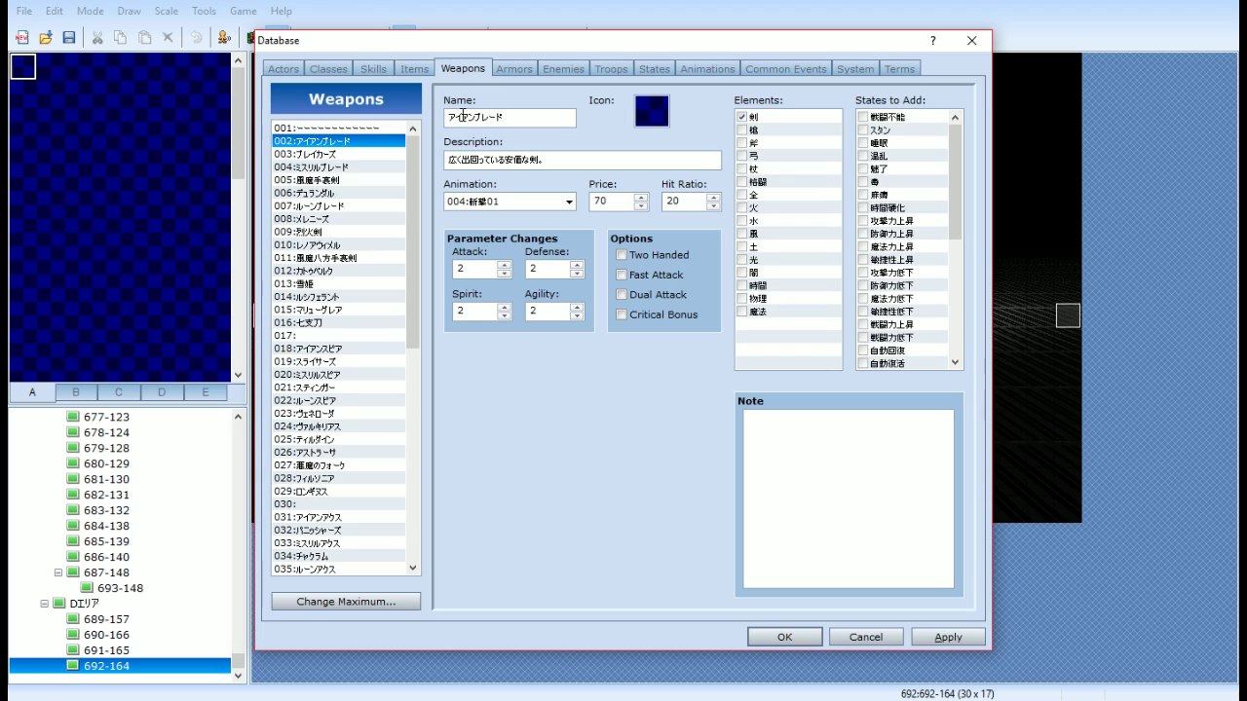
drag(550, 117, 408, 114)
text(Ion Blade)
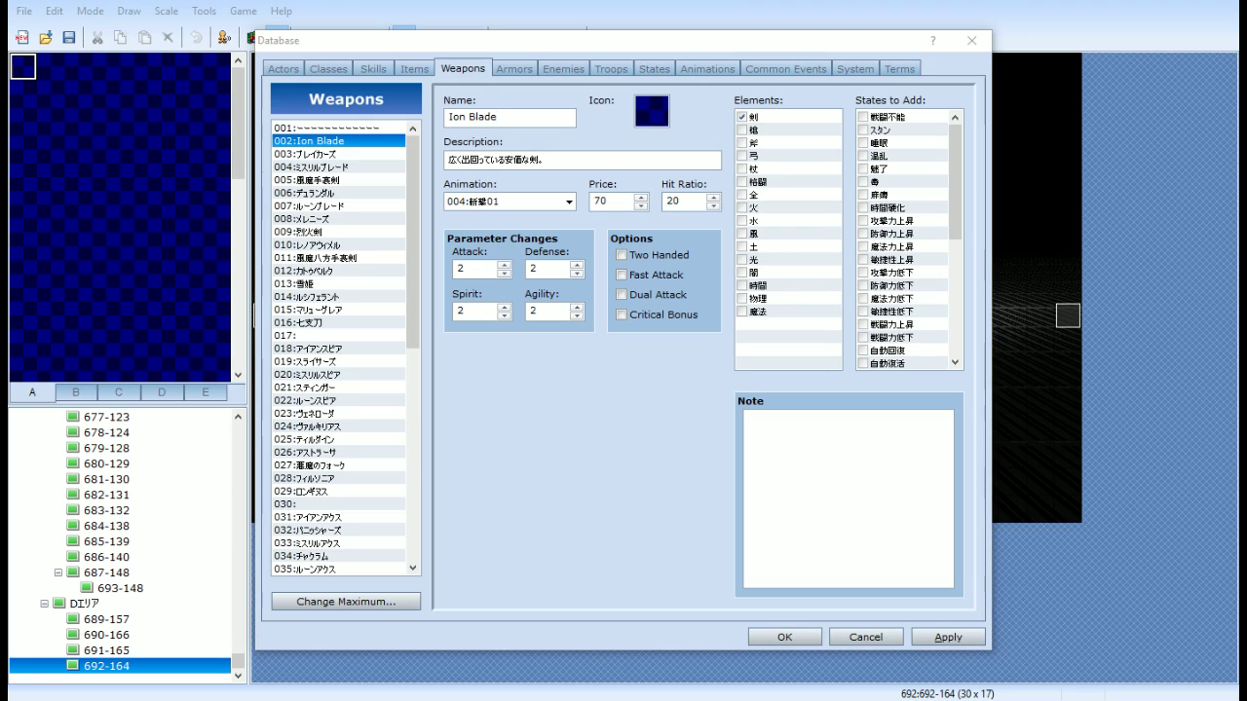
Playtest the Japanese reference project again to check the equipment screen's weapon list, and return to the weapons database
key(alt+Tab)
click(568, 112)
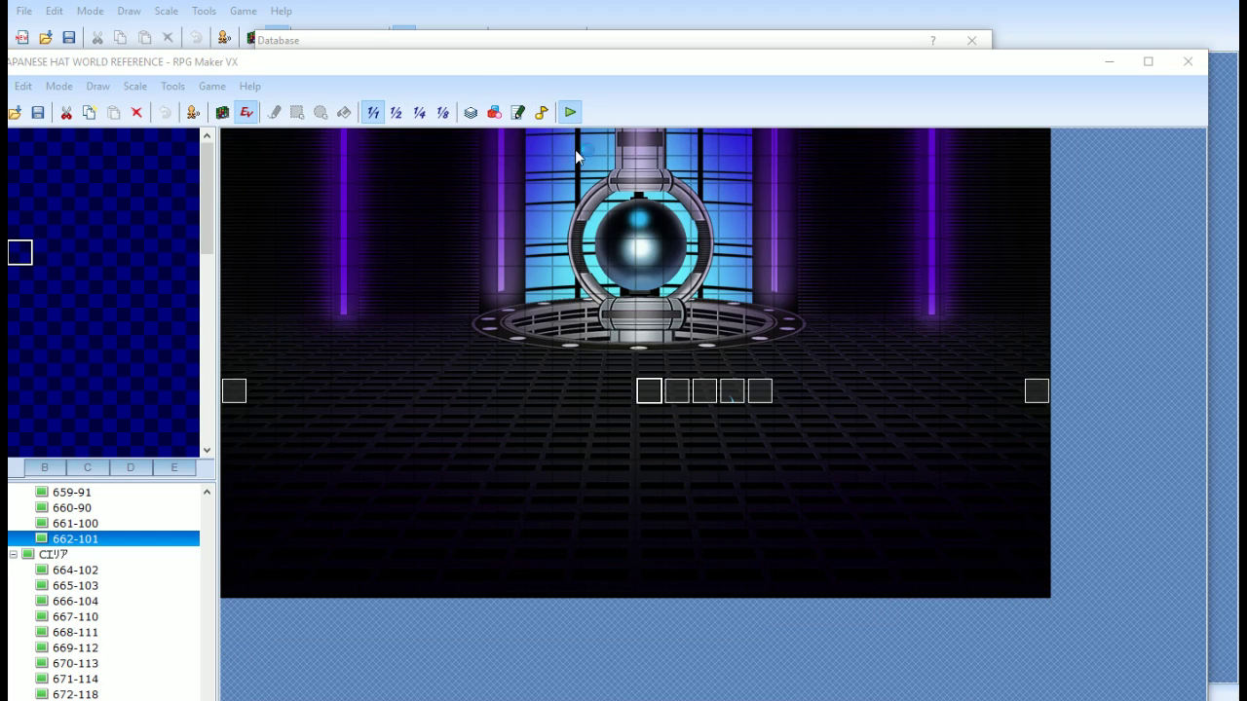
key(Return)
key(Escape)
key(Down)
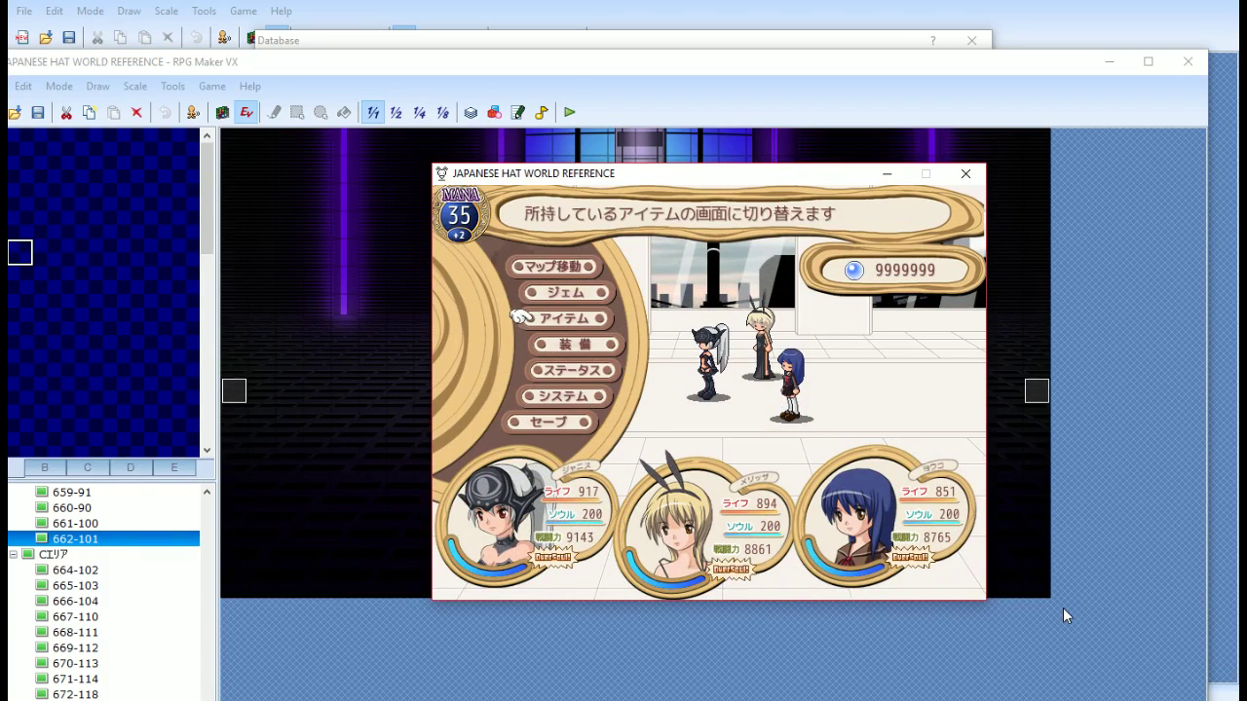
key(Return)
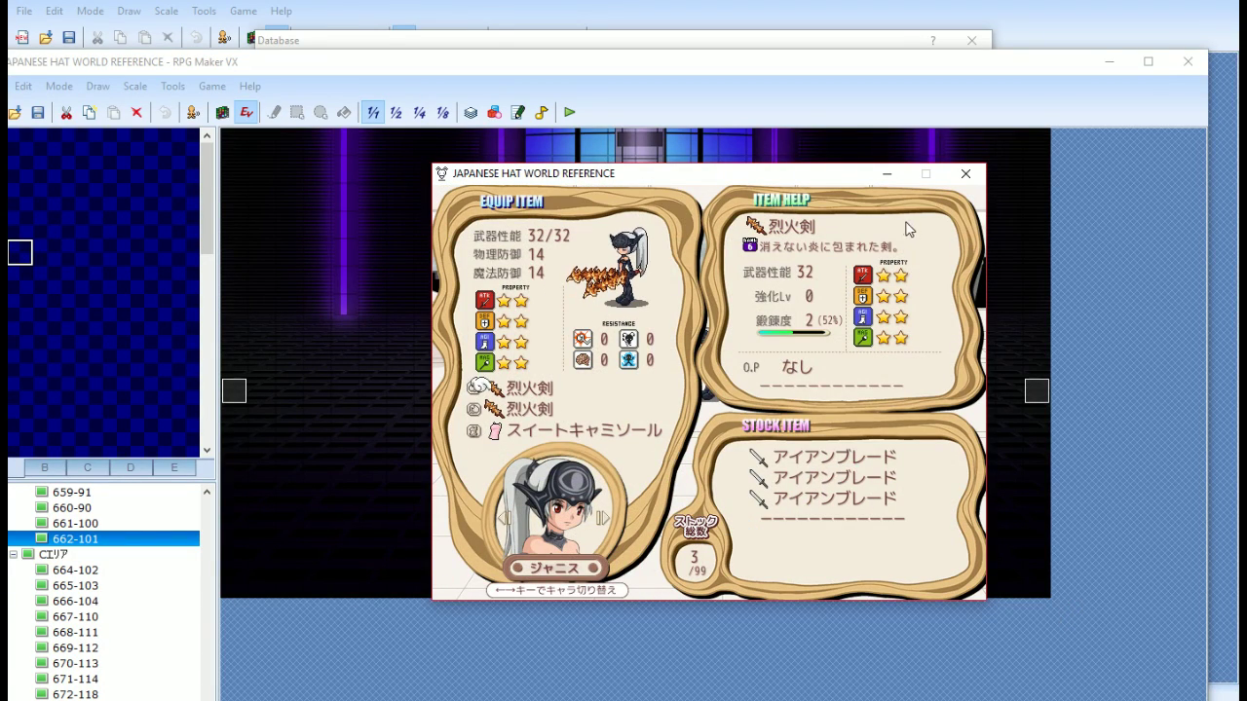
click(966, 174)
click(690, 33)
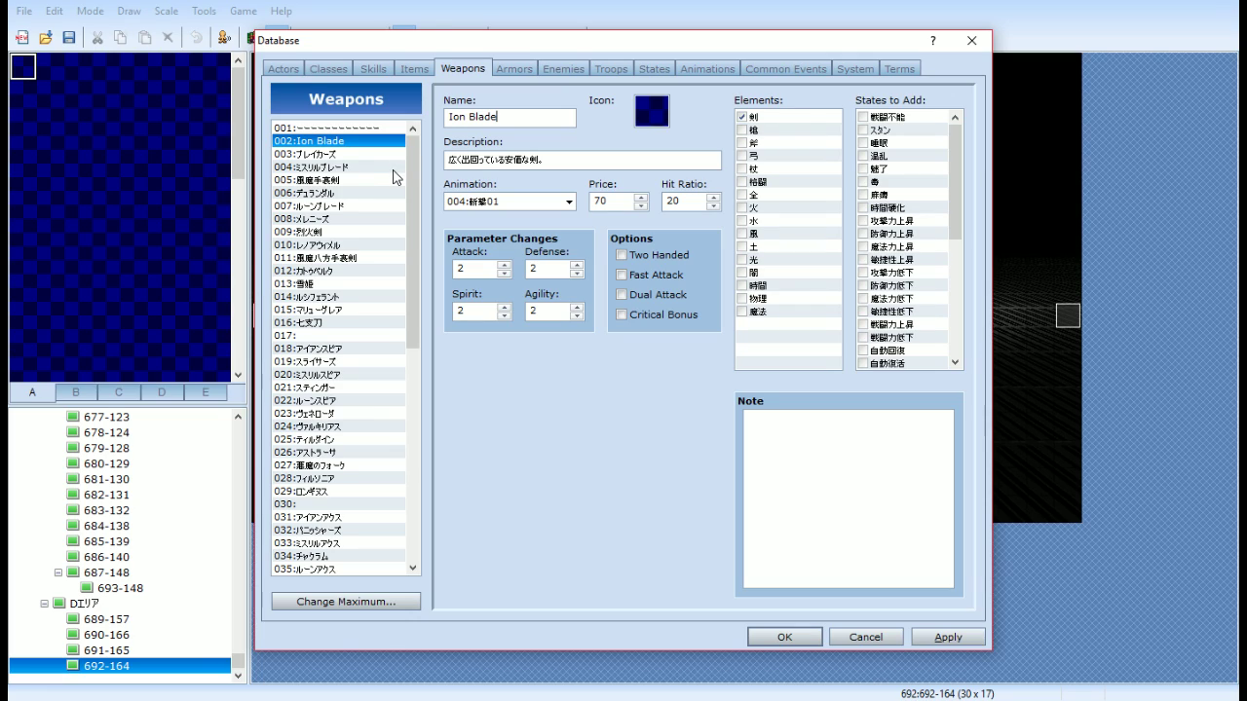
Replace weapon 002's description with "A basic, but widely-used sword."
double_click(594, 163)
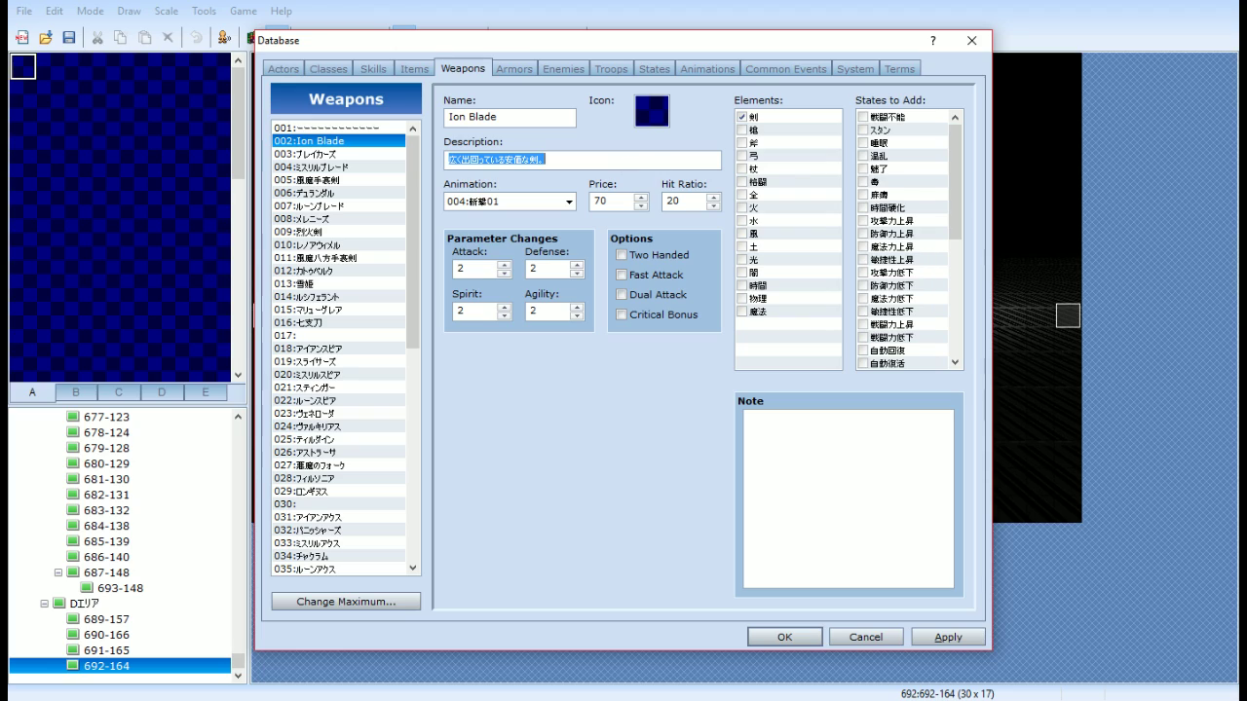
key(alt+Tab)
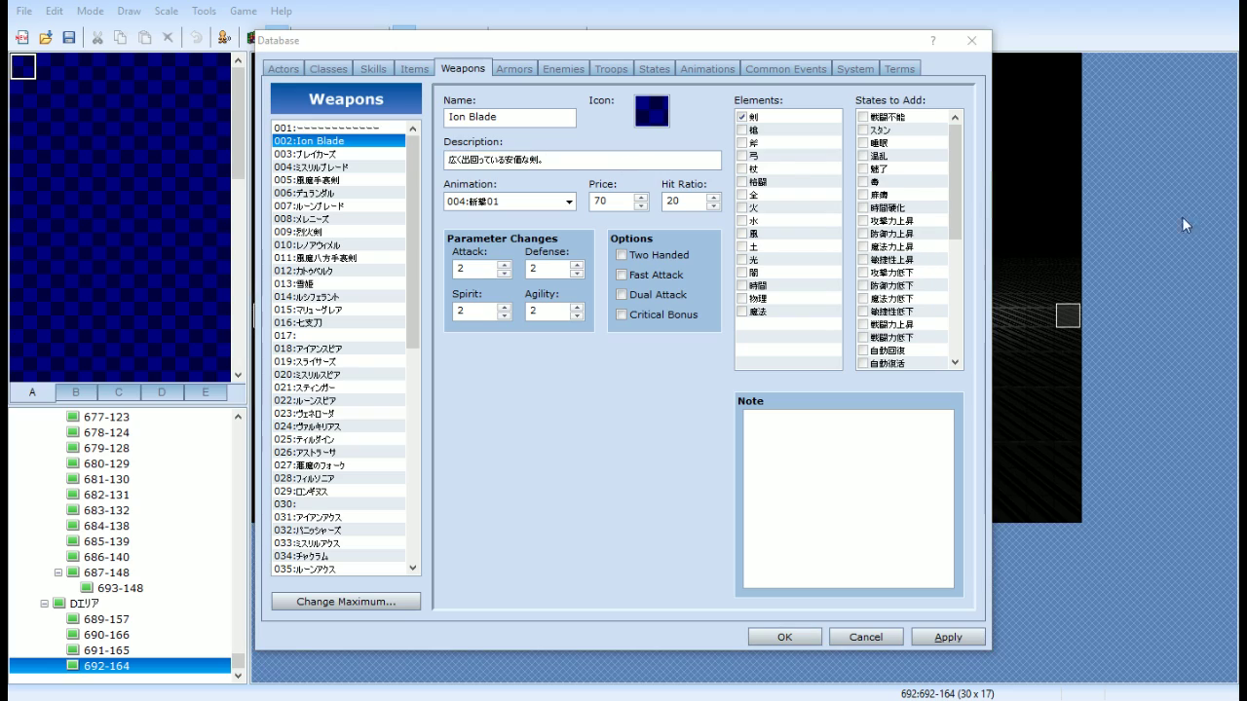
click(562, 163)
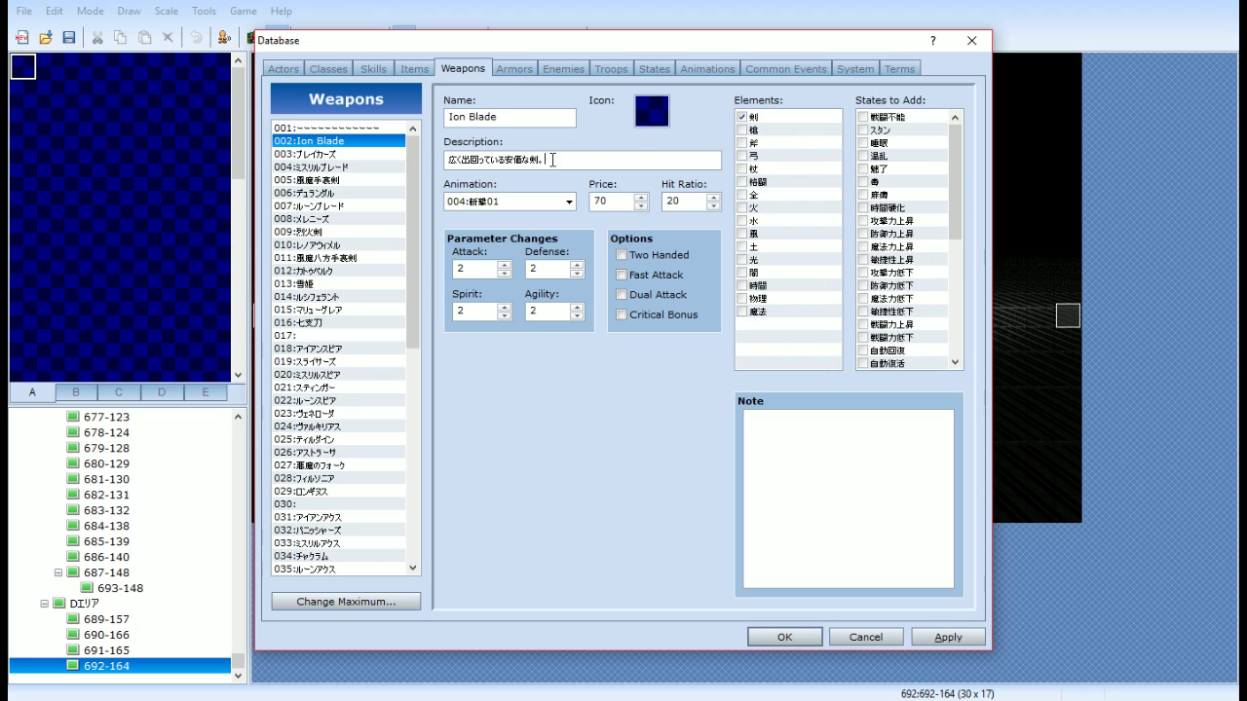
key(ctrl+a)
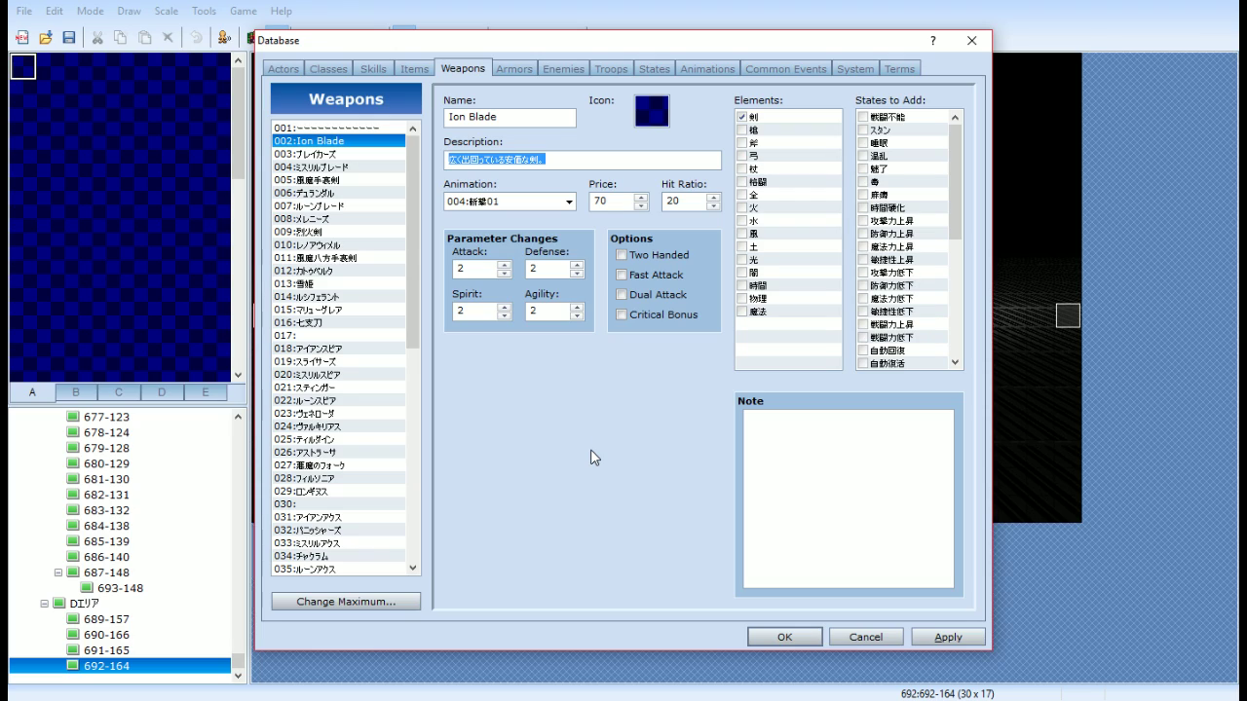
text(A)
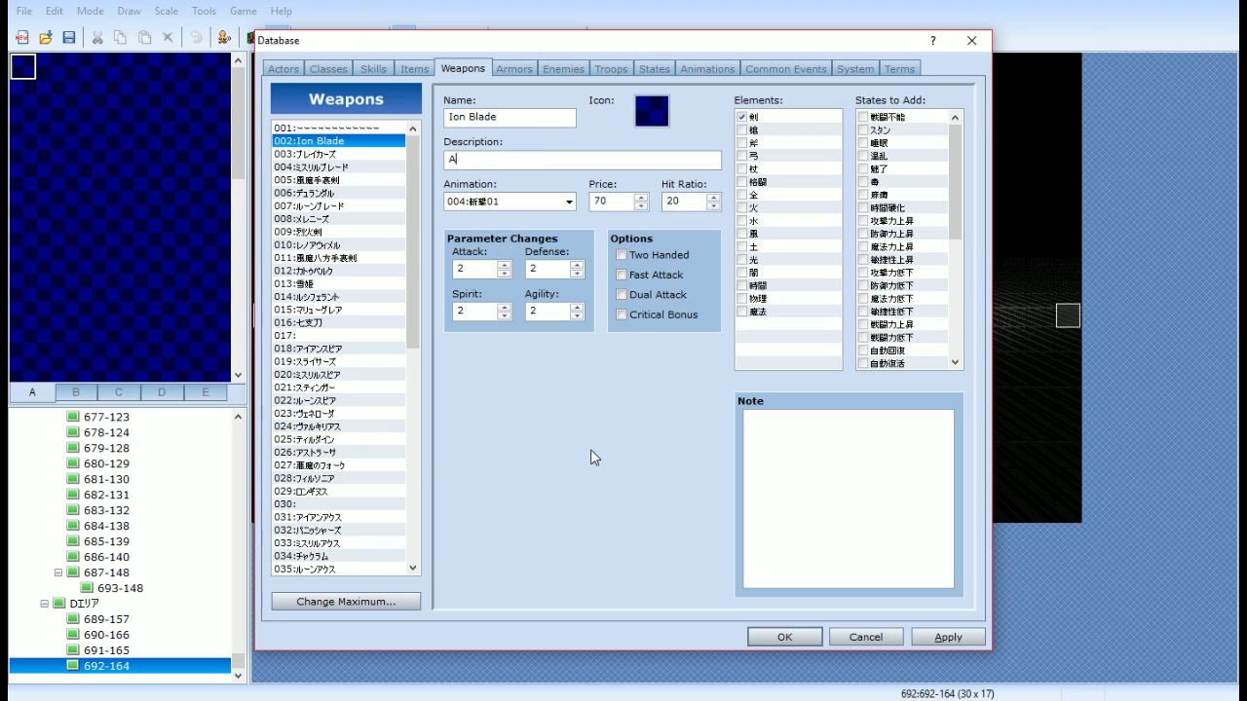
text( basic, but widely-used sword.)
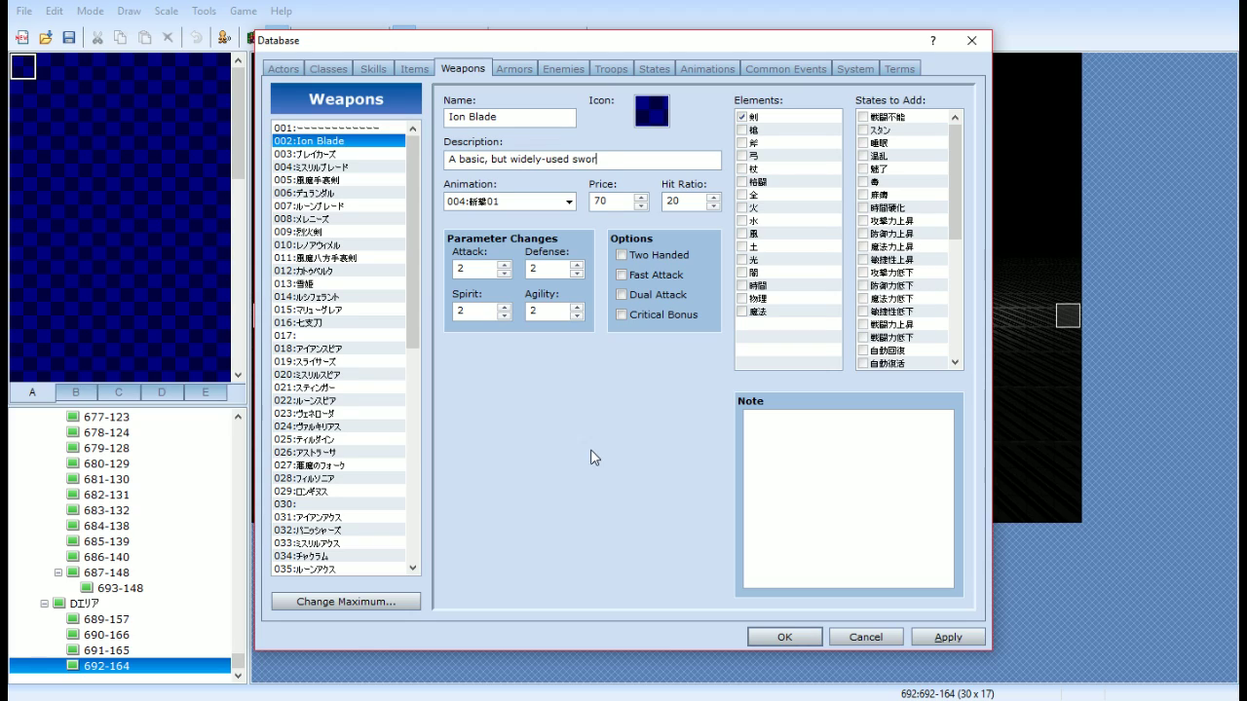
Rename weapon 003 as Breakers
click(322, 153)
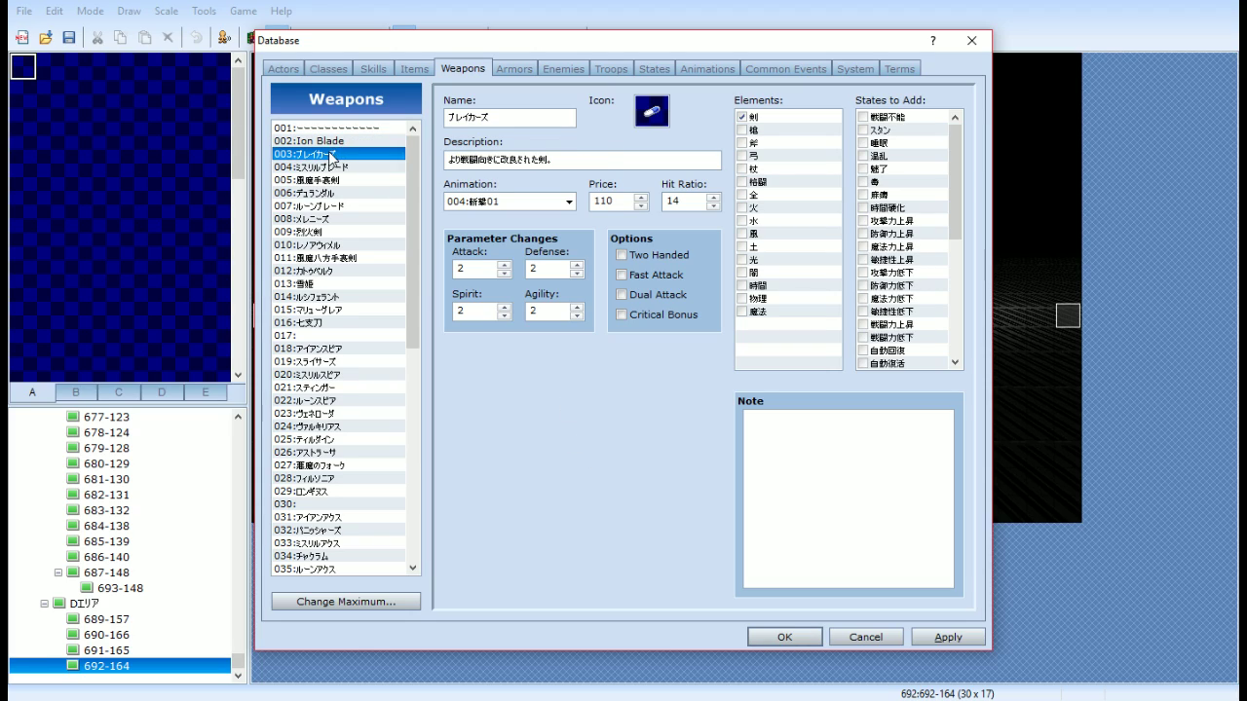
double_click(553, 118)
click(554, 118)
drag(554, 118, 407, 118)
click(524, 115)
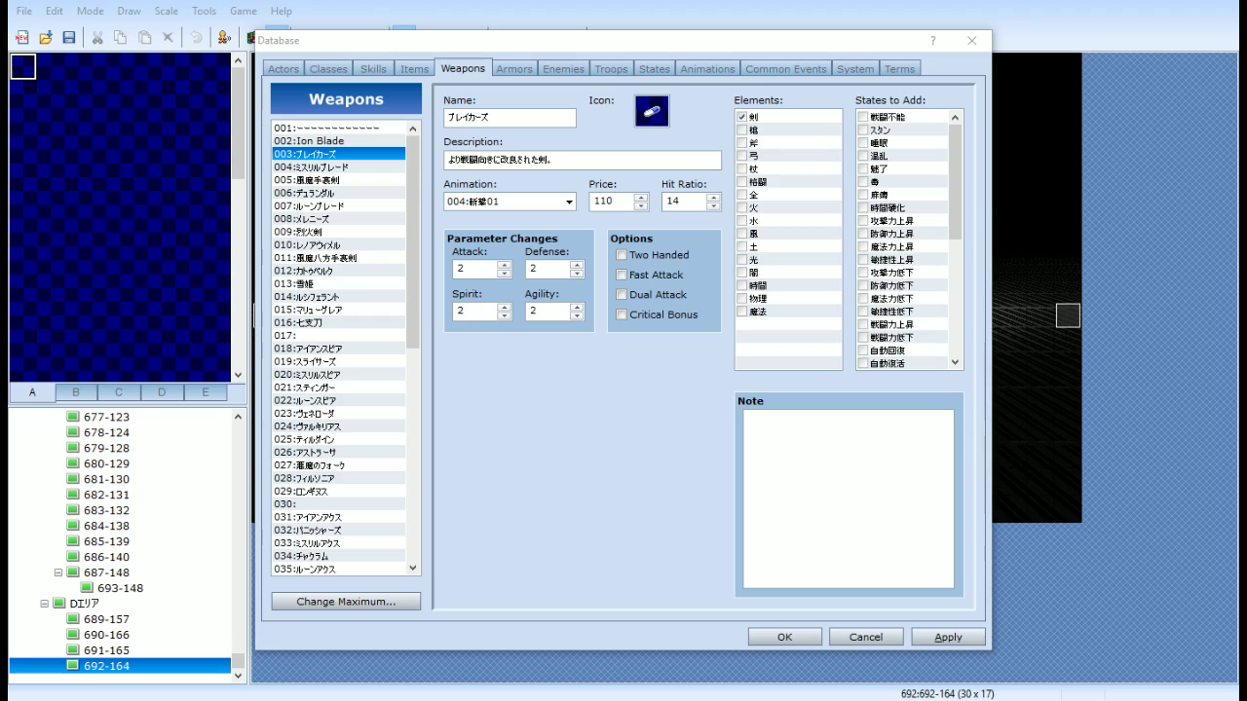
click(533, 116)
double_click(533, 116)
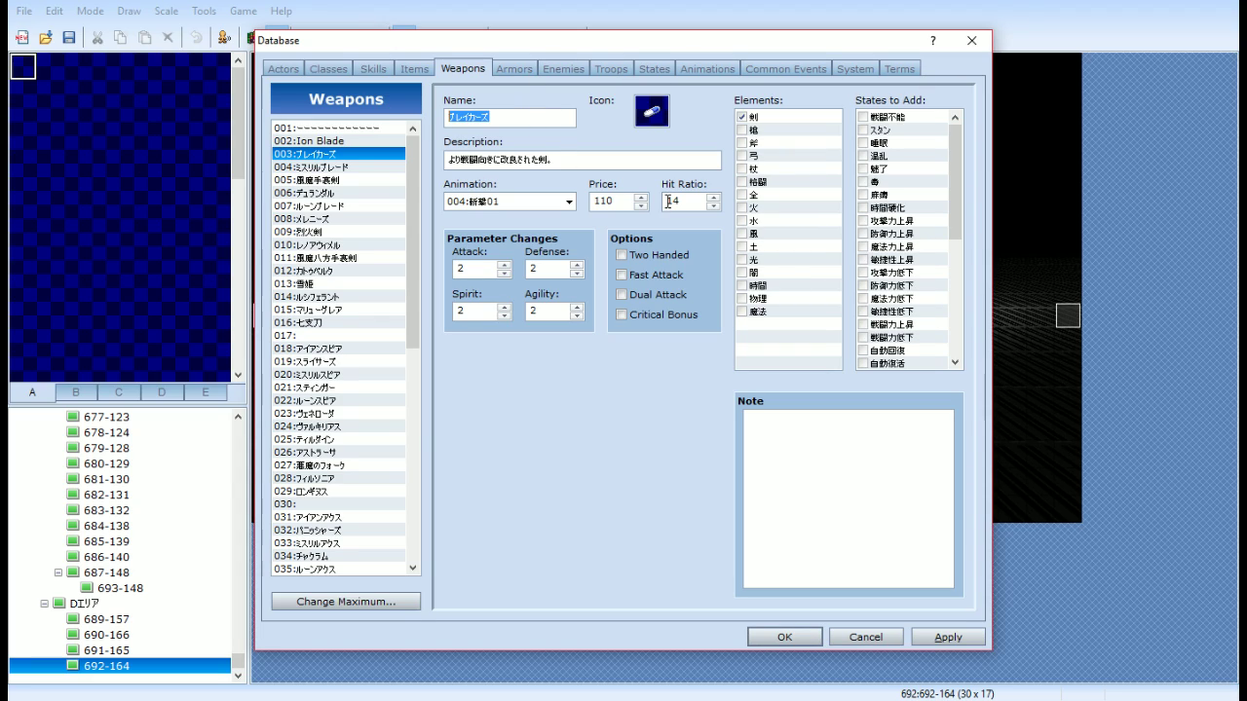
text(Brakers)
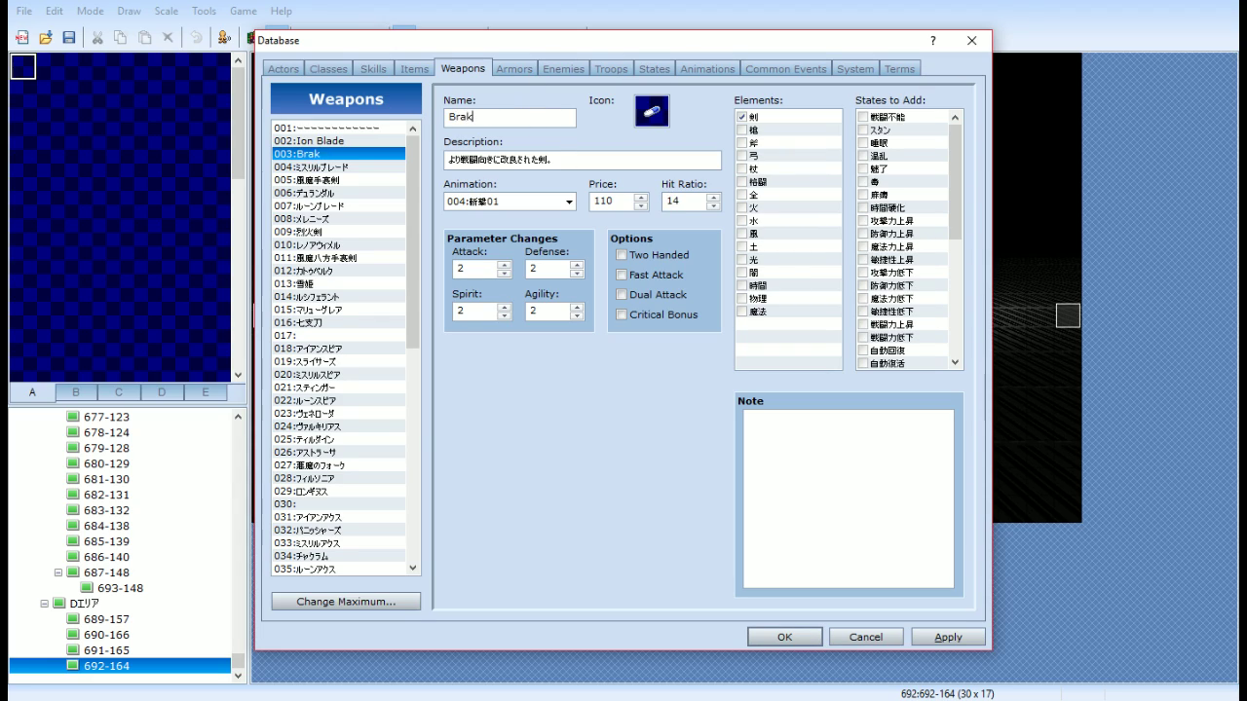
key(BackSpace)
key(BackSpace)
key(BackSpace)
key(BackSpace)
text(ck)
key(BackSpace)
key(BackSpace)
text(k)
key(BackSpace)
key(BackSpace)
text(eakers)
Rename weapon 004 as Mithril Blade
click(316, 169)
double_click(547, 121)
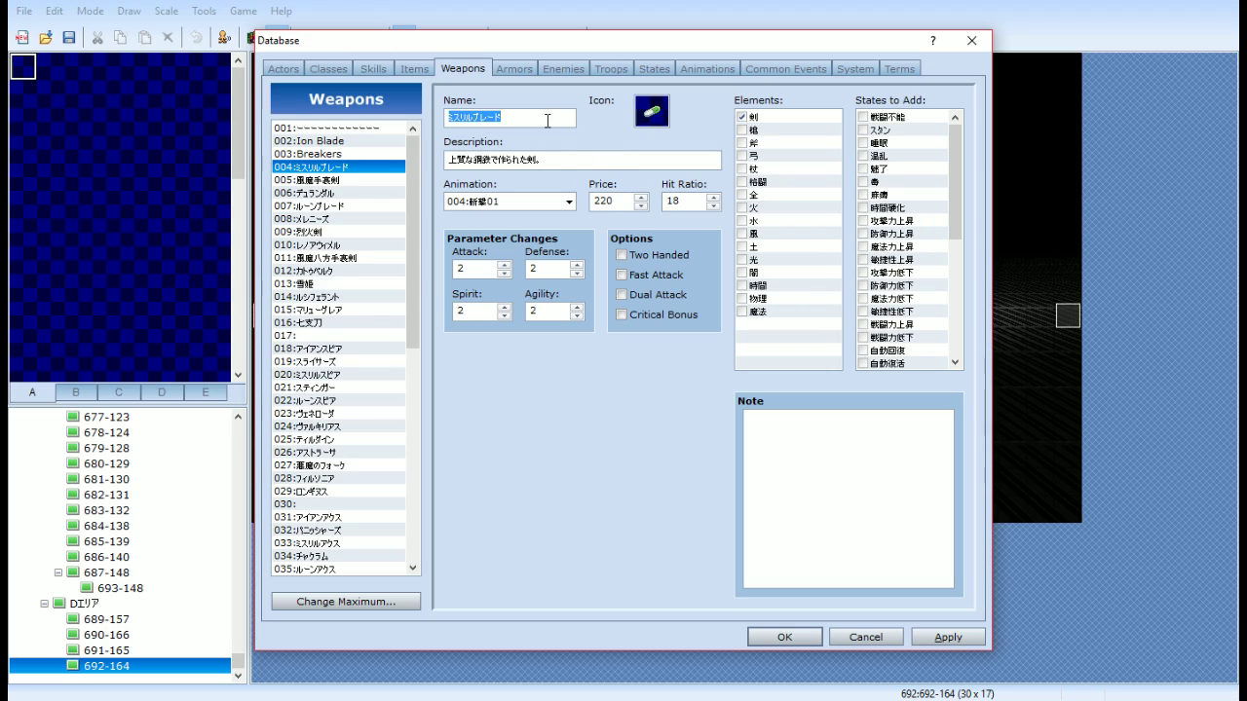
click(529, 120)
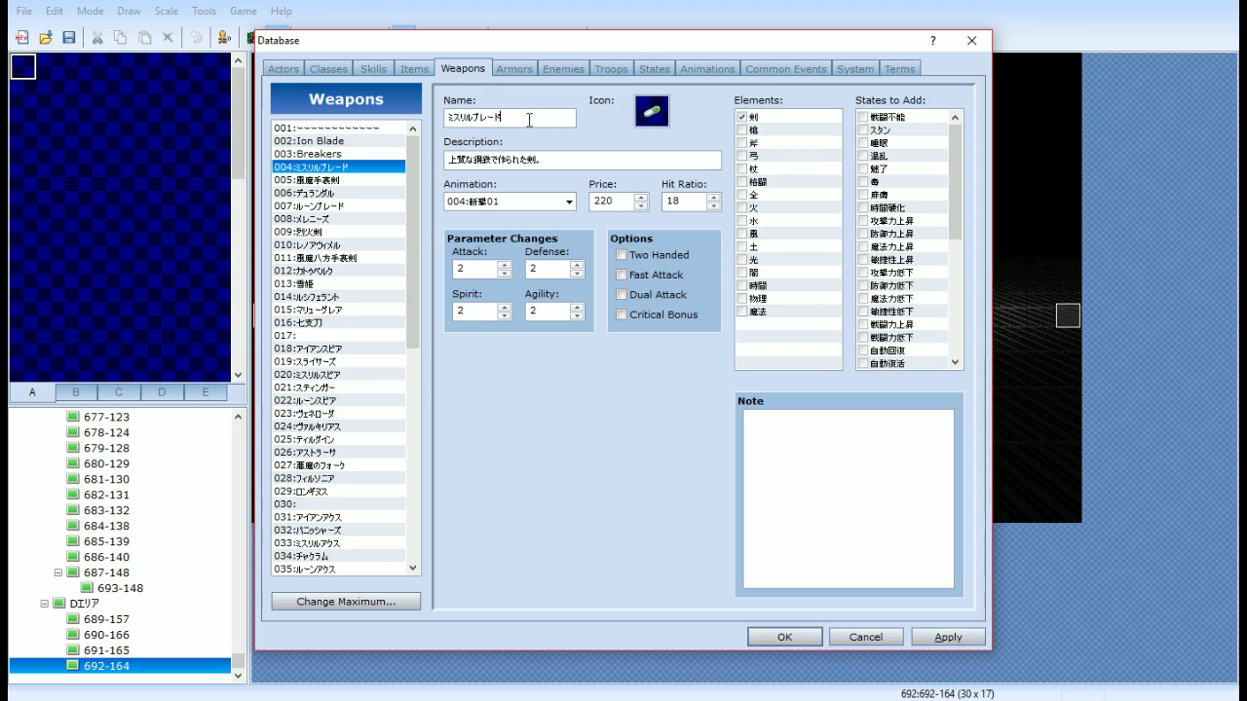
double_click(518, 118)
key(BackSpace)
key(ctrl+z)
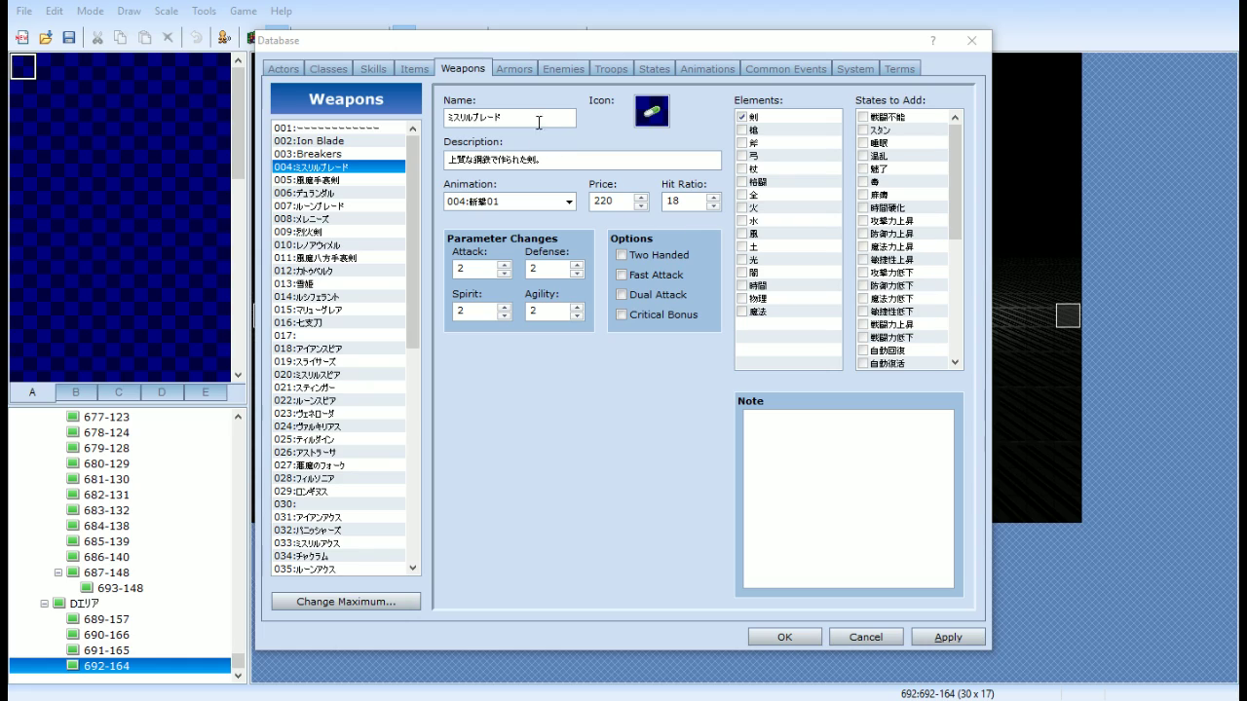
text(Mi)
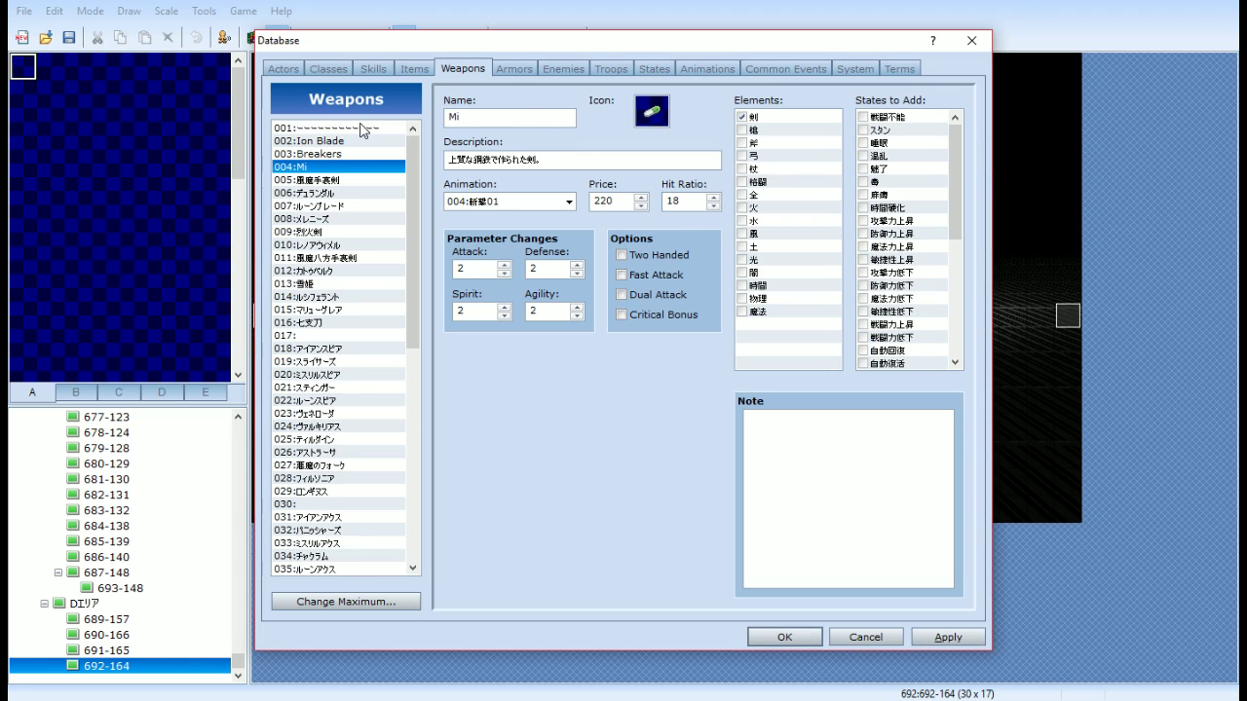
text(thril Blade)
Rename weapon 005 as Hellwind Shuriken
click(361, 181)
key(Tab)
click(571, 113)
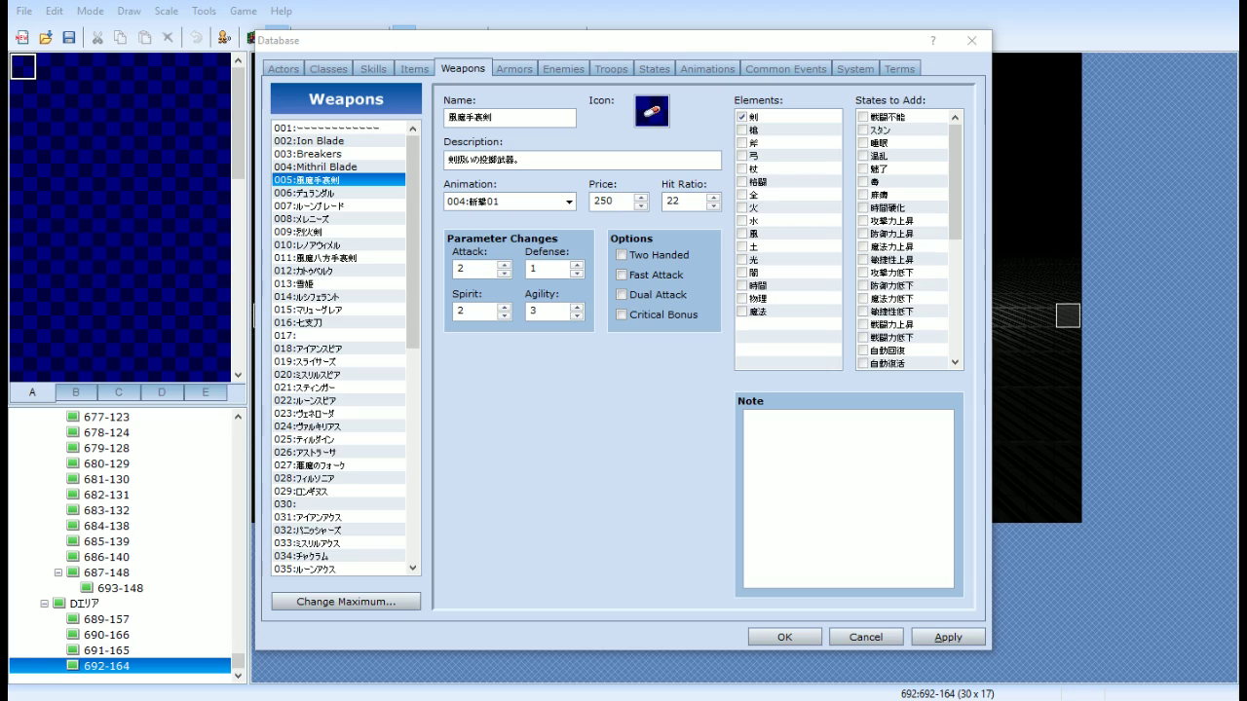
click(500, 144)
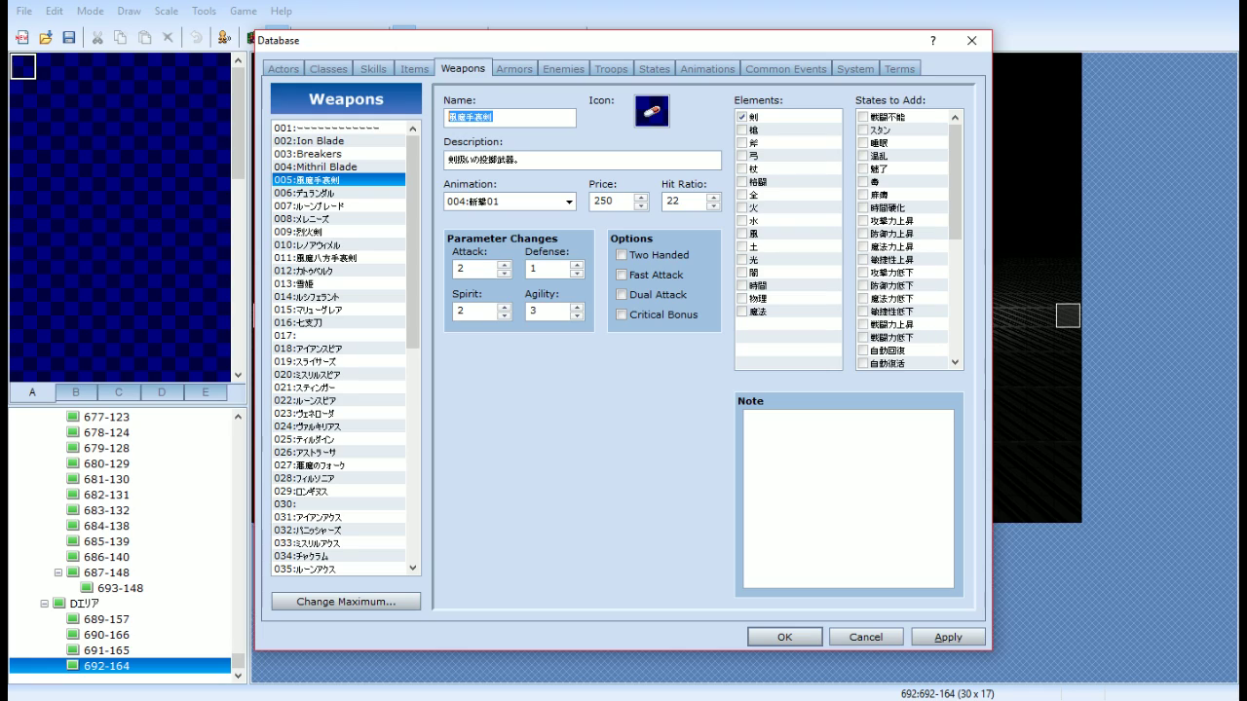
text(Hell)
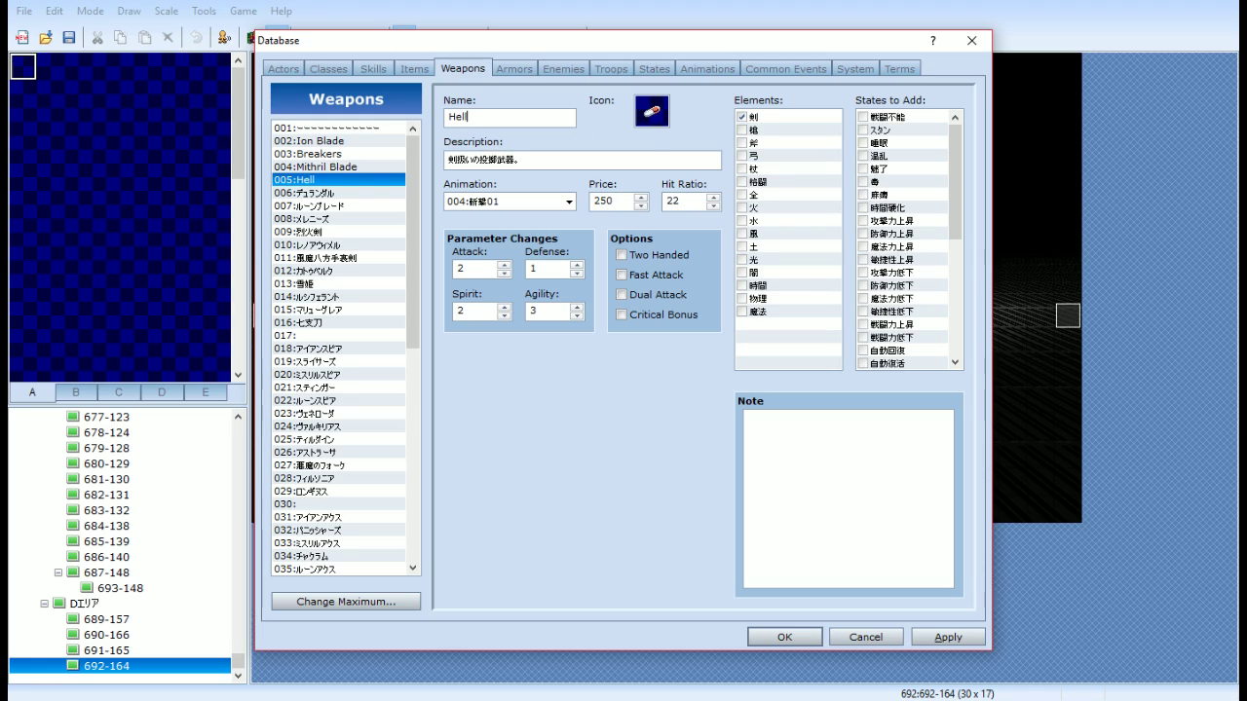
text(wind Shuriken)
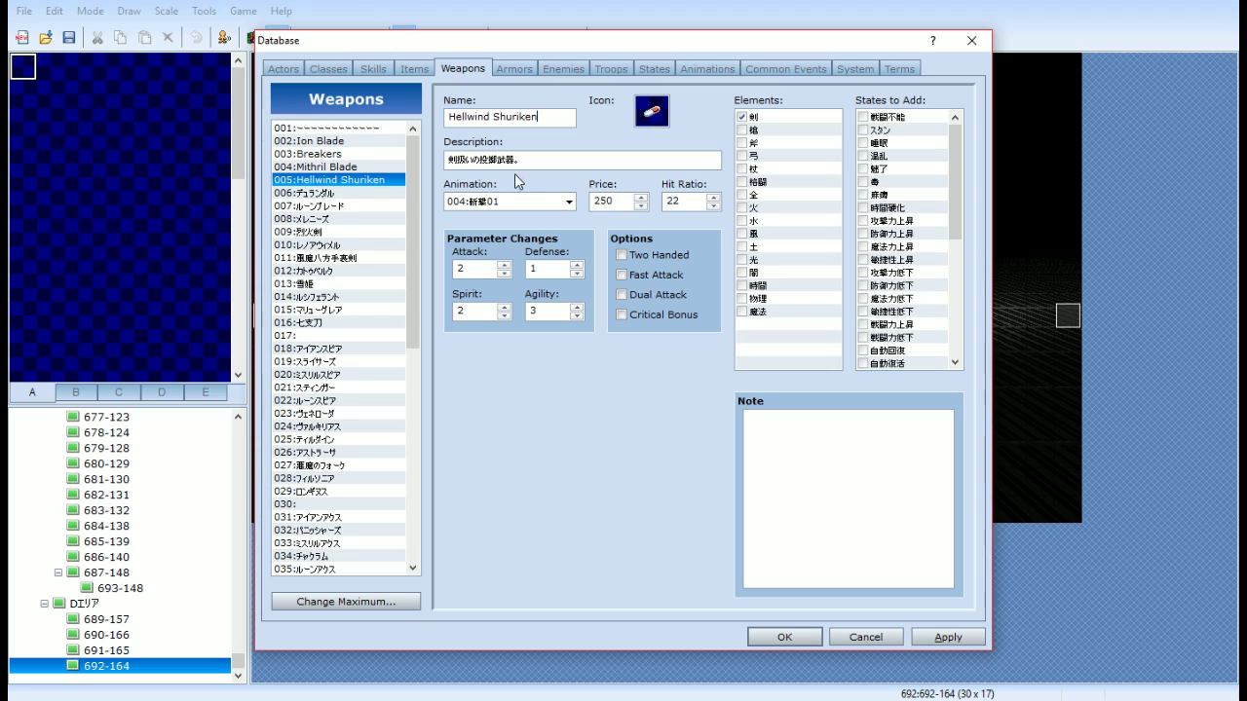
Rename weapon 006 as Durandal
click(382, 193)
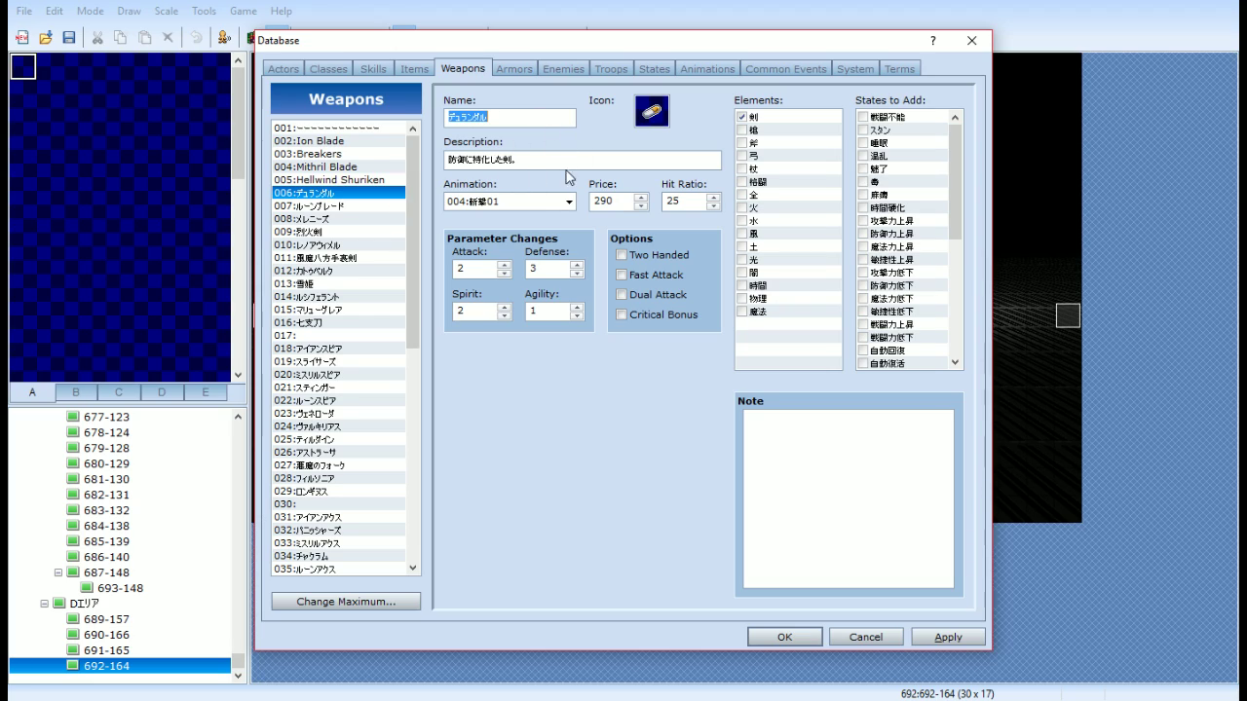
click(555, 119)
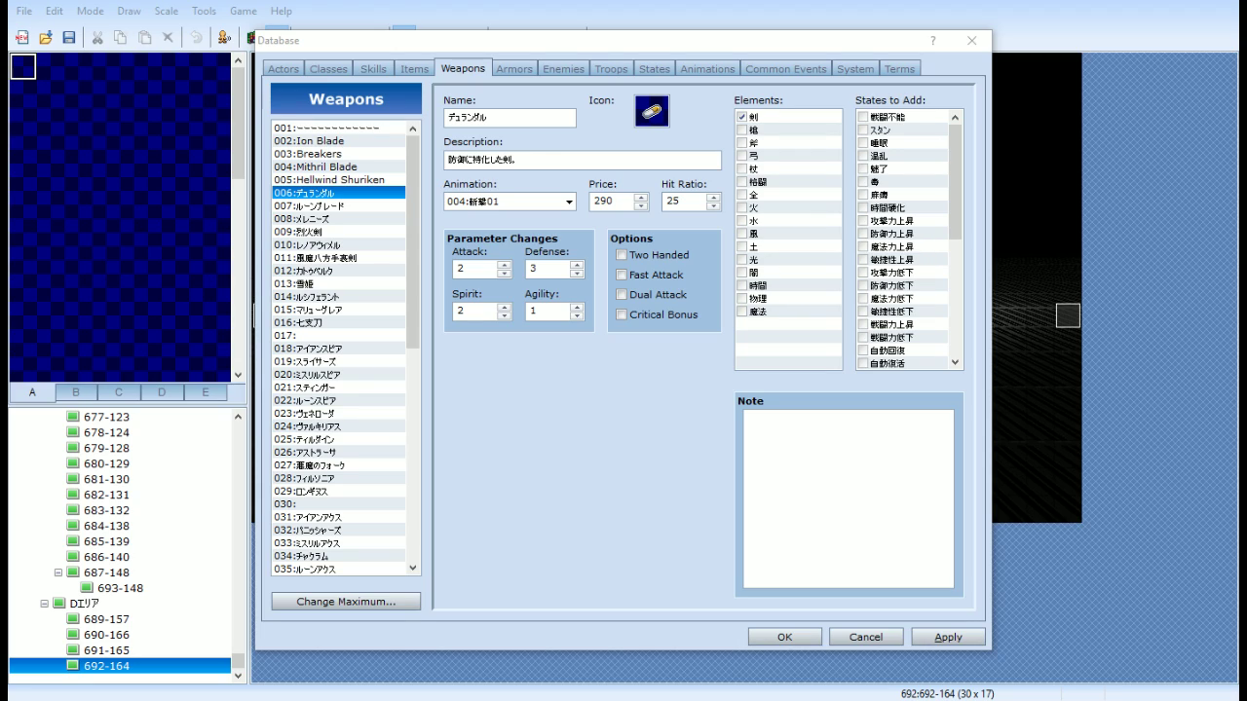
click(521, 119)
double_click(544, 121)
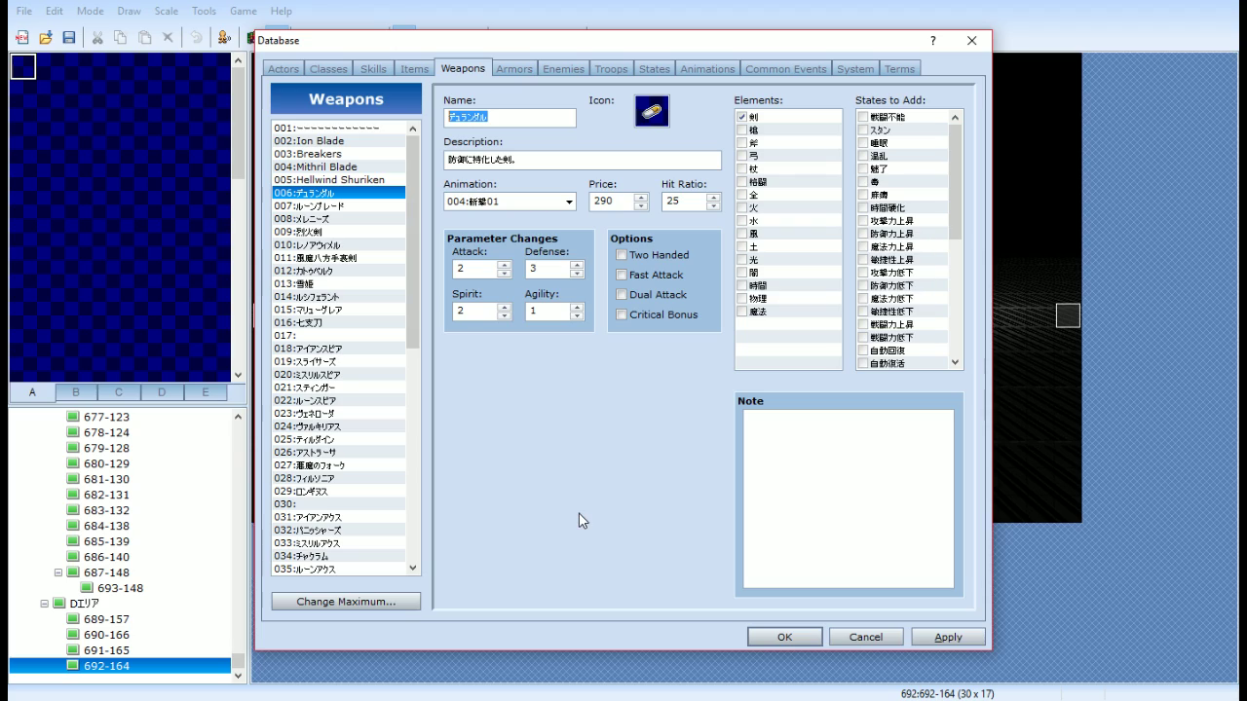
text(Durandal)
Rename weapon 007 as Rune Blade
click(355, 208)
double_click(550, 115)
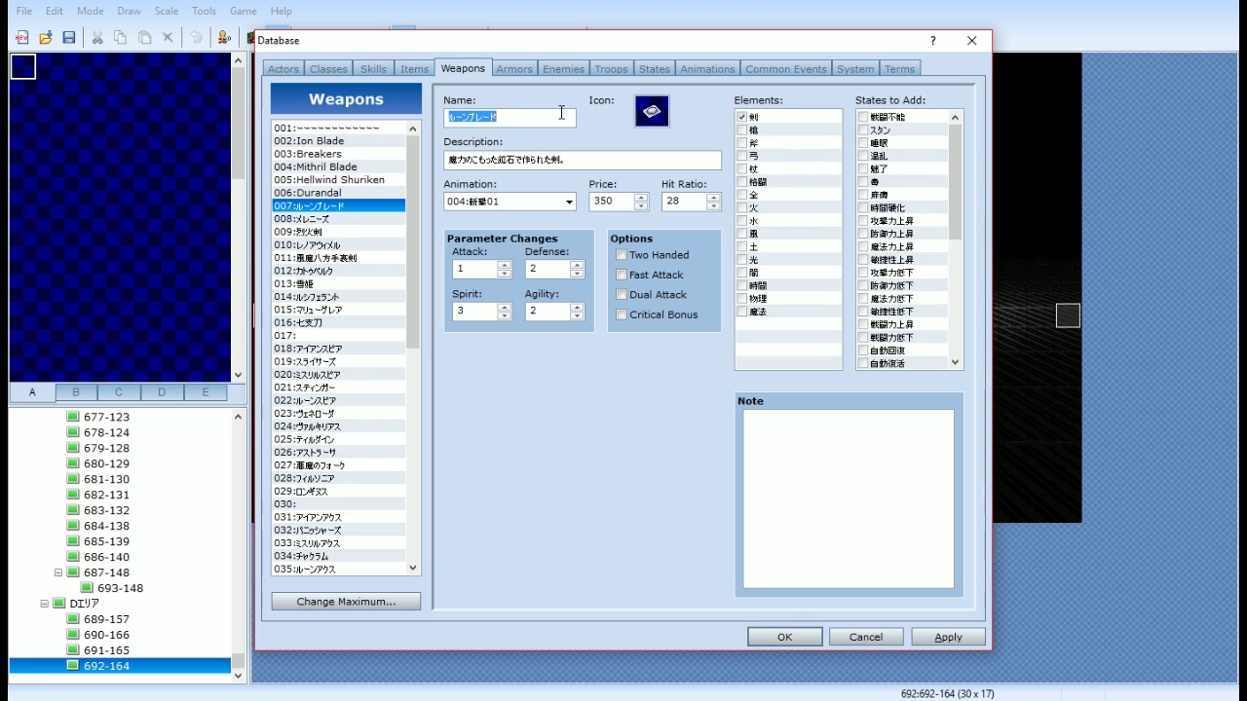
text(Rune Blade)
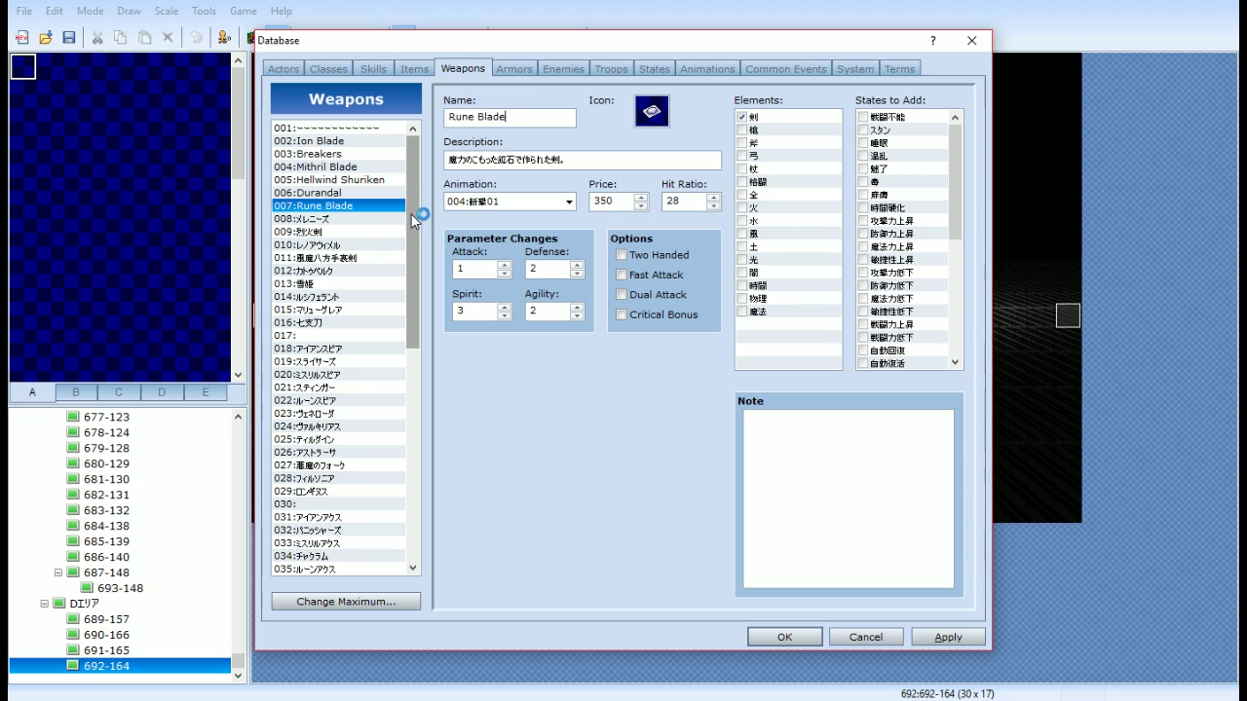
Rename weapon 008 as Merenizu
click(381, 218)
double_click(546, 116)
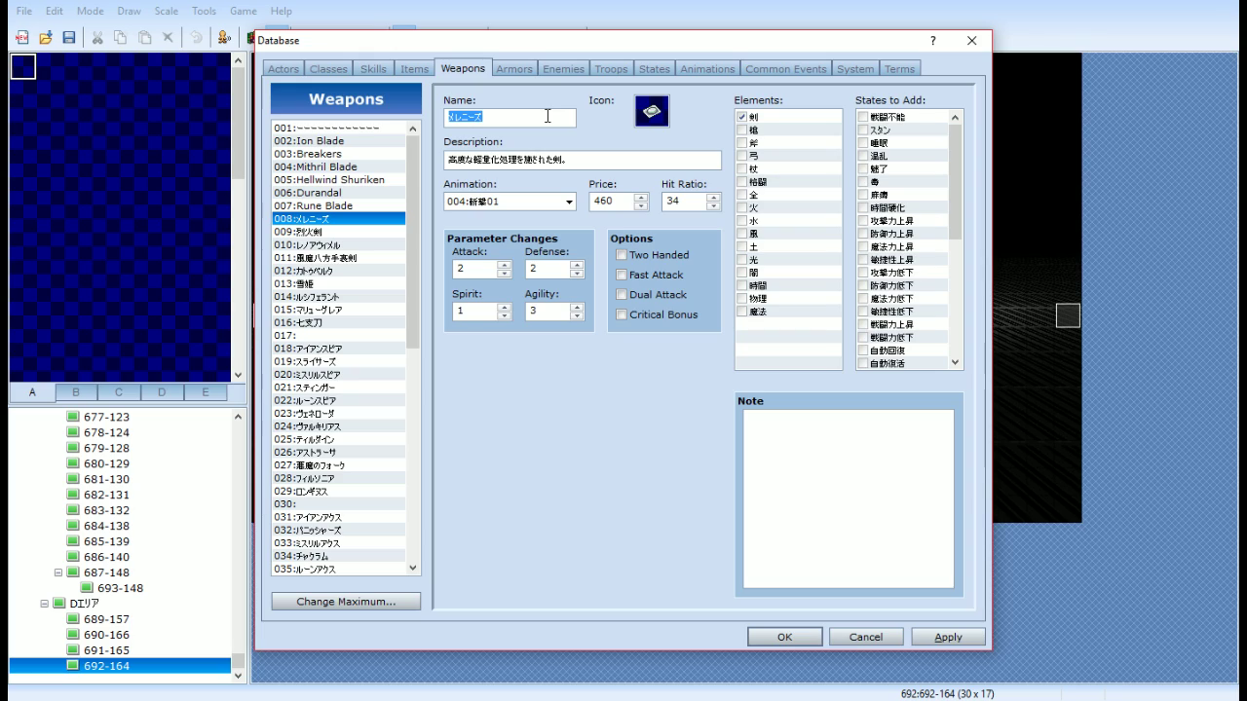
click(548, 116)
drag(550, 118, 448, 118)
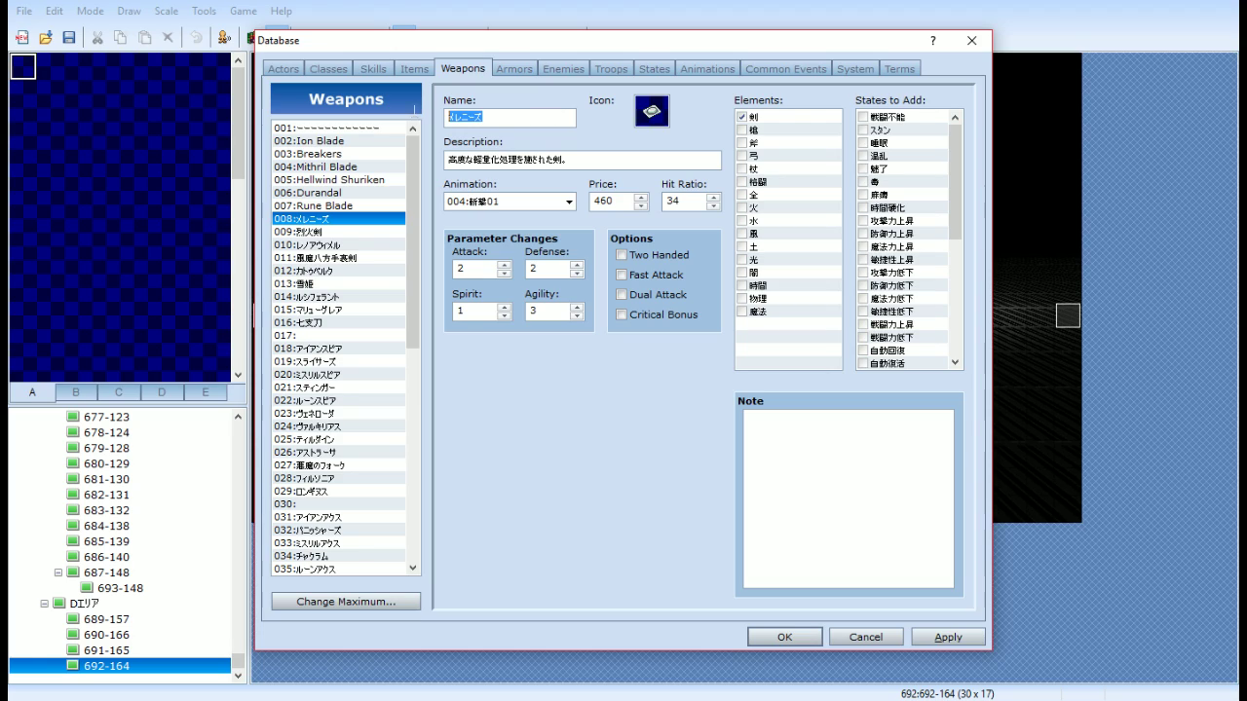
click(482, 118)
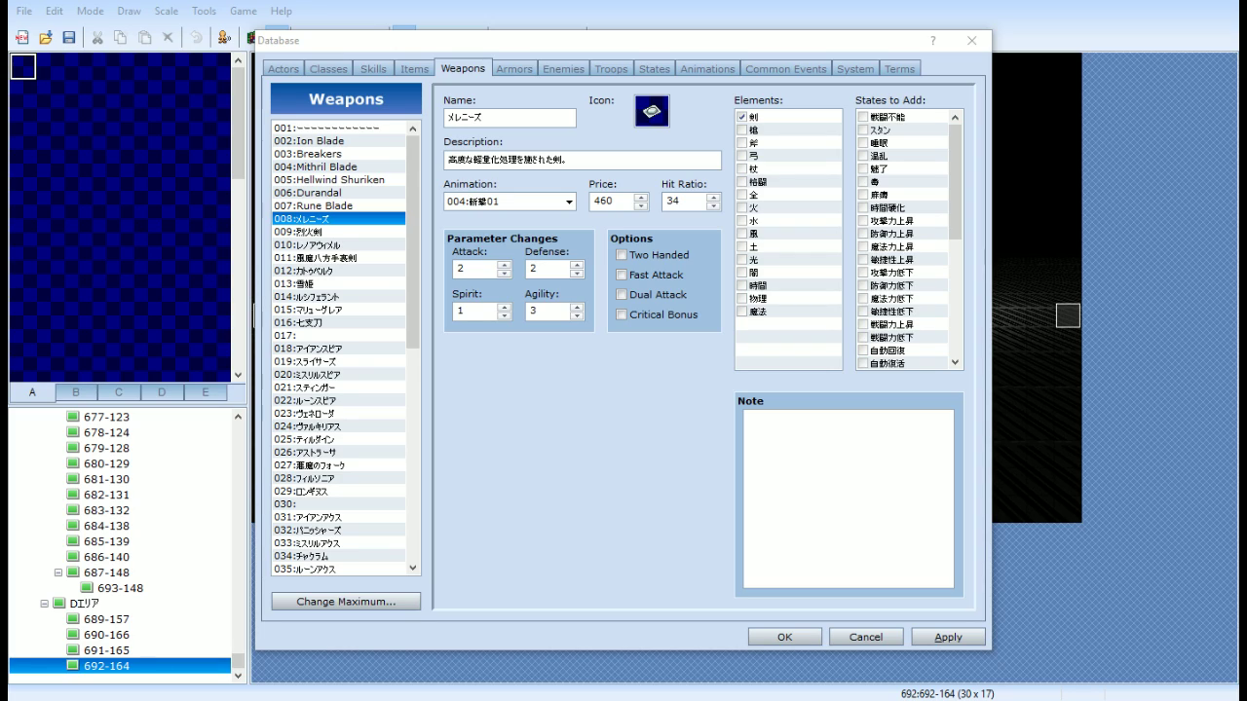
click(512, 117)
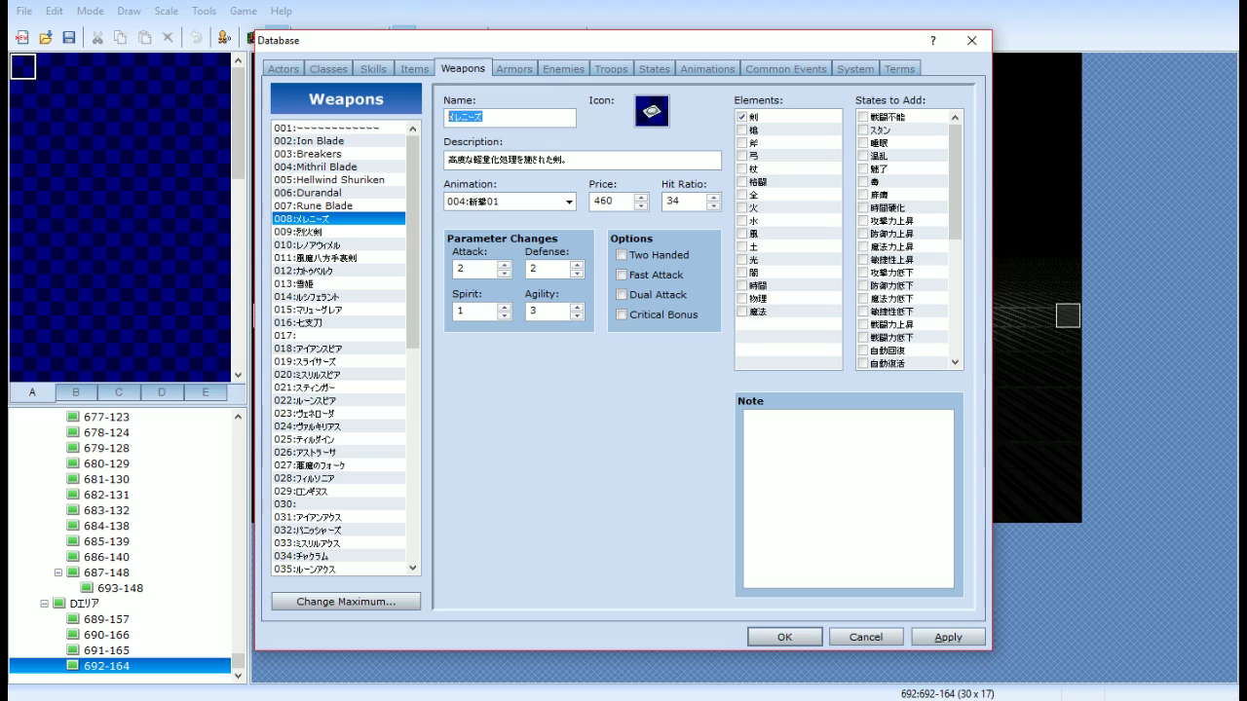
click(565, 588)
text(Mereniz)
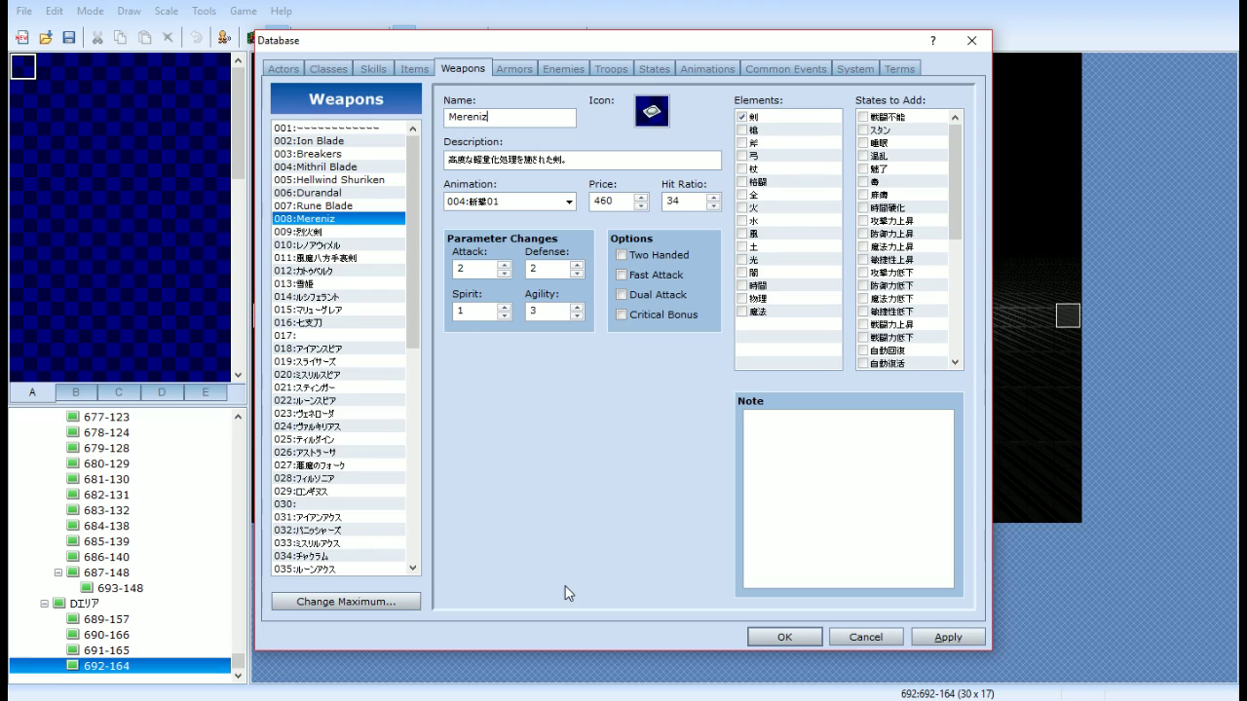
text(se)
key(BackSpace)
key(BackSpace)
key(BackSpace)
text(i)
key(BackSpace)
text(a)
key(BackSpace)
key(BackSpace)
key(BackSpace)
key(BackSpace)
key(BackSpace)
key(BackSpace)
text(Merenizu)
Examine the wording of weapon 008's Japanese description for its translation
double_click(609, 156)
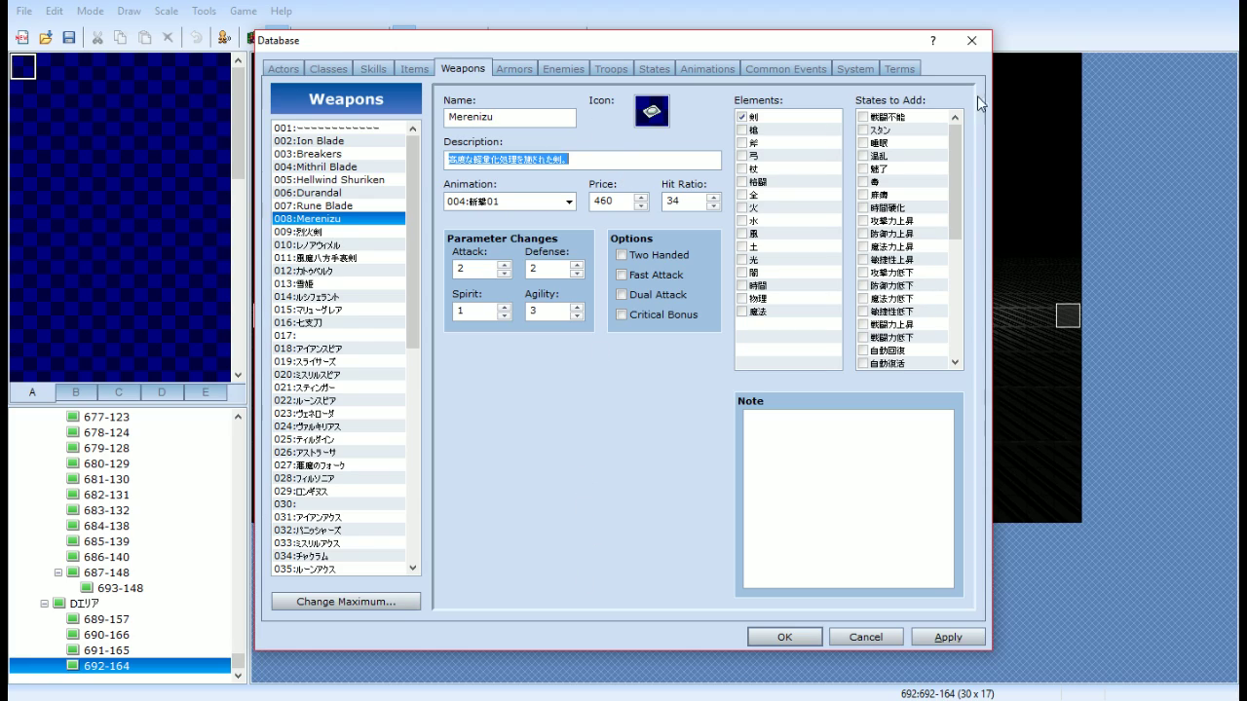
key(alt+Tab)
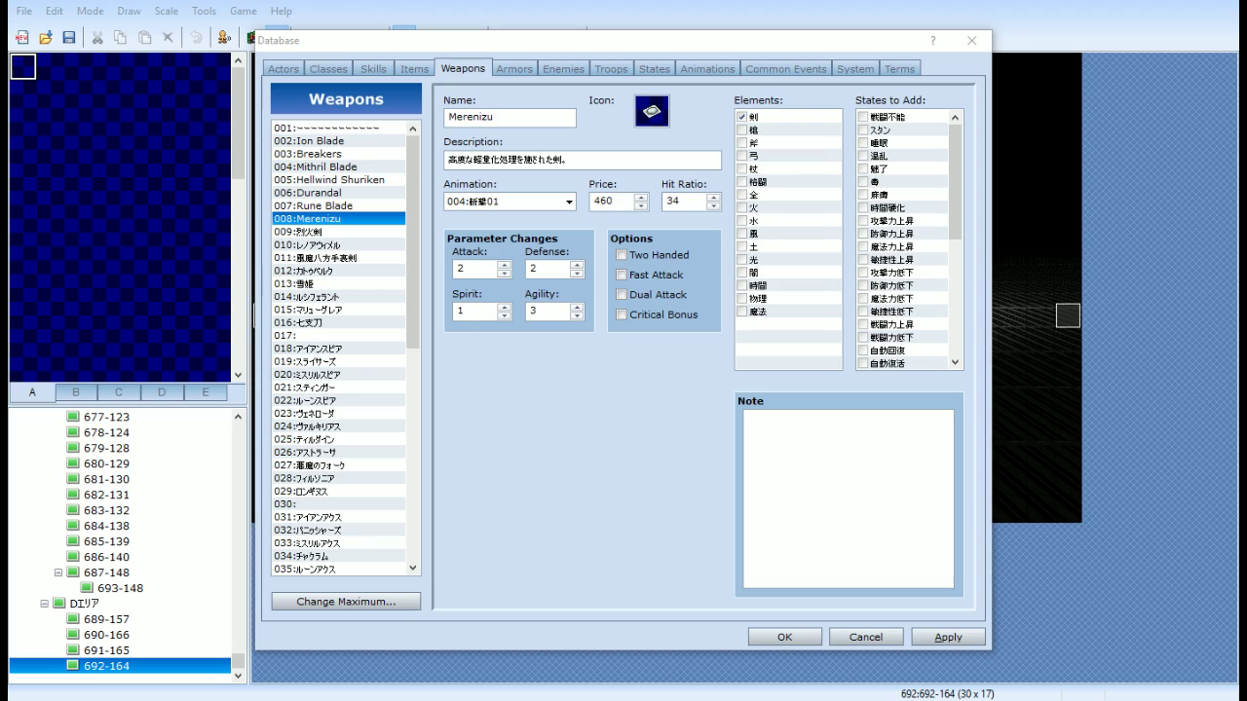
click(548, 162)
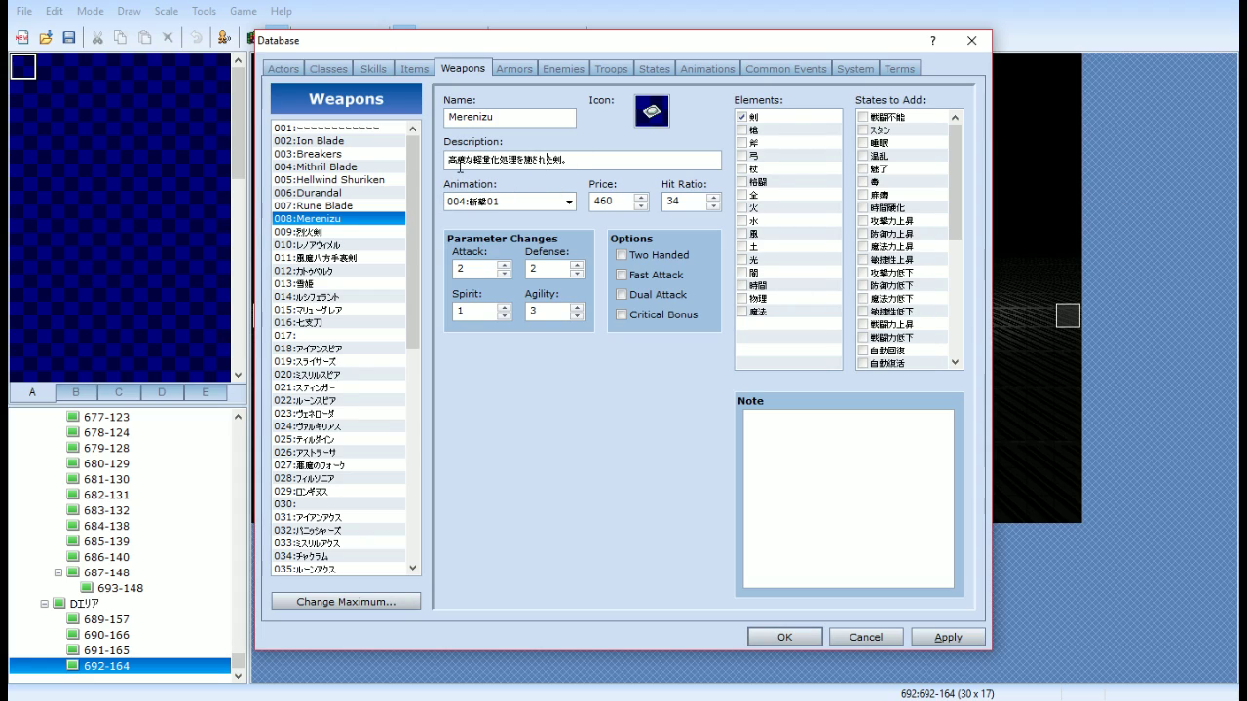
drag(447, 161, 464, 161)
click(464, 161)
drag(447, 161, 499, 166)
click(499, 164)
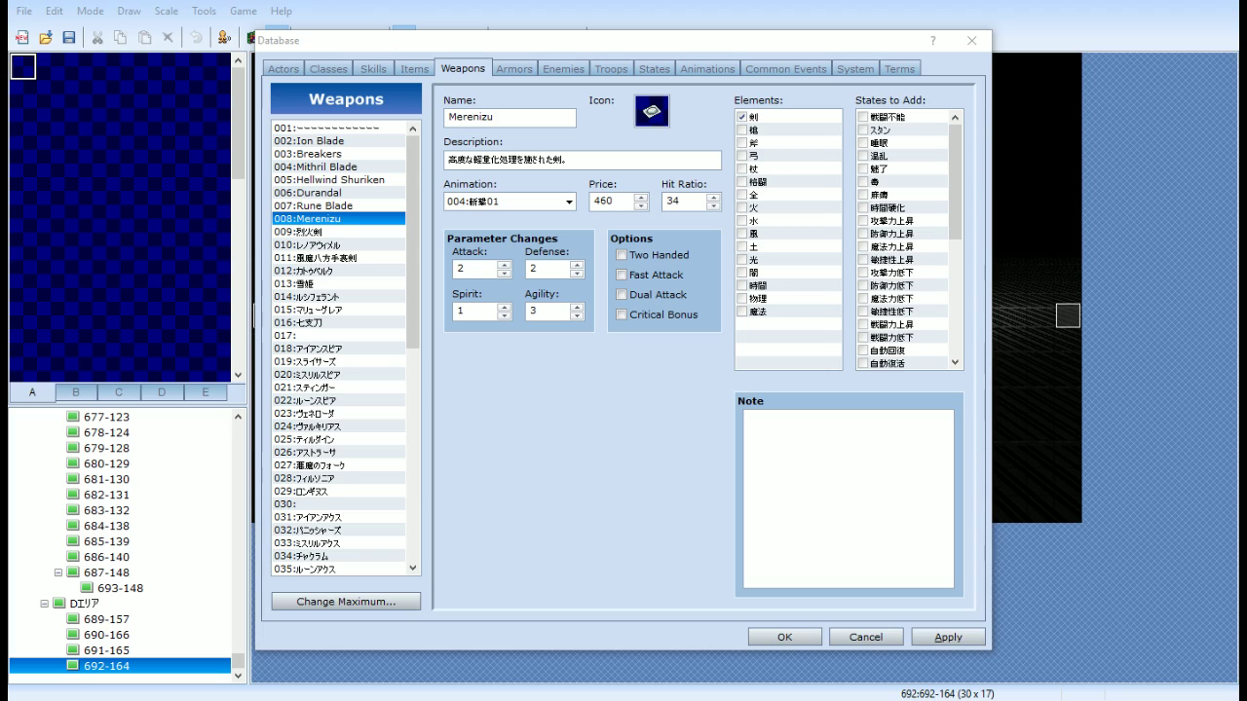
click(597, 163)
click(592, 157)
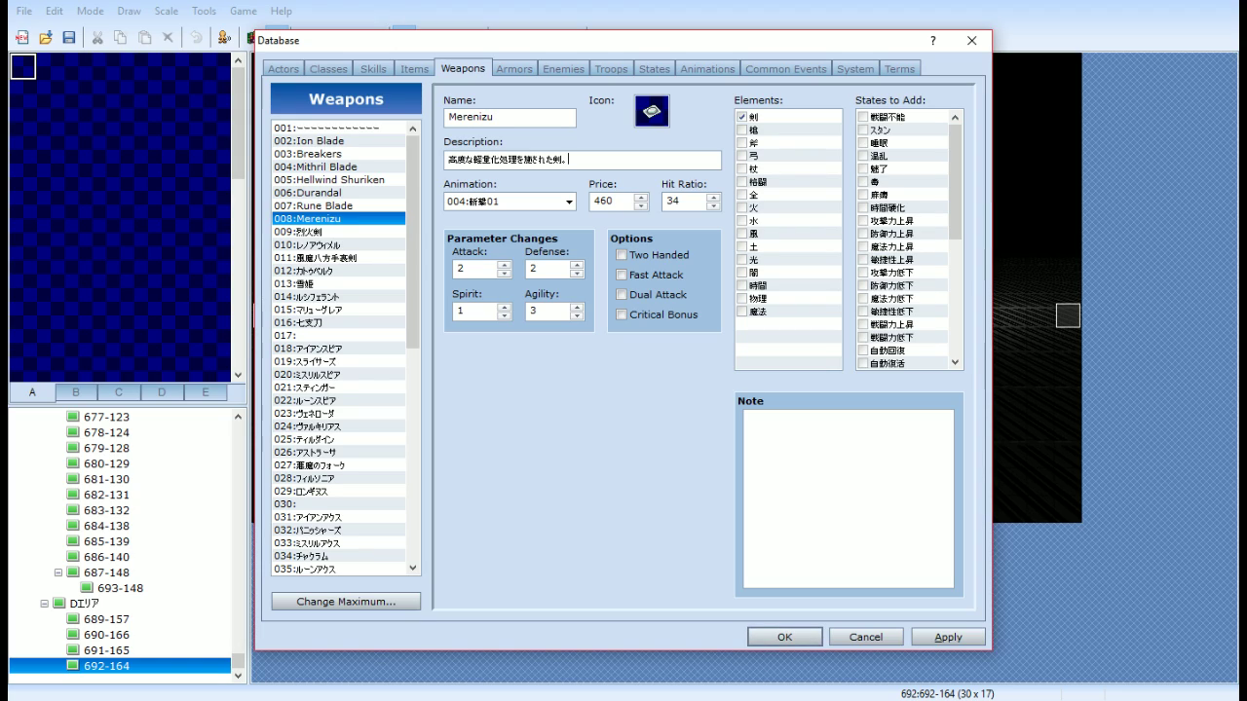
Switch to the browser, open google.com in a new tab, and return to the weapons database
key(alt+Tab)
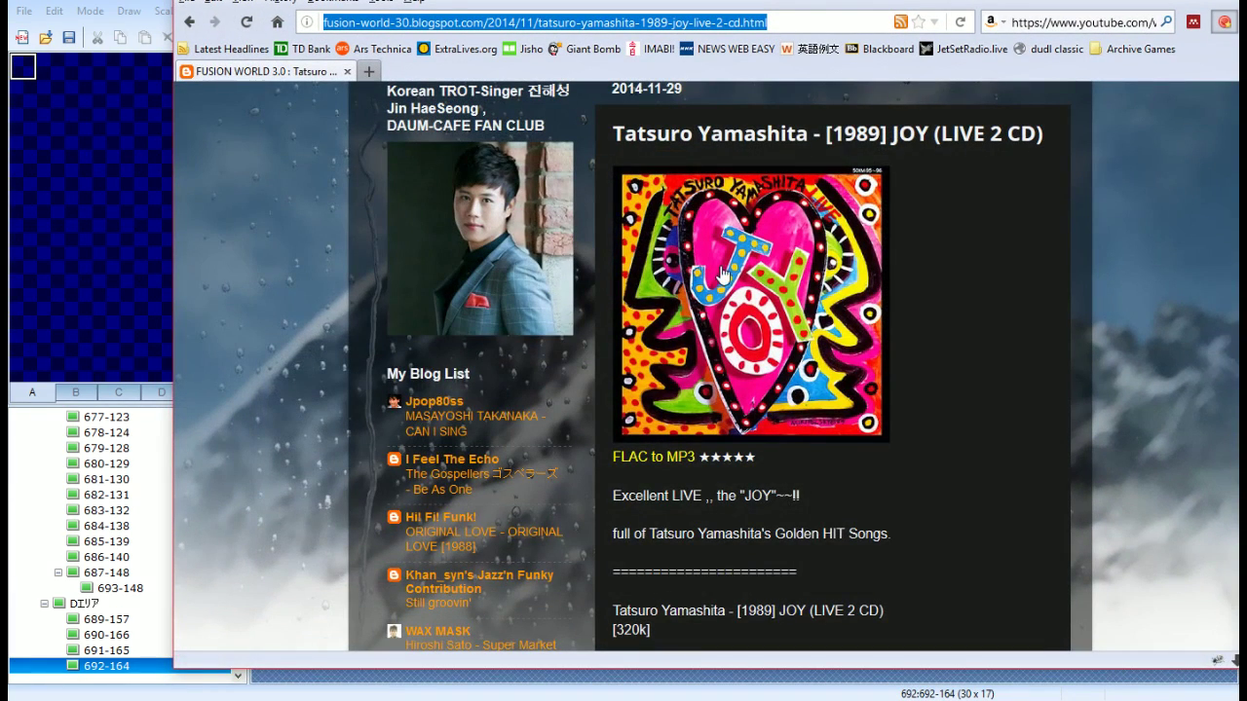
text(google.com)
key(alt+Return)
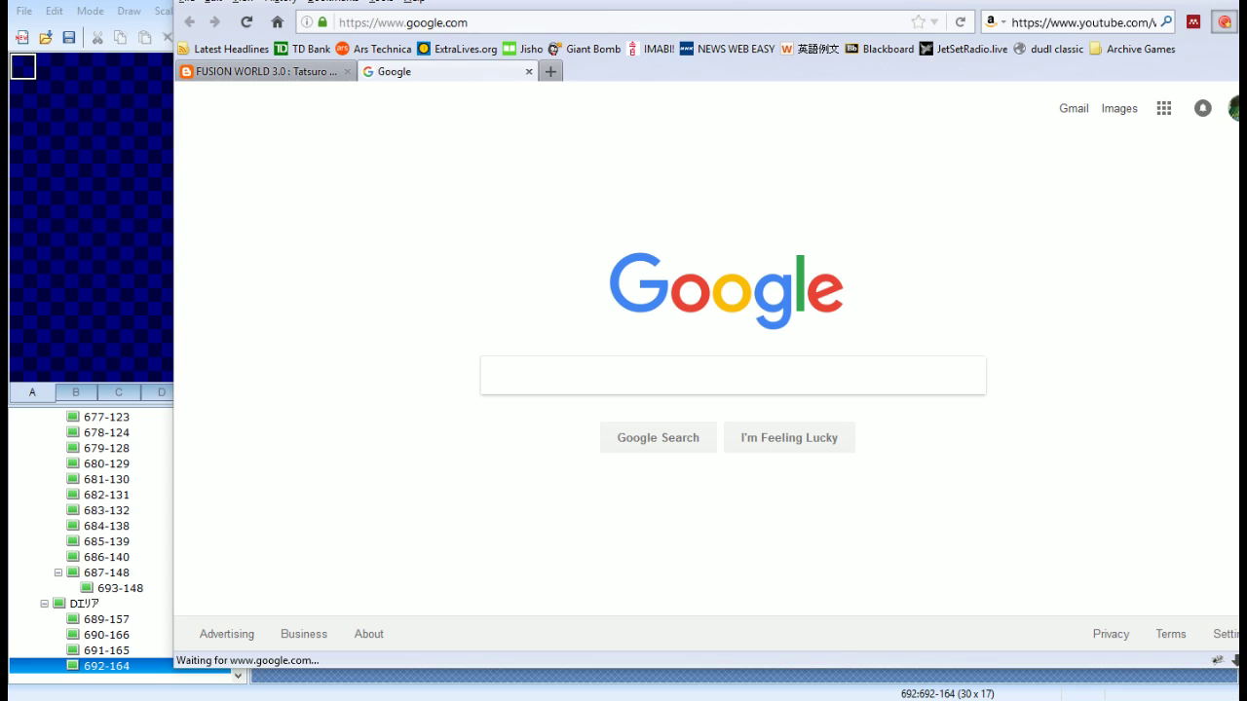
click(1166, 1)
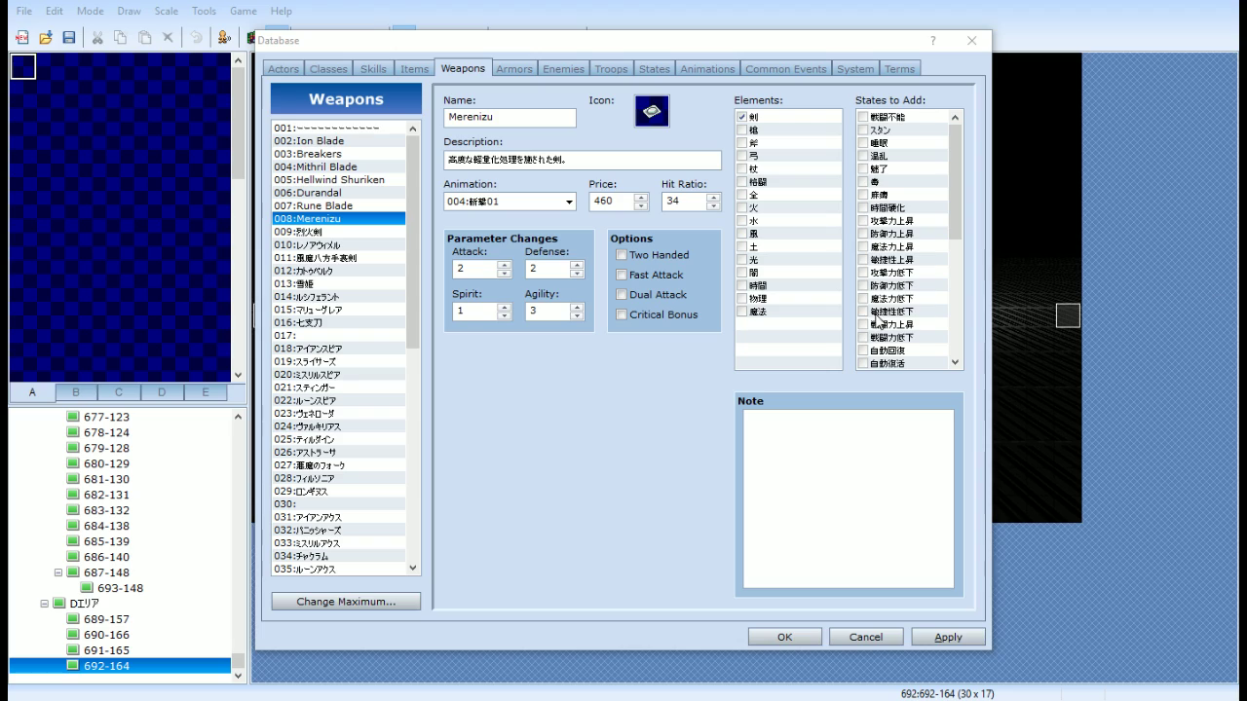
click(663, 460)
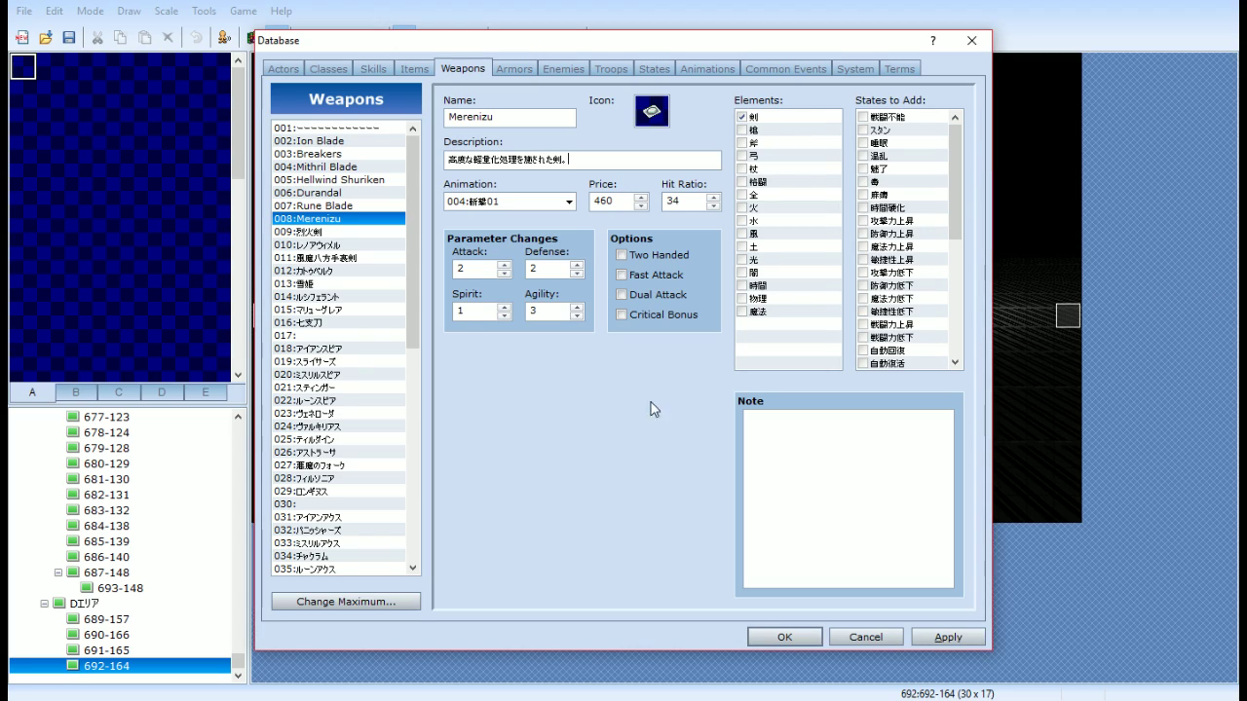
Replace weapon 008's description with "A sword that has been modified to be lighter."
key(Tab)
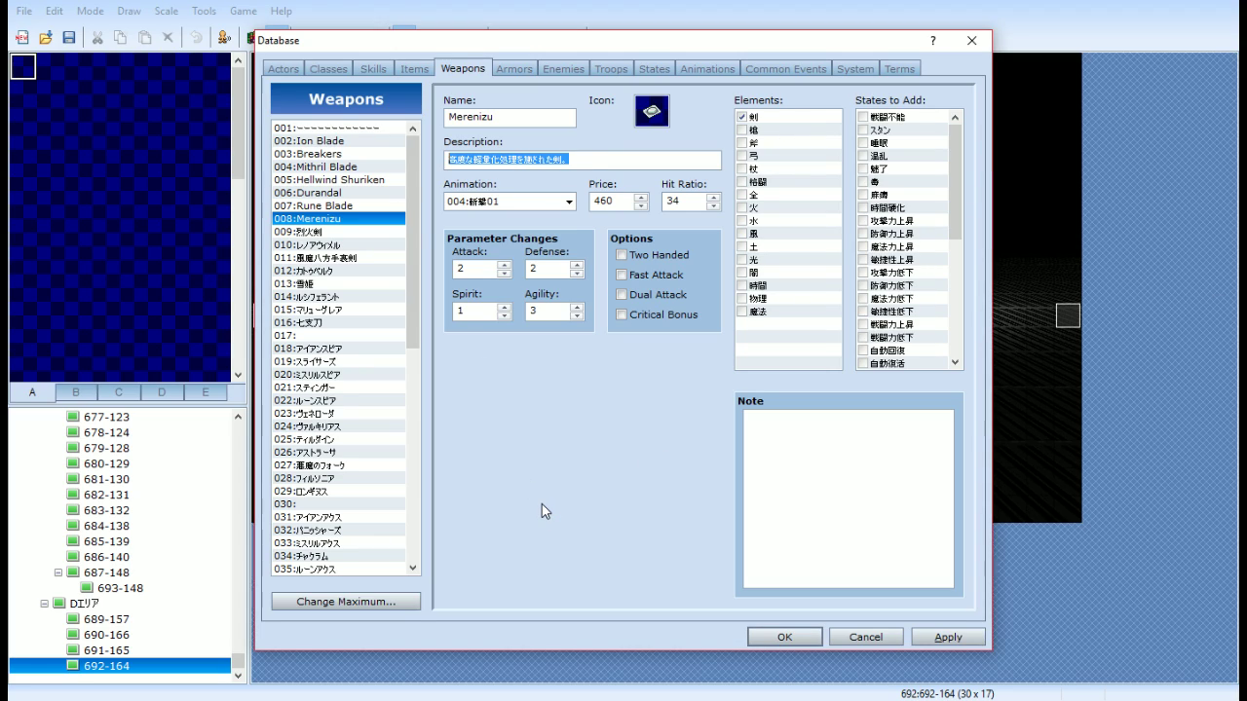
text(A sword that has undergone)
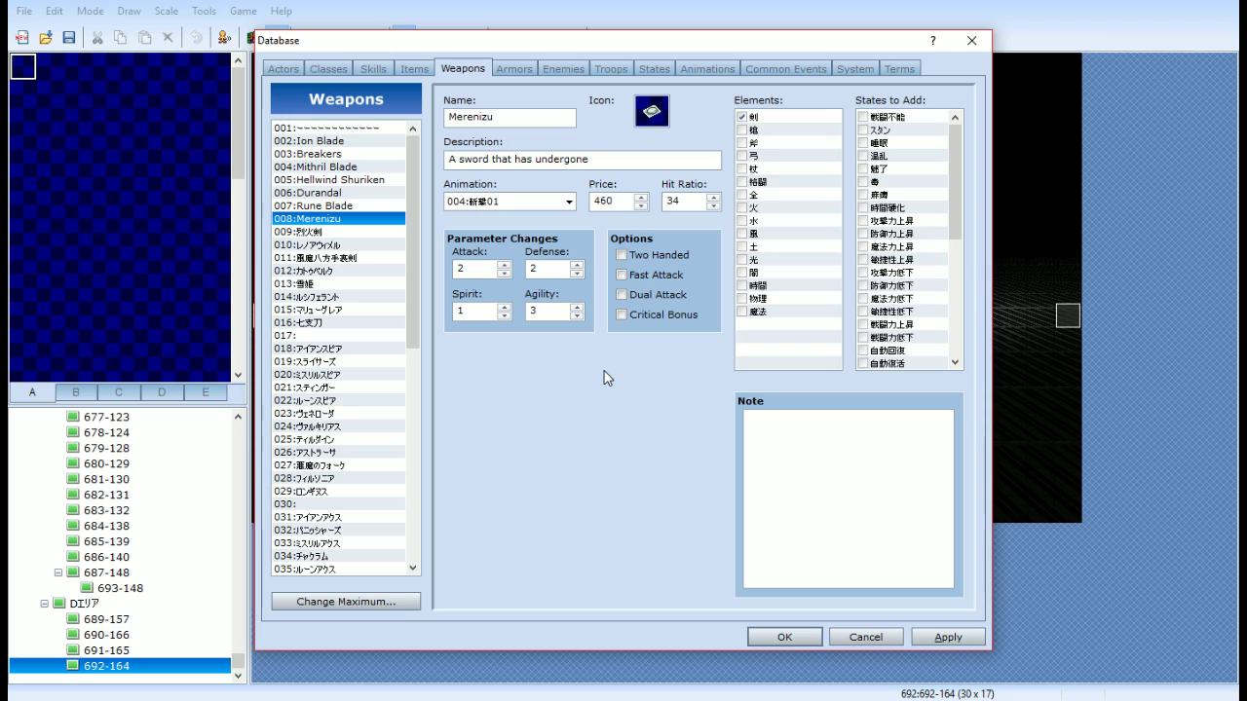
key(ctrl+BackSpace)
text(been modified to be lighter.)
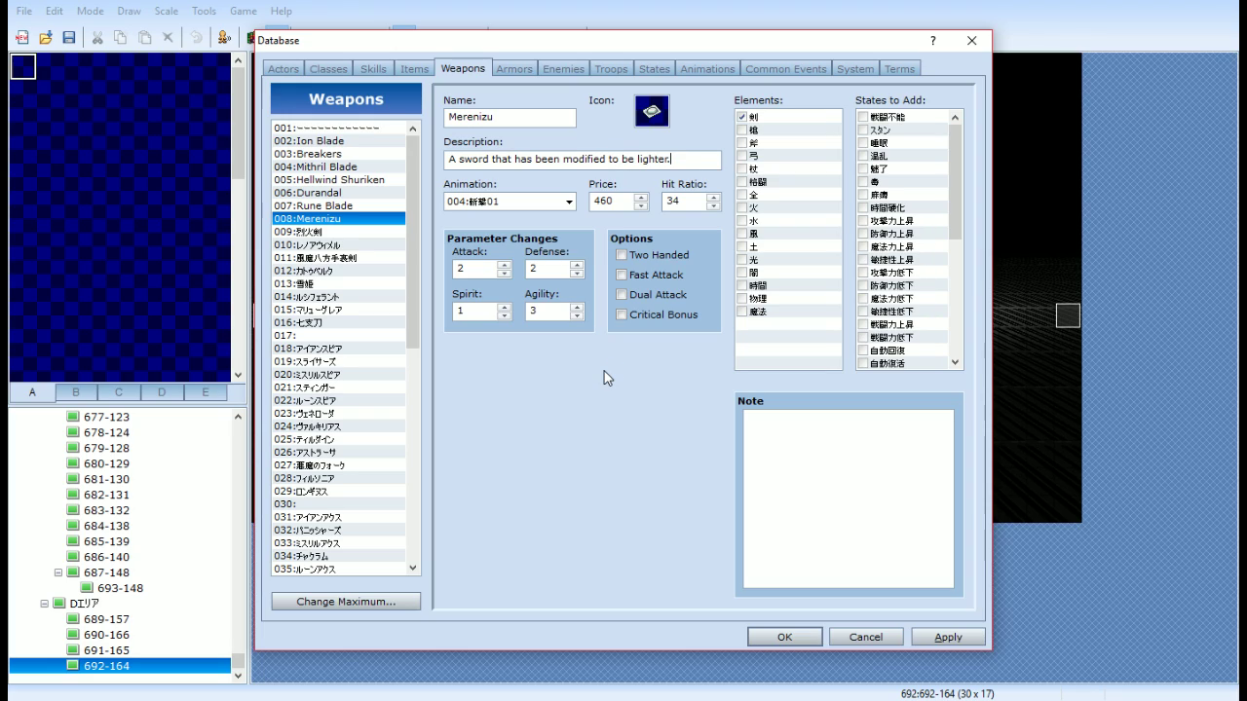
Reword weapon 008's description to "A sword designed to be as light as possible."
key(BackSpace)
key(BackSpace)
key(BackSpace)
key(BackSpace)
key(BackSpace)
key(BackSpace)
key(BackSpace)
key(BackSpace)
key(BackSpace)
key(BackSpace)
key(BackSpace)
key(BackSpace)
key(BackSpace)
key(BackSpace)
key(BackSpace)
key(BackSpace)
key(BackSpace)
key(BackSpace)
key(BackSpace)
key(BackSpace)
key(BackSpace)
key(BackSpace)
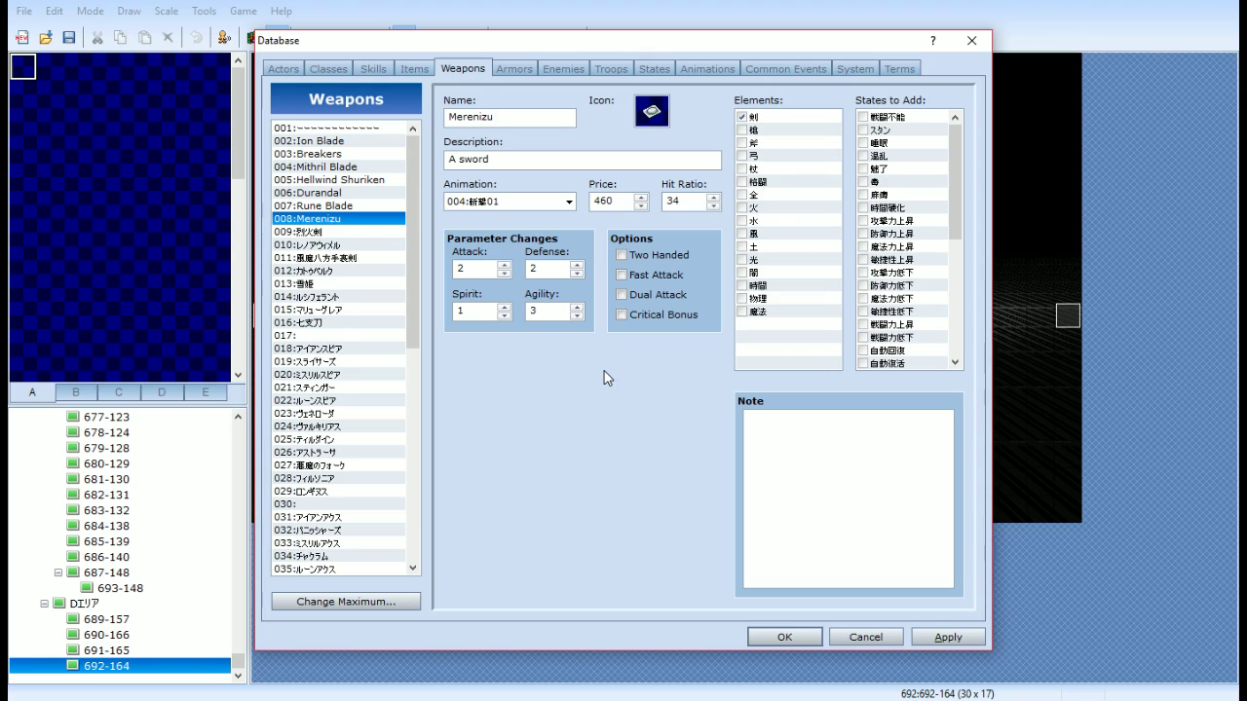
click(358, 206)
click(357, 219)
double_click(534, 161)
click(534, 161)
text(designed to e)
key(BackSpace)
text(be as light as )
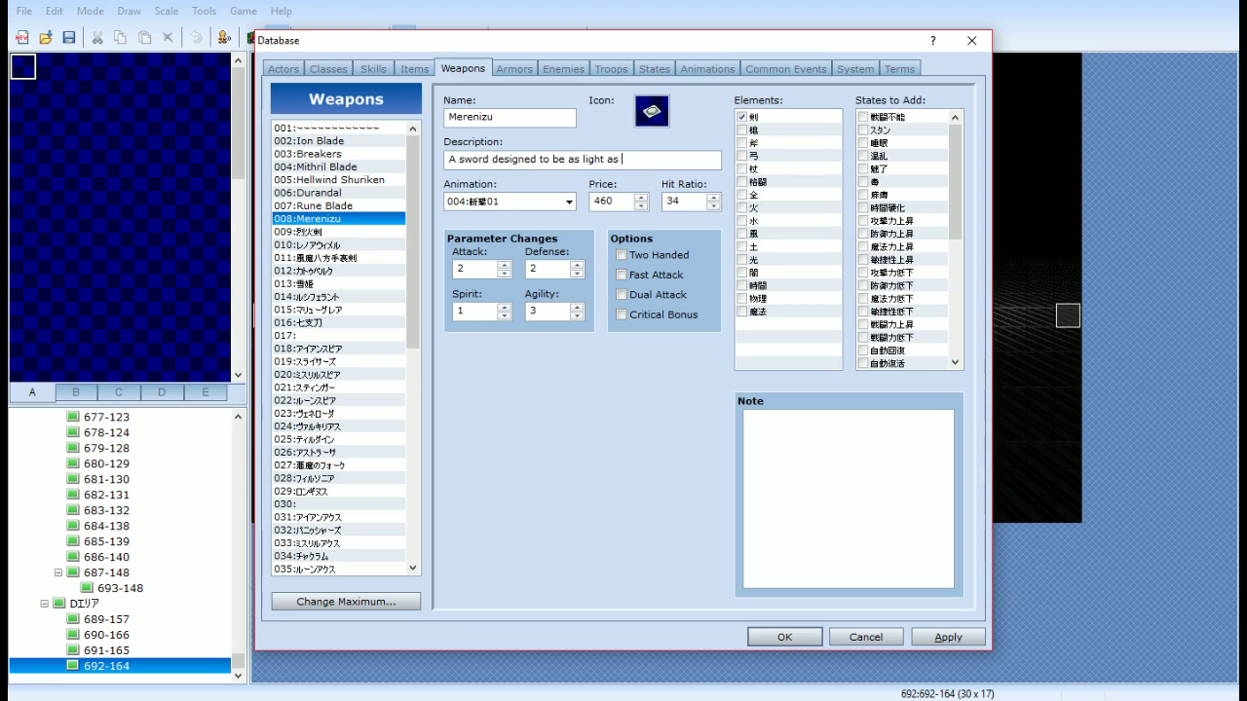
text(possible.)
Translate the name of weapon 009 as "Inferno Blade"
click(332, 232)
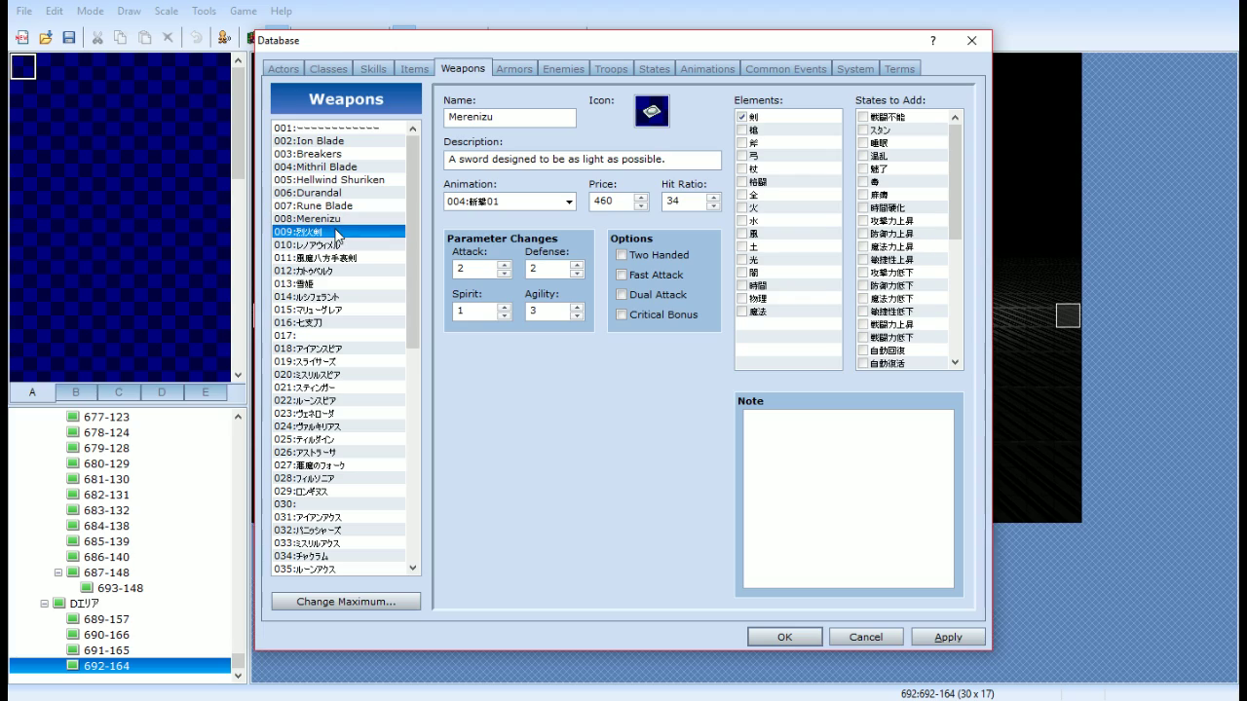
double_click(546, 117)
click(558, 117)
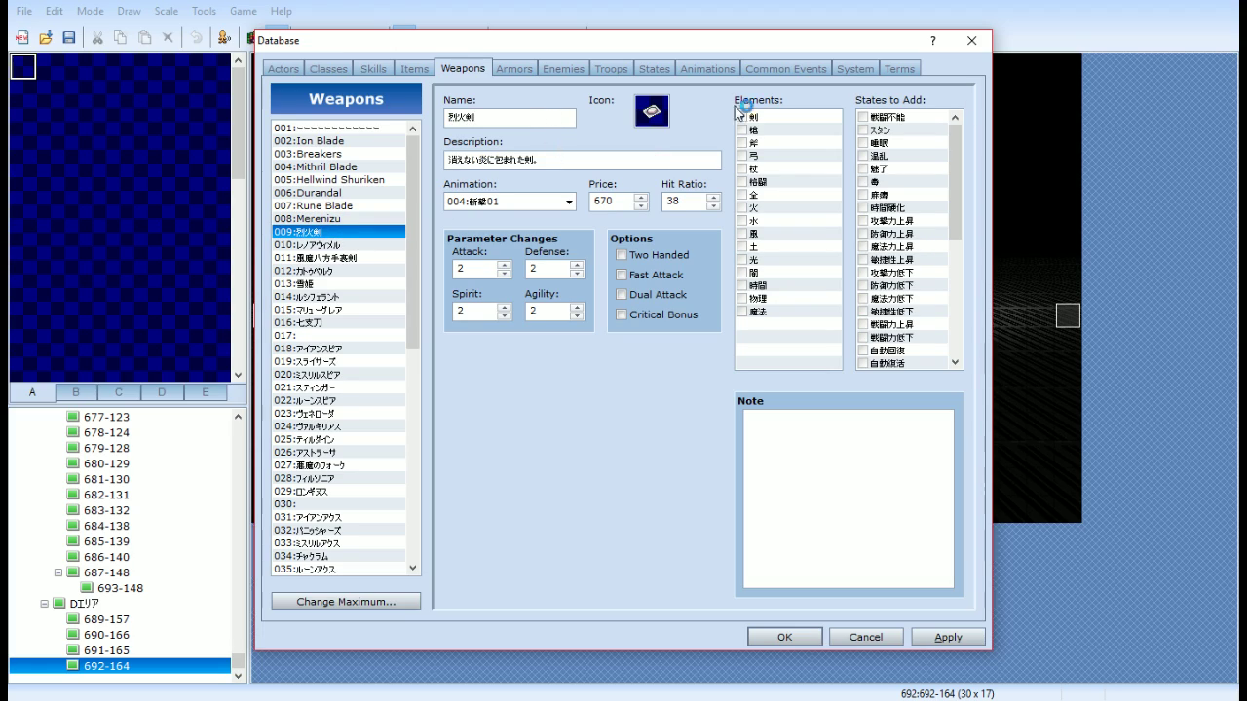
click(632, 117)
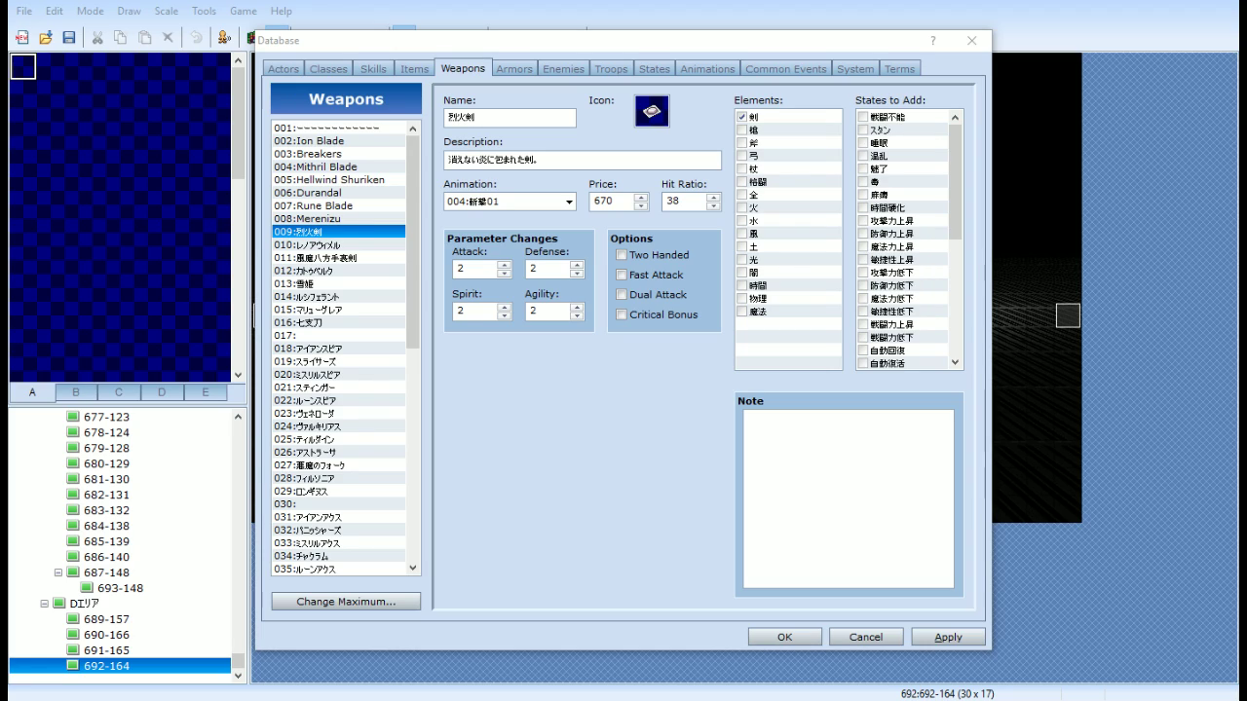
click(516, 121)
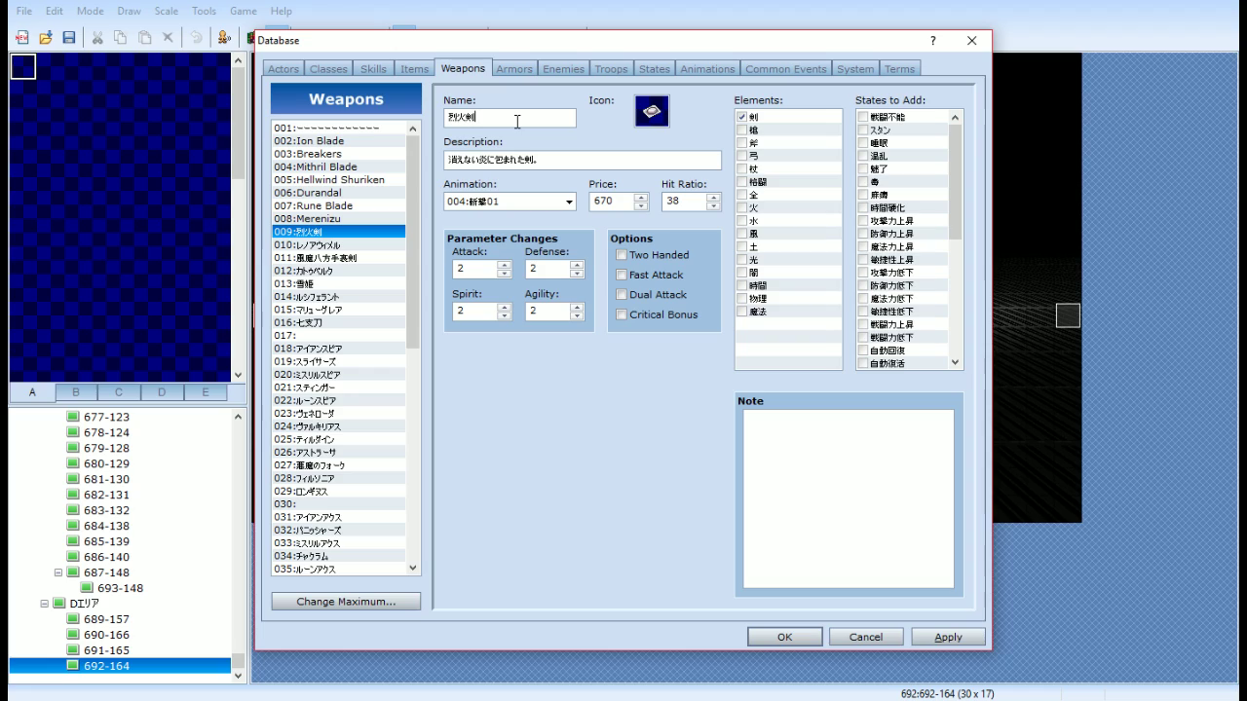
double_click(516, 122)
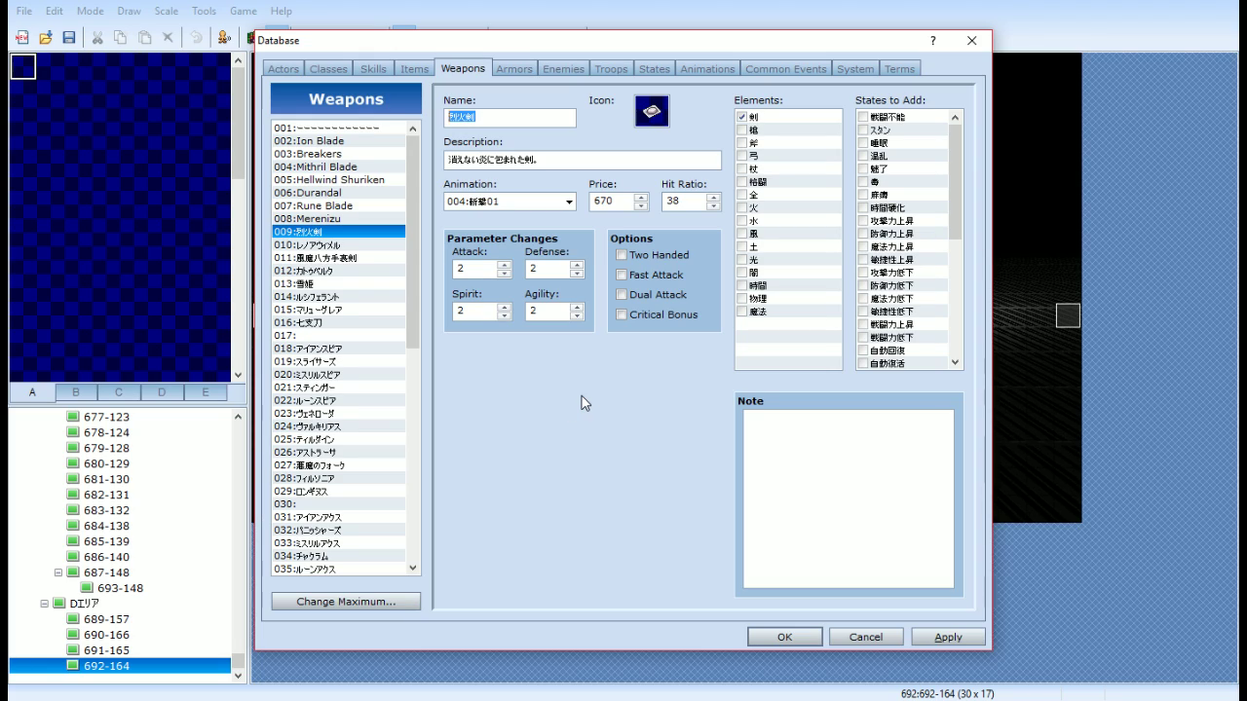
click(470, 118)
double_click(471, 118)
text(Inferno Blade)
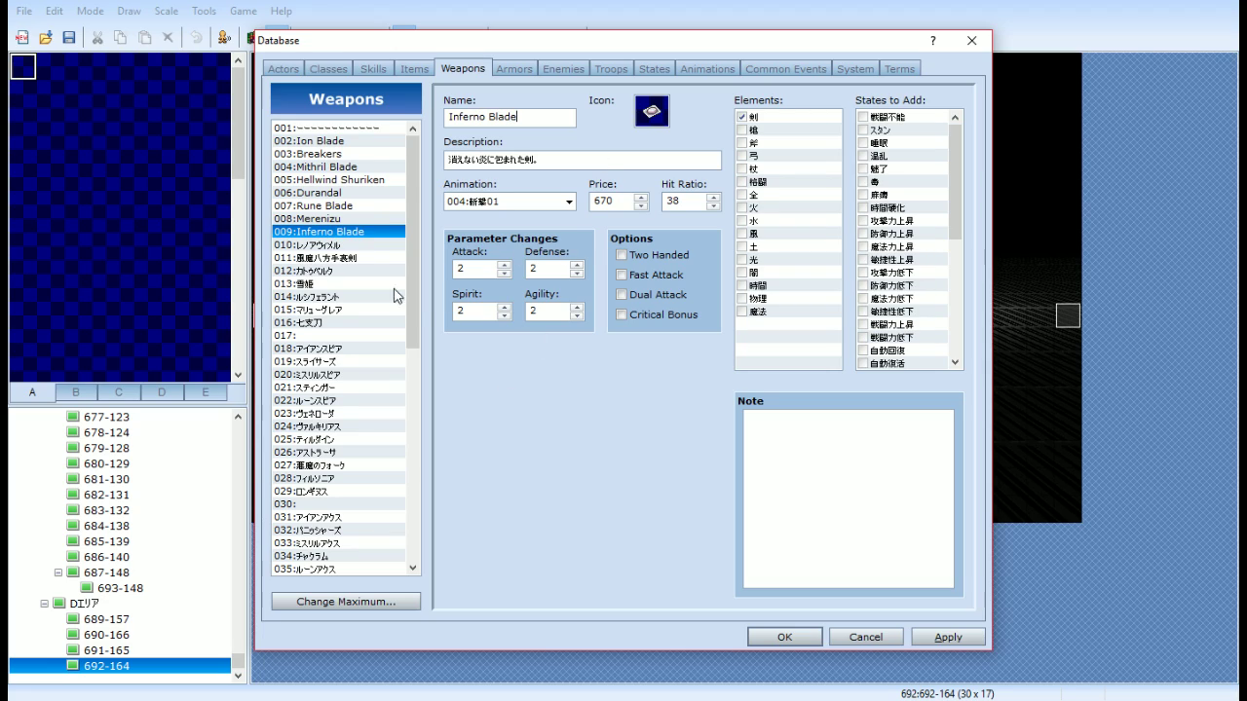
Replace weapon 010's Japanese name with "Lenoa Wimeru"
click(349, 245)
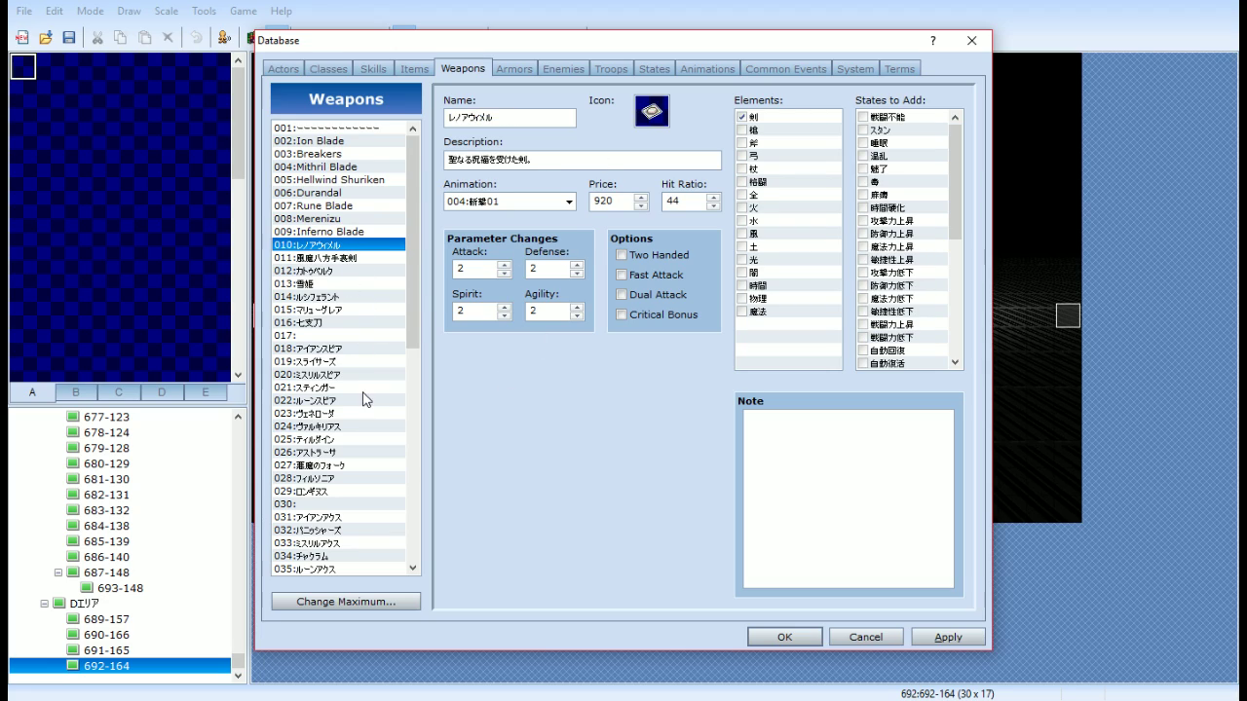
double_click(547, 117)
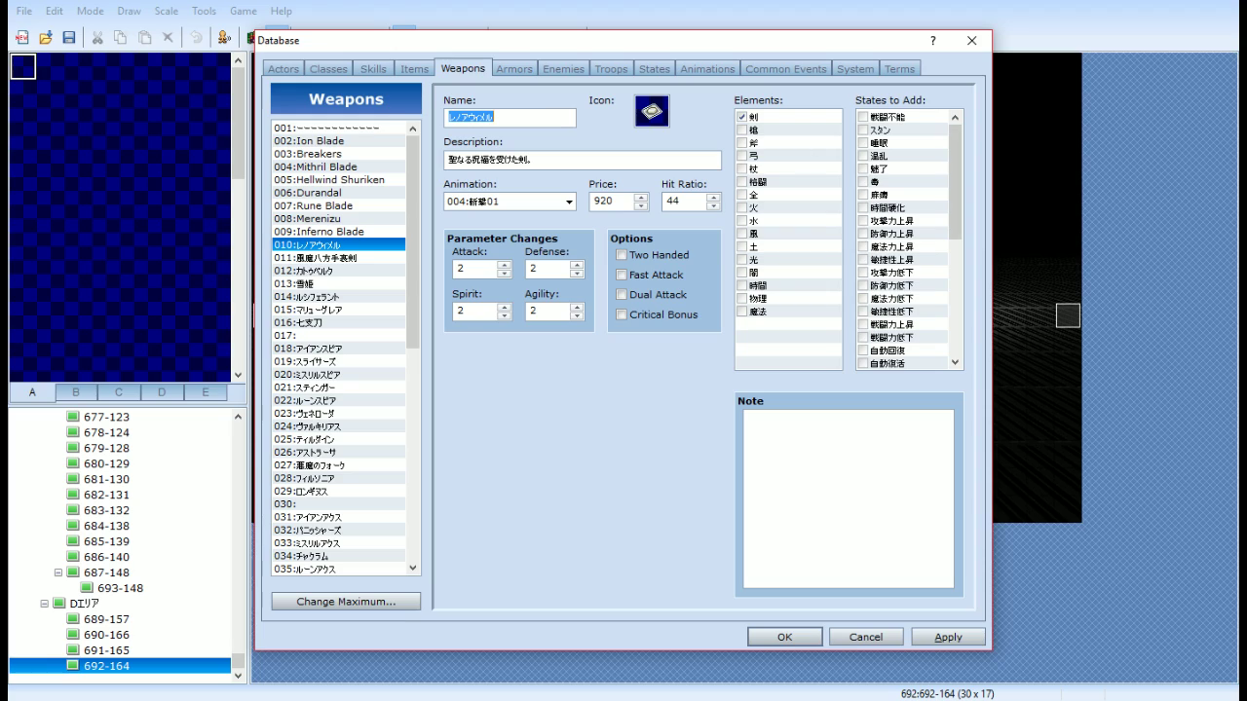
click(448, 119)
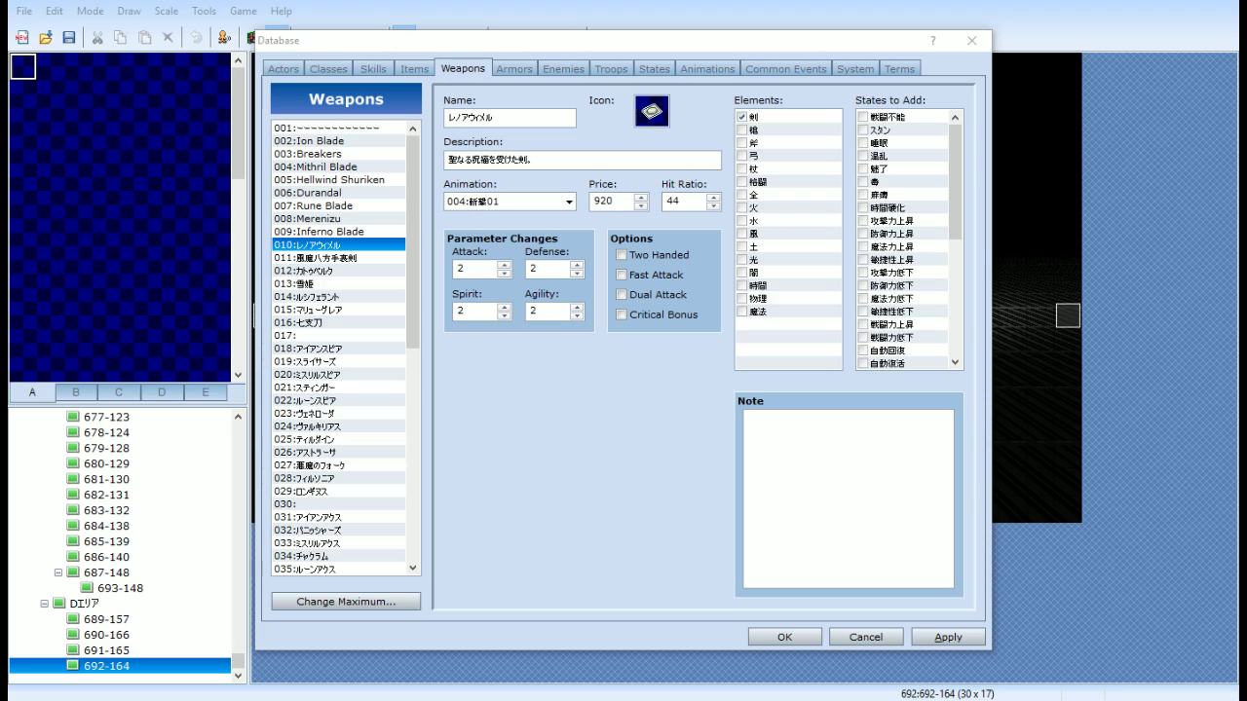
click(491, 140)
click(448, 118)
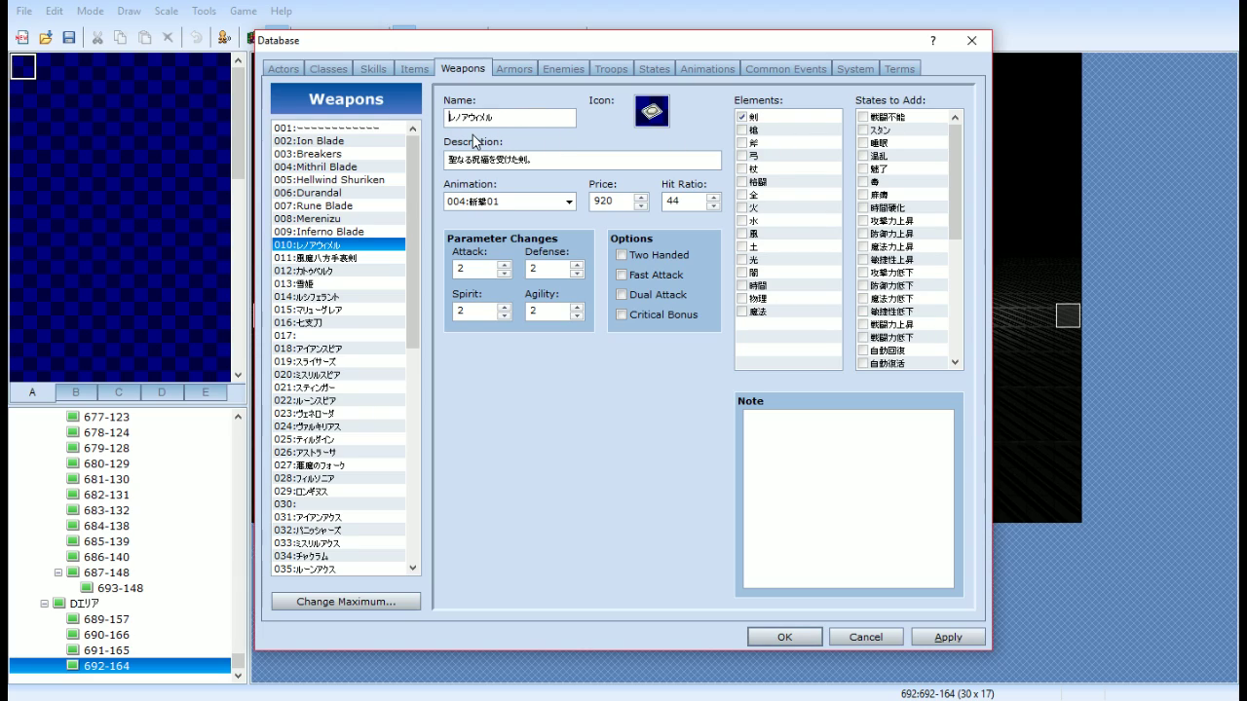
text(Lenoa )
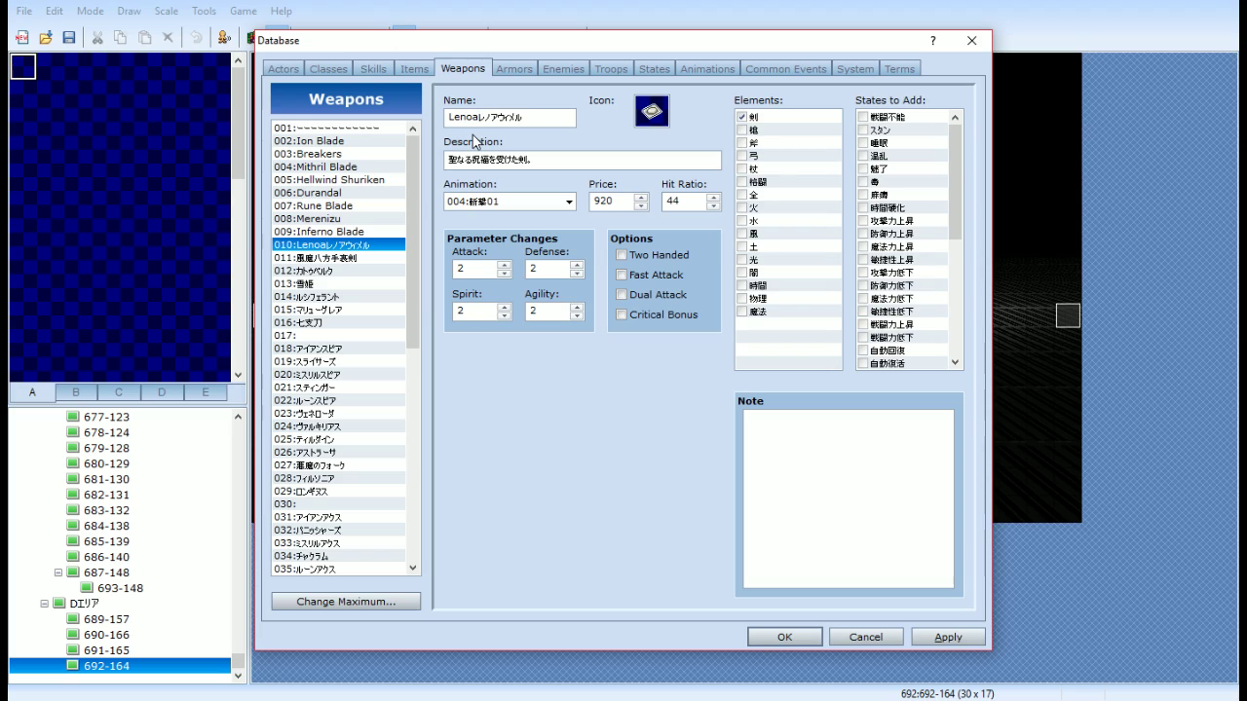
text(Wime)
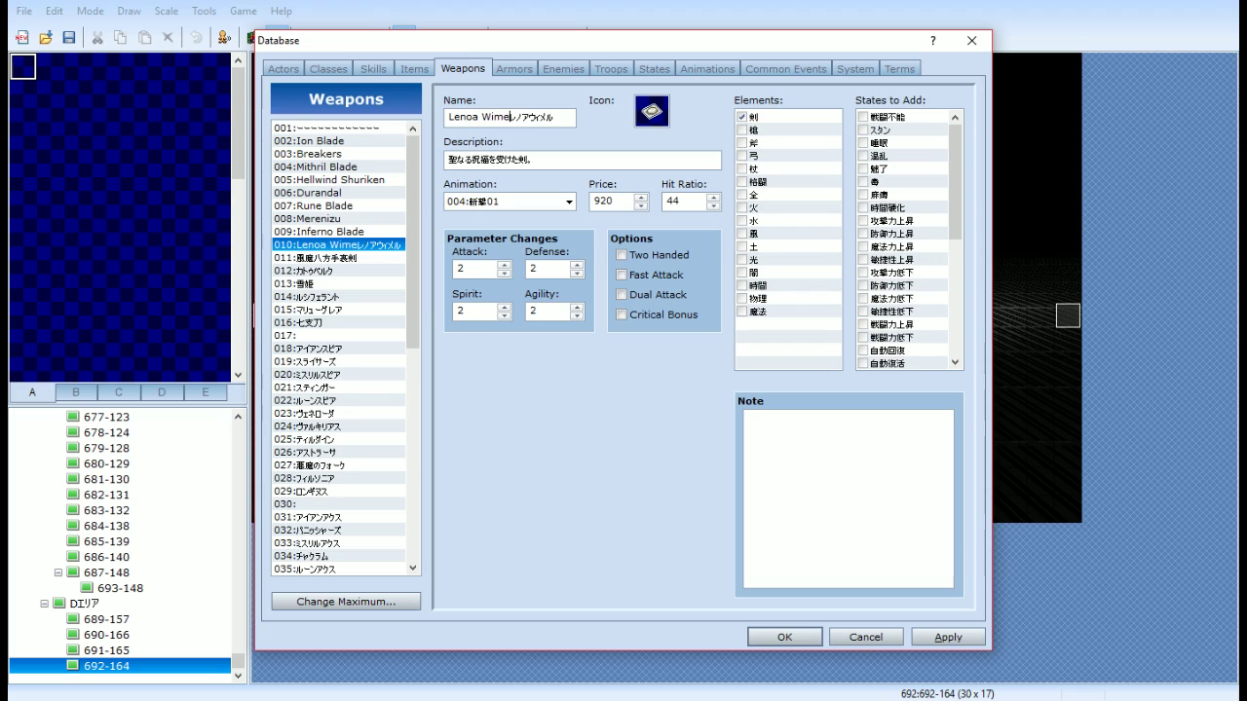
text(ru)
key(Delete)
key(Delete)
key(Delete)
key(Delete)
key(Delete)
key(Delete)
key(Delete)
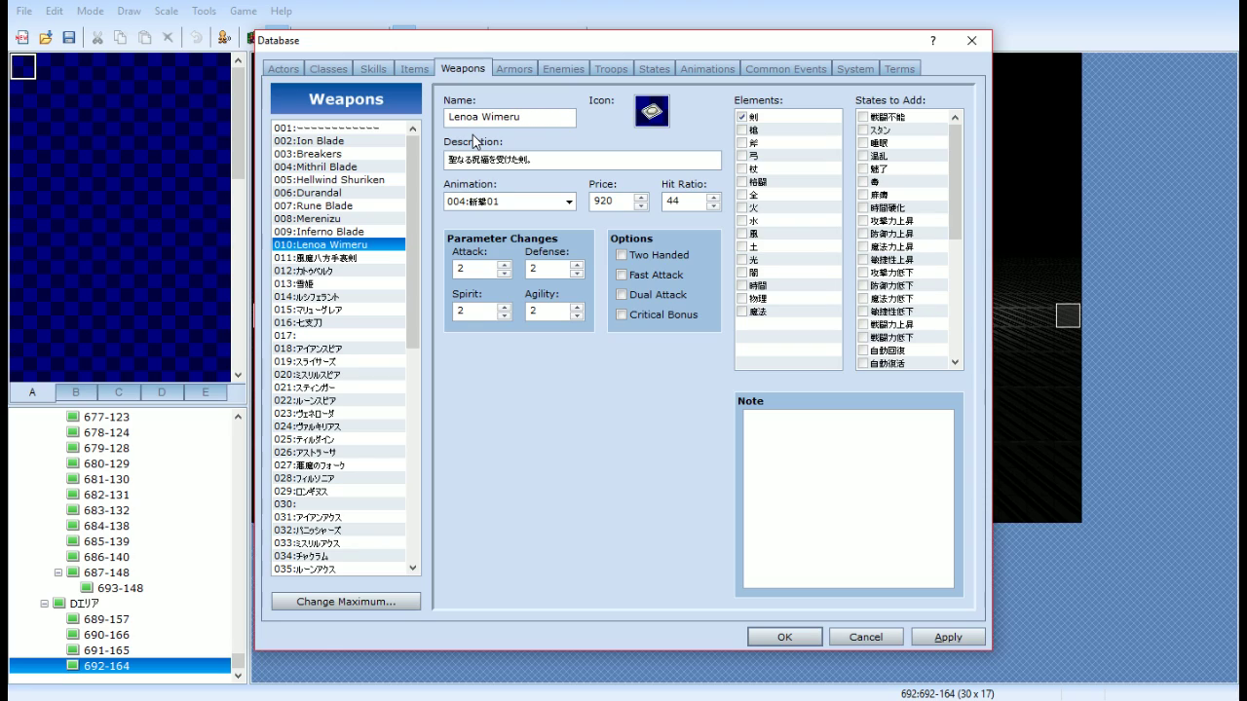
text(.)
key(BackSpace)
Try the spelling "Renoa Wimeru" for weapon 010's name and restore "Lenoa Wimeru"
drag(527, 115, 423, 124)
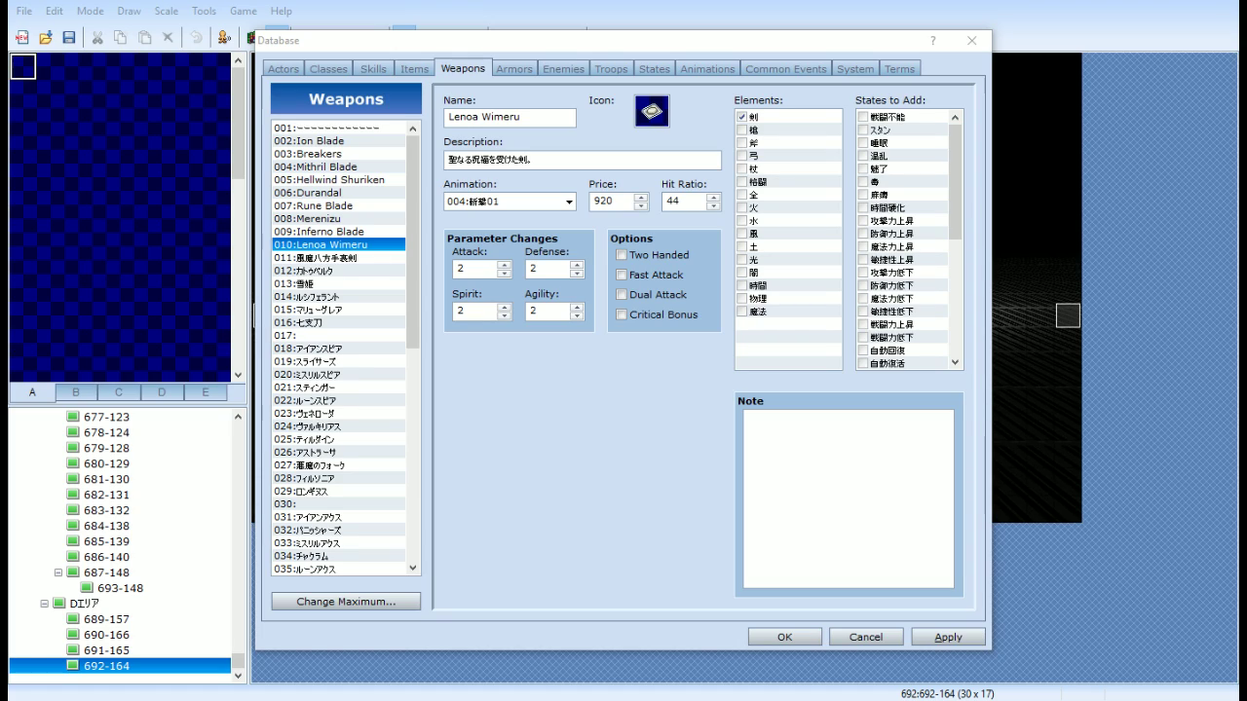
key(BackSpace)
text(R)
drag(457, 116, 448, 117)
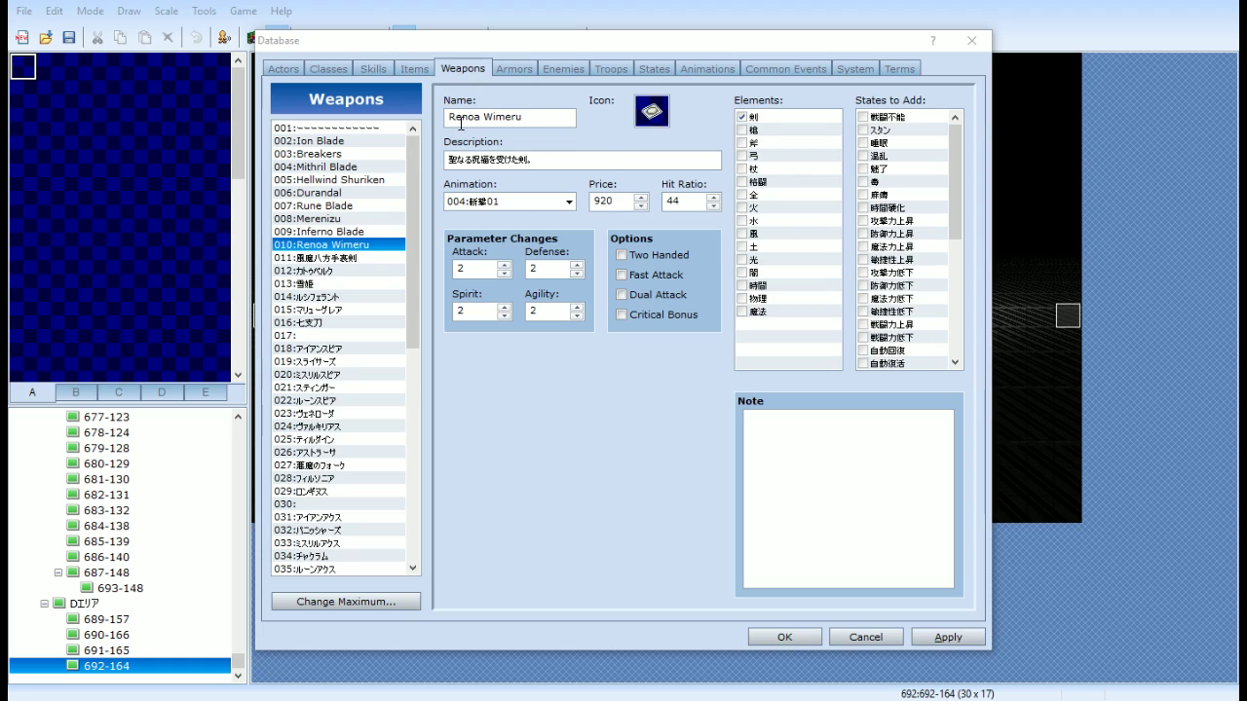
drag(454, 117, 428, 123)
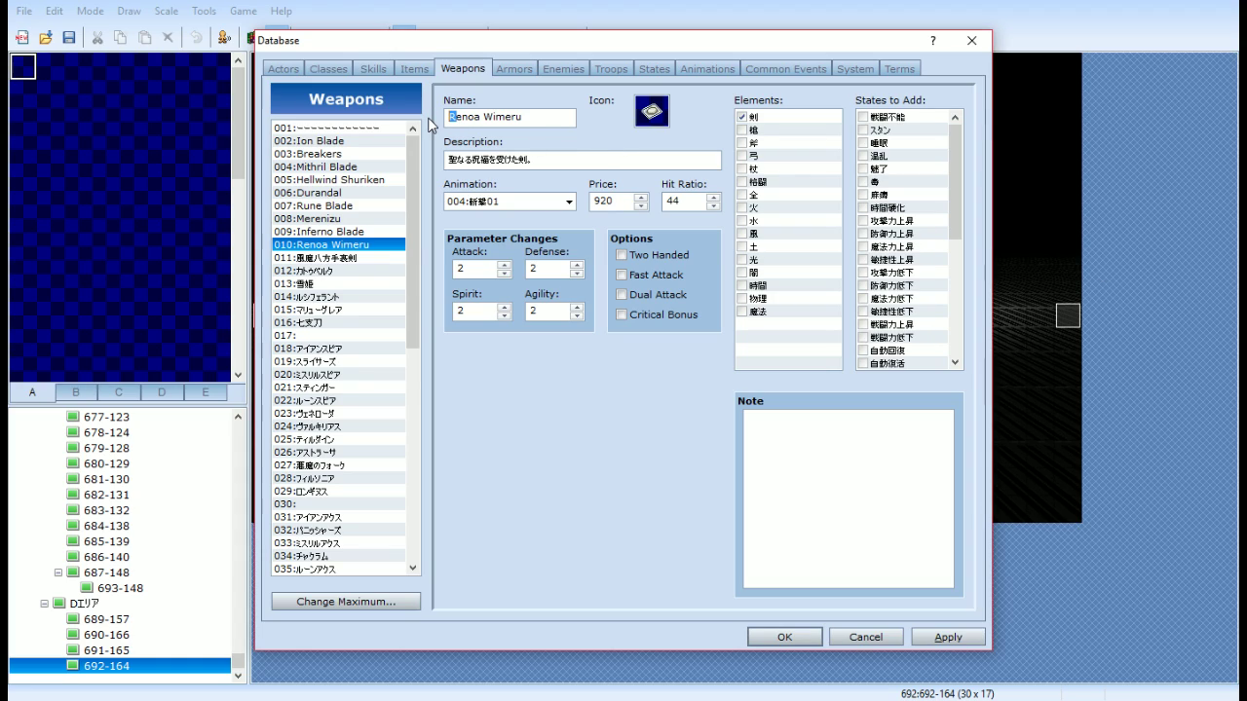
text(L)
Translate weapon 011's name, replacing a first "Eight-Sided Shuriken" version with "Eightfold Shuriken"
click(374, 257)
click(553, 118)
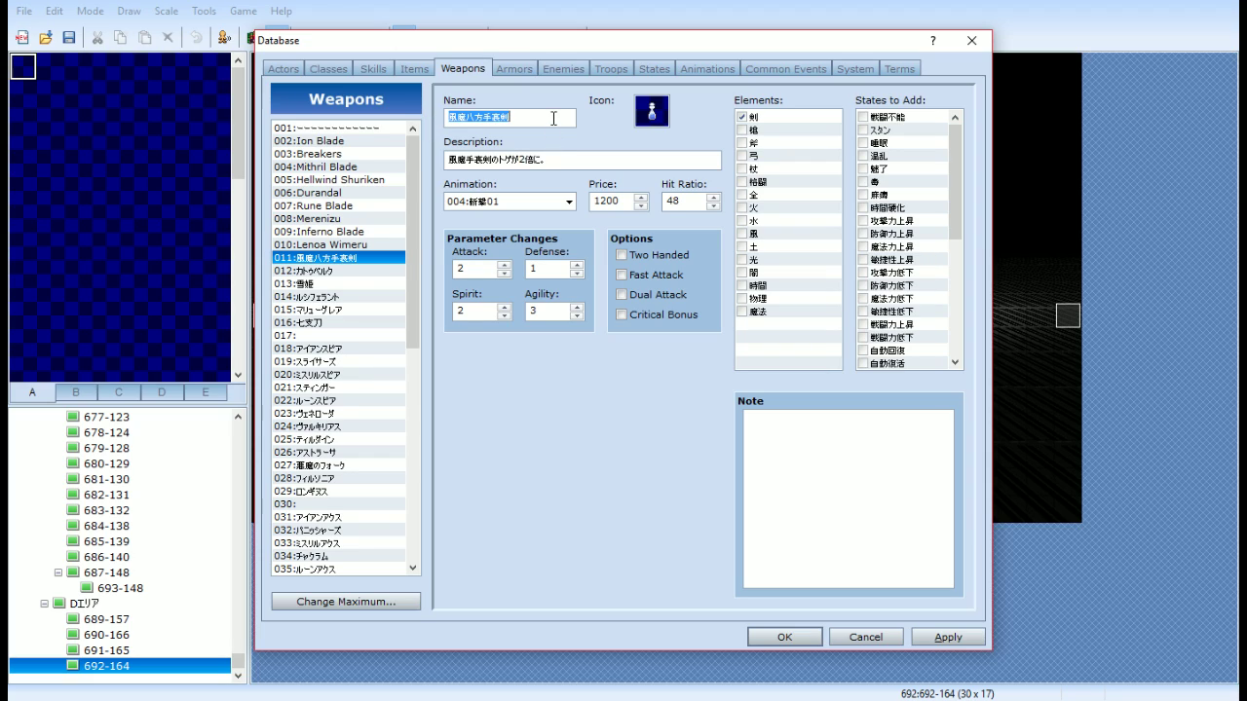
click(544, 116)
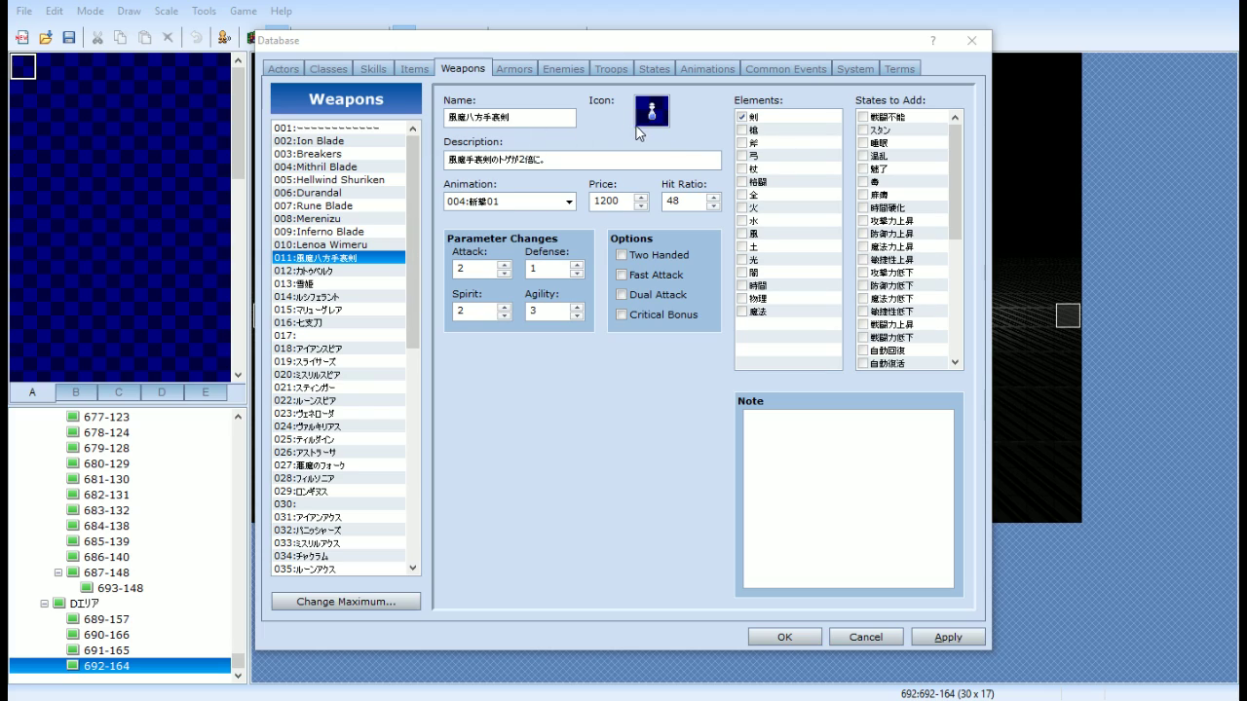
click(362, 181)
click(356, 260)
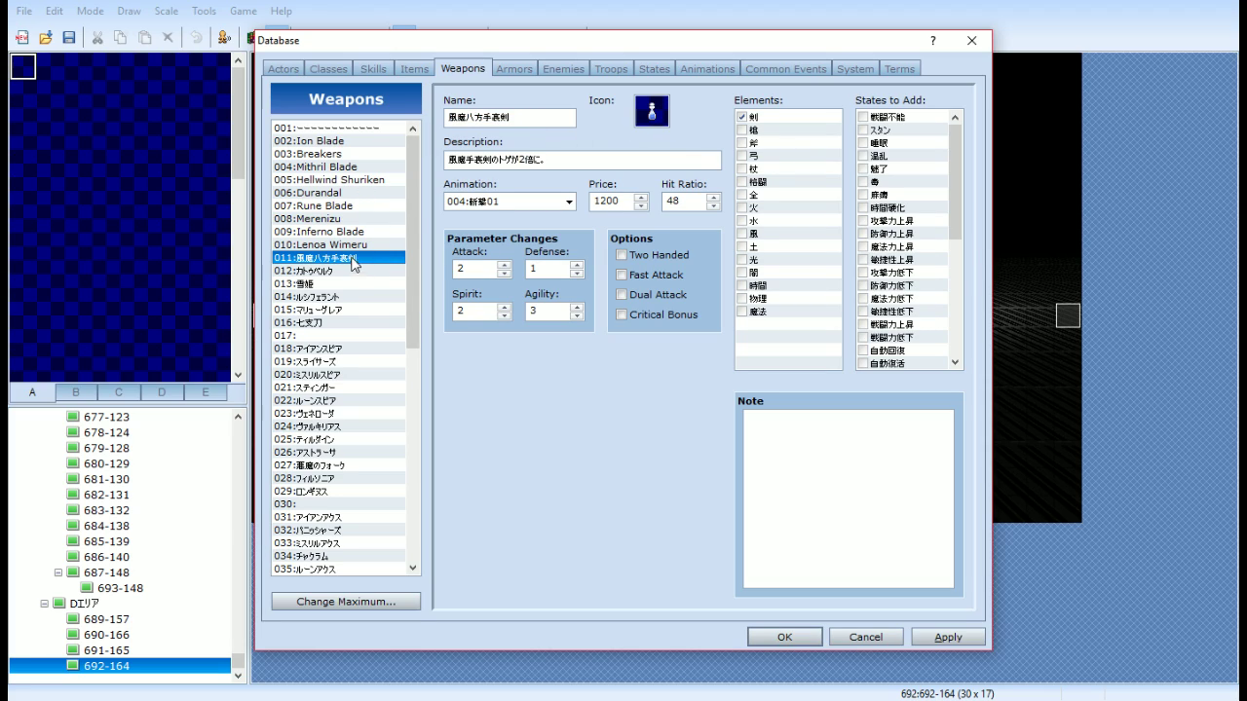
click(512, 272)
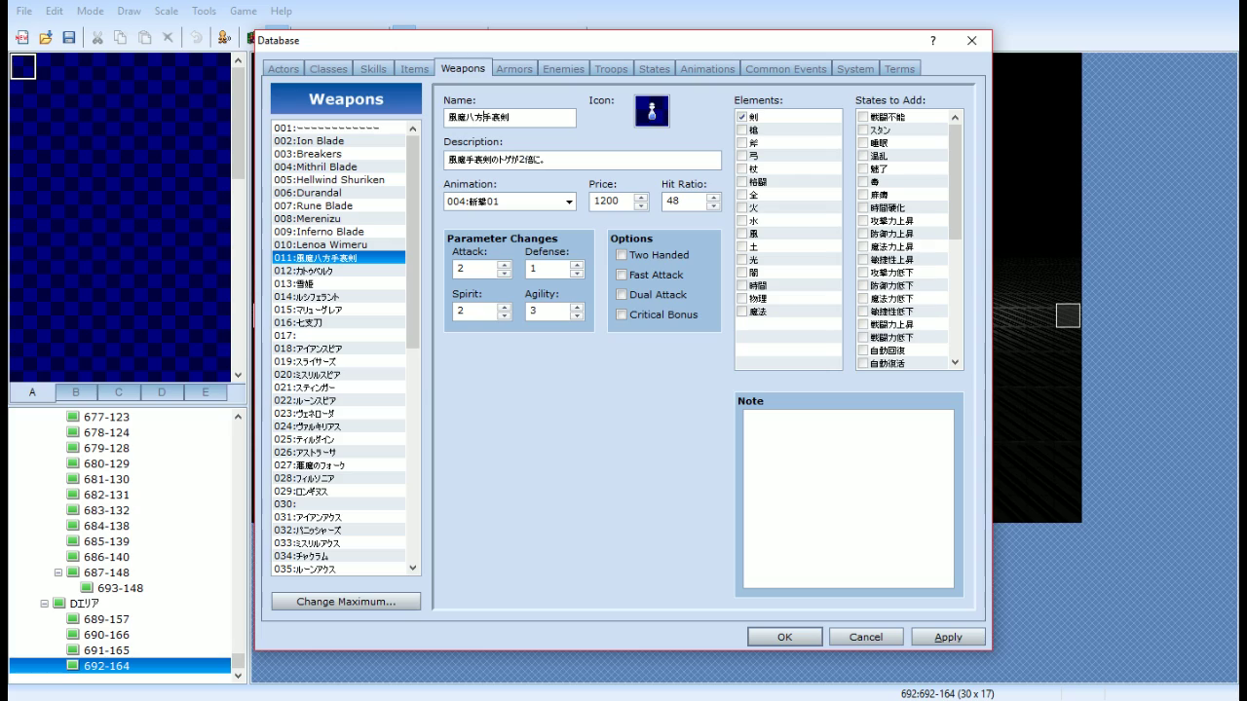
double_click(534, 117)
text(Eight)
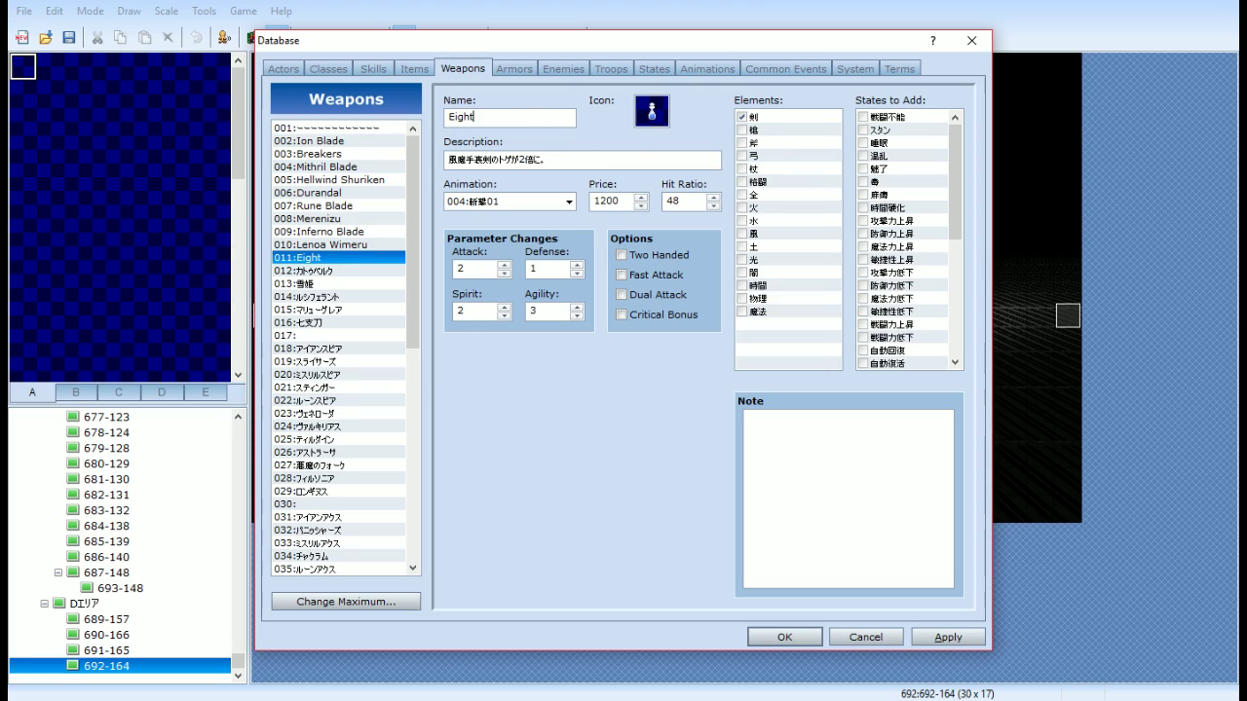
text(-Sided Shuriken)
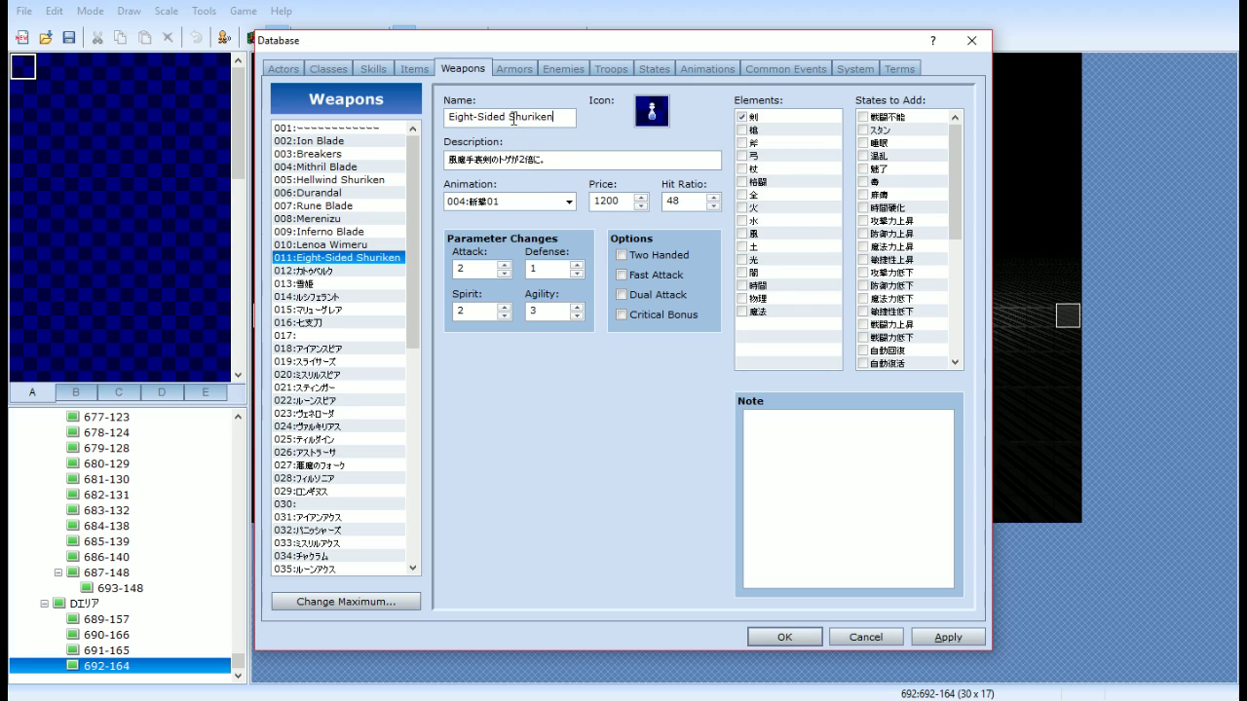
drag(506, 116, 419, 125)
text(Eightfold)
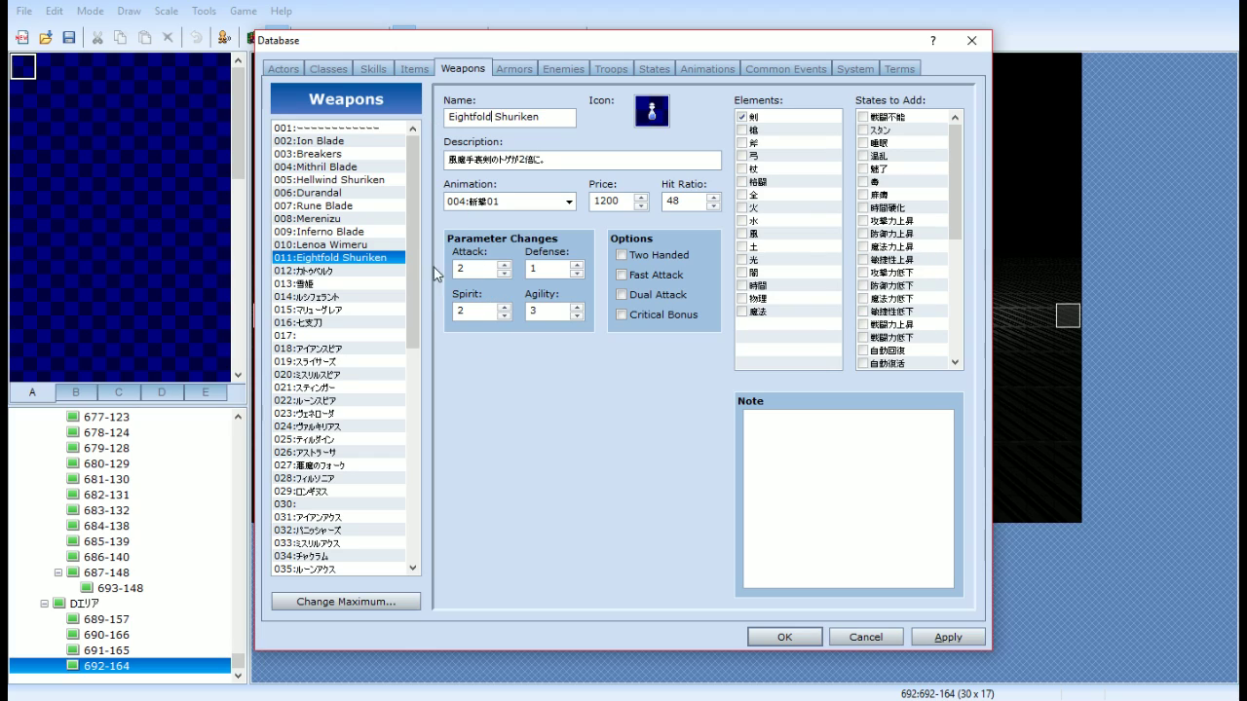
Switch to the Japanese reference project, playtest it from its saved game and open the in-game main menu
drag(415, 262, 422, 285)
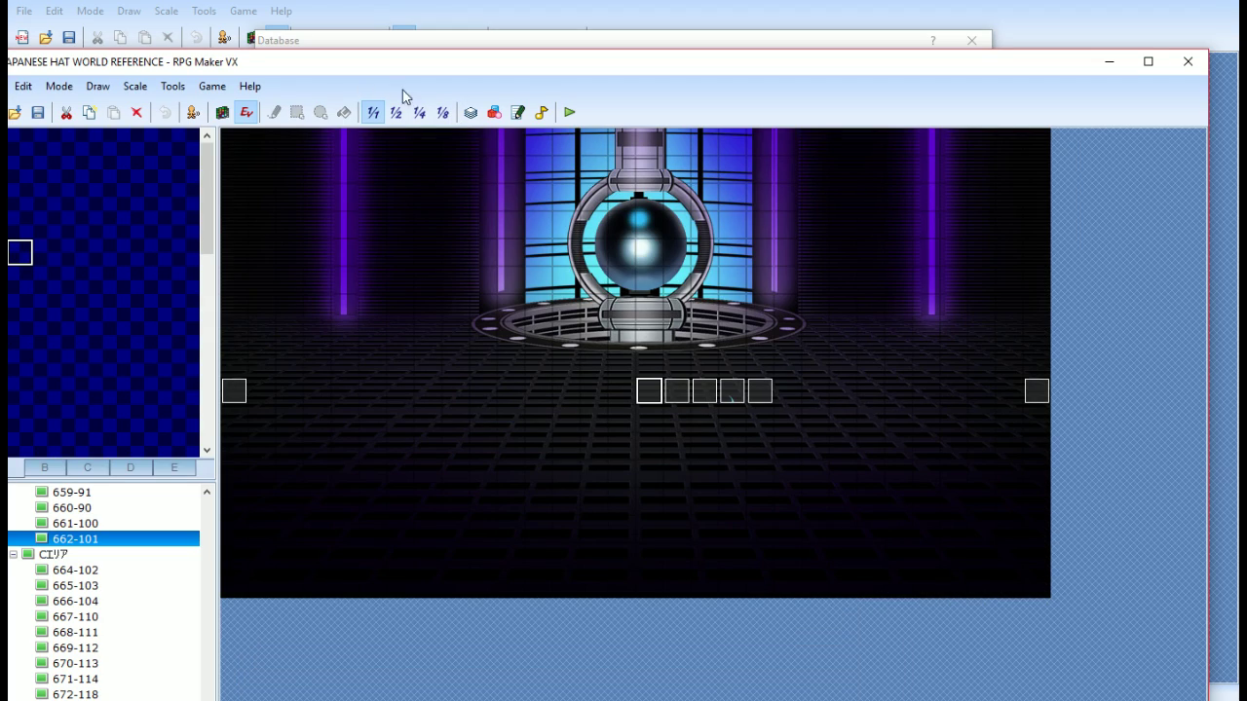
click(571, 111)
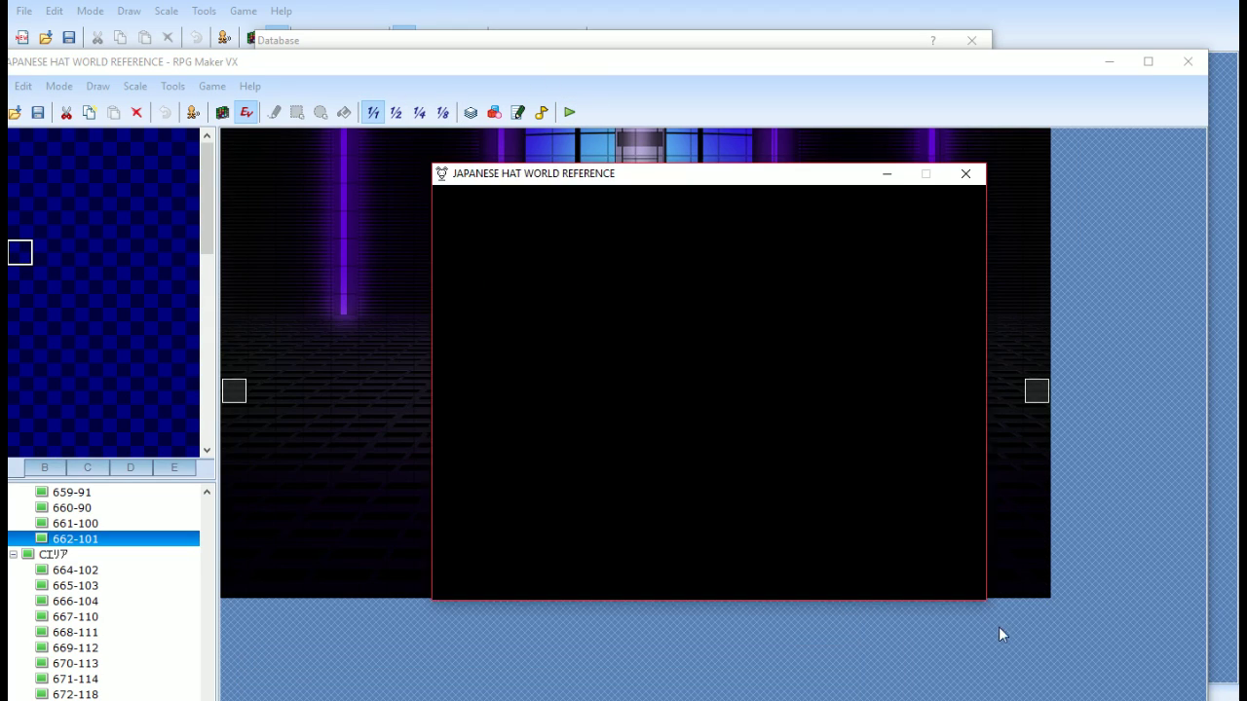
key(Return)
key(Return)
key(Escape)
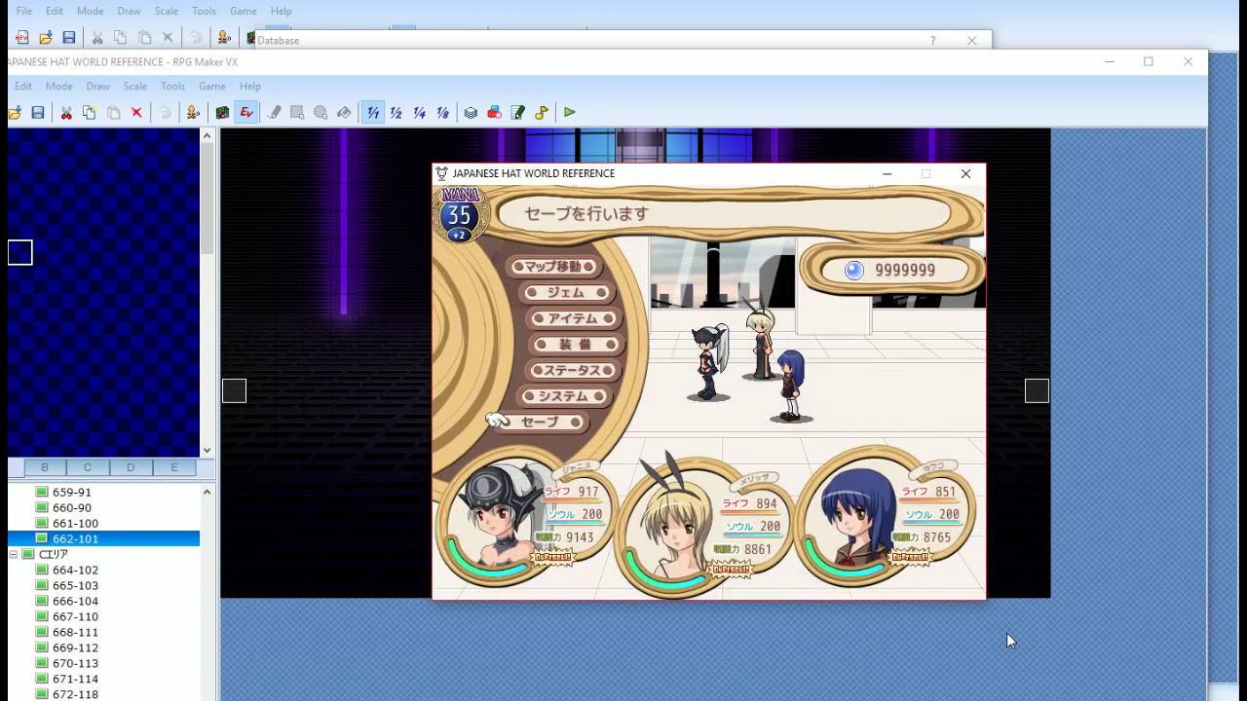
Move the party to the home area (マイホーム) and open its weapon crafting screen
key(Down)
key(Return)
key(Return)
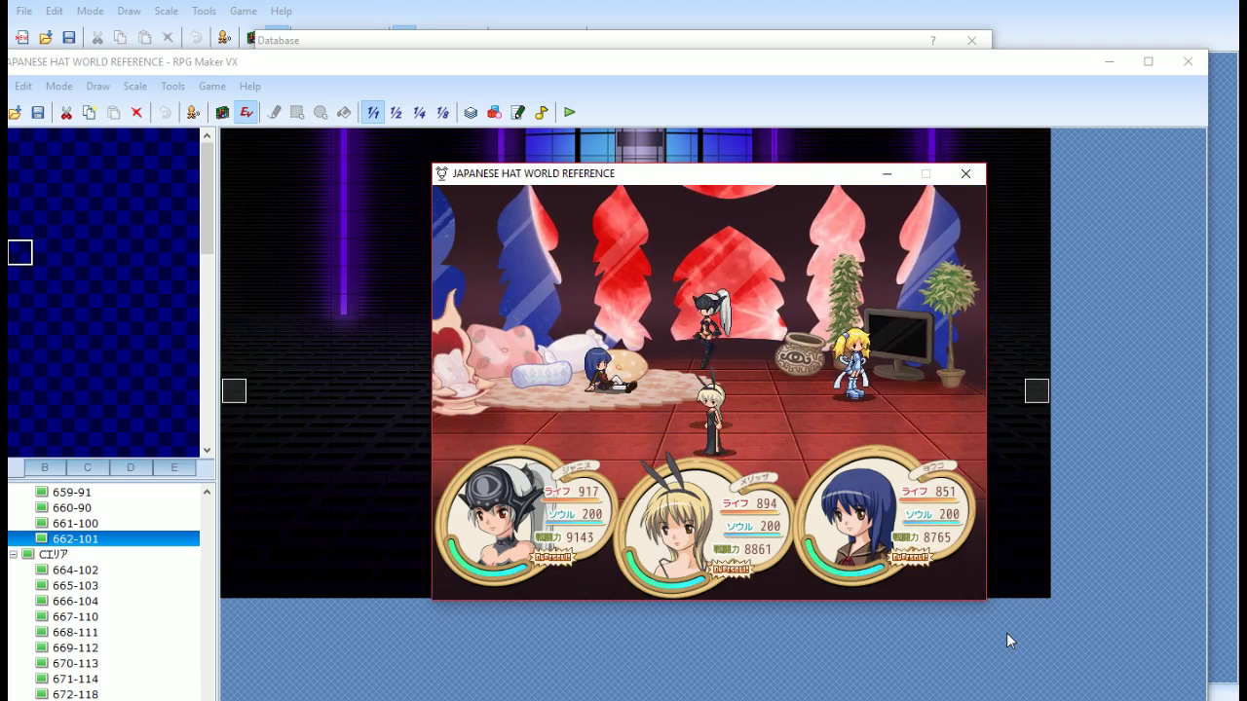
key(Escape)
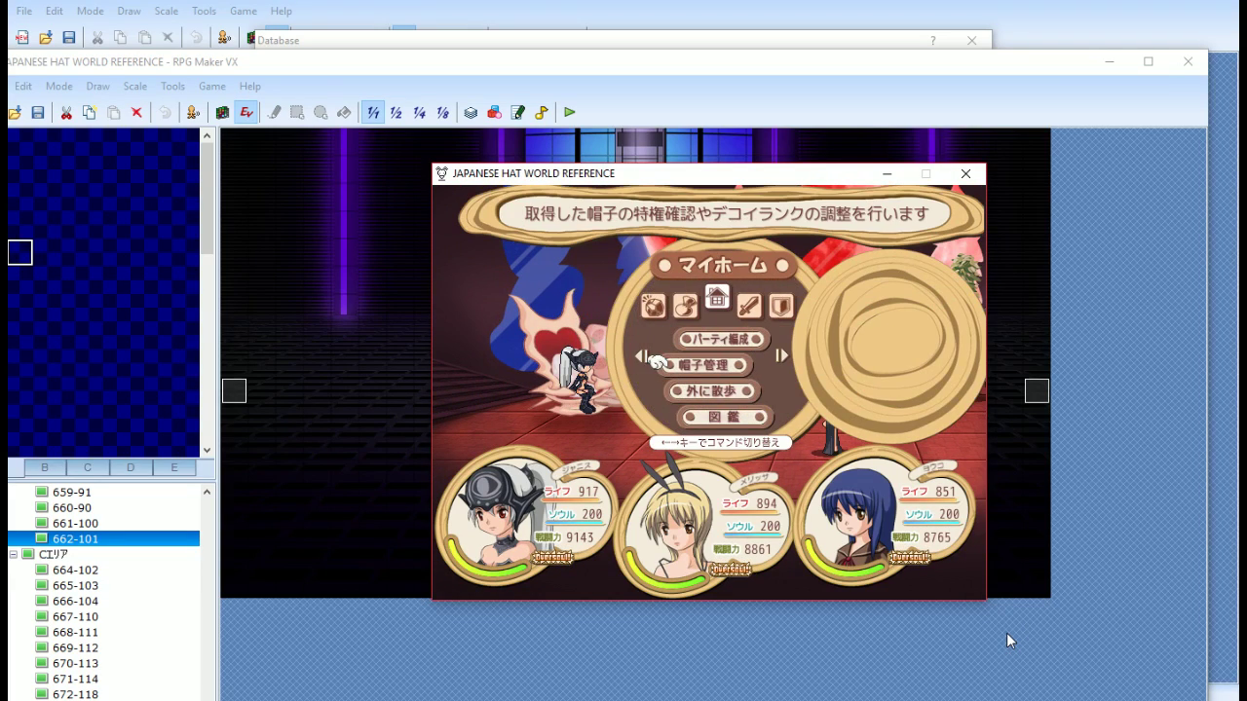
key(Right)
key(Return)
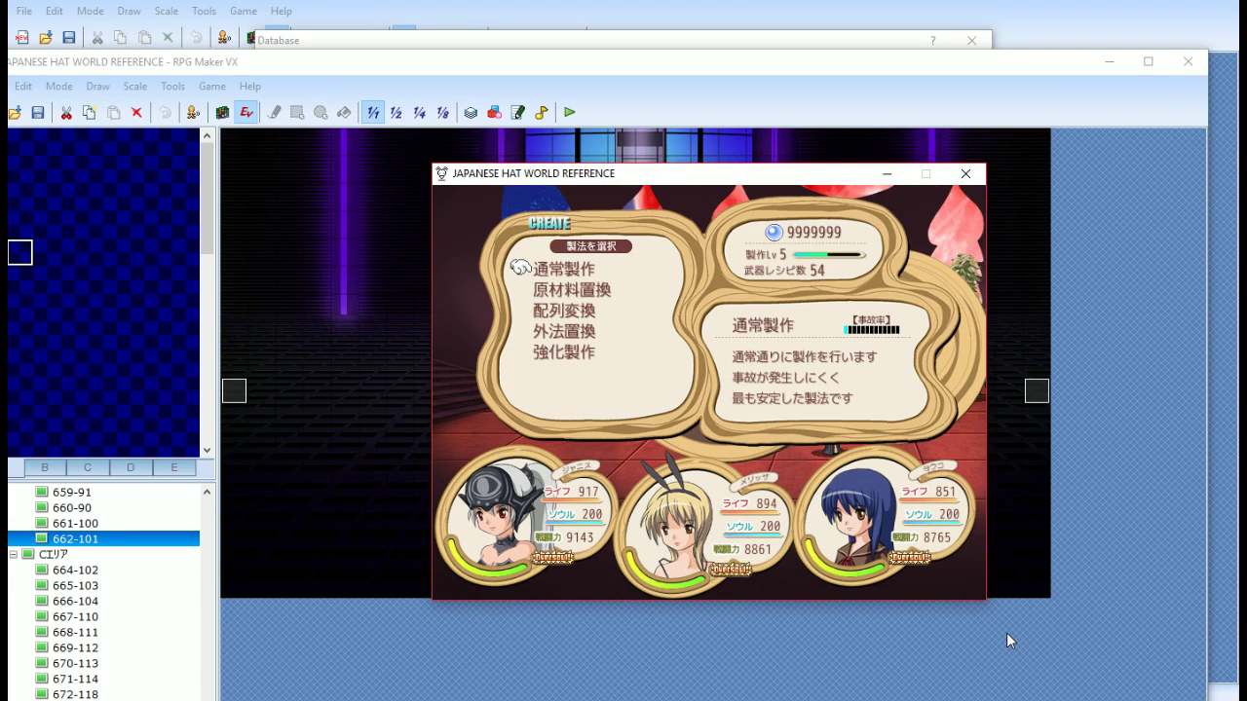
Enter normal crafting (通常製作) and look through the first page of weapon recipes down to メレニーズ
key(Down)
key(Down)
key(Down)
key(Down)
key(Down)
key(Return)
key(Down)
key(Down)
key(Down)
key(Down)
key(Down)
key(Down)
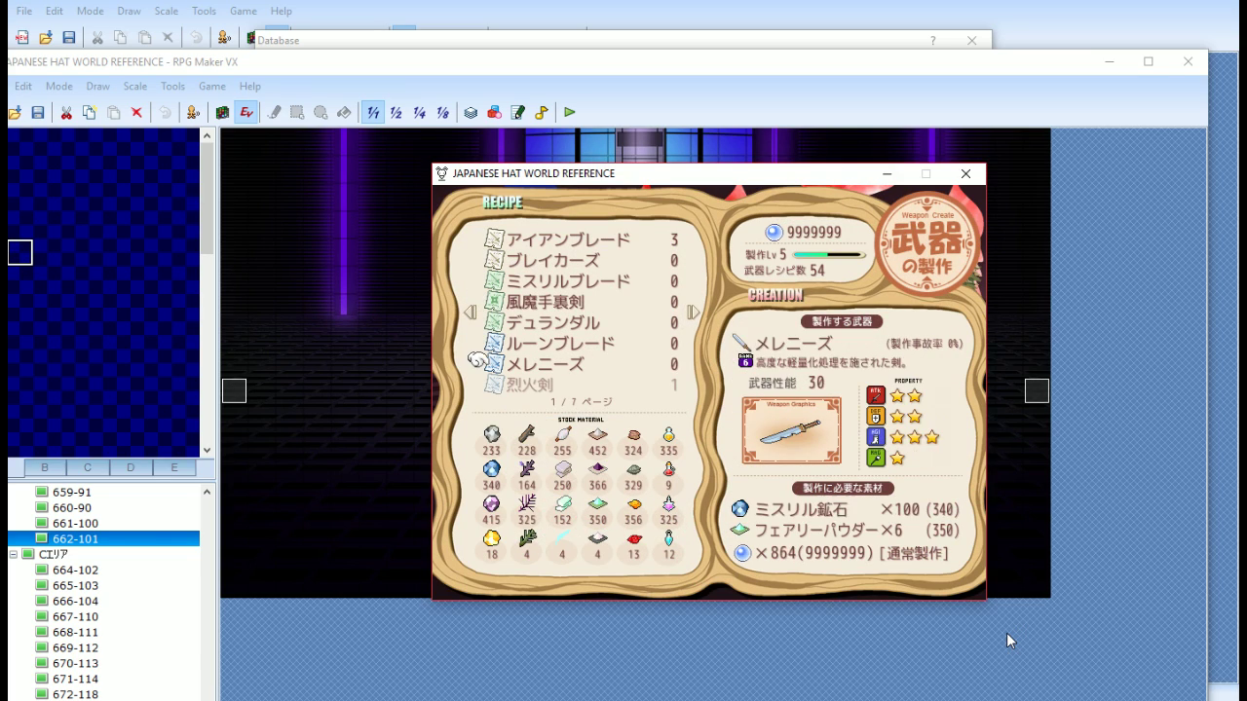
Find the 風魔八方手裏剣 recipe on the second page and view its picture and description
key(Right)
key(Up)
key(Up)
key(Up)
key(Up)
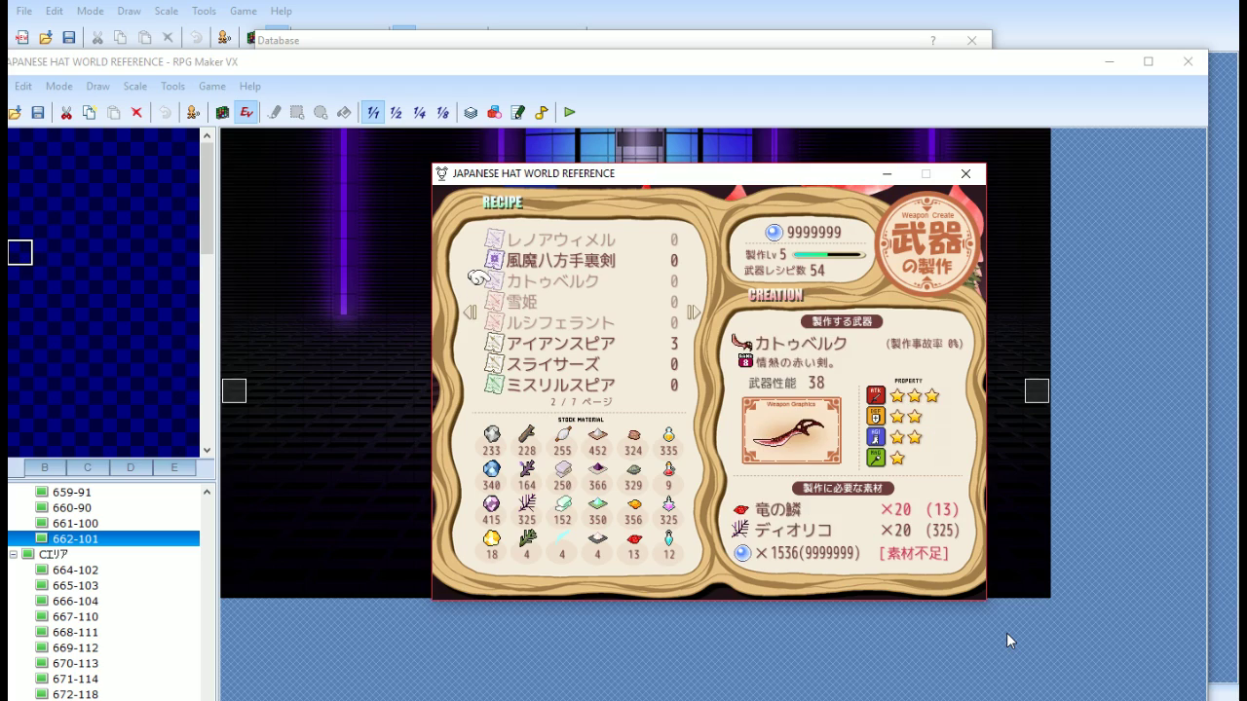
key(Up)
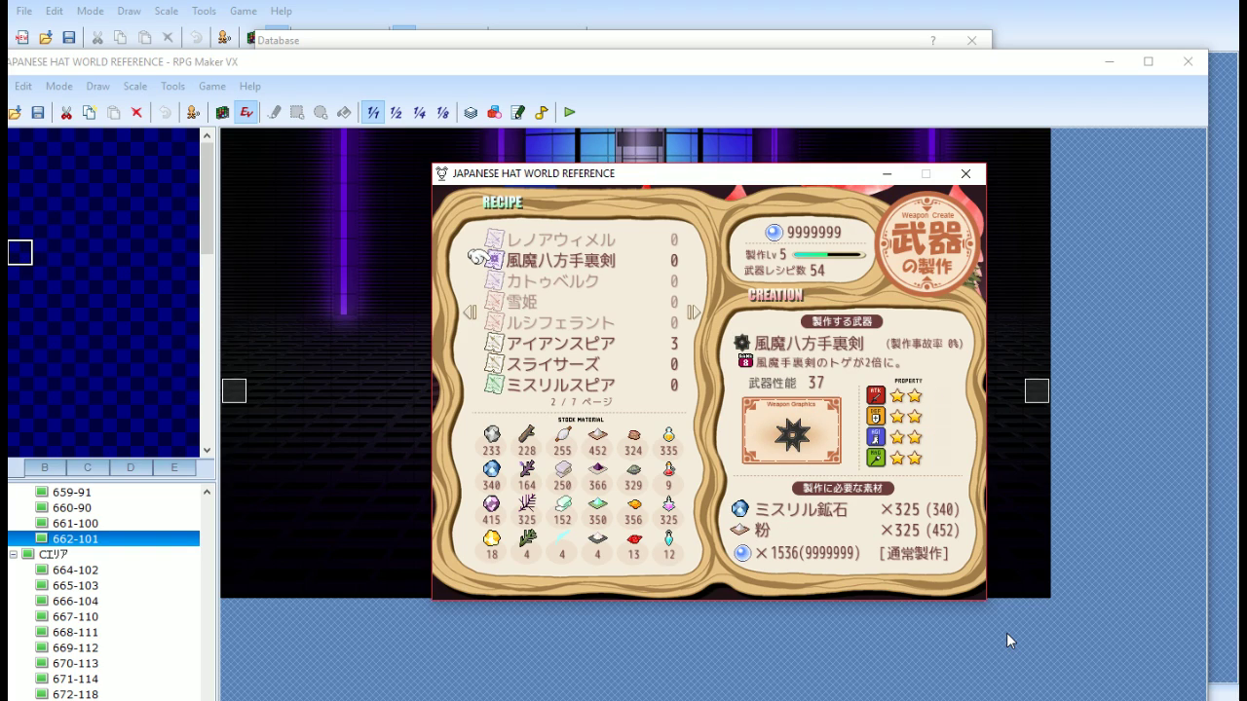
Compare other weapon recipes on the first two pages with 風魔八方手裏剣, ending back on that entry
key(Left)
key(Down)
key(Down)
key(Down)
key(Up)
key(Right)
key(Up)
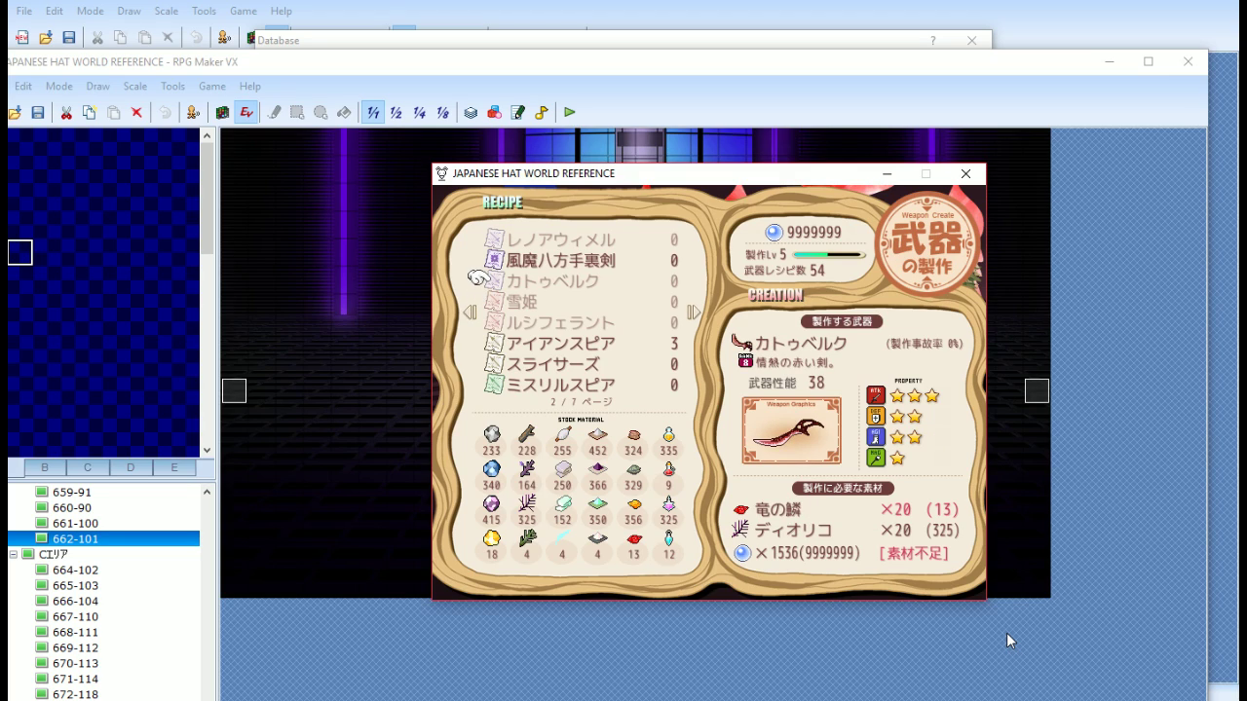
key(Down)
key(Down)
key(Down)
key(Down)
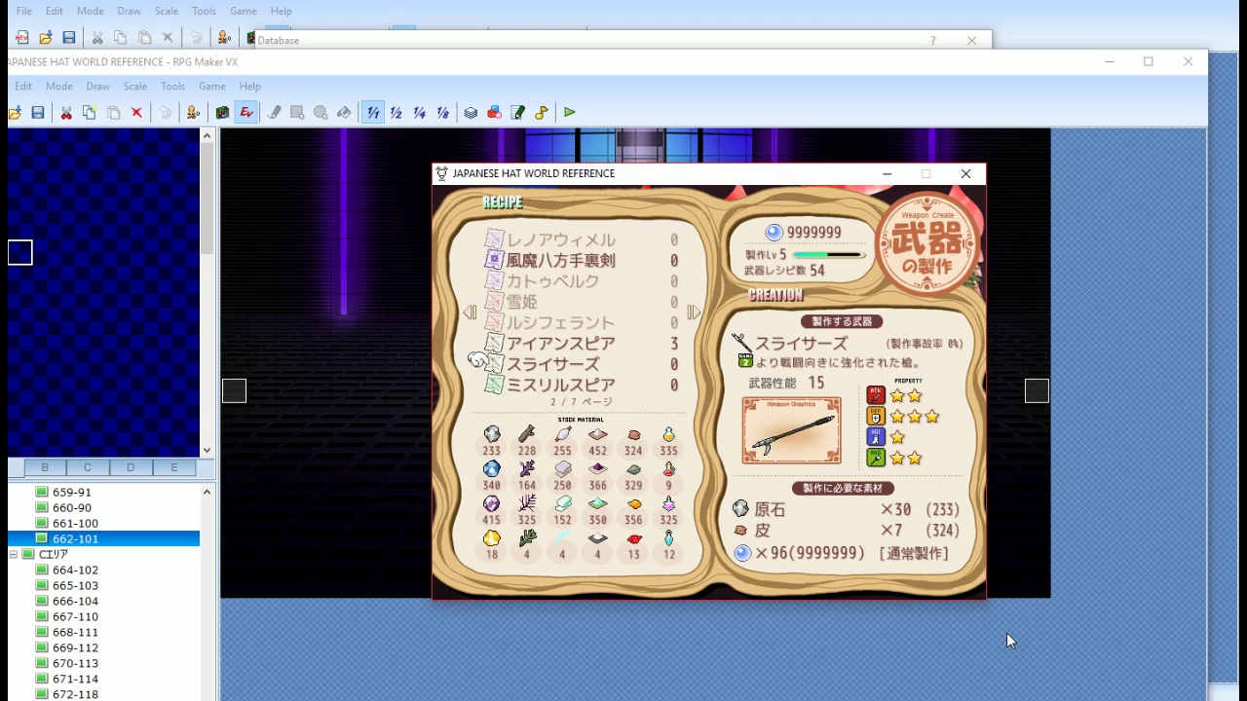
key(Up)
key(Up)
key(Up)
key(Up)
key(Up)
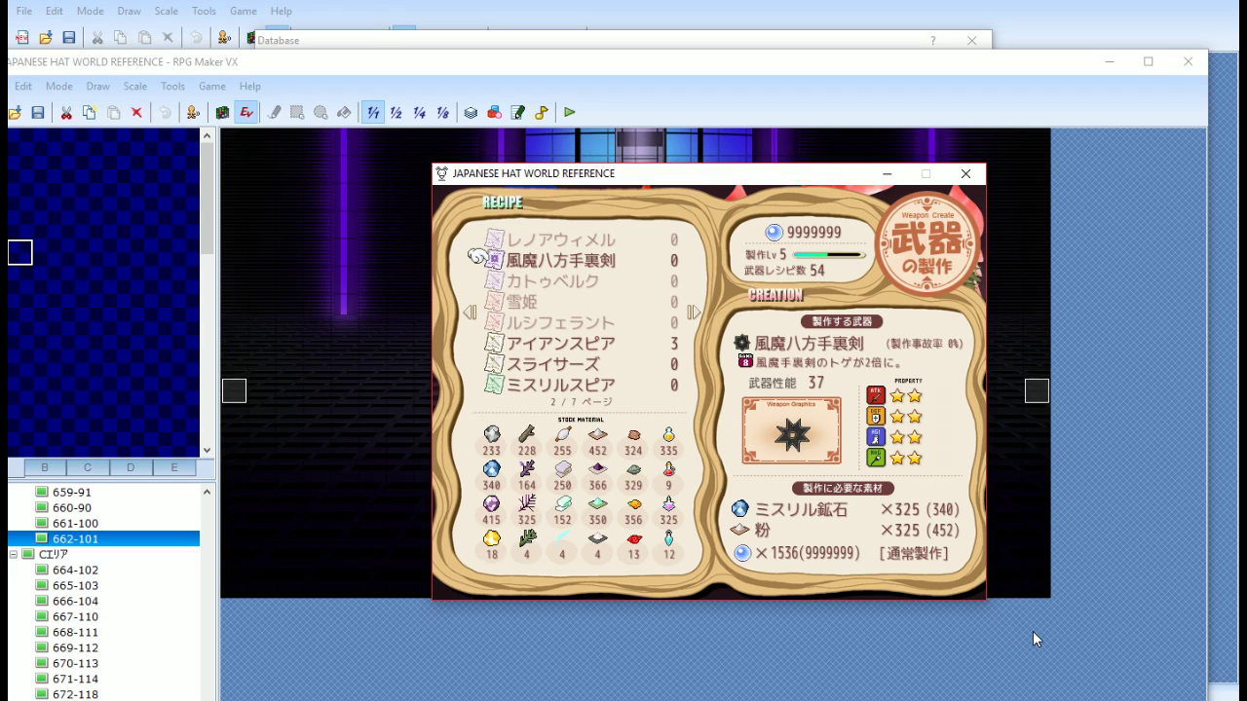
View the 雪姫 recipe's picture and description, then look further down the second page of weapon recipes
key(Down)
key(Down)
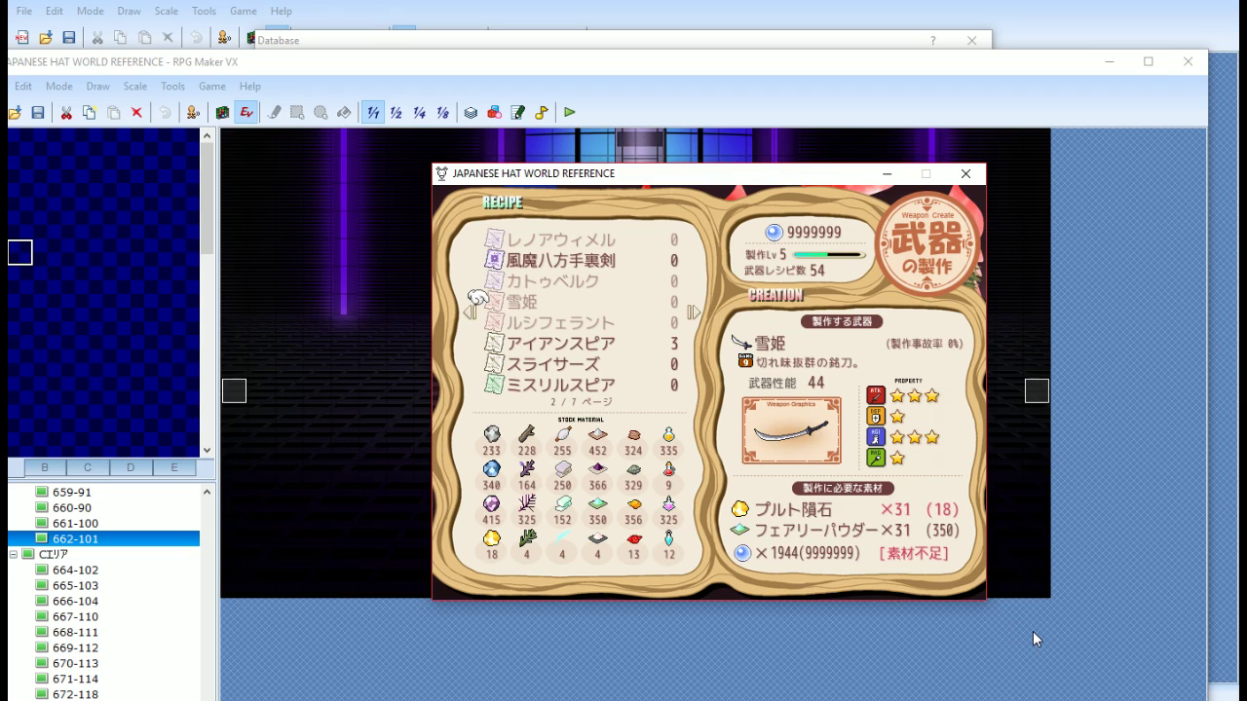
key(Down)
key(Down)
key(Down)
Leave weapon crafting, close the Japanese reference playtest and return to the translation project's weapon database
key(Escape)
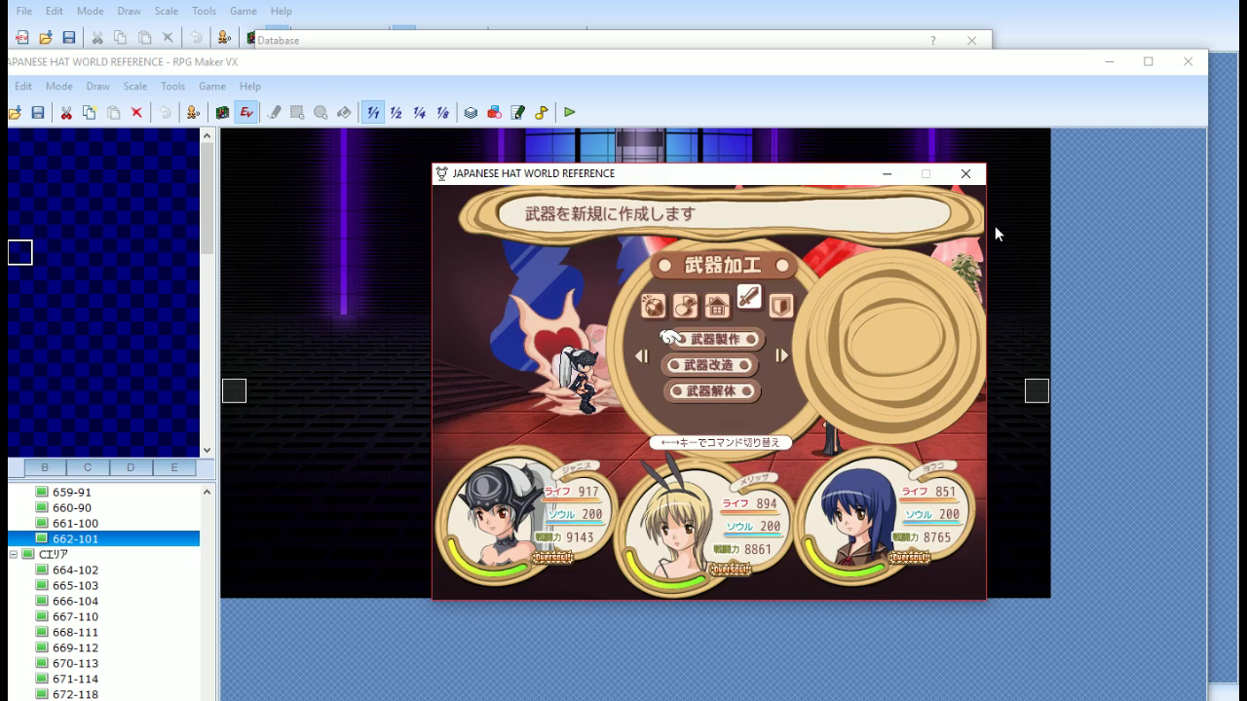
click(965, 173)
click(612, 47)
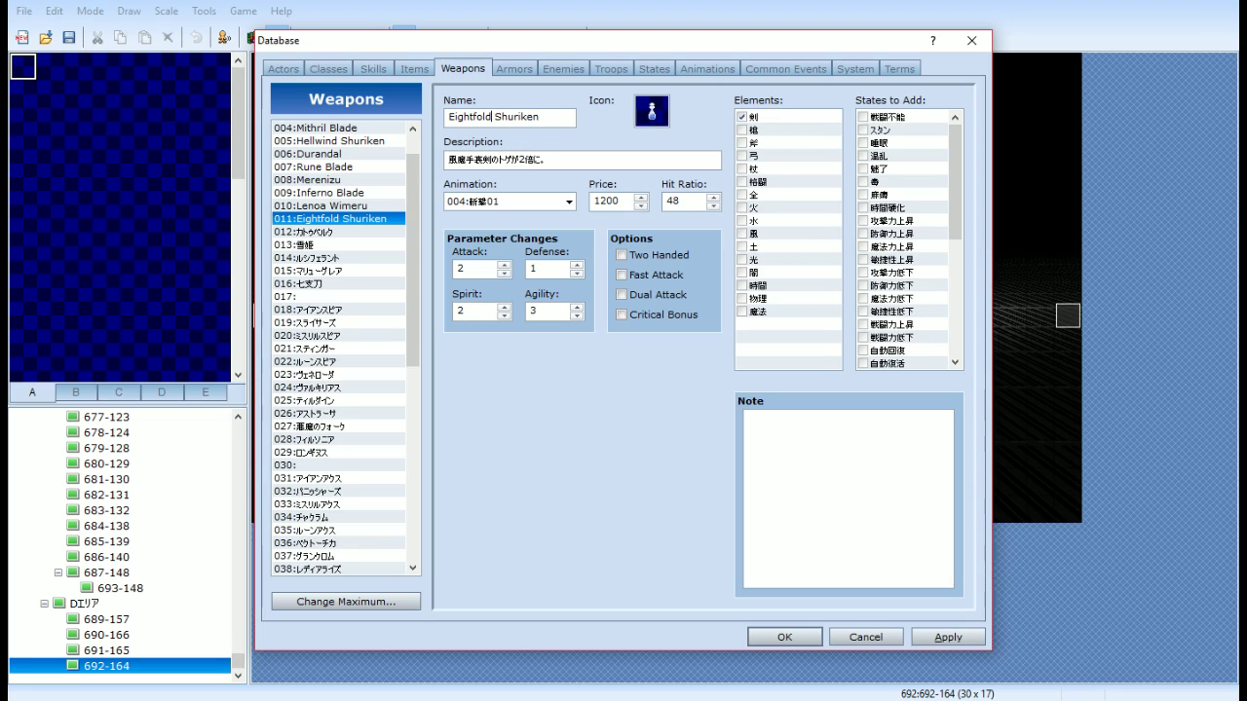
Rename weapon 012 (カトゥベルク) as Katouberugu
click(316, 232)
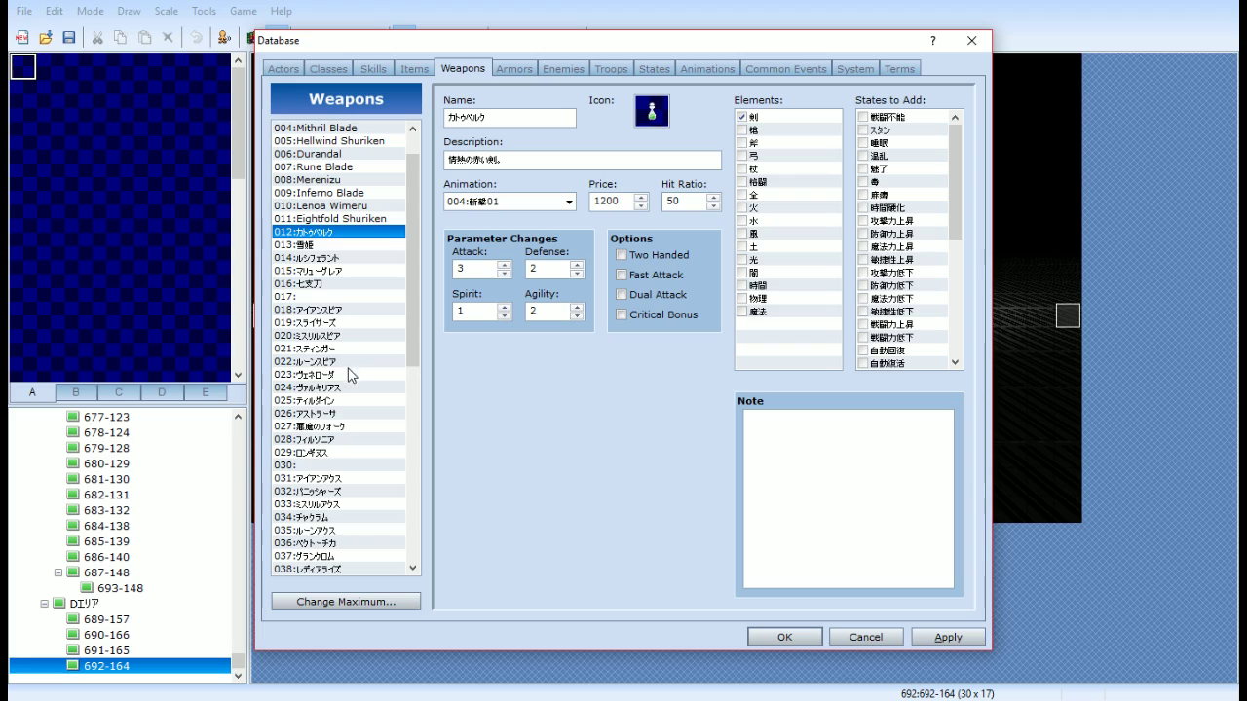
double_click(534, 117)
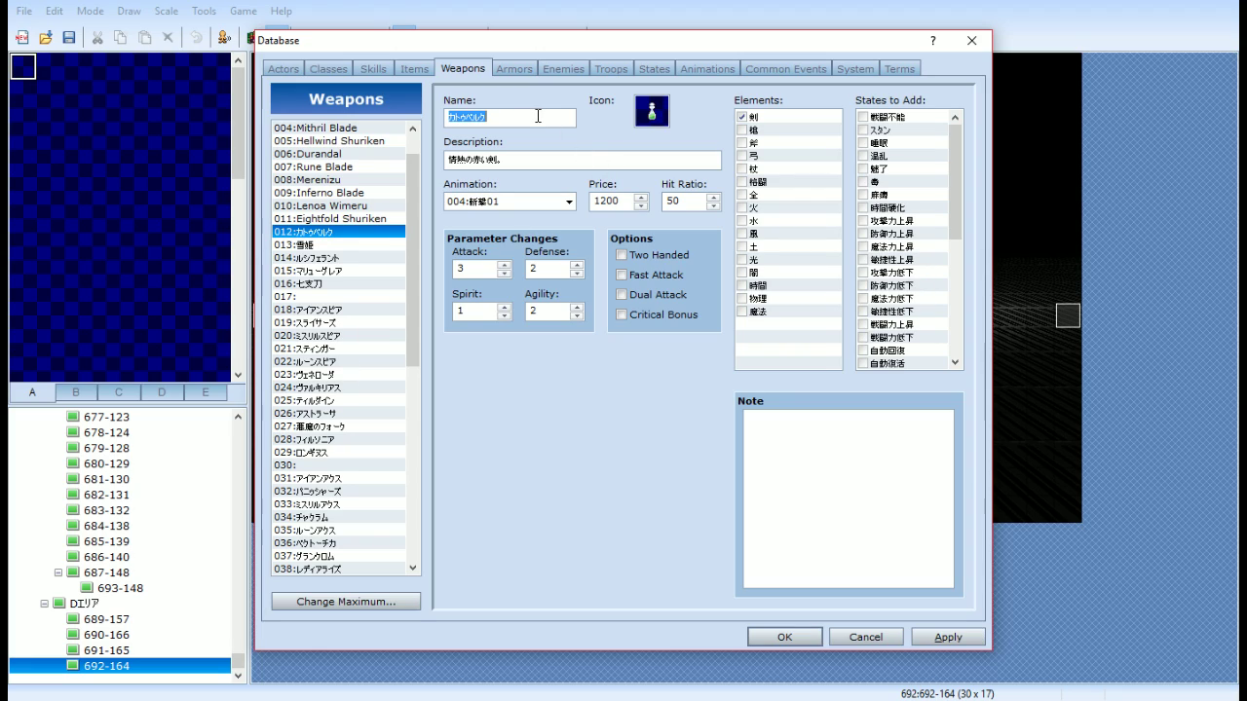
click(538, 117)
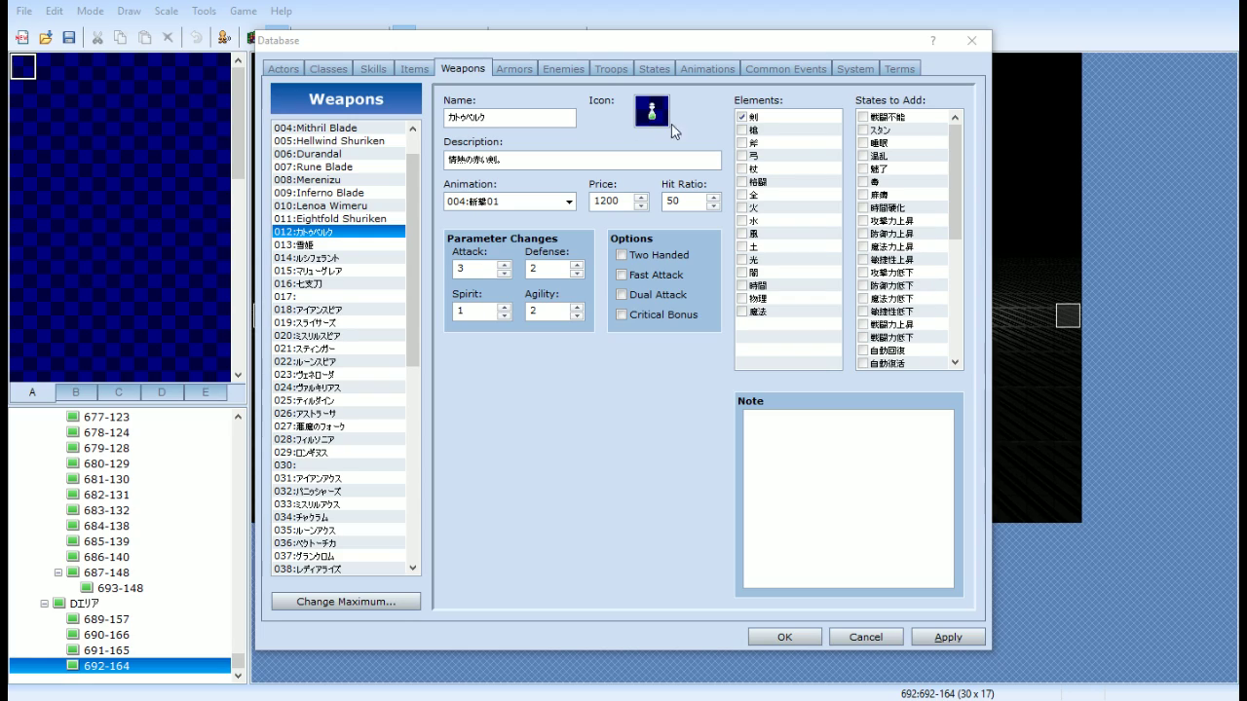
click(542, 123)
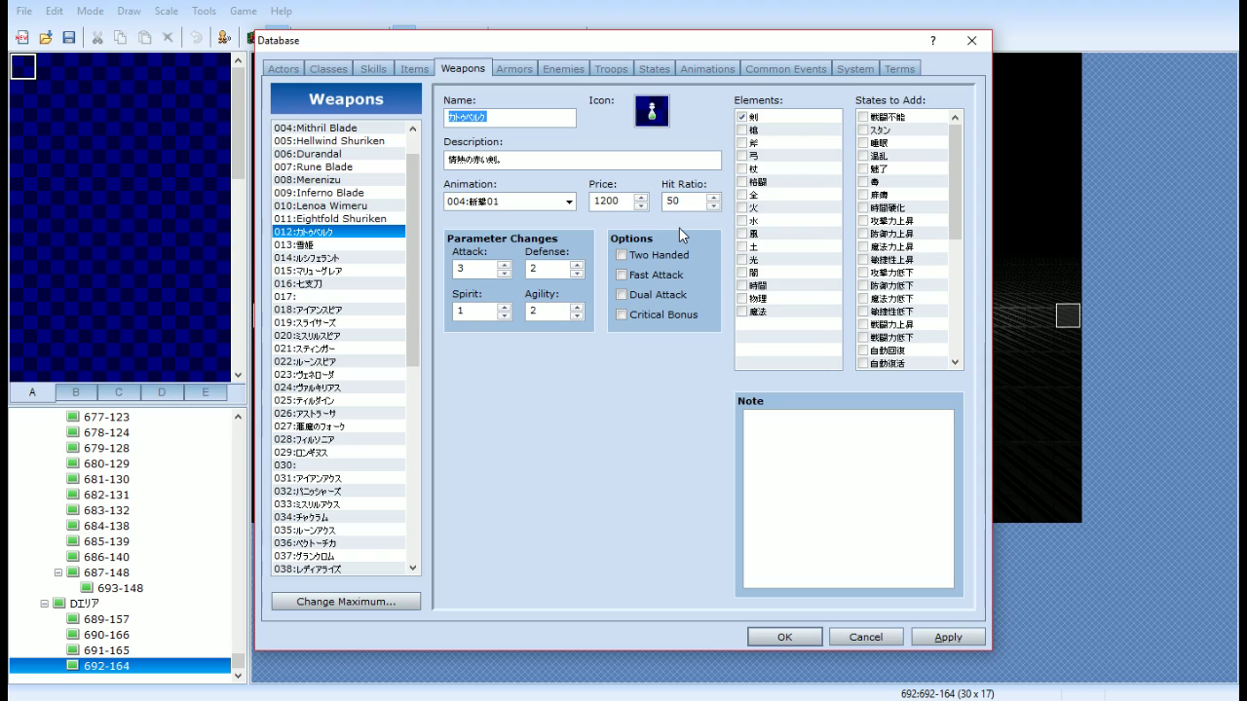
text(Katoubre)
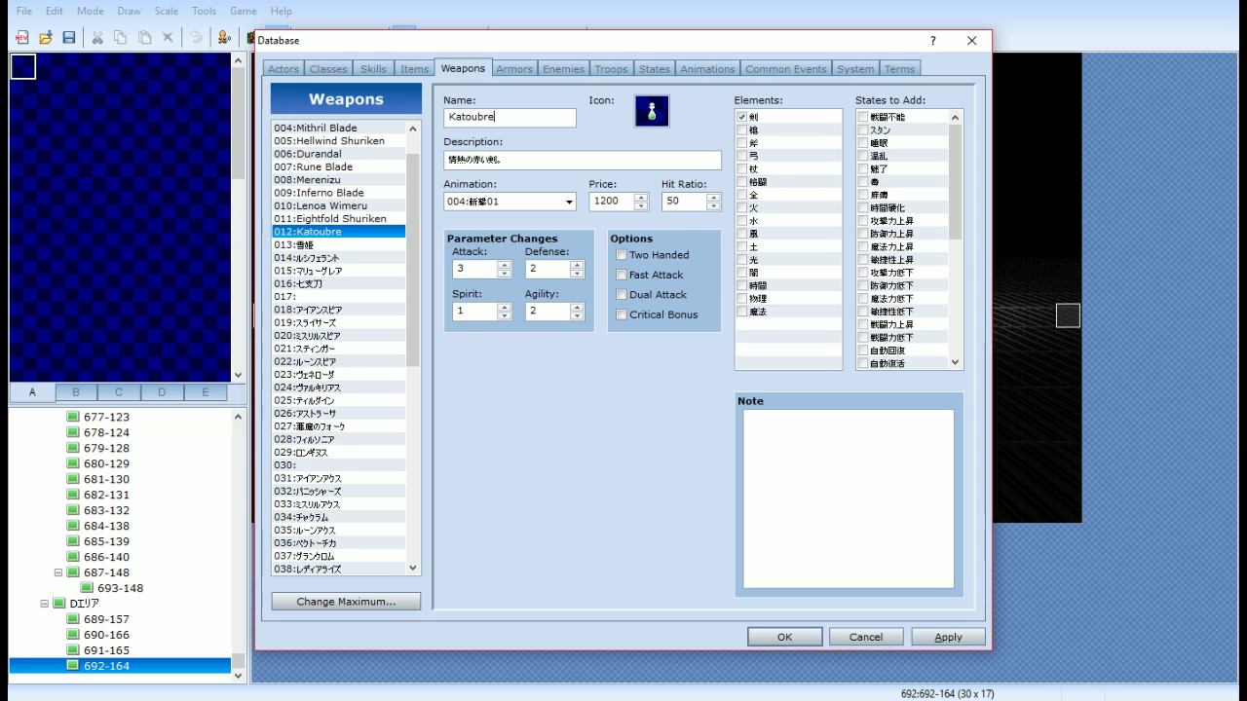
key(BackSpace)
key(BackSpace)
text(erugu)
Rename weapon 013 (雪姫) as Snow Princess
click(373, 245)
double_click(556, 114)
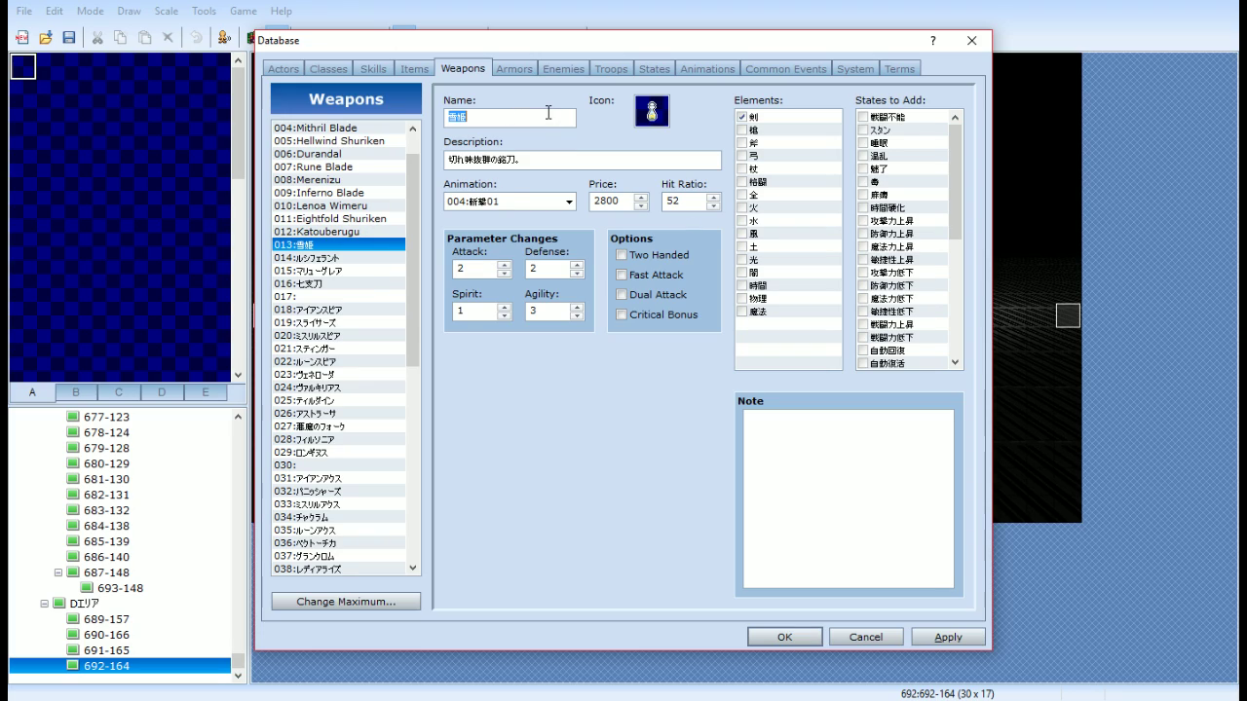
text(Sno w)
key(BackSpace)
key(BackSpace)
text(w Princess)
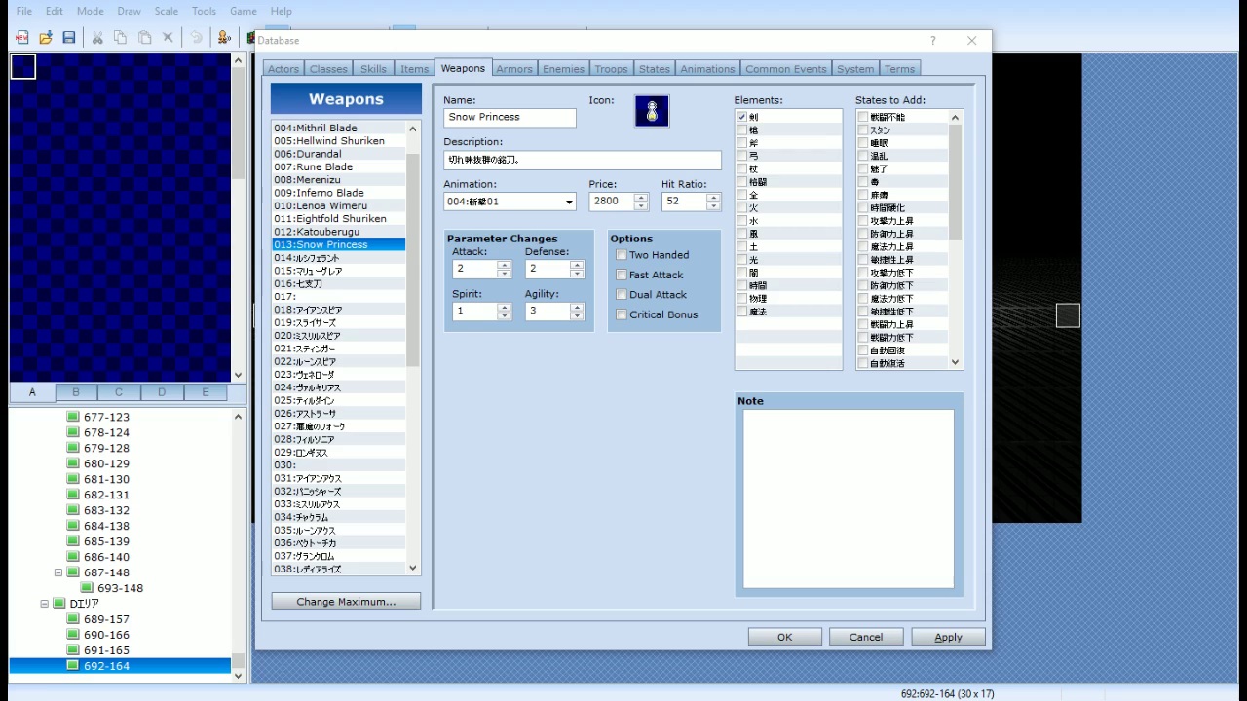
Append the alternative reading "/Yukihime?" to the Snow Princess weapon name
click(538, 116)
double_click(538, 116)
click(541, 117)
text(/)
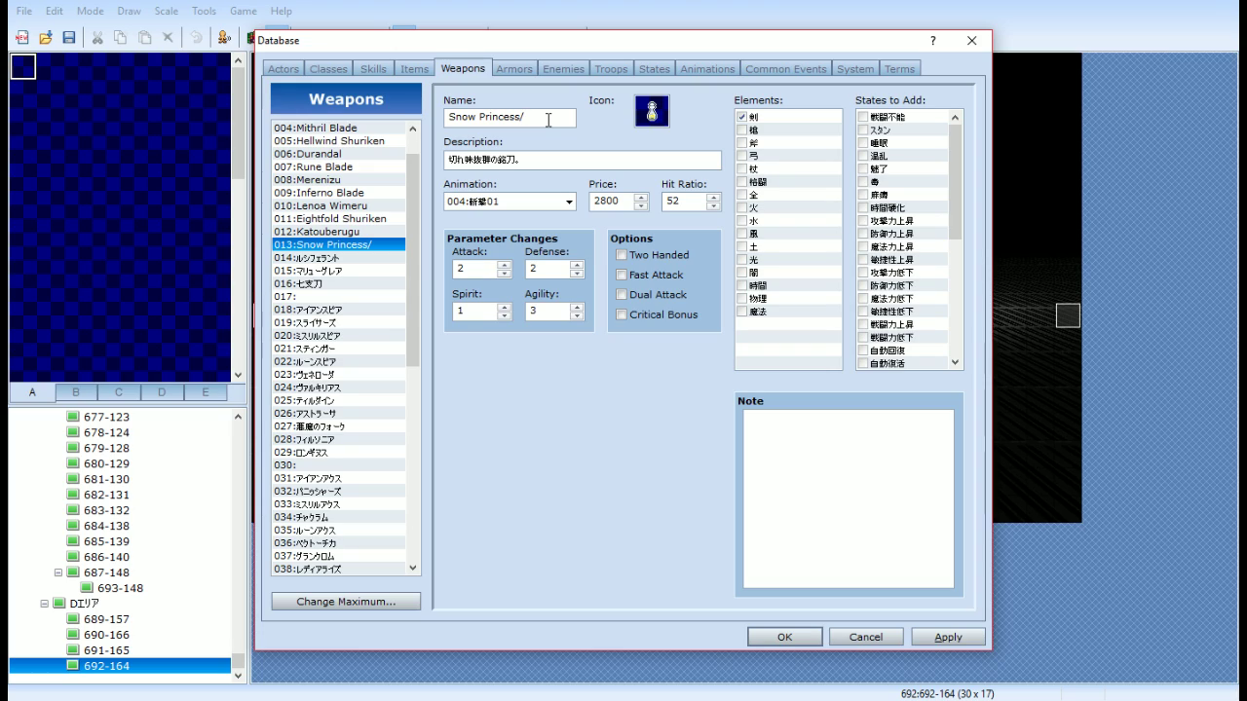
text(Yukihime)
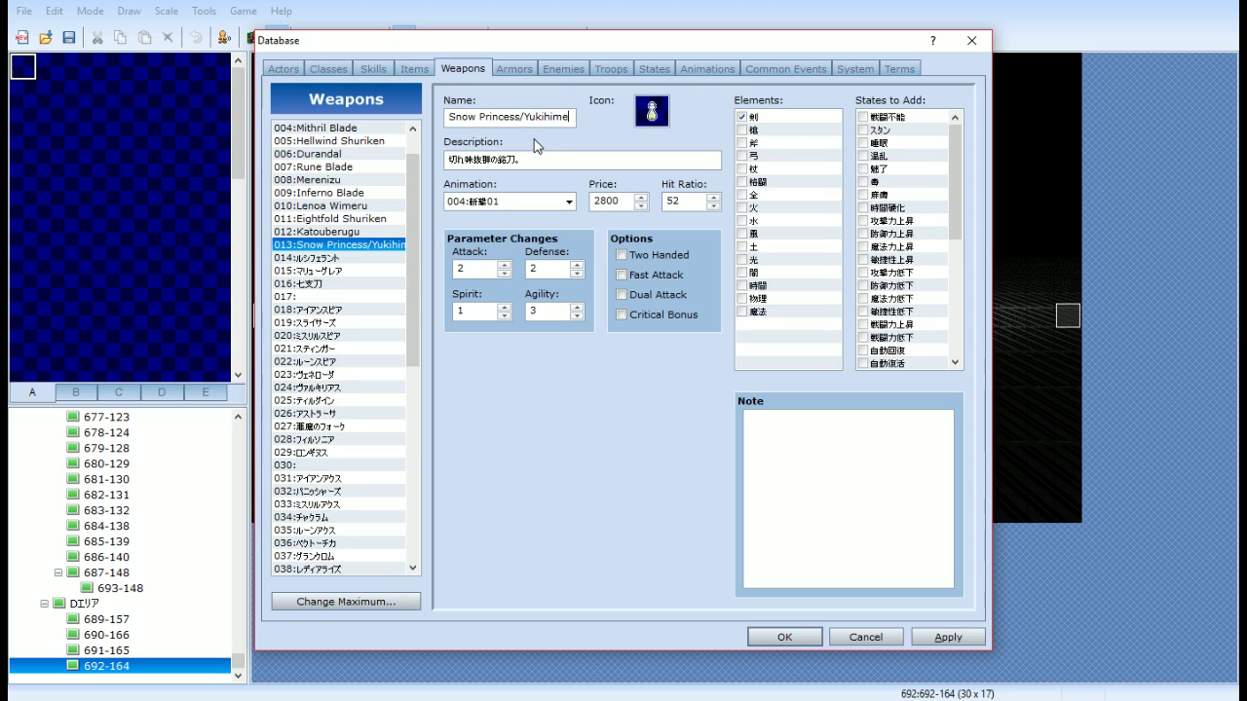
text(?)
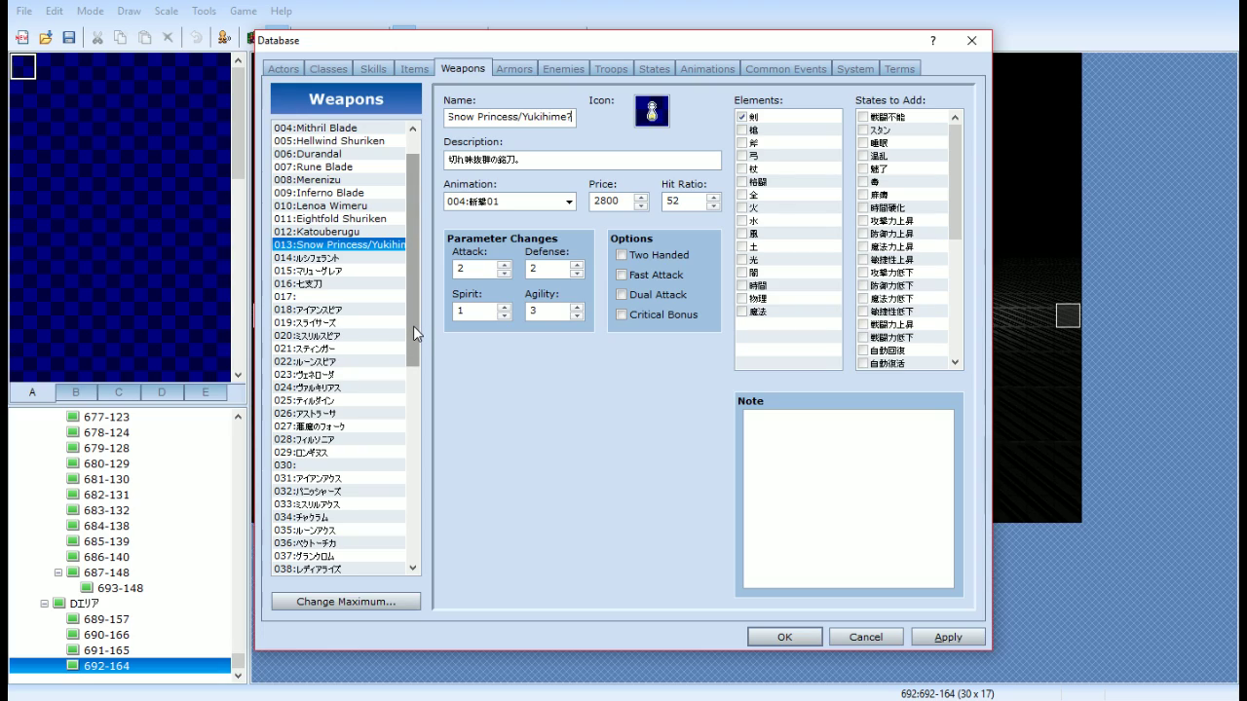
Select weapon 014 (ルシフェラント) and open its name for editing
click(379, 259)
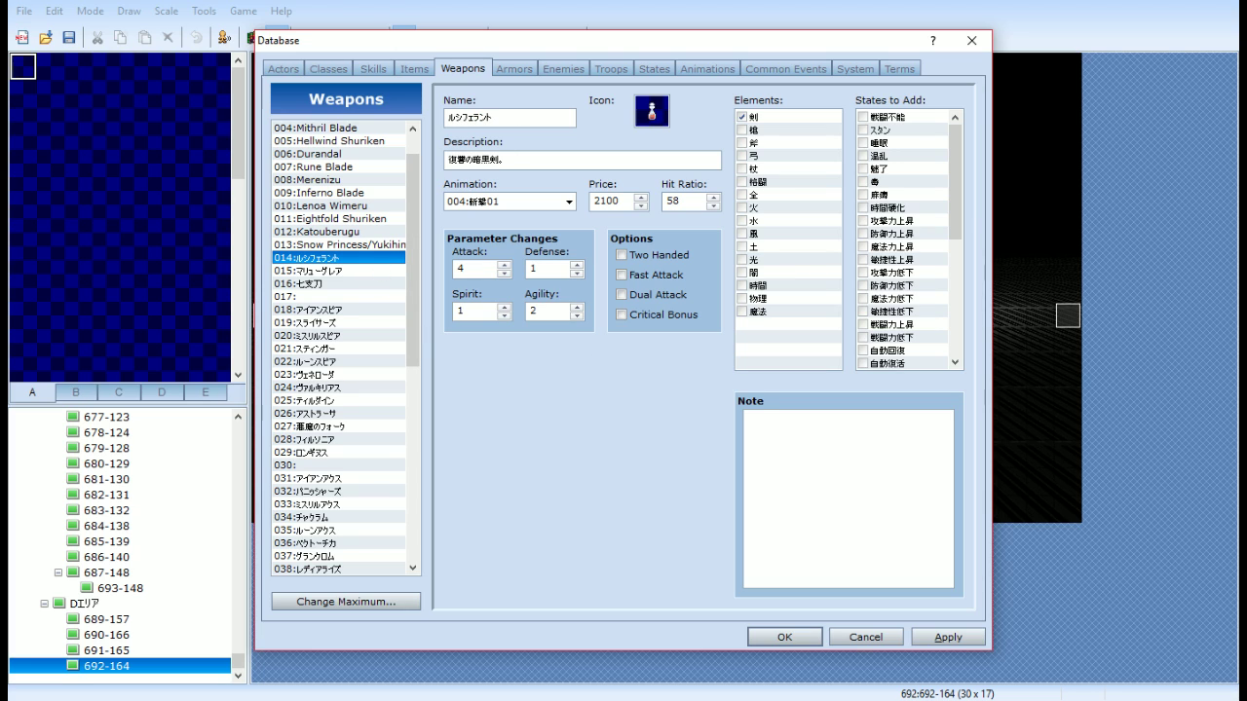
key(super+d)
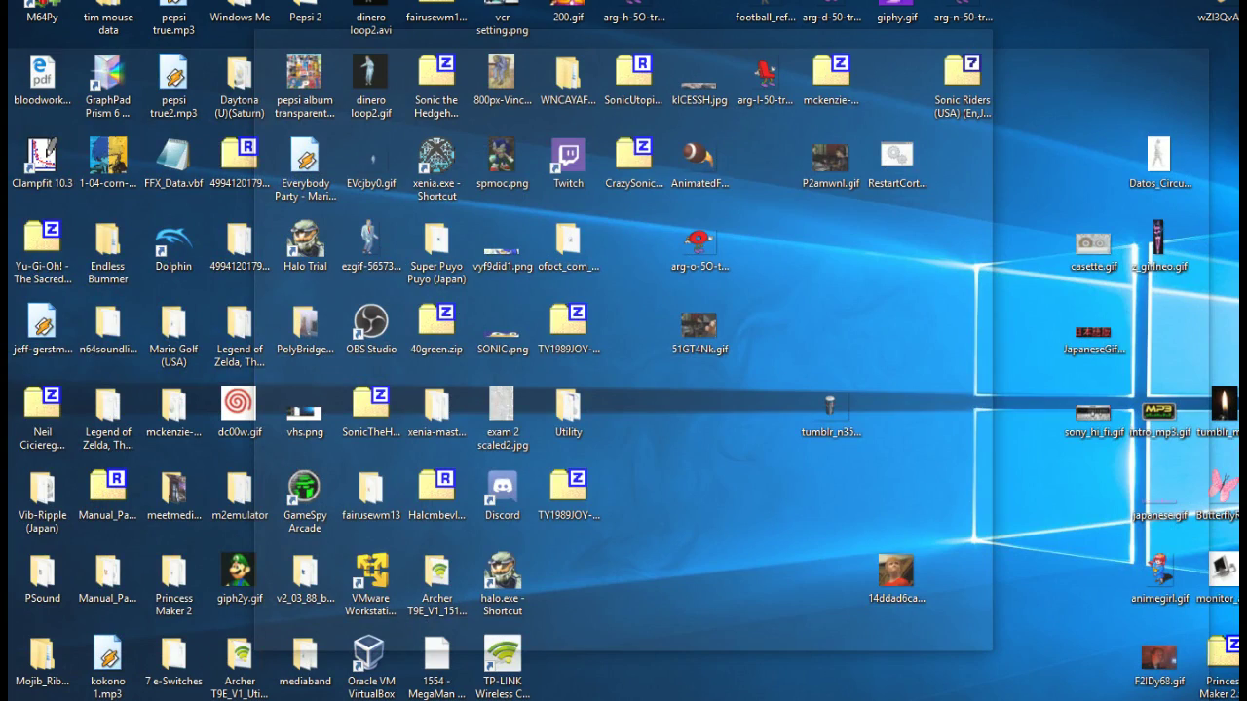
key(super+d)
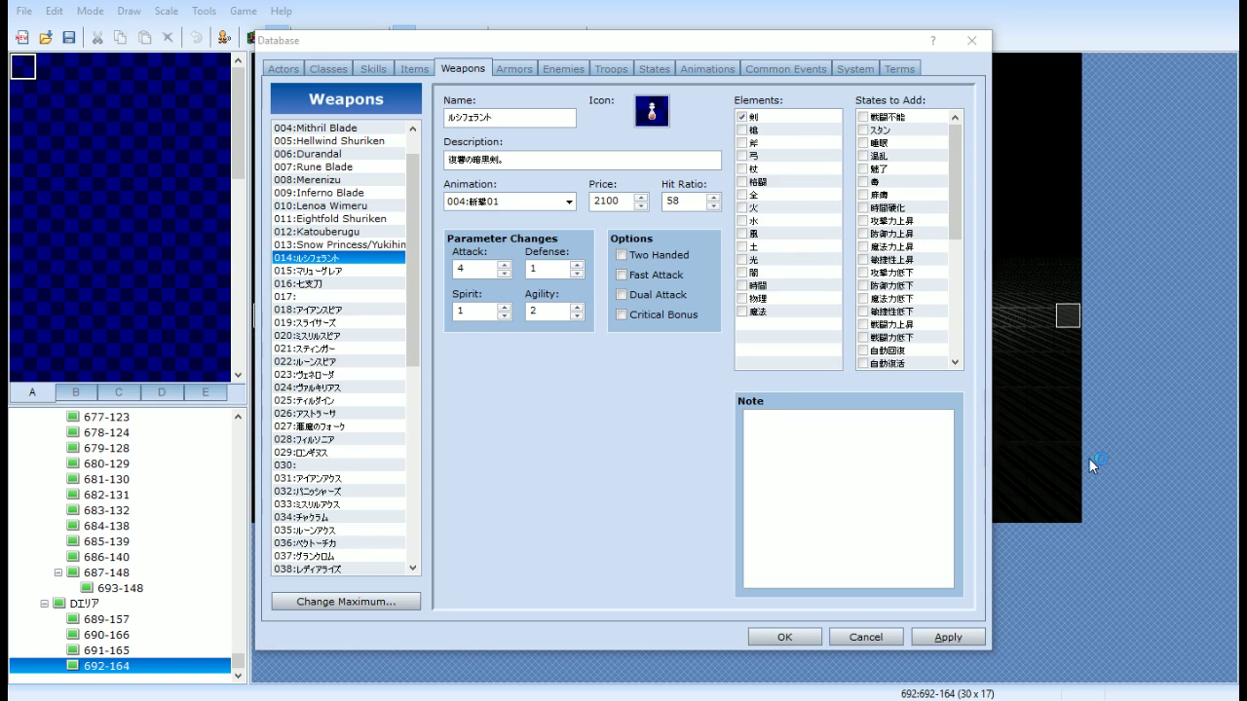
click(541, 124)
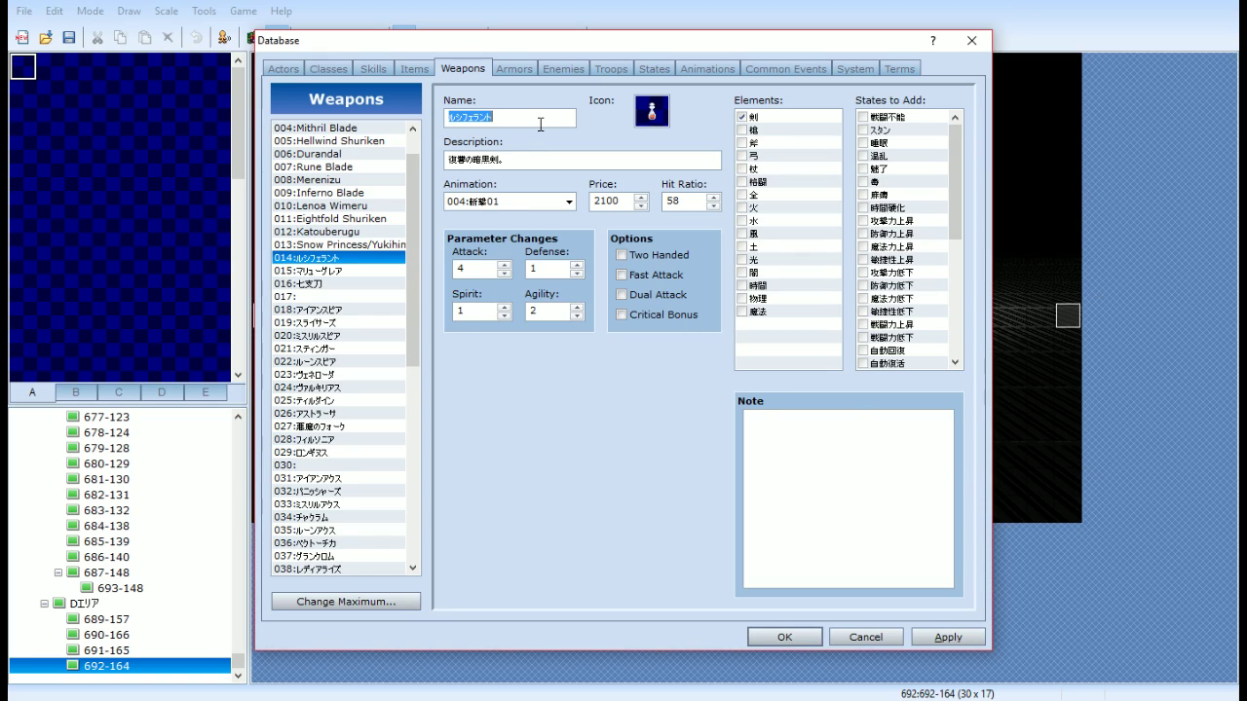
click(543, 116)
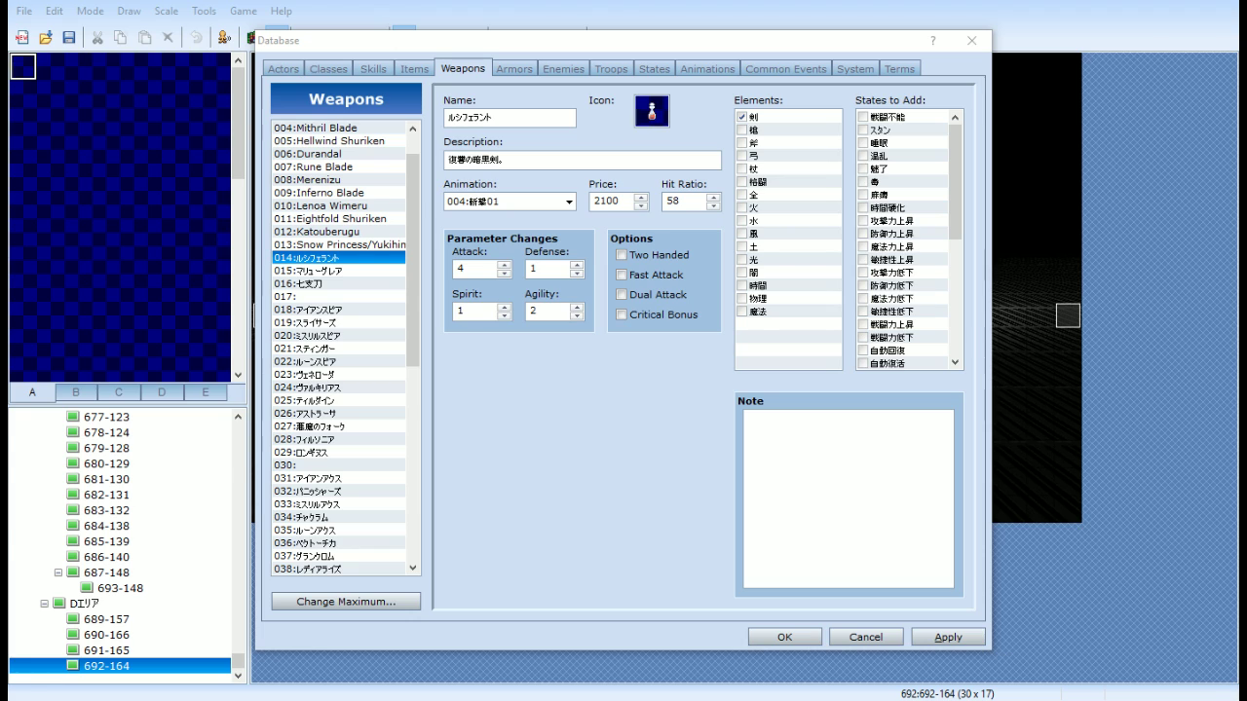
Switch to the Japanese reference project, playtest it from the saved game, and travel to My Home
key(alt+Tab)
click(570, 112)
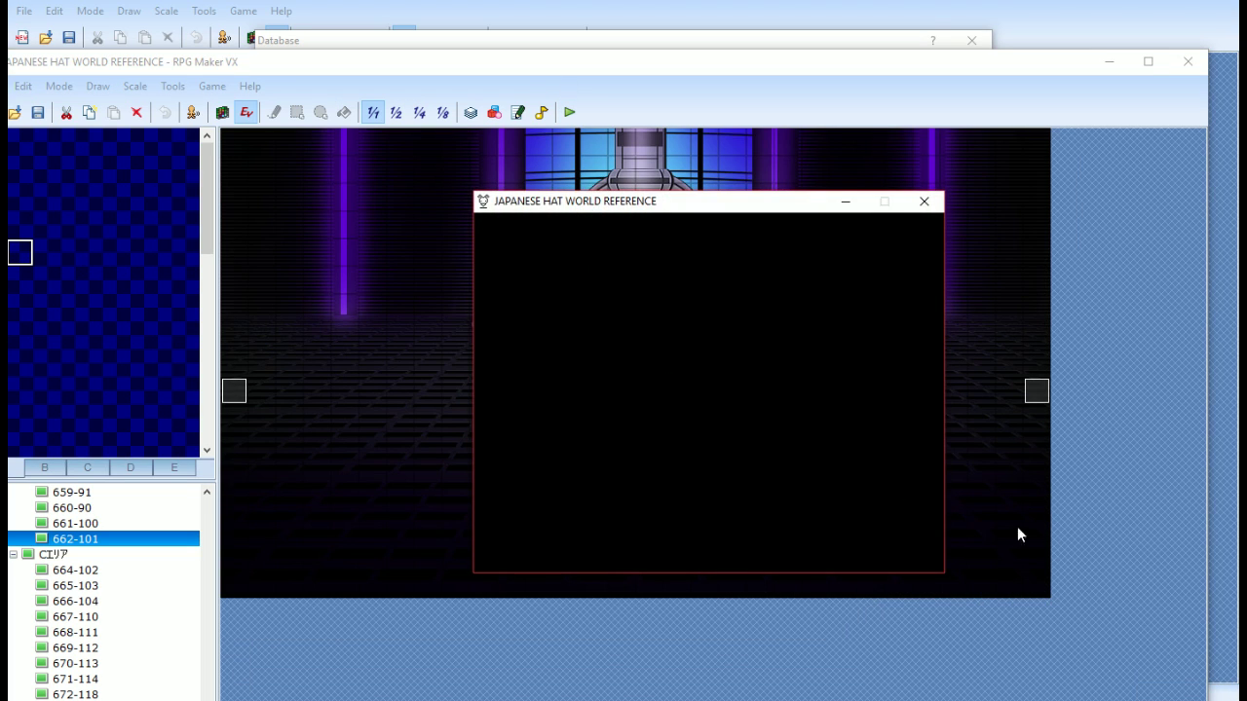
key(Return)
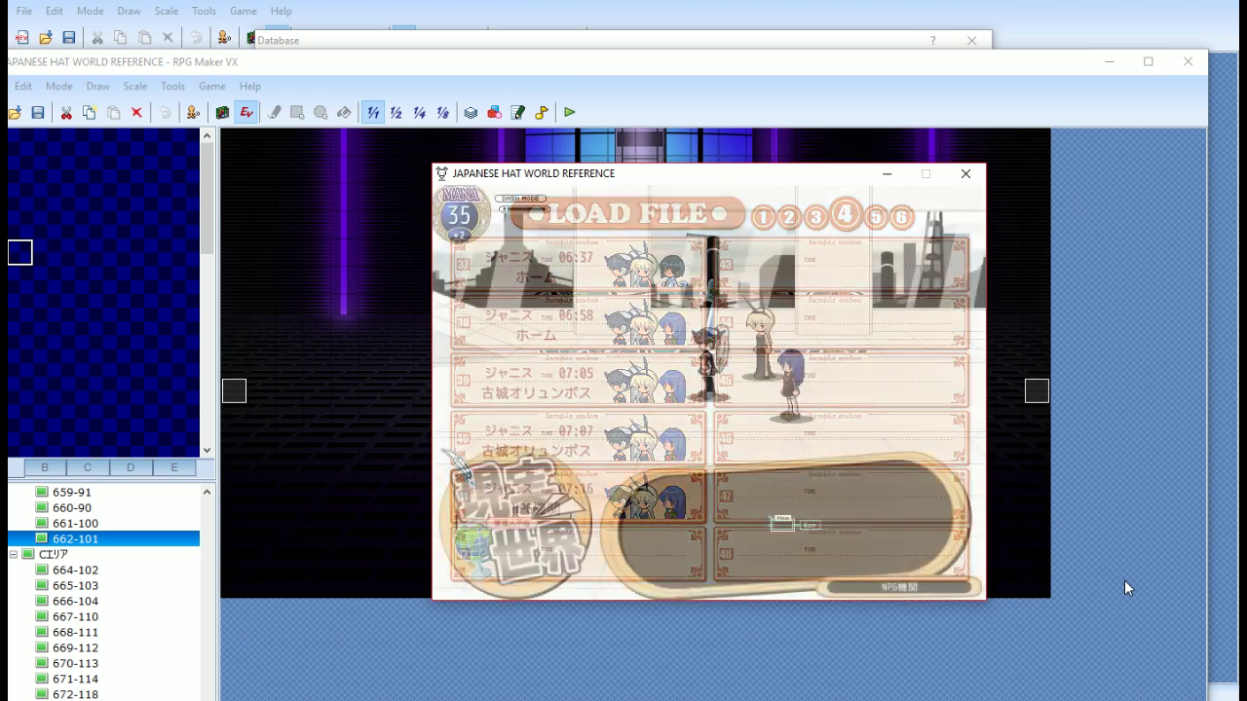
key(Down)
key(Return)
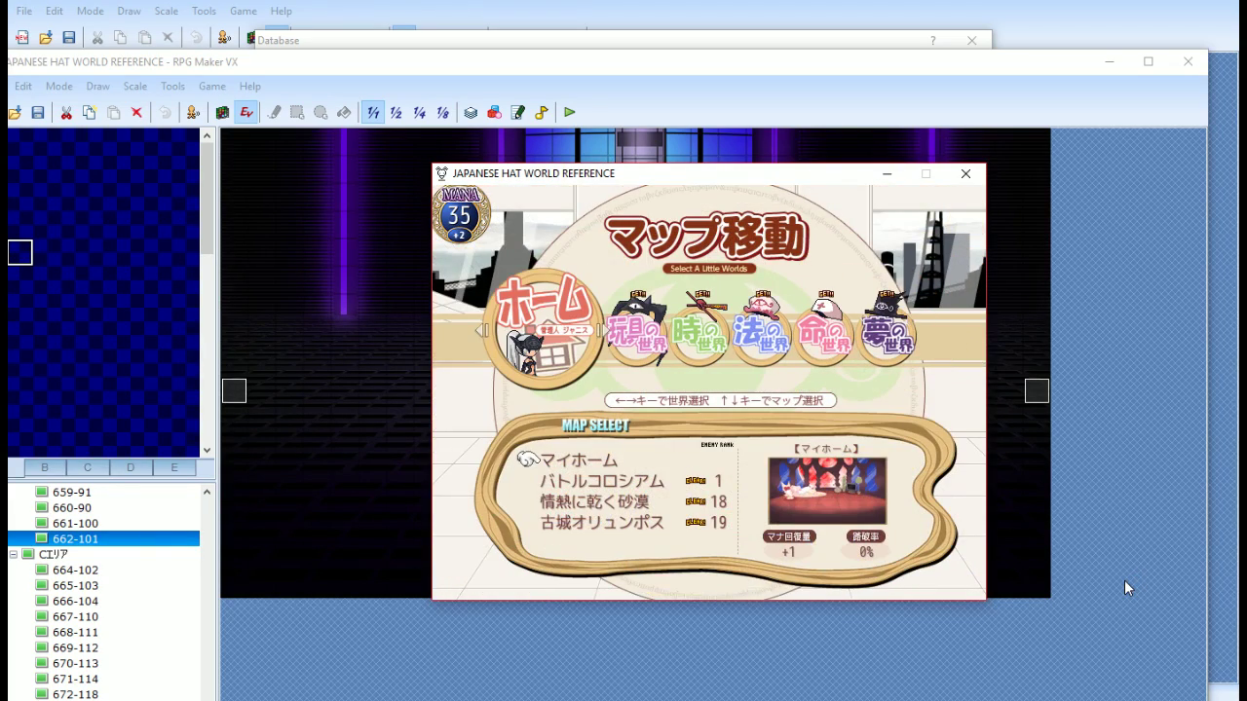
key(Return)
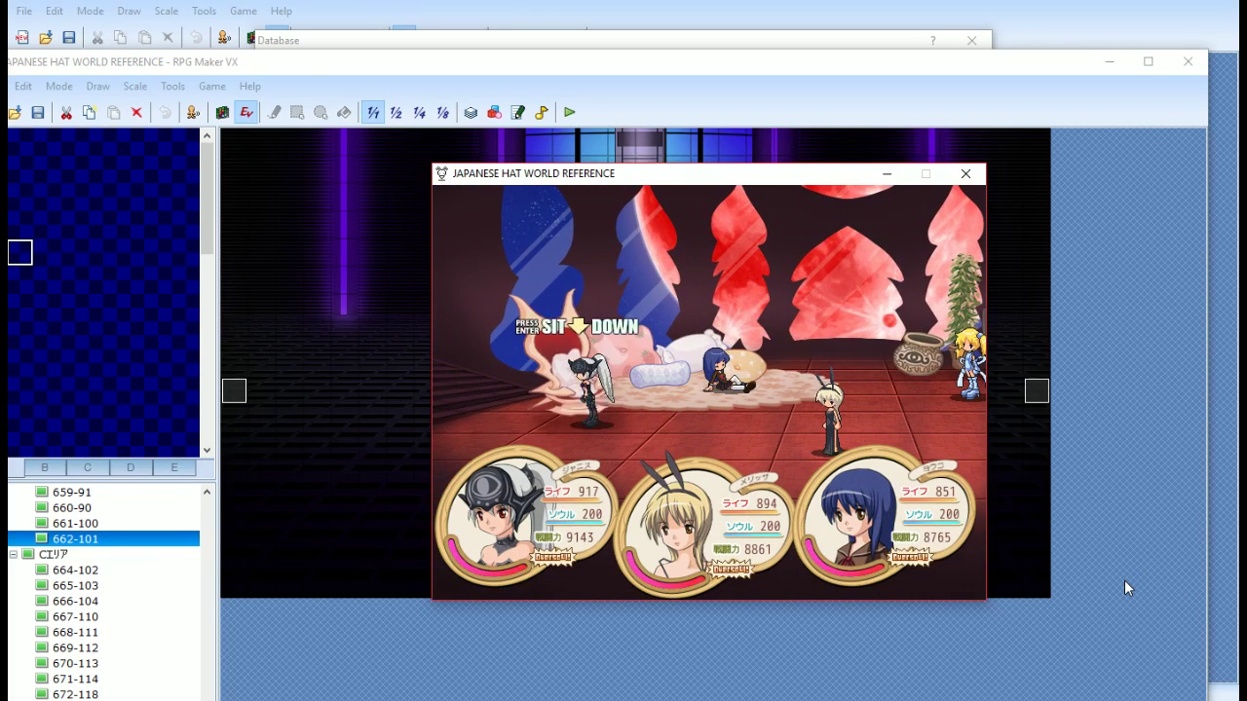
Look up the ルシフェラント recipe in the home's weapon crafting list and close the reference game
key(Right)
key(Return)
key(Return)
key(Down)
key(Down)
key(Down)
key(Down)
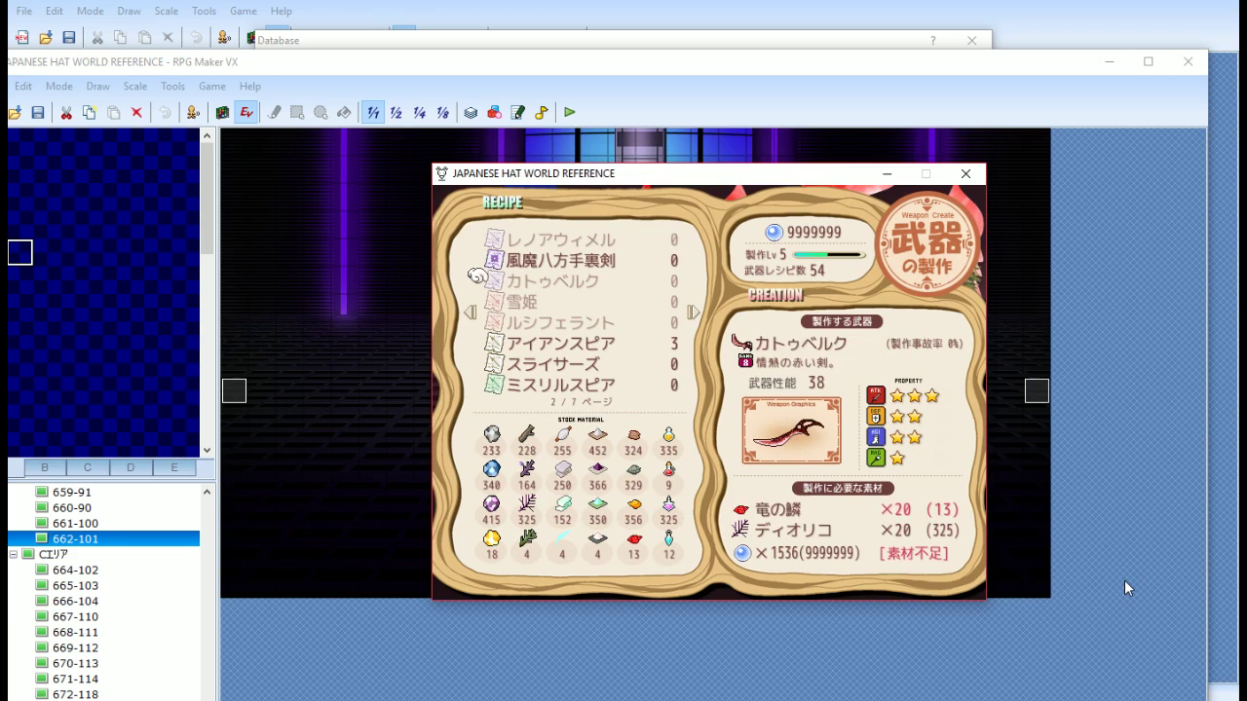
key(Down)
key(Up)
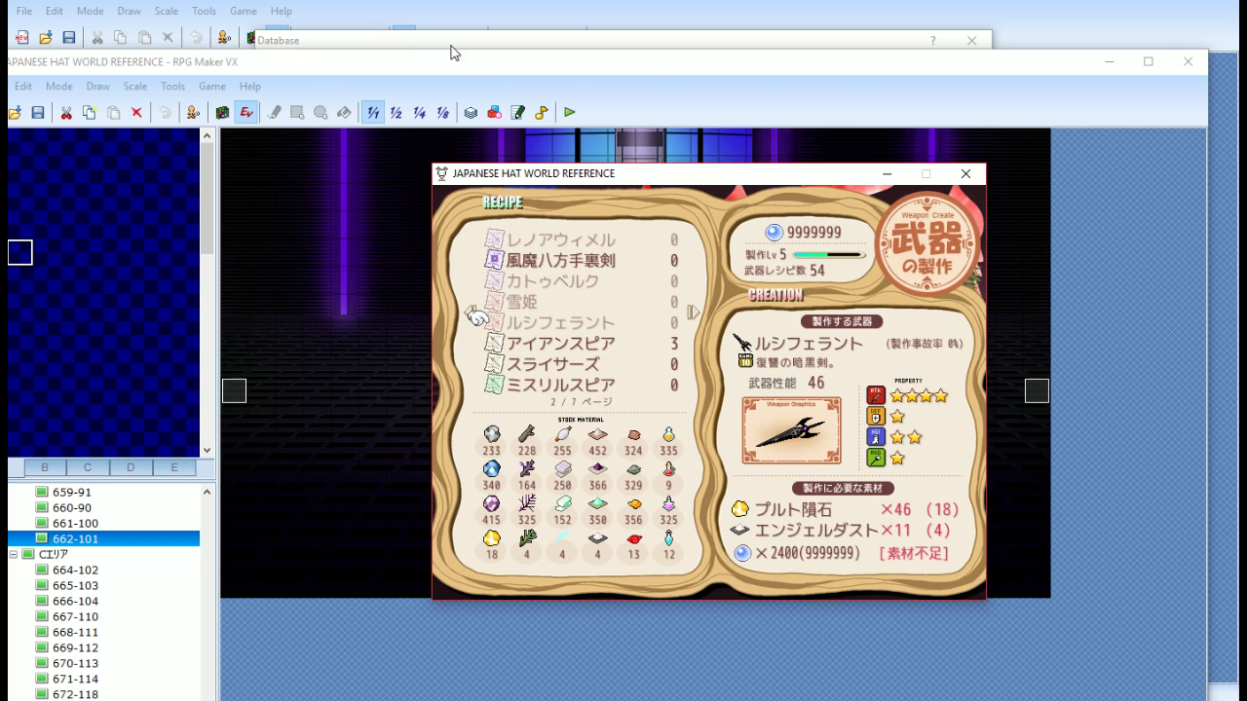
click(966, 175)
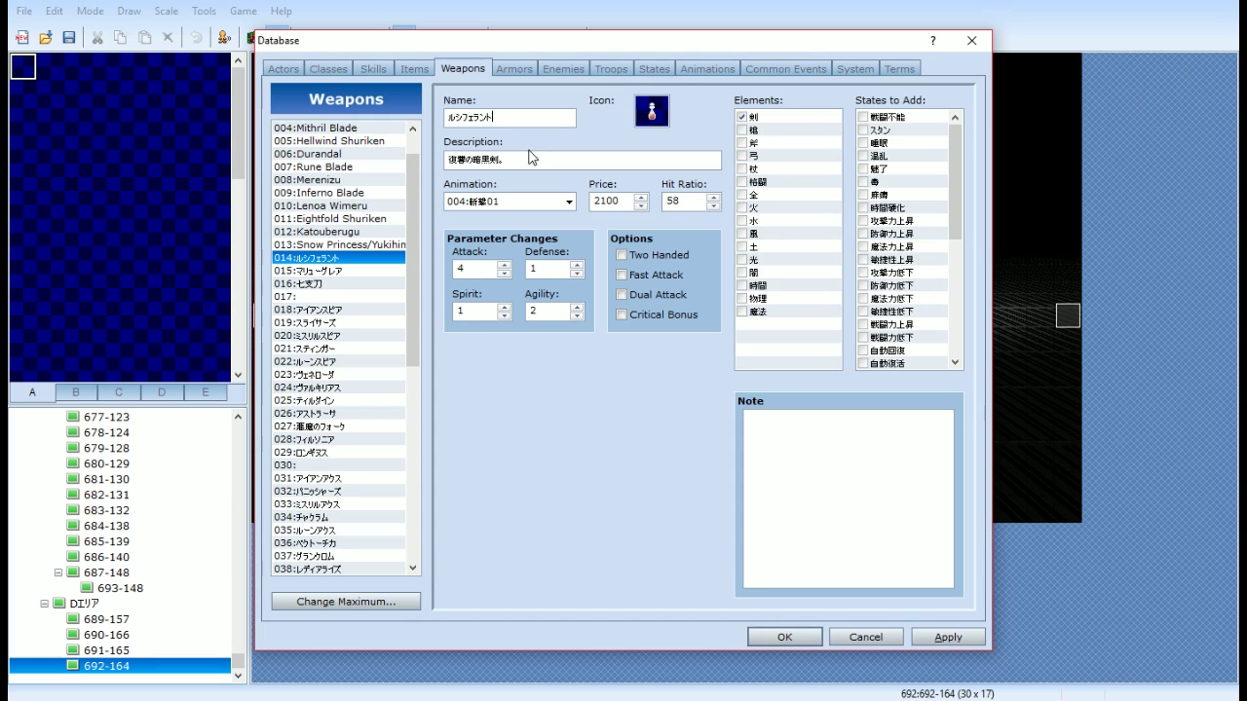
Rename weapon 014 as Luciferant
double_click(531, 117)
text(L)
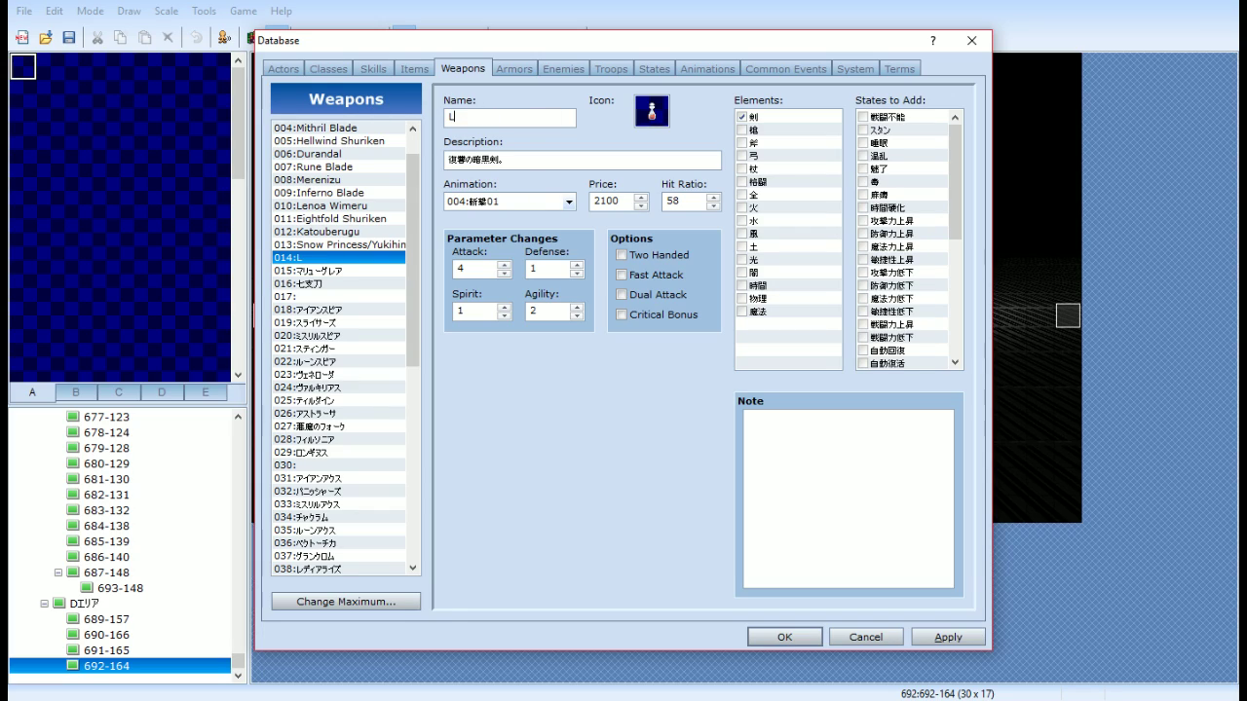
text(ucife)
key(BackSpace)
key(BackSpace)
key(BackSpace)
key(BackSpace)
key(BackSpace)
key(BackSpace)
text(Luciferant)
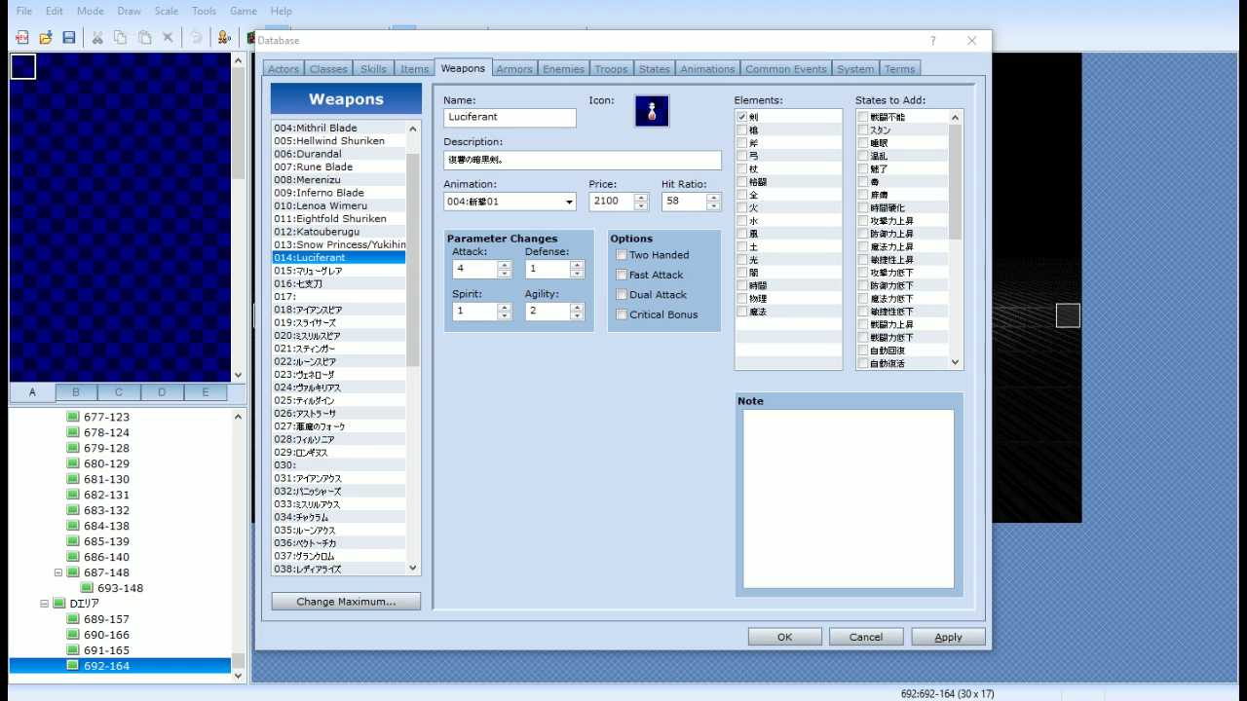
Replace the Luciferant weapon's description with "The dark sword of revenge."
click(551, 115)
click(646, 156)
double_click(646, 156)
click(646, 156)
click(553, 161)
key(ctrl+a)
text(The dark sword of revenge.)
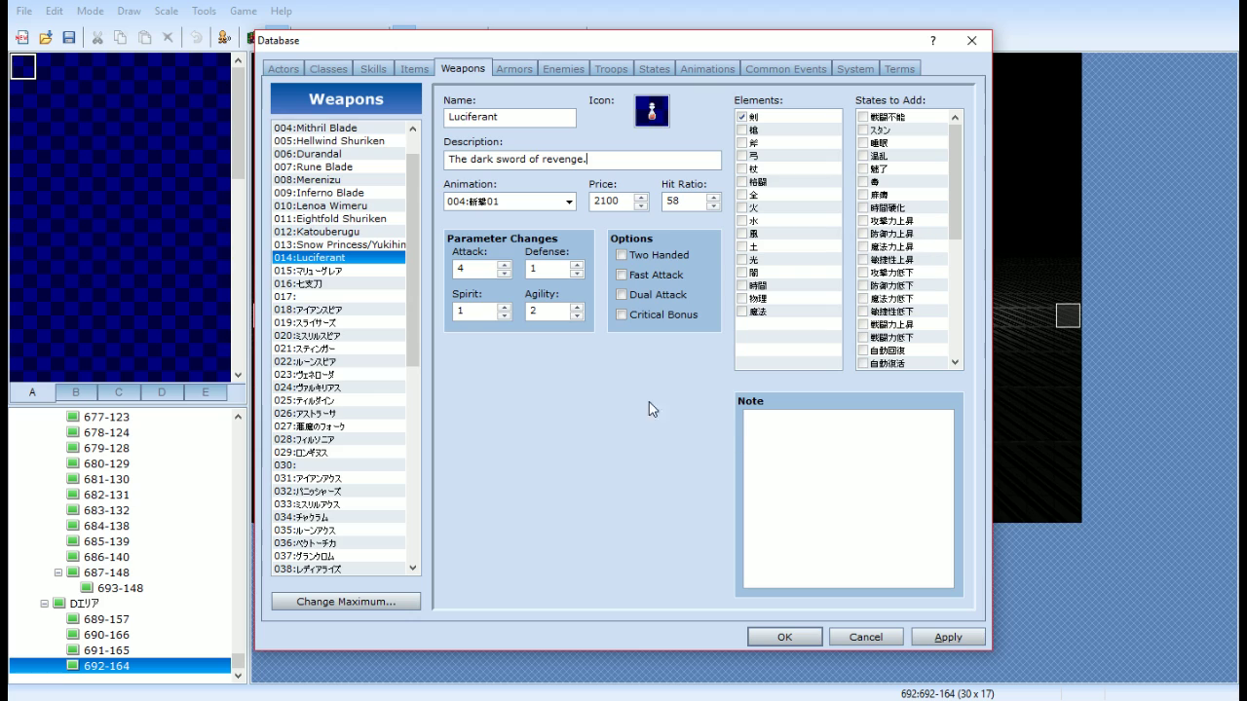
Apply the weapon changes and close the database
scroll(369, 421, down, 7)
scroll(376, 409, up, 8)
click(941, 637)
click(861, 638)
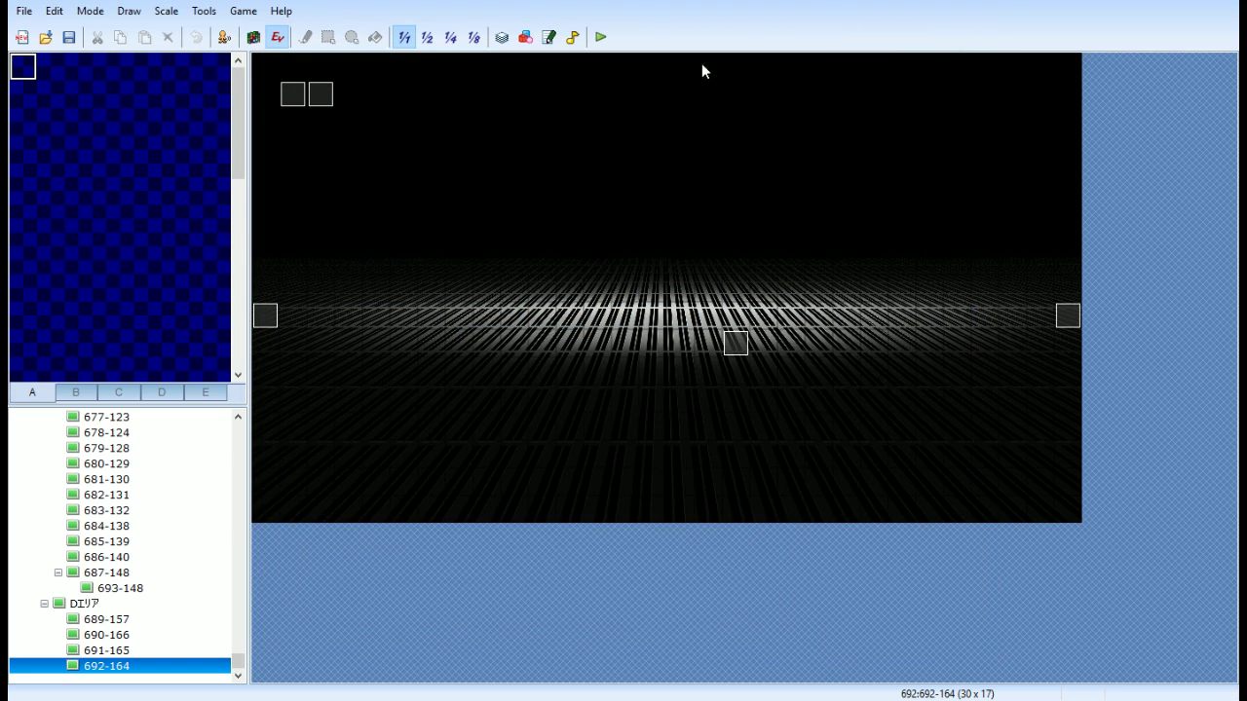
Save the project changes and start an enlarged playtest from the preselected saved game
click(601, 37)
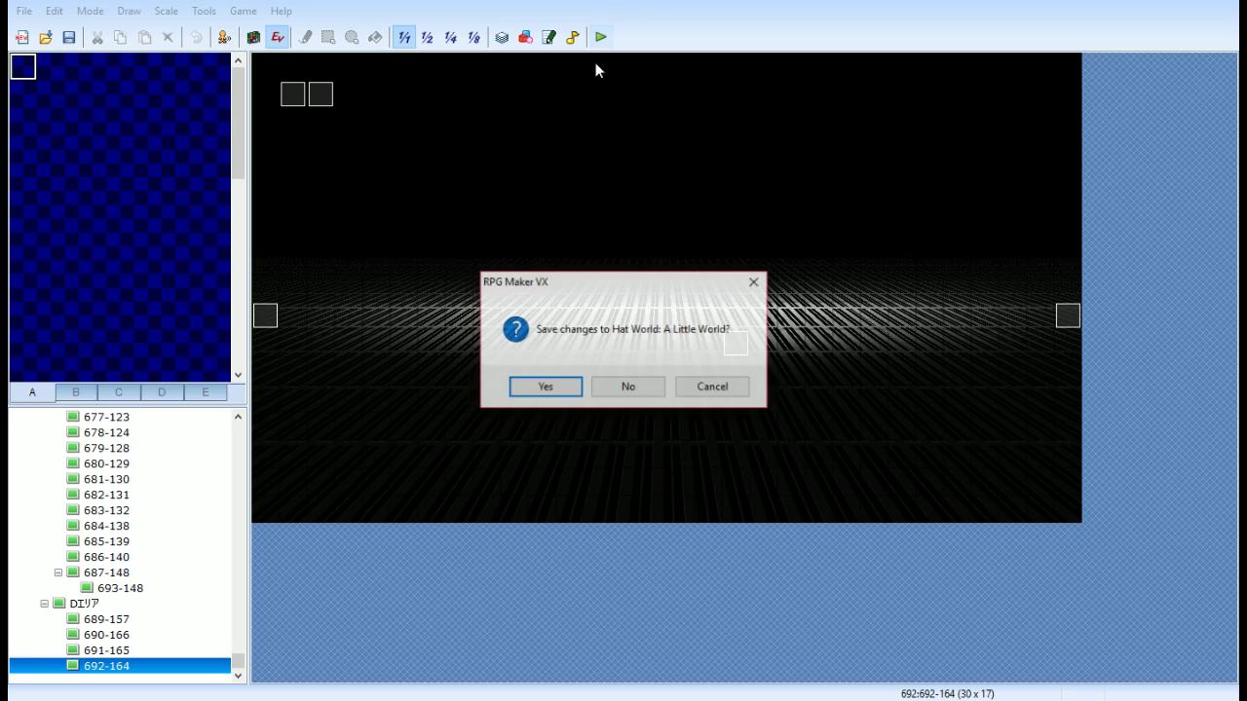
click(564, 389)
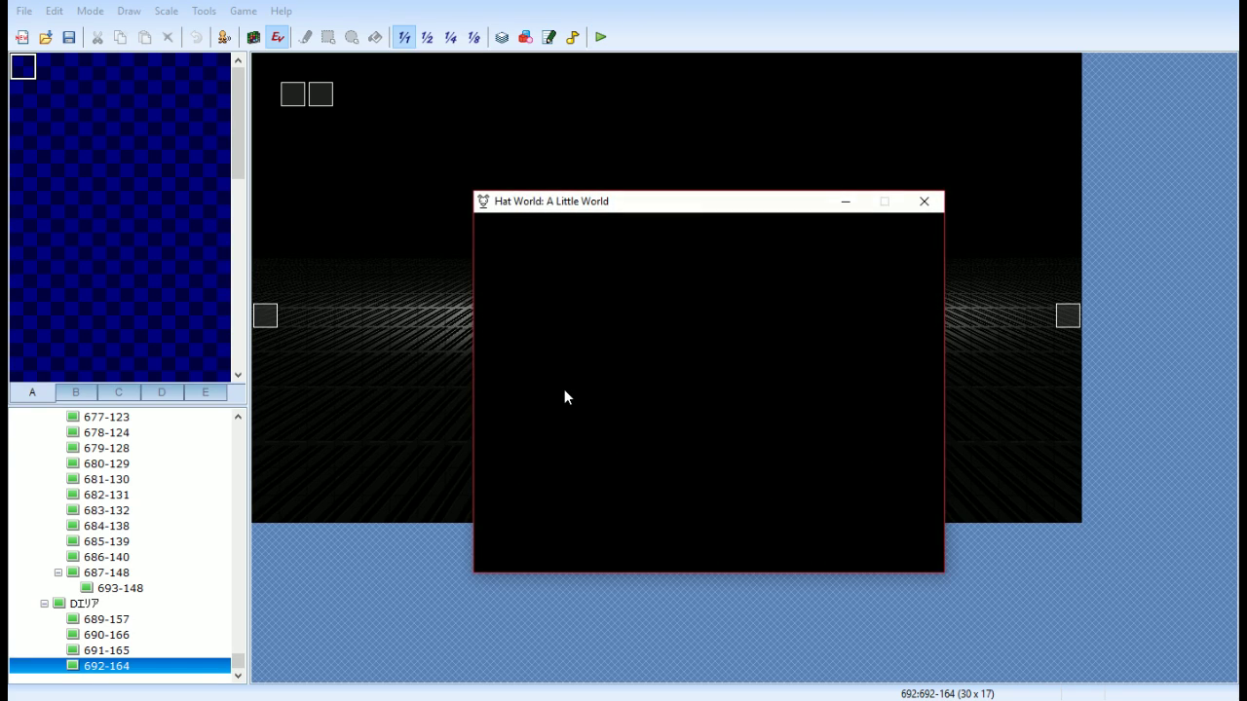
key(Return)
key(Return)
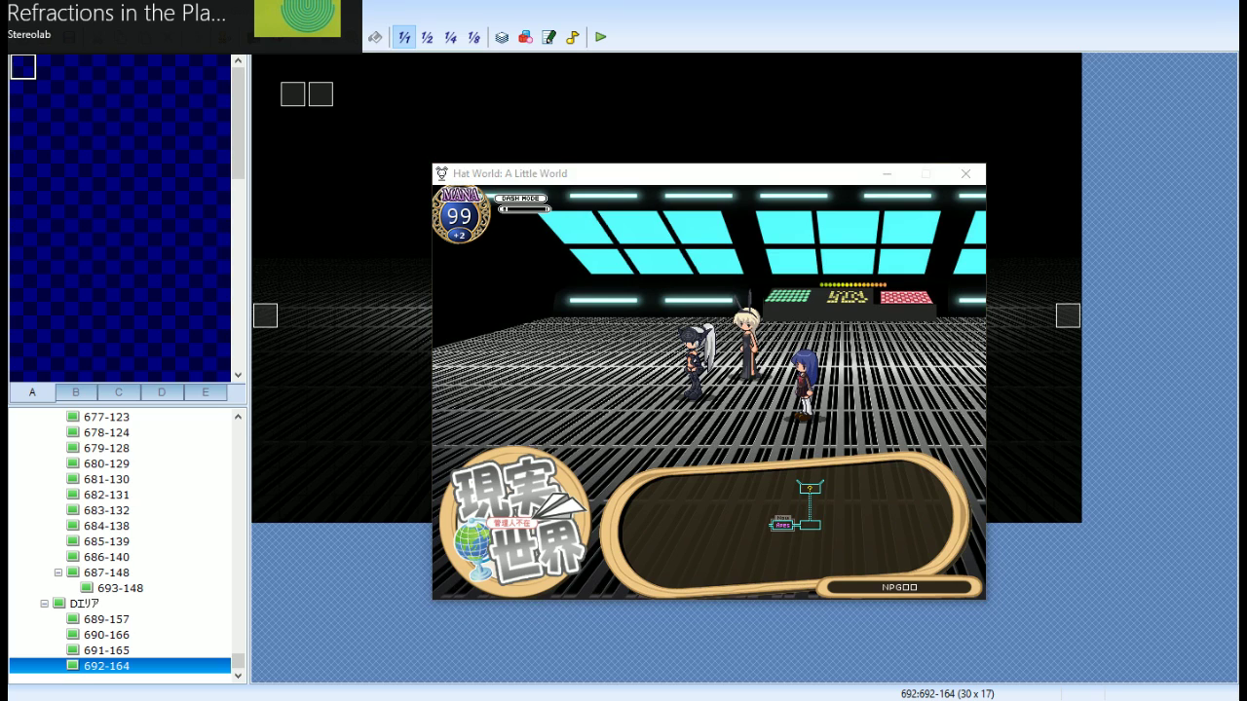
key(ctrl+Print)
click(736, 315)
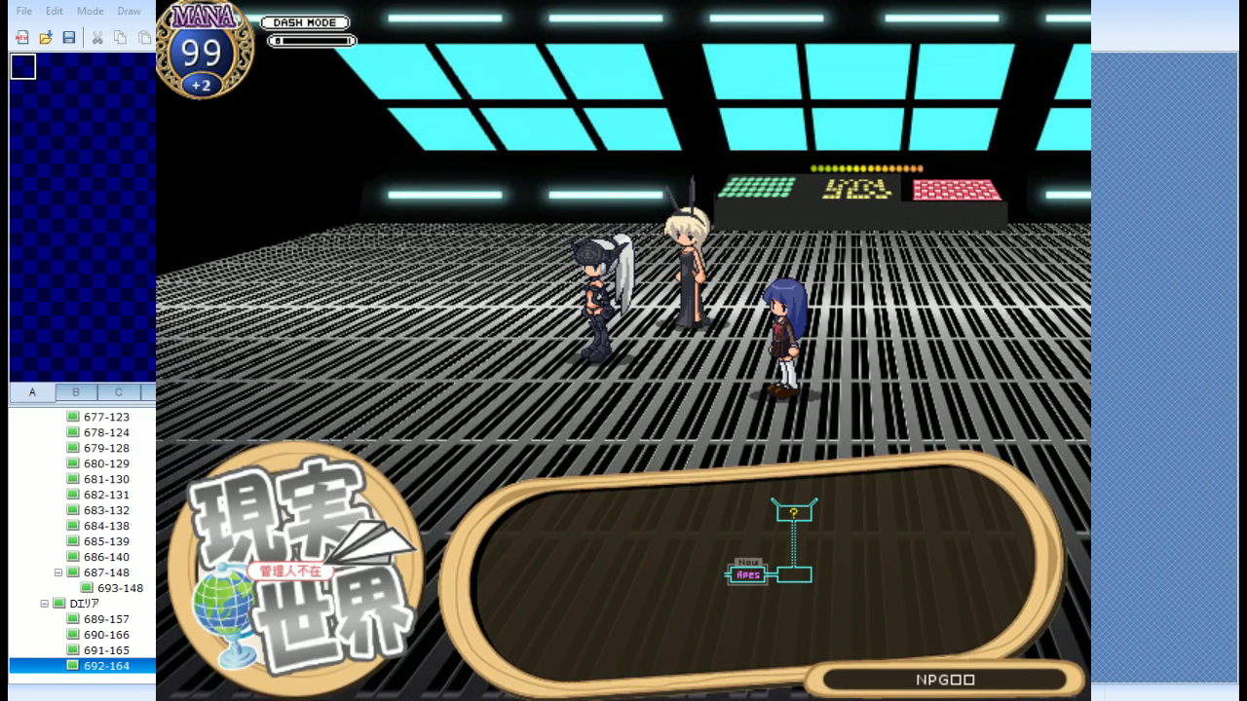
Check the map travel command in the game's main menu and travel to My Home
key(Escape)
key(Down)
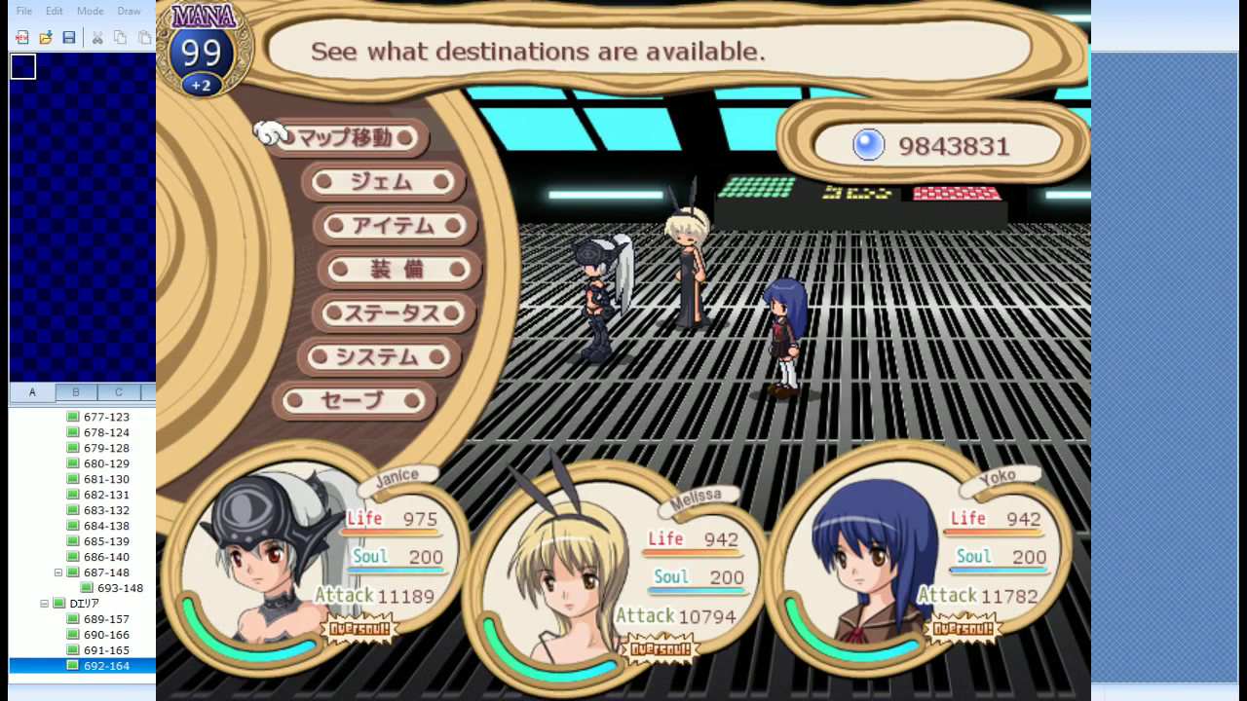
key(Return)
key(Escape)
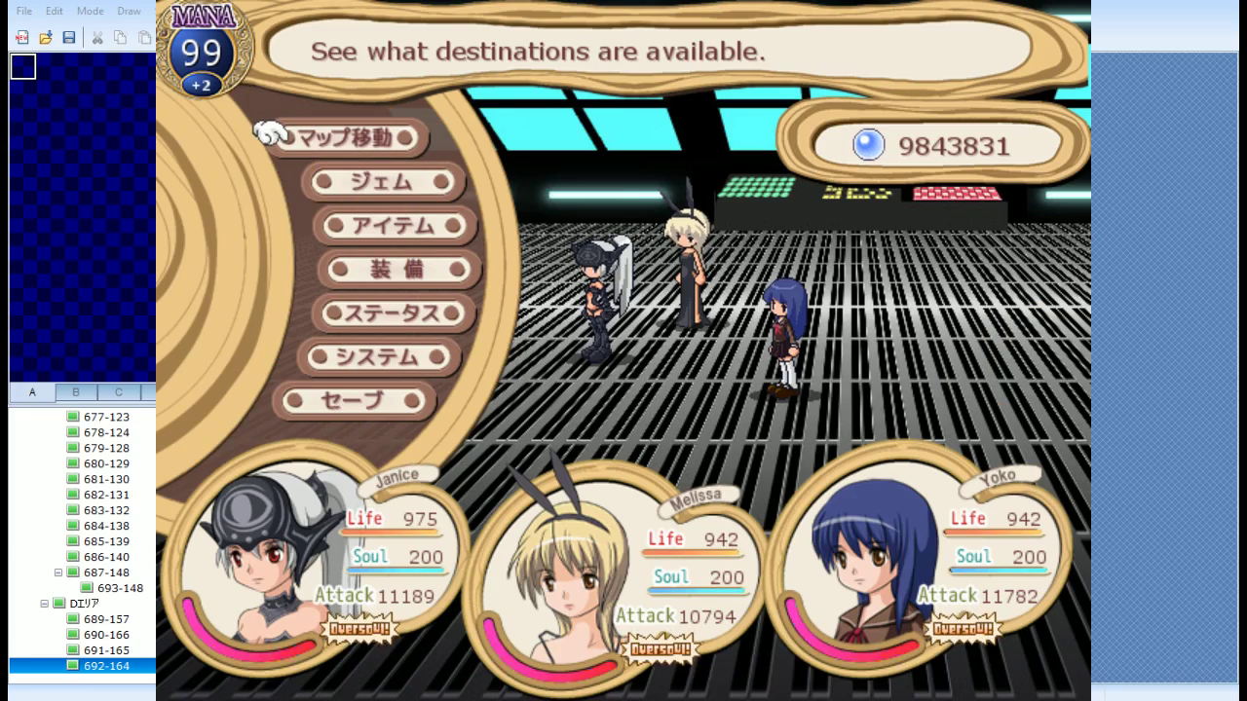
key(Return)
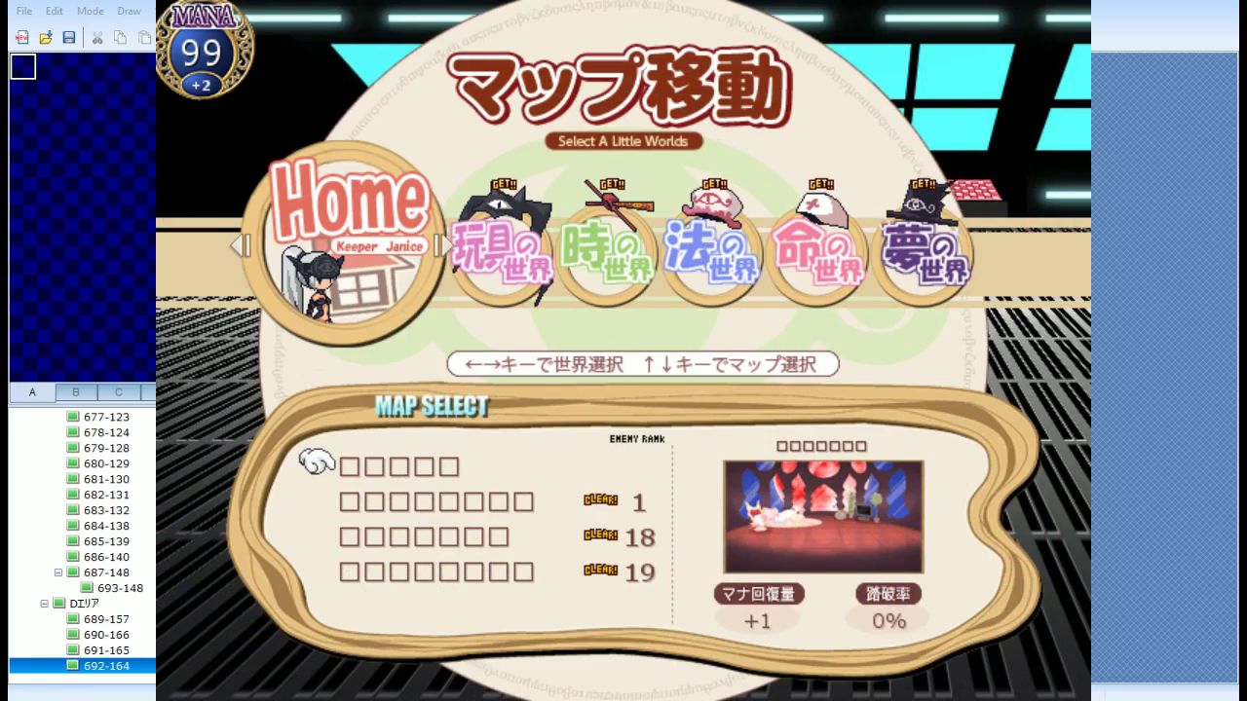
key(Return)
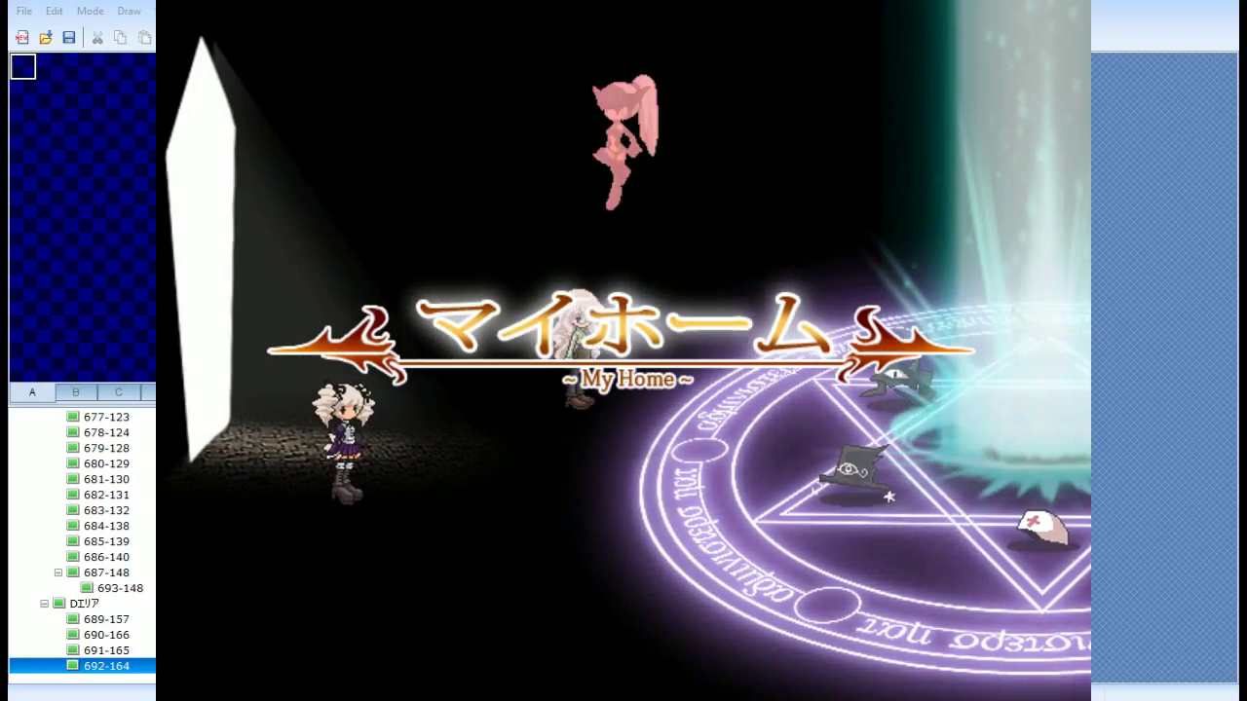
Review the help text of the main menu's upper commands at My Home, and leave the menu
key(Escape)
key(Down)
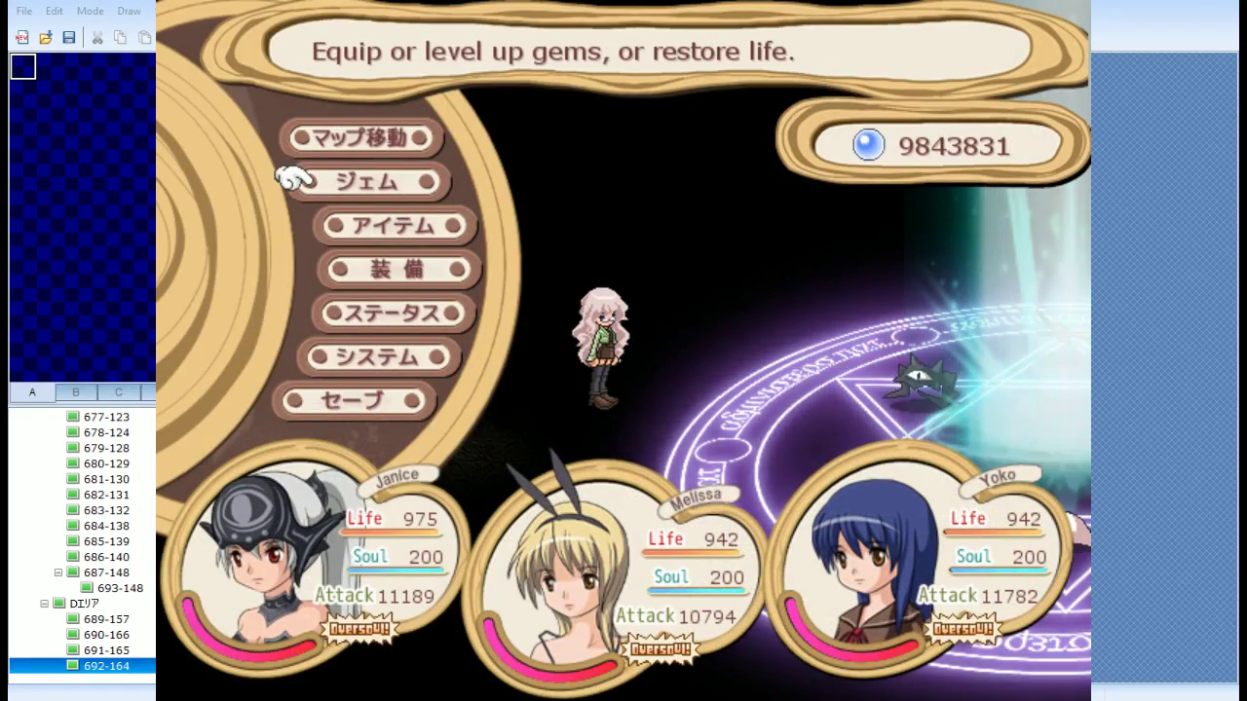
key(Down)
key(Up)
key(Up)
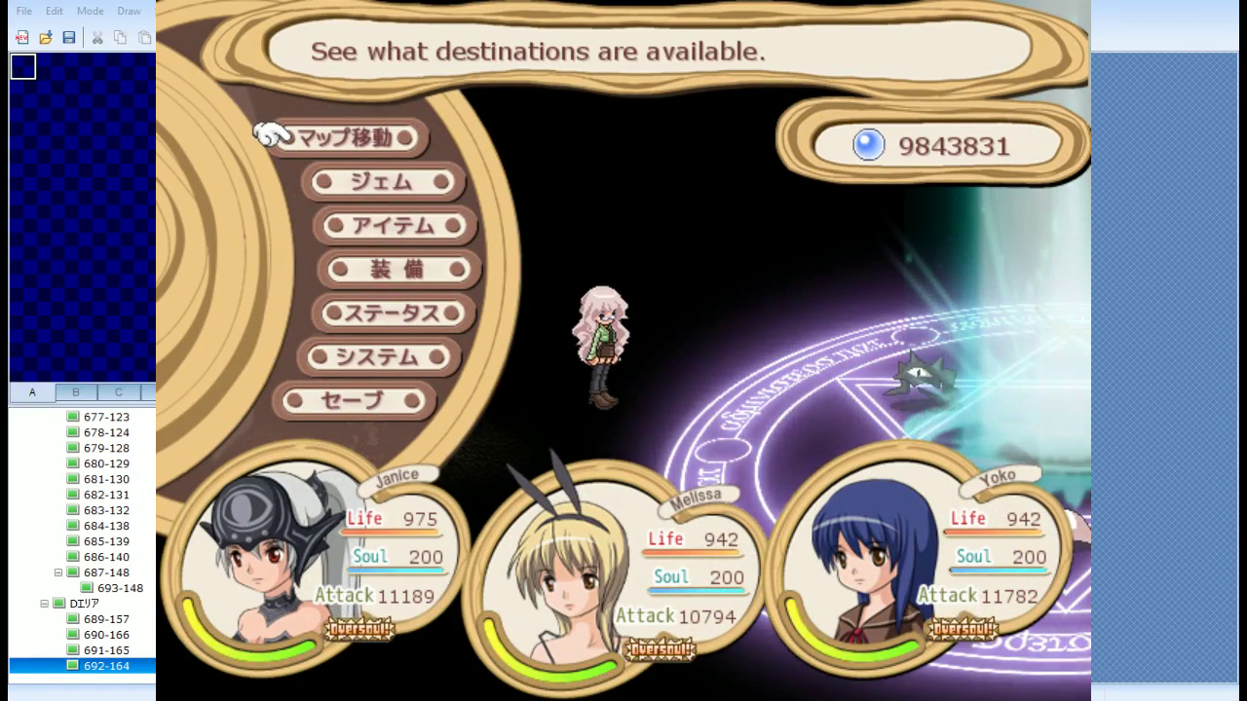
key(Escape)
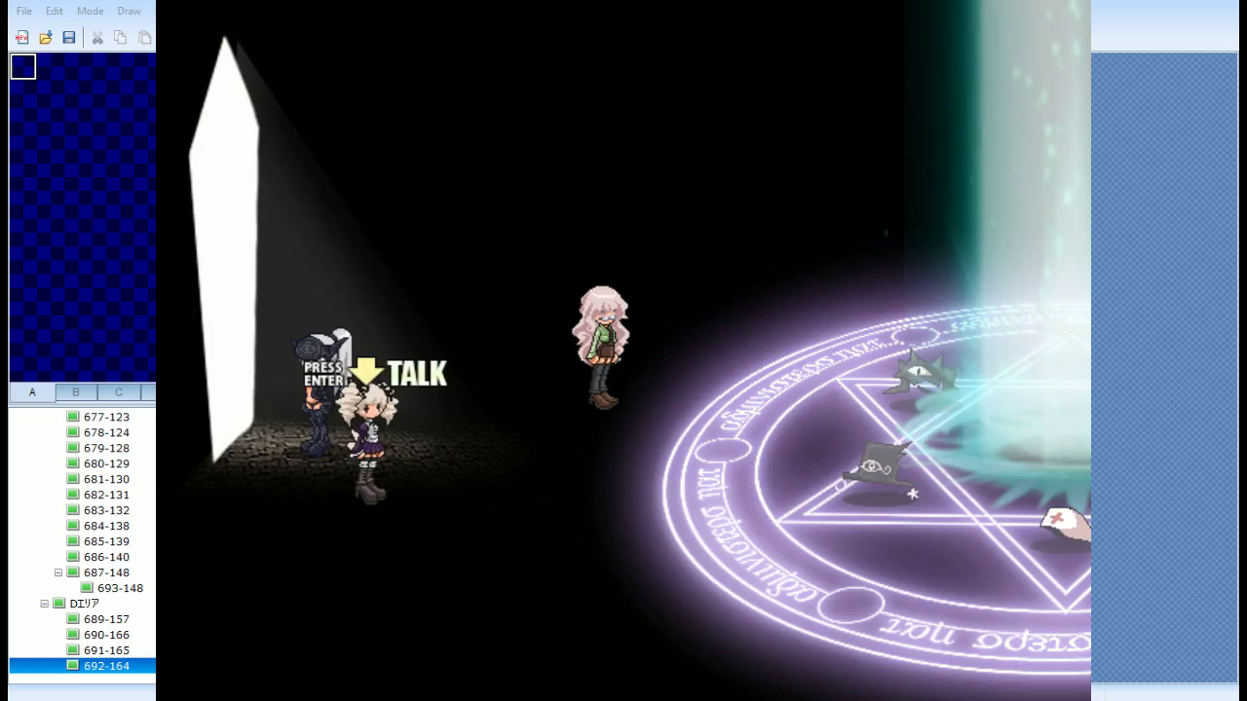
End the playtest and bring up the help_text method of the Scene_Menu script
key(alt+F4)
key(F11)
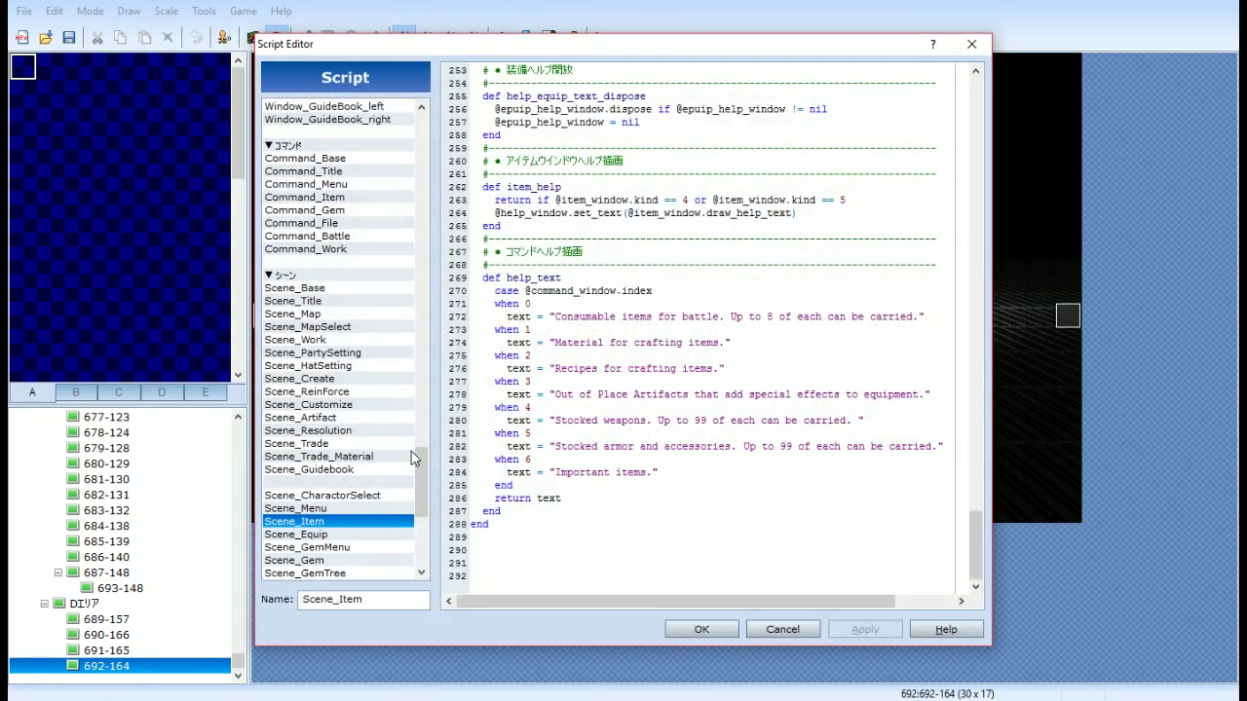
click(340, 535)
scroll(624, 502, down, 20)
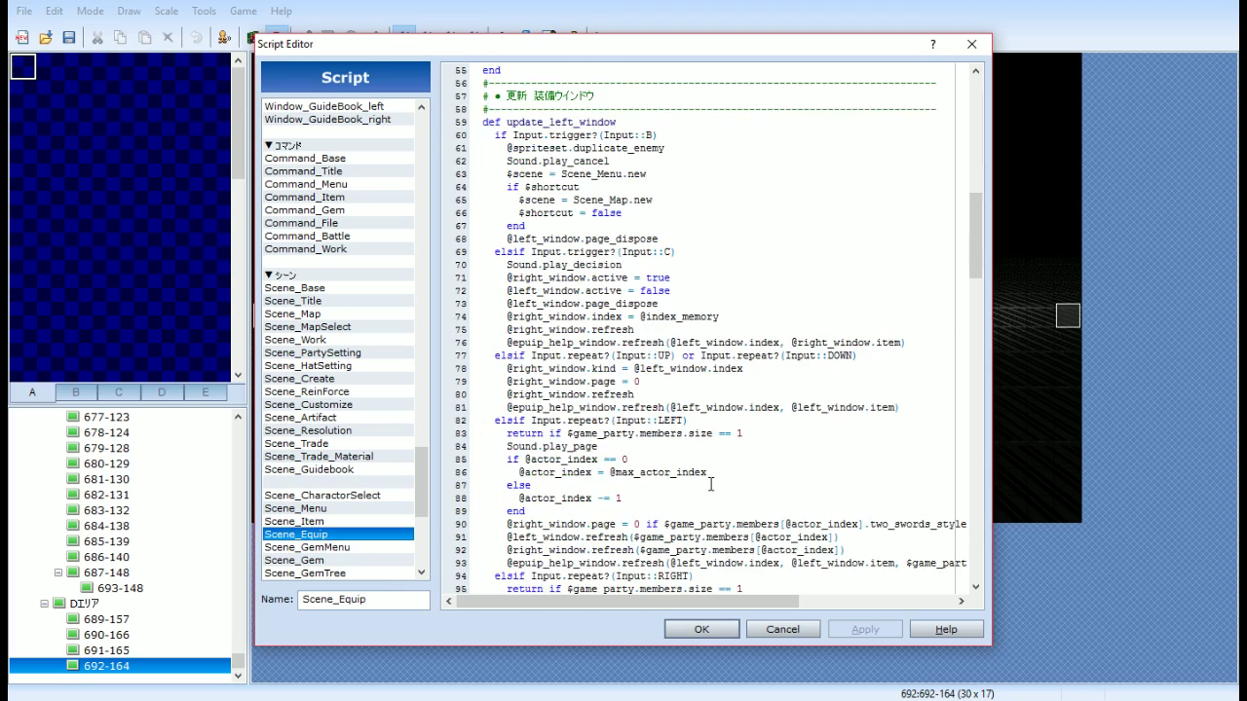
click(311, 522)
click(312, 508)
scroll(512, 485, down, 10)
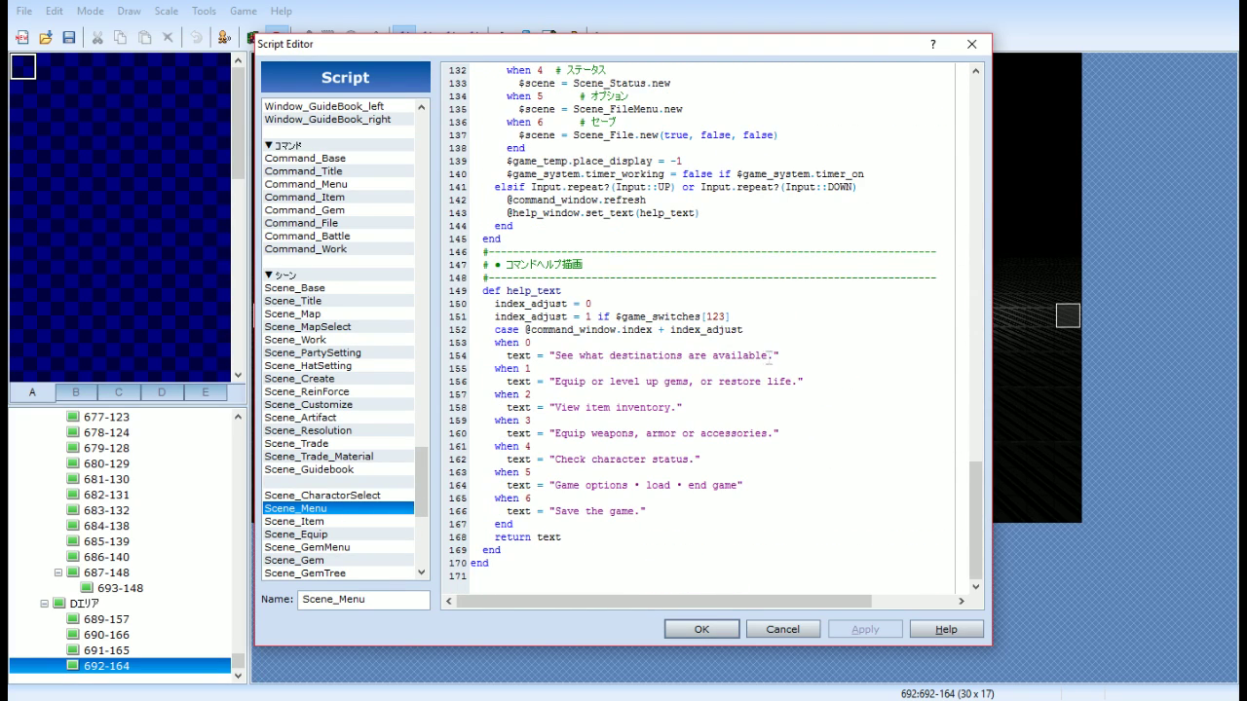
Change the help text for menu command 0 to "Choose a destination to travel to." and accept the script change
drag(771, 358, 575, 357)
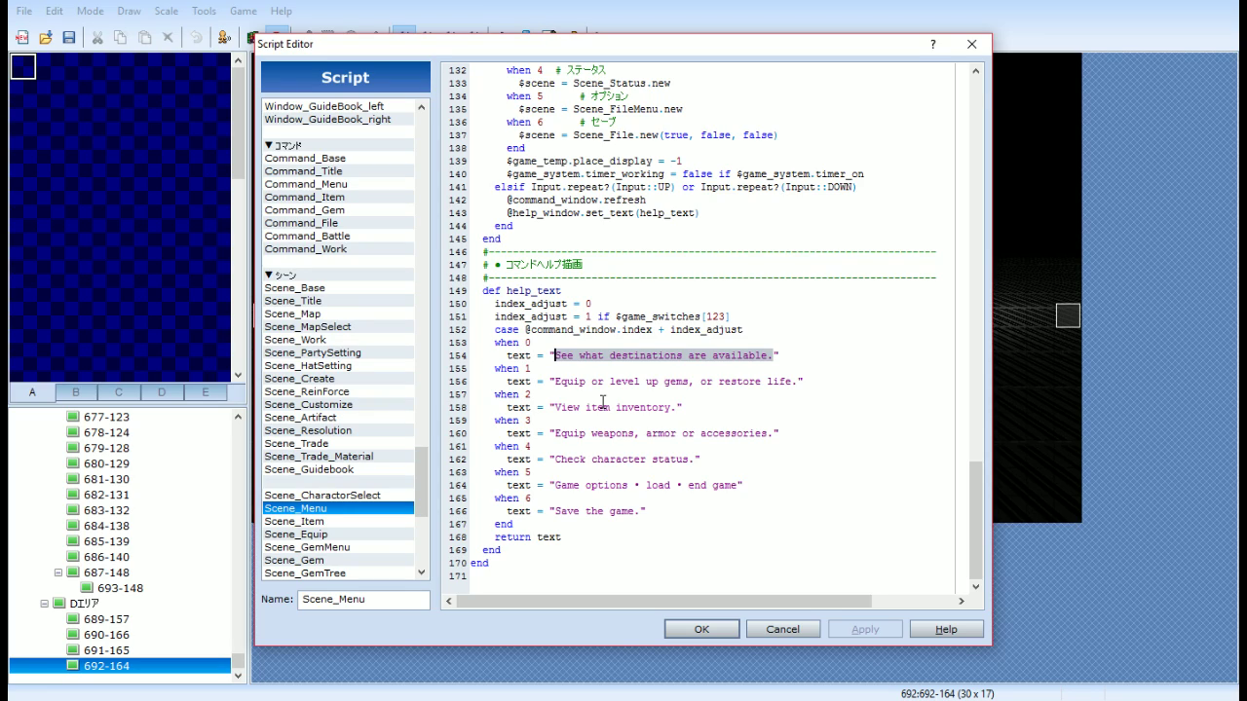
text(Choos)
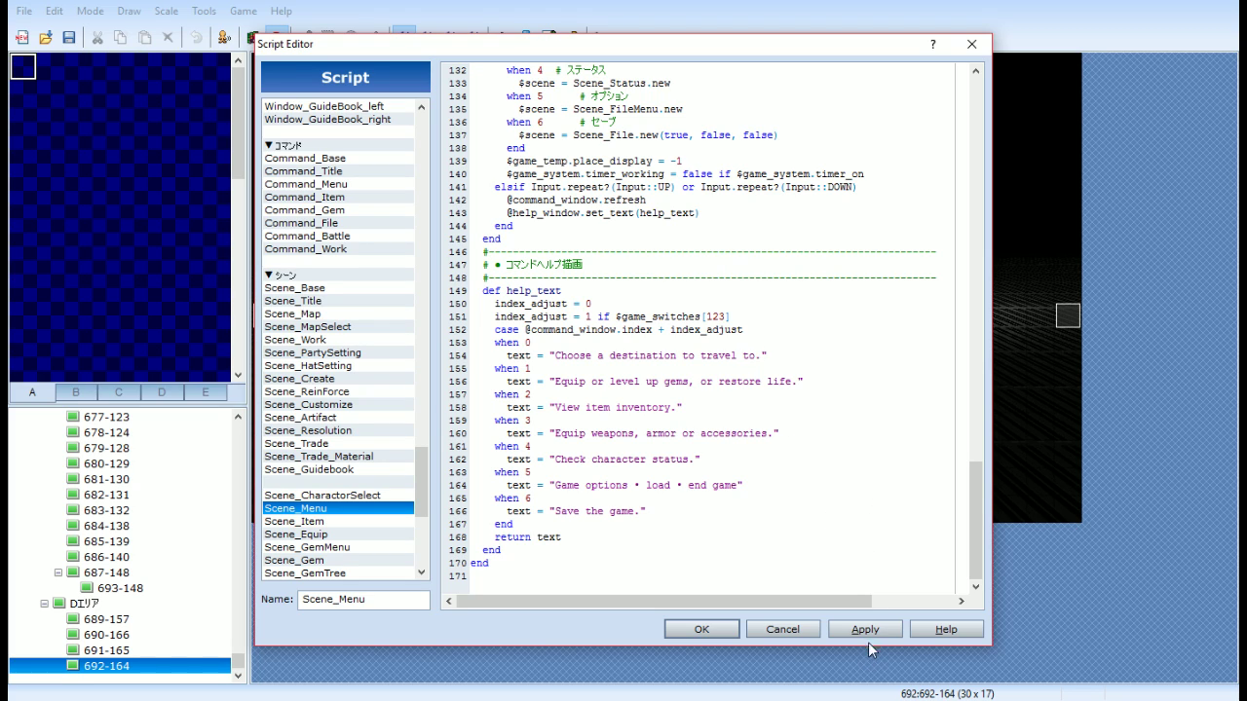
click(725, 631)
Save the project, playtest it from save file 53, and close the game
click(600, 39)
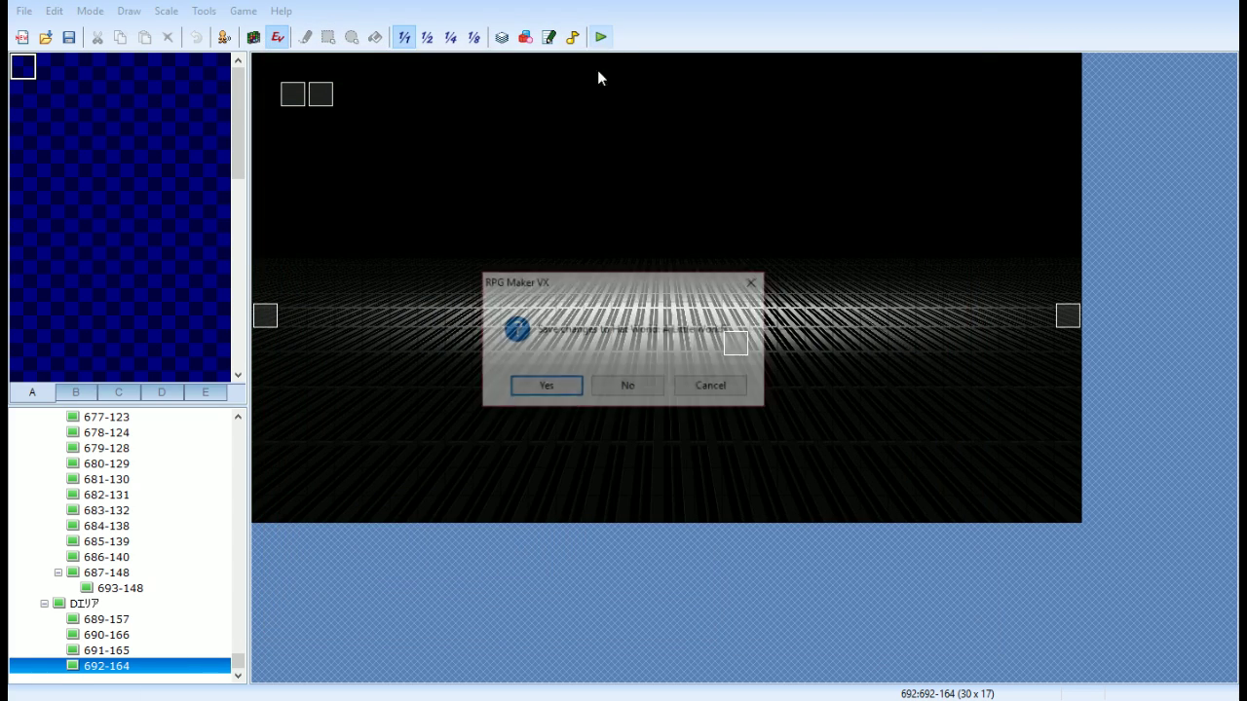
click(575, 386)
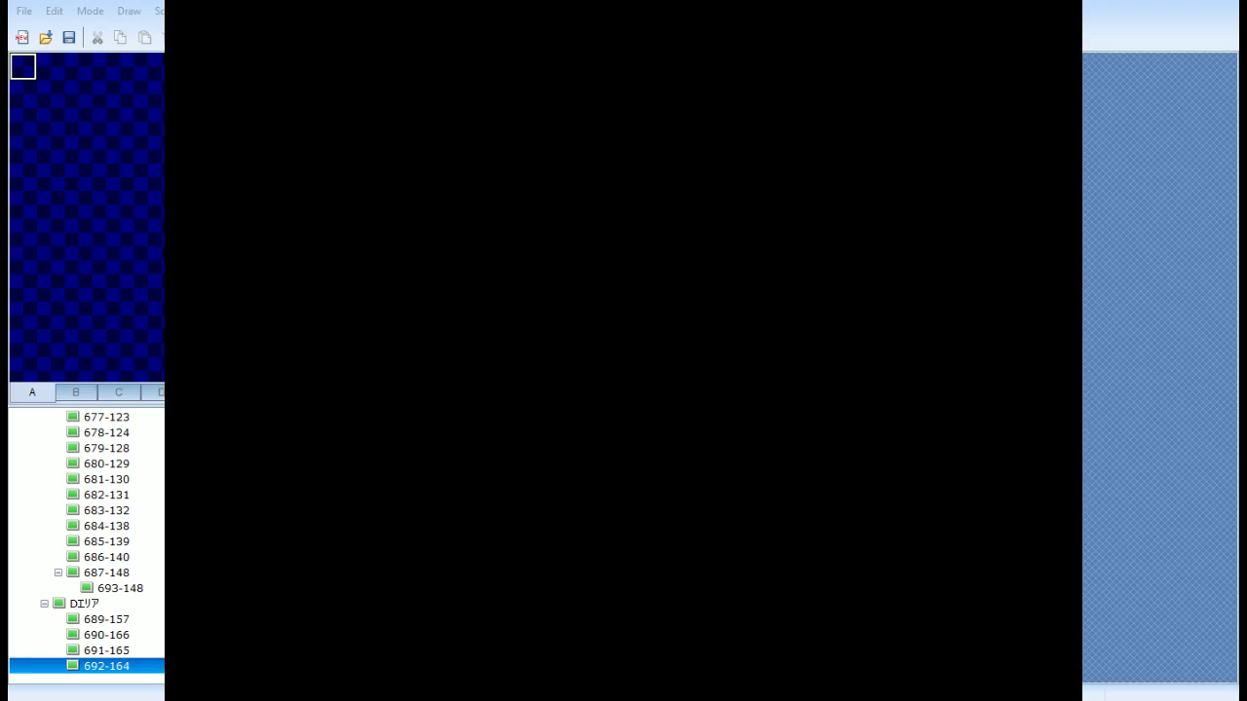
key(Return)
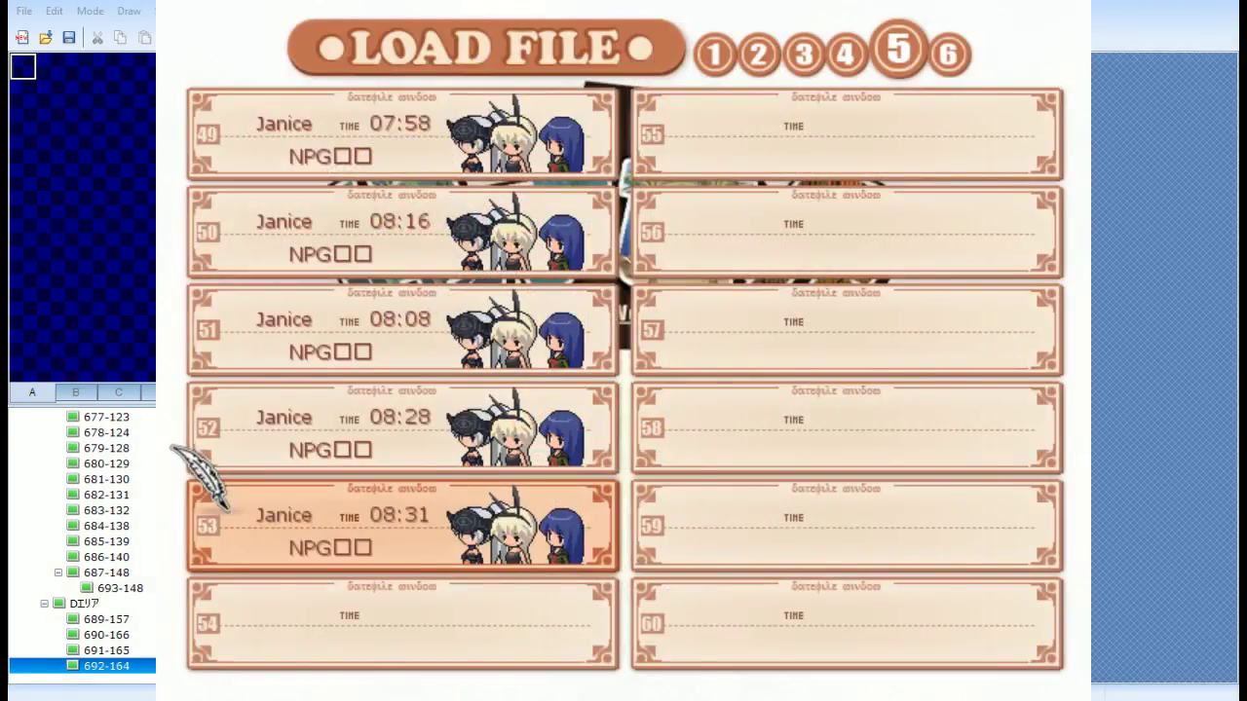
key(Return)
key(alt+F4)
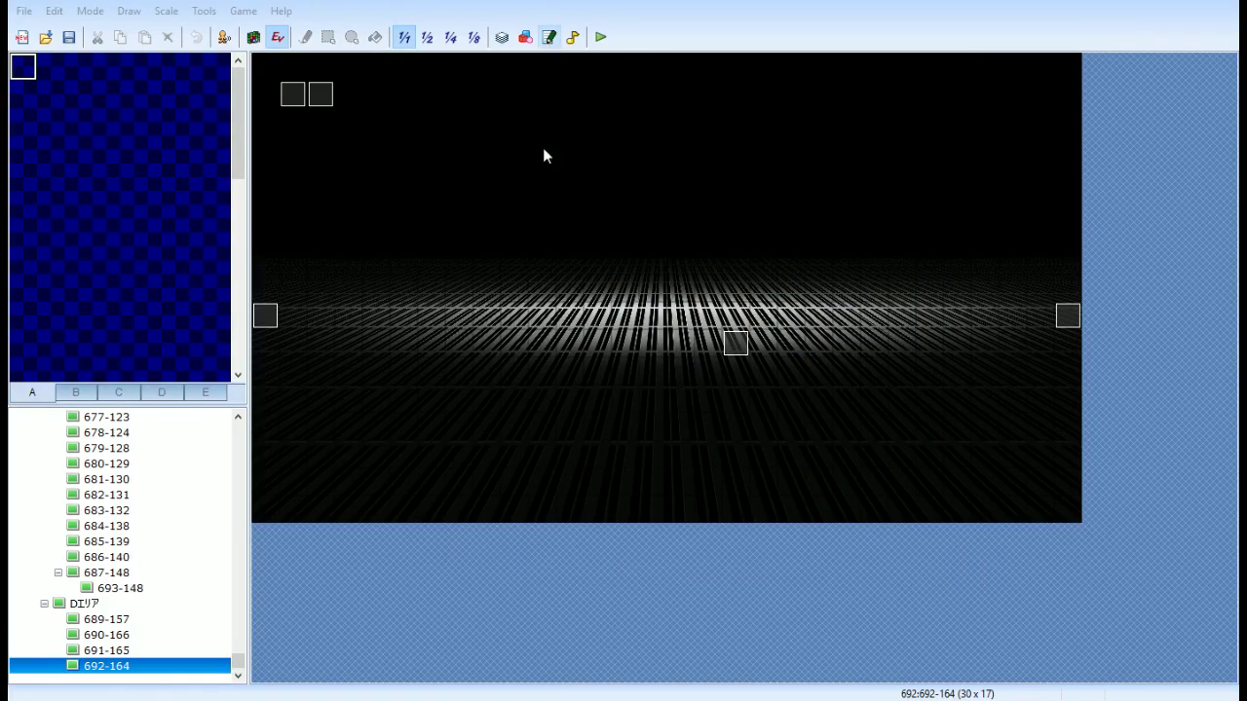
Replace the Scene_Menu help text for command 0 with "Travel to a new destination." and accept the script change
key(F11)
drag(669, 355, 554, 356)
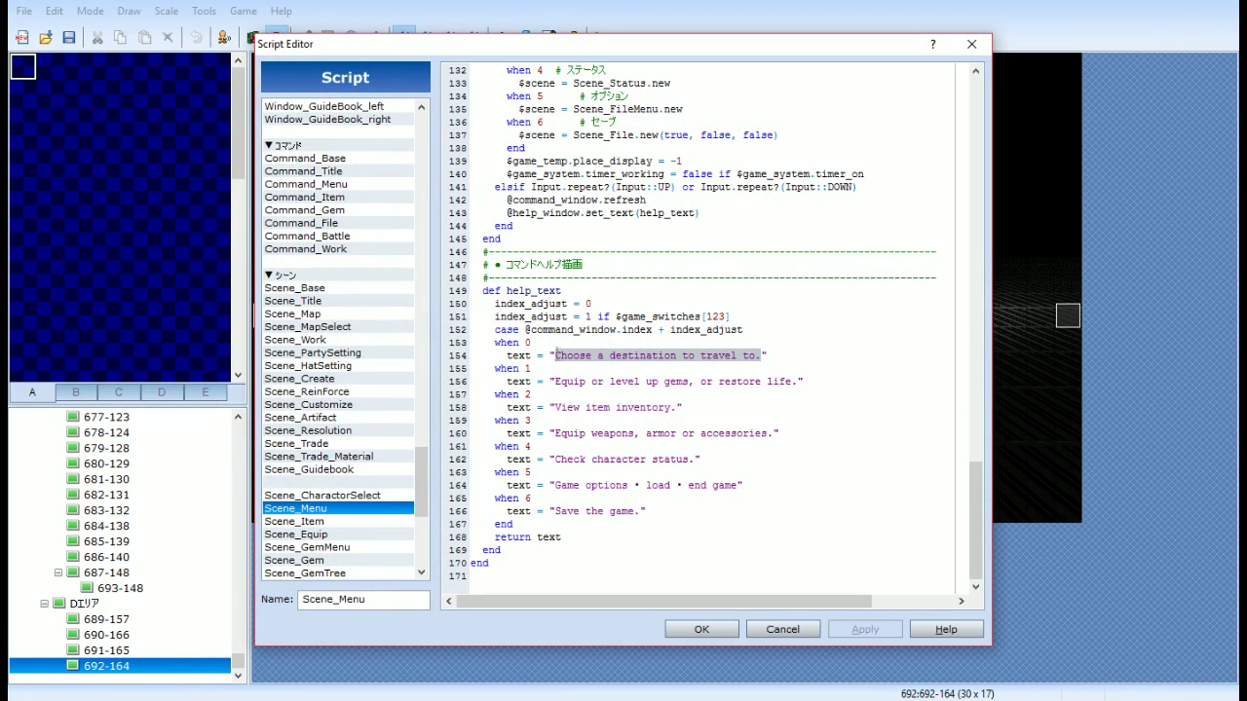
text(Trea)
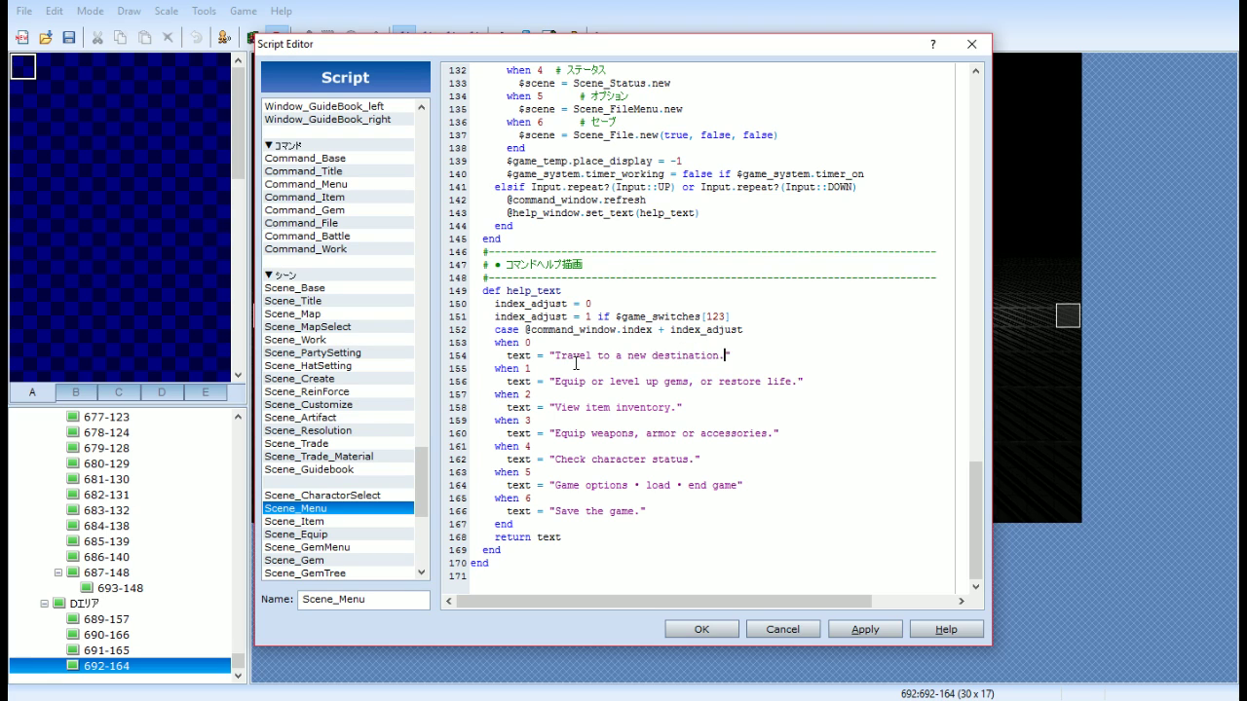
click(703, 629)
Save the project, playtest it from the saved game, and travel to My Home through the main menu
key(alt+F4)
click(556, 387)
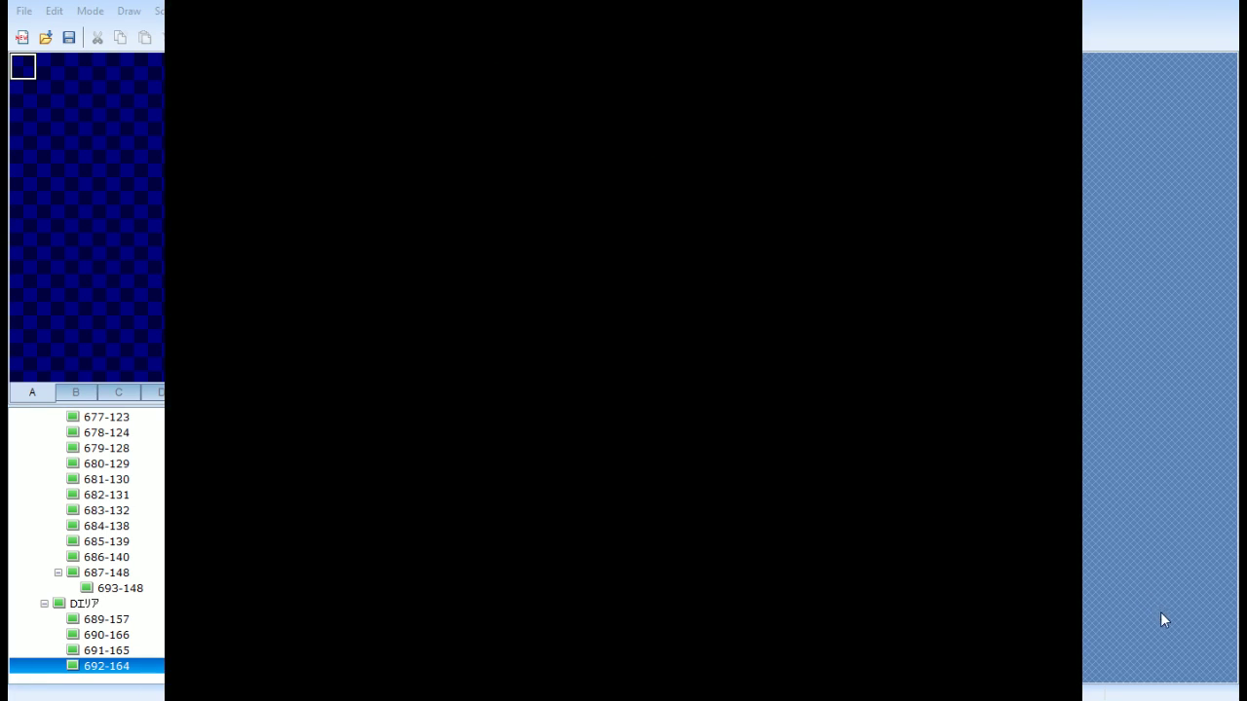
key(Return)
key(Escape)
key(Down)
key(Return)
key(Return)
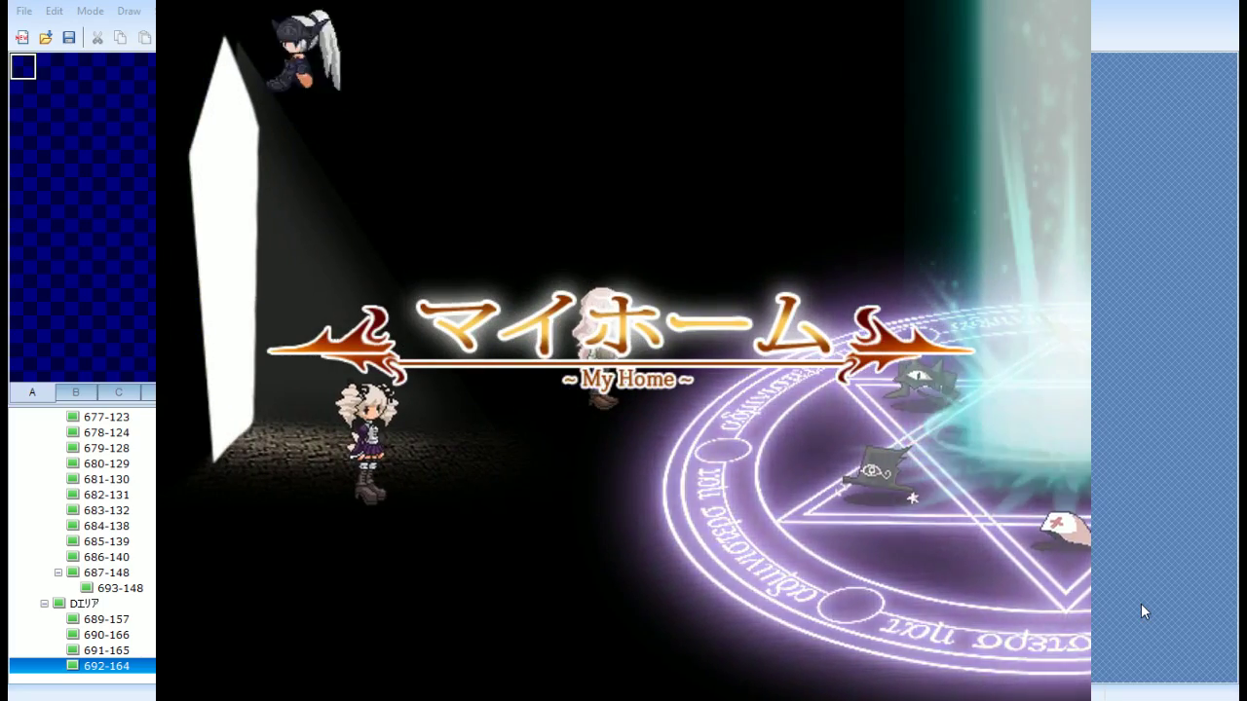
Open weapon creation from the My Home menu and bring up its recipes using the fourth crafting method
key(Escape)
key(Left)
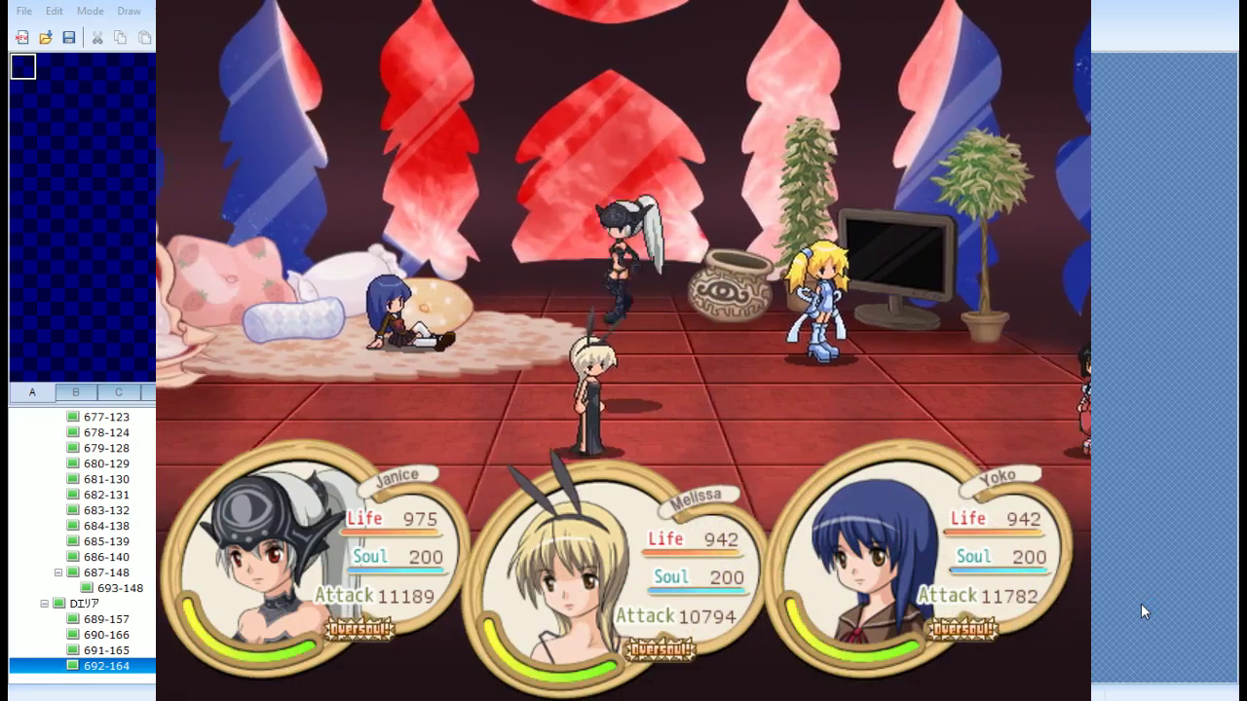
key(Escape)
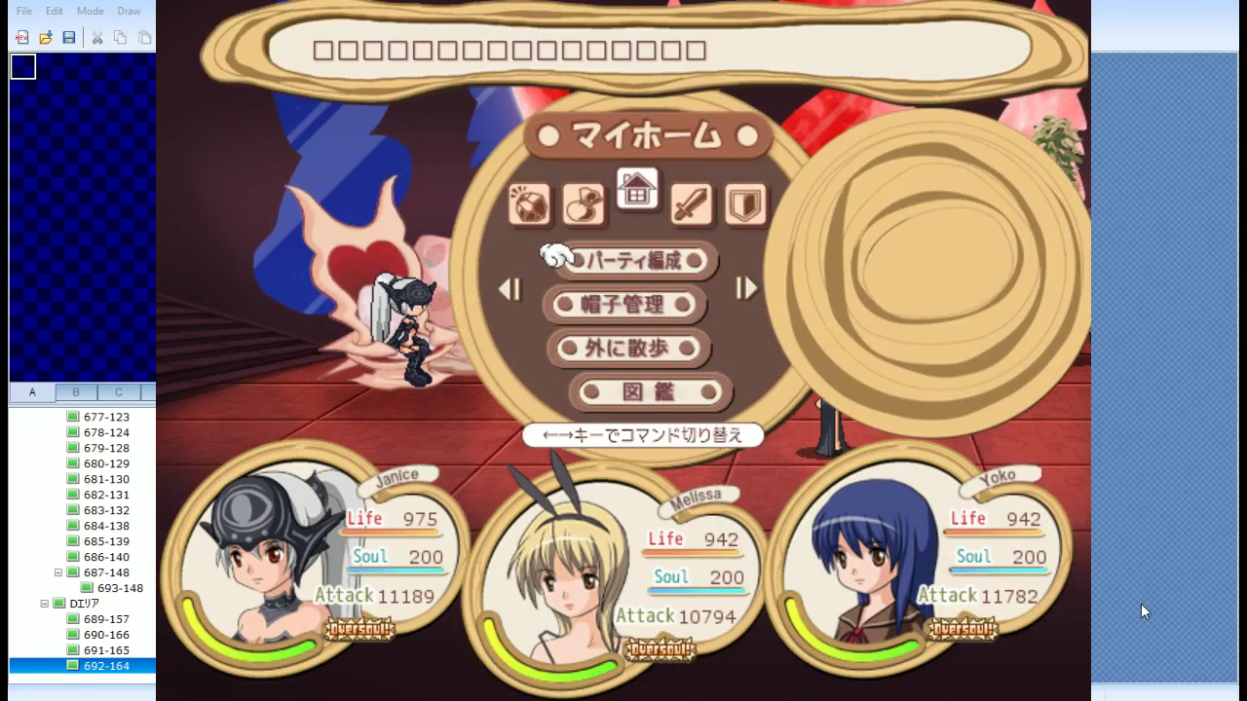
key(Return)
key(Down)
key(Down)
key(Down)
key(Down)
key(Down)
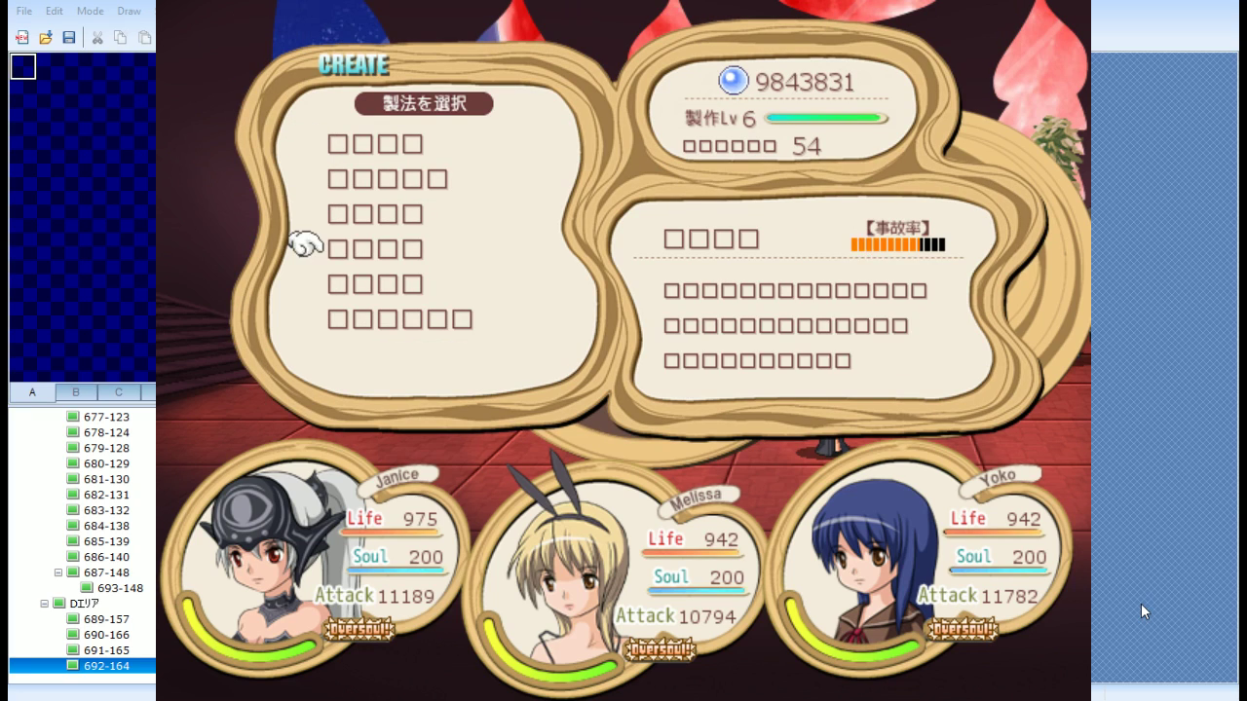
key(Up)
key(Return)
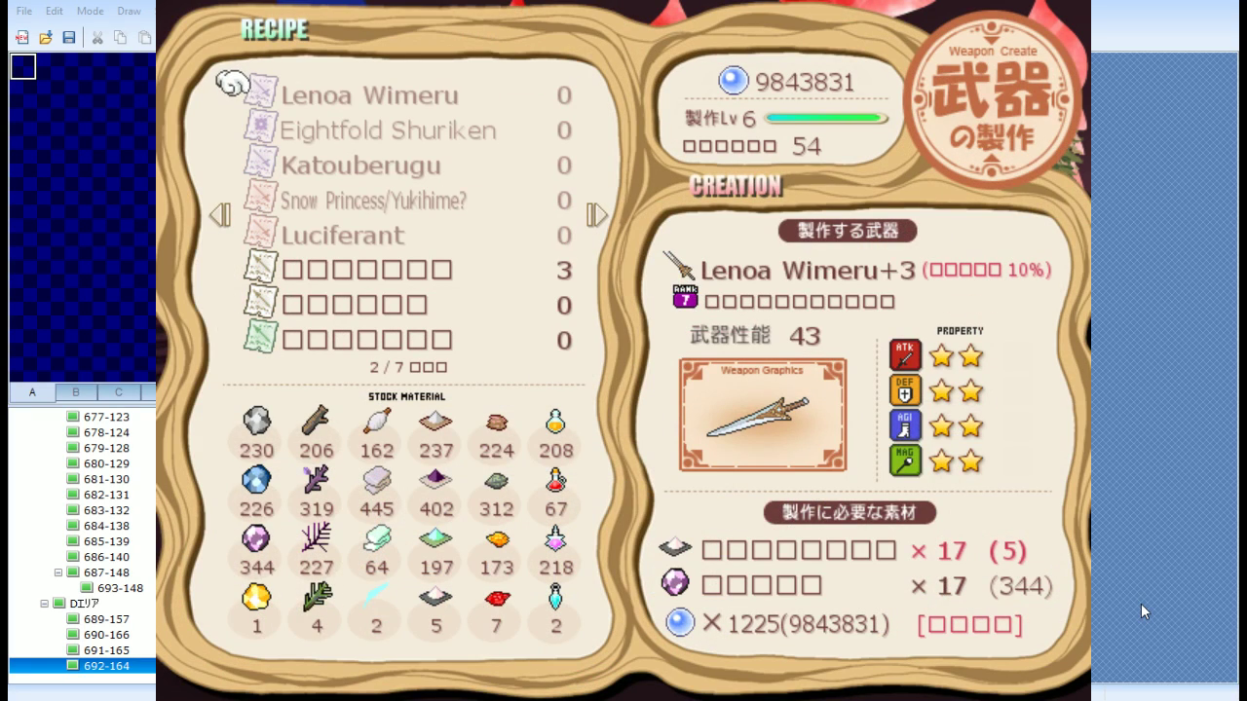
Examine the translated description and material requirements of the Luciferant recipe
key(Down)
key(Down)
key(Down)
key(Down)
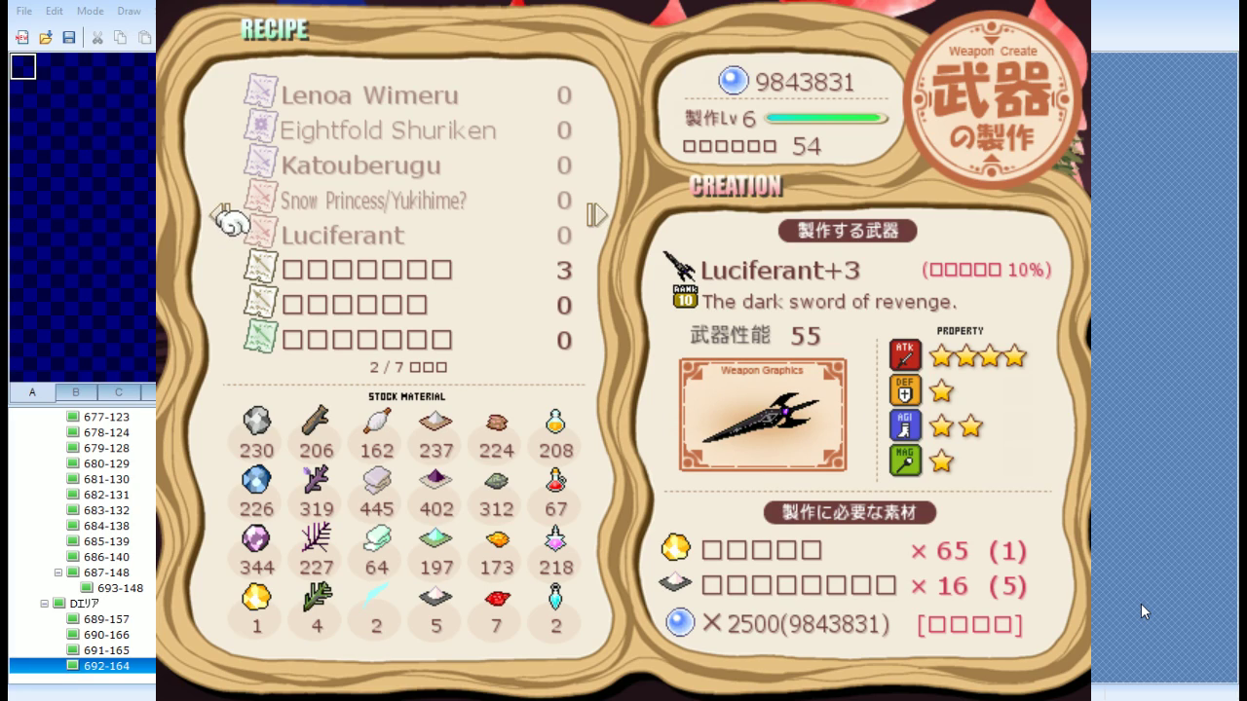
Leave weapon creation and open the material creation recipes in the material processing category
key(Escape)
key(Left)
key(Left)
key(Left)
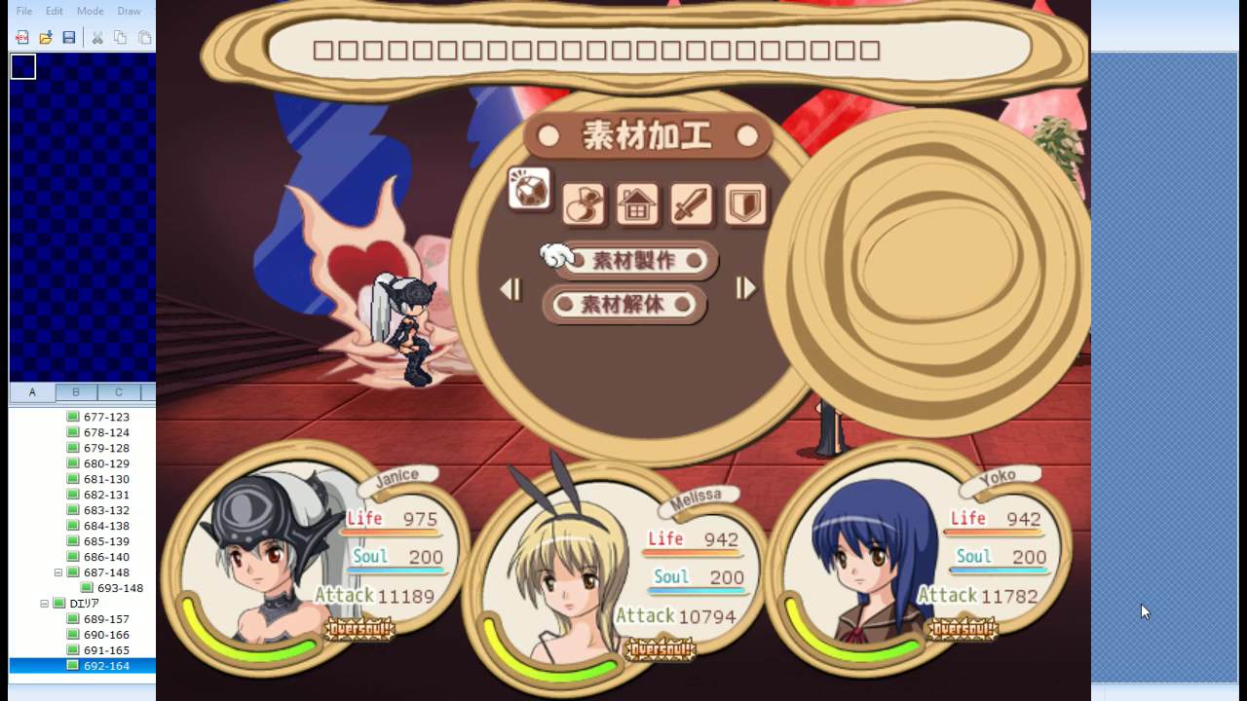
key(Return)
key(Down)
key(Right)
key(Down)
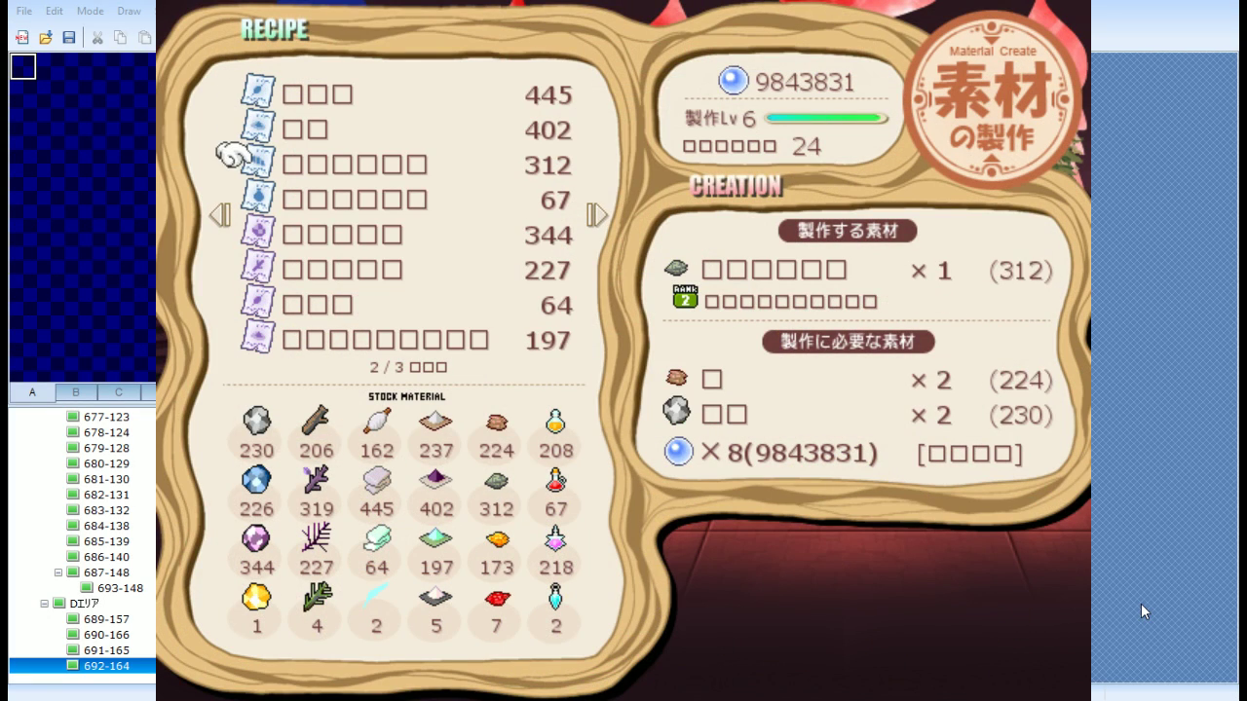
Choose the rank 4 golden ore recipe on page 3 of the material recipes for production
key(Down)
key(Down)
key(Down)
key(Down)
key(Down)
key(Down)
key(Down)
key(Down)
key(Down)
key(Down)
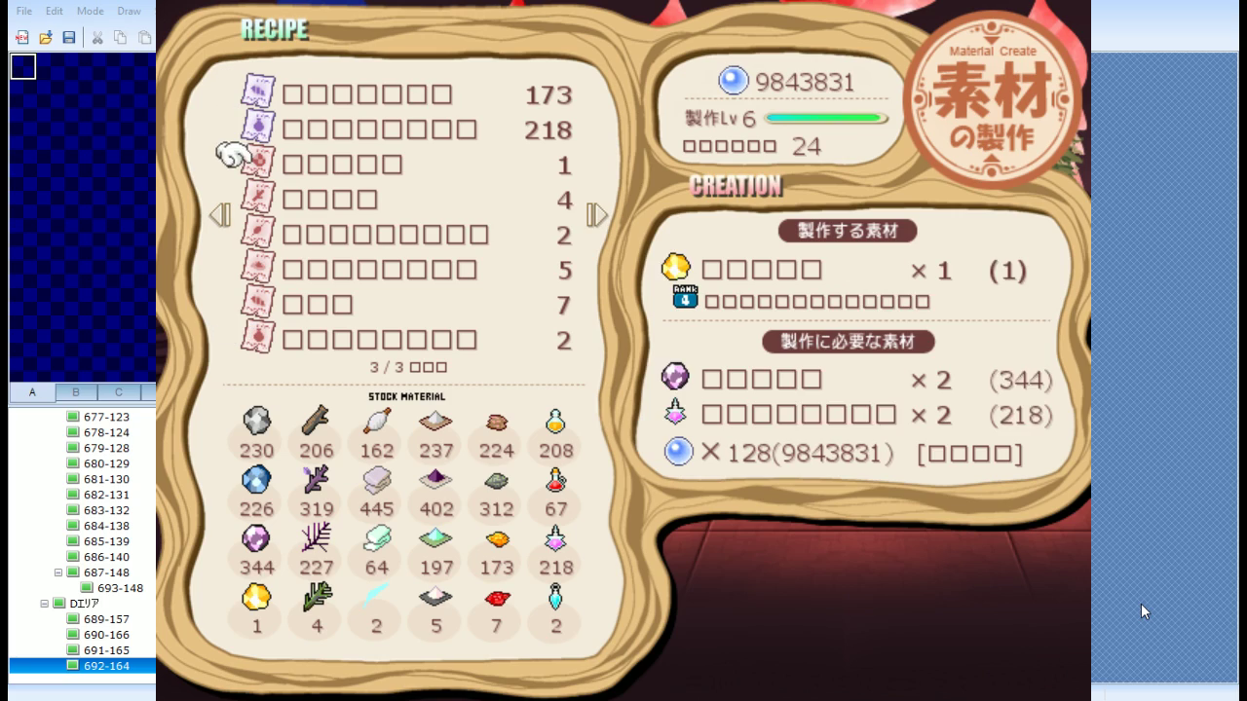
key(Up)
key(Up)
key(Return)
Set the production quantity of the golden ore to 71 and create it
key(Right)
key(Down)
key(Down)
key(Down)
key(Down)
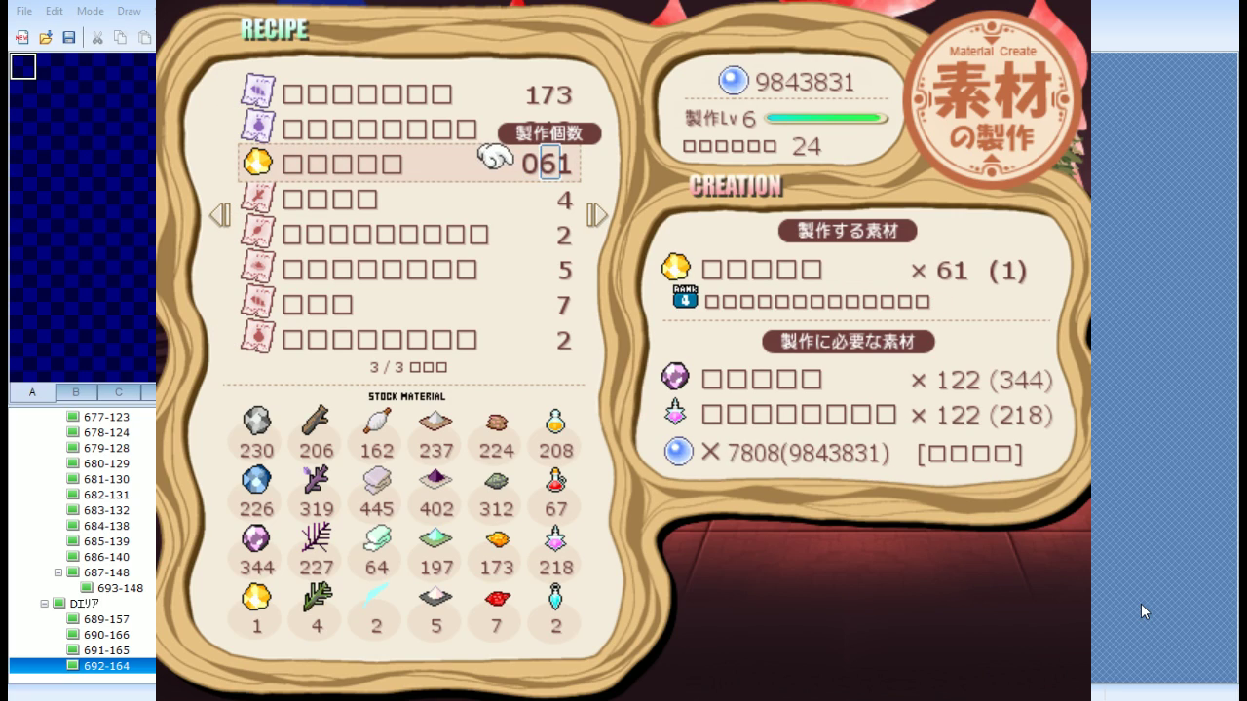
key(Down)
key(Down)
key(Down)
key(Down)
key(Down)
key(Down)
key(Up)
key(Left)
key(Up)
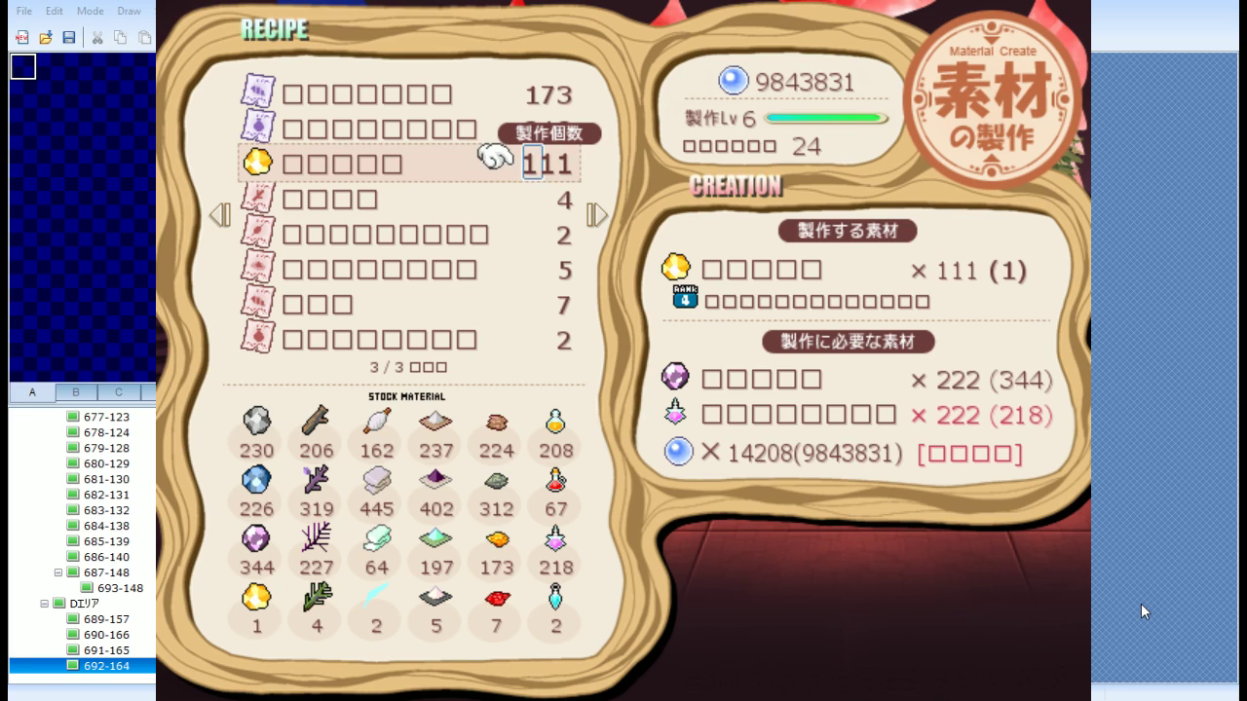
key(Down)
key(Down)
key(Down)
key(Down)
key(Down)
key(Return)
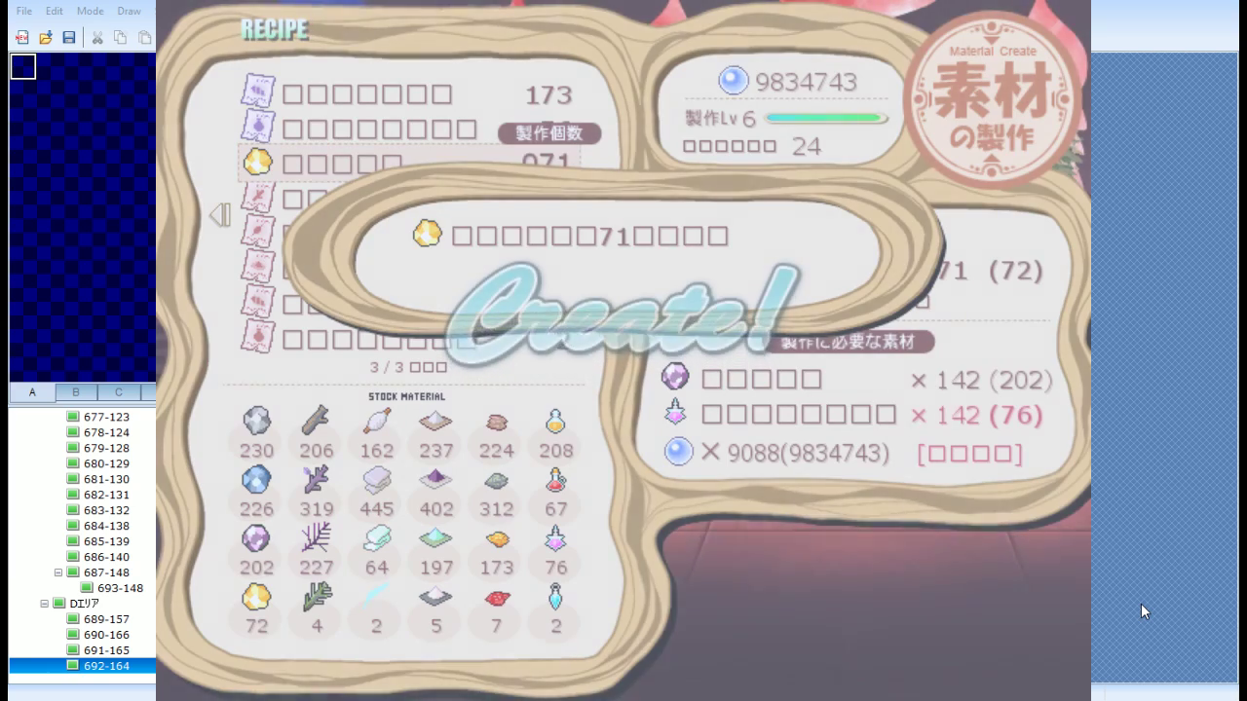
Choose the rank 4 white powder recipe on page 3 of the material recipes for production
key(Right)
key(Down)
key(Down)
key(Down)
key(Down)
key(Down)
key(Down)
key(Down)
key(Down)
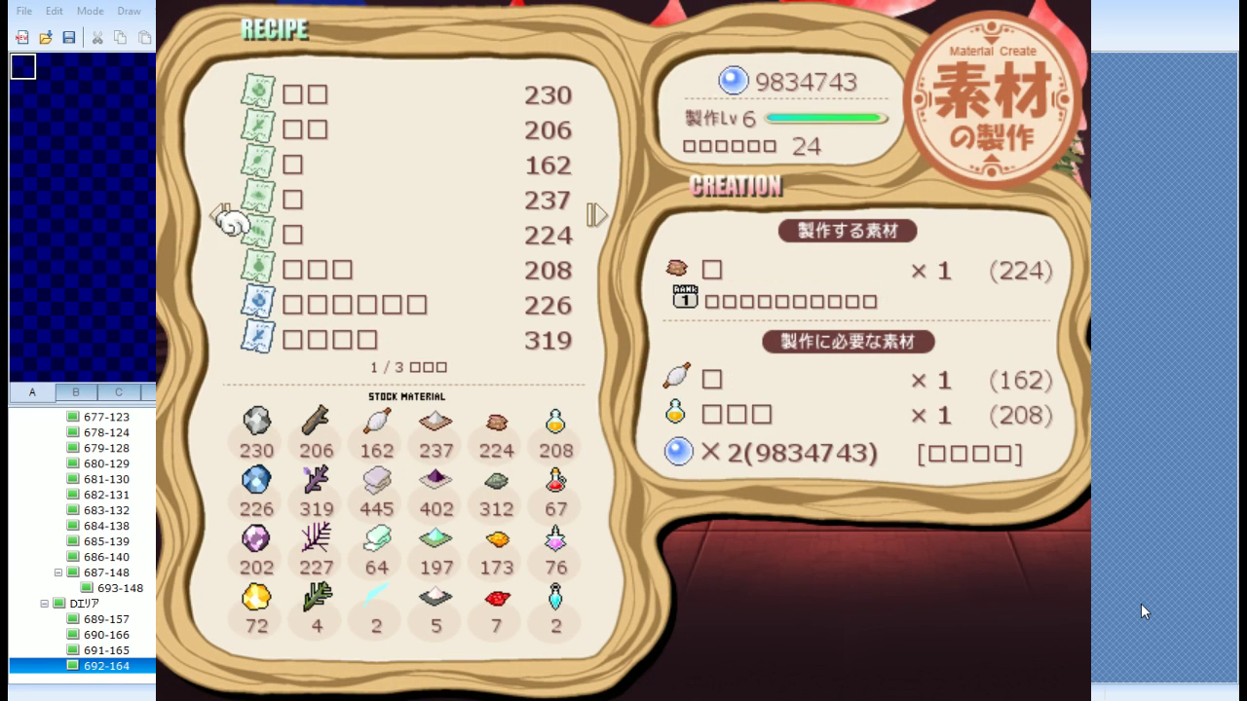
key(Down)
key(Down)
key(Down)
key(Down)
key(Down)
key(Down)
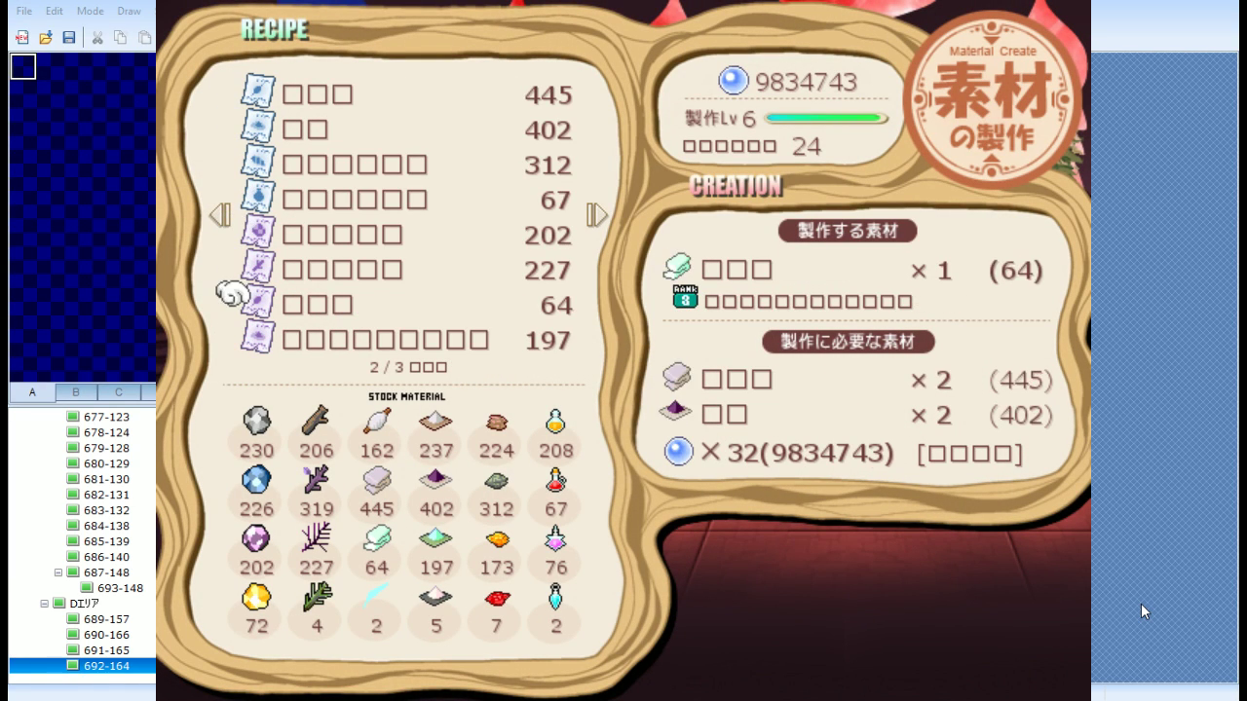
key(Right)
key(Down)
key(Down)
key(Down)
key(Down)
key(Down)
key(Down)
key(Down)
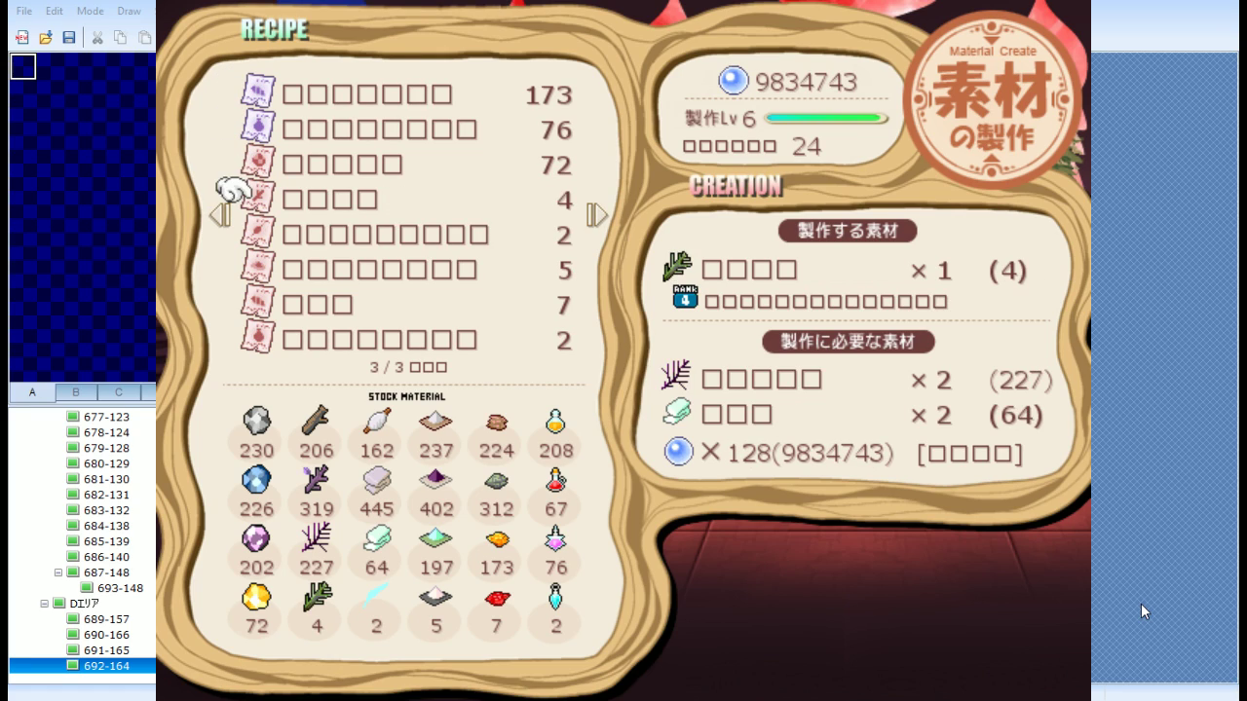
key(Up)
key(Up)
key(Return)
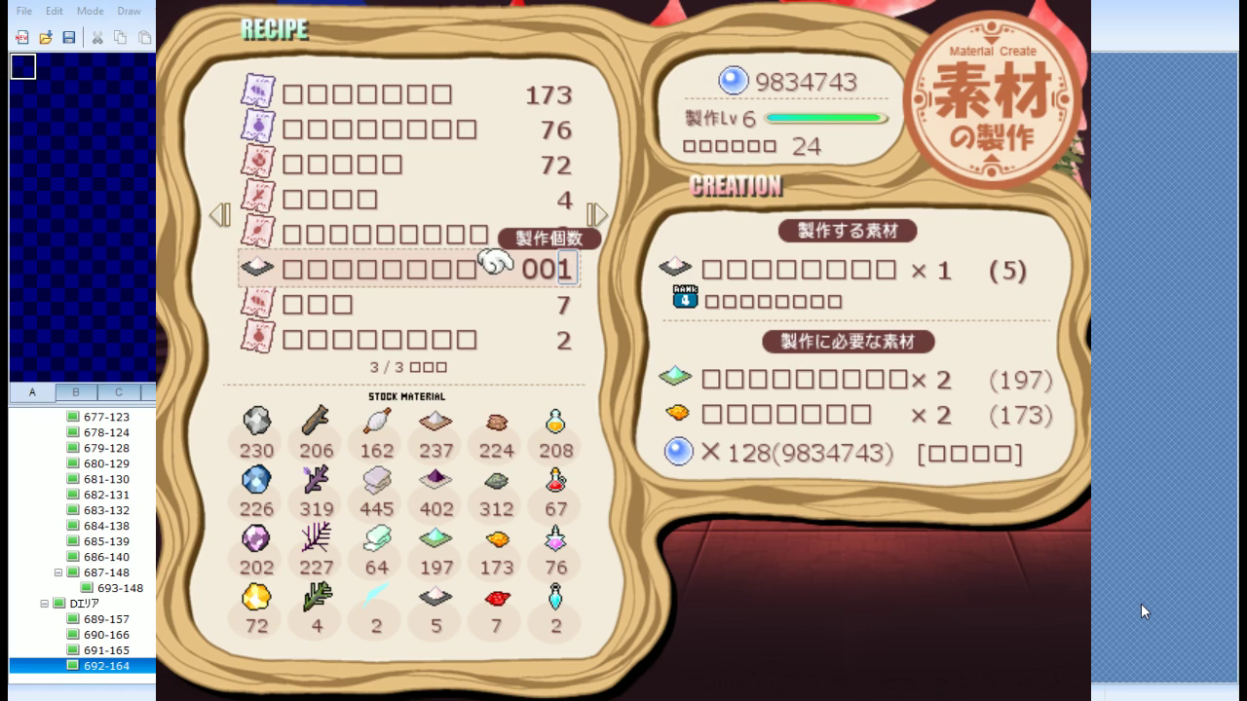
Create 41 units of the rank 4 white powder and return to the My Home room
key(Up)
key(Up)
key(Up)
key(Up)
key(Return)
key(Return)
key(Escape)
key(Escape)
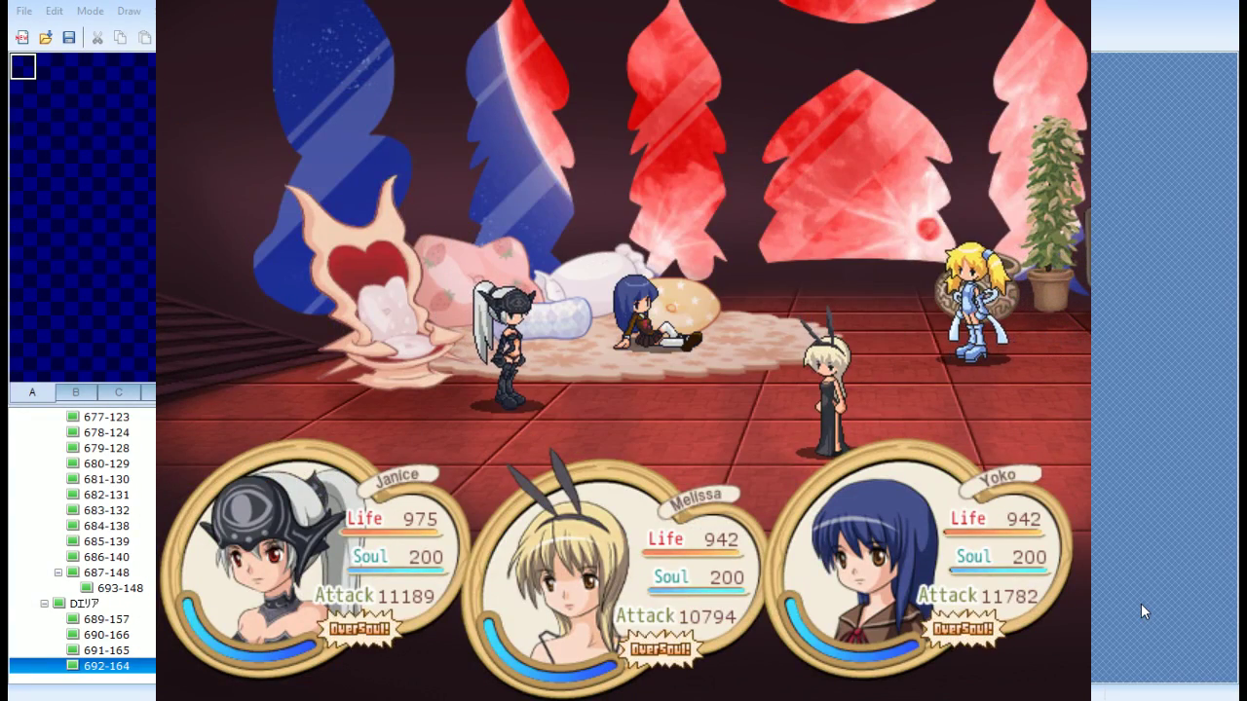
Return to the weapon creation recipes in the weapon processing category with the fourth crafting method
key(Escape)
key(Right)
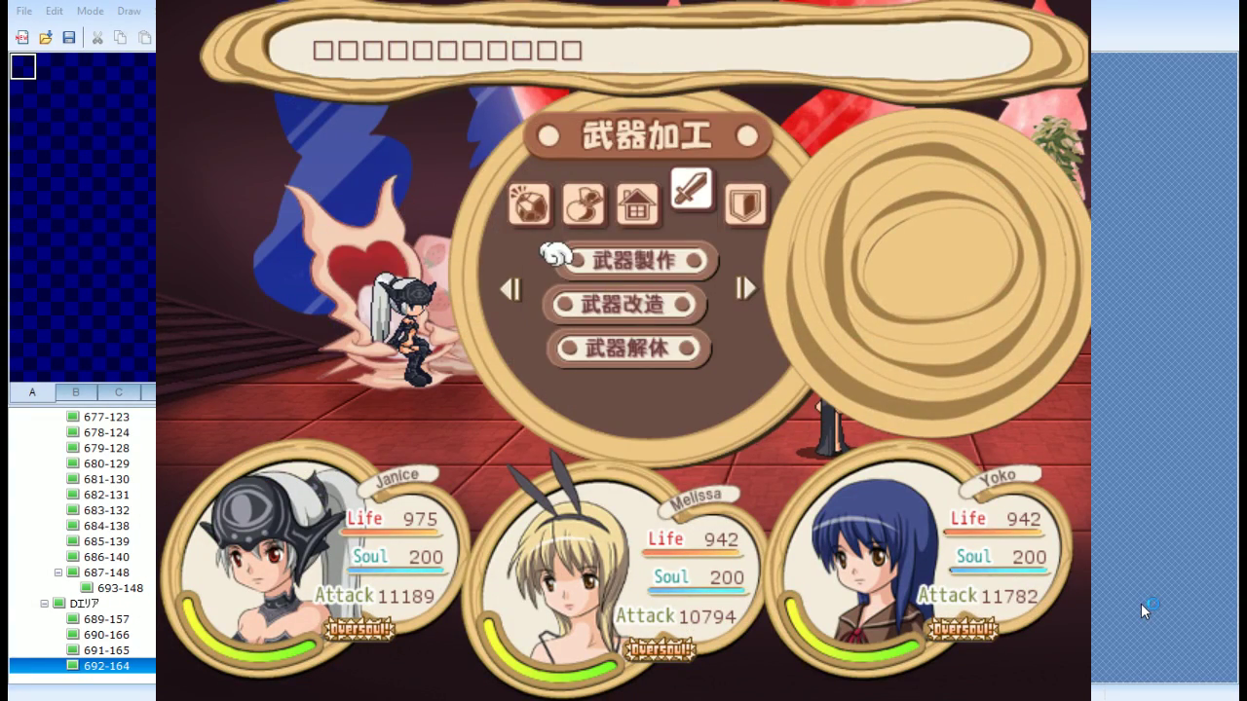
key(Down)
key(Return)
key(Down)
key(Down)
key(Down)
key(Down)
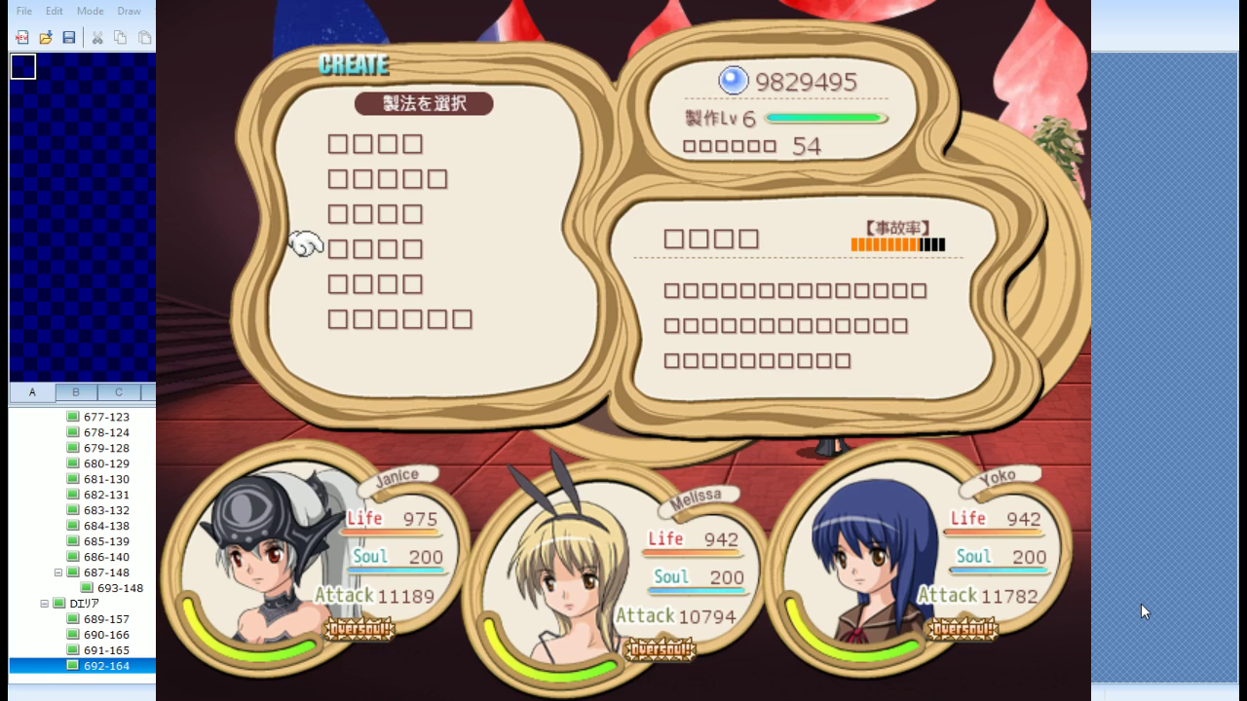
key(Down)
key(Up)
key(Return)
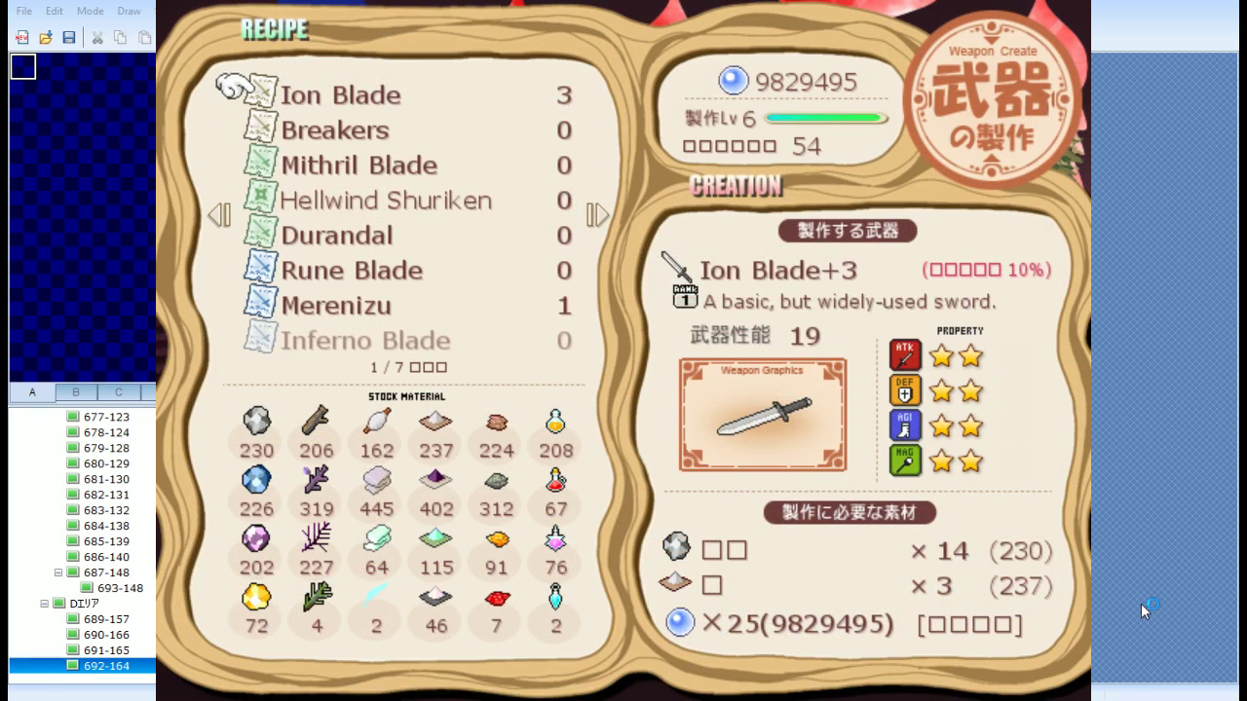
Examine the weapon names, descriptions and required materials on recipe pages 1 and 2
key(Right)
key(Down)
key(Down)
key(Down)
key(Left)
key(Right)
key(Up)
key(Up)
key(Up)
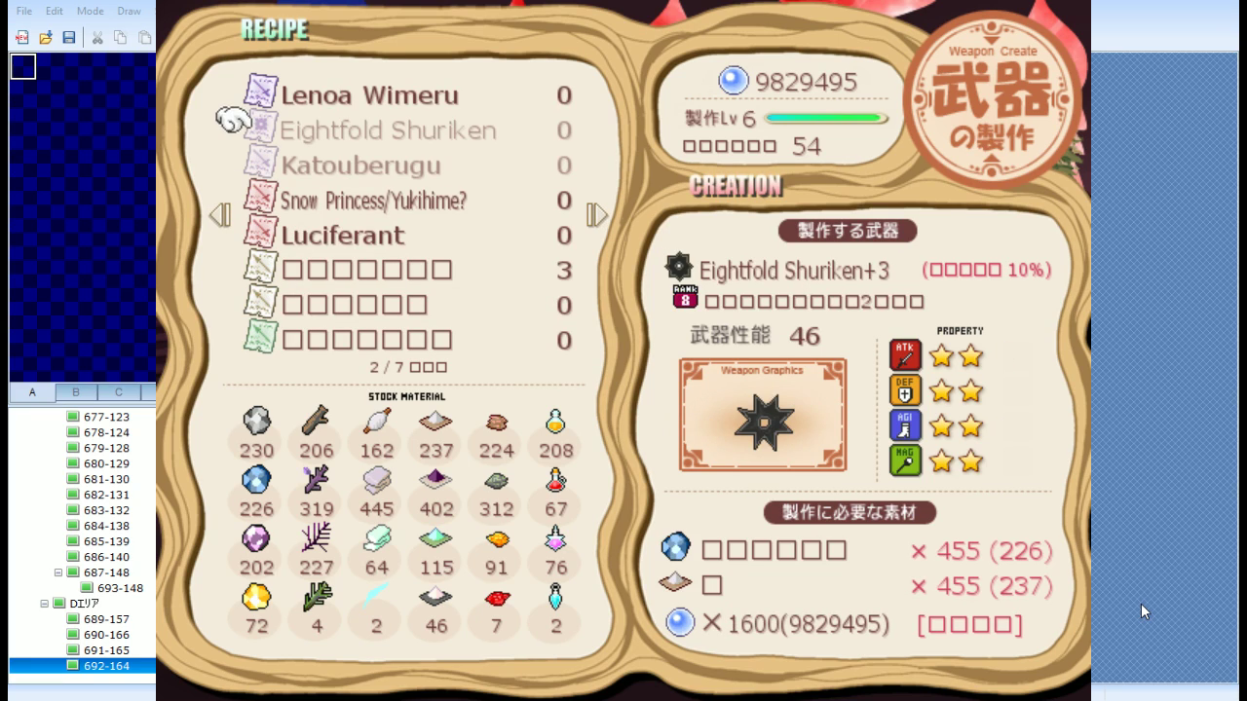
key(Down)
key(Down)
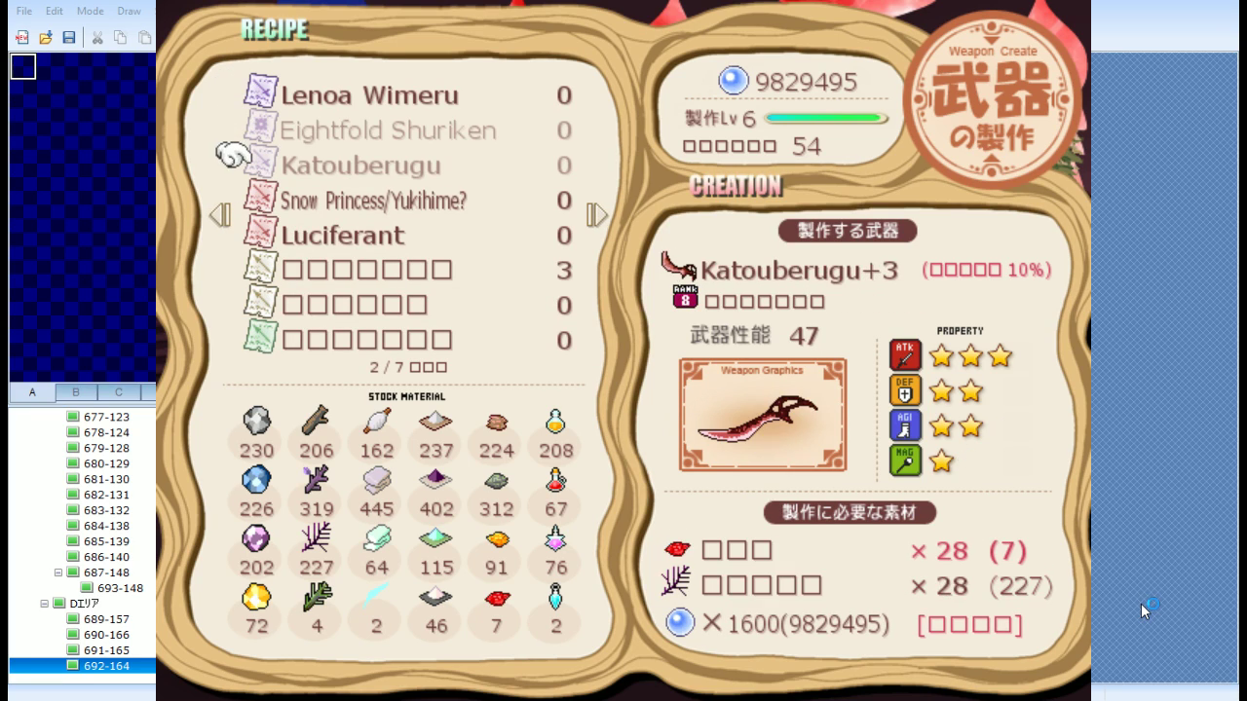
key(Left)
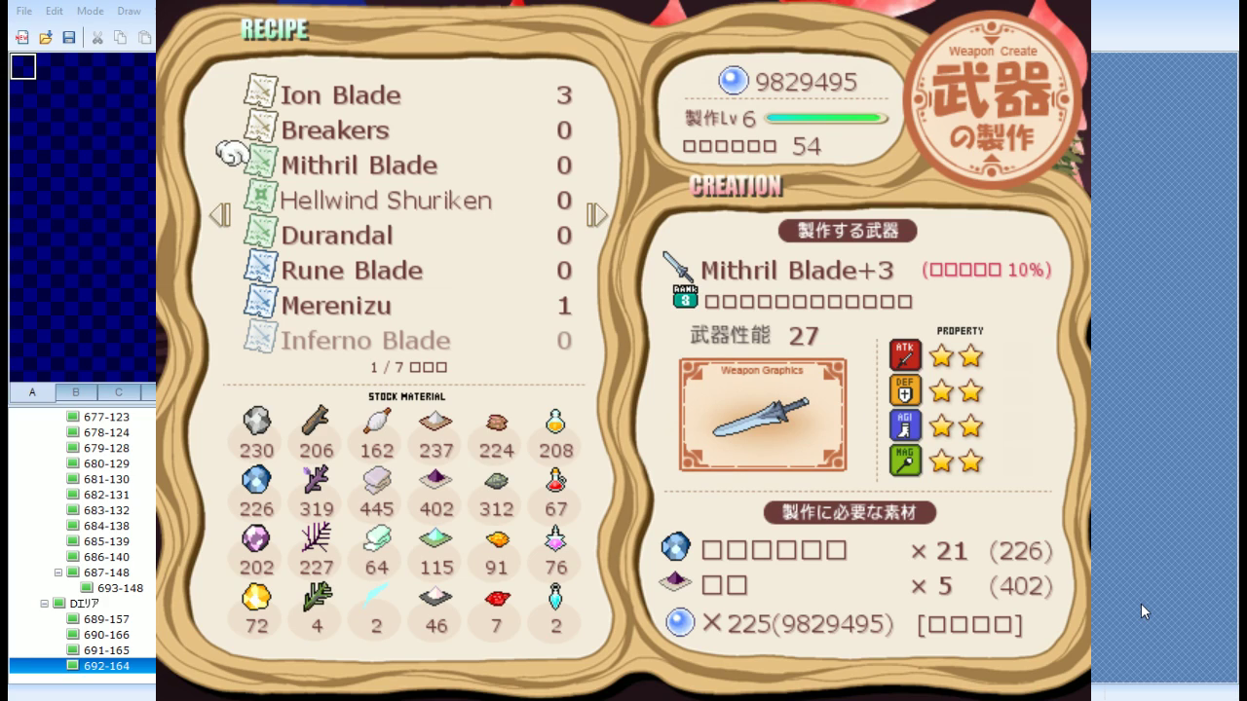
key(Right)
key(Down)
key(Down)
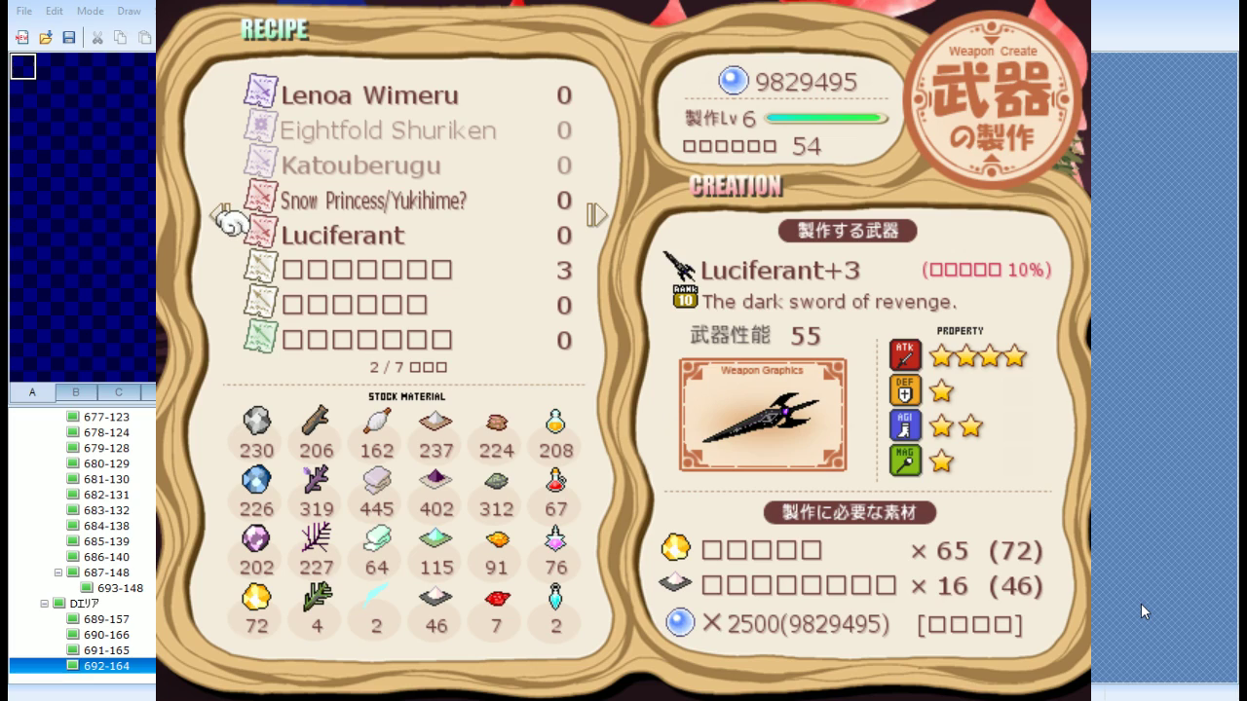
key(Up)
key(Up)
key(Up)
key(Up)
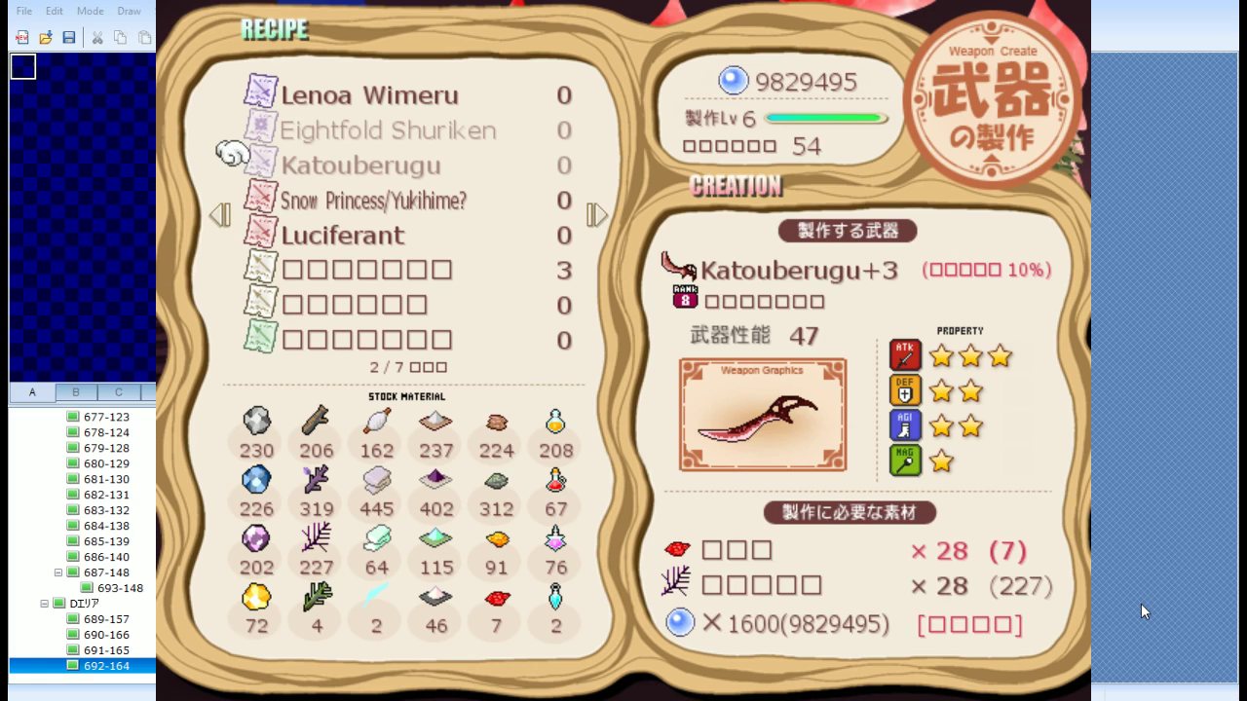
Craft one Luciferant+3 from the recipe on page 2
key(Down)
key(Down)
key(Down)
key(Down)
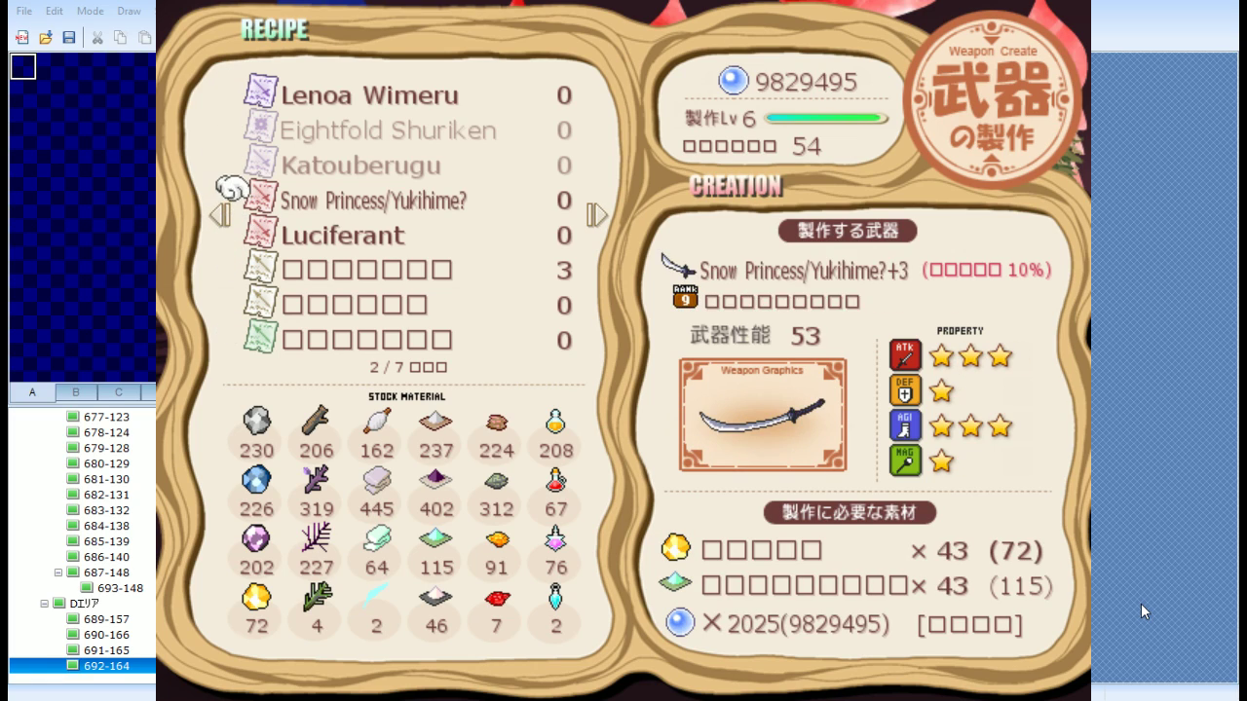
key(Return)
key(Return)
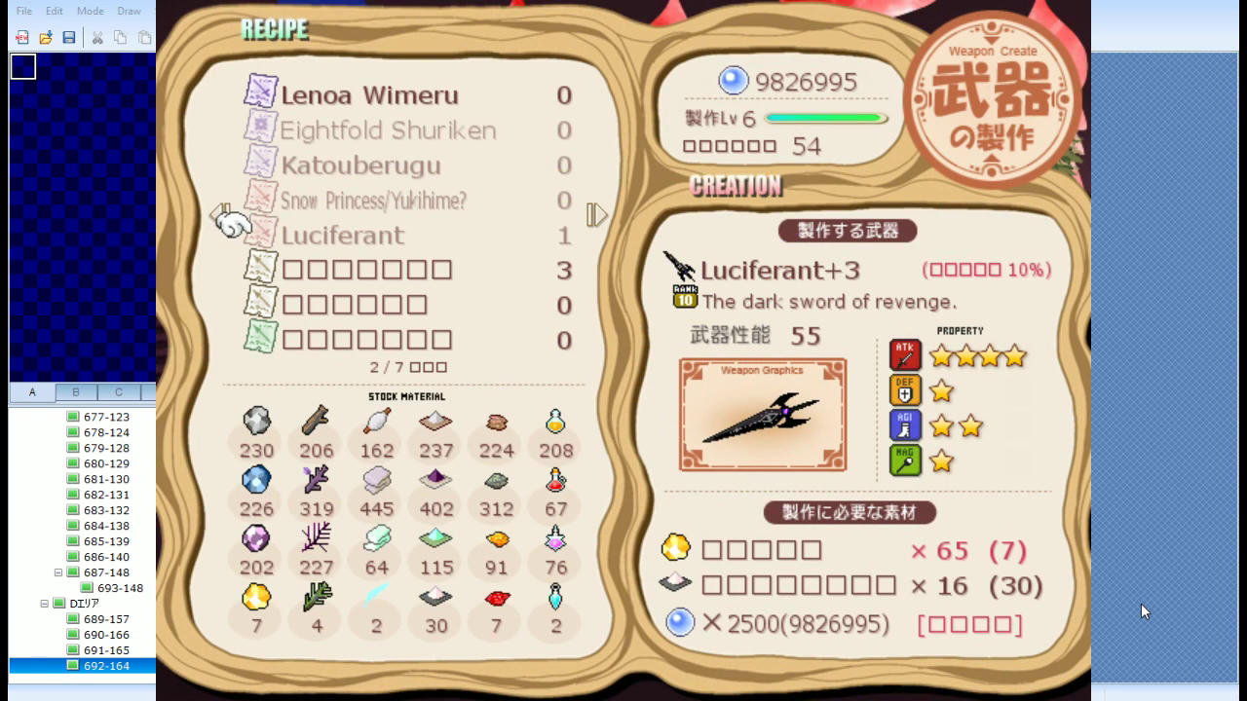
Exit the recipe list and reopen weapon creation with the fourth crafting method
key(Escape)
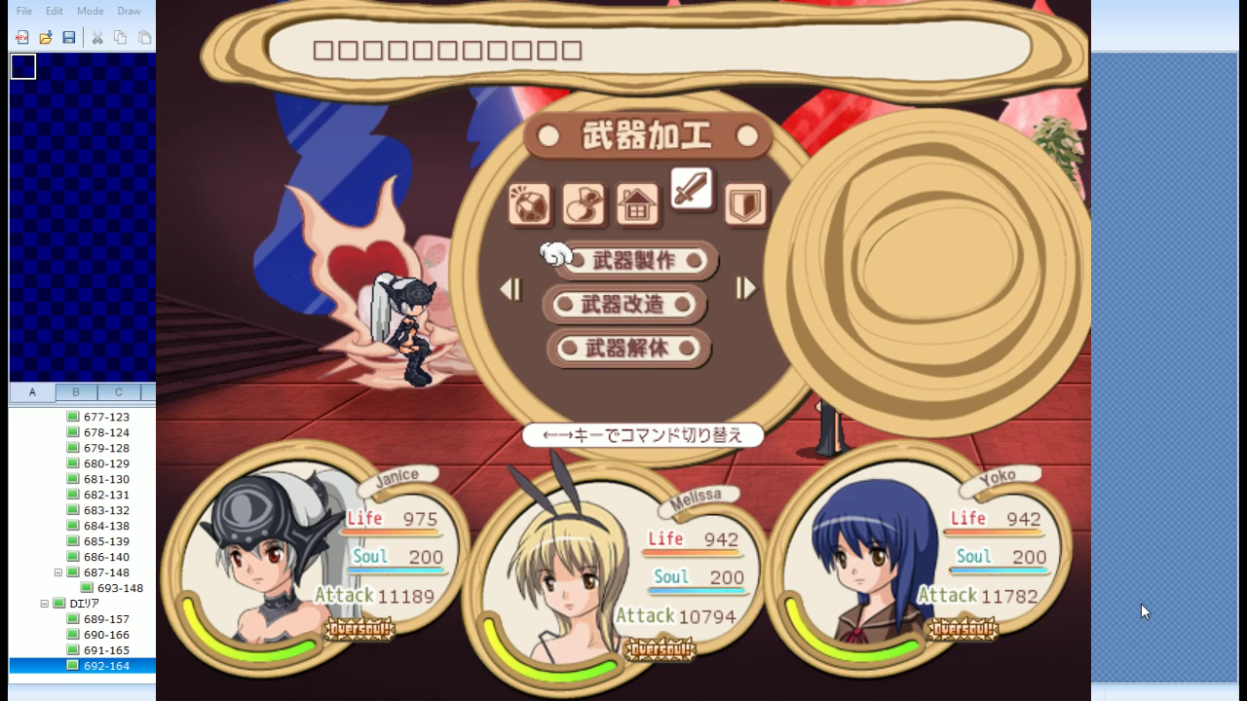
key(Return)
key(Down)
key(Down)
key(Down)
key(Down)
key(Return)
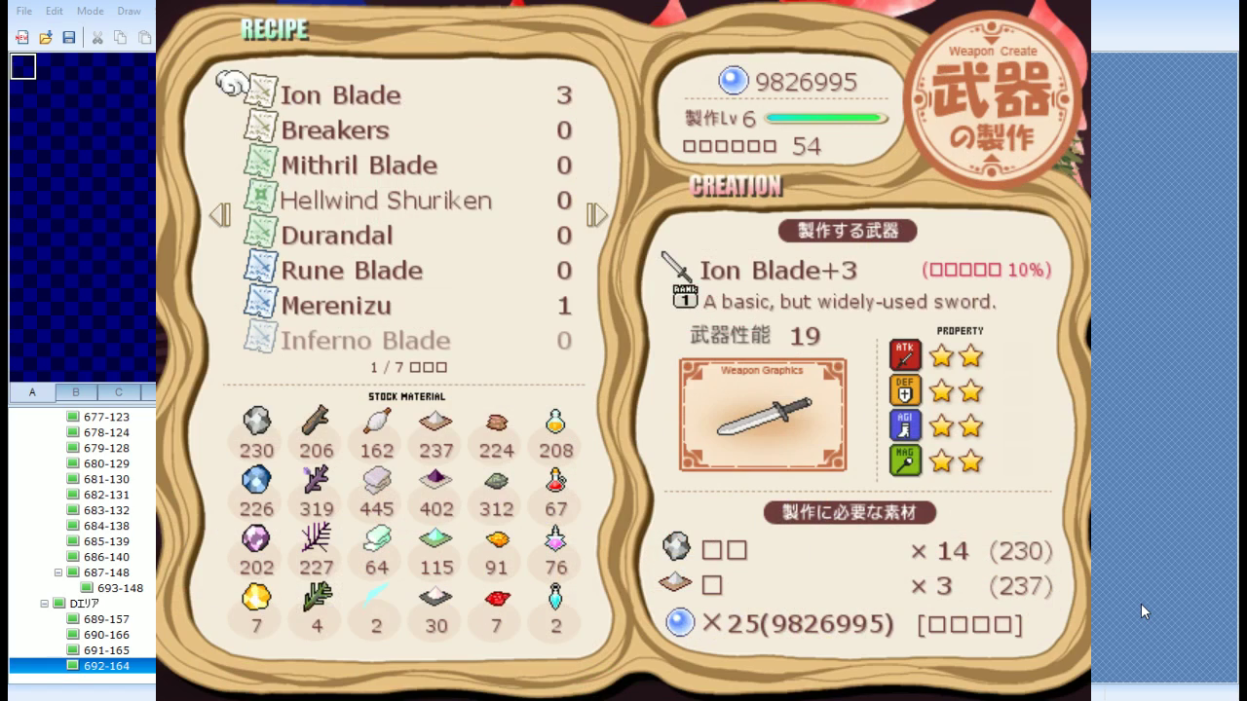
Examine the weapon recipes from page 2 through page 7 for untranslated names, and leave the recipe list
key(Right)
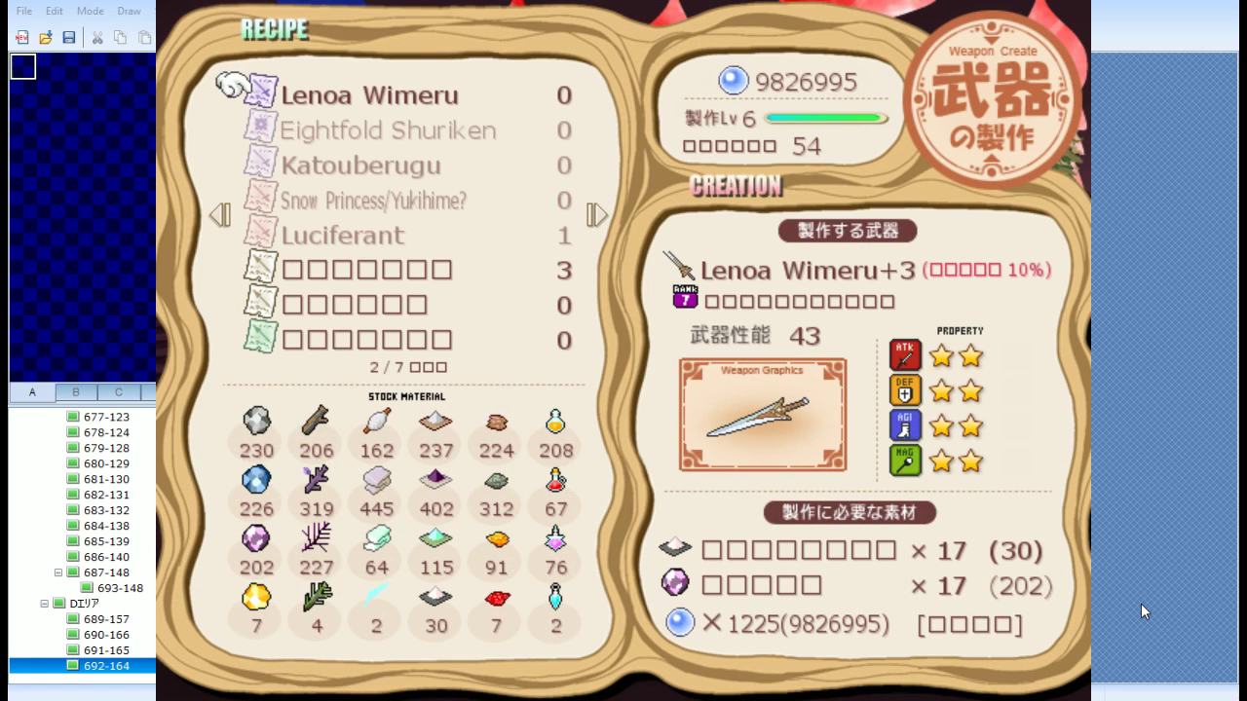
key(Right)
key(Down)
key(Down)
key(Down)
key(Down)
key(Down)
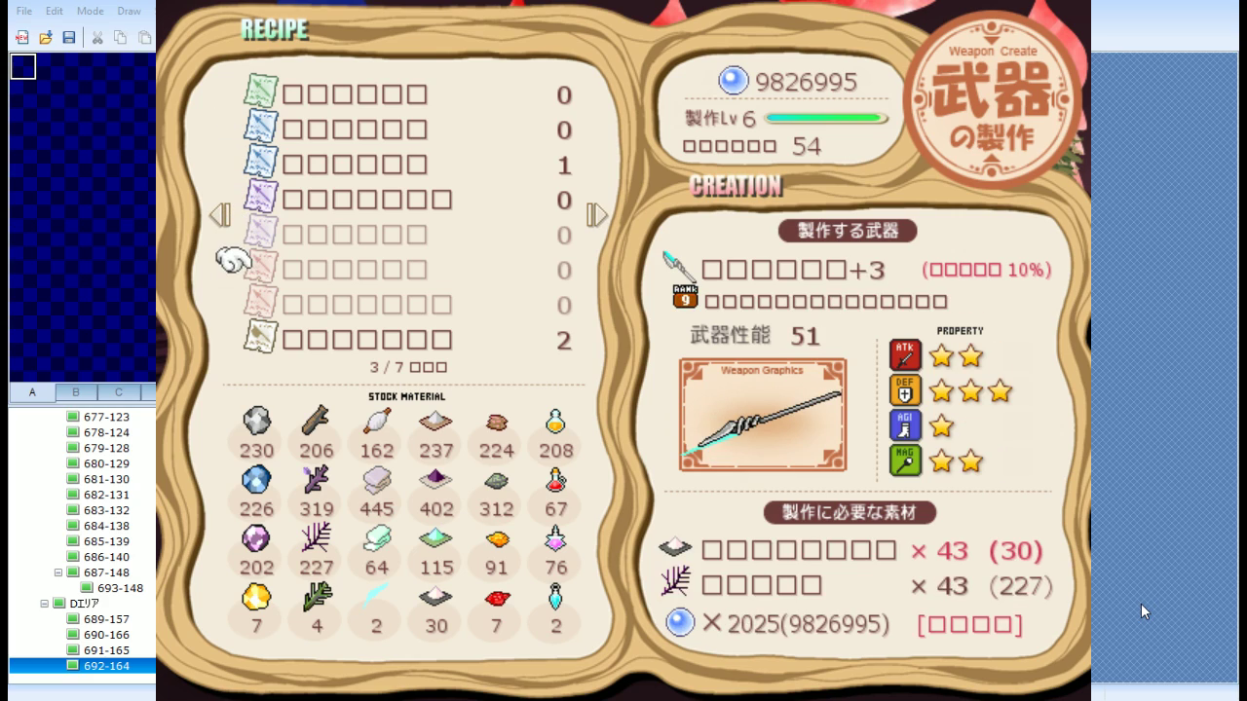
key(Right)
key(Right)
key(Right)
key(Down)
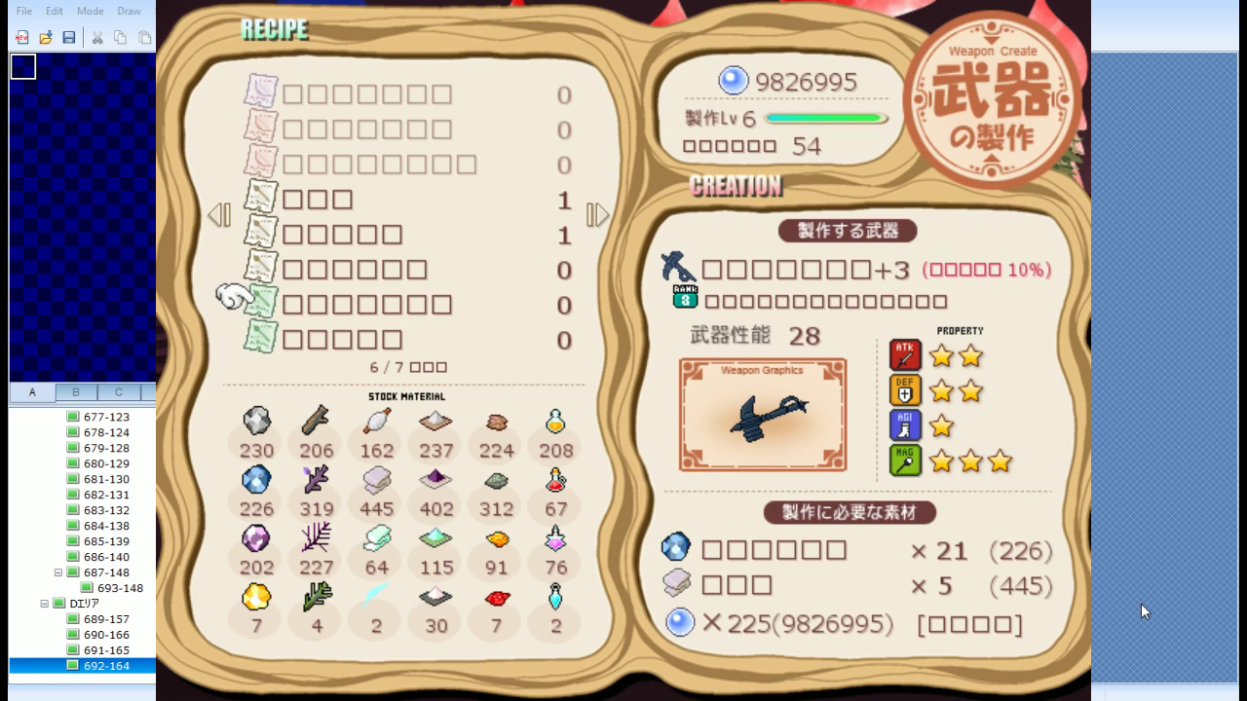
key(Right)
key(Down)
key(Down)
key(Down)
key(Down)
key(Down)
key(Down)
key(Up)
key(Up)
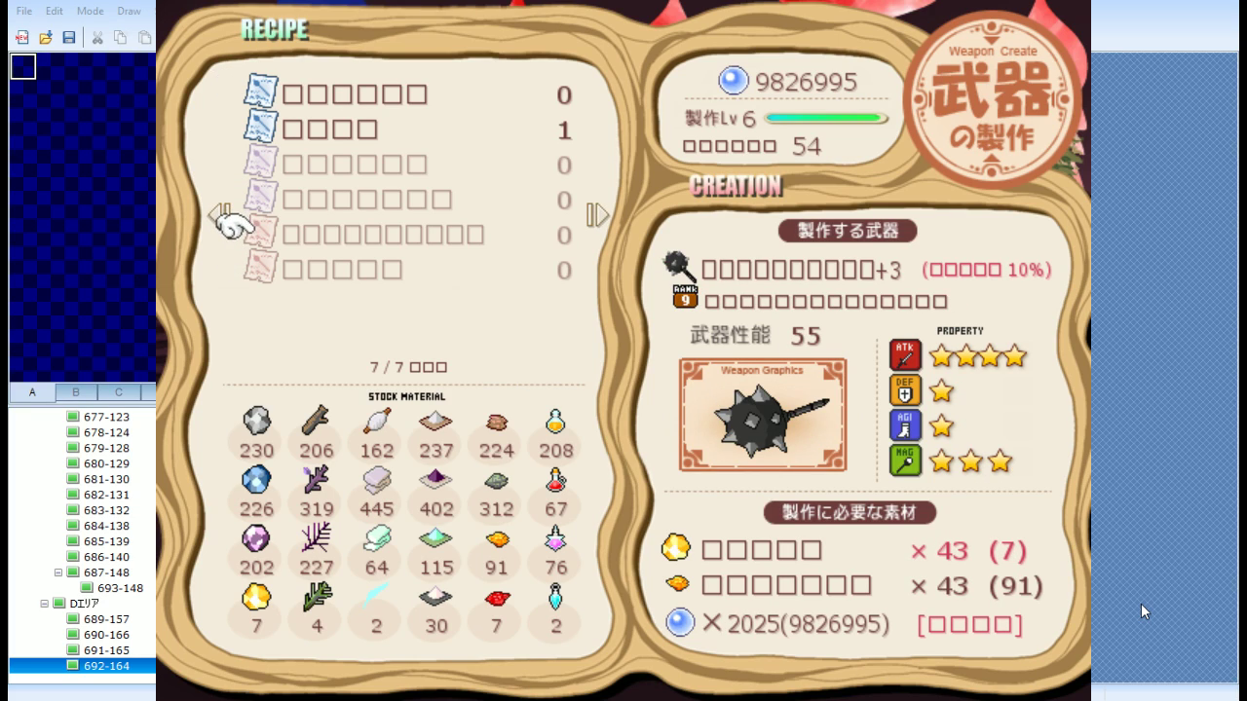
key(Escape)
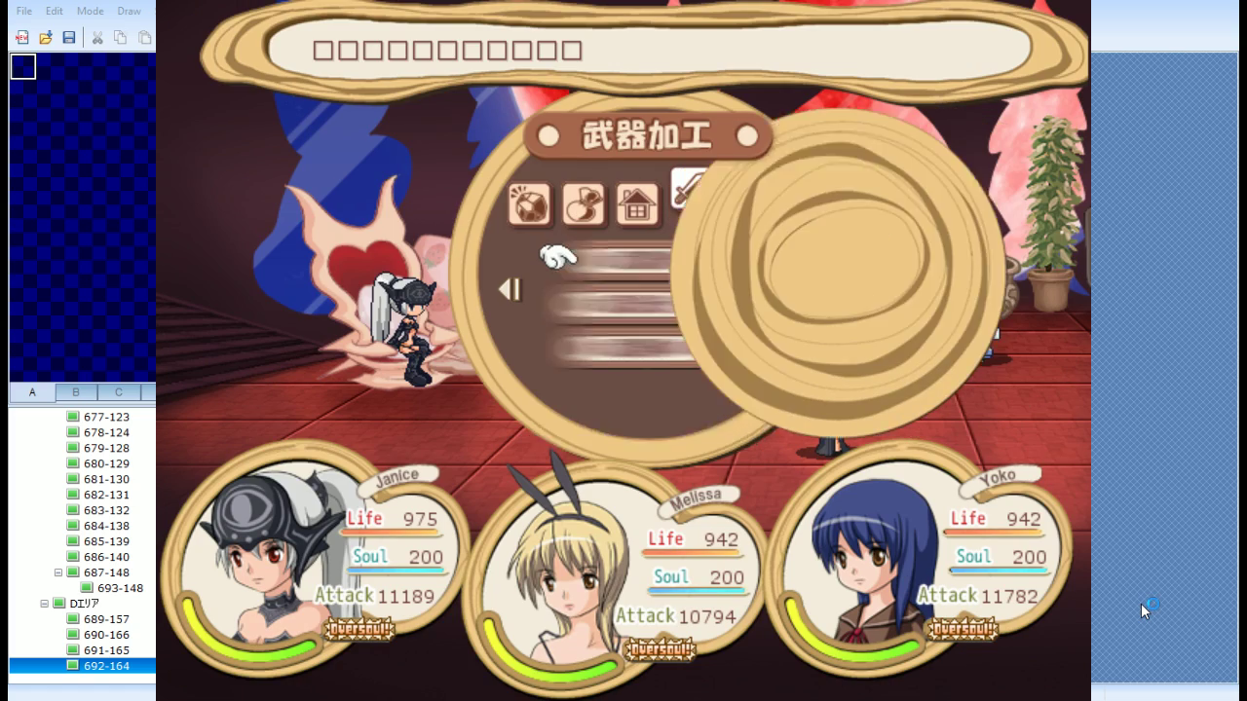
Switch from weapon crafting to material creation and go to page 2 of the material recipes
key(Escape)
key(Escape)
key(Left)
key(Left)
key(Return)
key(Right)
key(Down)
key(Down)
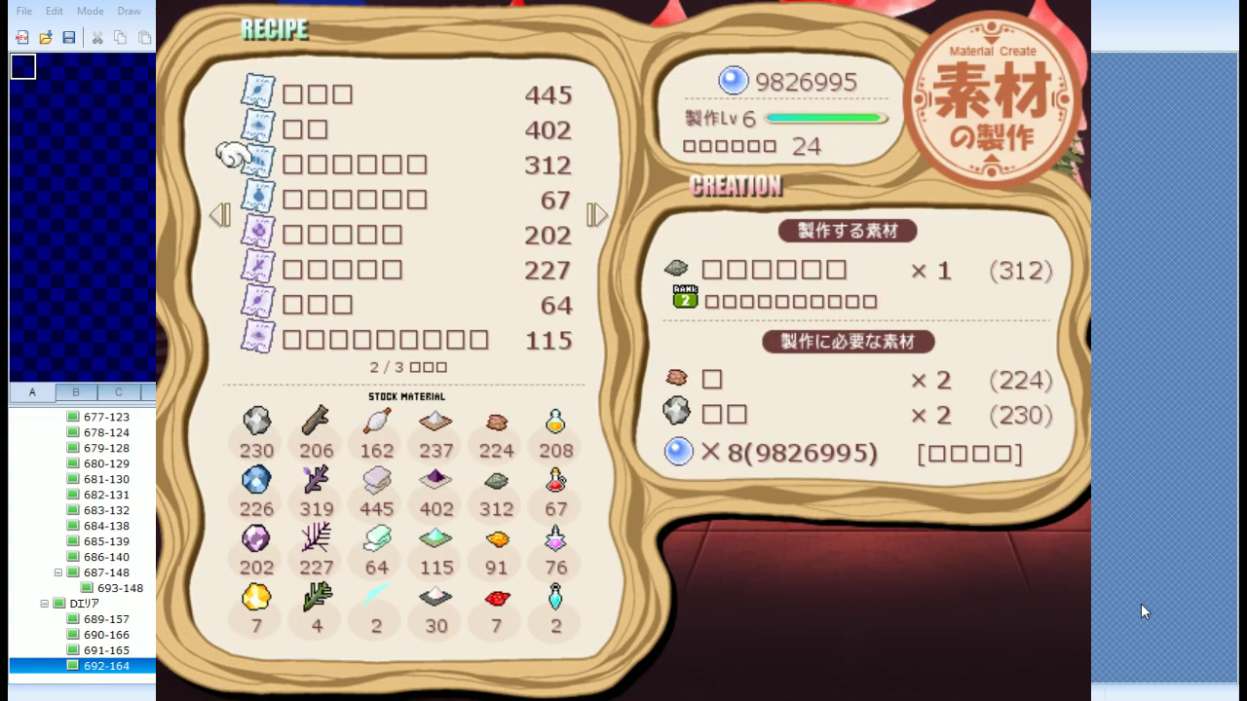
Craft 11 of the rank 4 yellow ore from page 3 of the material recipes
key(Down)
key(Down)
key(Down)
key(Down)
key(Down)
key(Down)
key(Down)
key(Down)
key(Down)
key(Down)
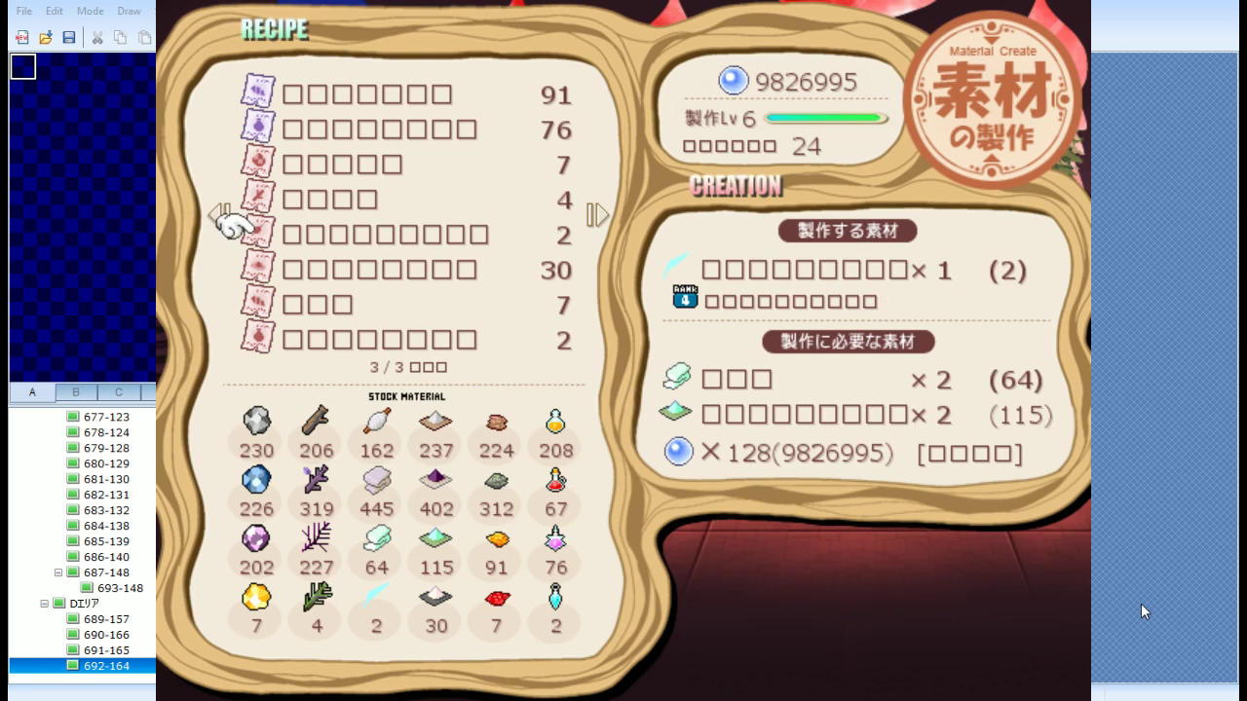
key(Up)
key(Up)
key(Return)
key(Left)
key(Up)
key(Return)
key(Return)
Leave material creation and open the recipe list for creating +3 weapons
key(Escape)
key(Right)
key(Right)
key(Right)
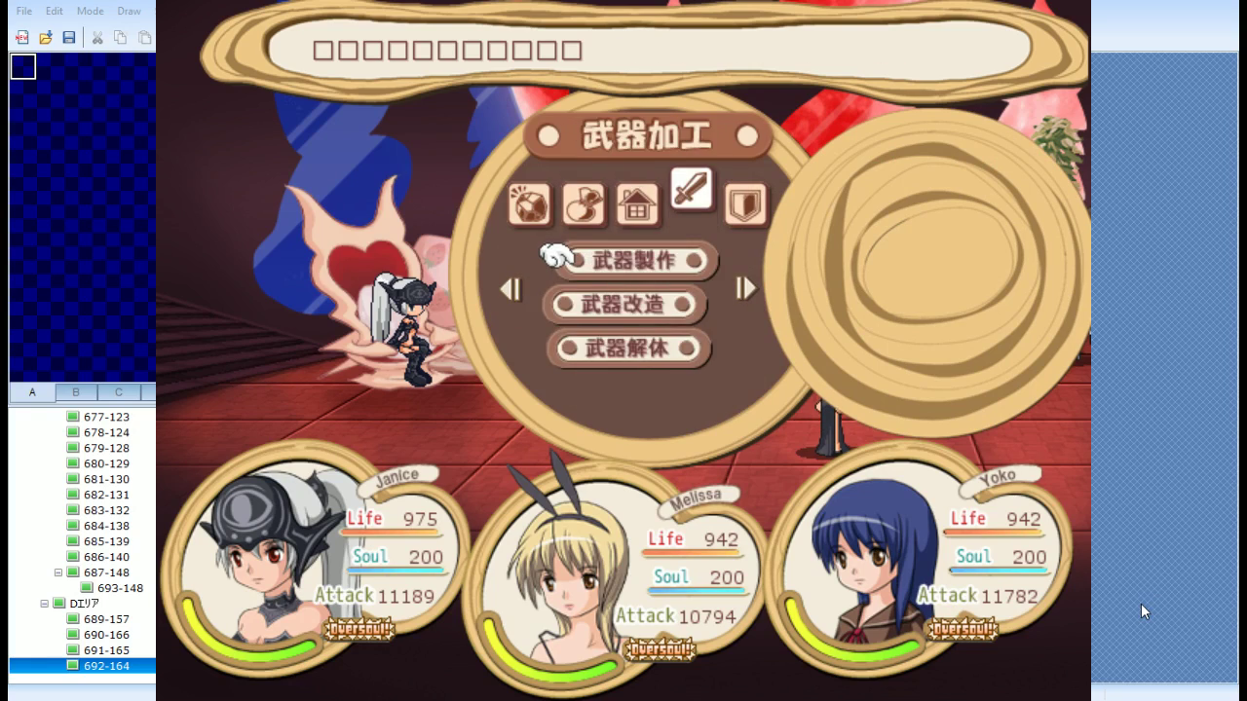
key(Return)
key(Down)
key(Down)
key(Down)
key(Down)
key(Return)
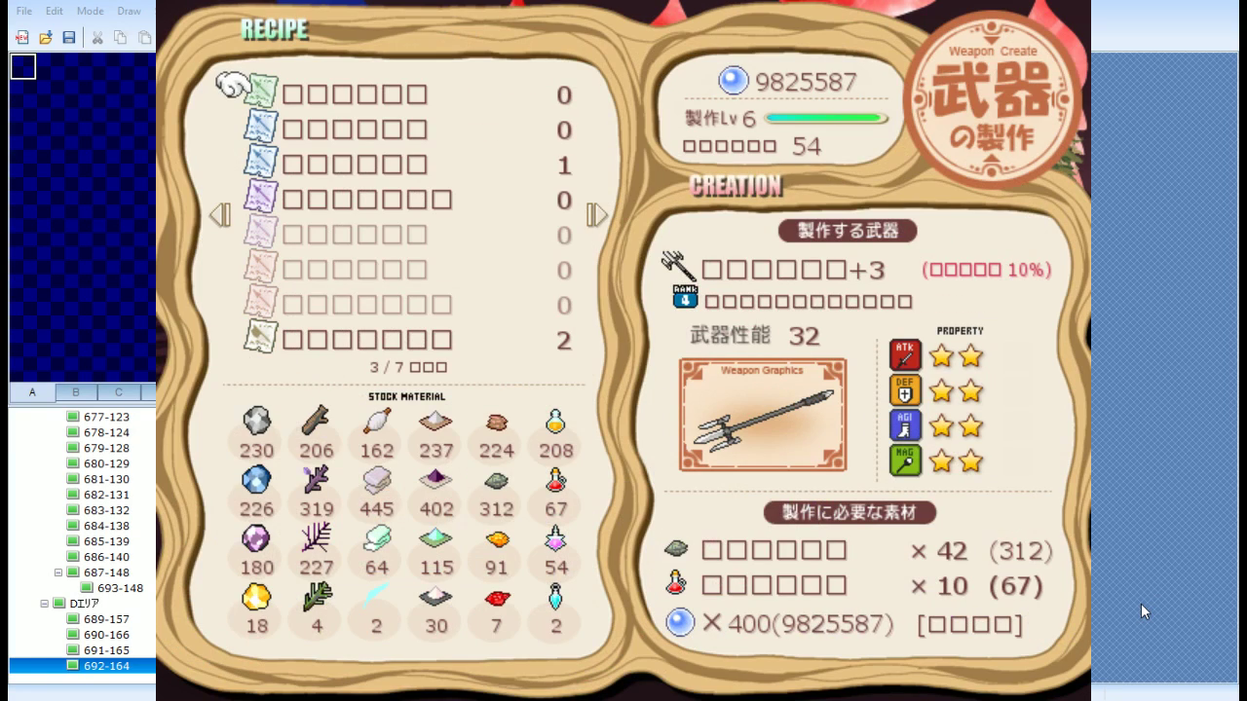
Examine the weapon recipes from page 3 through page 7, including the materials required for the rank 9 spiked mace
key(Right)
key(Right)
key(Right)
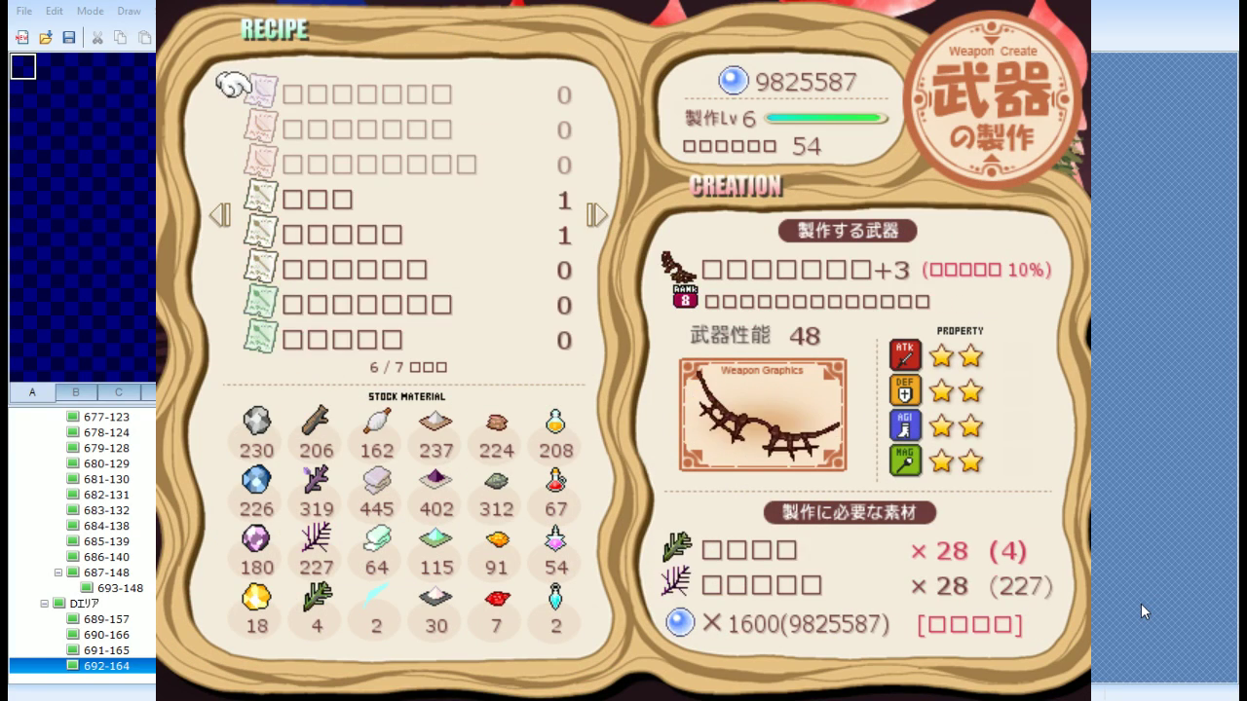
key(Right)
key(Down)
key(Down)
key(Down)
key(Down)
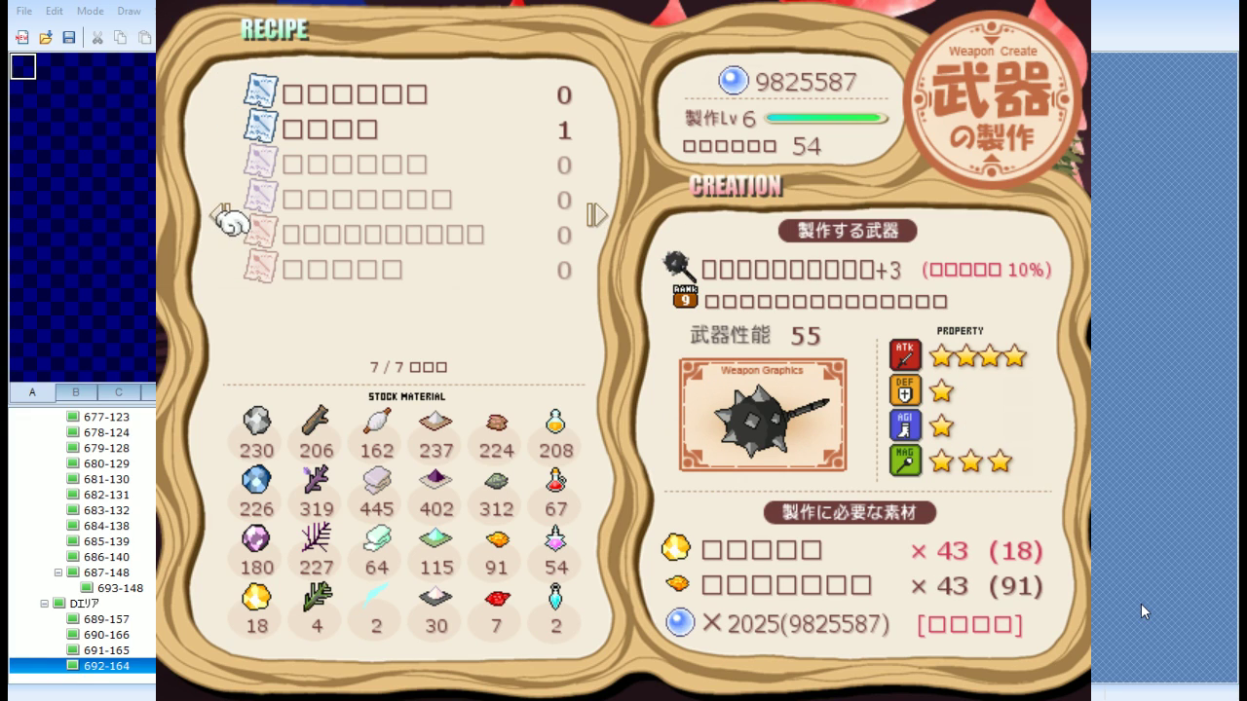
Return to material creation and craft 21 more of the rank 4 yellow ore on page 3
key(Escape)
key(Left)
key(Left)
key(Left)
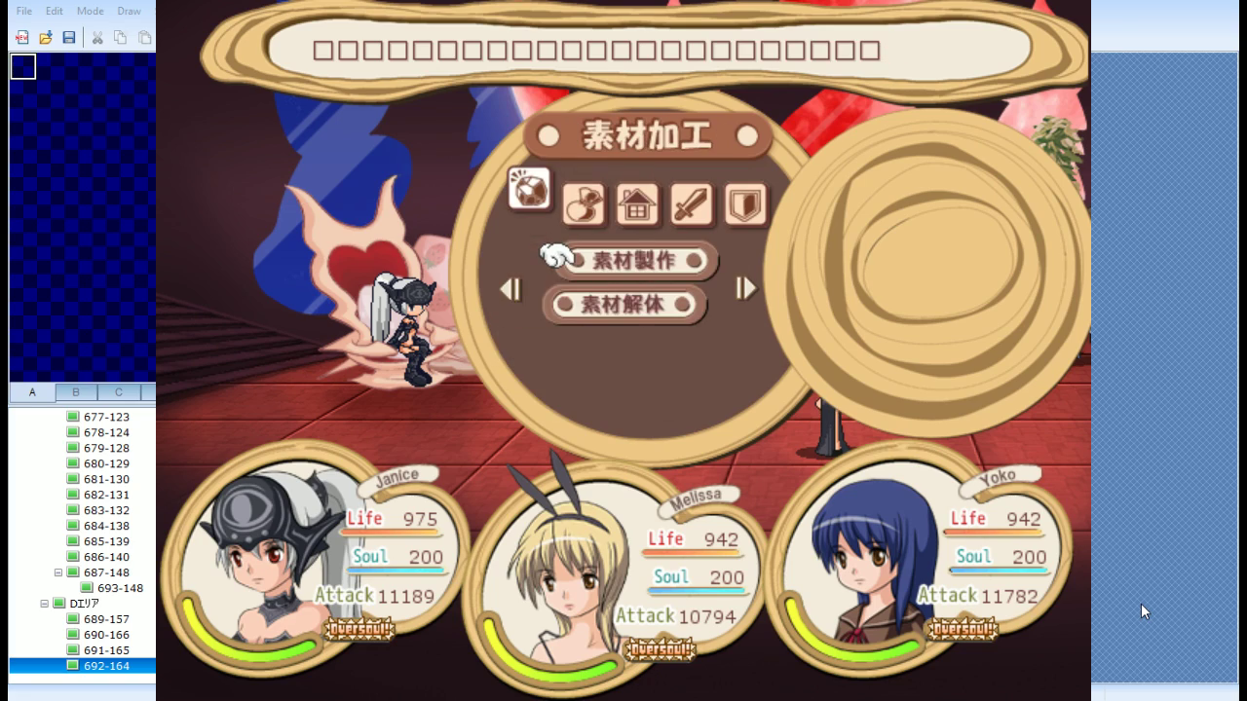
key(Return)
key(Left)
key(Down)
key(Down)
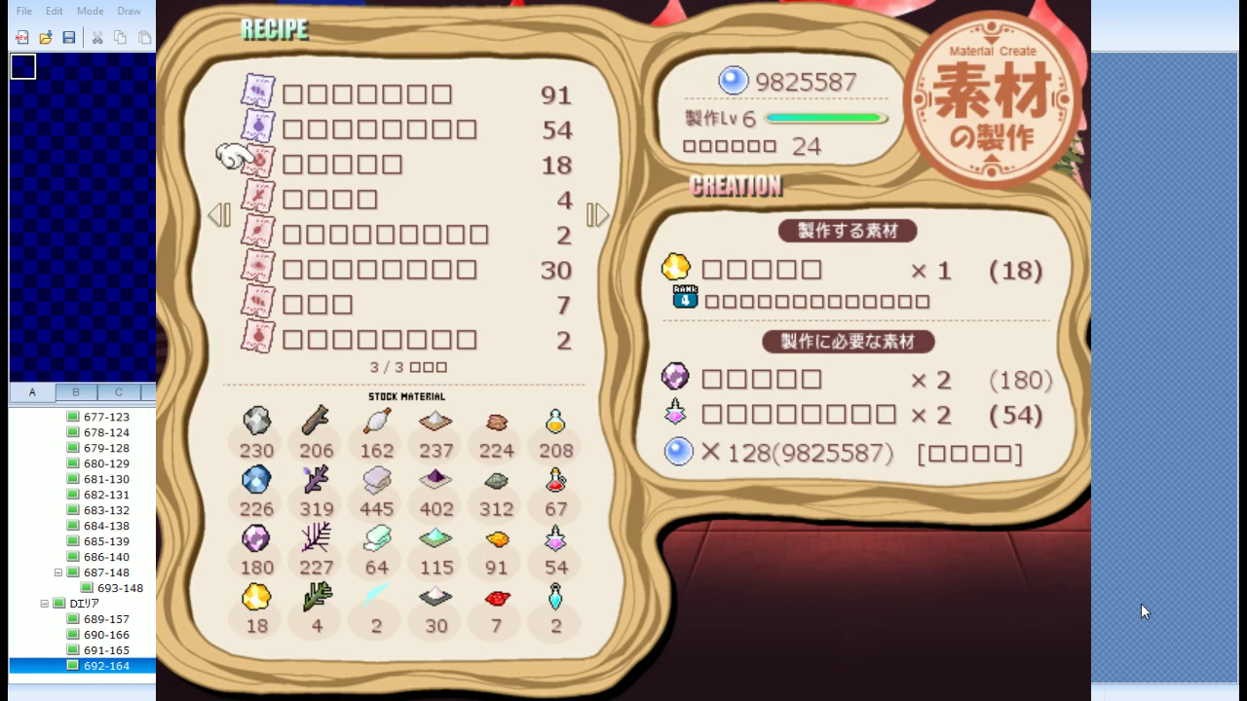
key(Return)
key(Up)
key(Up)
key(Return)
key(Return)
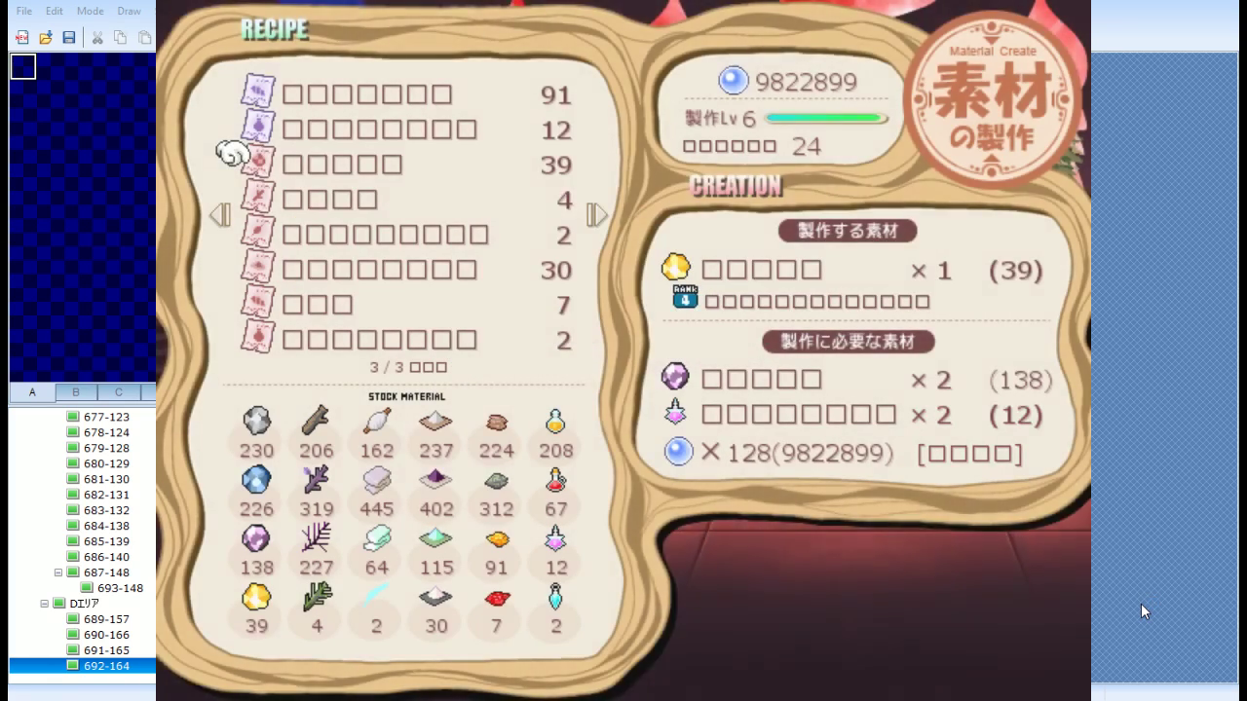
key(Escape)
key(Right)
key(Right)
key(Return)
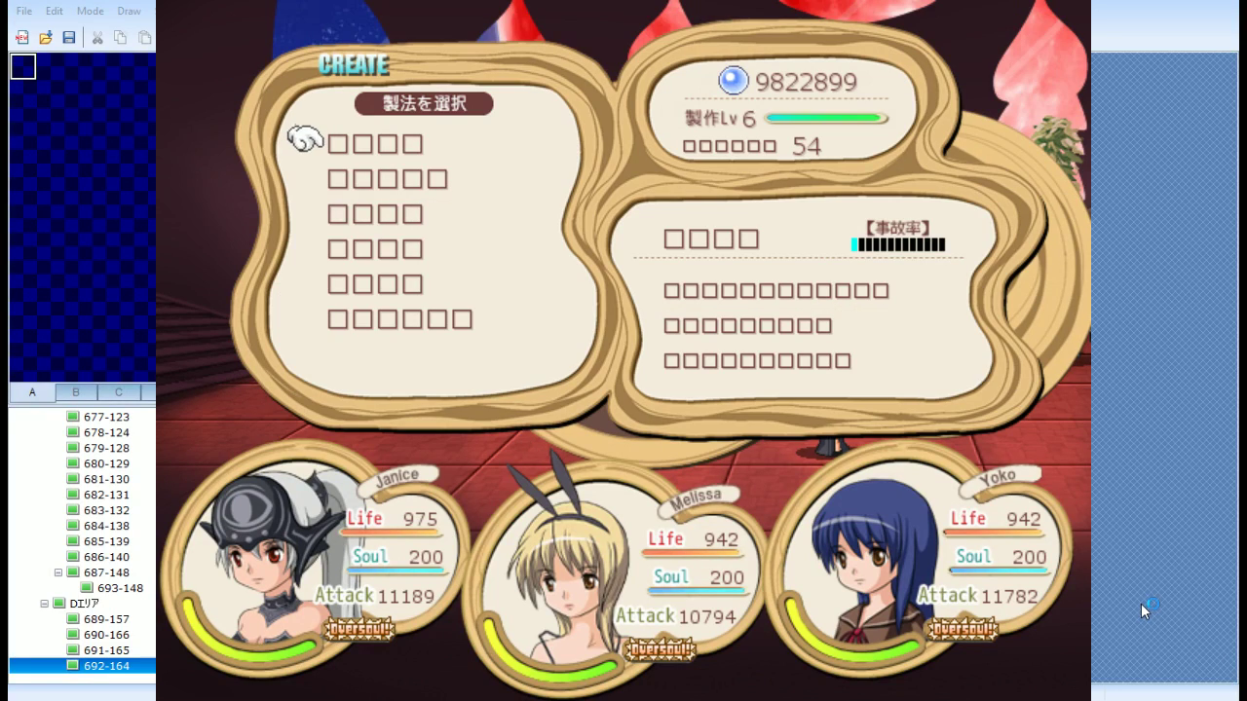
key(Escape)
key(Left)
key(Left)
key(Return)
Examine the material recipes on pages 1 to 3 with their ranks and required ingredients, ending at the yellow ore
key(Right)
key(Left)
key(Down)
key(Down)
key(Down)
key(Down)
key(Down)
key(Down)
key(Down)
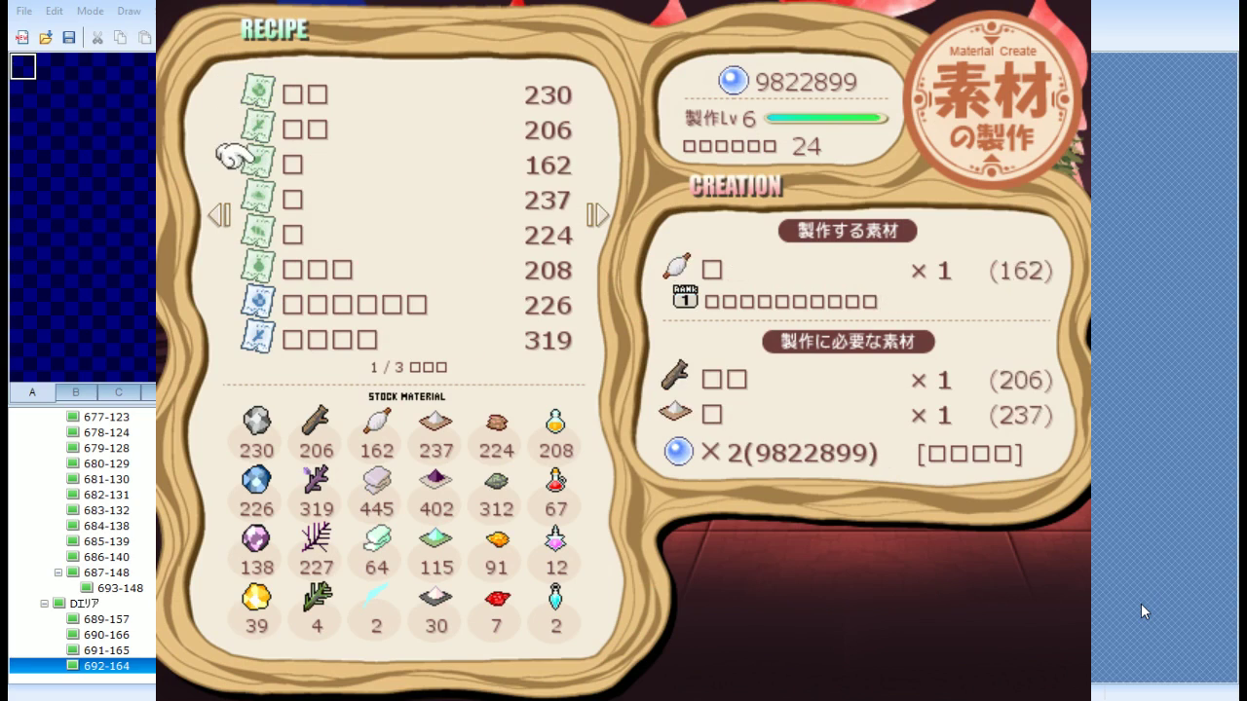
key(Down)
key(Down)
key(Down)
key(Down)
key(Down)
key(Down)
key(Down)
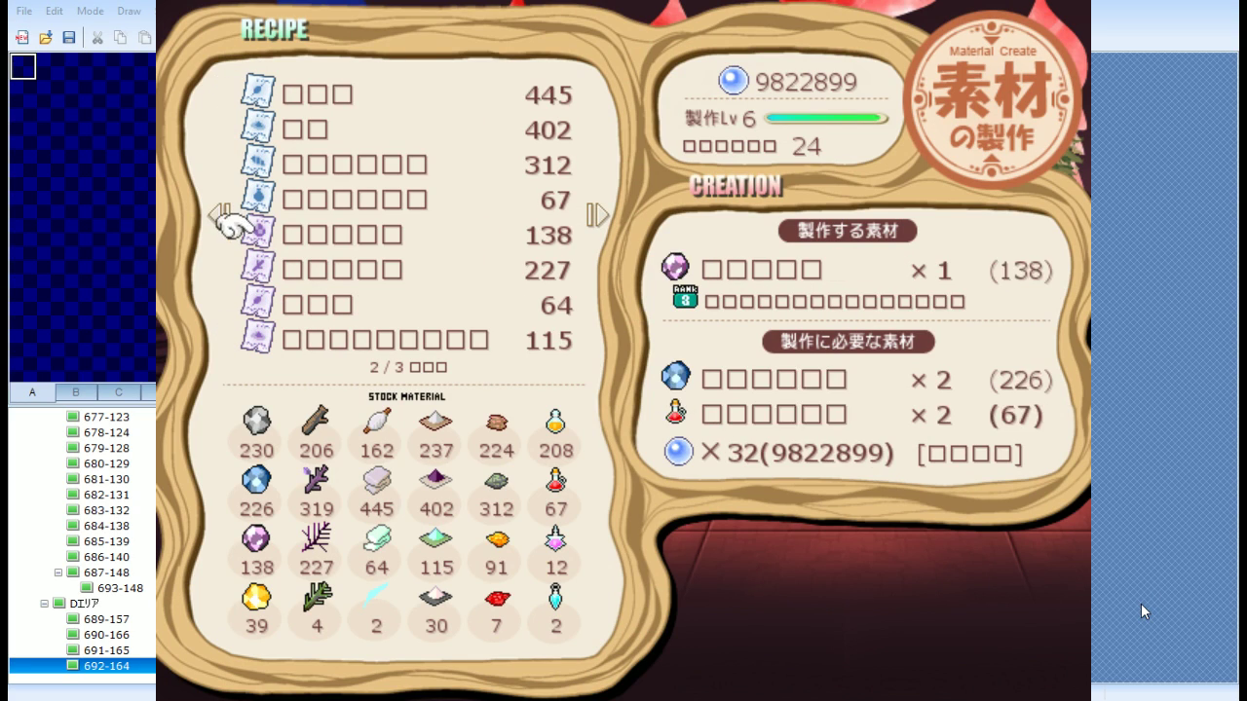
key(Right)
key(Down)
key(Down)
key(Down)
key(Down)
key(Down)
key(Down)
key(Down)
key(Down)
key(Down)
key(Down)
key(Down)
key(Down)
key(Down)
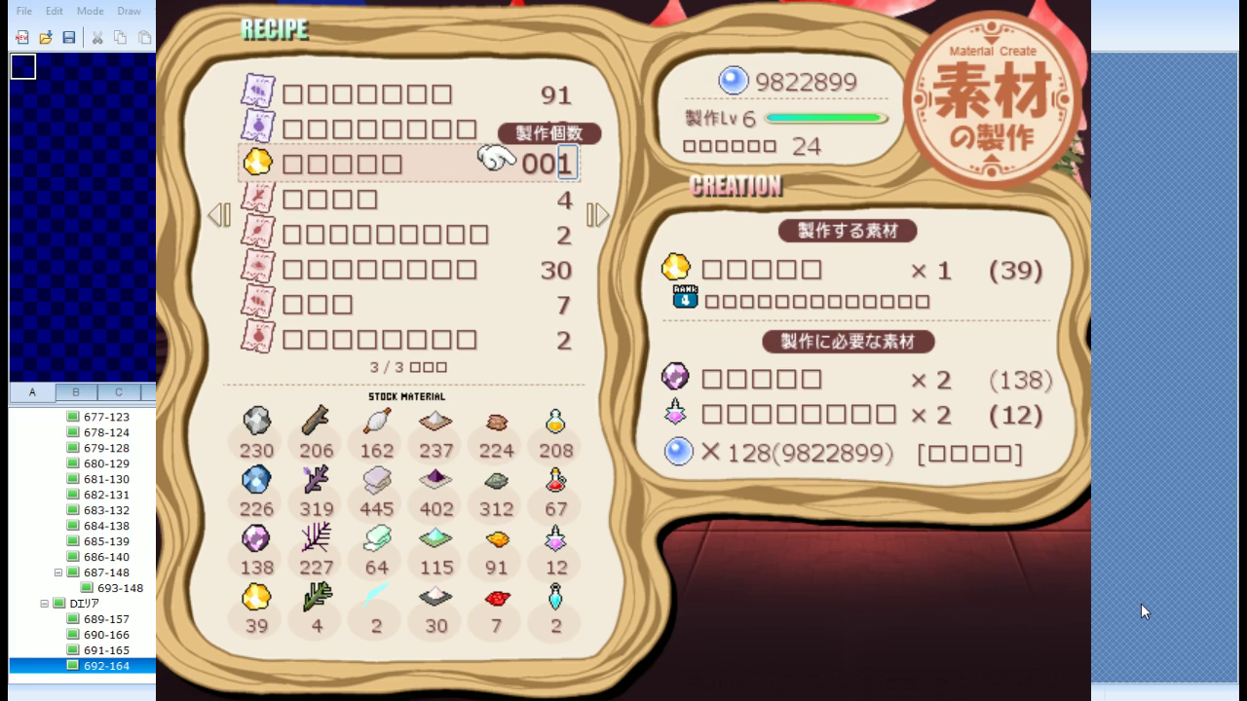
Craft 6 more of the rank 4 yellow ore
key(Left)
key(Up)
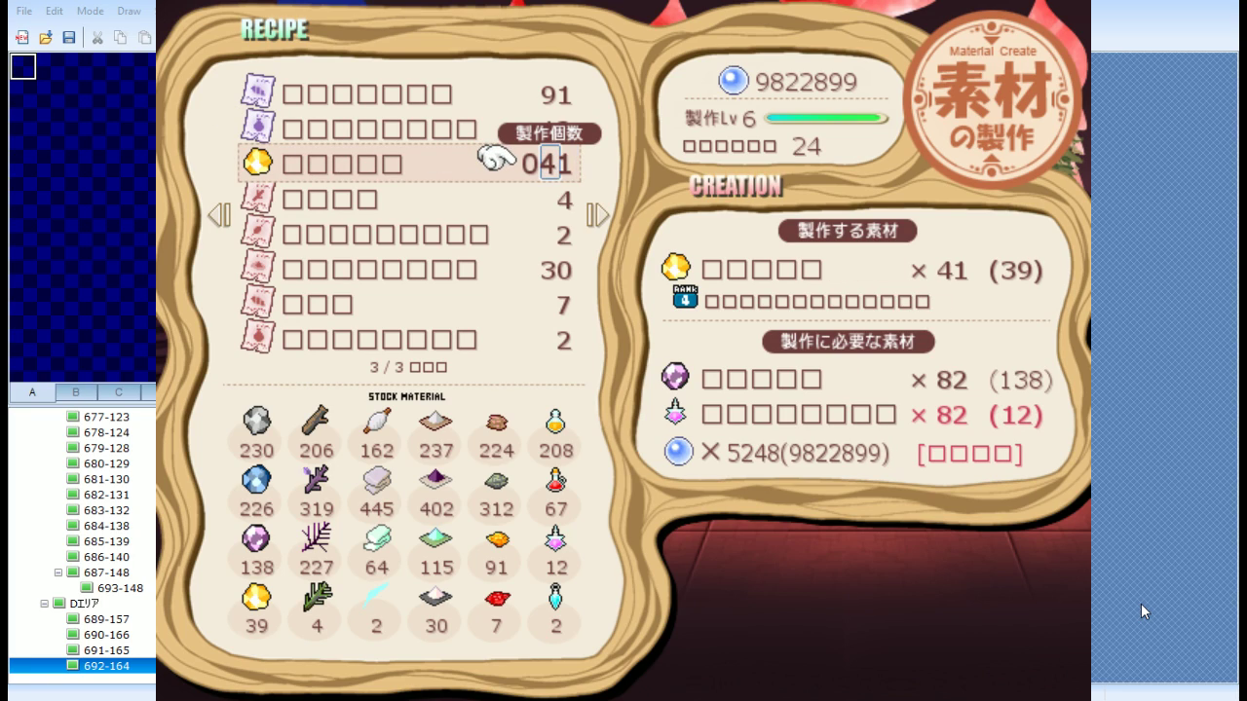
key(Down)
key(Down)
key(Down)
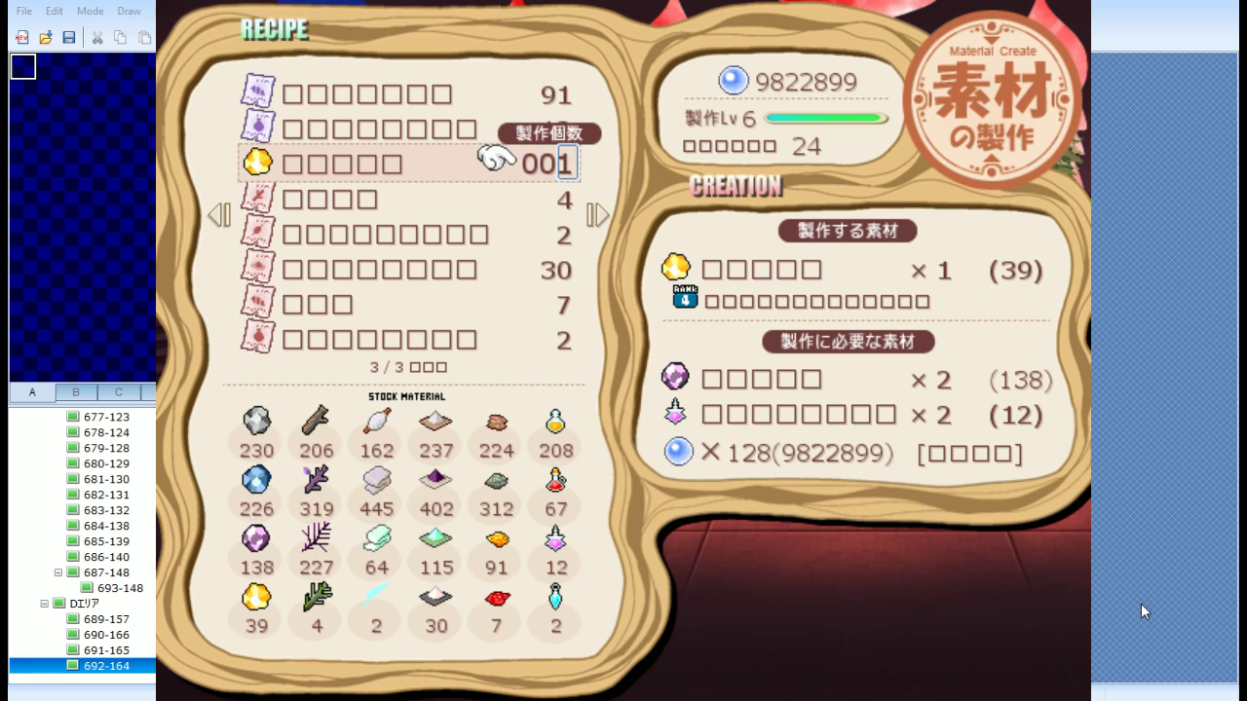
key(Up)
key(Up)
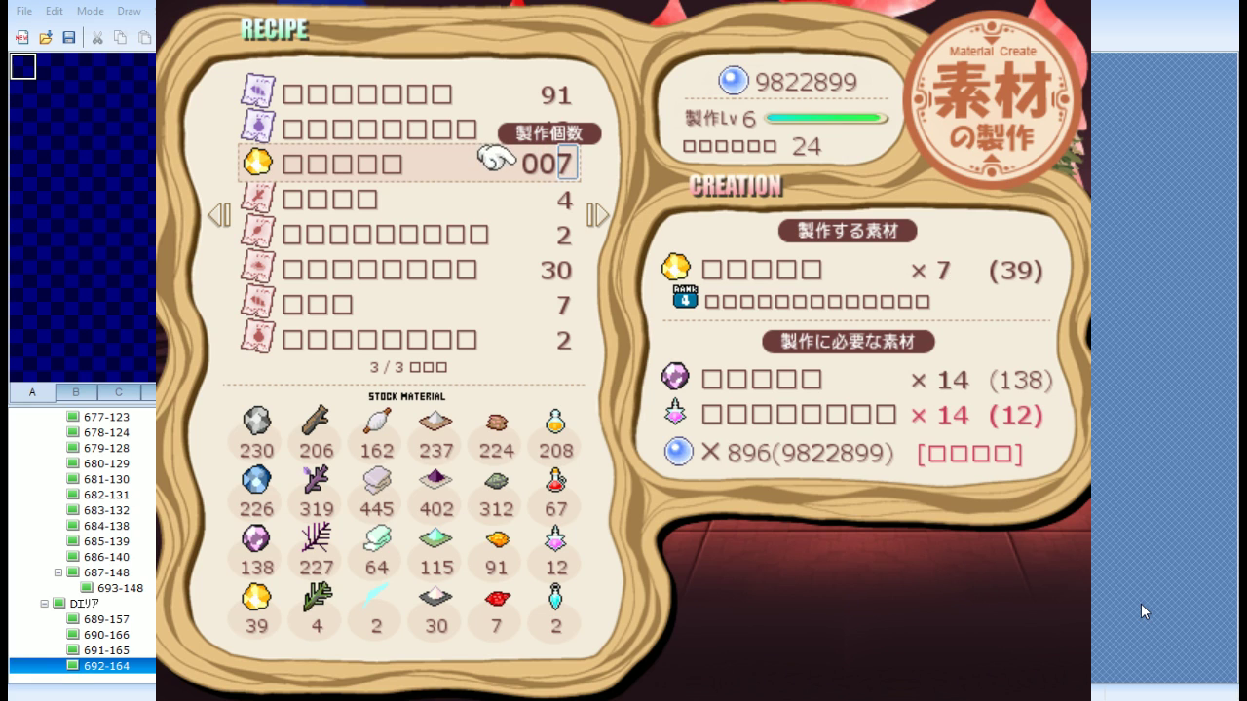
key(Down)
key(Return)
Go back to weapon creation and reopen the recipe list for +3 weapons
key(Right)
key(Right)
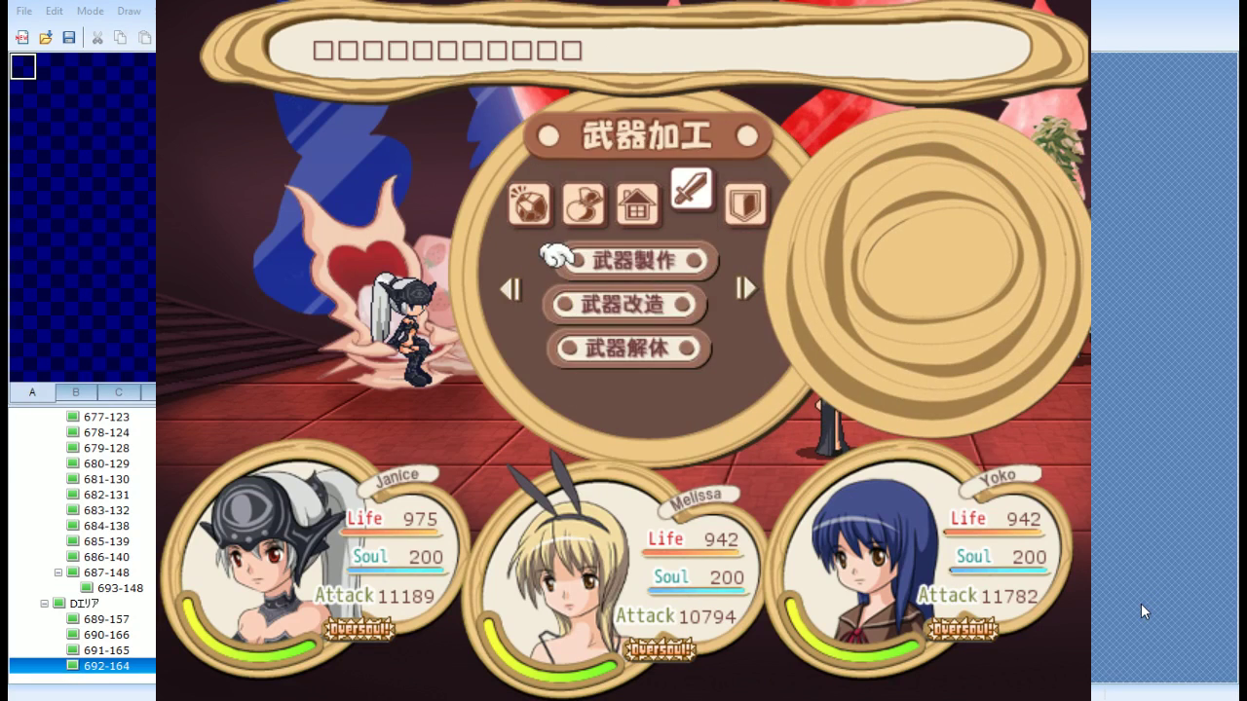
key(Return)
key(Down)
key(Down)
key(Down)
key(Down)
key(Return)
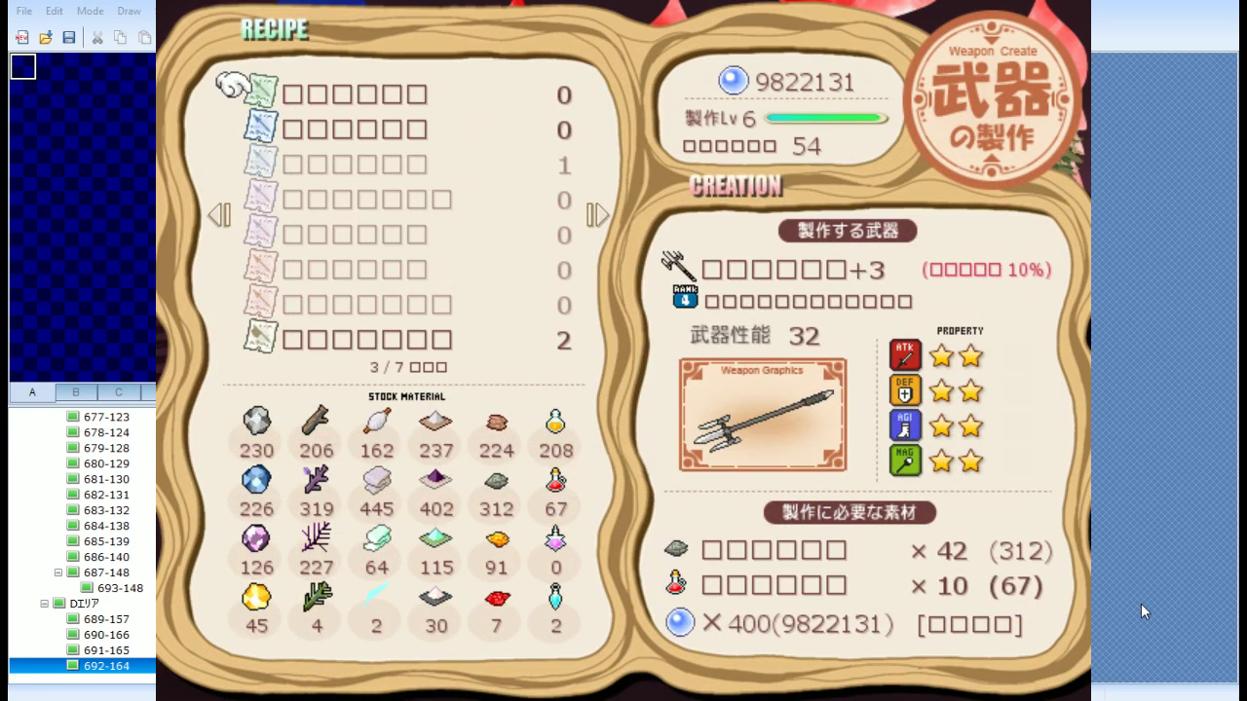
Craft one rank 9 spiked mace +3 from page 7 of the weapon recipes
key(Right)
key(Right)
key(Right)
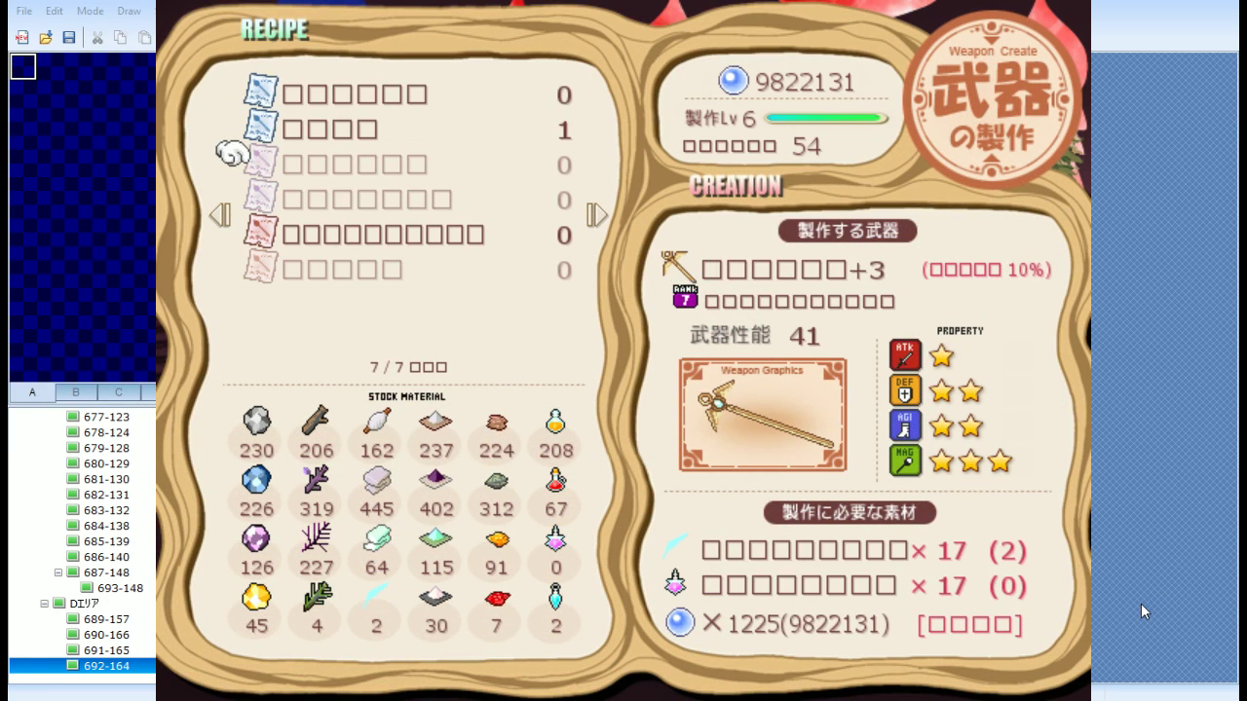
key(Down)
key(Return)
key(Return)
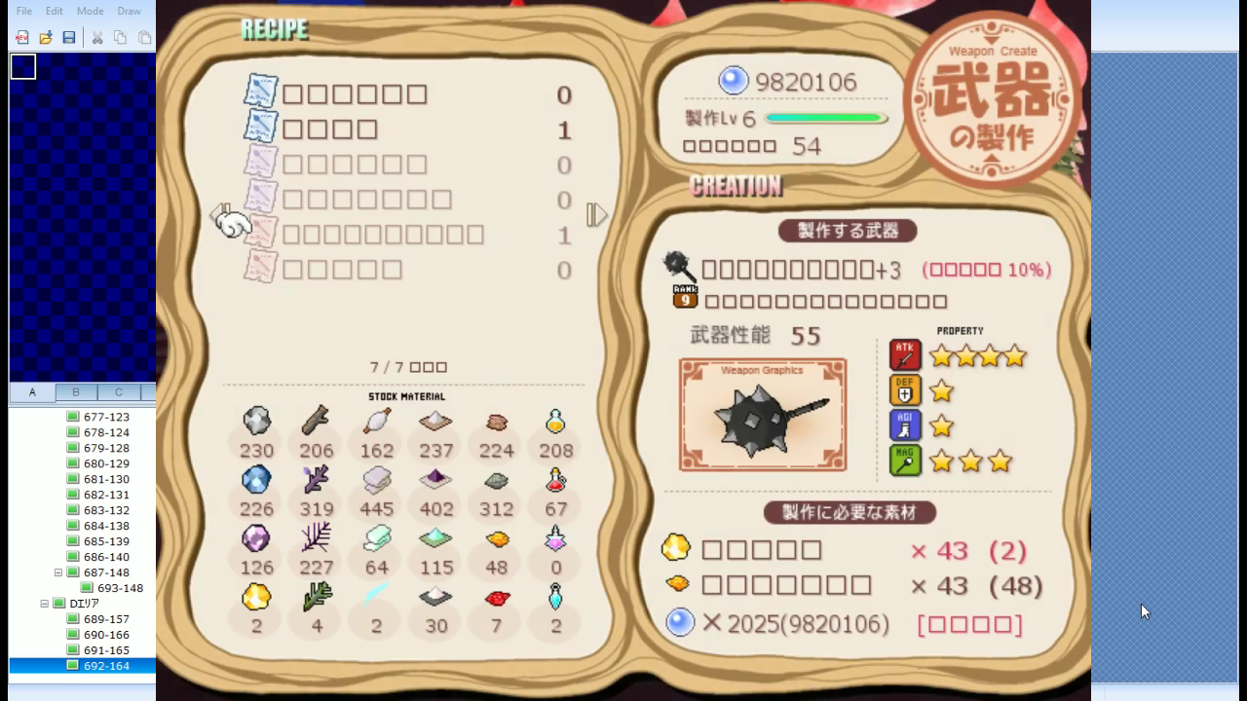
Leave the crafting menus and open the party's equipment screen from the main menu
key(Escape)
key(Escape)
key(Escape)
key(Down)
key(Down)
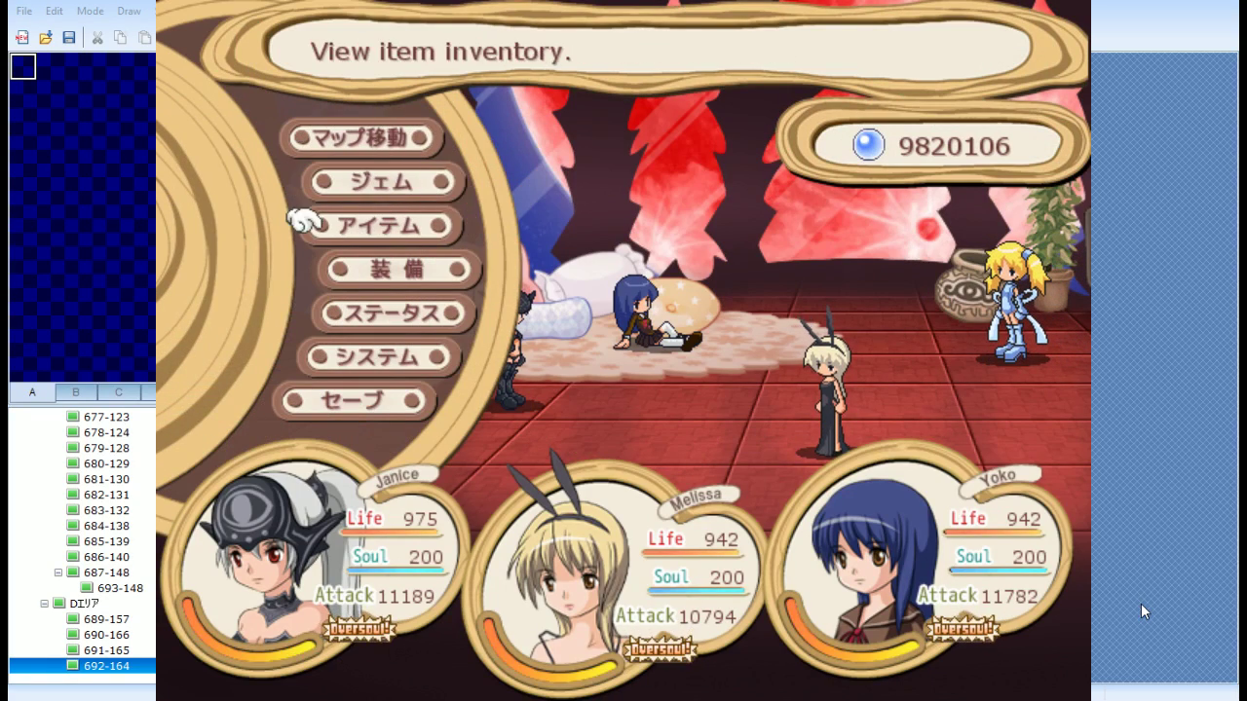
key(Down)
key(Return)
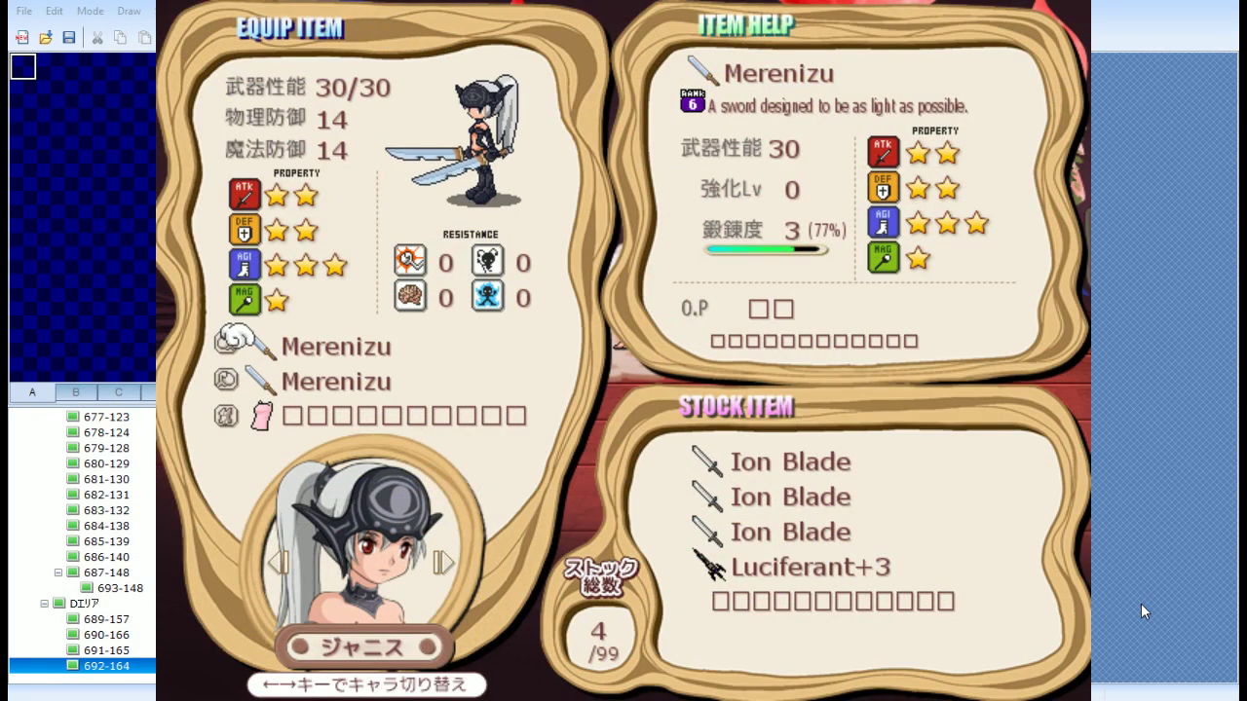
Equip Luciferant+3 in Janice's first weapon slot
key(Return)
key(Down)
key(Down)
key(Down)
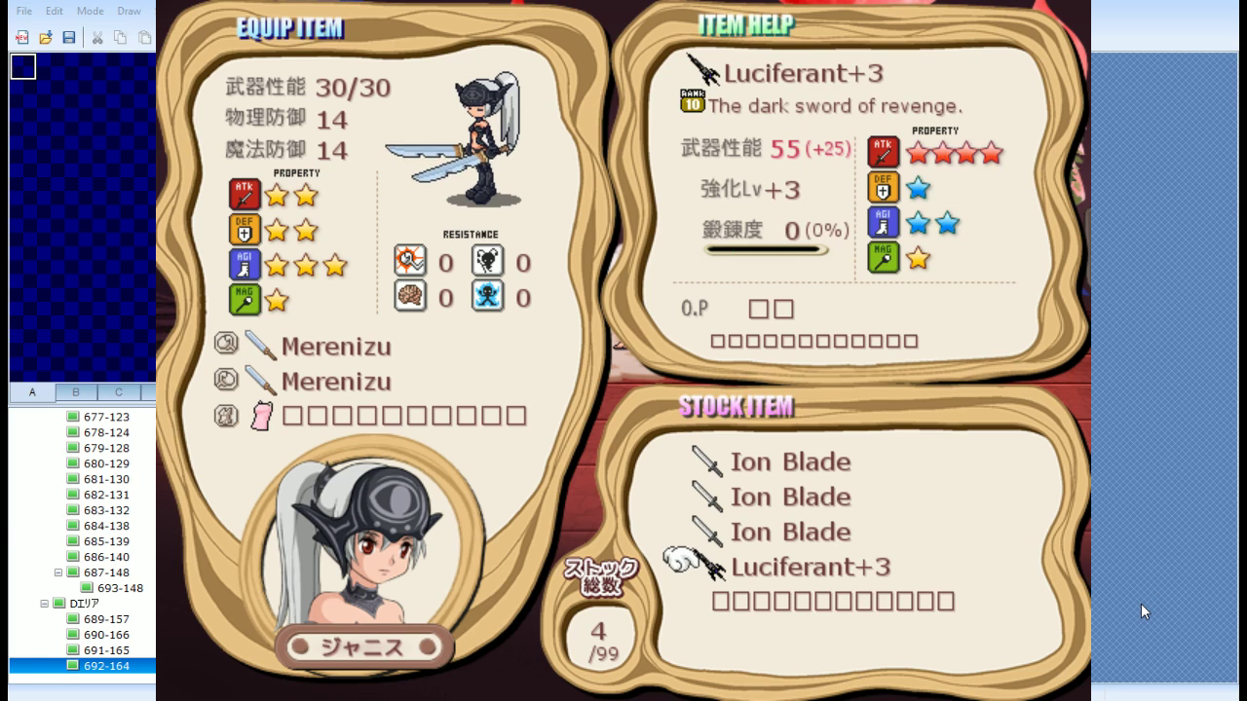
key(Return)
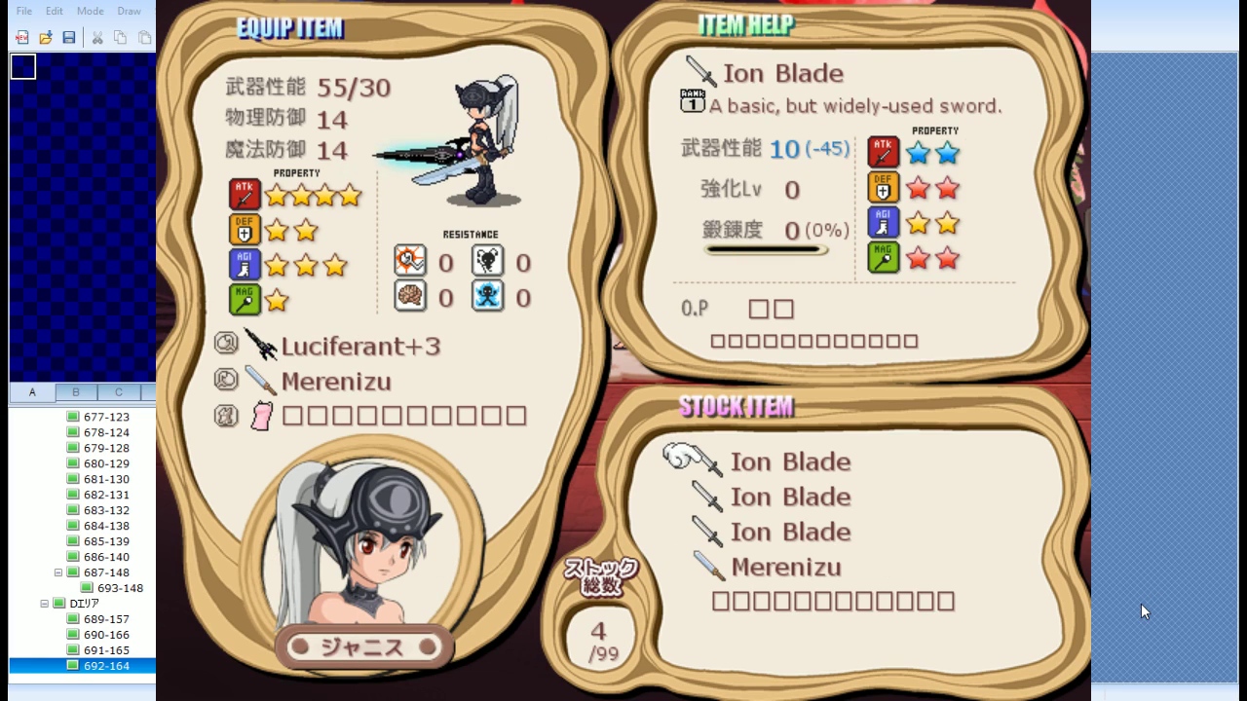
Equip Yoko with the rank 9 spiked mace +3 from page 2 of the stock items
key(Escape)
key(Right)
key(Right)
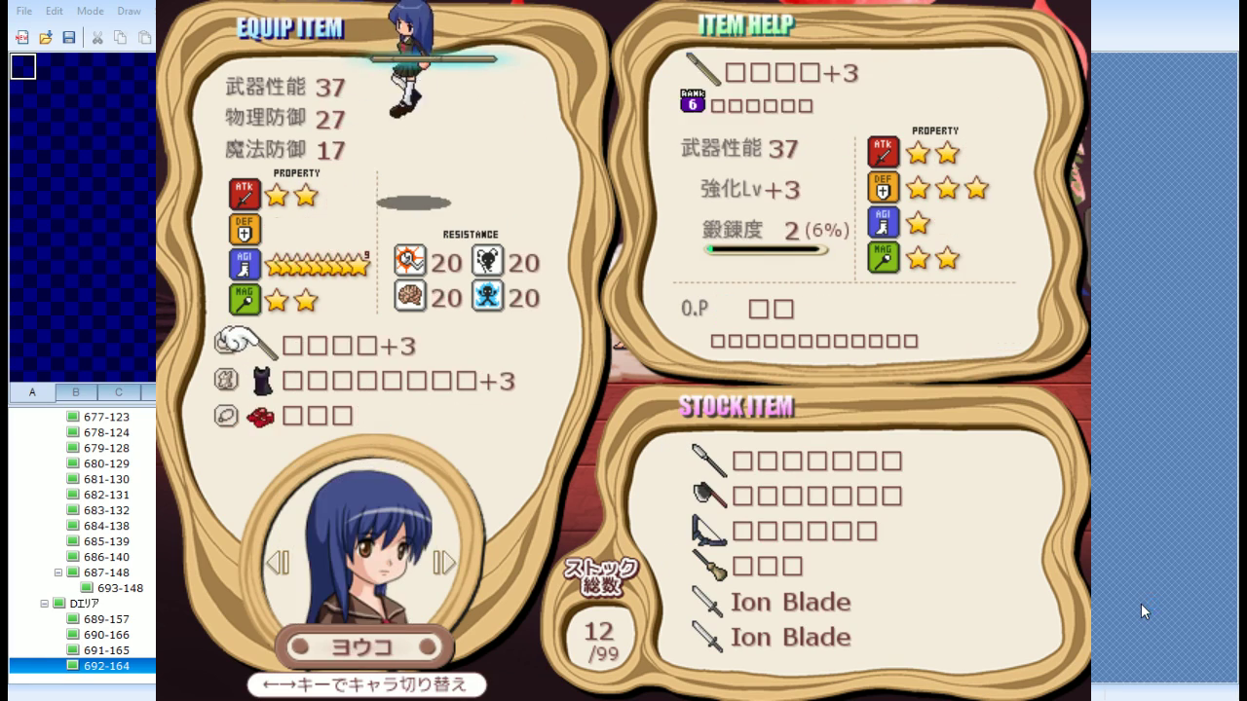
key(Return)
key(Down)
key(Down)
key(Down)
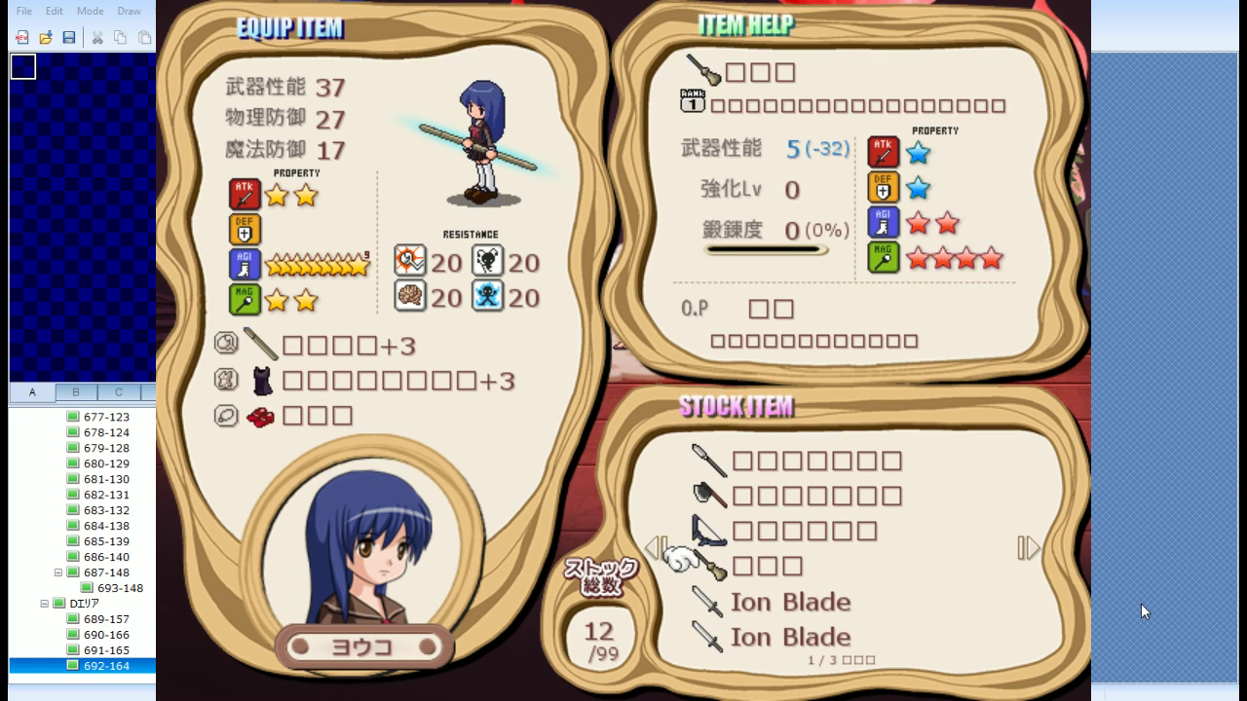
key(Right)
key(Down)
key(Down)
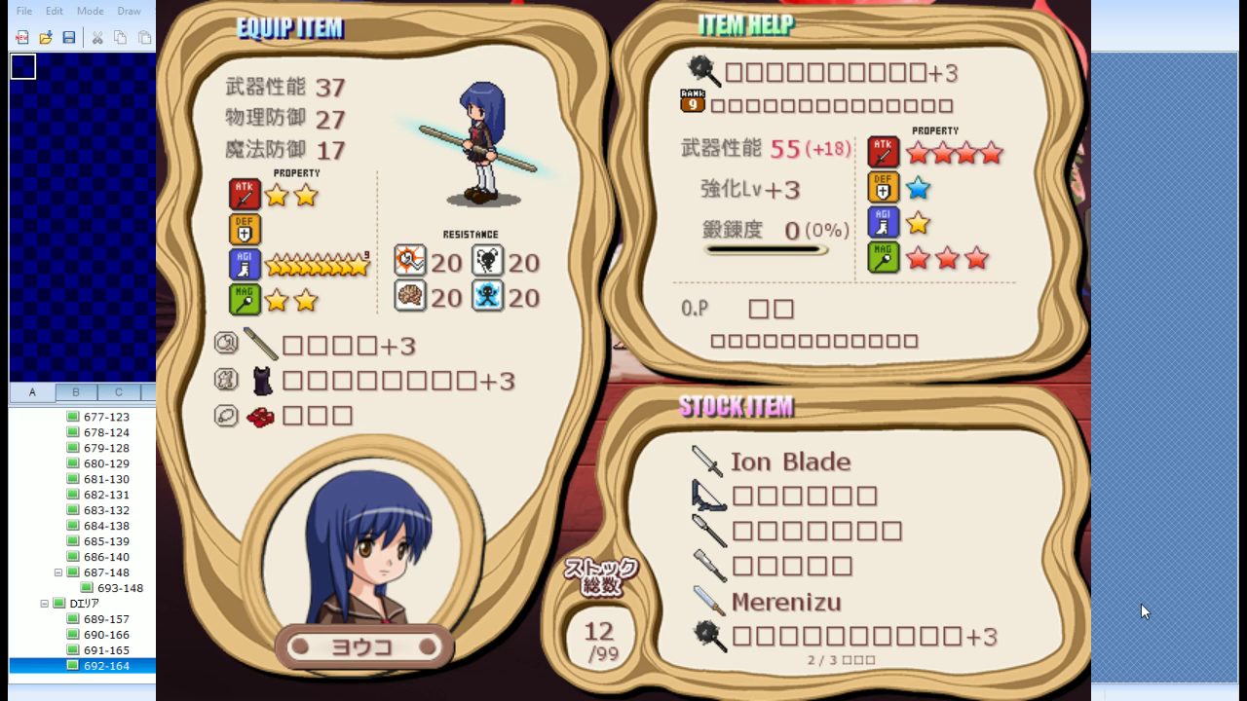
key(Return)
key(Return)
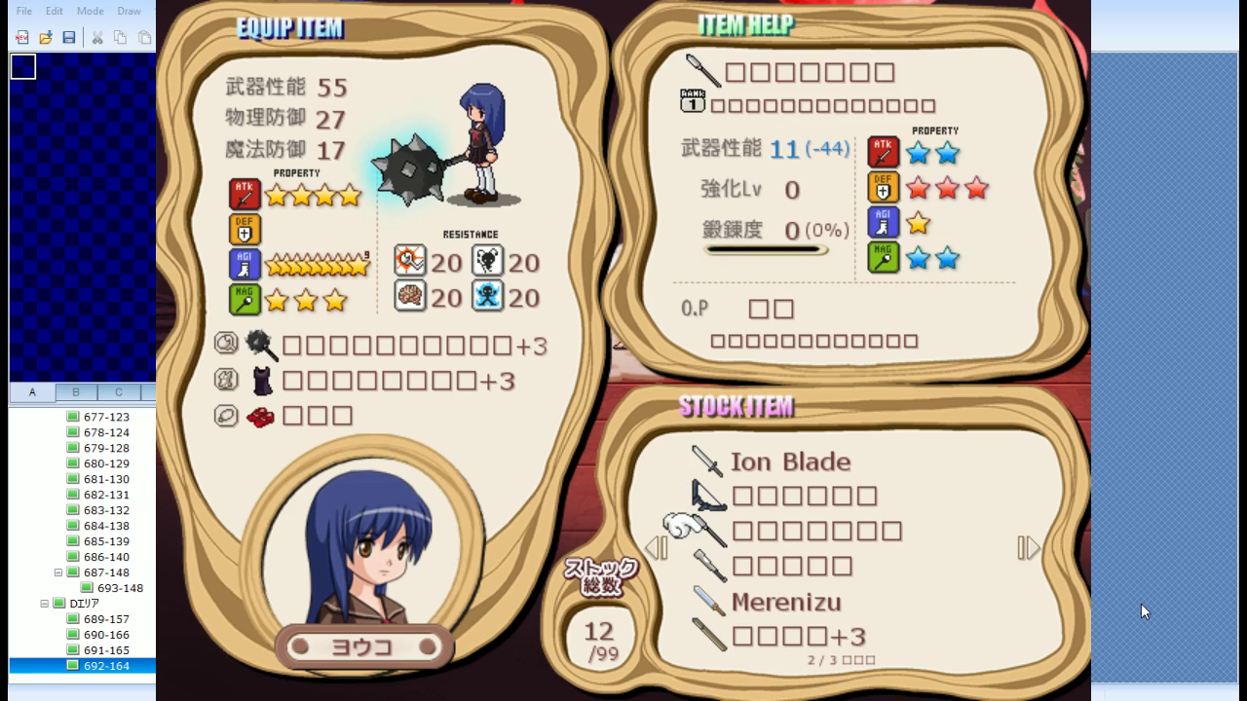
key(Escape)
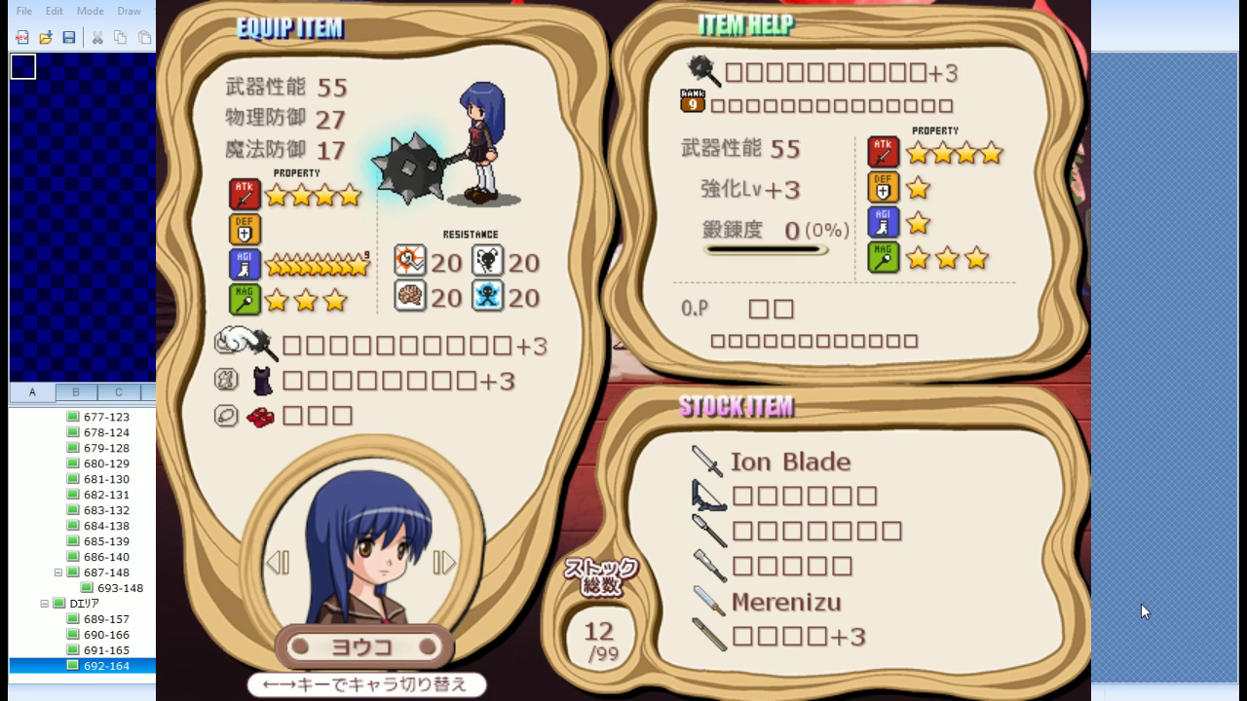
Return to Janice's equipment and examine the names, descriptions and properties of Luciferant+3 and Merenizu
key(Right)
key(Right)
key(Return)
key(Escape)
key(Down)
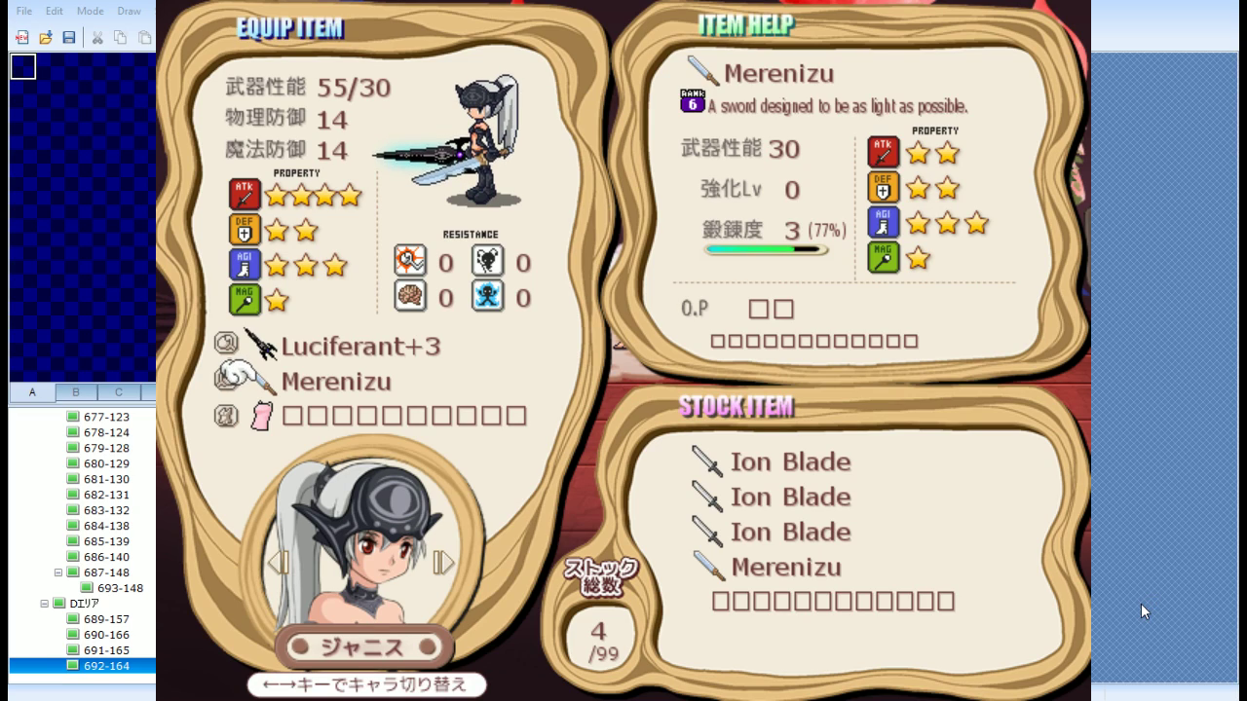
key(Up)
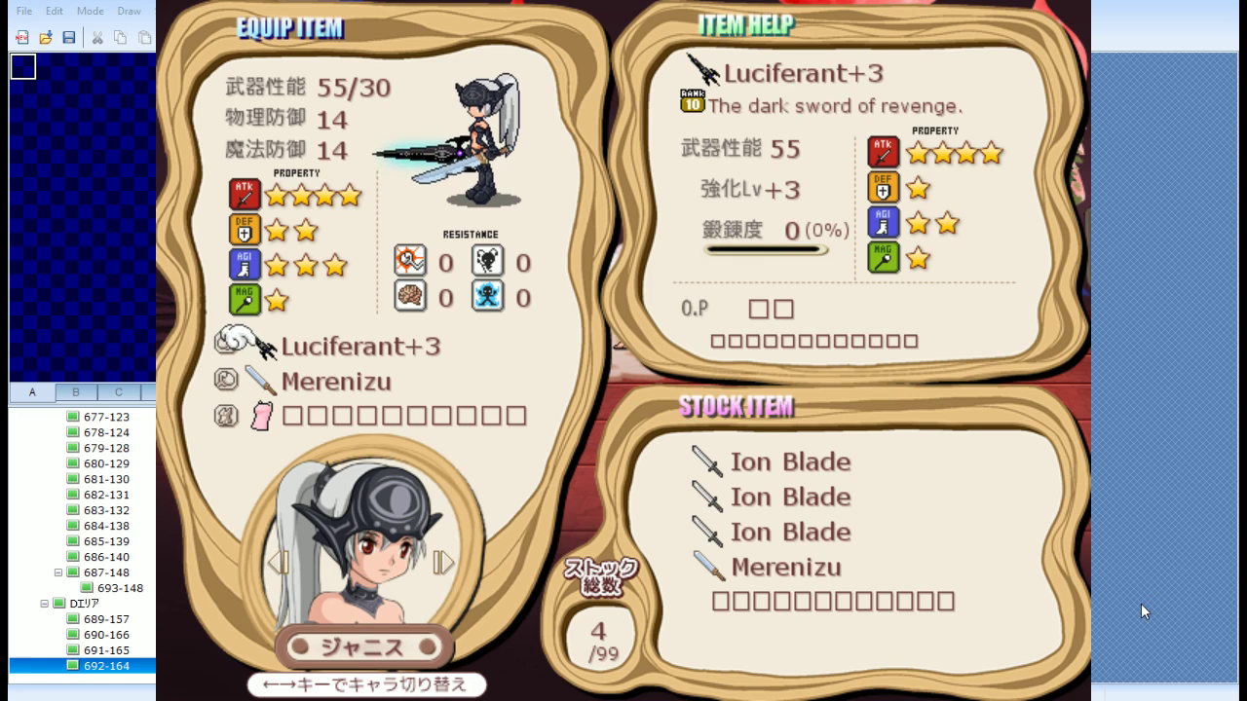
key(Down)
key(Up)
key(Down)
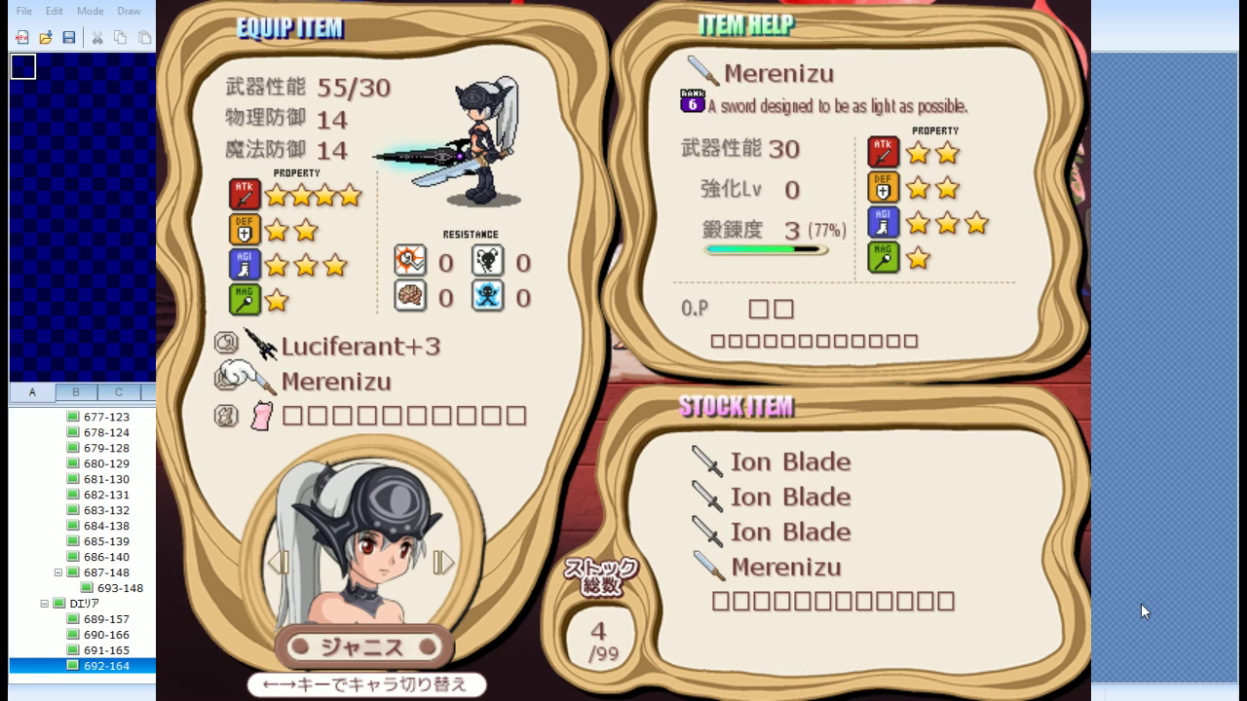
key(Up)
Close the equipment screen and bring up the weapon crafting menu
key(Escape)
key(Escape)
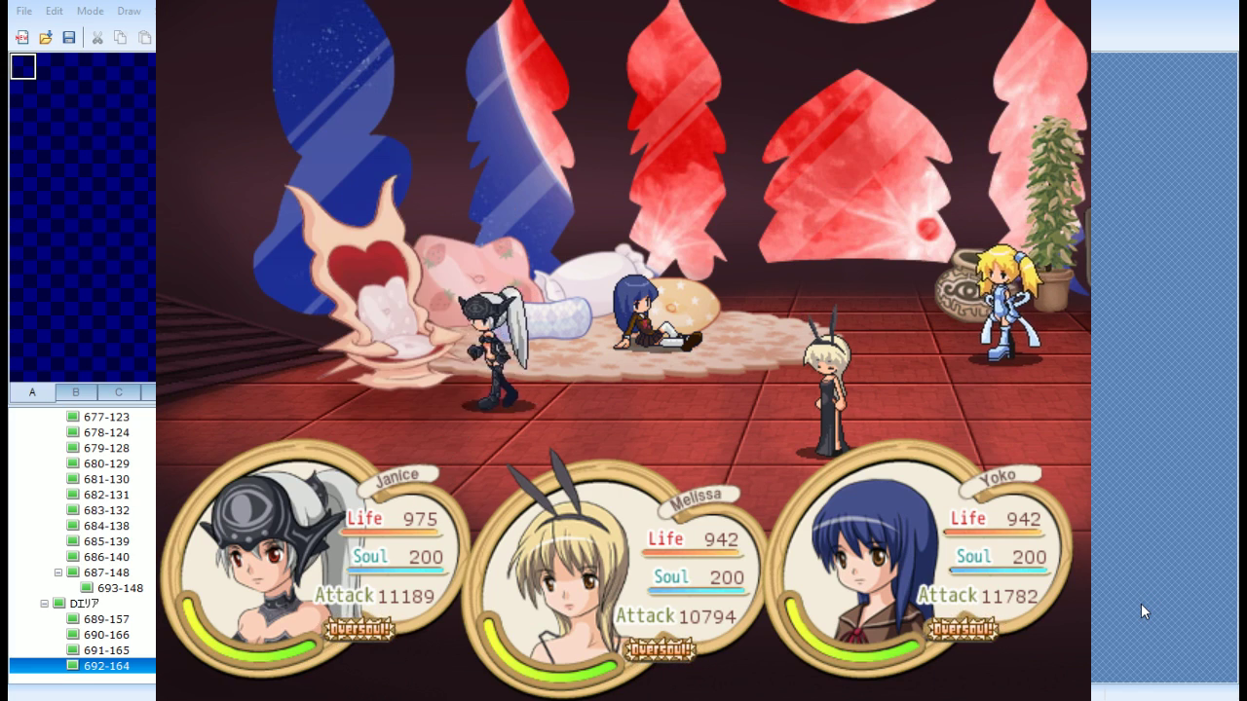
key(Escape)
key(Right)
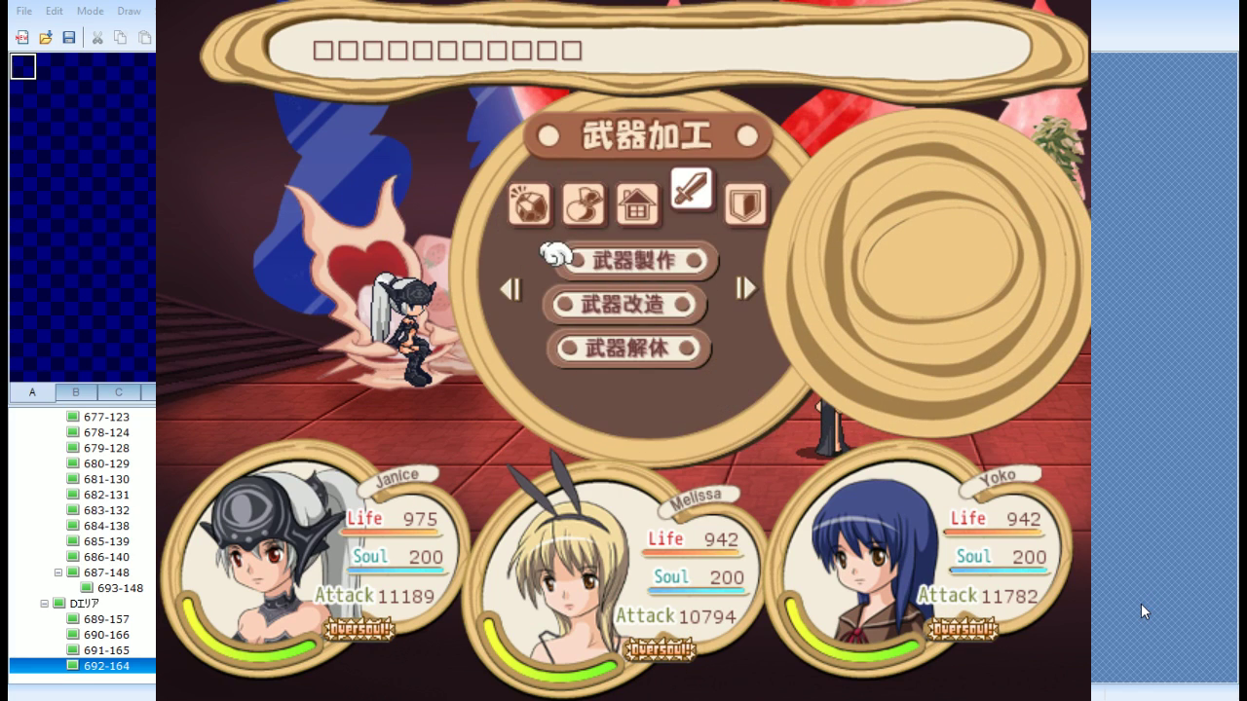
Open the weapon crafting recipes and examine the Luciferant, Snow Princess/Yukihime? and Katouberugu entries and their required materials on page 2
key(Return)
key(Down)
key(Down)
key(Return)
key(Down)
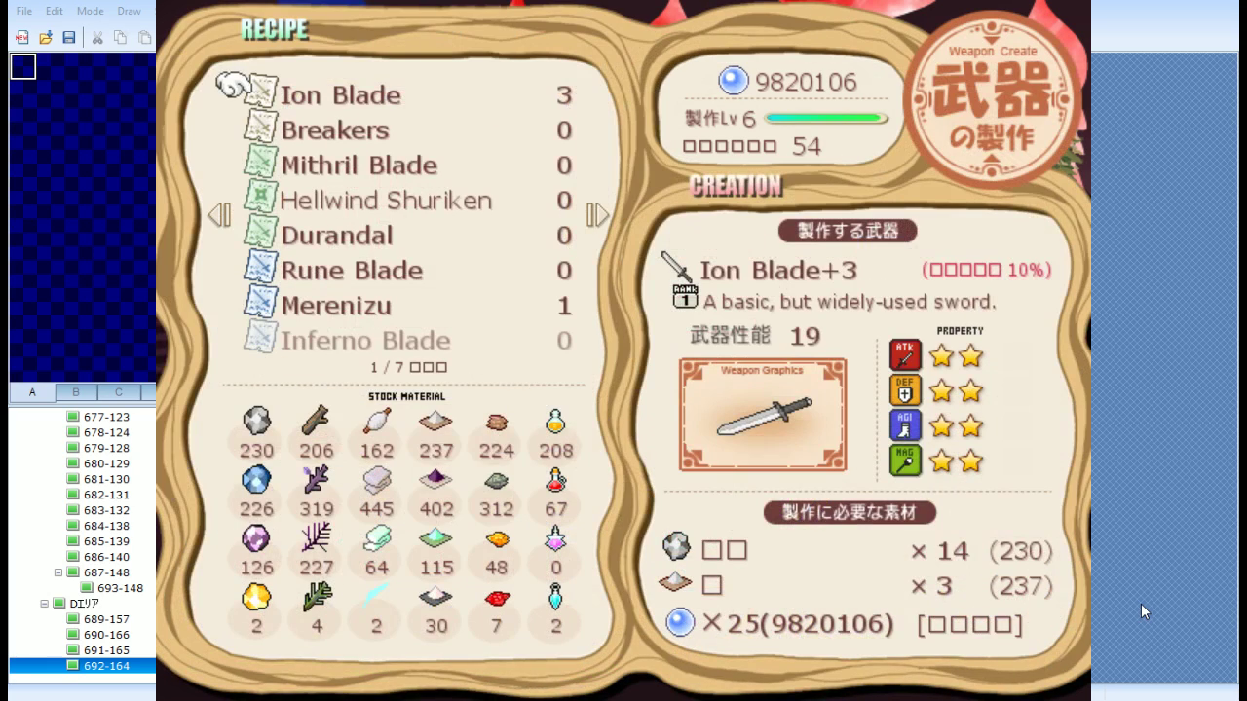
key(Right)
key(Down)
key(Down)
key(Down)
key(Down)
key(Up)
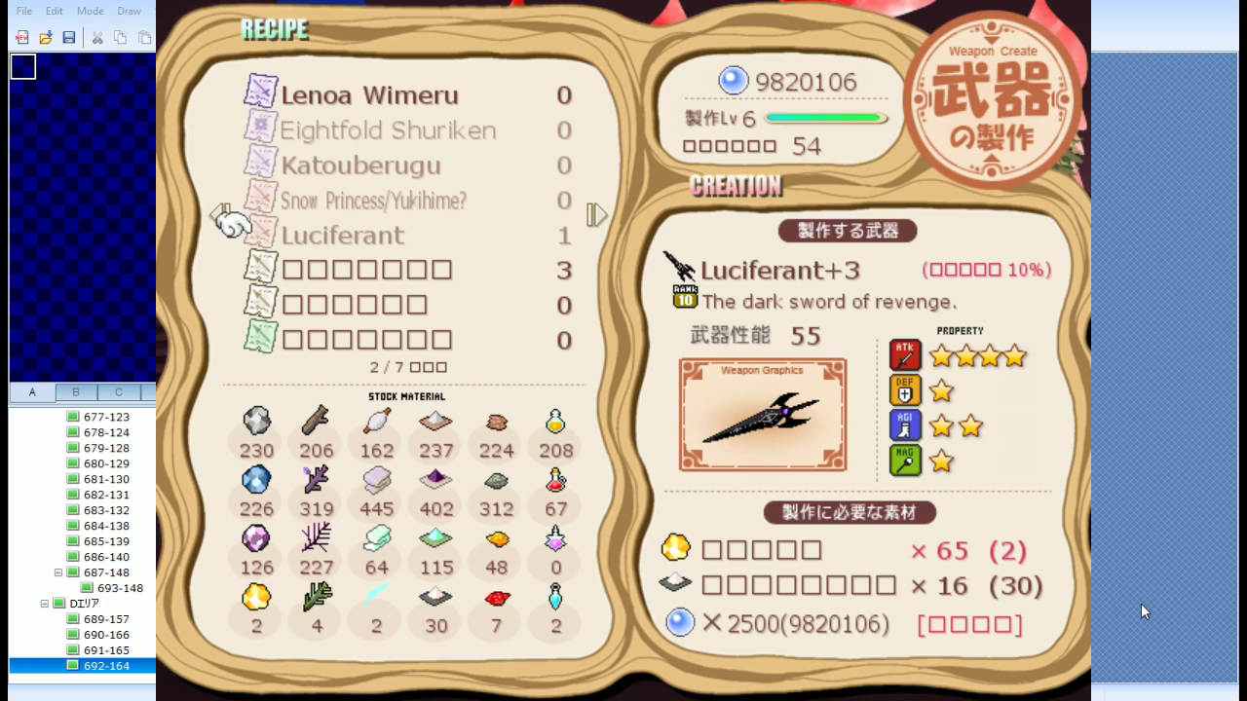
key(Up)
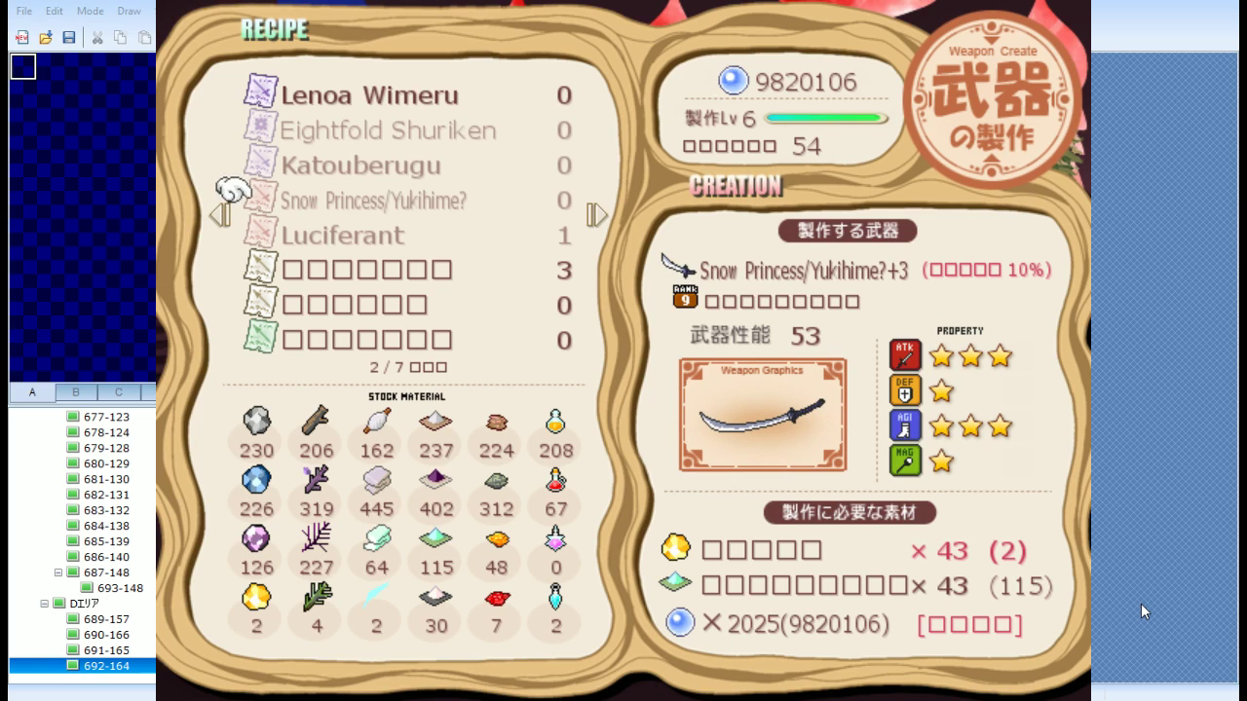
key(Up)
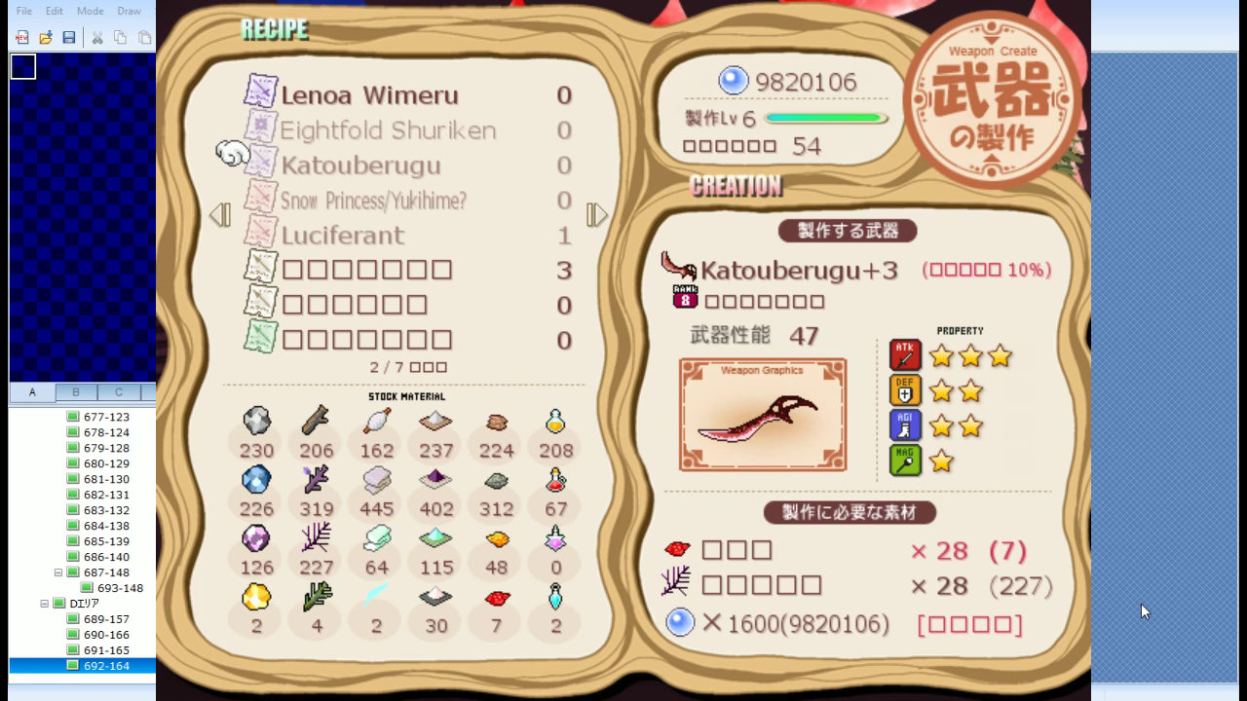
Switch from weapon to material crafting and create 15 of the red rank 4 material on recipe page 3
key(Escape)
key(Left)
key(Right)
key(Right)
key(Return)
key(Right)
key(Down)
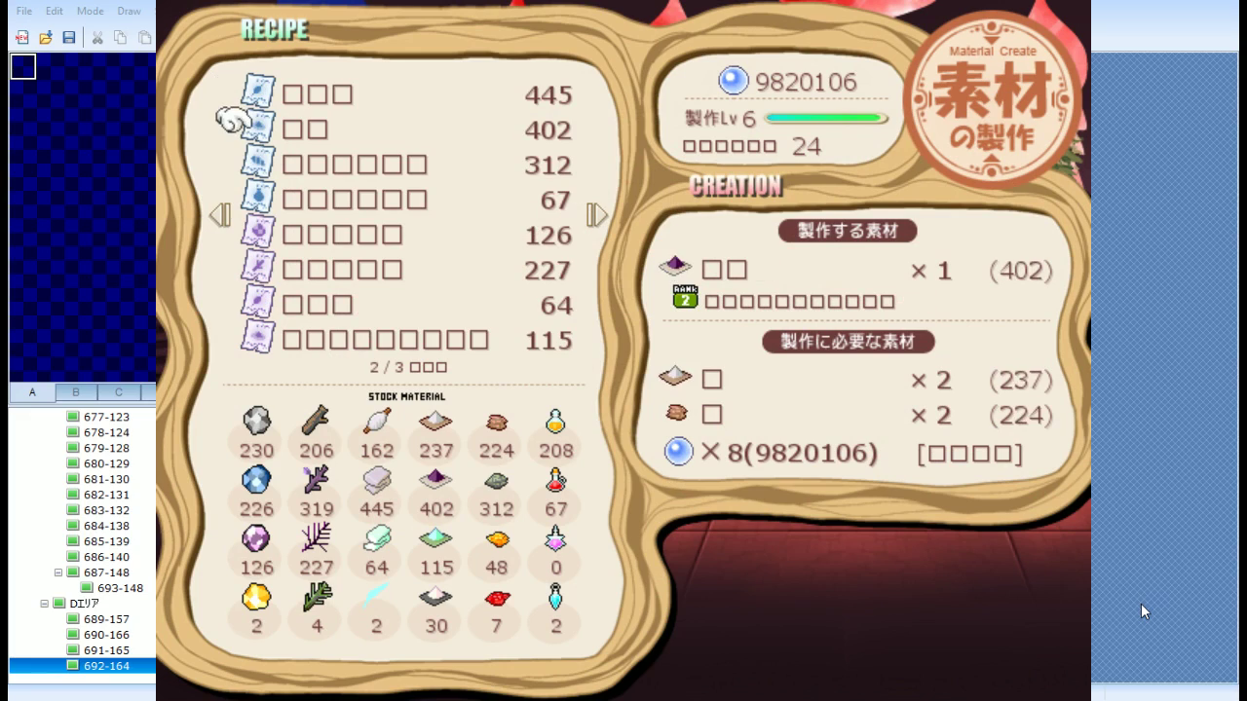
key(Down)
key(Down)
key(Down)
key(Down)
key(Down)
key(Down)
key(Down)
key(Down)
key(Down)
key(Down)
key(Down)
key(Down)
key(Down)
key(Down)
key(Up)
key(Return)
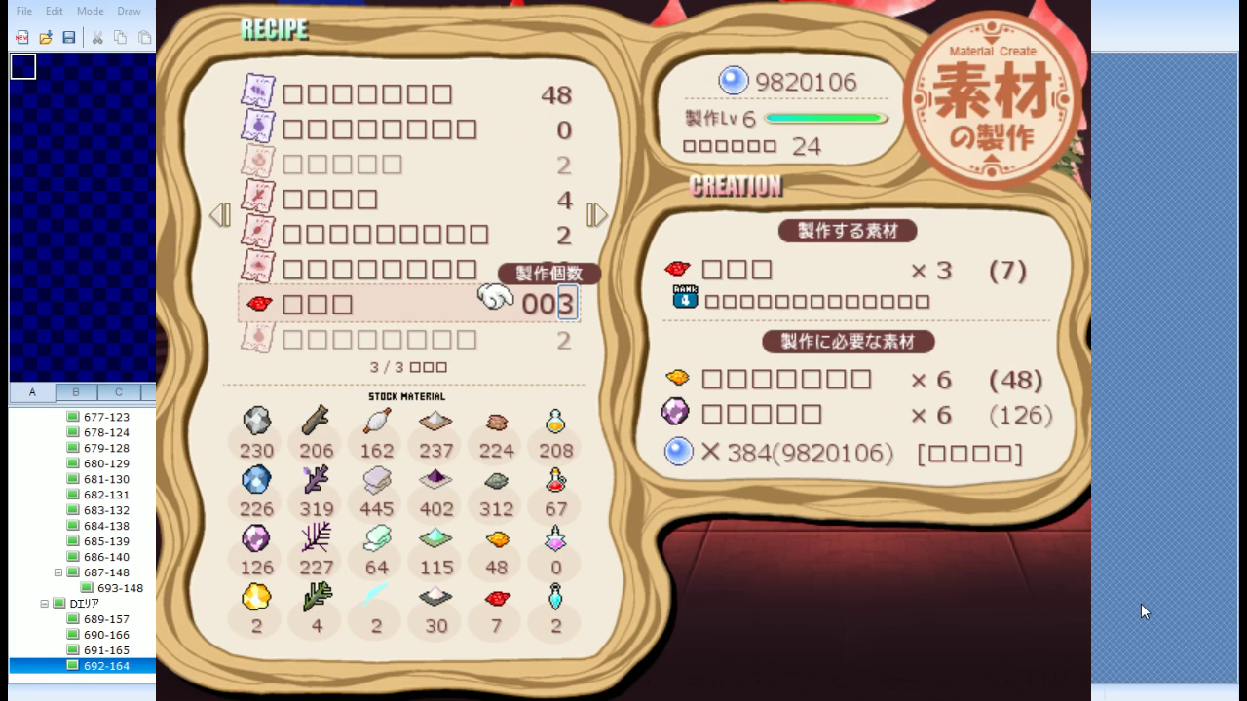
key(Right)
key(Right)
key(Right)
key(Down)
key(Down)
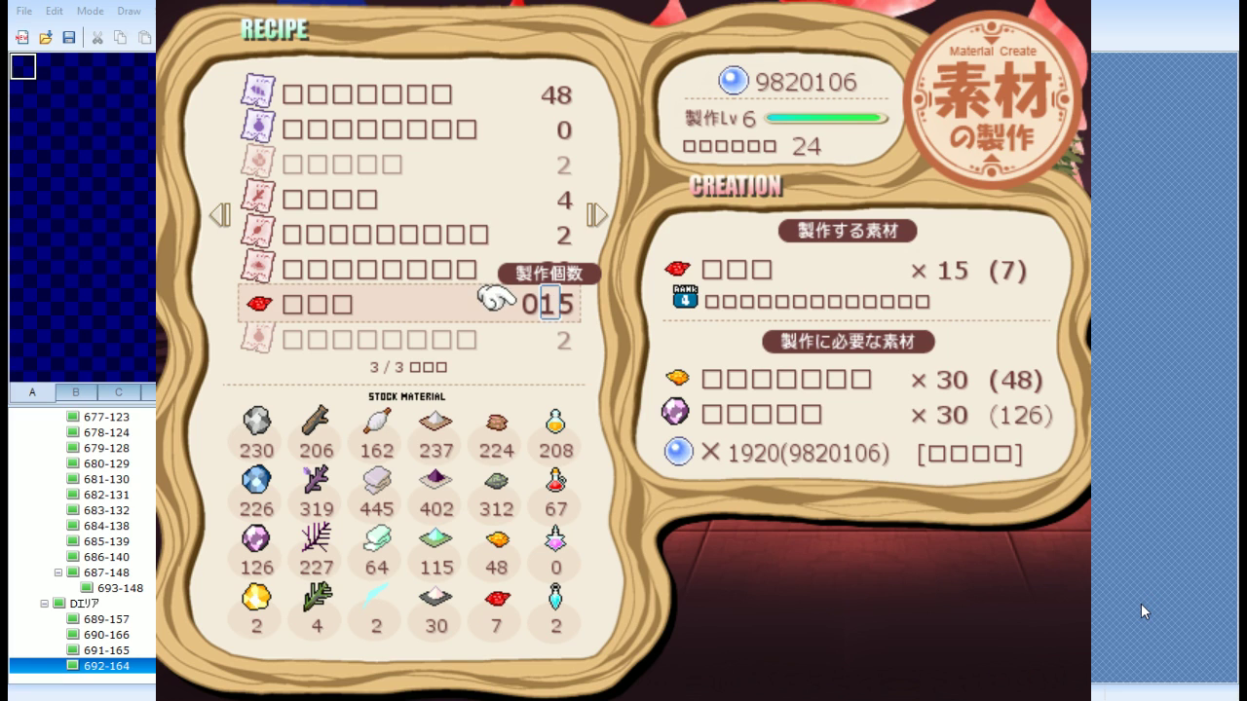
key(Return)
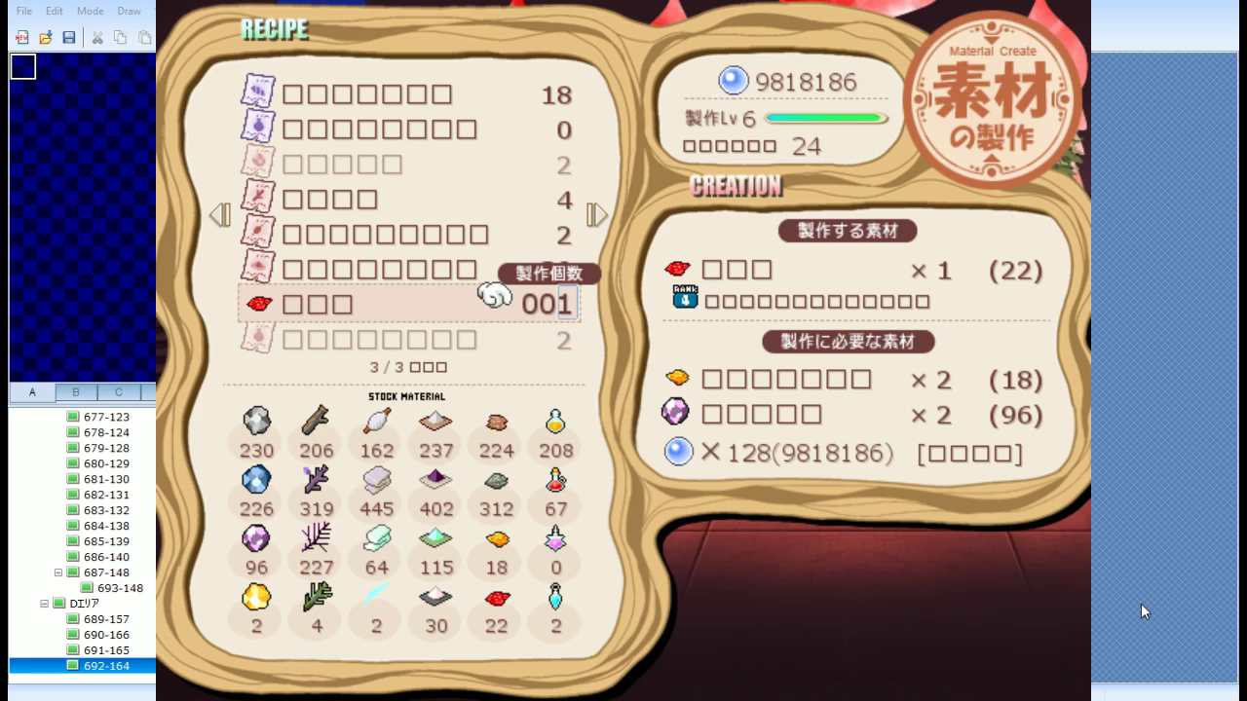
Create 9 more of the red rank 4 material and leave the material recipes
key(Return)
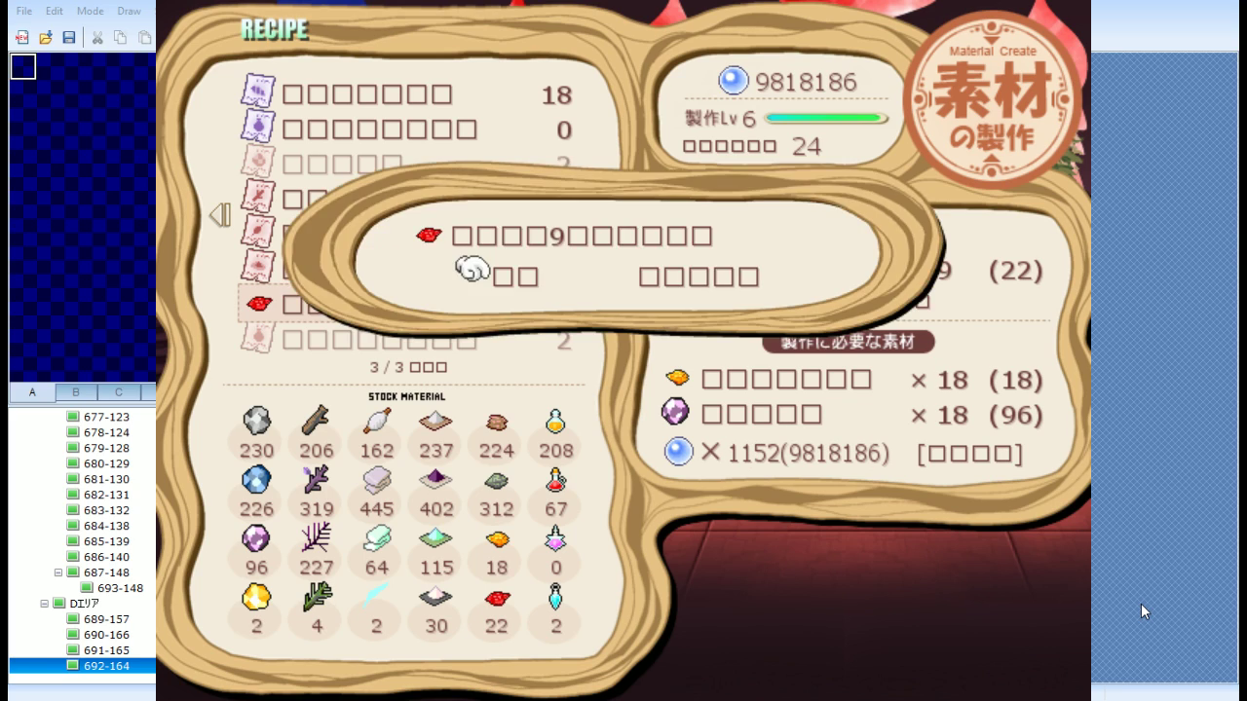
key(Return)
key(Escape)
key(Right)
key(Right)
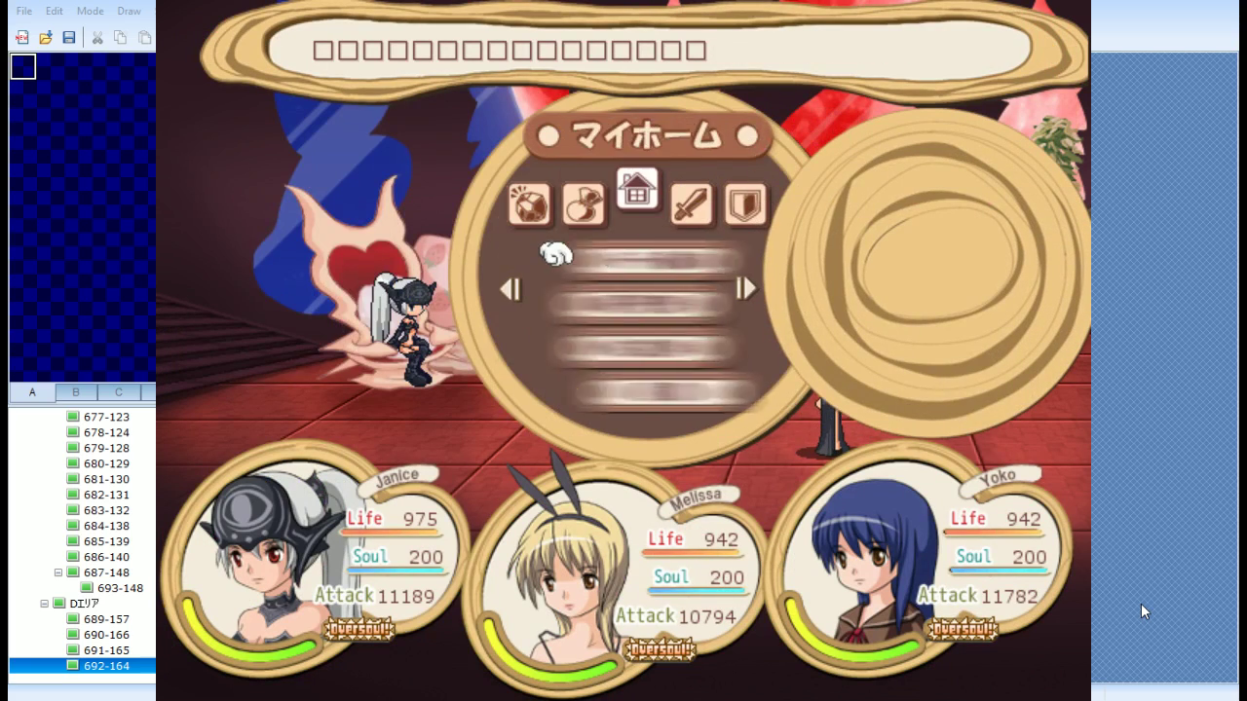
Craft the rank 8 weapon Katouberugu+3 from page 2 of the weapon recipes and close the crafting menu
key(Left)
key(Left)
key(Return)
key(Down)
key(Down)
key(Down)
key(Return)
key(Down)
key(Right)
key(Down)
key(Down)
key(Up)
key(Return)
key(Return)
key(Escape)
key(Escape)
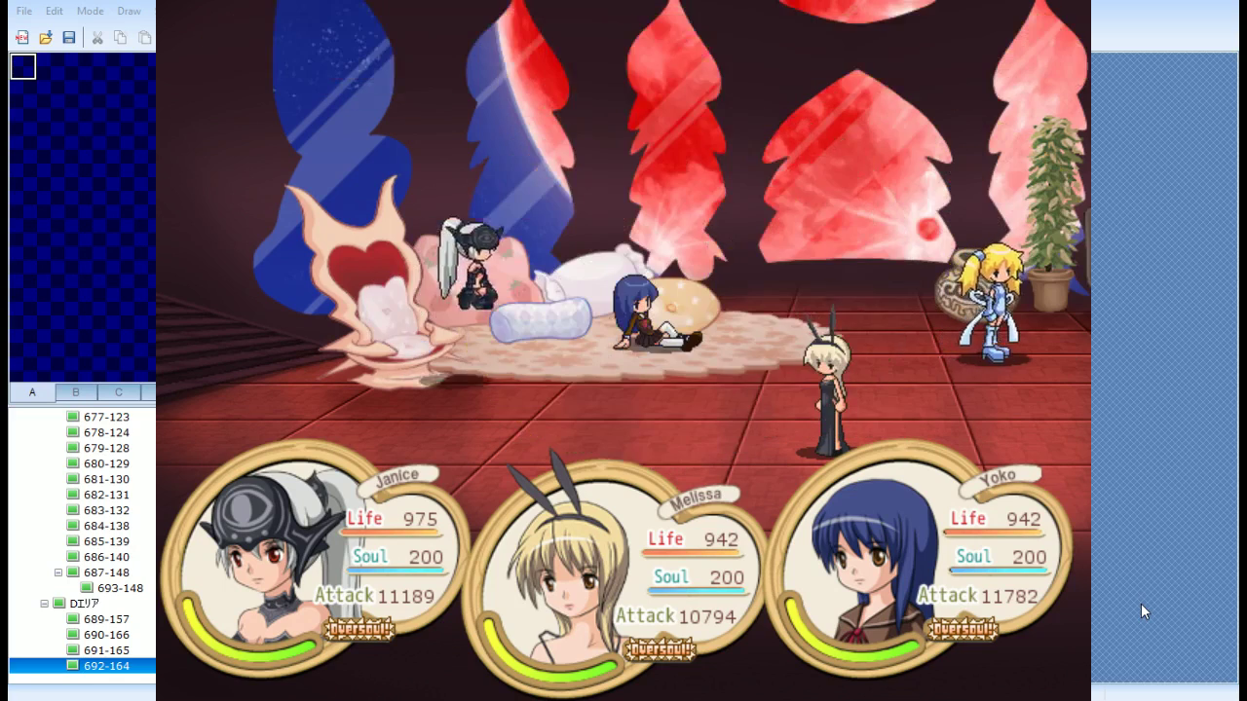
Equip Katouberugu+3 from the stock items in Janice's second weapon slot and leave the equipment screen
key(Escape)
key(Return)
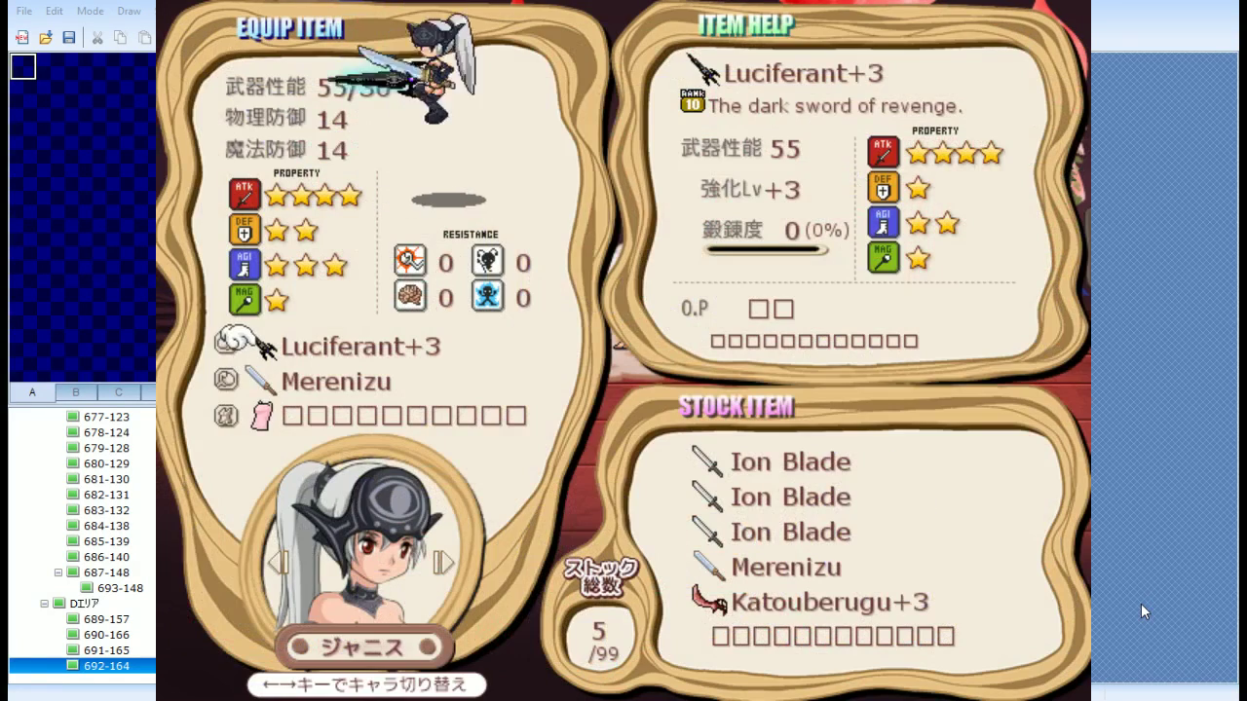
key(Return)
key(Down)
key(Down)
key(Down)
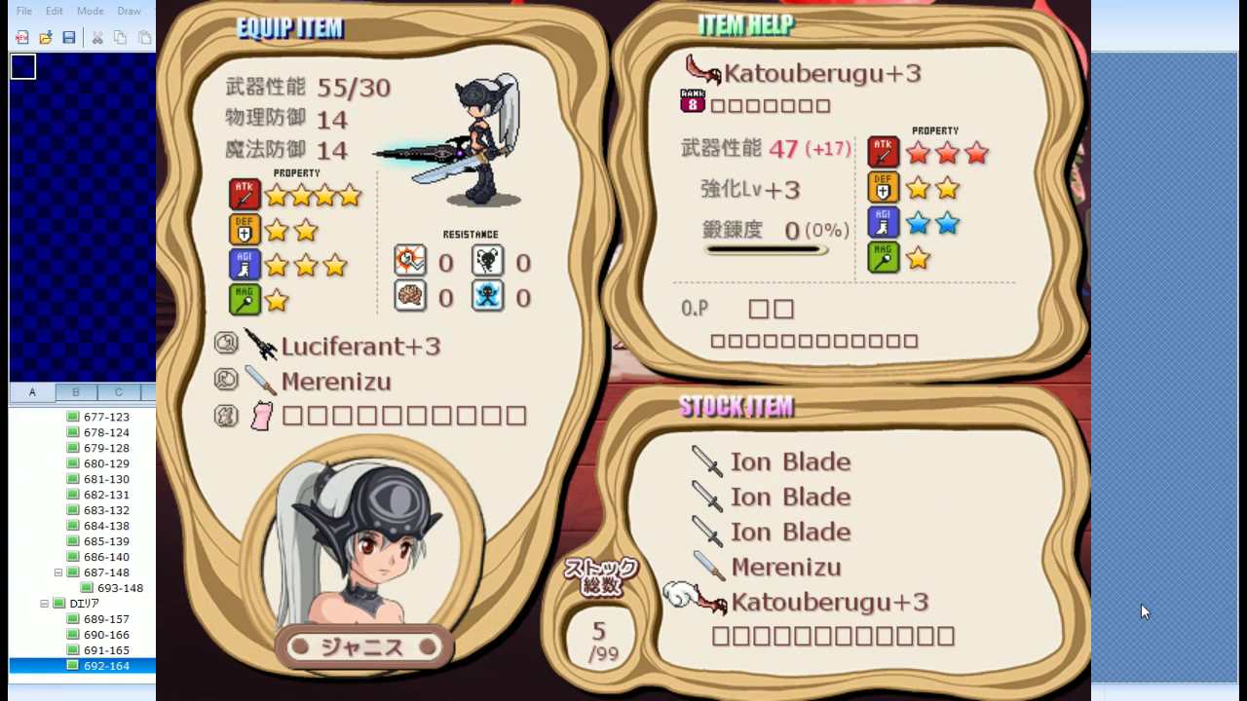
key(Return)
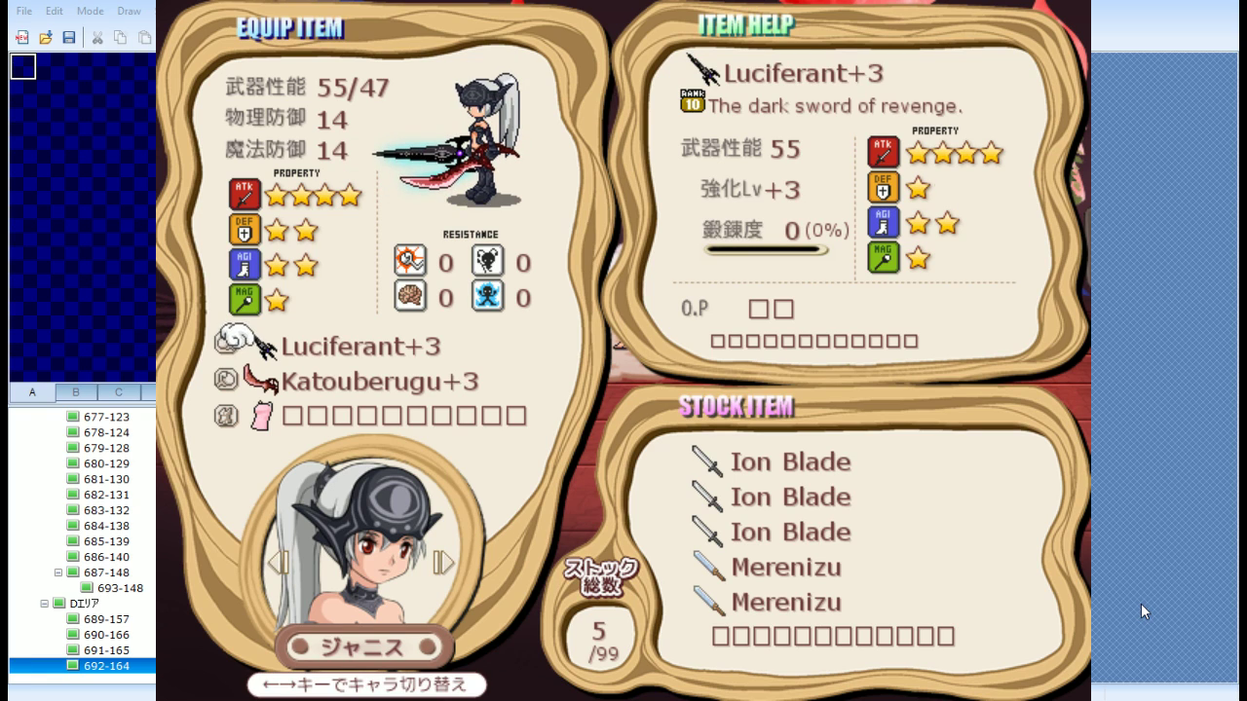
key(Down)
key(Up)
key(Escape)
key(Escape)
Travel from the home base to the NPG area of 現実世界 using the map travel command
key(Down)
key(Down)
key(Down)
key(Down)
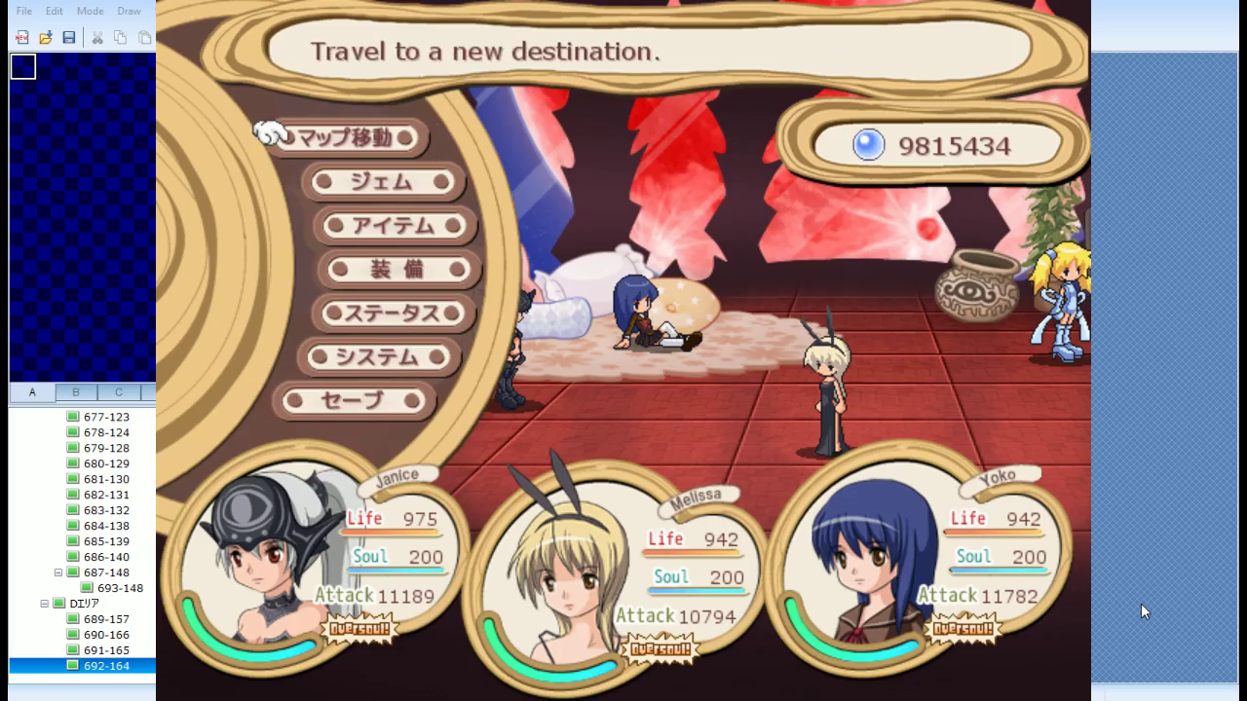
key(Return)
key(Escape)
key(Escape)
key(Right)
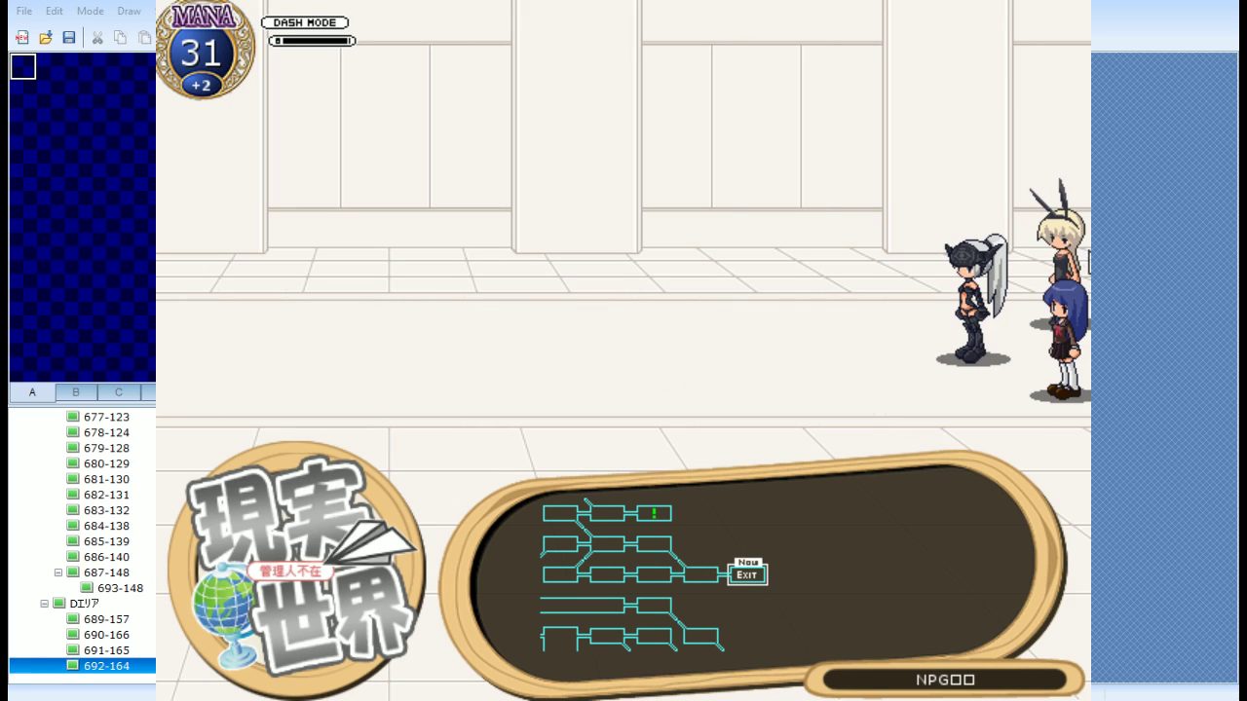
Lead the party from the exit room into the next corridor and engage the security guards and beacons
key(z)
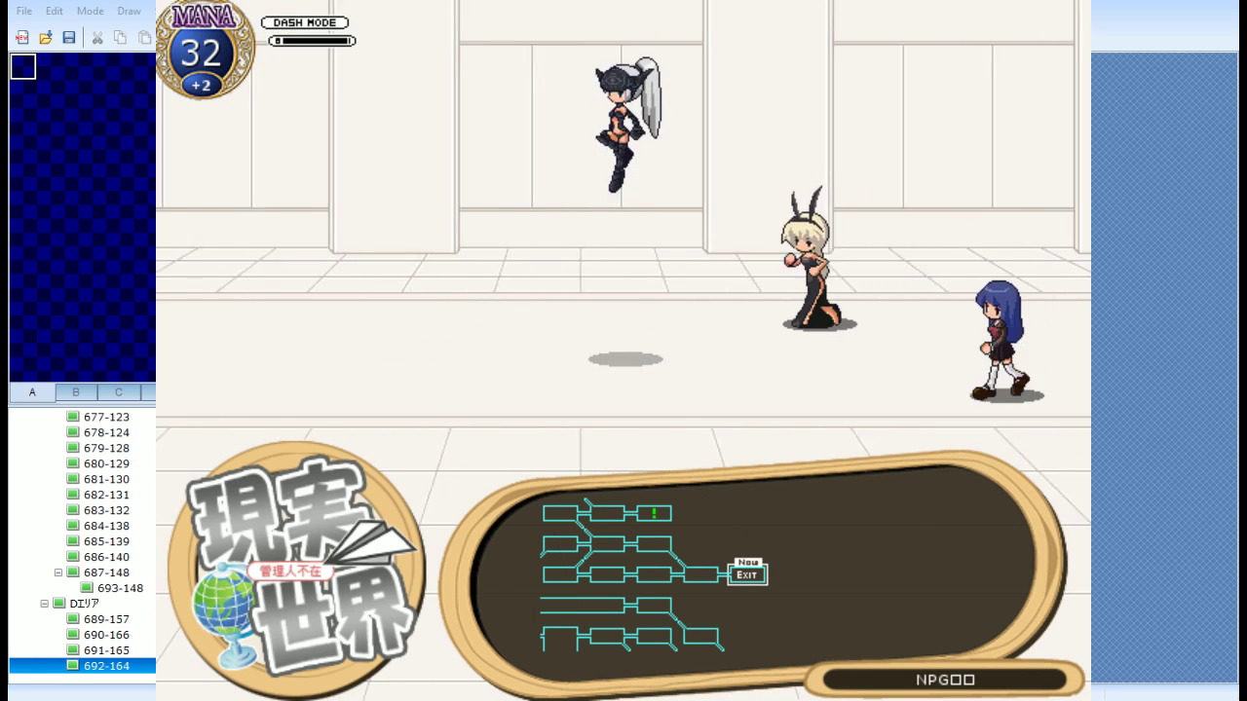
key(Left)
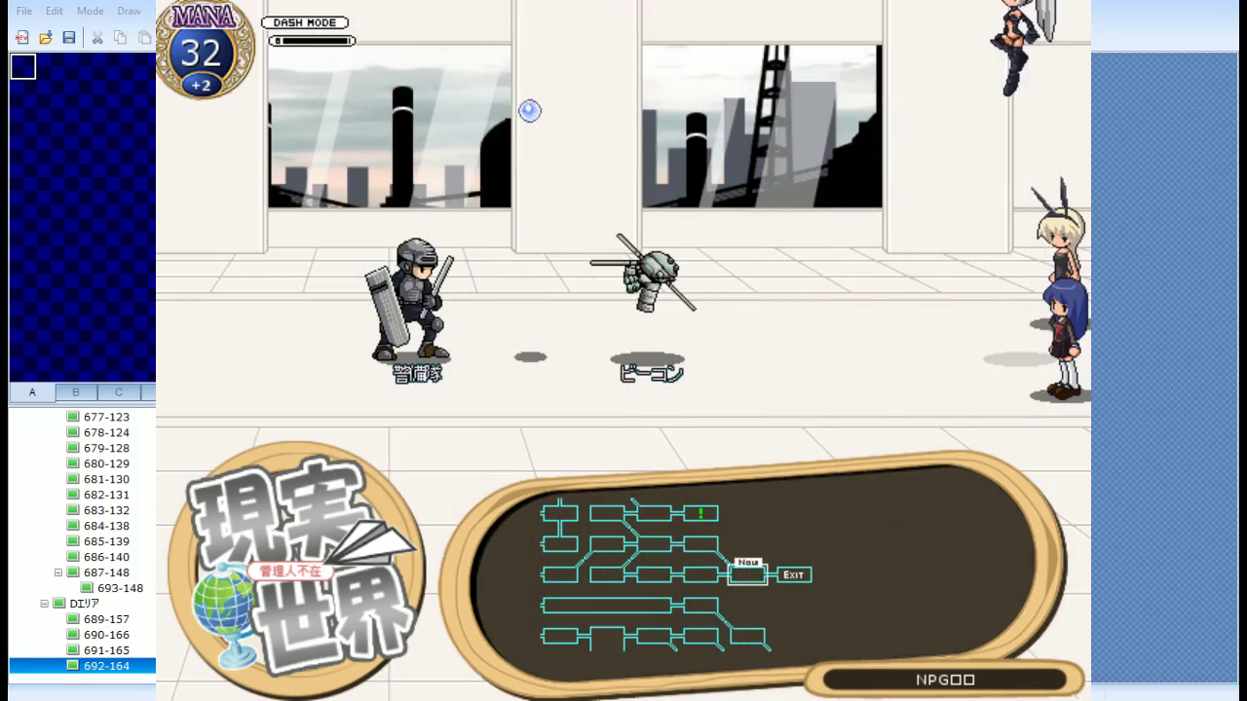
key(Left)
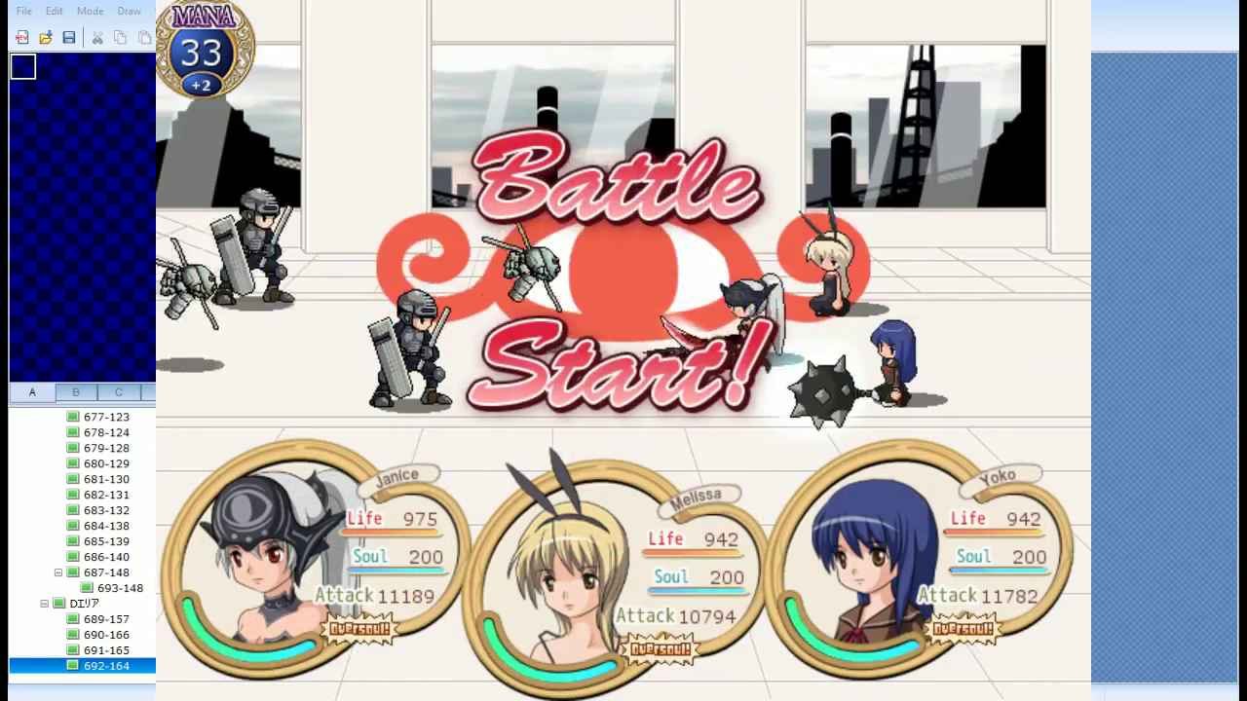
Fight the security guards and beacons, choosing Threaten for Janice and setting the other party members' battle commands
key(shift)
key(shift)
key(Up)
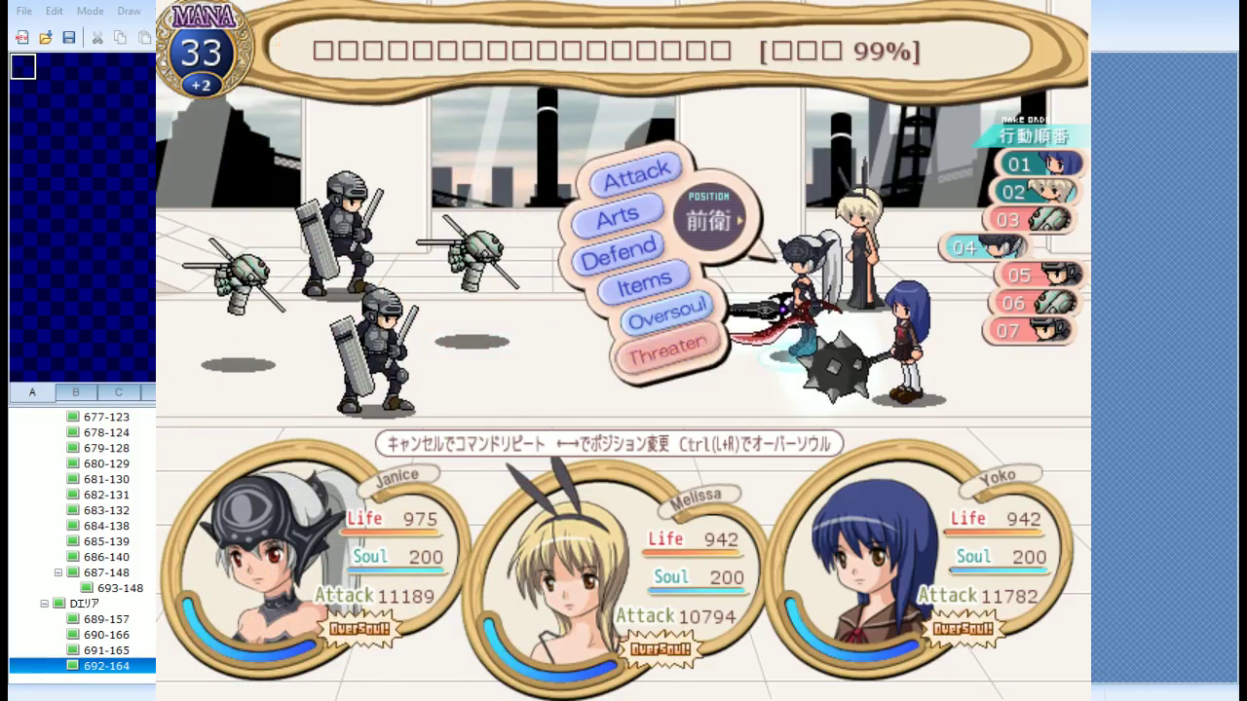
key(Right)
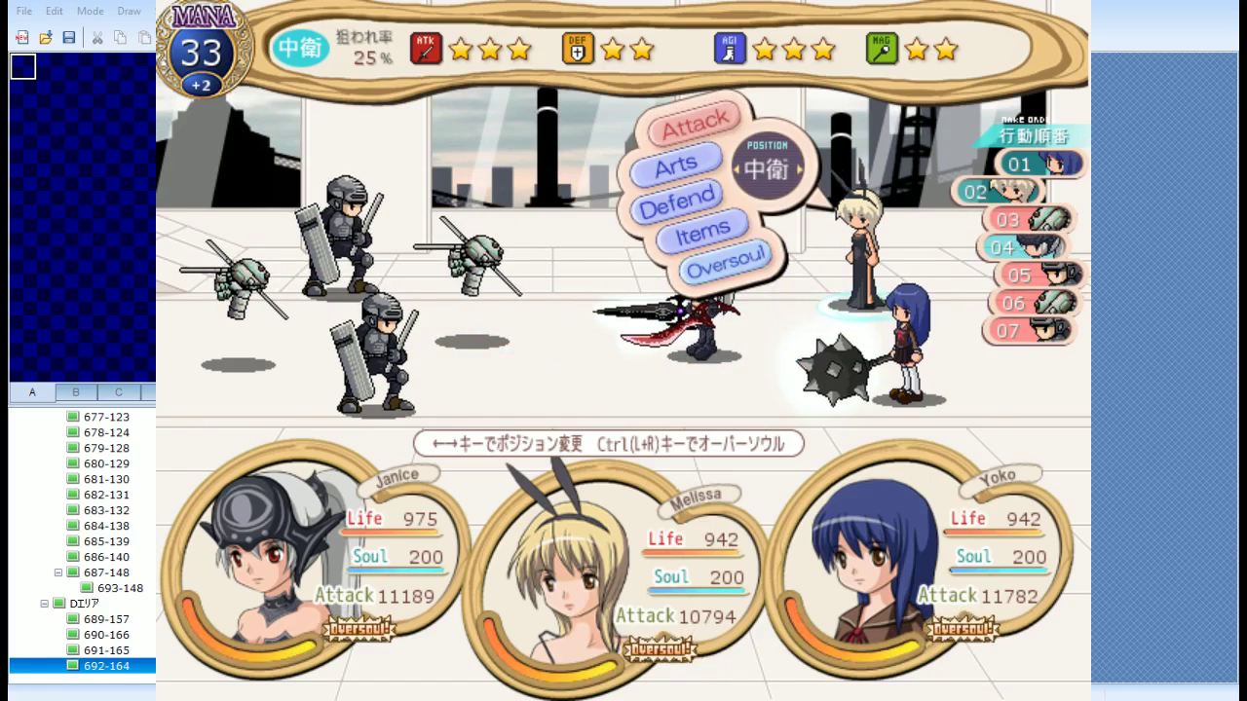
key(Left)
key(Left)
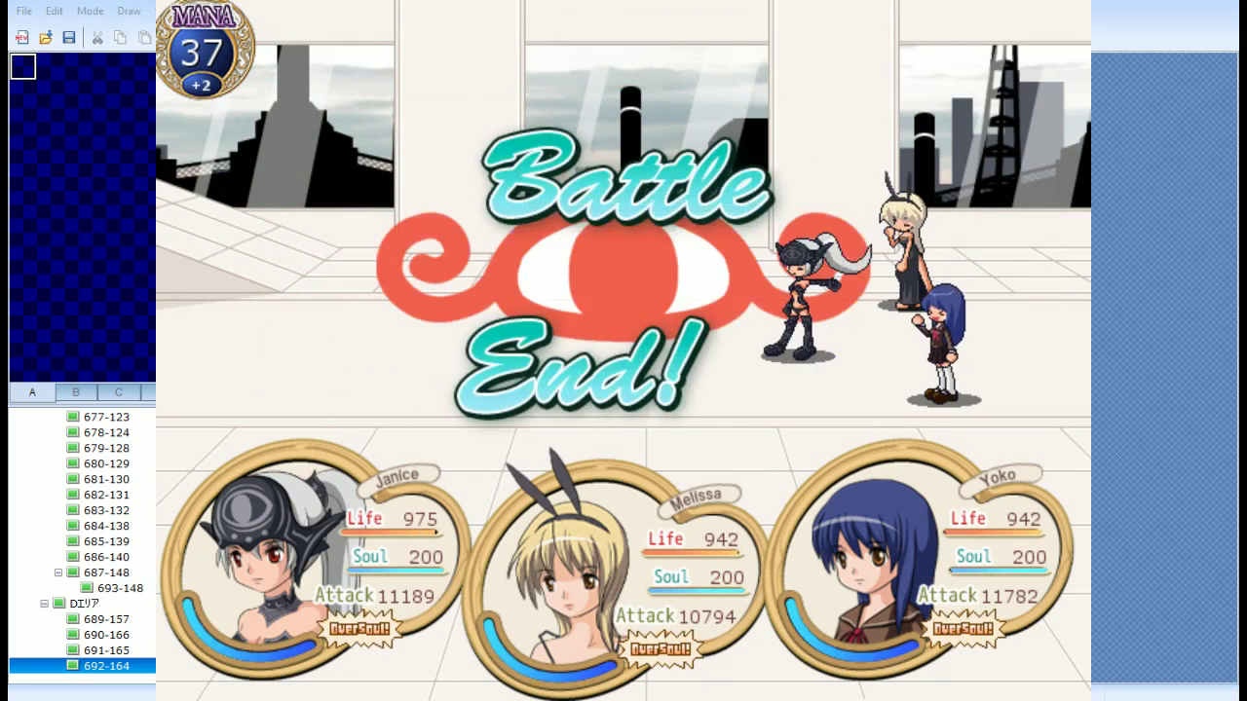
Walk the party to the staircase and go up to the floor above
key(Left)
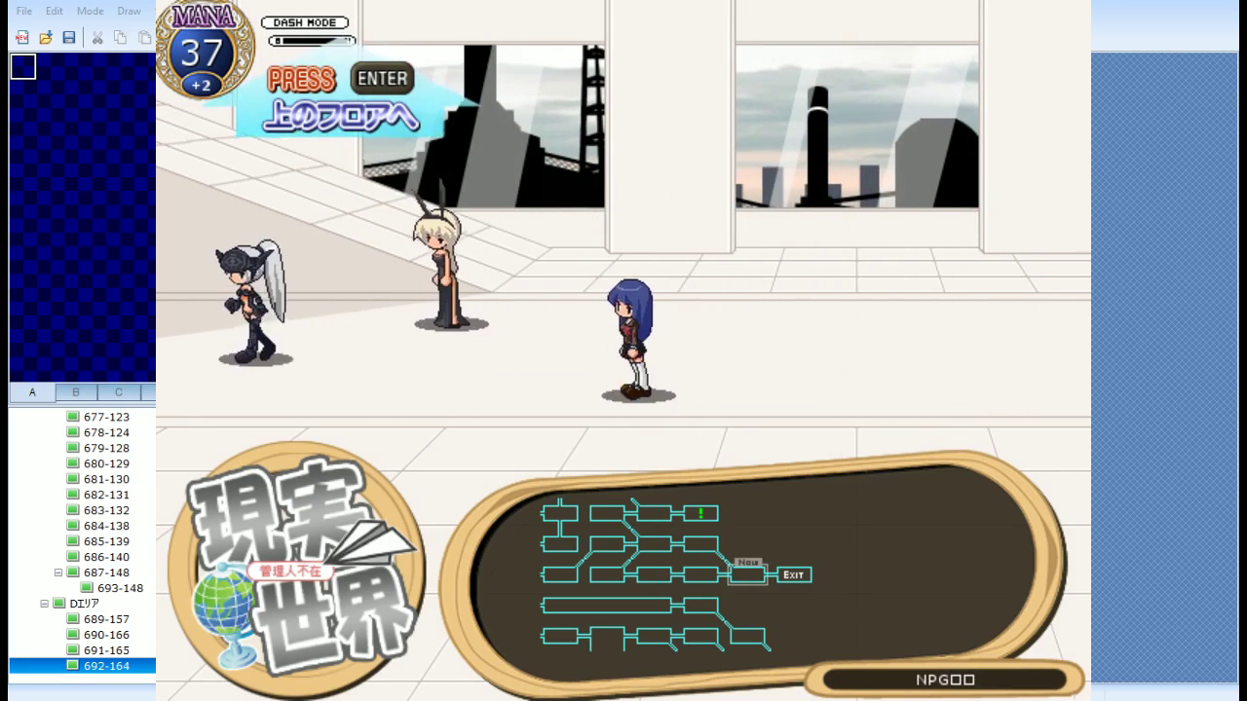
key(Return)
key(Left)
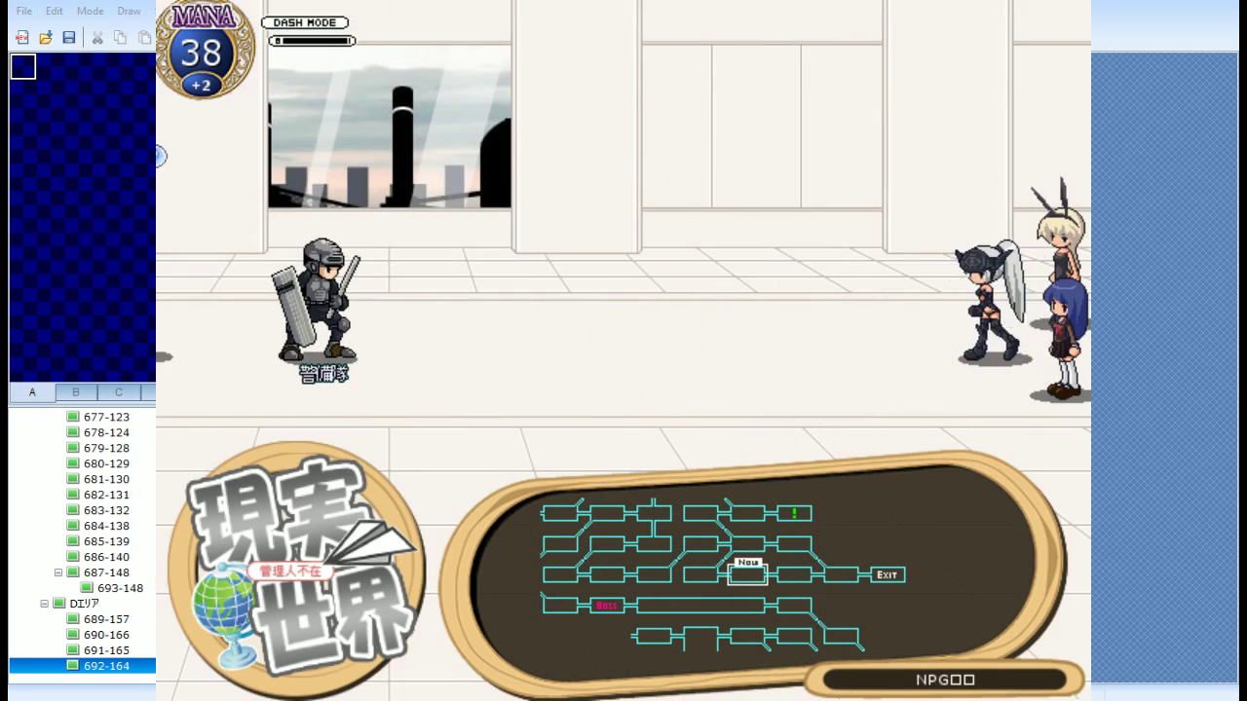
Run past the patrolling guards and beacons through the upper corridors, collecting crystals, and fight the battle in the red-lit corridor
key(Left)
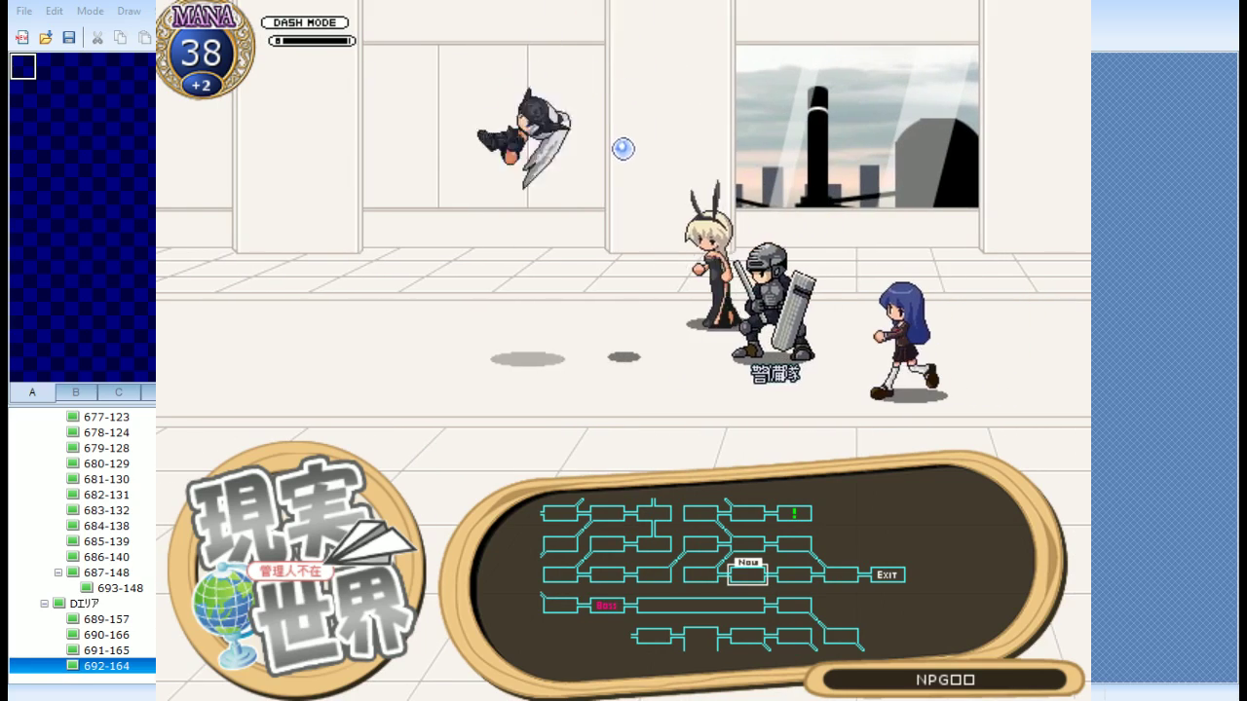
key(Left)
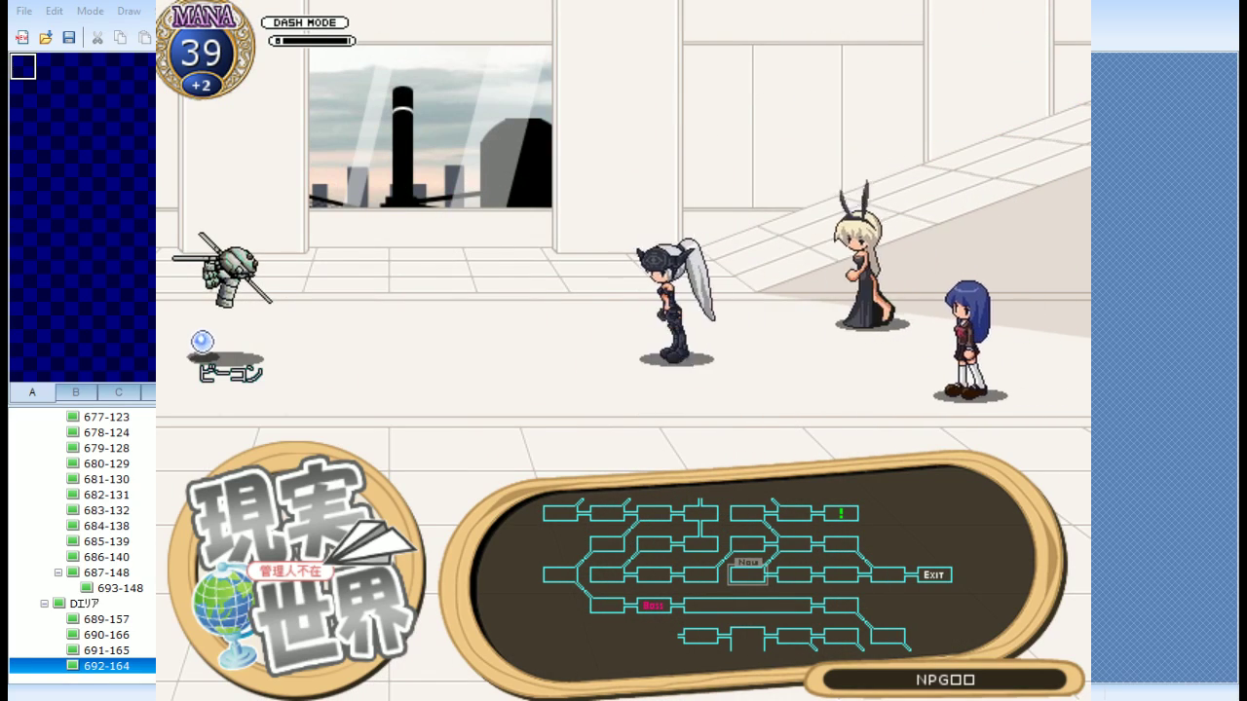
key(Left)
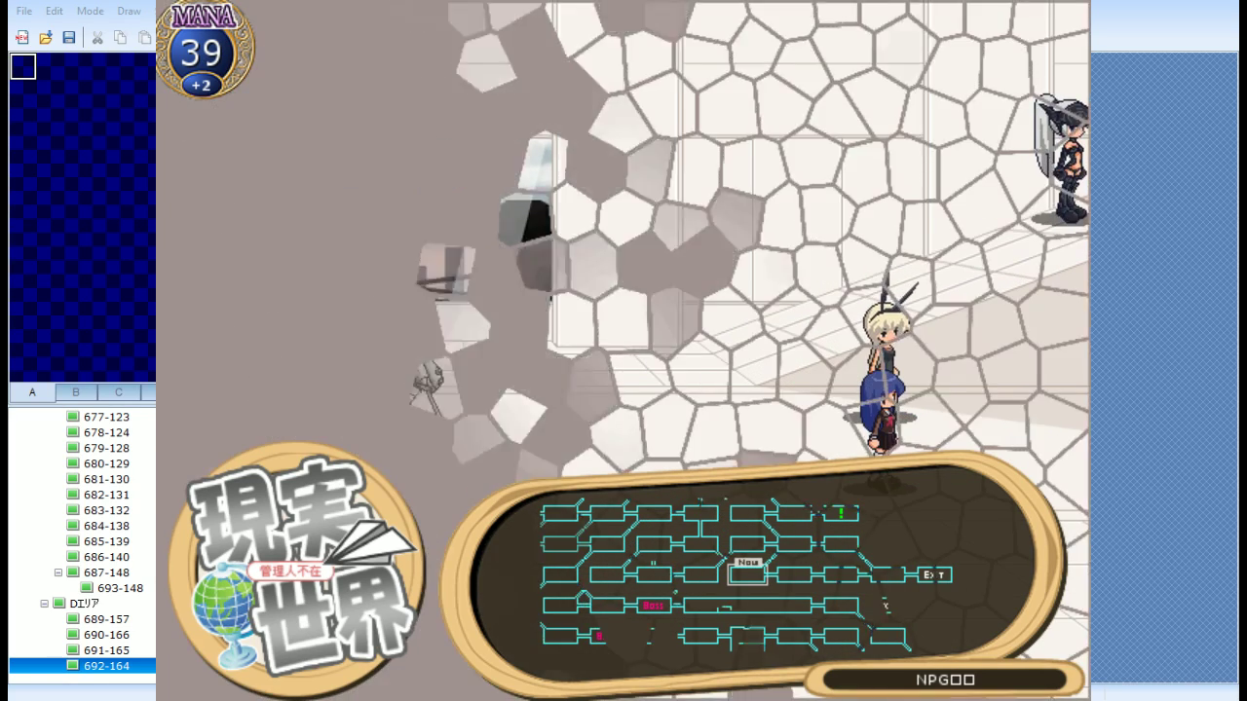
key(Left)
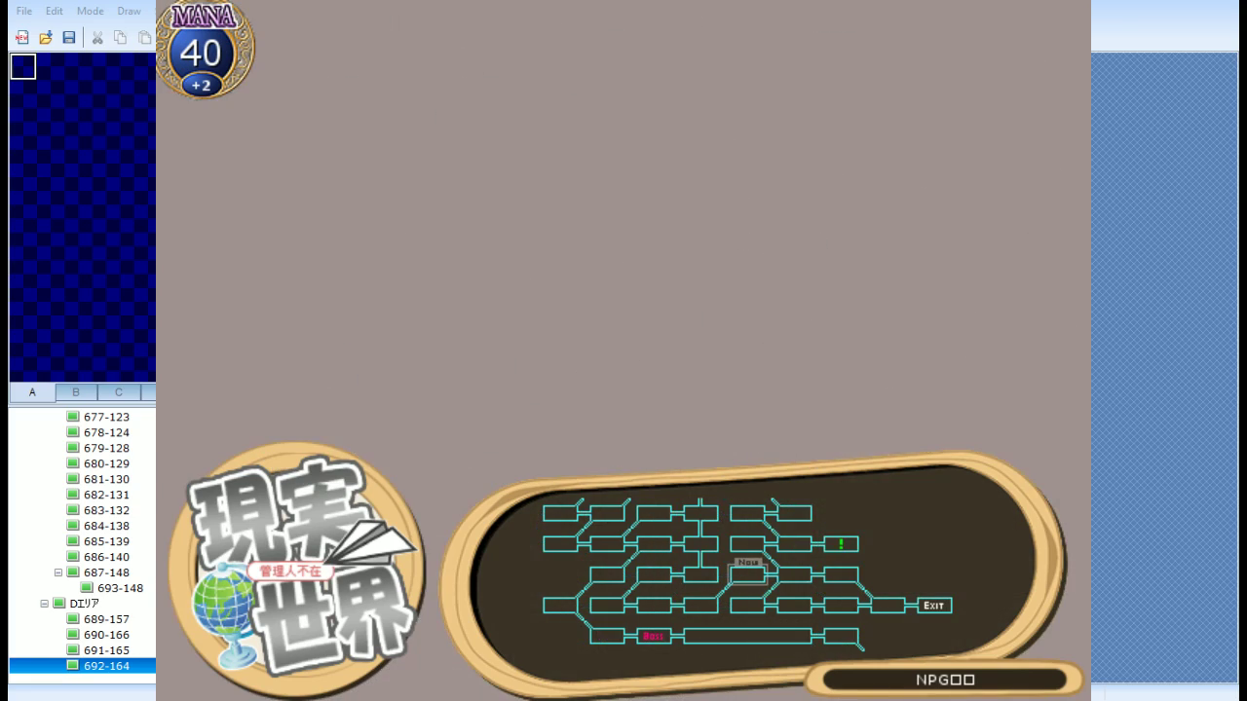
key(Left)
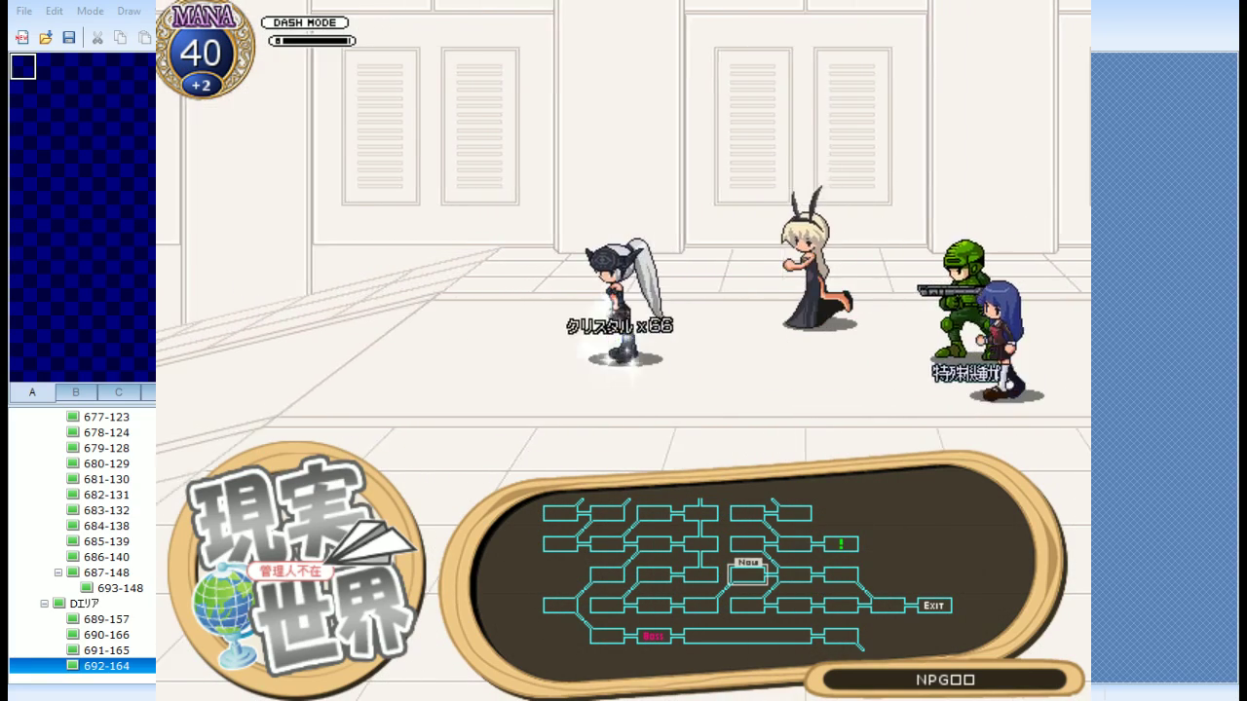
key(Left)
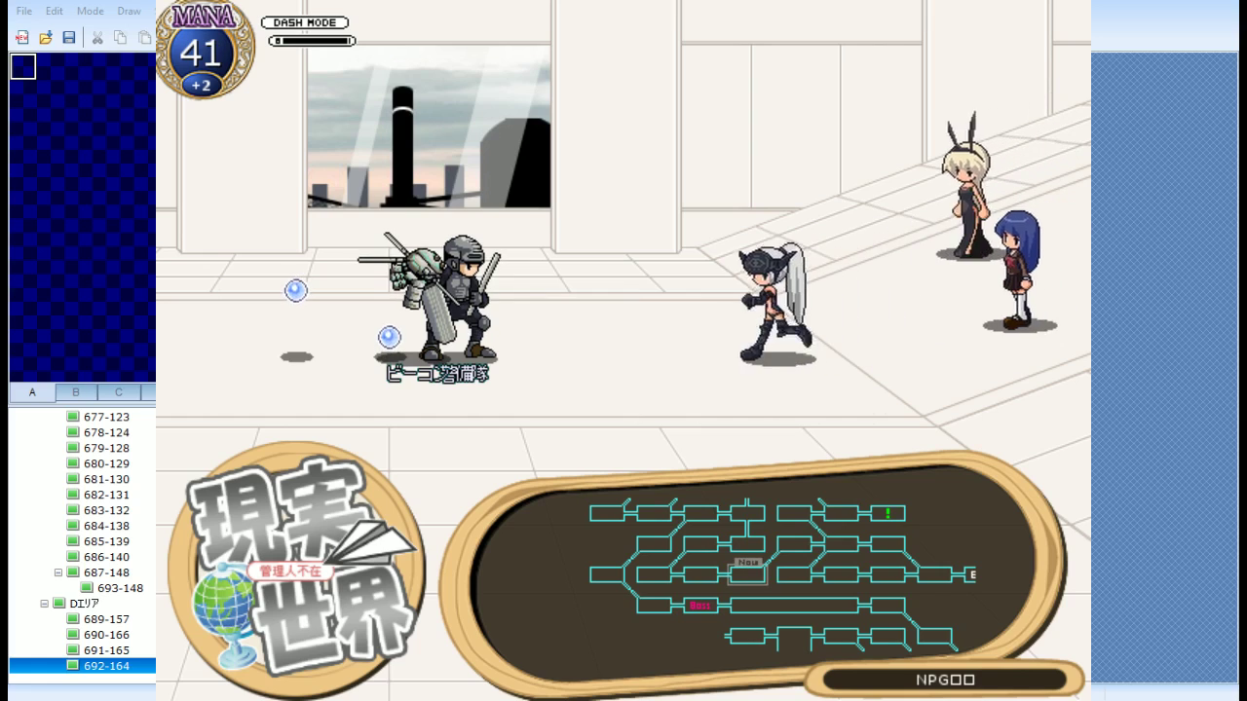
key(Left)
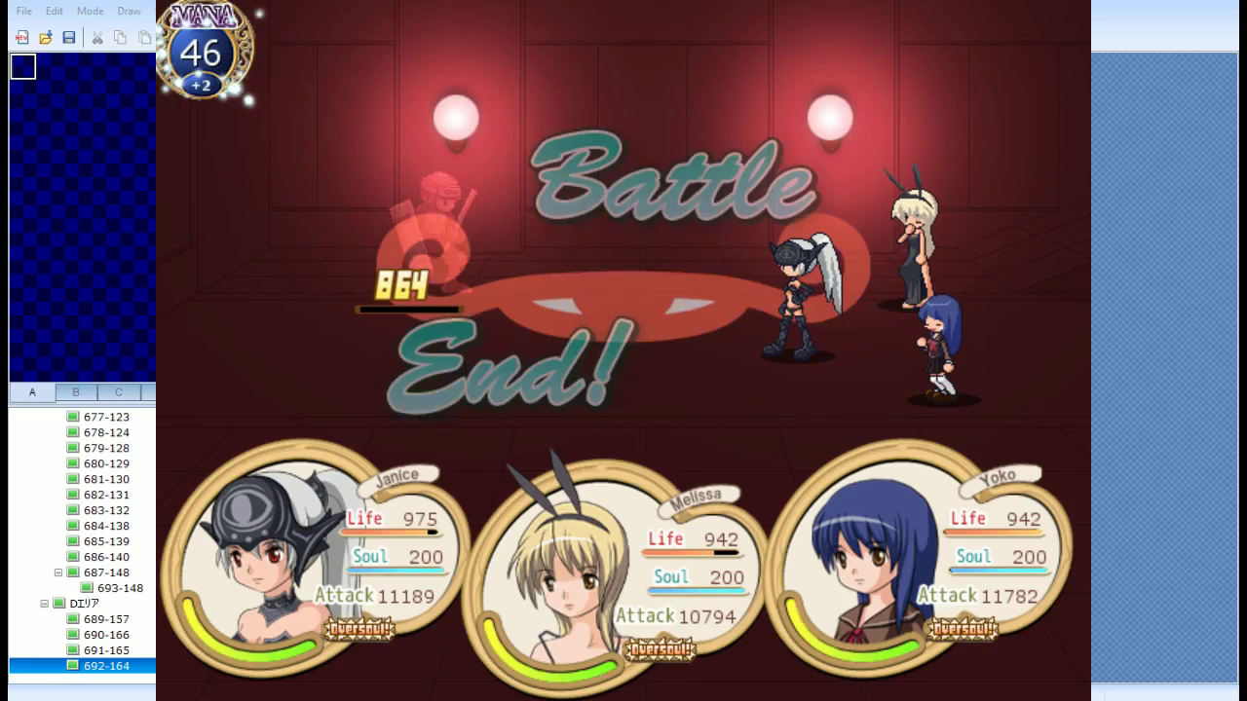
Close the finished battle, lead the party to the elevator room and take the elevator to another floor
key(Return)
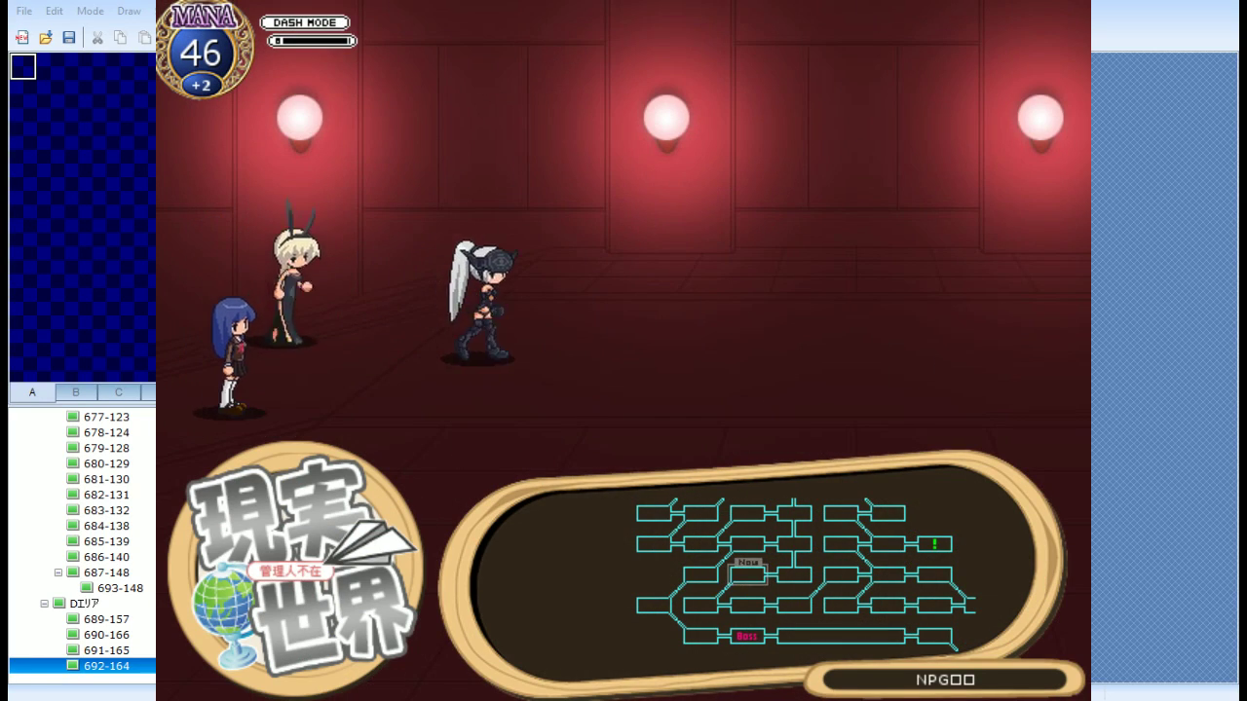
key(Right)
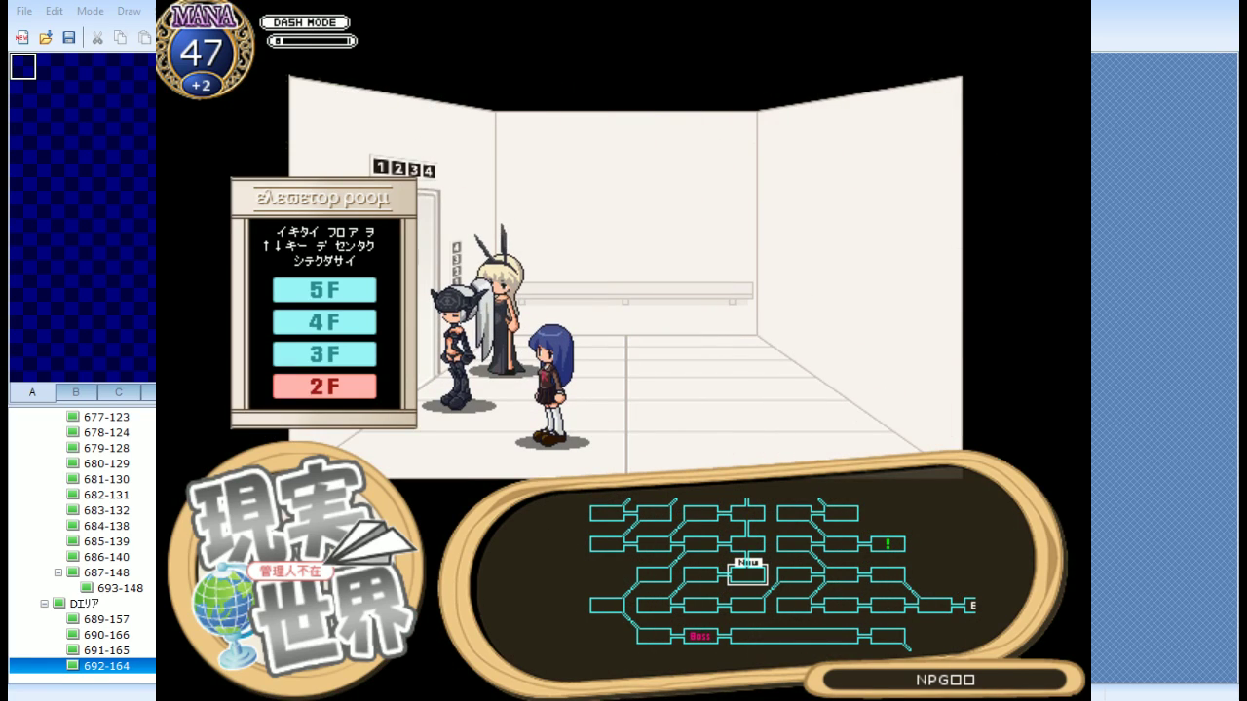
key(Escape)
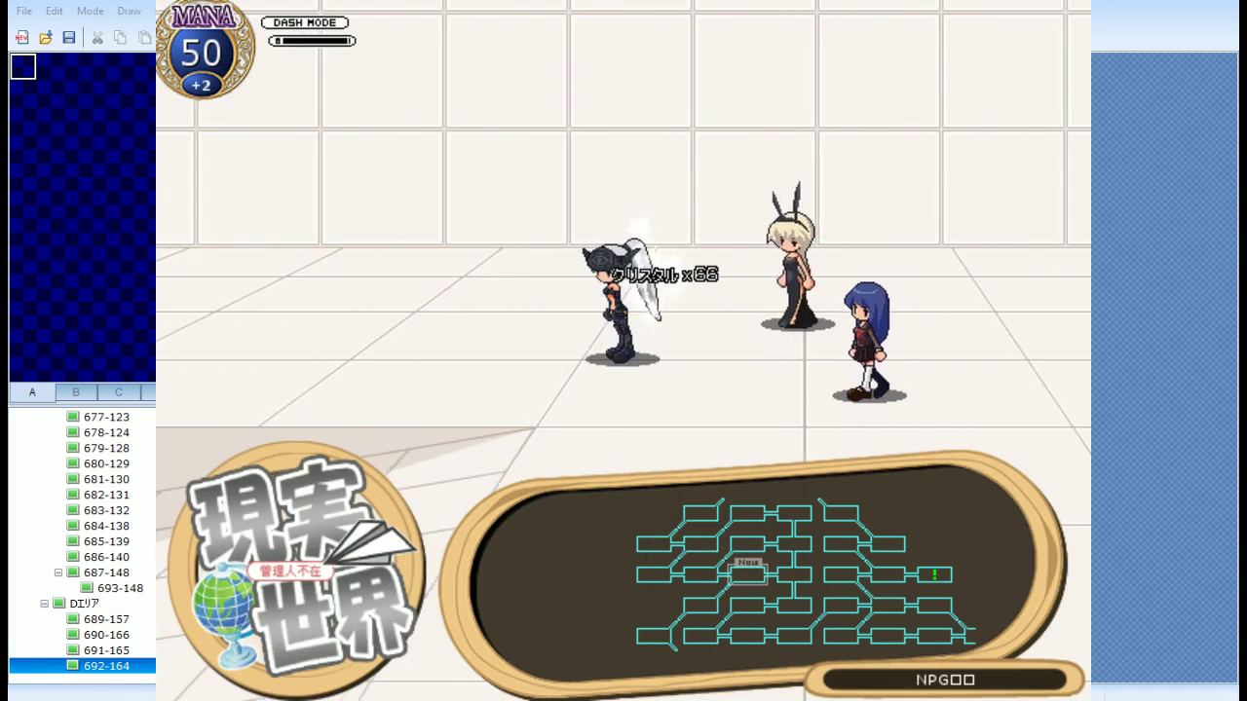
Run through the white corridors past the soldiers and descend to the floor holding the Boss room
key(Left)
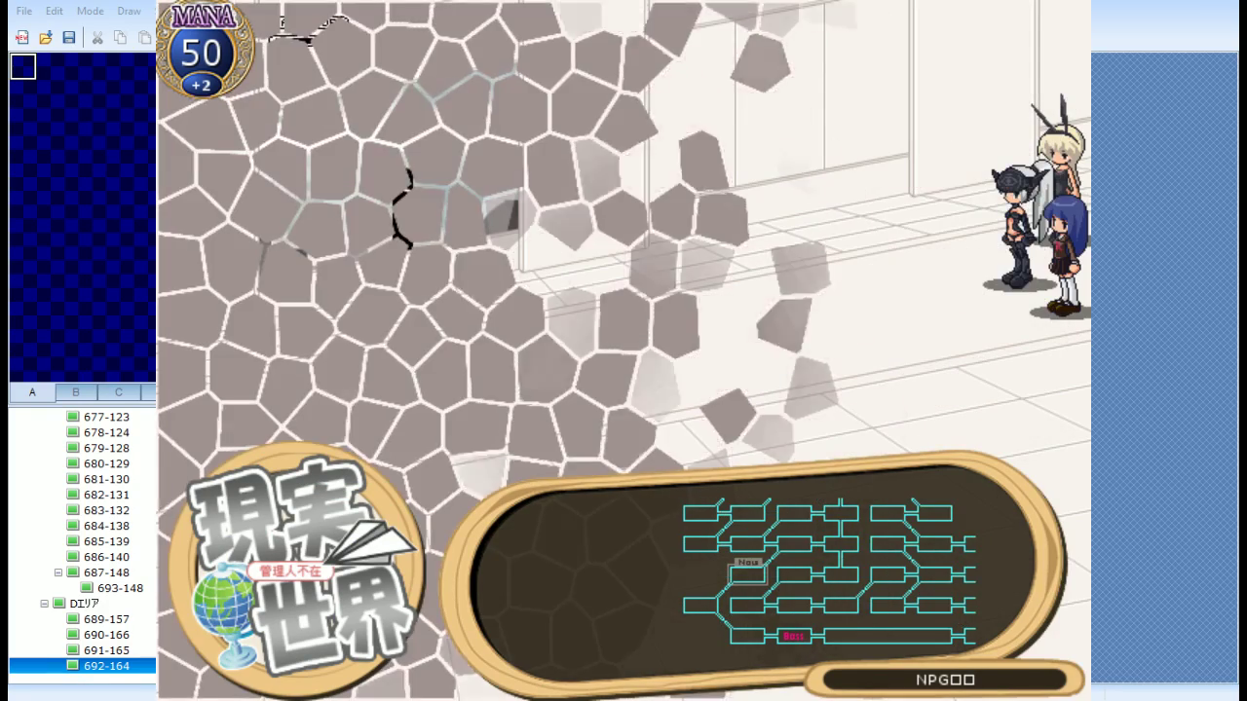
key(Left)
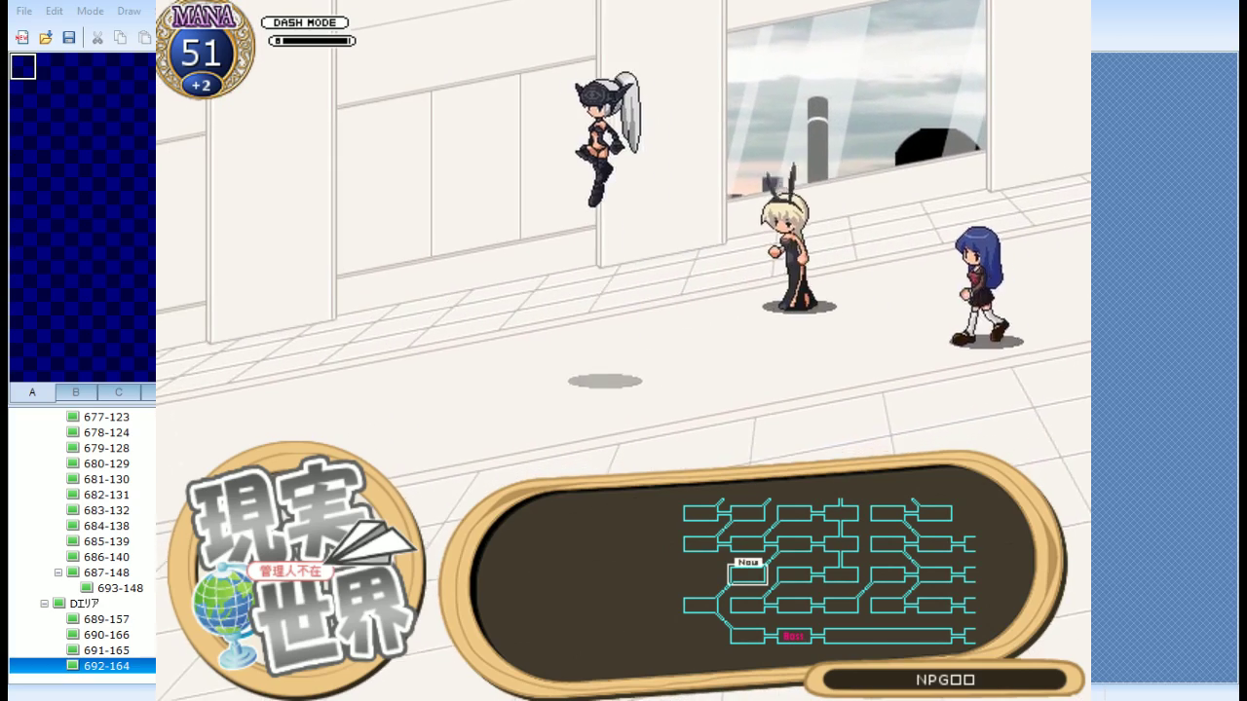
key(Left)
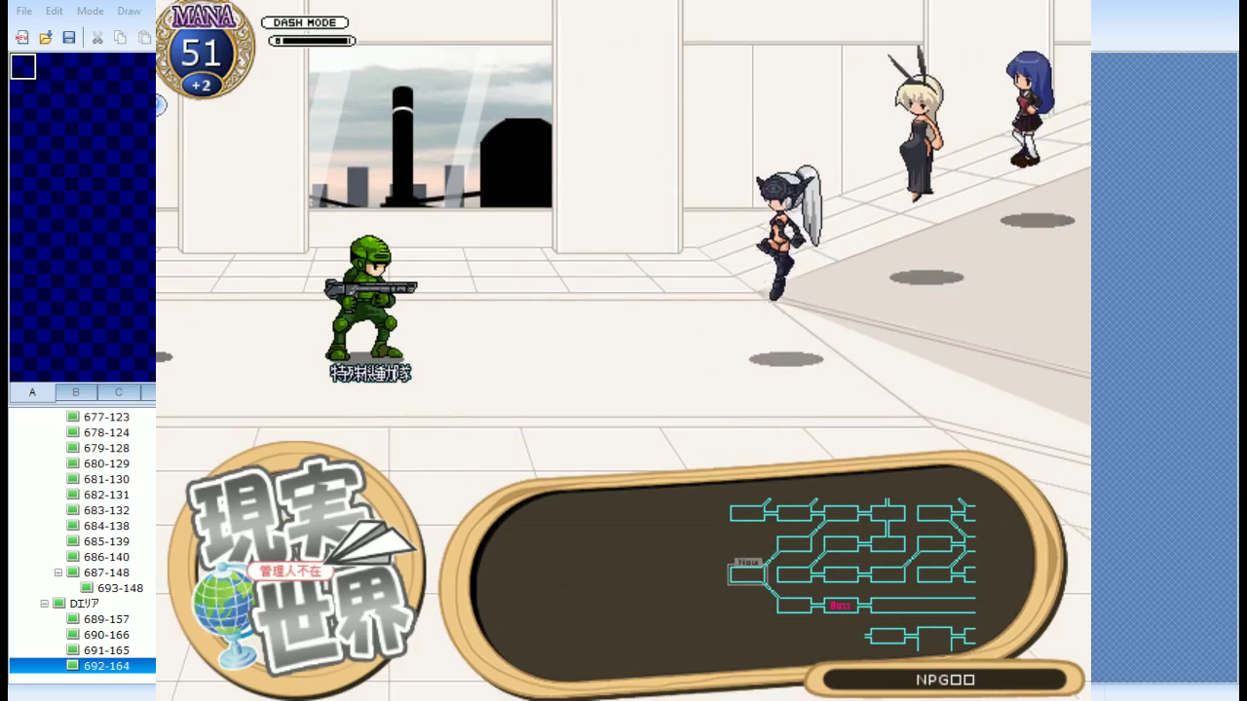
key(Return)
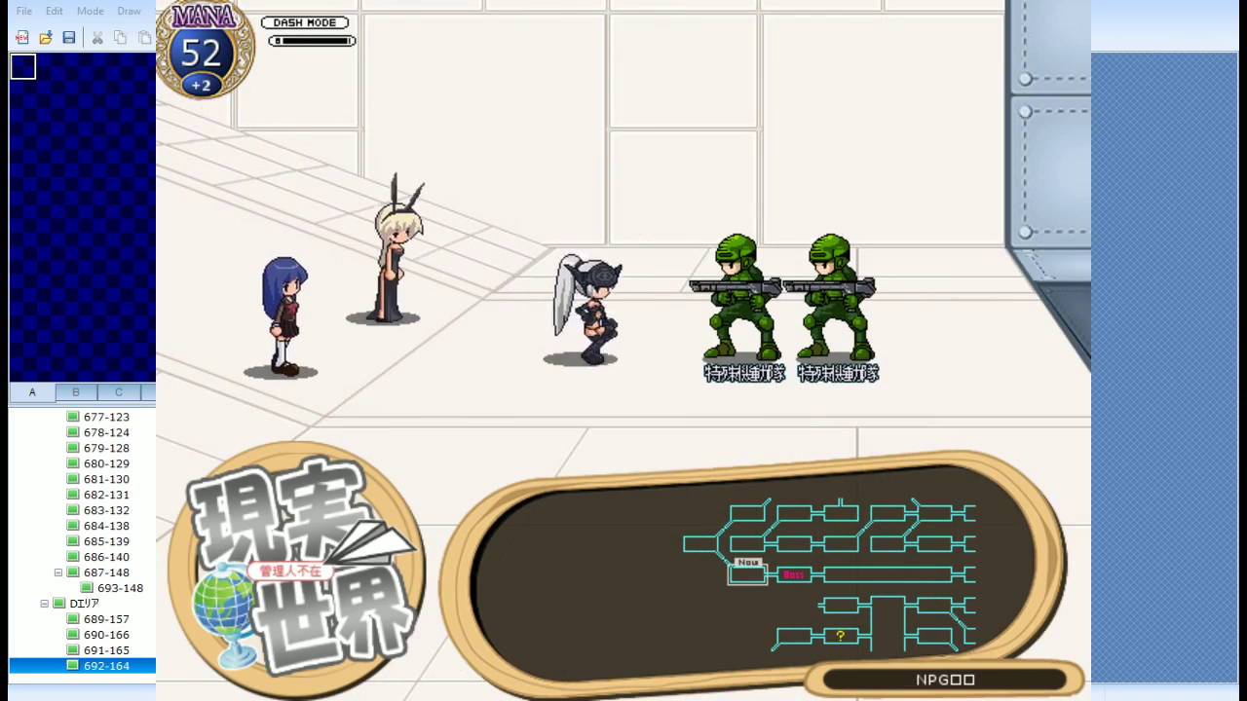
Lead the party past the two soldiers, through the metal Boss room and along the brain-tank corridor
key(Right)
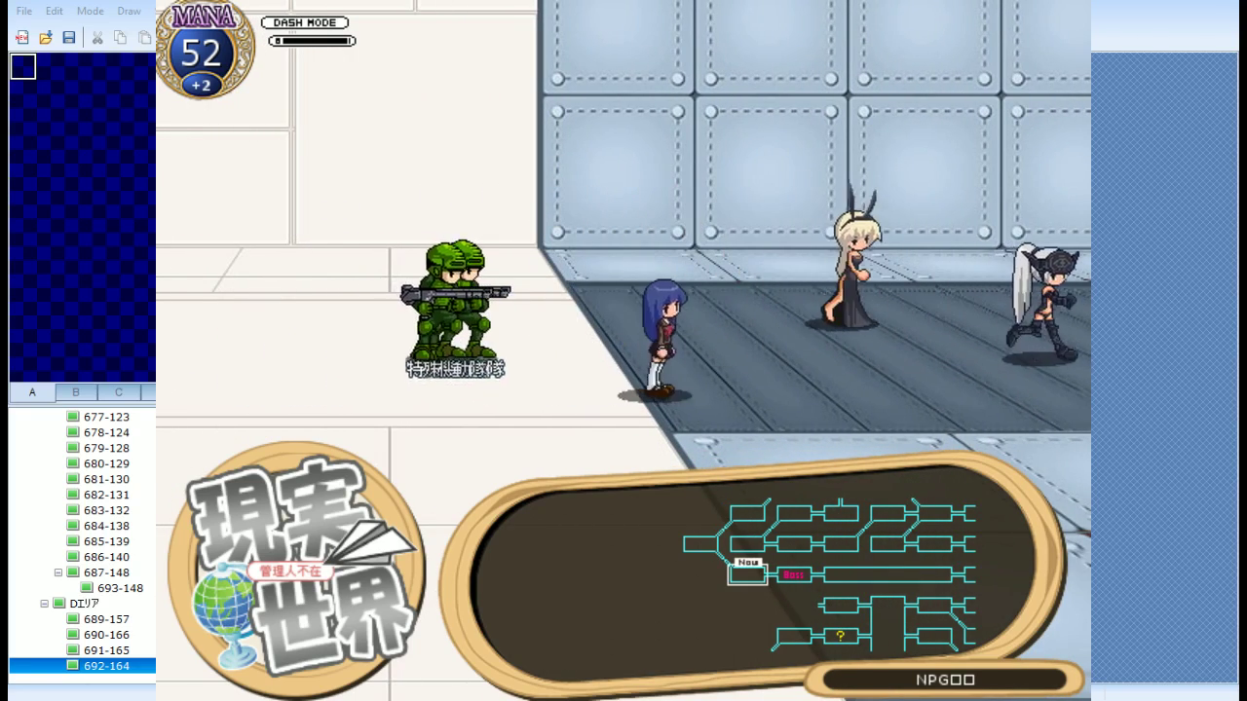
key(Right)
key(Right)
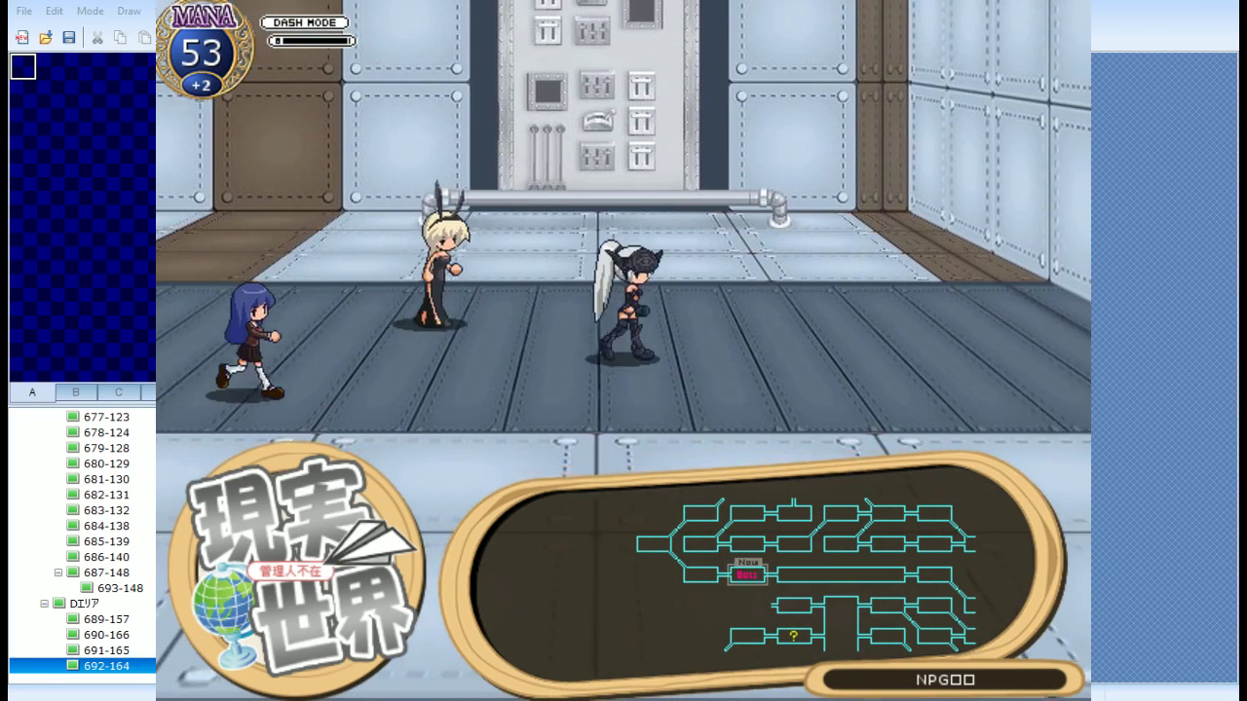
key(Right)
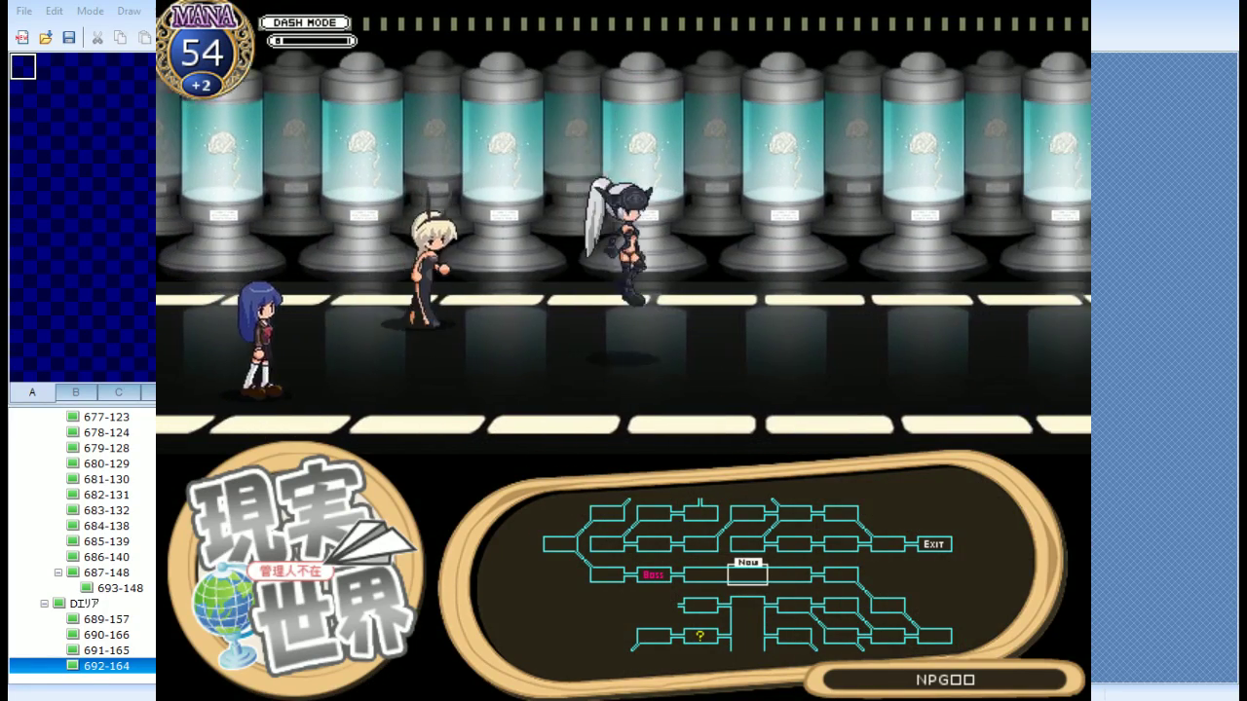
key(Right)
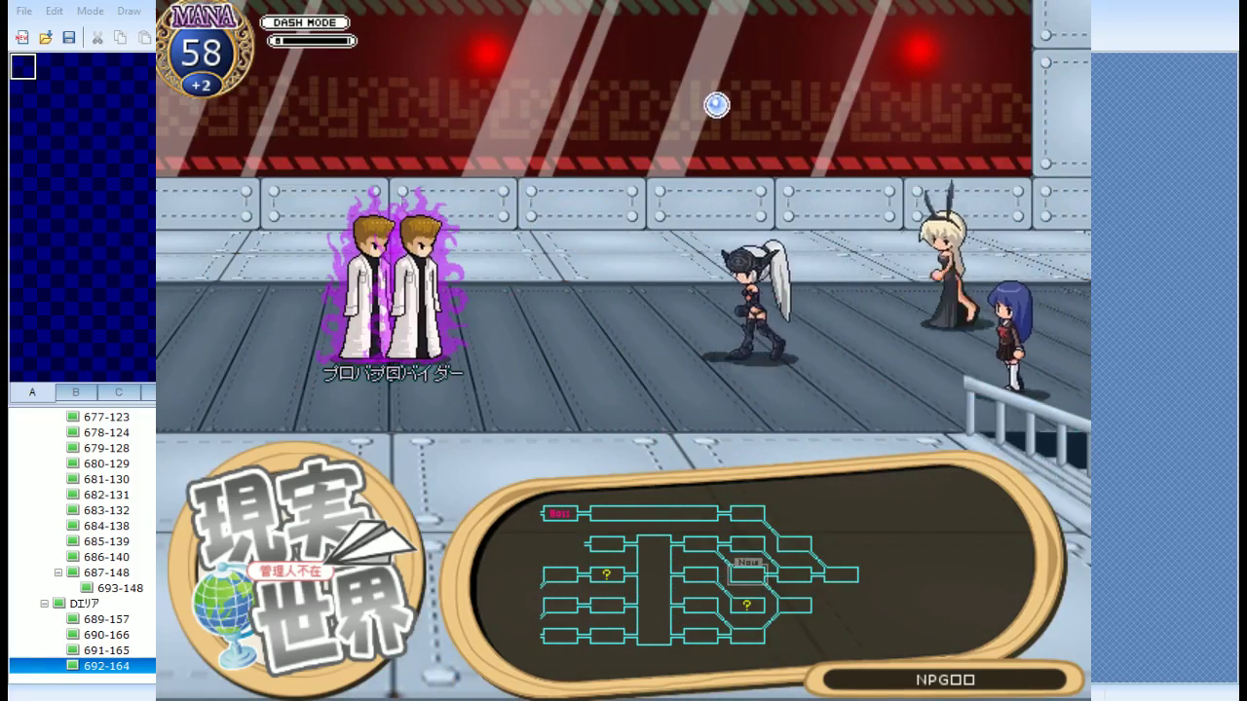
Run the party past the researchers and through the dark corridors to the control room marked Apes
key(Left)
key(Up)
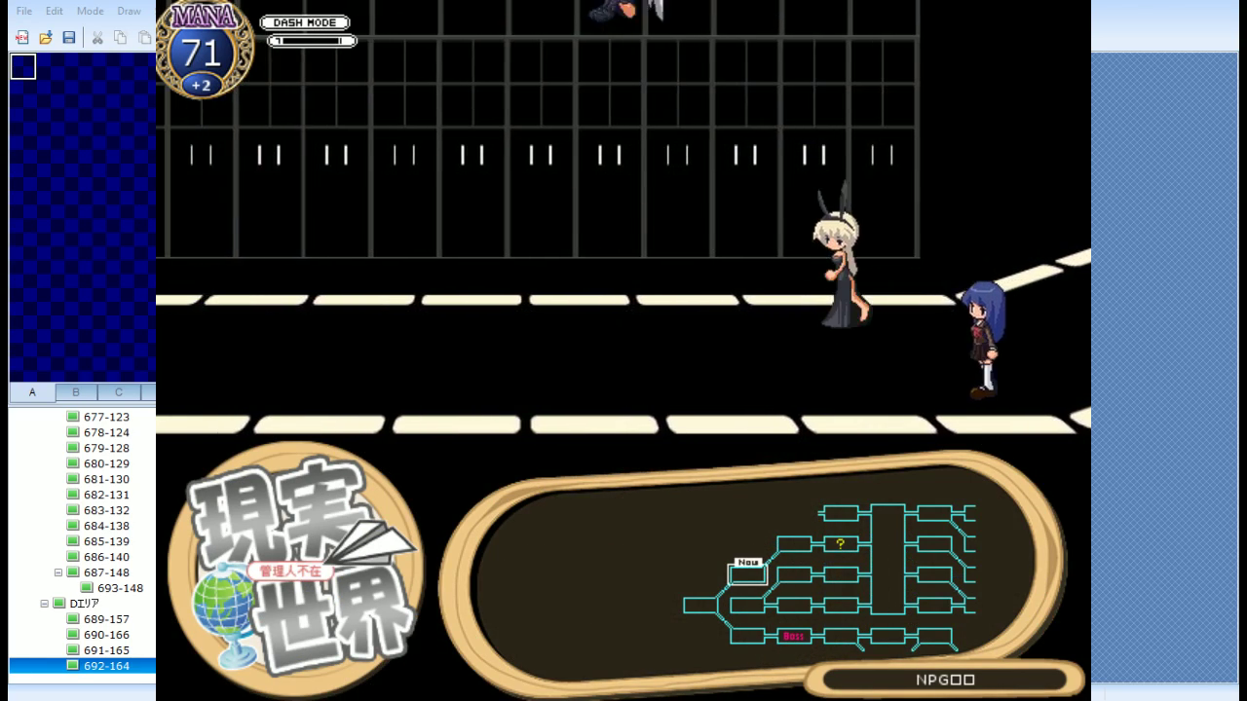
key(Left)
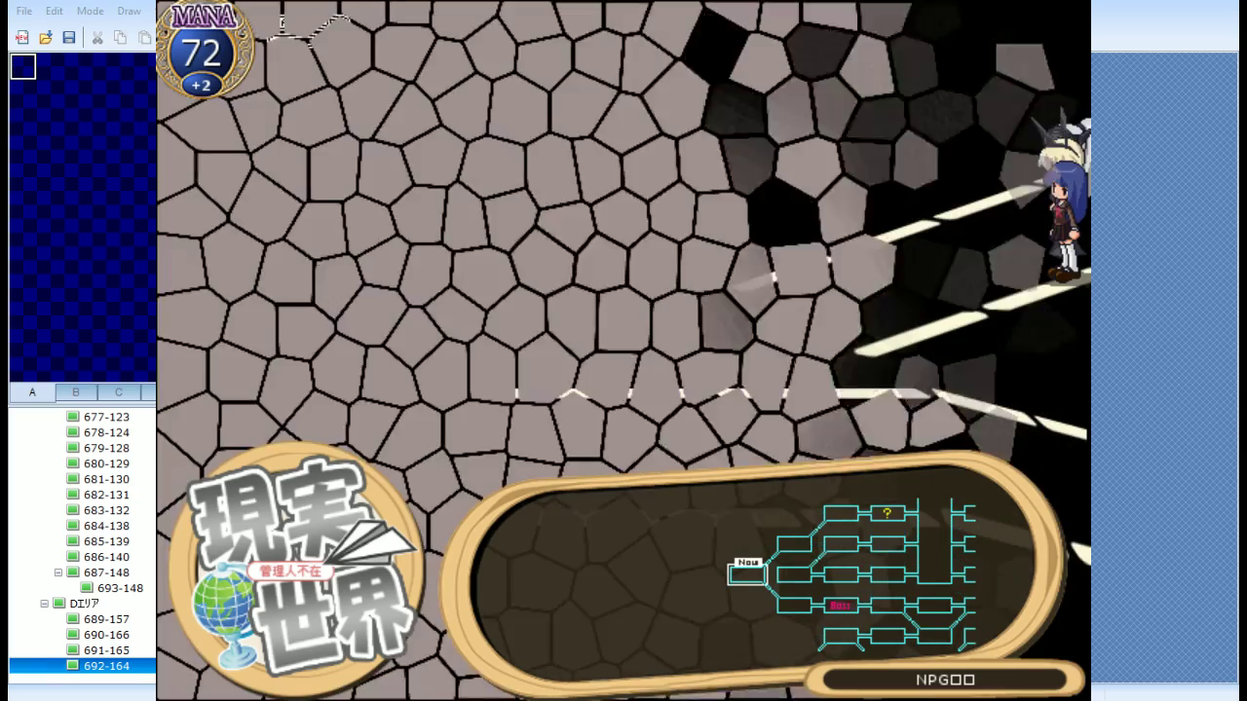
key(Left)
key(Right)
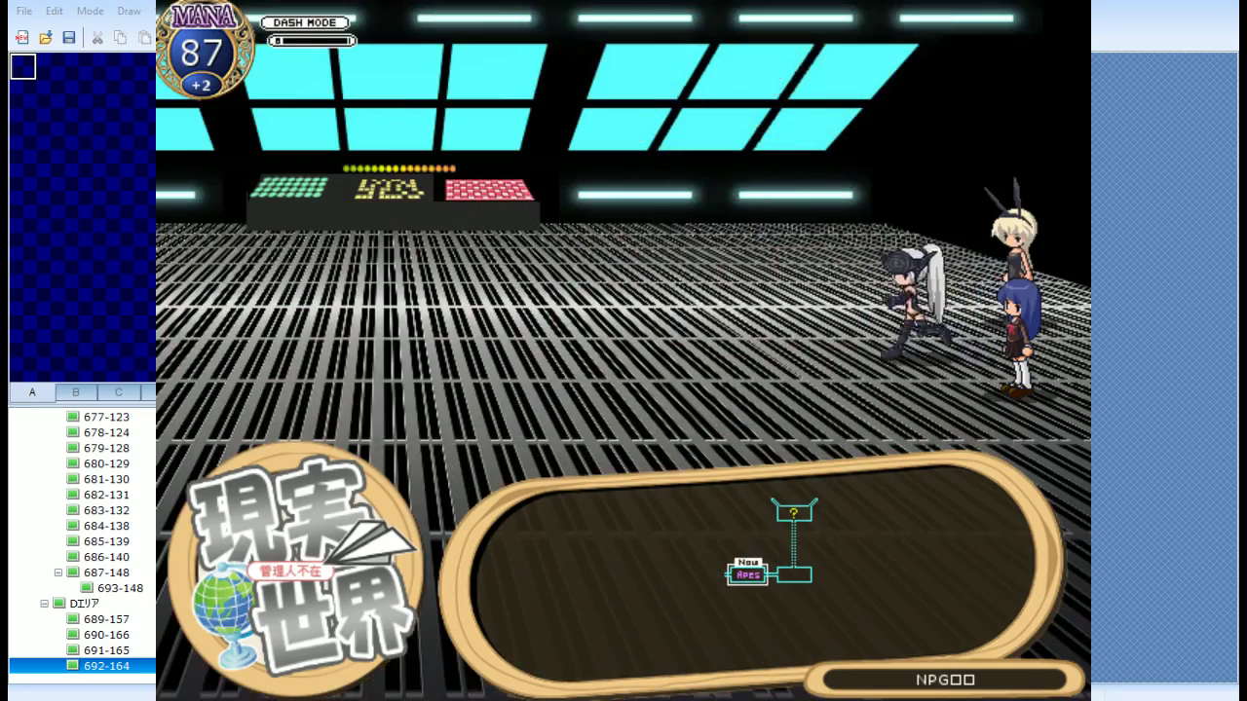
Look through the stock gems available for Janice's Master Gem Lv5 slot
key(Escape)
key(Down)
key(Return)
key(Down)
key(Return)
key(Escape)
key(Up)
key(Return)
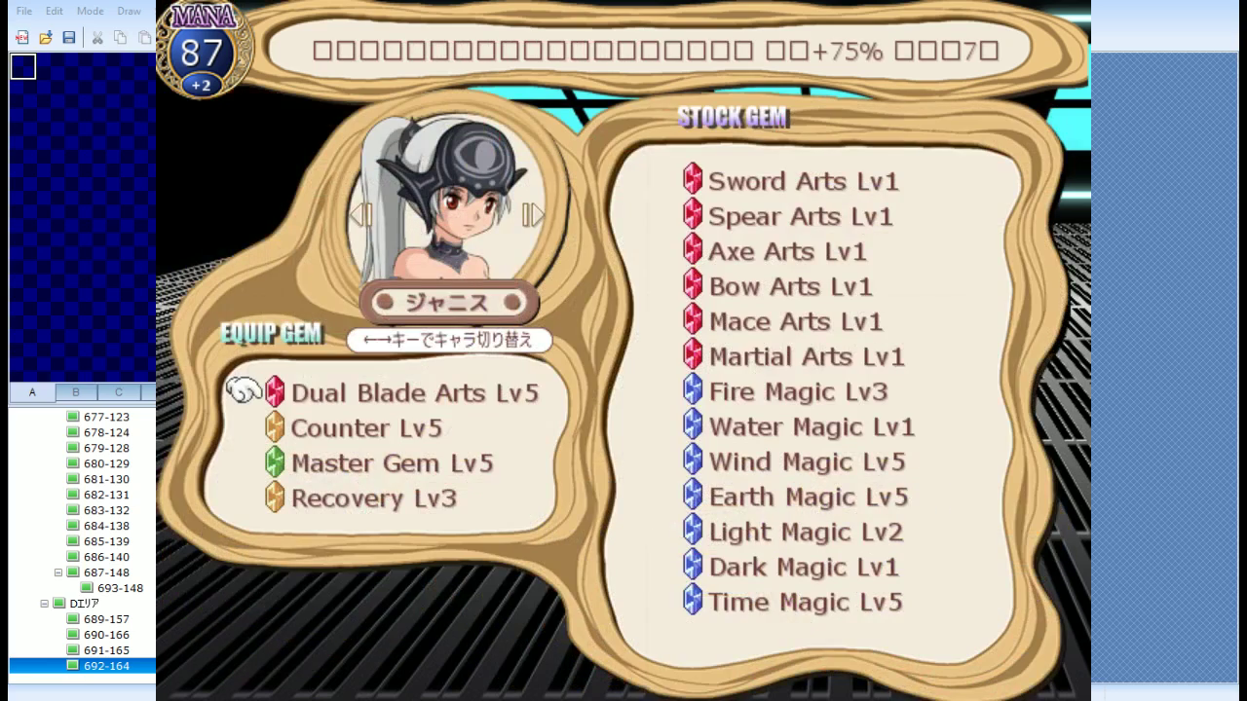
key(Down)
key(Down)
key(Return)
key(Right)
key(Down)
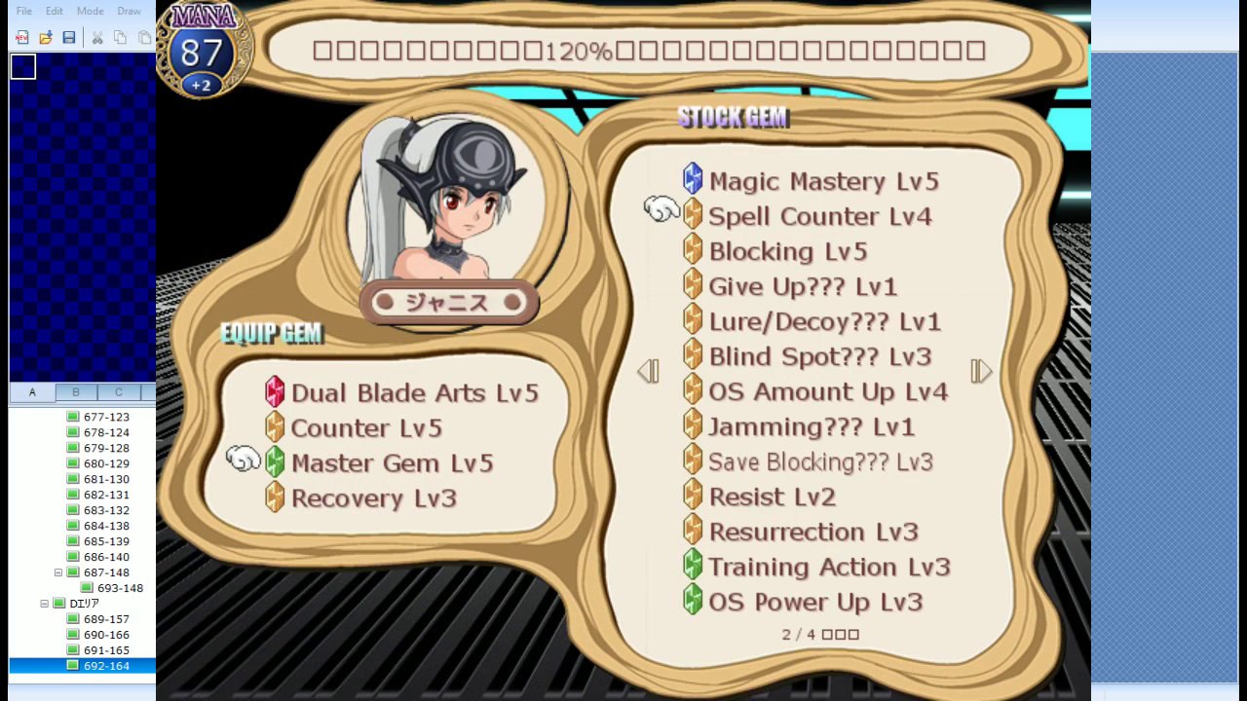
key(Right)
key(Down)
key(Right)
key(Left)
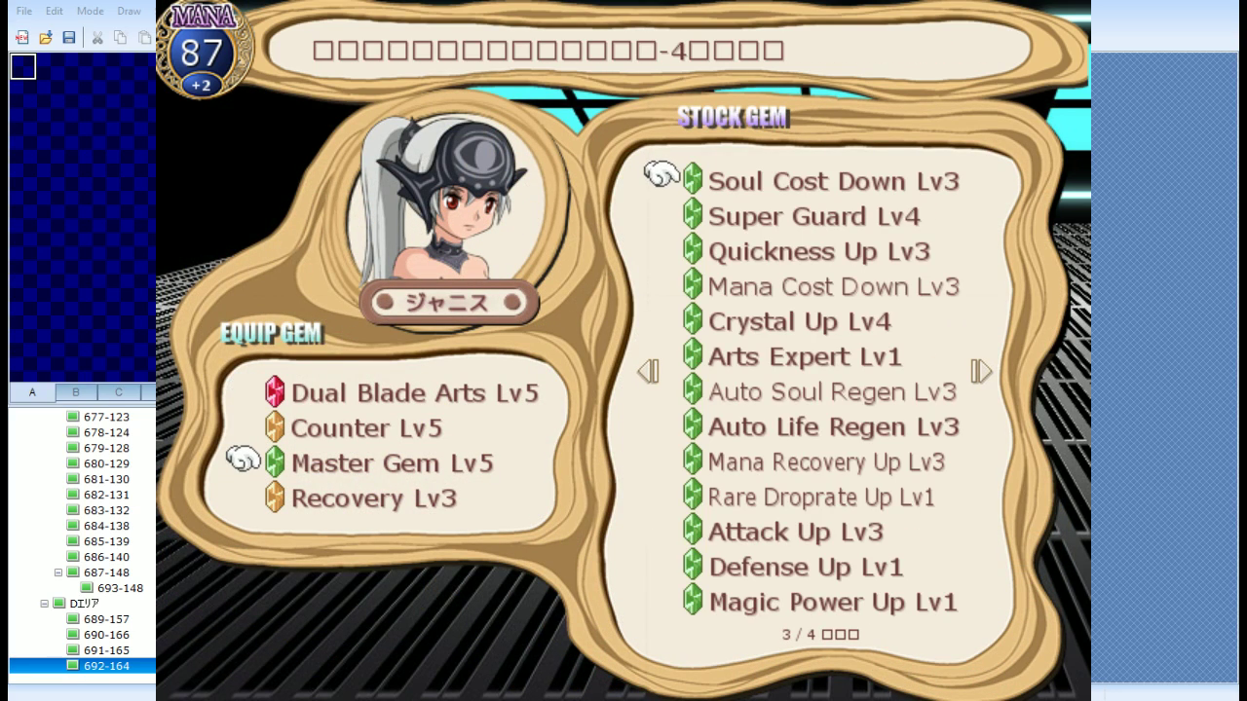
Choose a gem from the second stock page for Janice's third slot and leave the gem equipment screen
key(Left)
key(Down)
key(Down)
key(Down)
key(Down)
key(Down)
key(Down)
key(Down)
key(Down)
key(Down)
key(Down)
key(Return)
key(Escape)
key(Up)
key(Up)
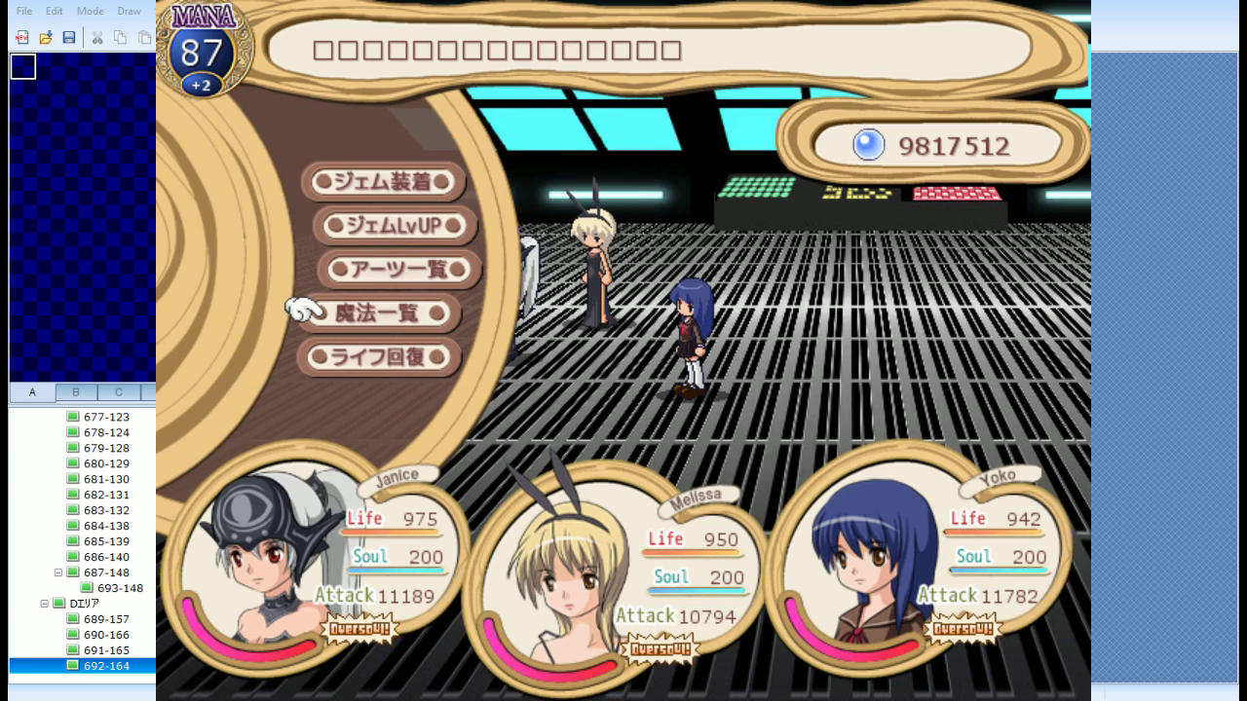
Save the game over file 53 and return to the control room
key(Escape)
key(Up)
key(Up)
key(Return)
key(Down)
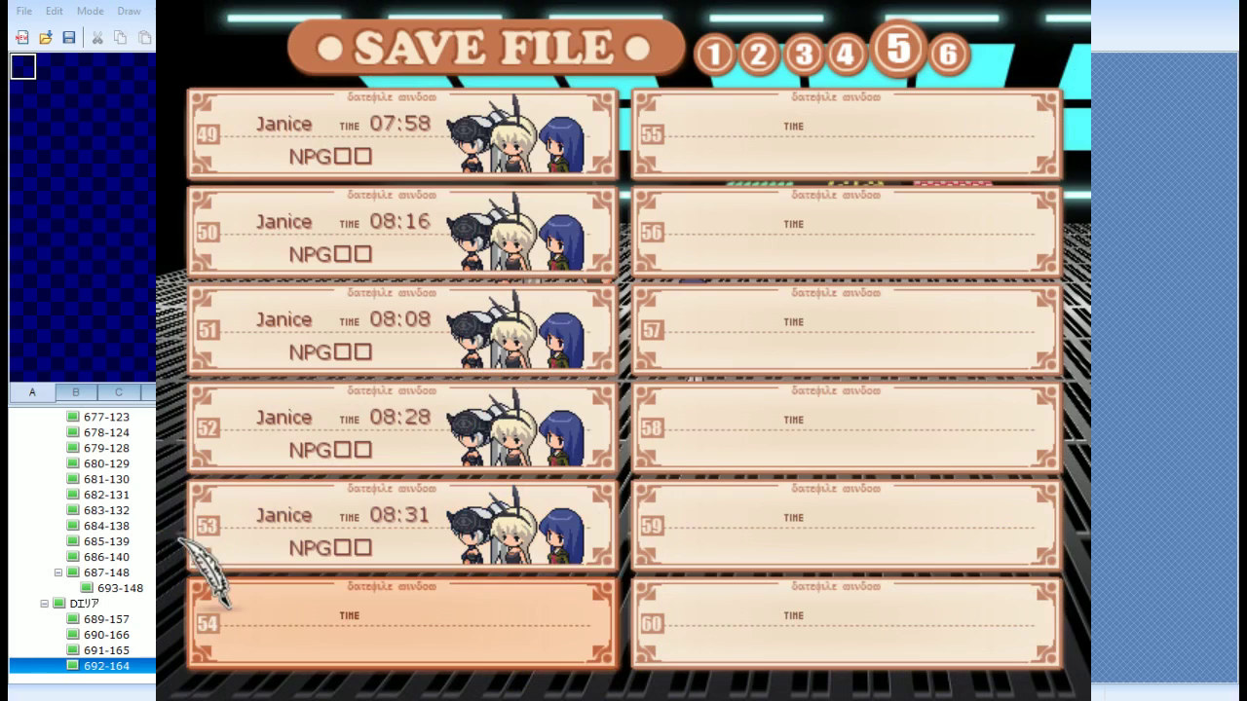
key(Up)
key(Return)
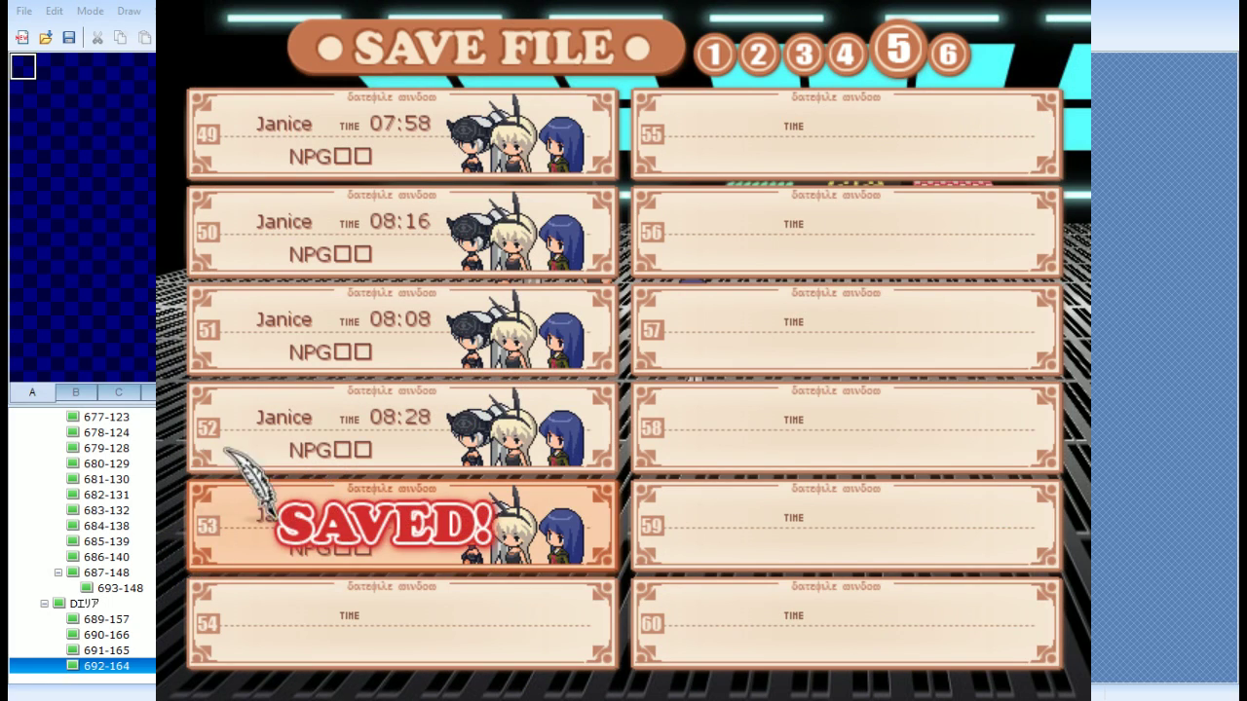
key(Escape)
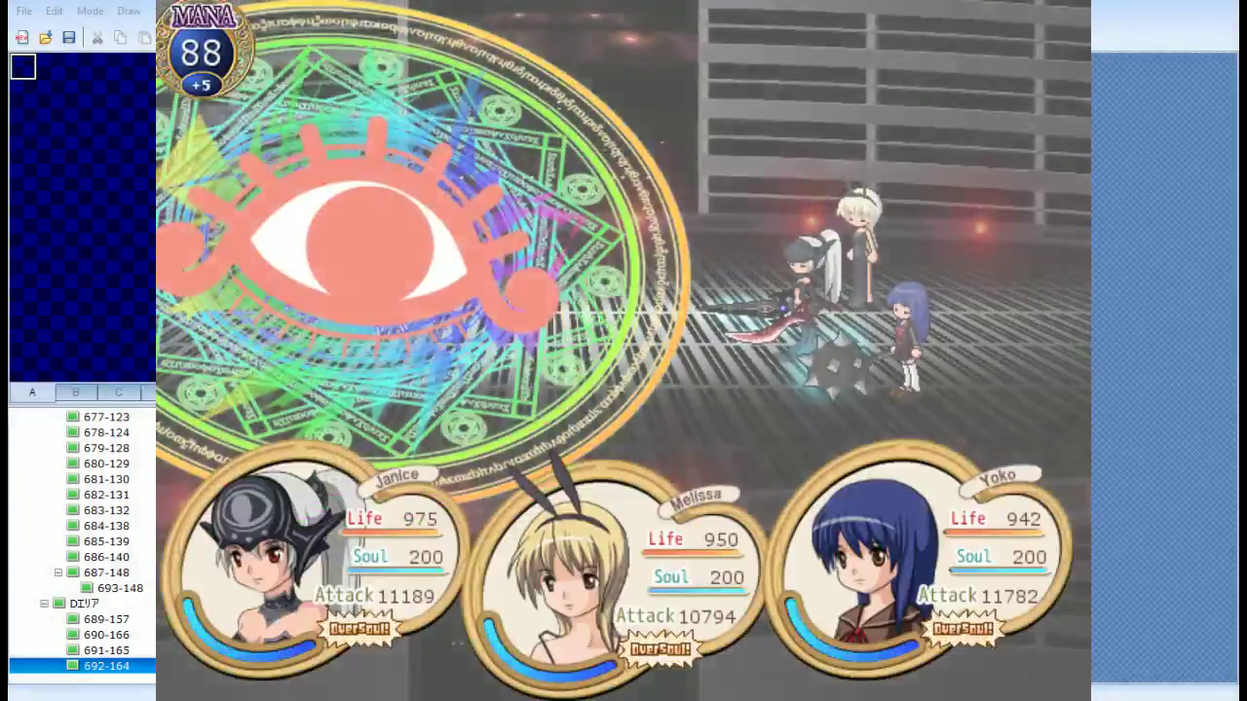
Activate Janice's Over Soul against the giant eye and bring up her list of arts
key(ctrl)
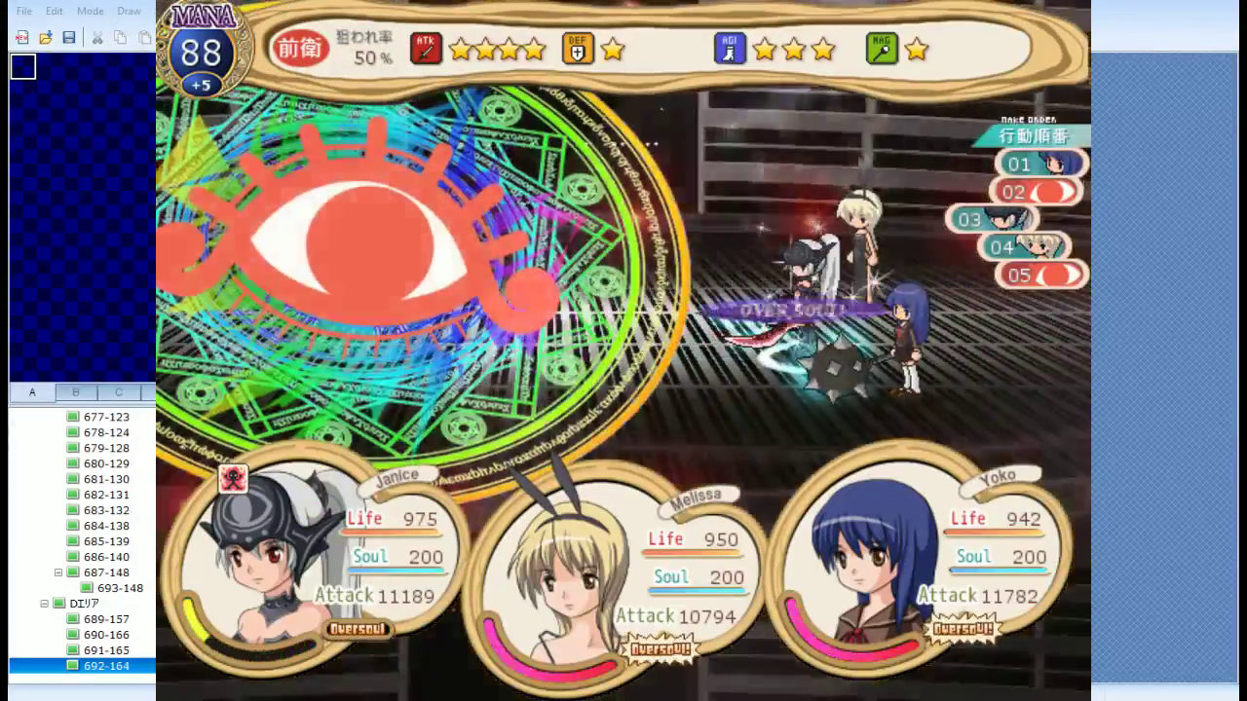
key(Return)
key(Down)
key(Down)
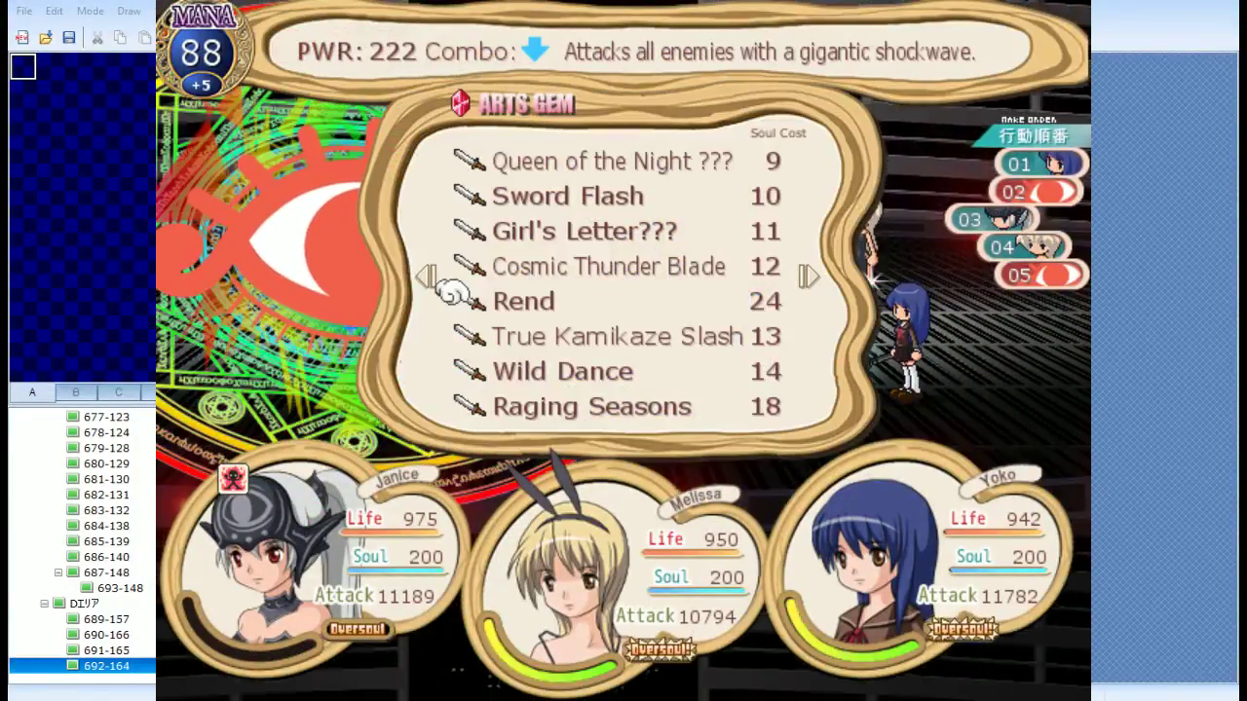
Examine the translated names and descriptions of Janice's arts, including Heat Wave, Sword Dance and Rend
key(Right)
key(Down)
key(Down)
key(Down)
key(Up)
key(Up)
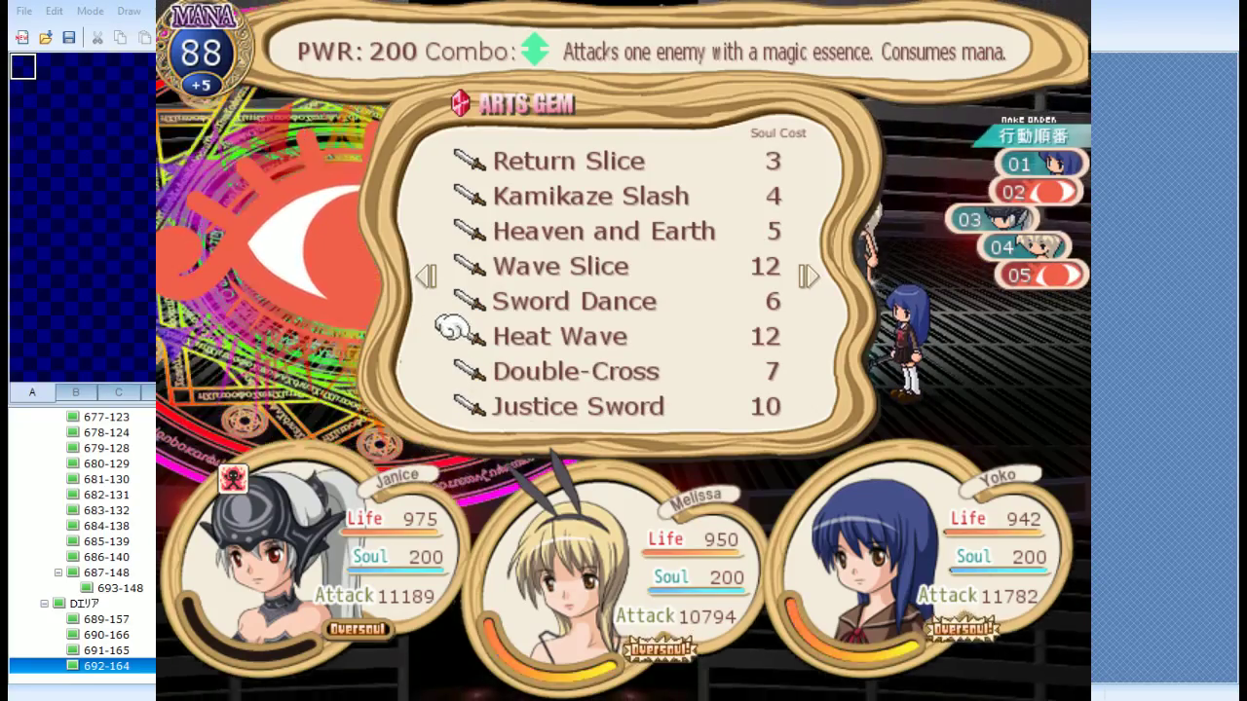
key(Up)
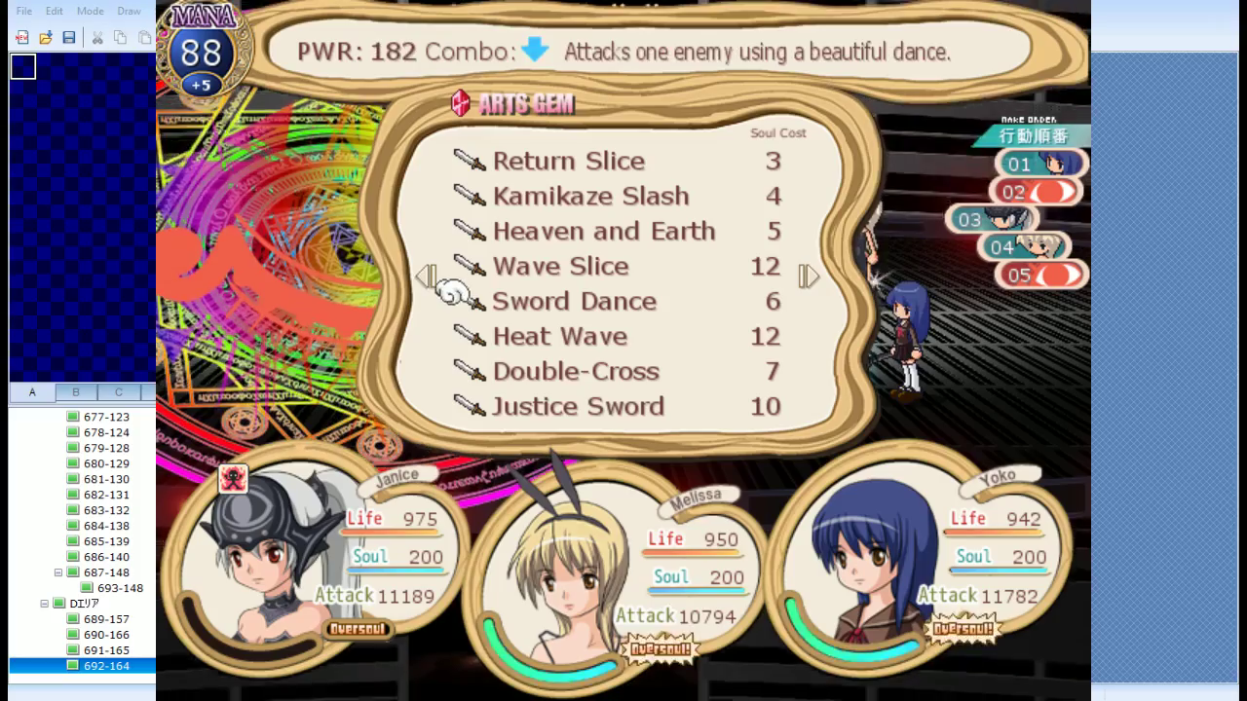
key(Down)
key(Right)
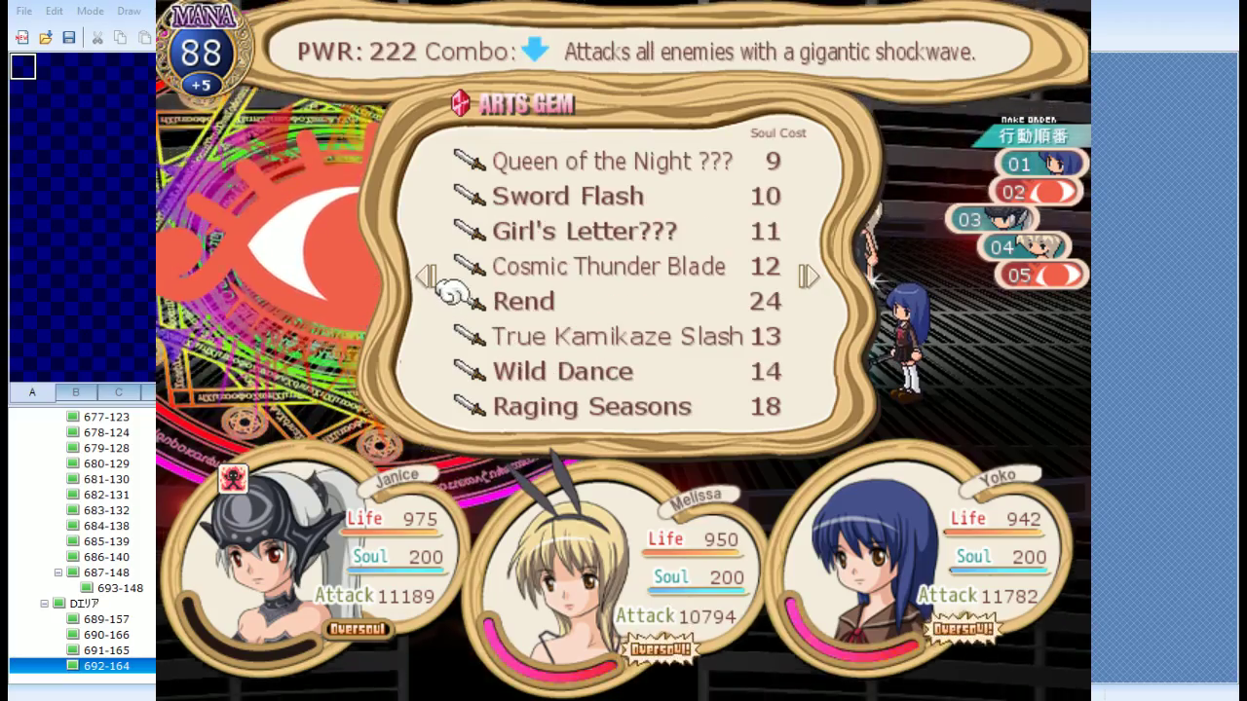
Assign True Kamikaze Slash to Janice and activate Over Soul for Melissa and Yoko
key(Down)
key(Down)
key(Up)
key(Up)
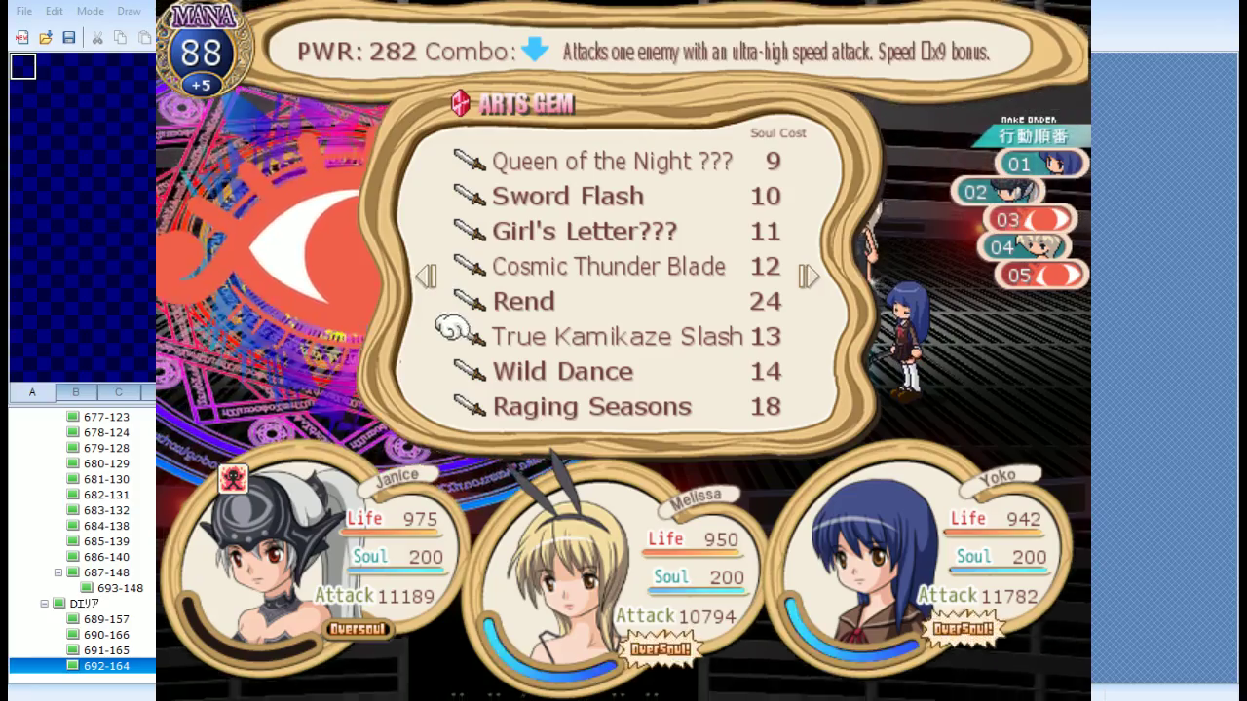
key(ctrl)
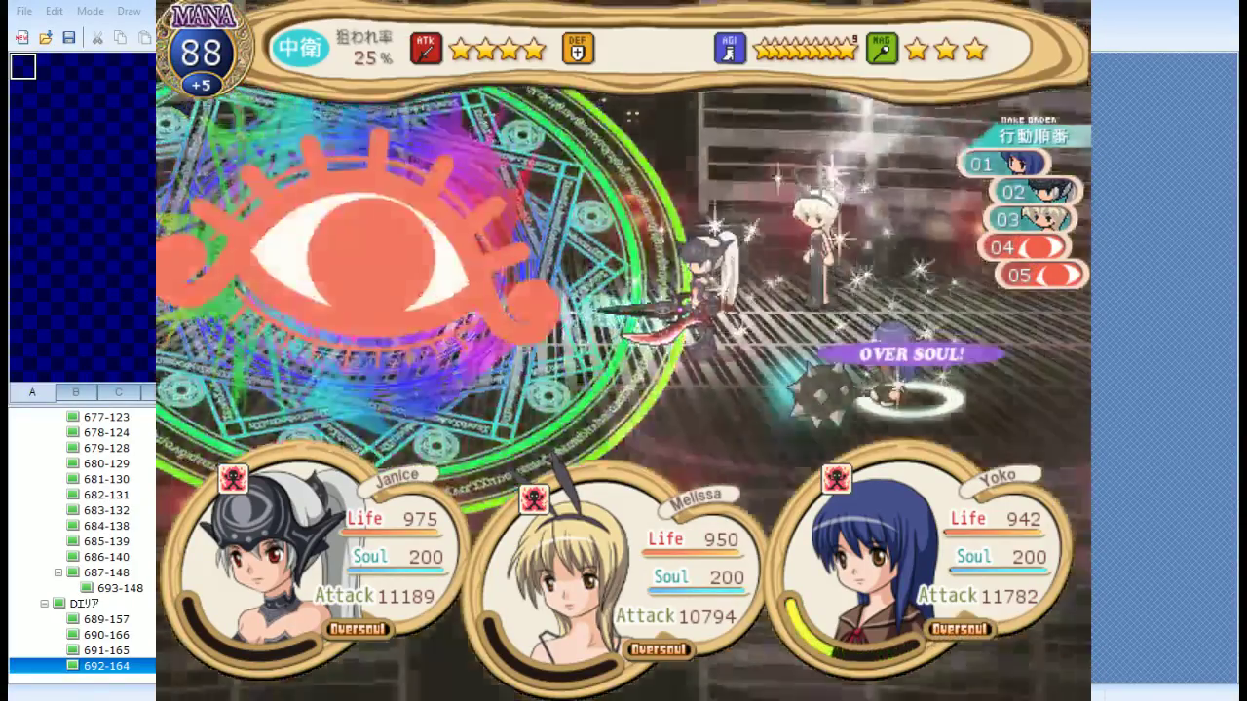
Assign True Kamikaze Slash to Janice again and have Melissa use an art on the giant eye
key(Down)
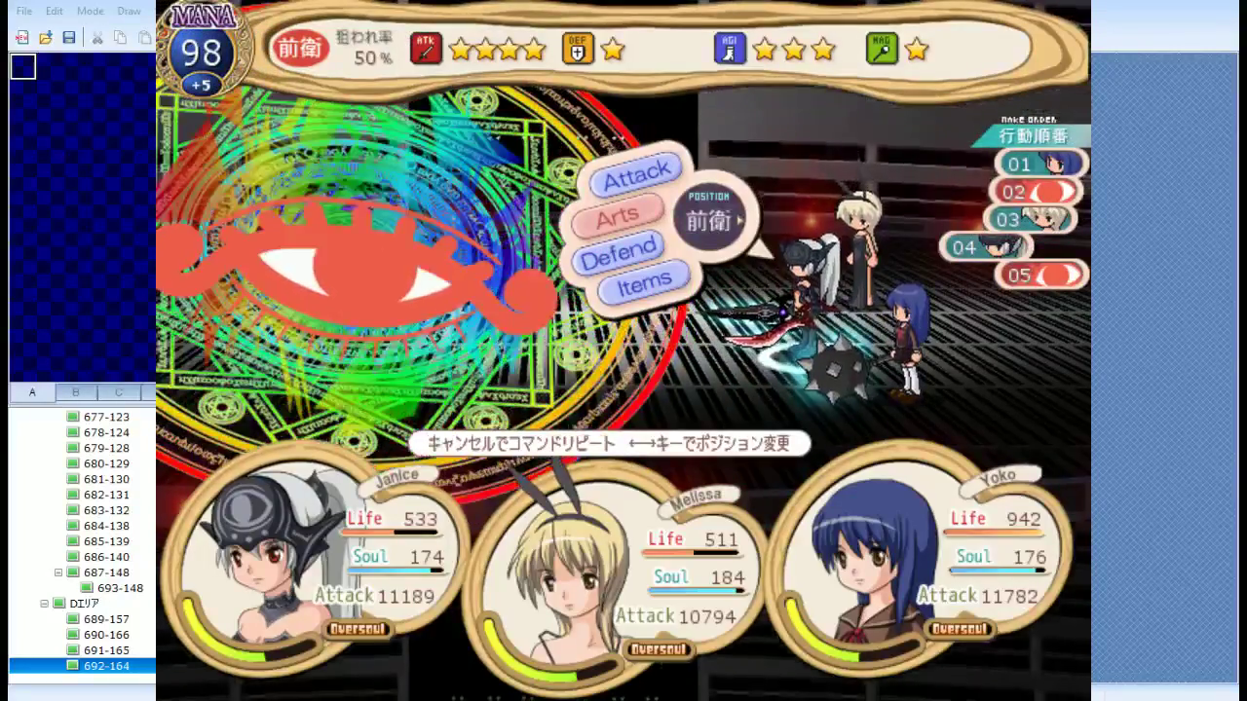
key(Return)
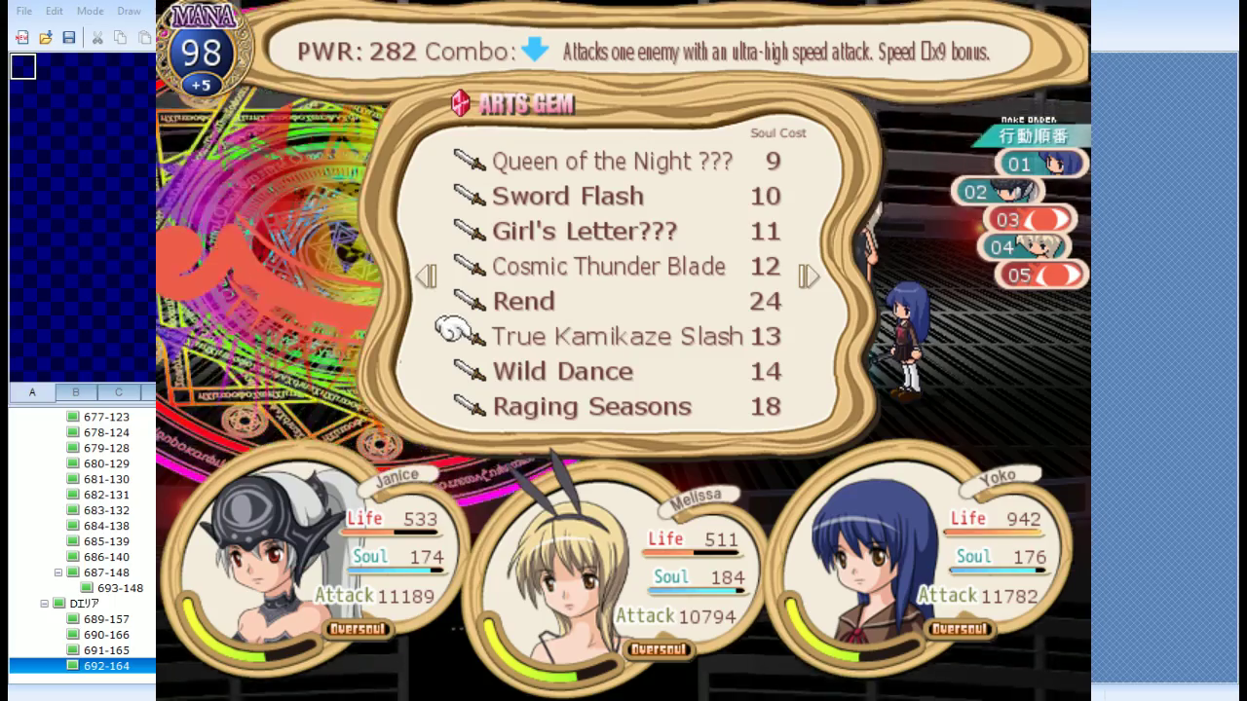
key(Return)
key(Escape)
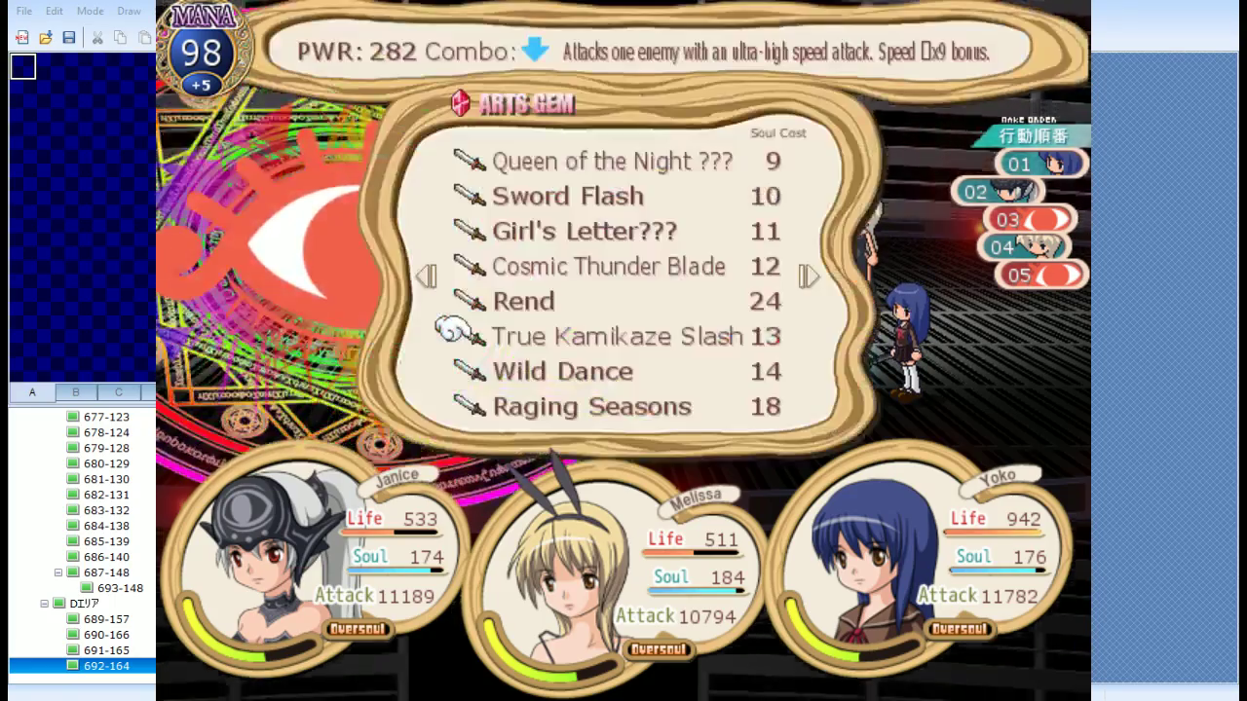
key(Escape)
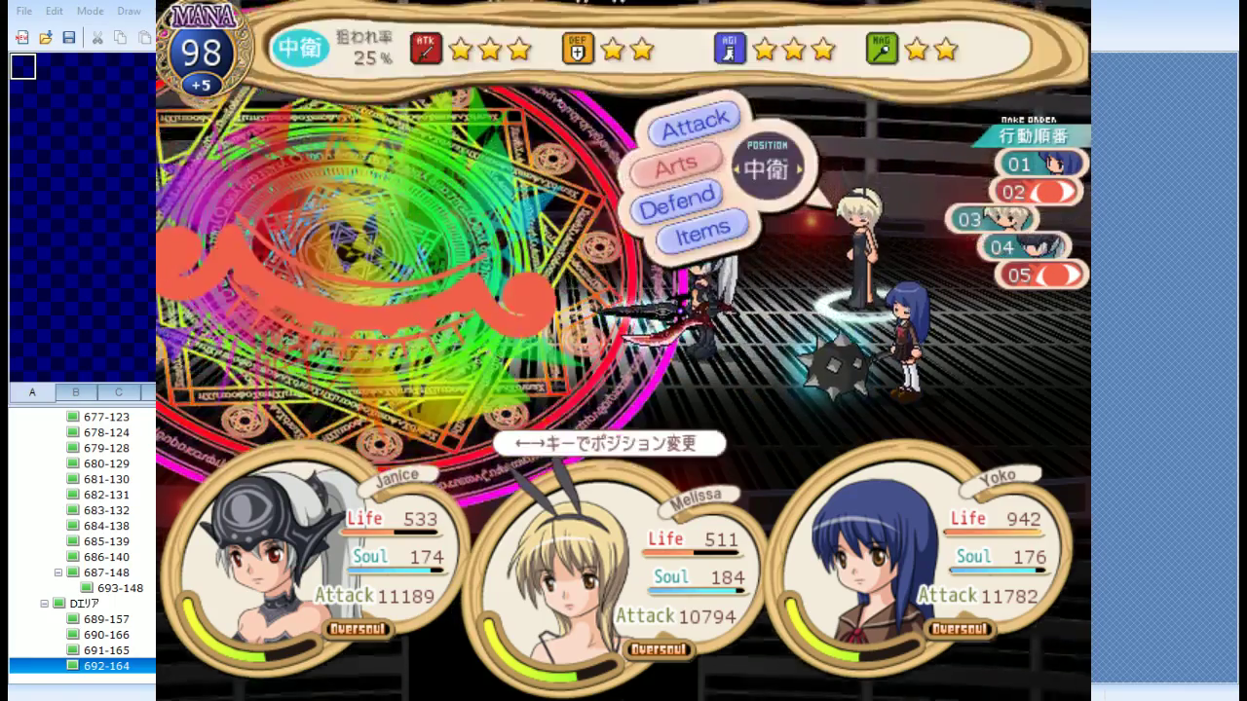
key(Return)
key(Return)
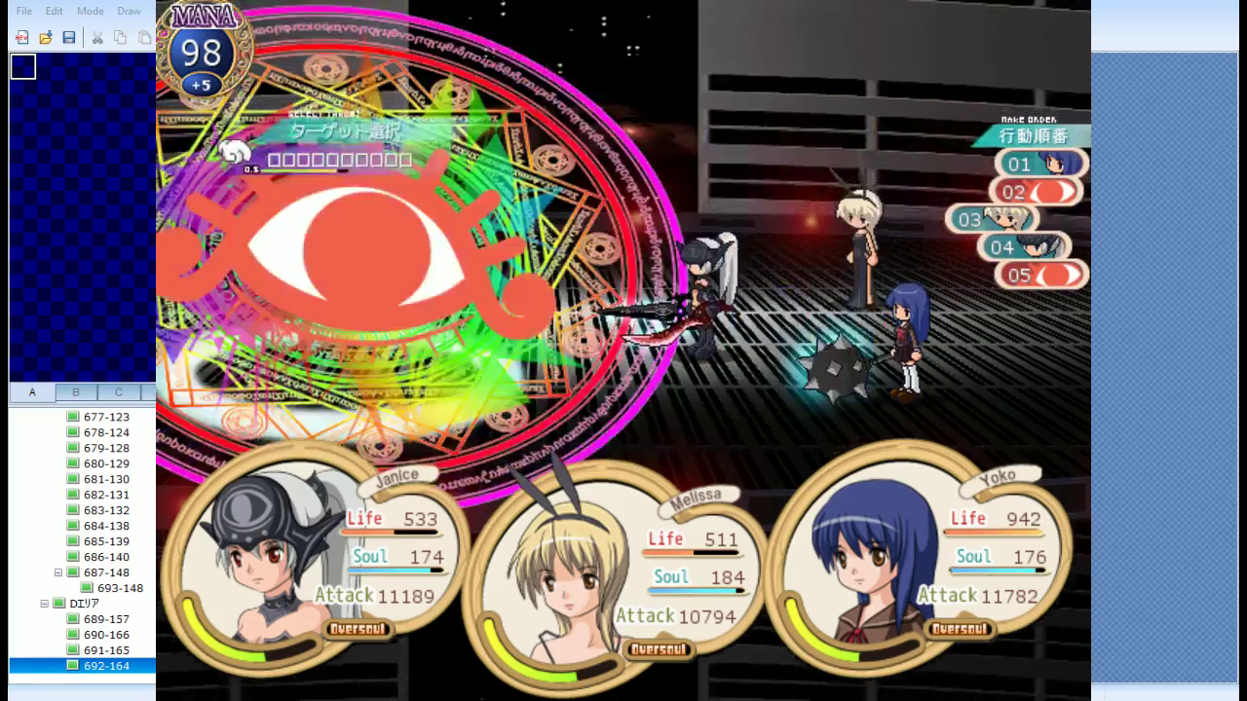
key(Return)
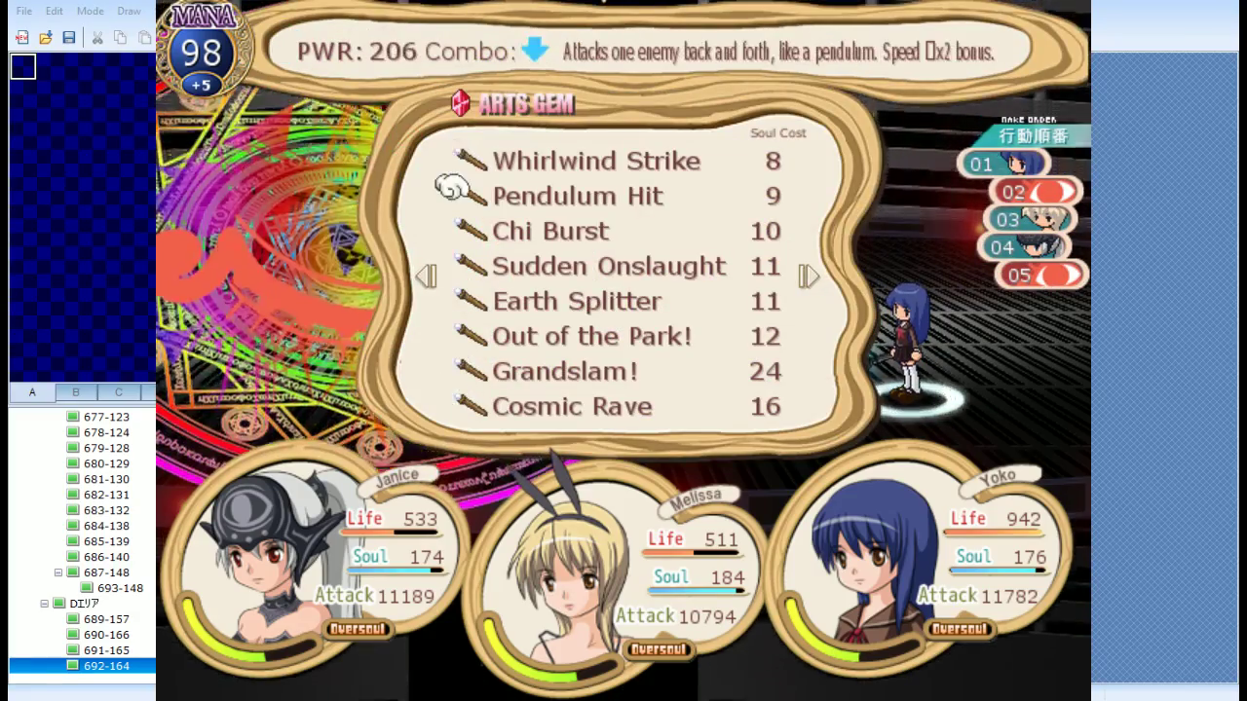
Have Yoko attack the giant eye with the Earth Splitter art
key(Right)
key(Down)
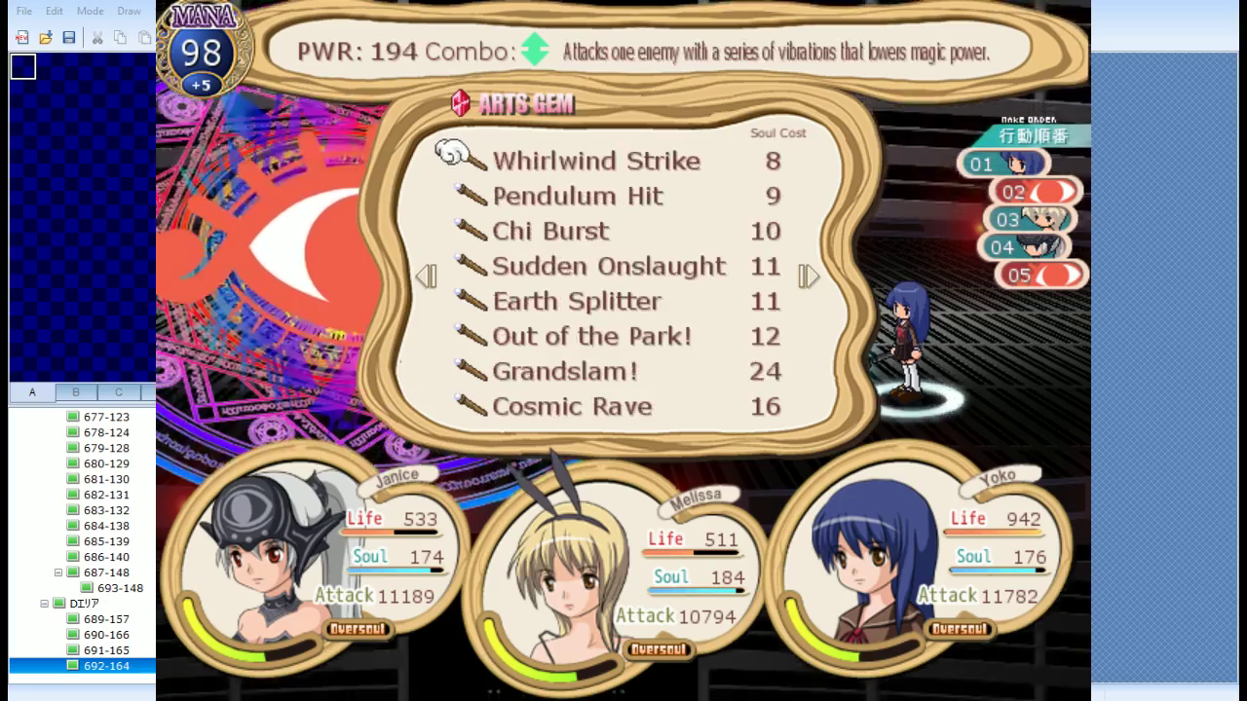
key(Up)
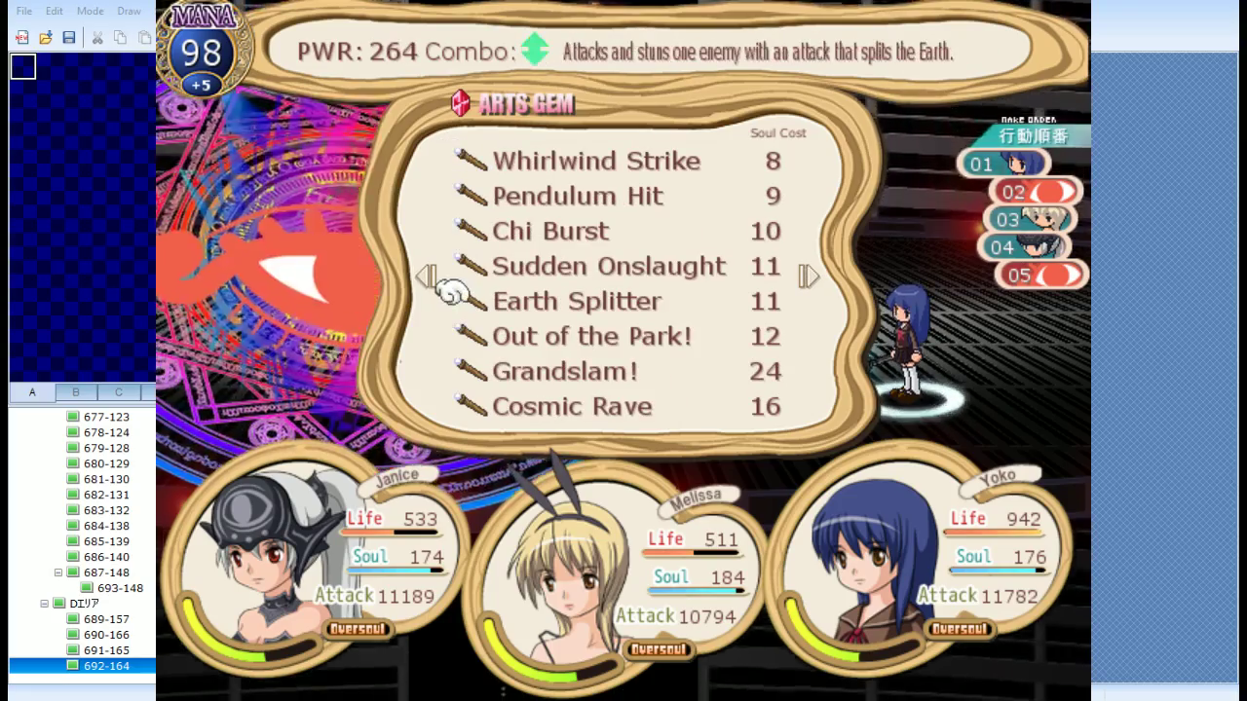
key(Return)
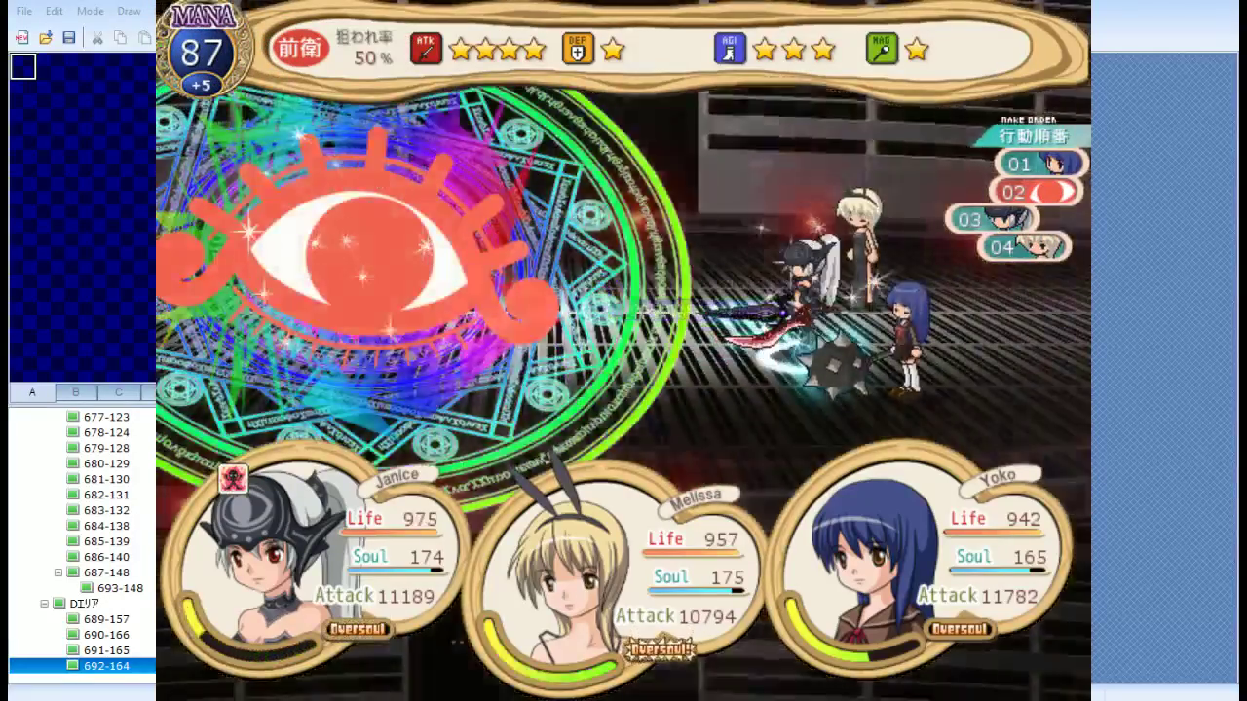
Examine the translated names and descriptions of Janice's sword arts, including Wild Dance, Rend and Queen of the Night ???
key(Return)
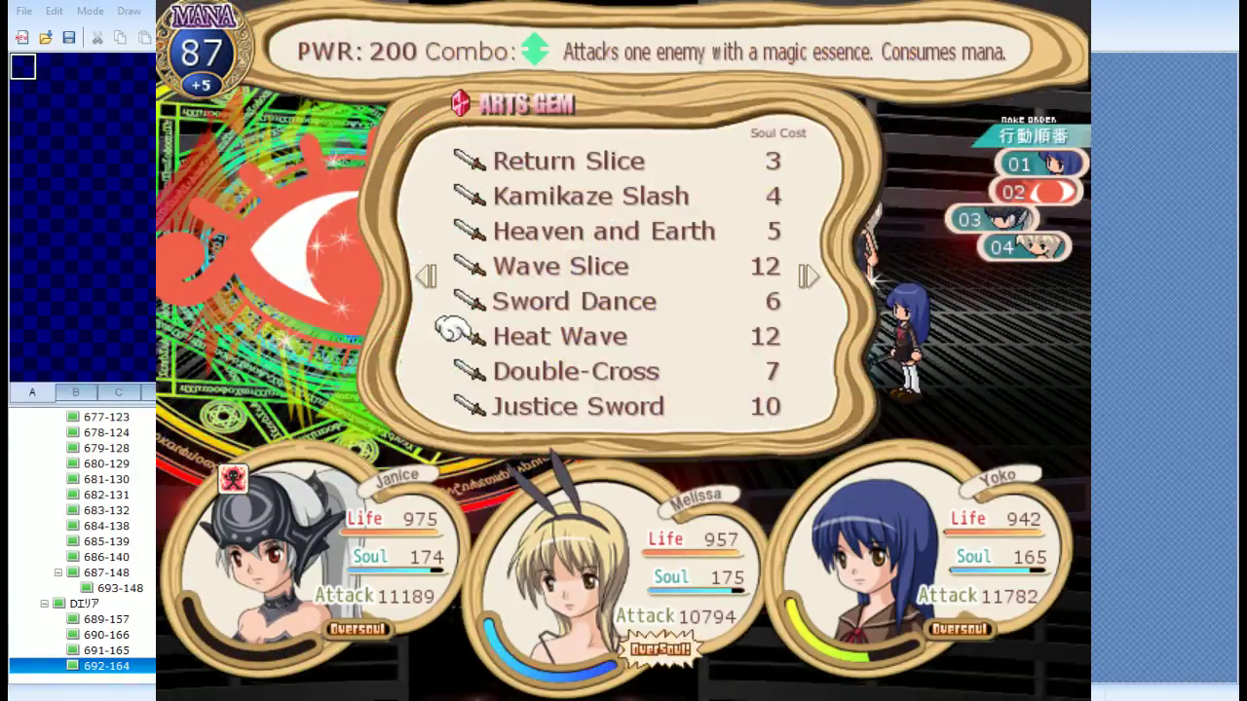
key(Right)
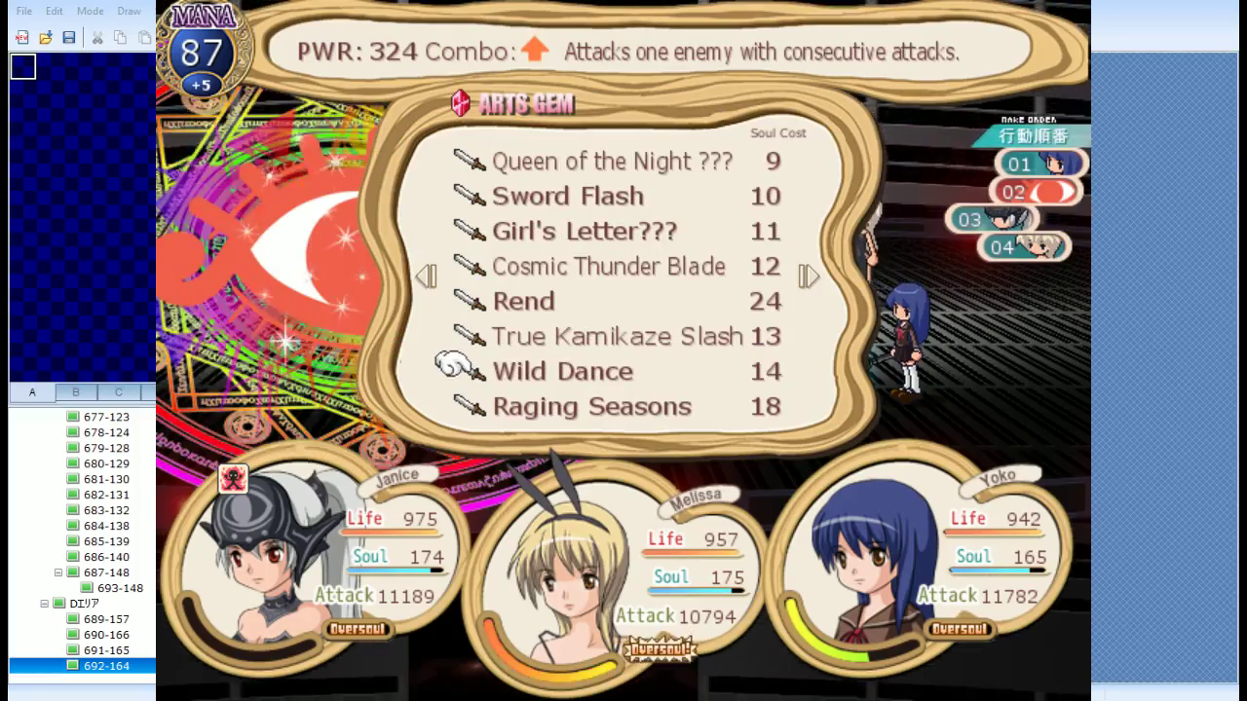
key(Up)
key(Up)
key(Up)
key(Up)
key(Up)
key(Down)
key(Down)
key(Down)
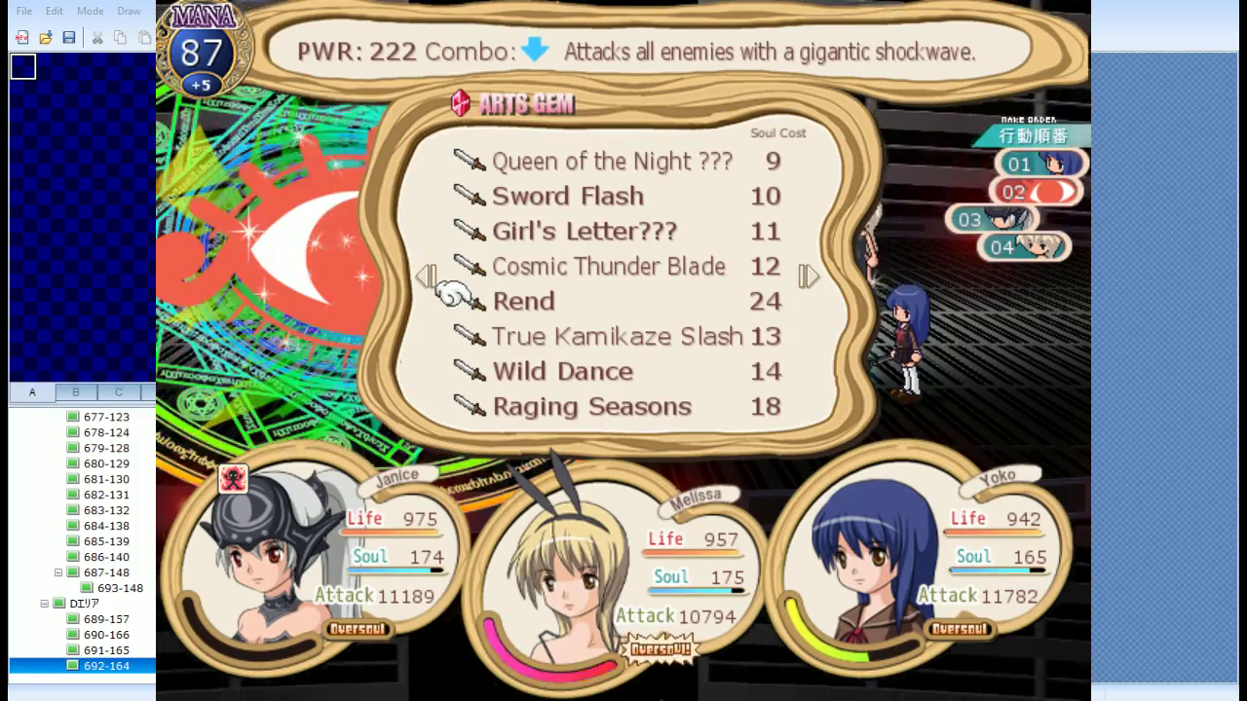
key(Down)
key(Down)
key(Down)
key(Down)
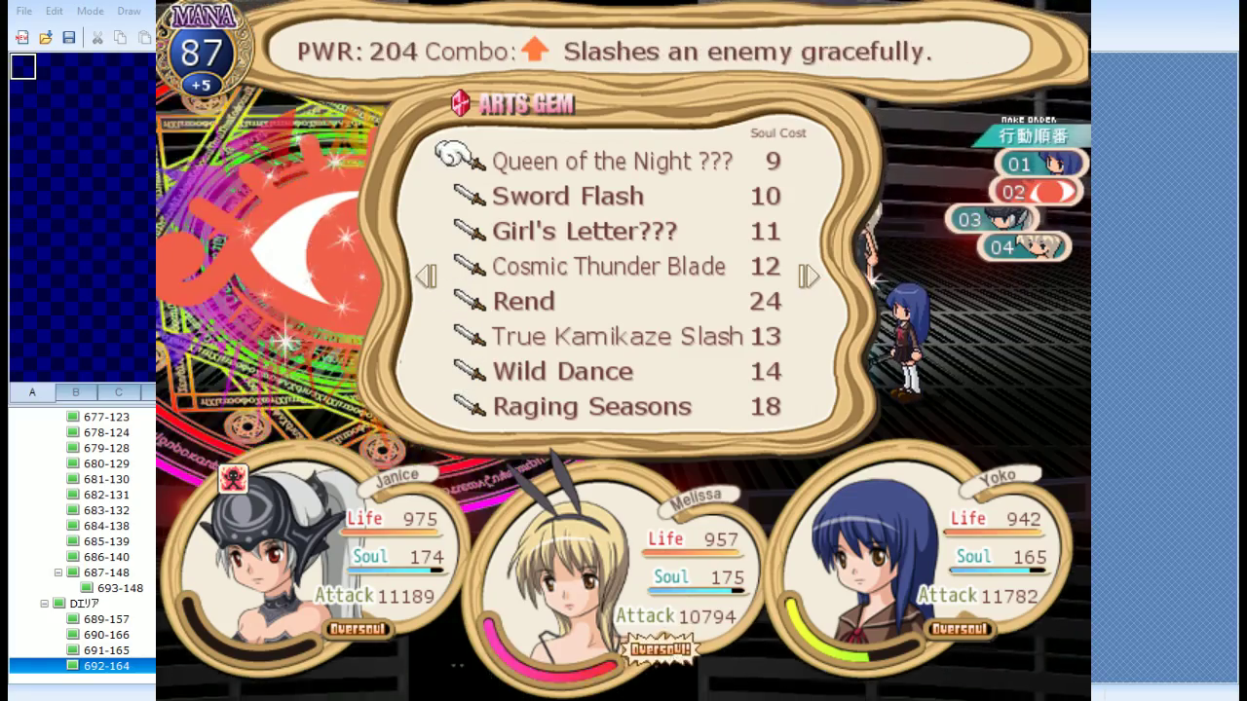
Assign True Kamikaze Slash to Janice and activate Melissa's Over Soul
key(Right)
key(Left)
key(Up)
key(Up)
key(Return)
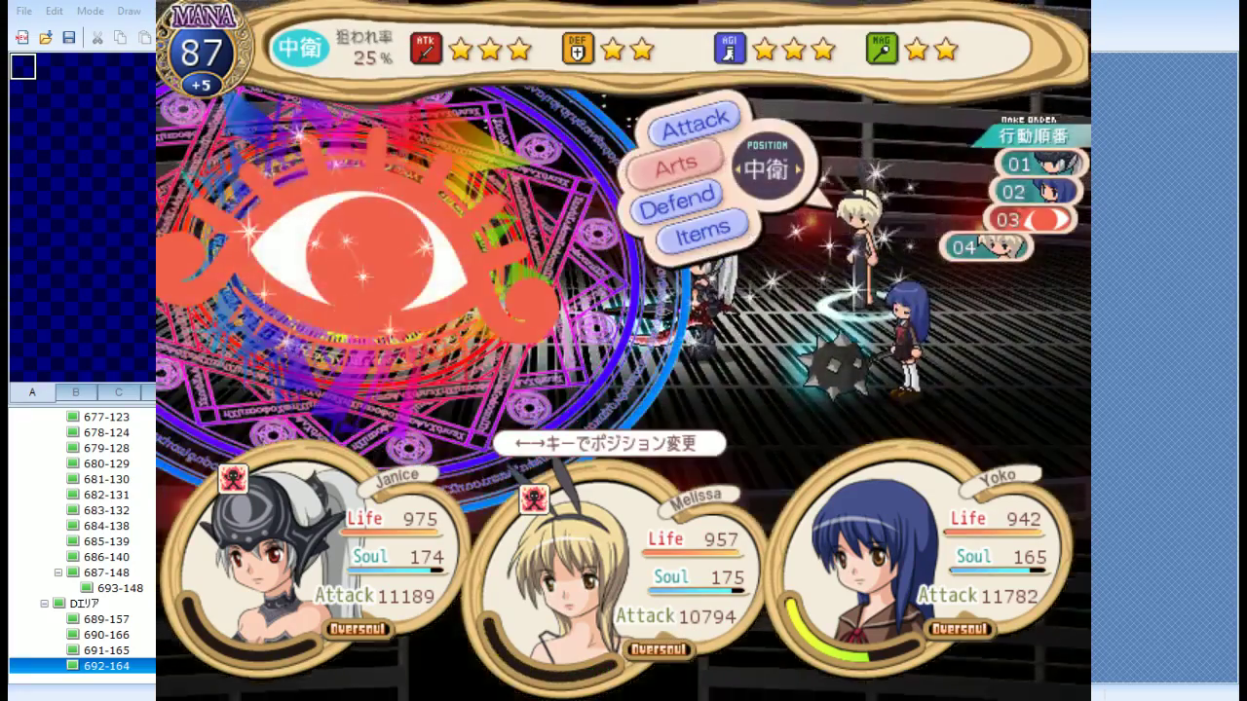
Assign Mach Punch to Melissa instead of Hades Crash, and have Yoko use Out of the Park! on the giant eye
key(Return)
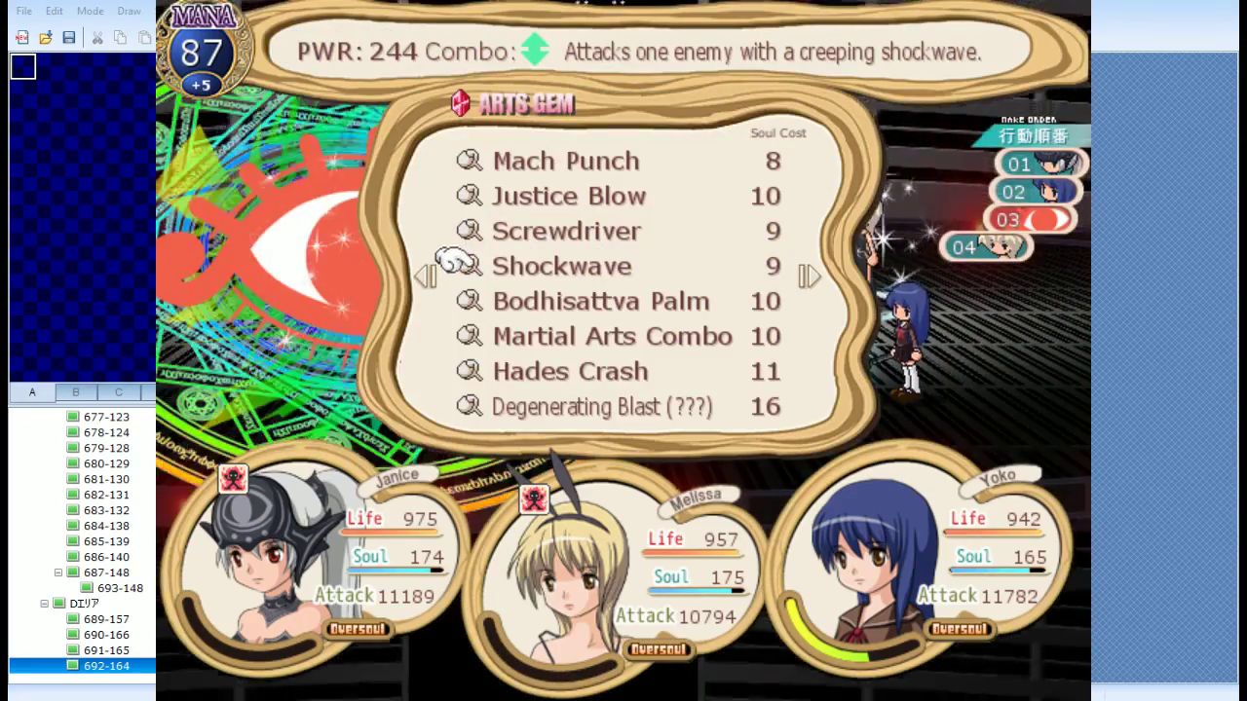
key(Down)
key(Down)
key(Down)
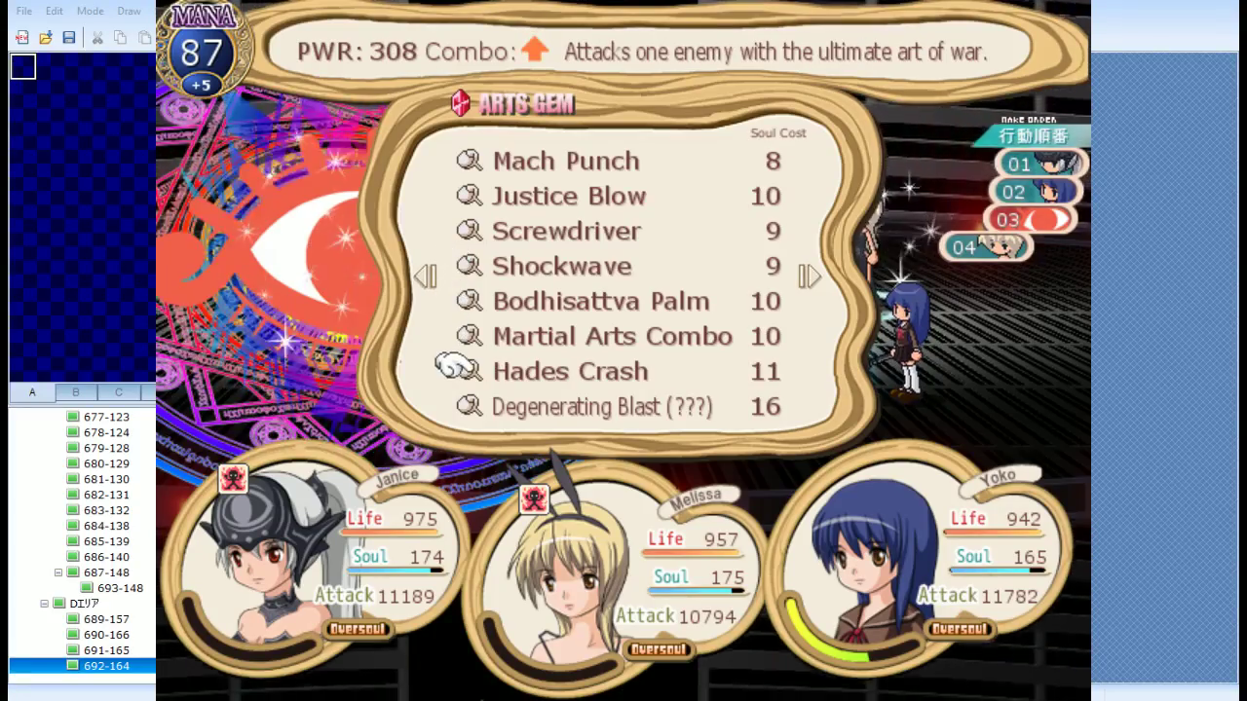
key(Return)
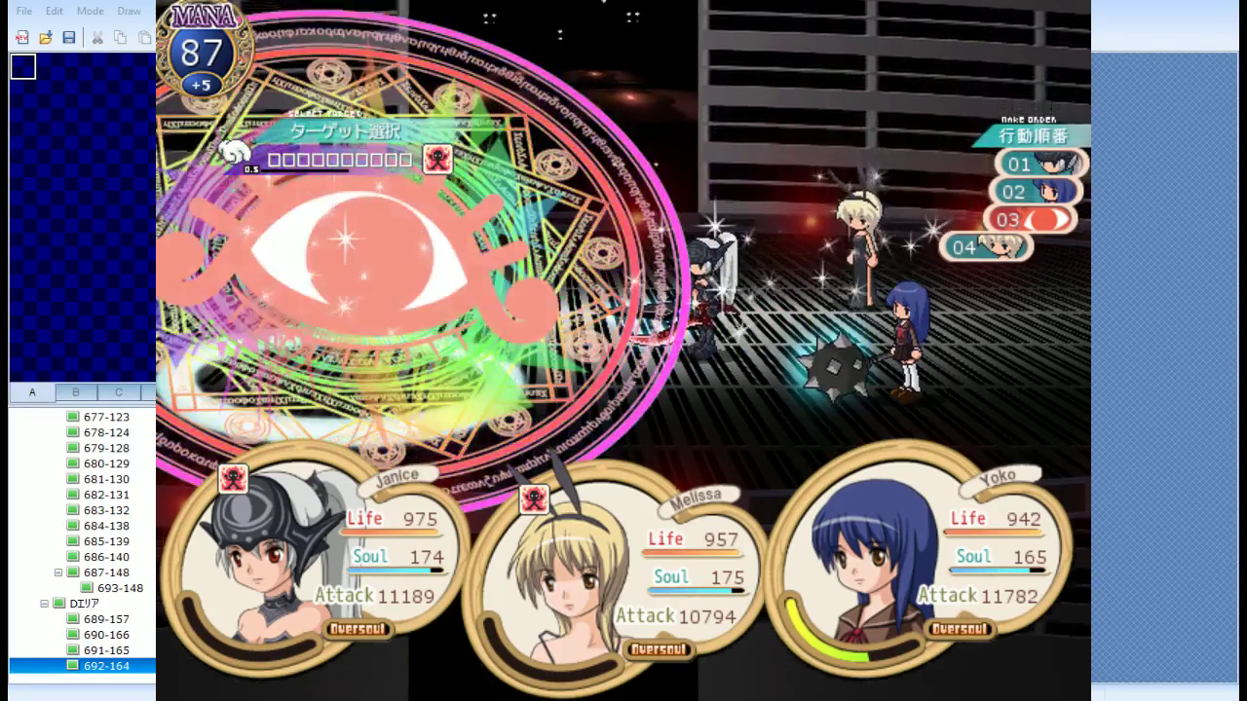
key(Escape)
key(Return)
key(Return)
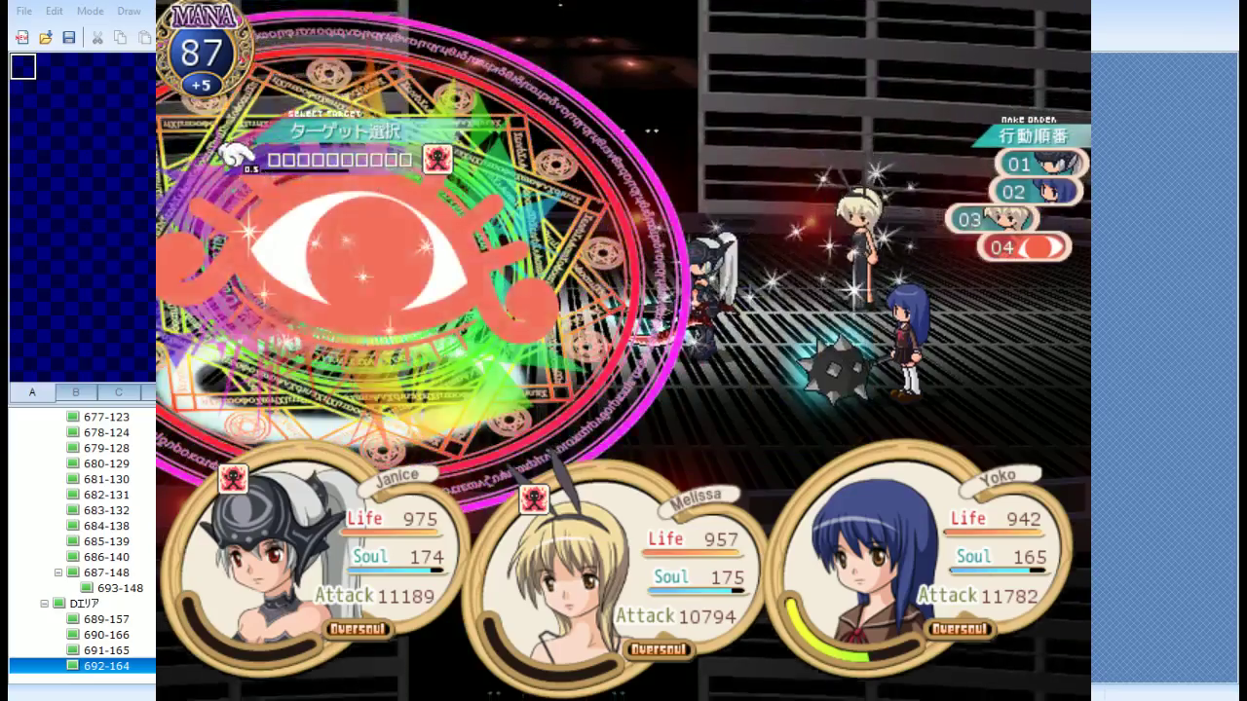
key(Return)
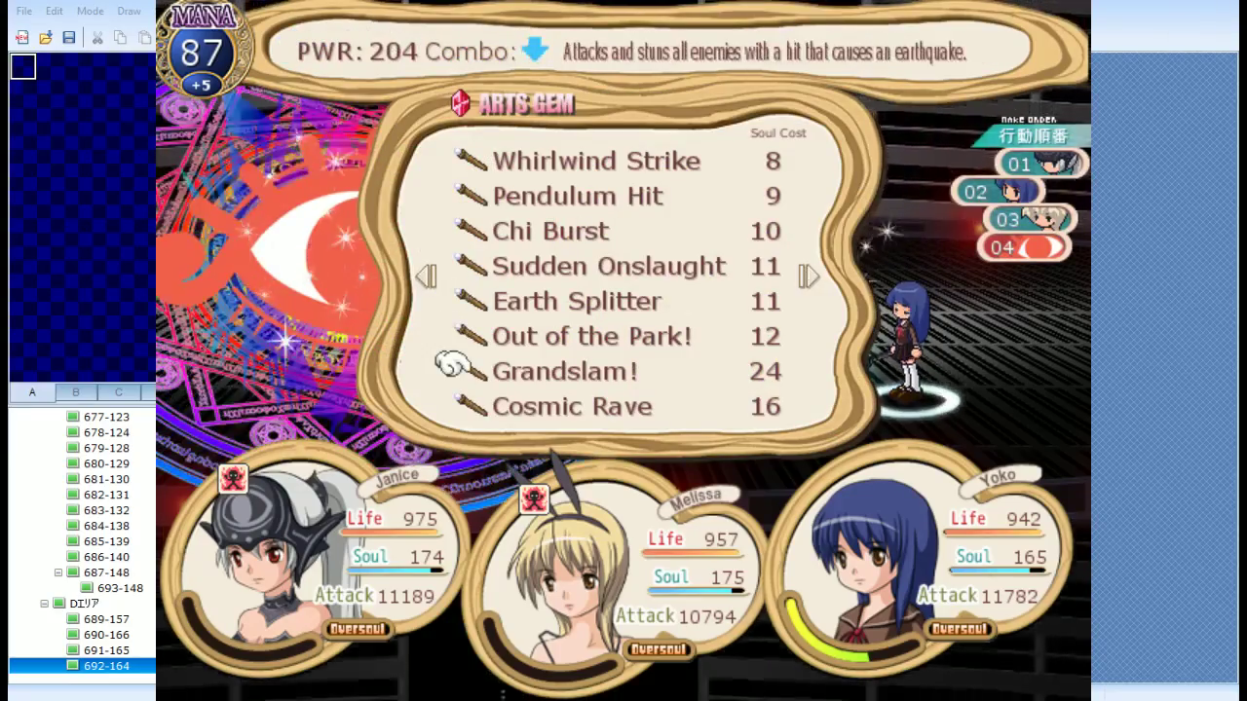
key(Return)
key(Return)
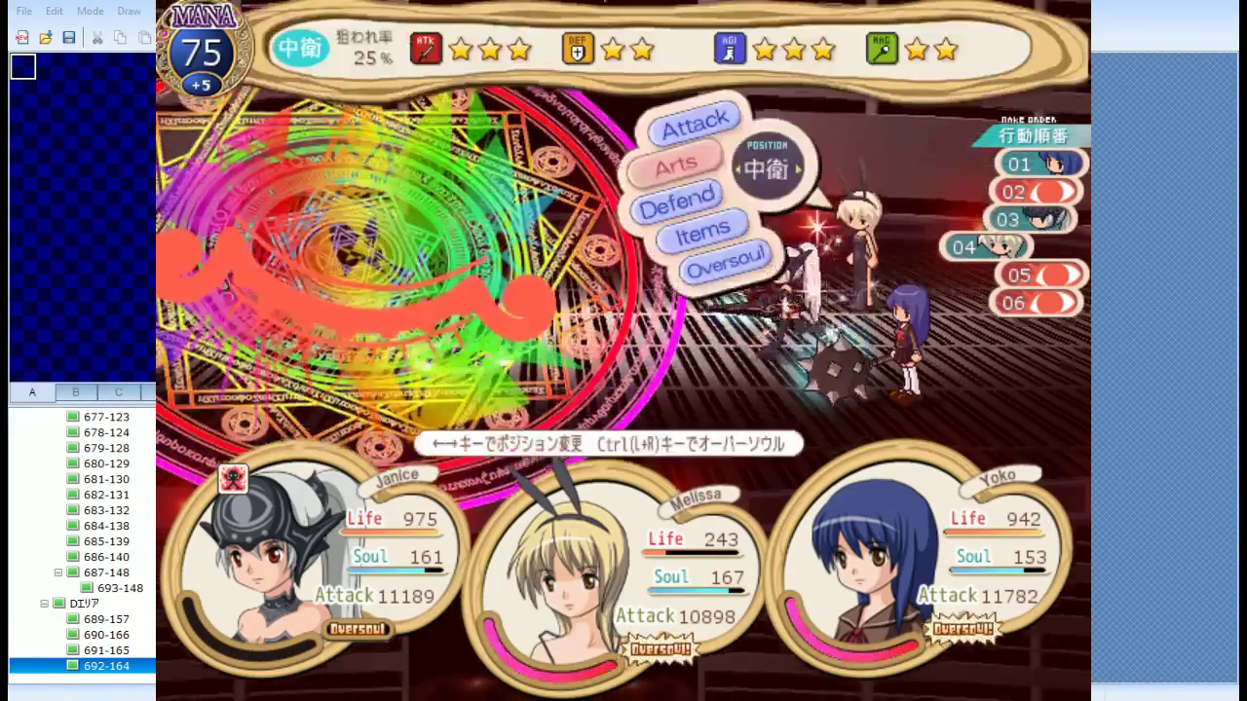
Activate Melissa's Over Soul and assign Martial Arts Combo to her against the giant eye
key(Down)
key(Return)
key(Down)
key(Down)
key(Down)
key(Down)
key(Down)
key(Up)
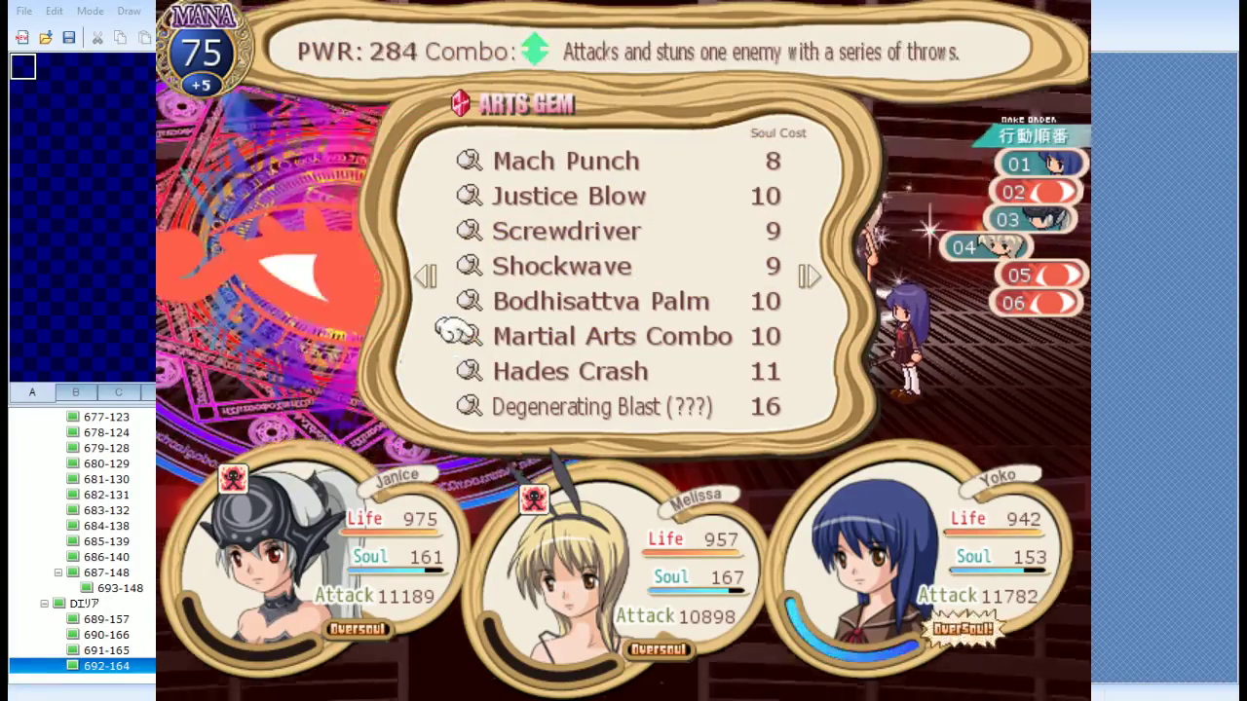
key(Return)
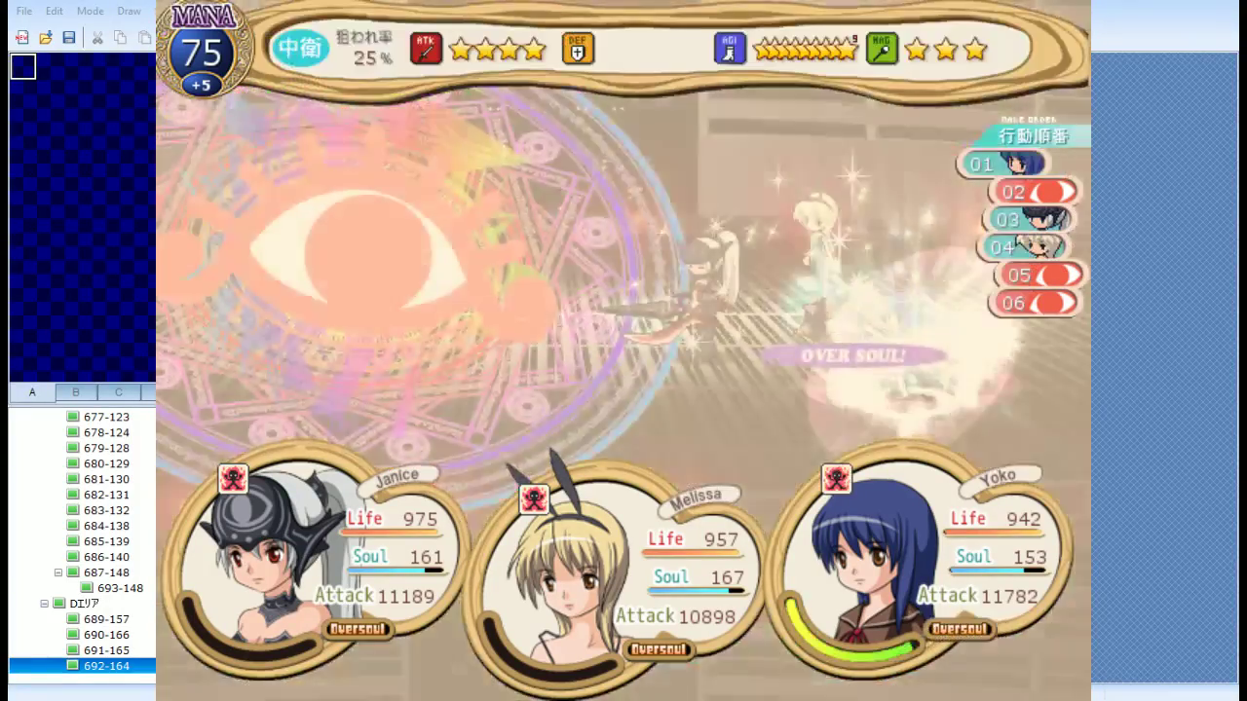
With Yoko in Over Soul, review her arts from Cosmic Rave up to Chi Burst and use Chi Burst on the giant eye
key(Return)
key(Down)
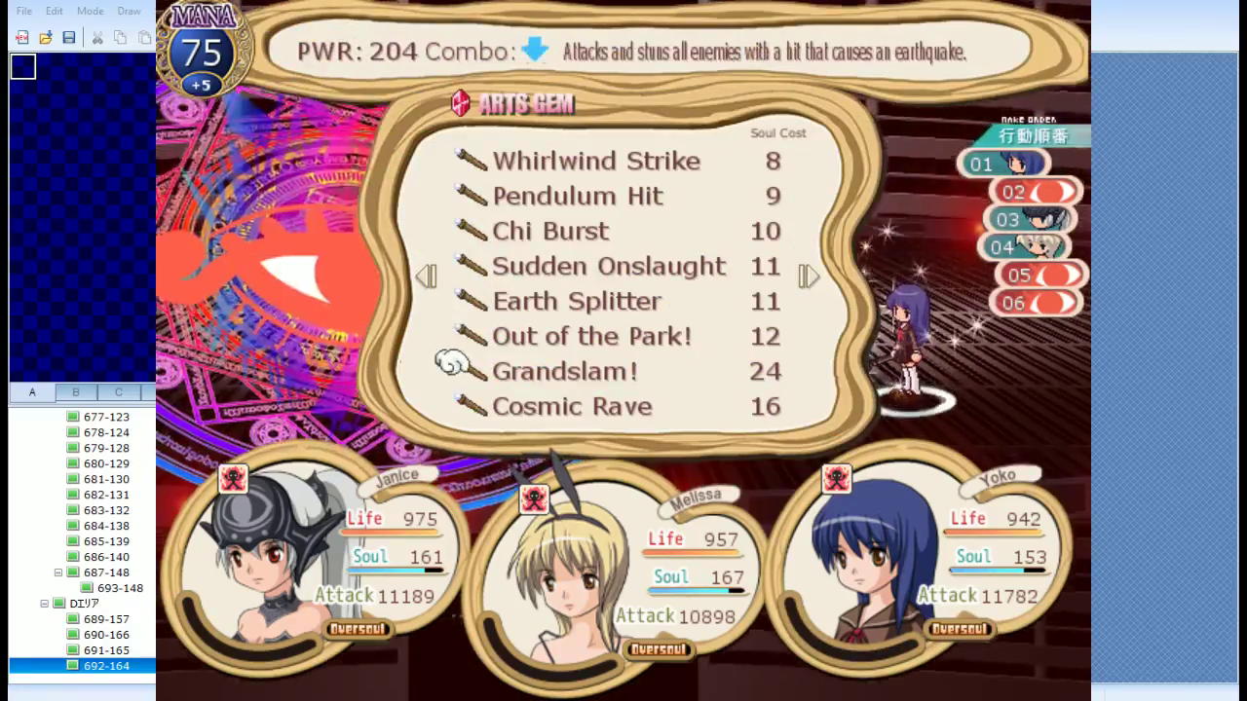
key(Down)
key(Up)
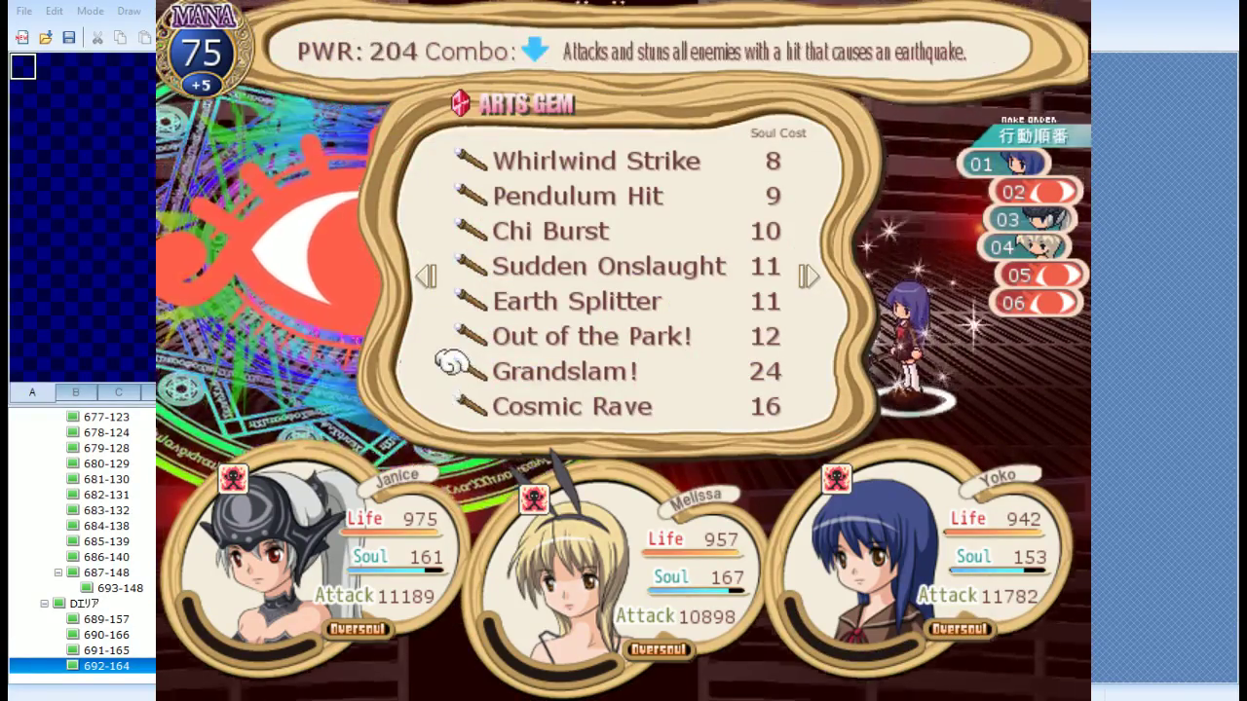
key(Down)
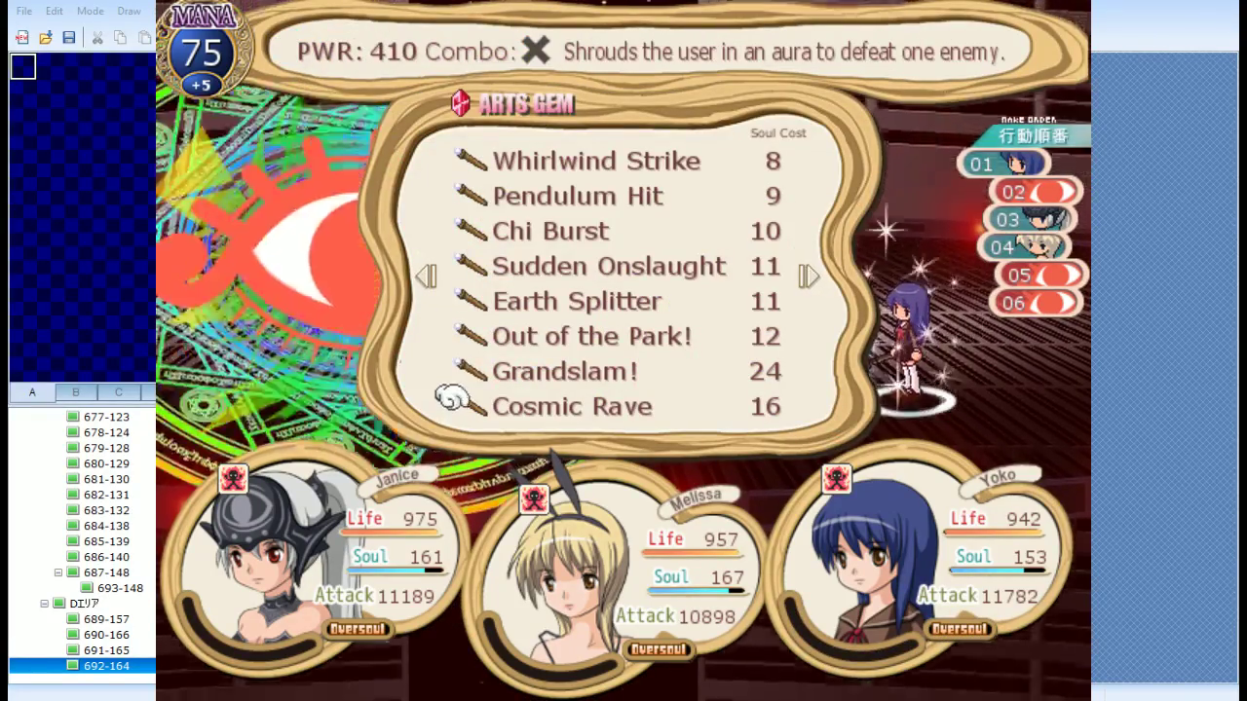
key(Up)
key(Up)
key(Up)
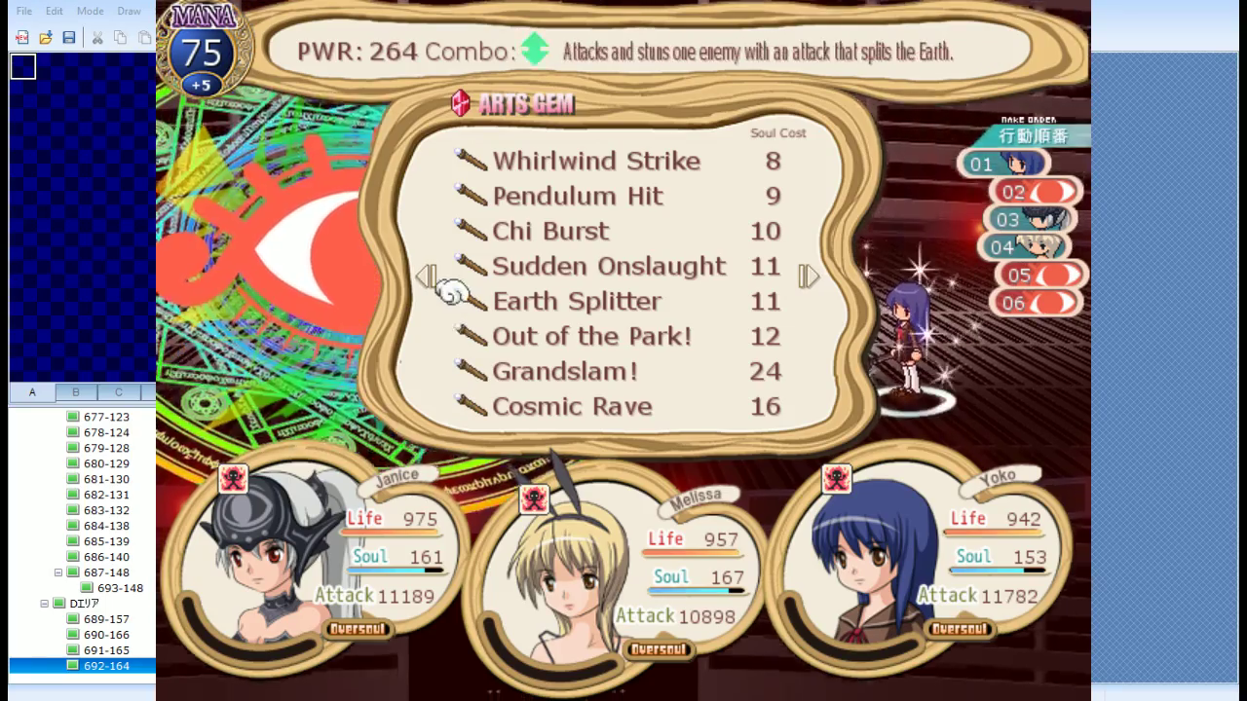
key(Up)
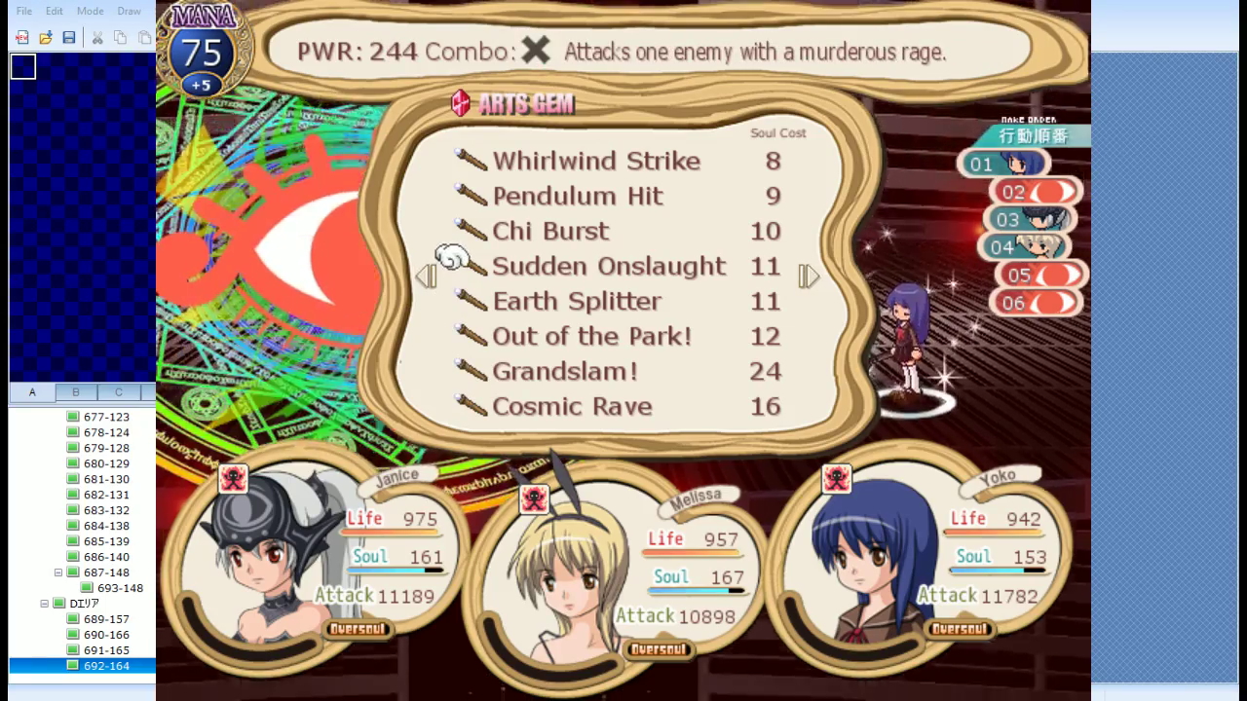
key(Up)
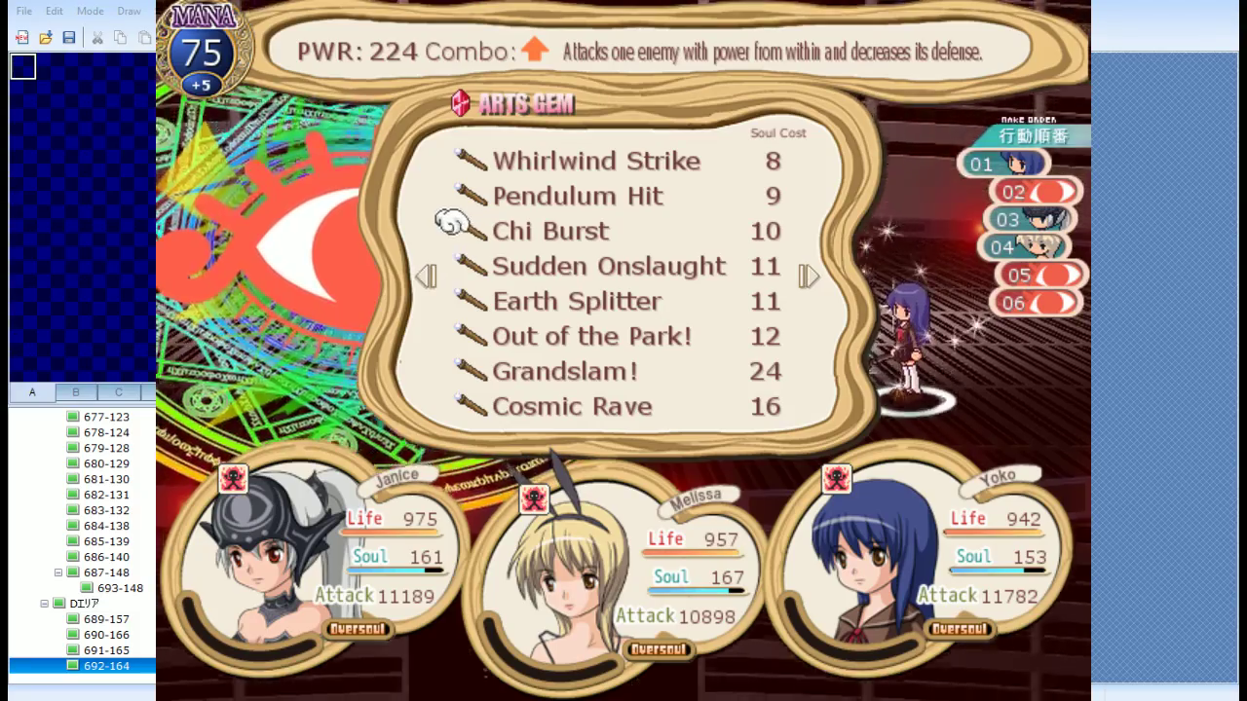
key(Return)
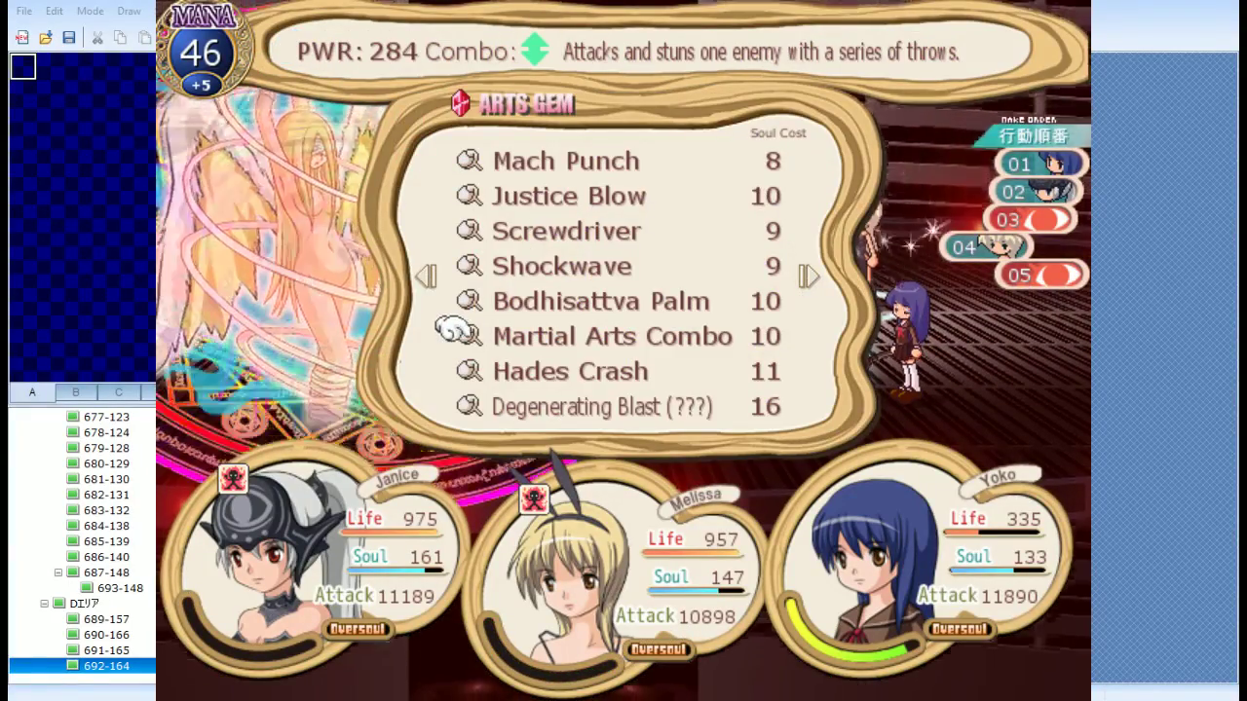
Assign Mach Punch to Melissa and Earth Splitter to Yoko against the winged boss form
key(Down)
key(Return)
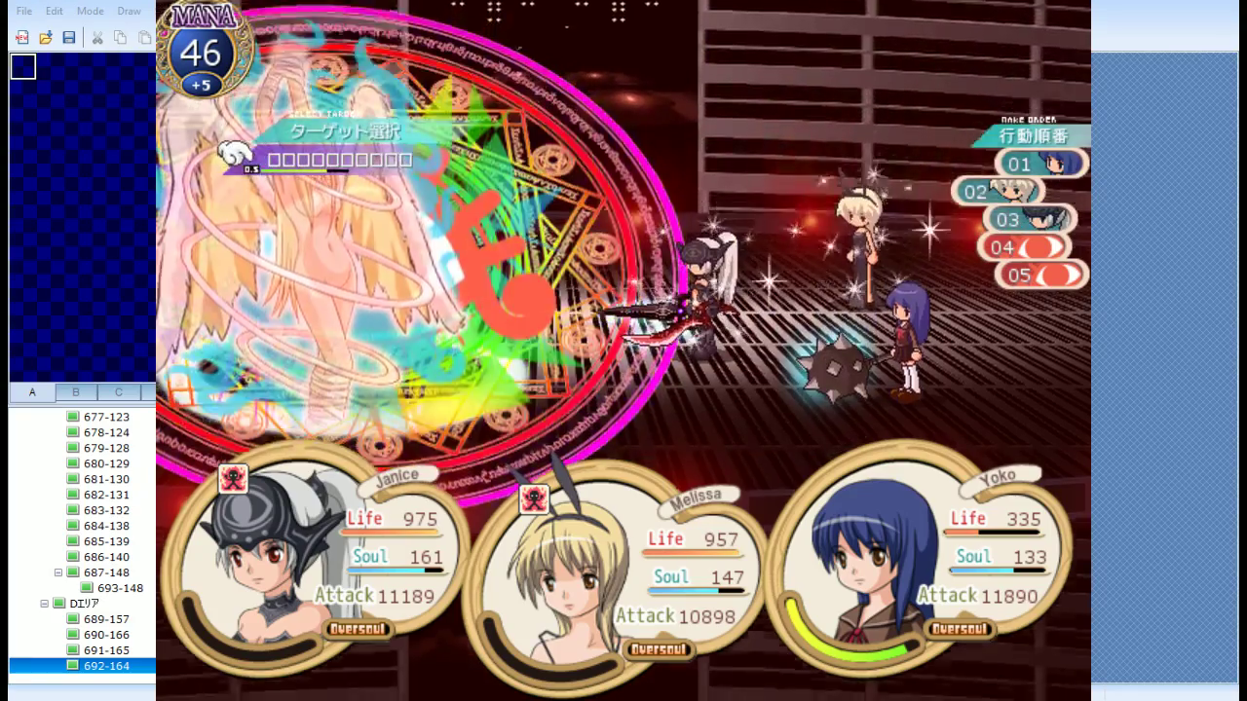
key(Return)
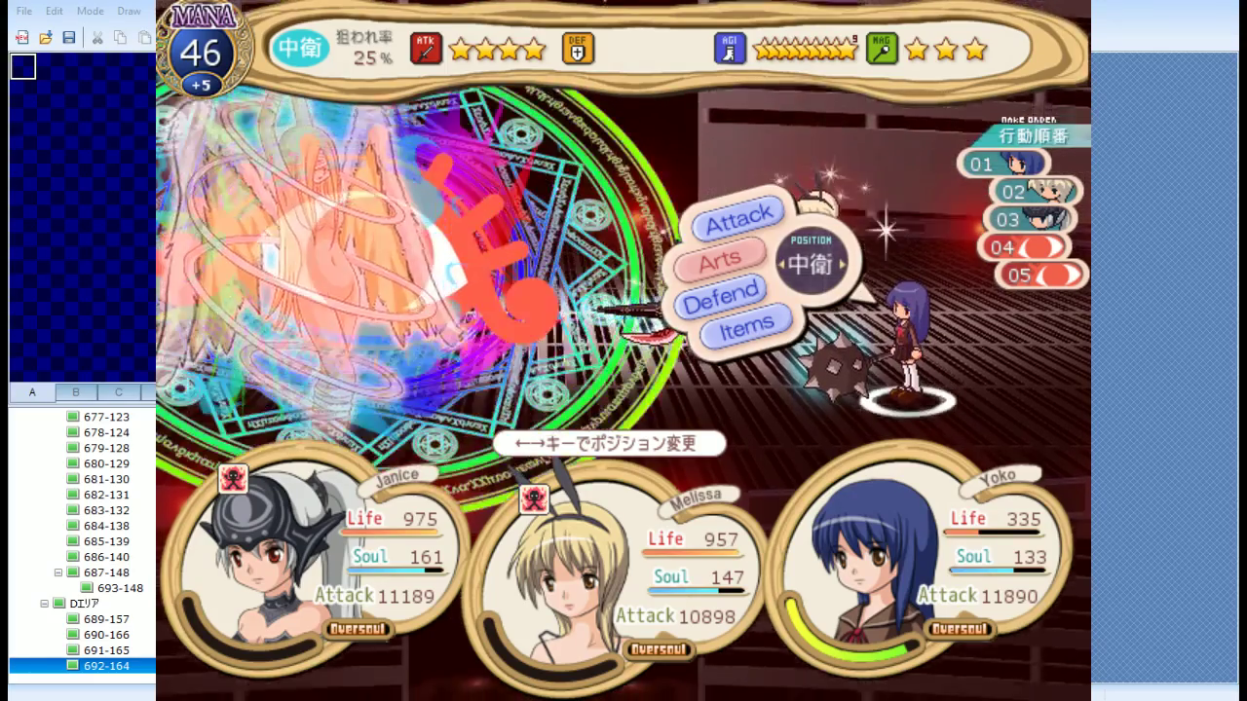
key(Return)
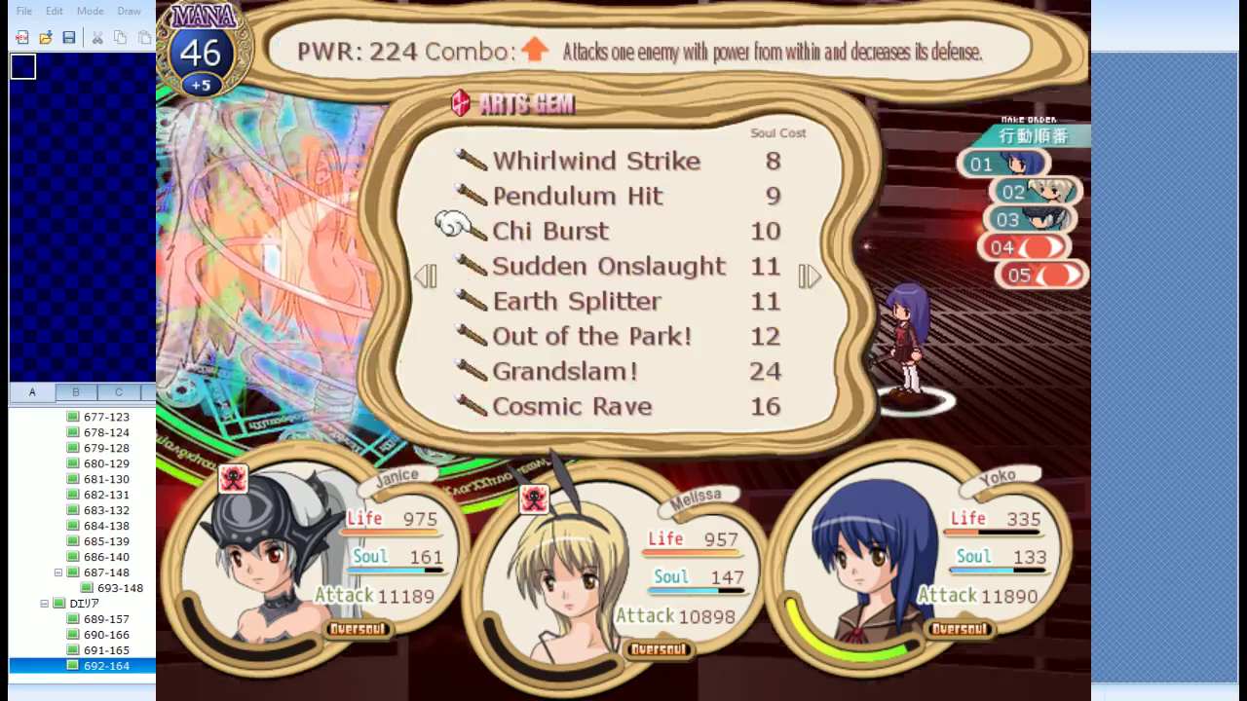
key(Down)
key(Down)
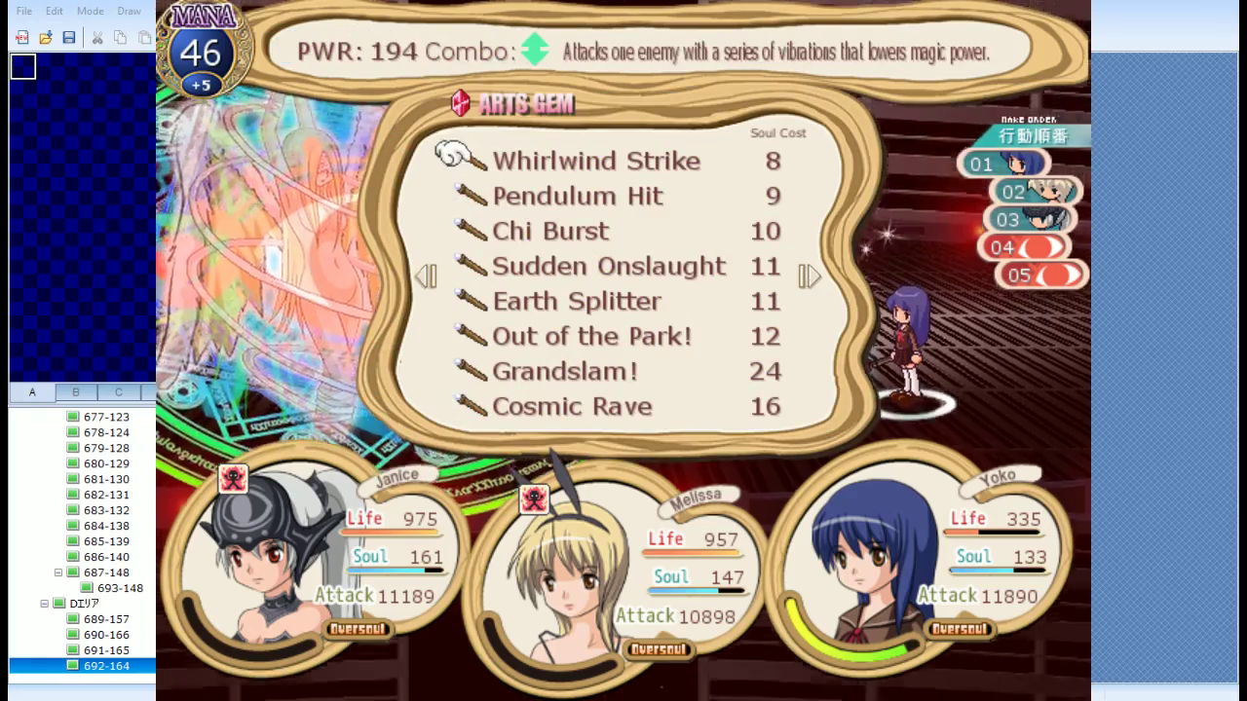
key(Up)
key(Up)
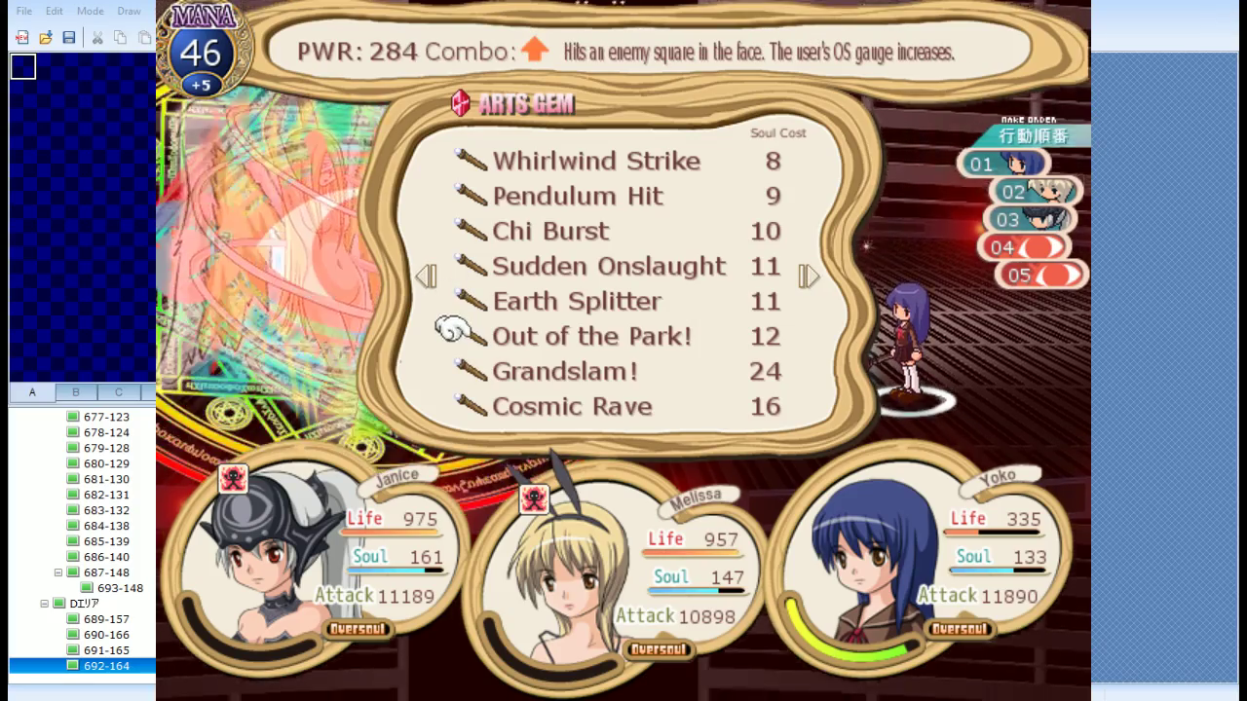
key(Return)
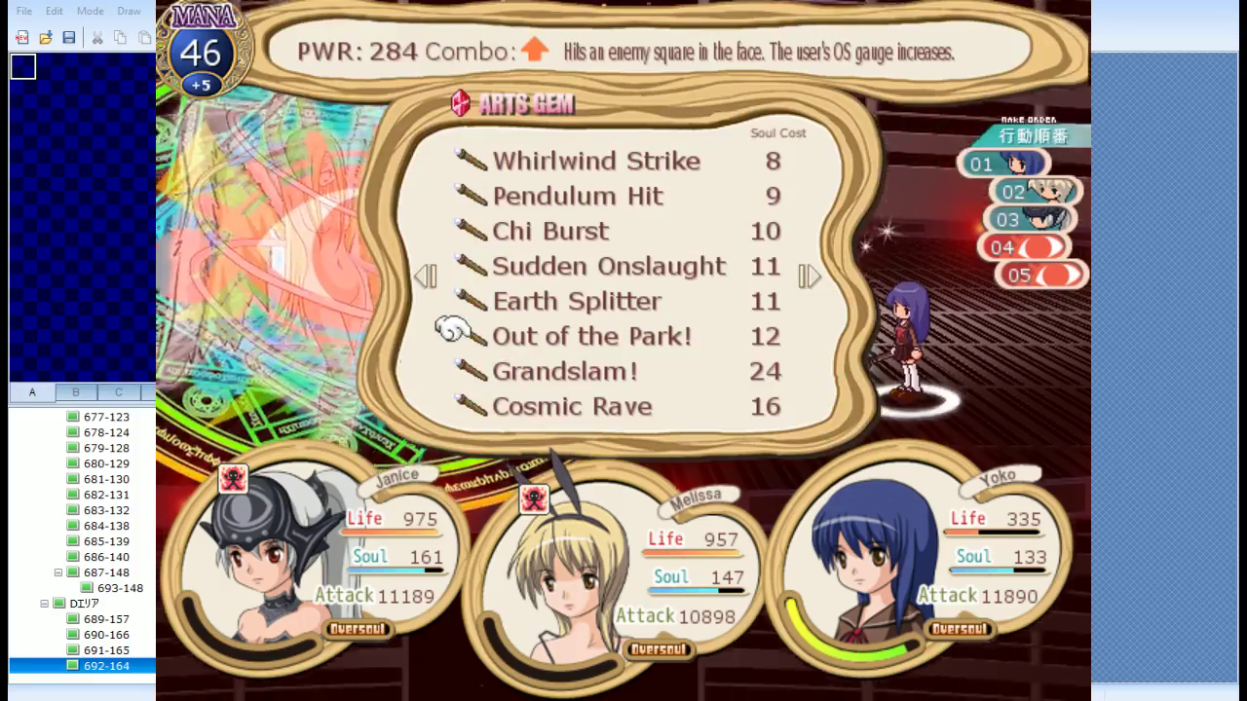
key(Return)
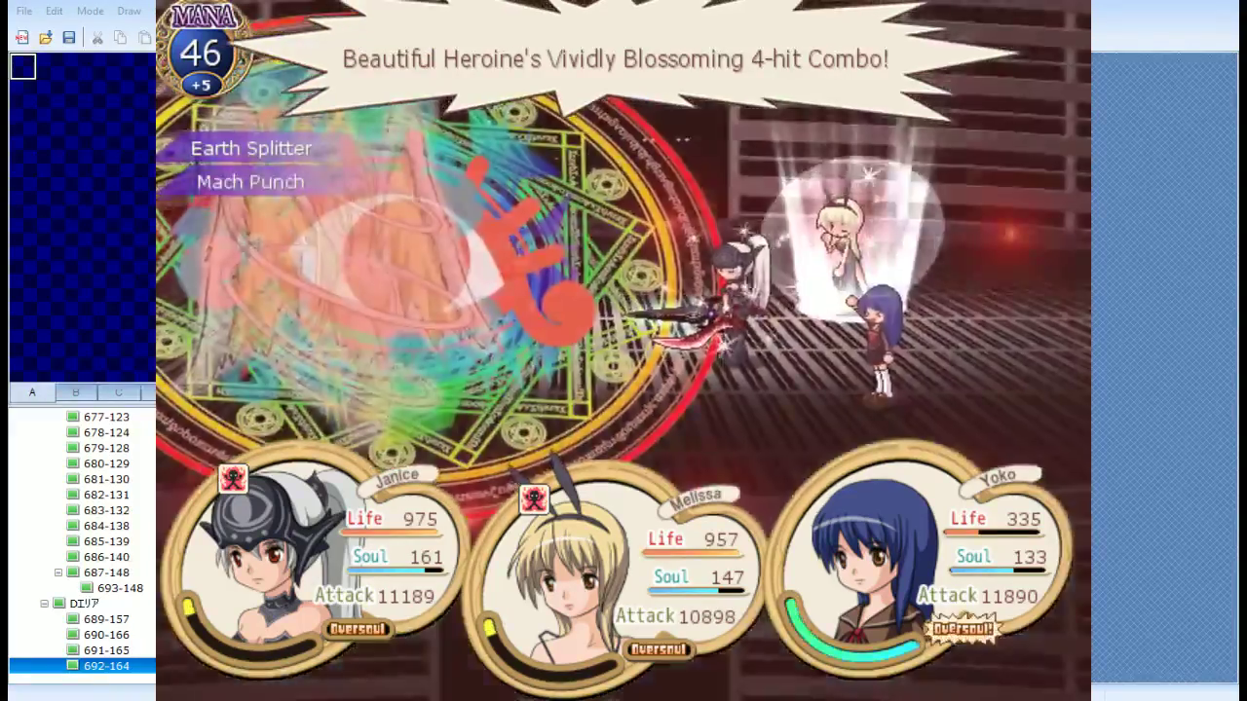
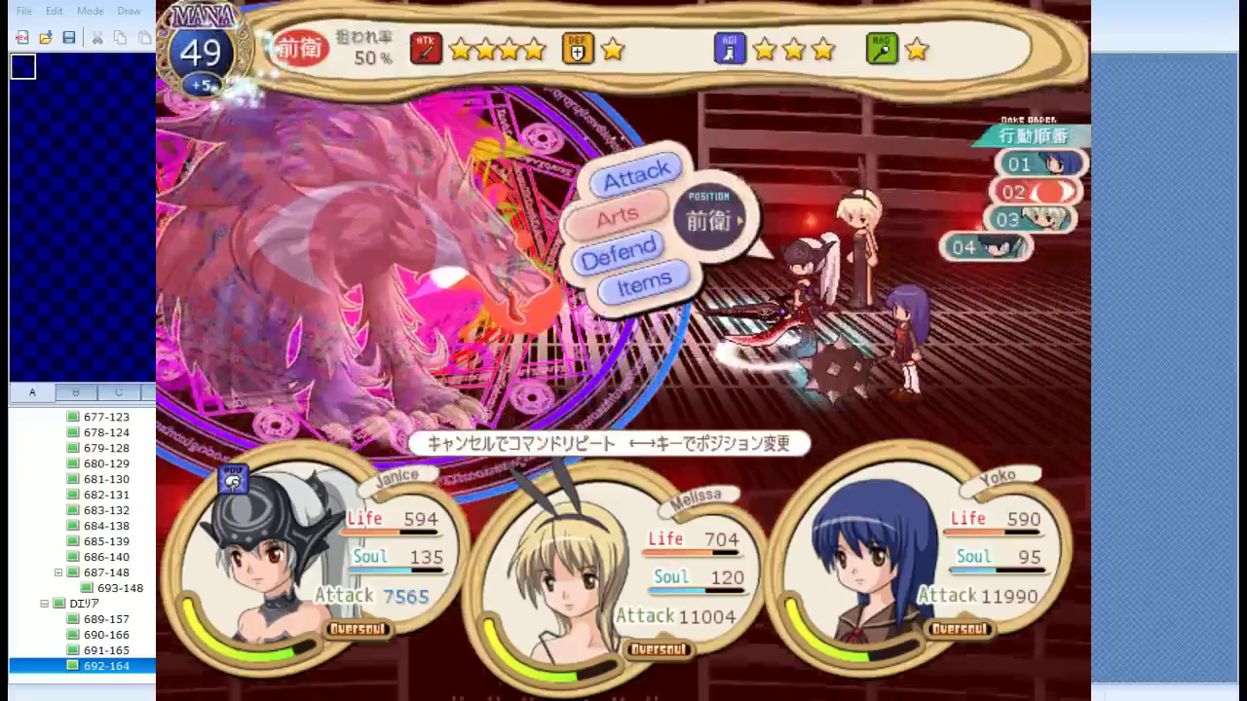
Assign an art to Janice and Hades Crash to Melissa against the beast form of the boss
key(Return)
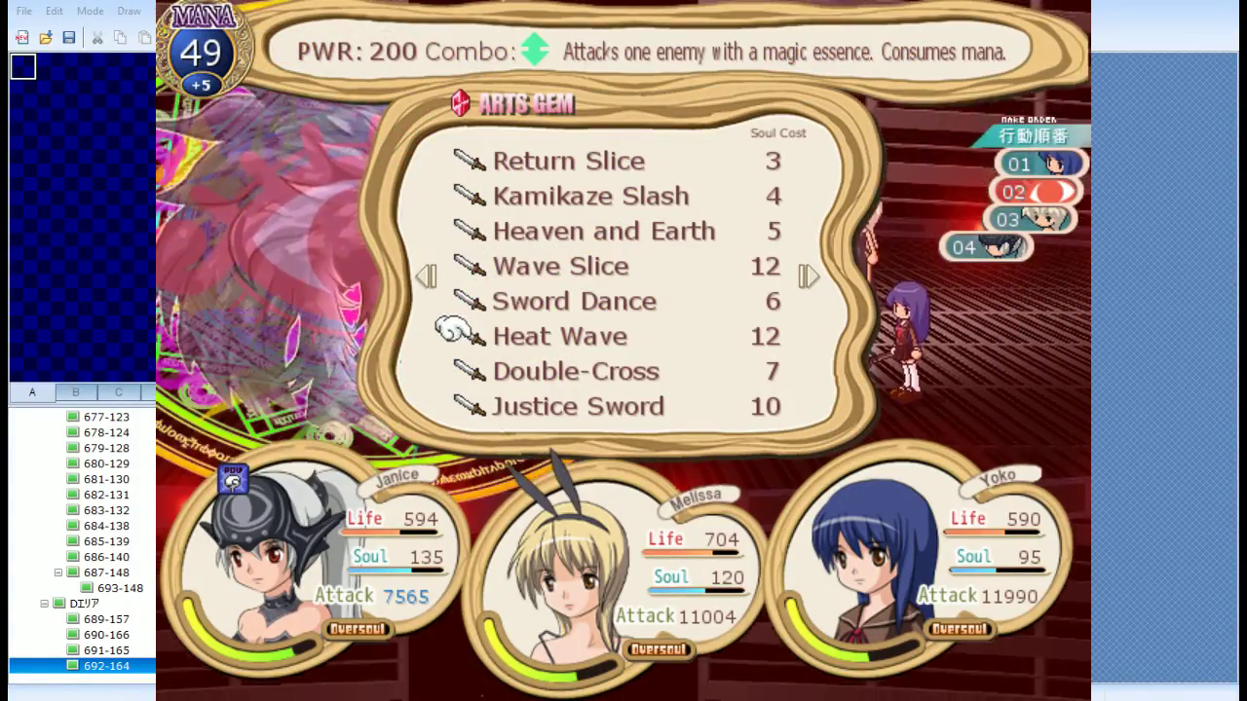
key(Right)
key(Down)
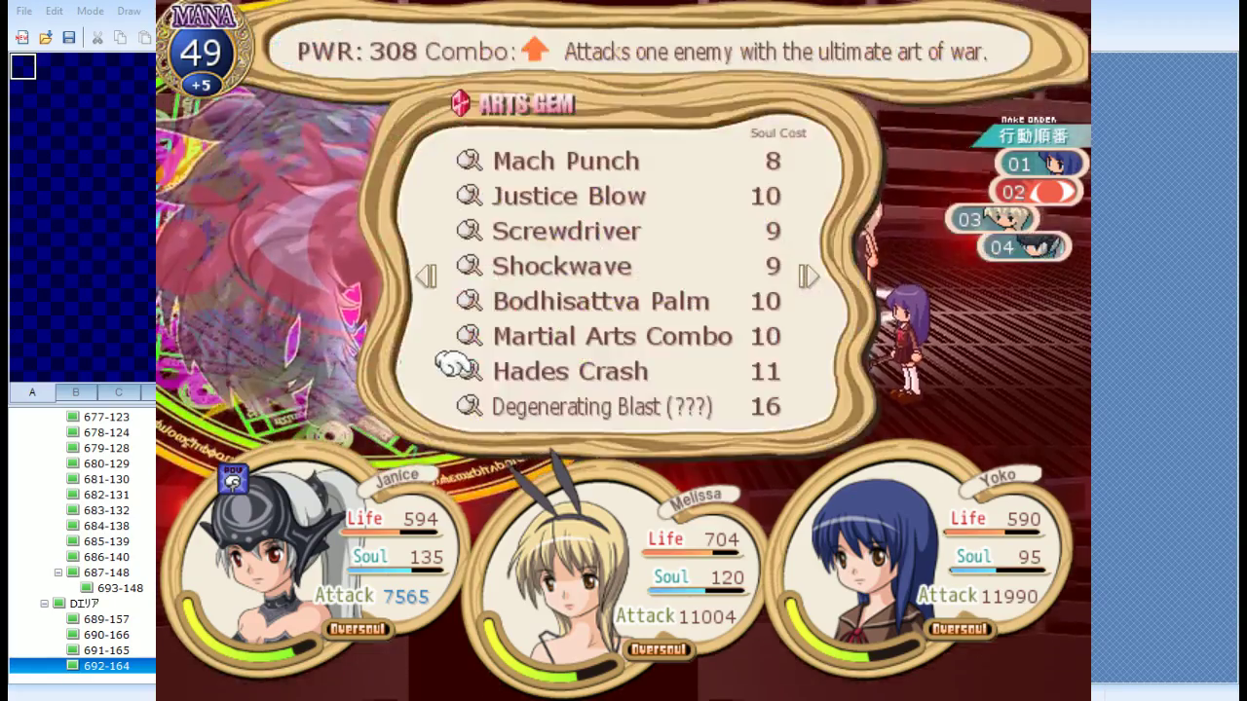
key(Return)
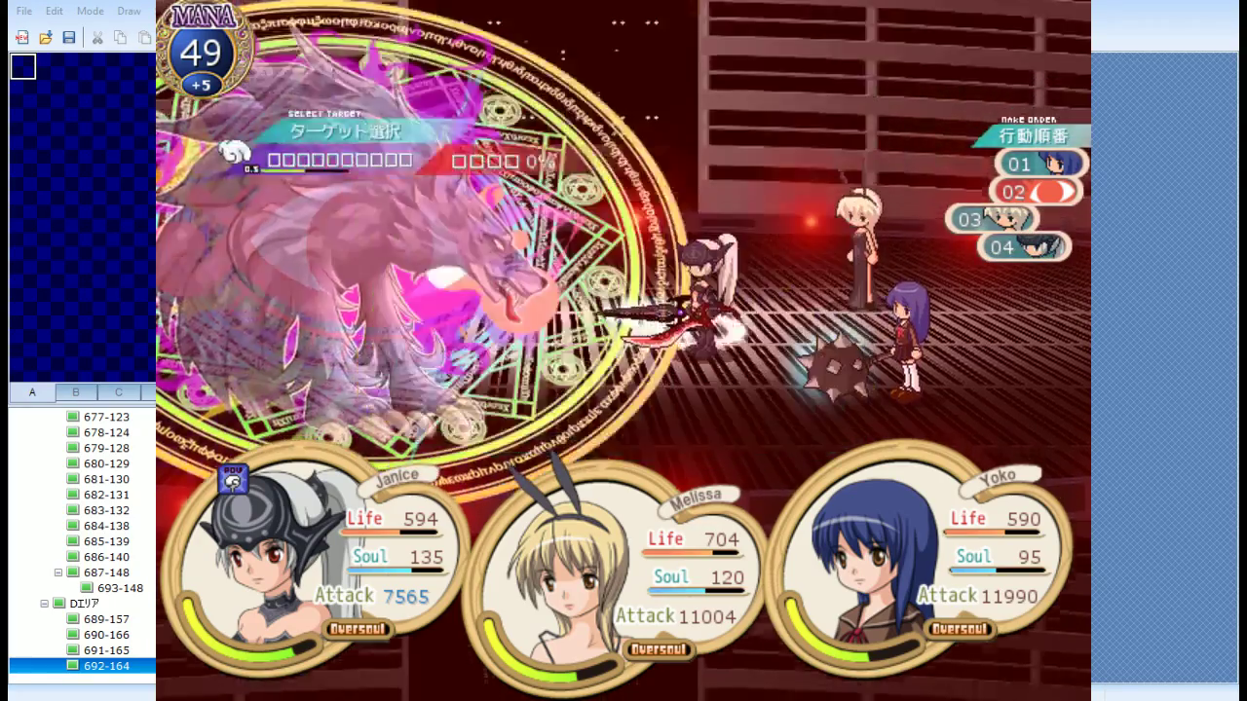
key(Return)
Confirm the beast form as the target and review Yoko's arts from Cosmic Rave to Grandslam!
key(Return)
key(Up)
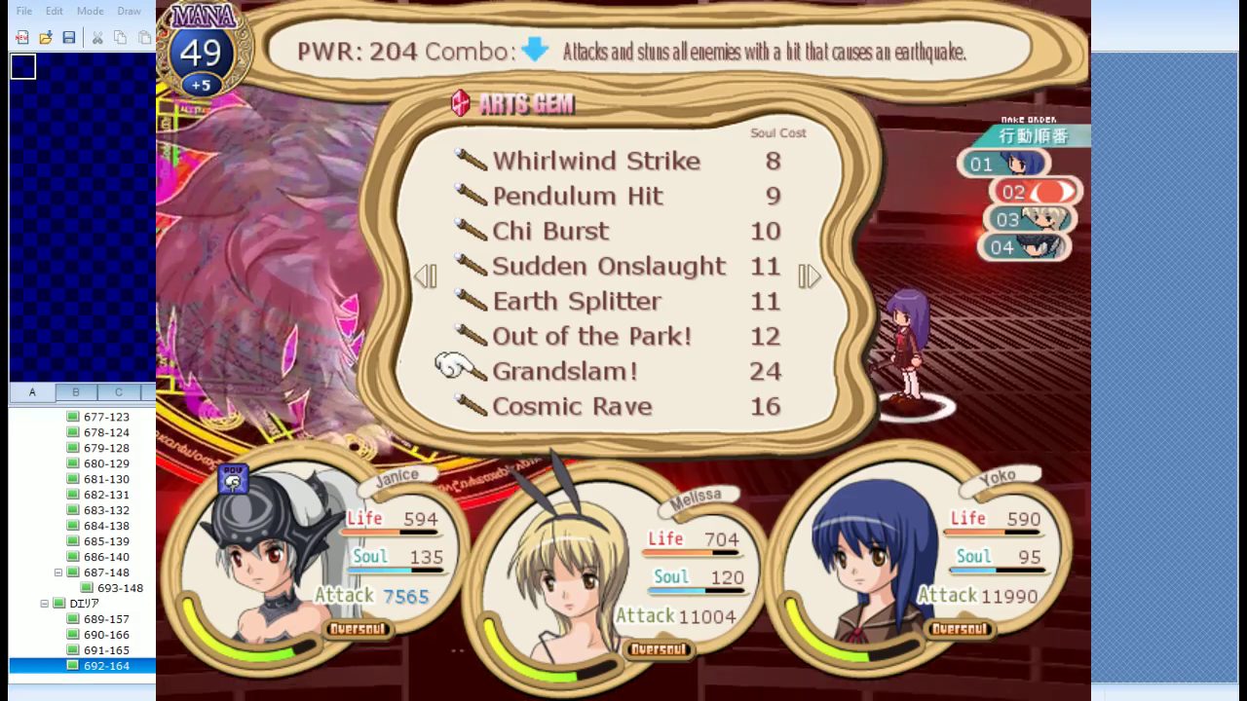
key(Up)
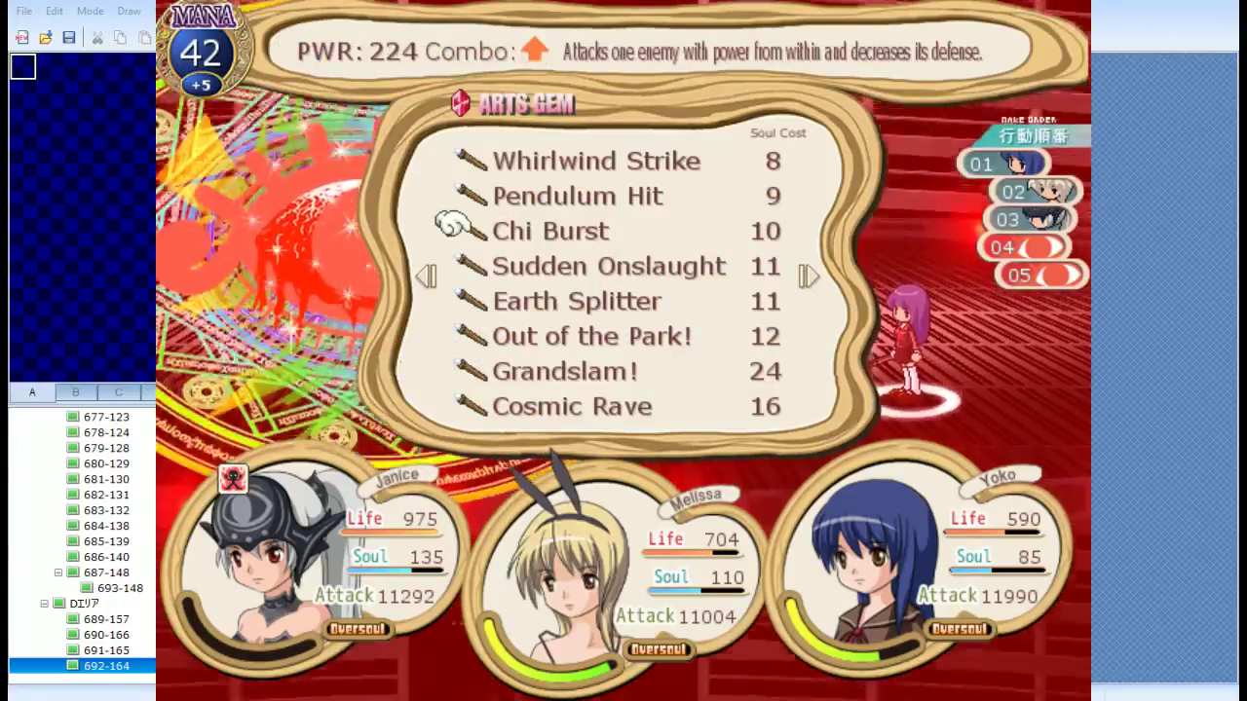
Choose Yoko's Chi Burst against the giant eye and open the Arts lists for Janice and Melissa
key(Return)
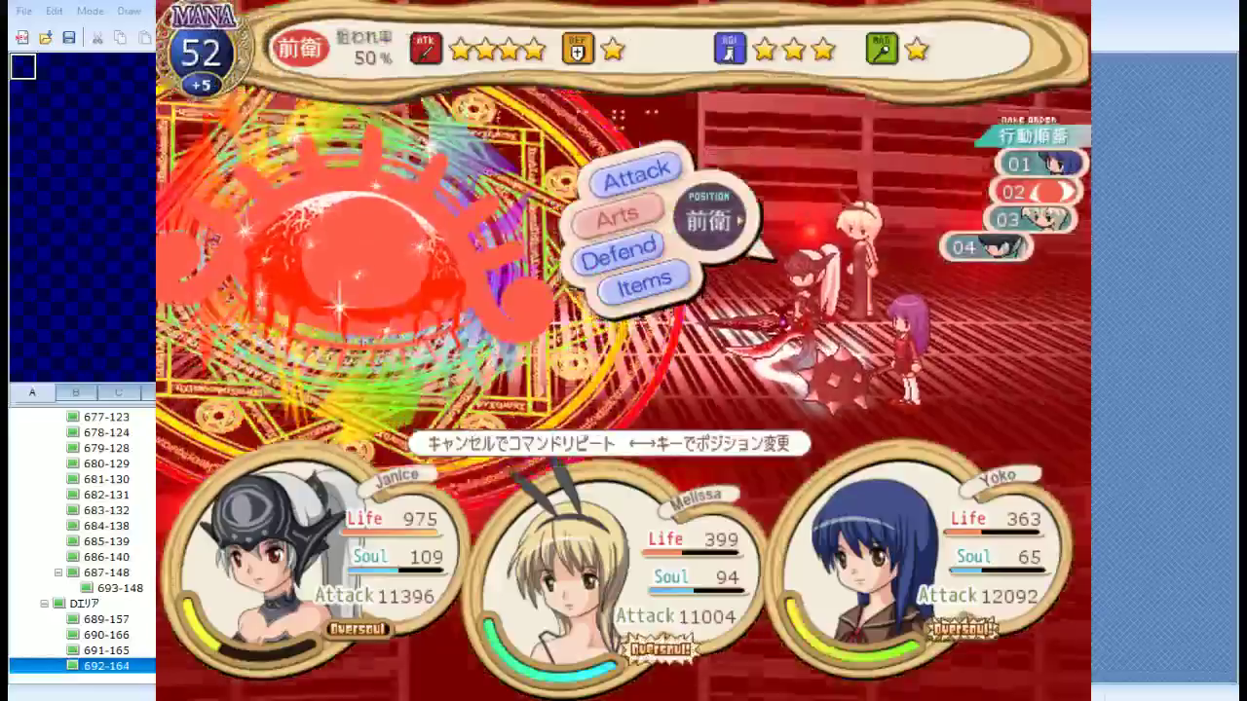
key(Return)
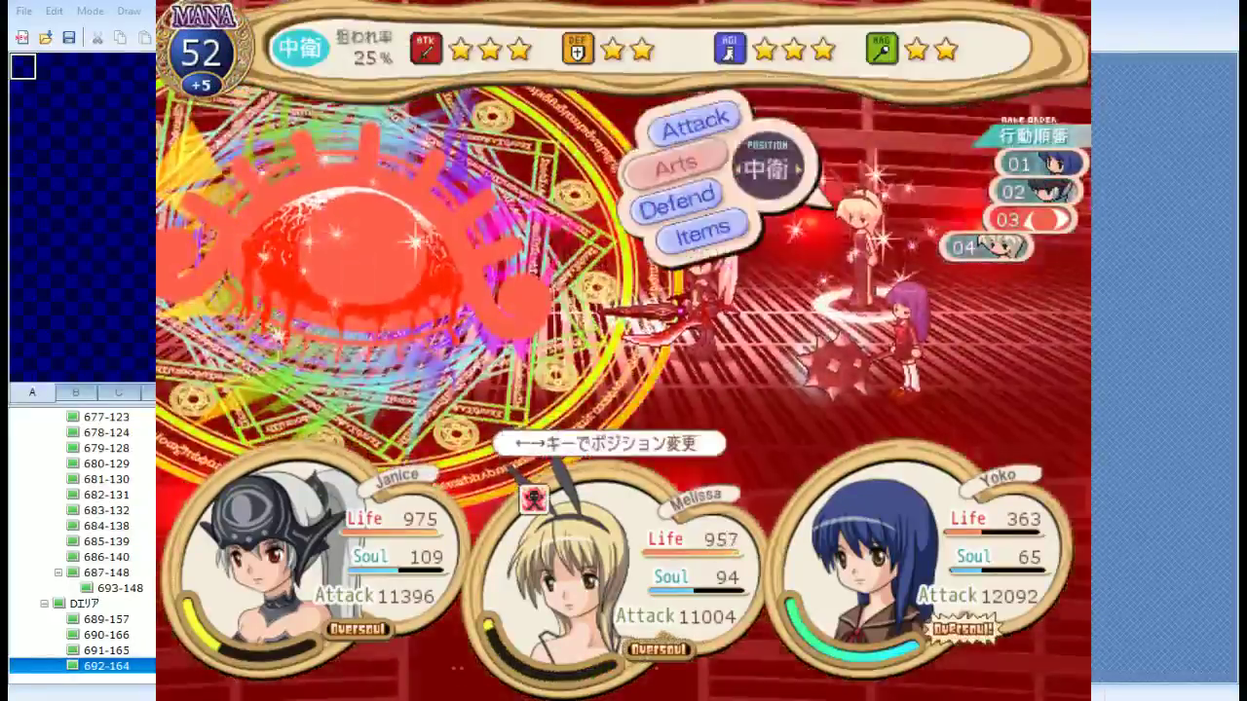
key(Return)
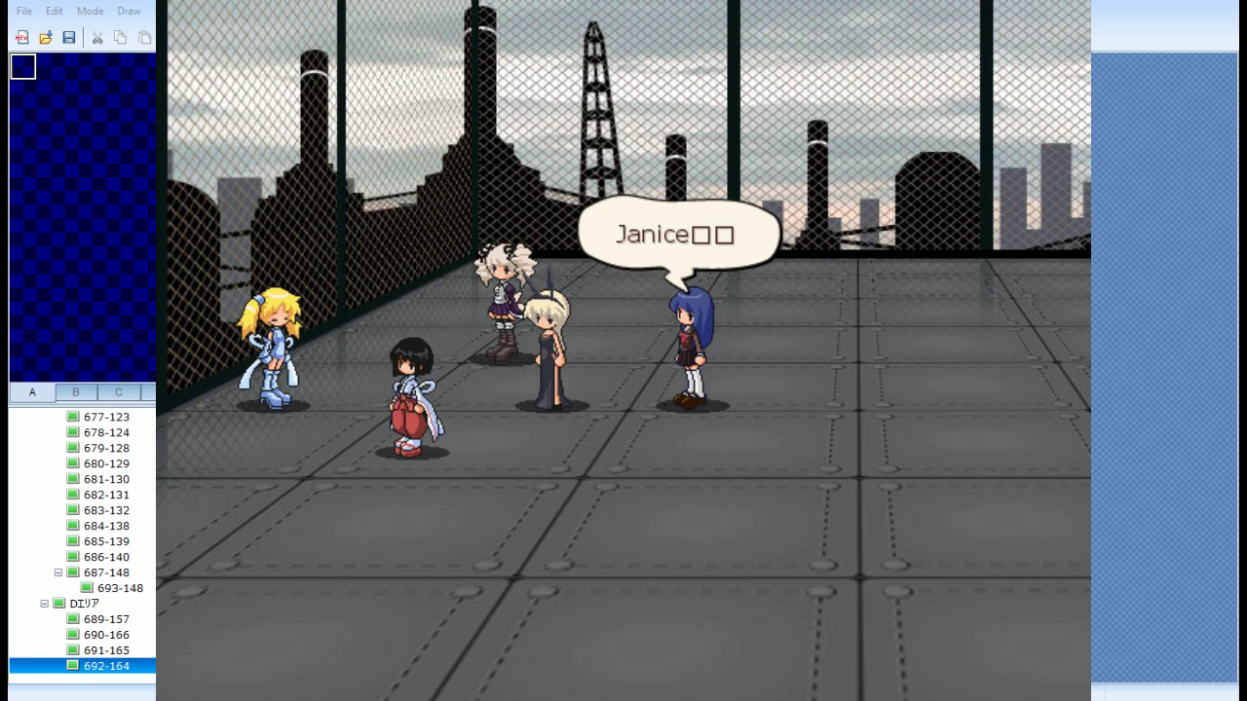
Advance the ending dialogue between Yoko and Melissa on the fenced rooftop
key(Return)
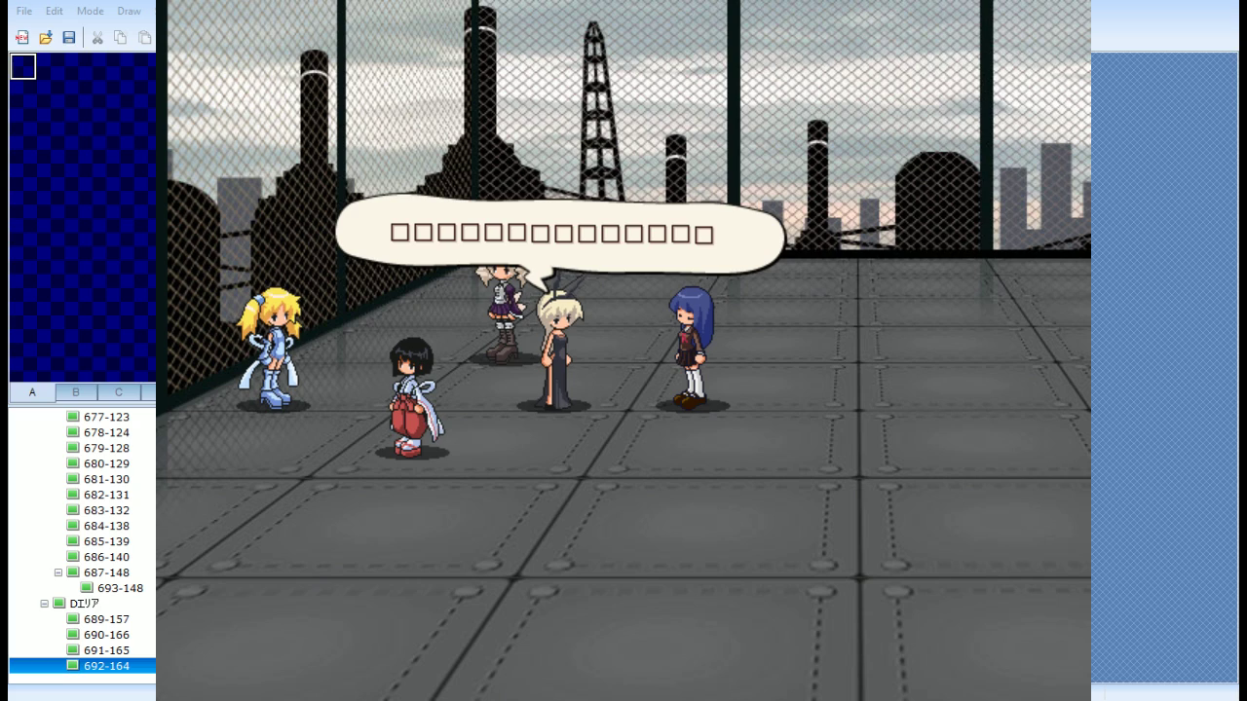
key(Return)
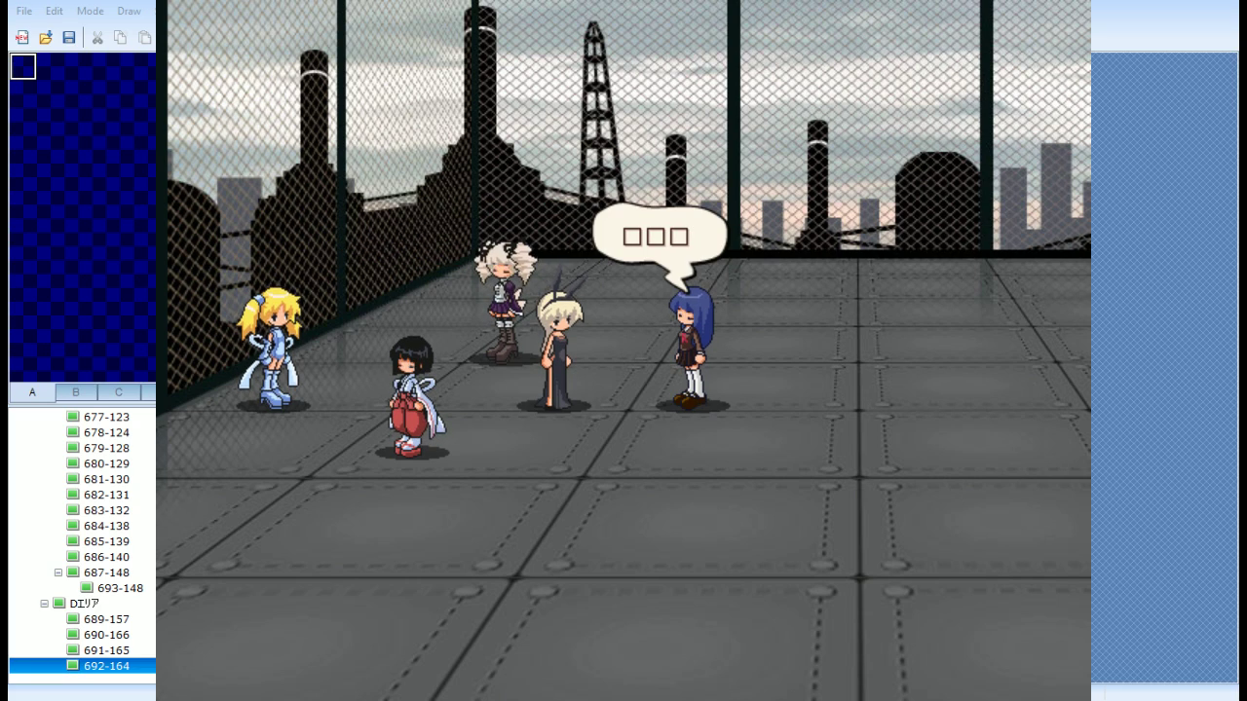
key(Return)
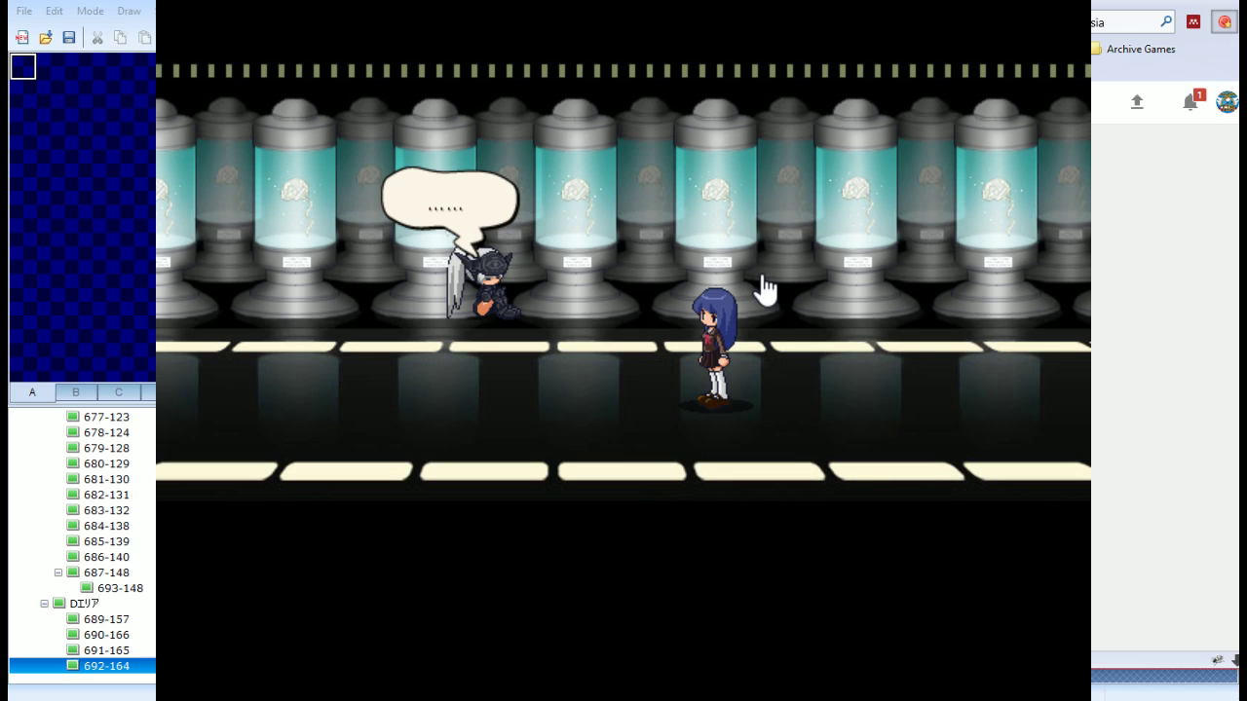
Switch to the web browser, check the video site's notifications and look through the recommended videos
click(1191, 103)
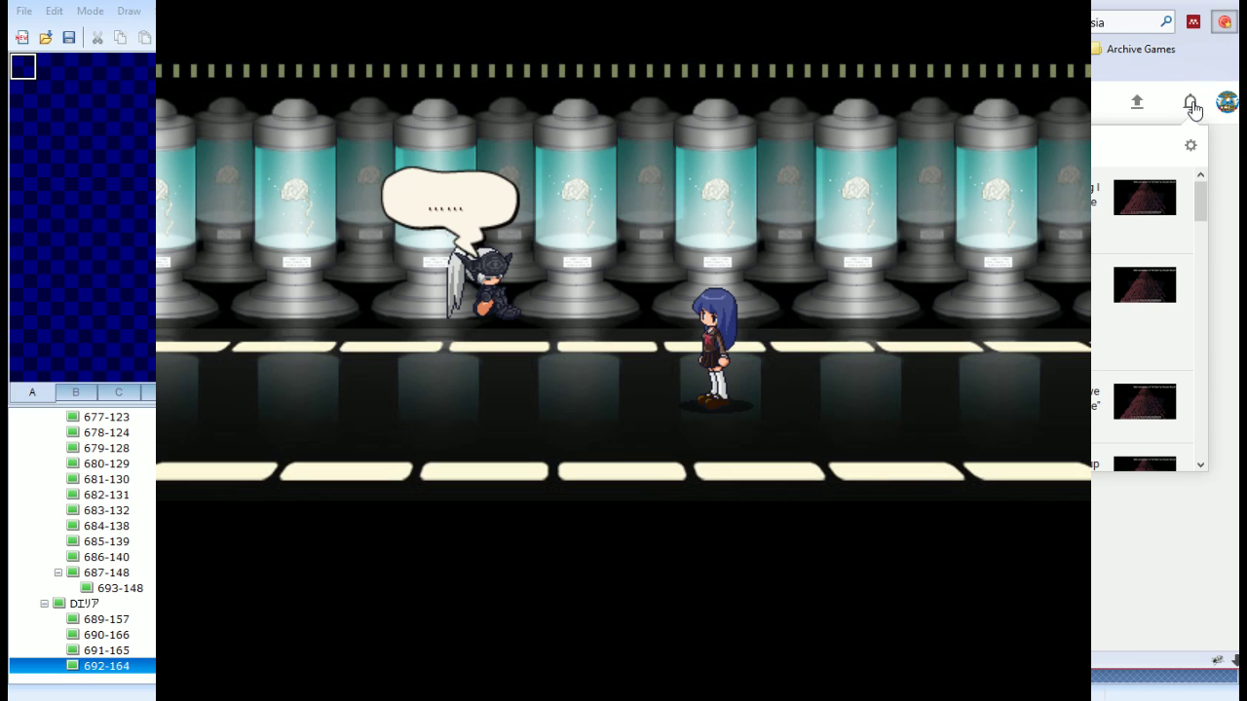
click(1190, 103)
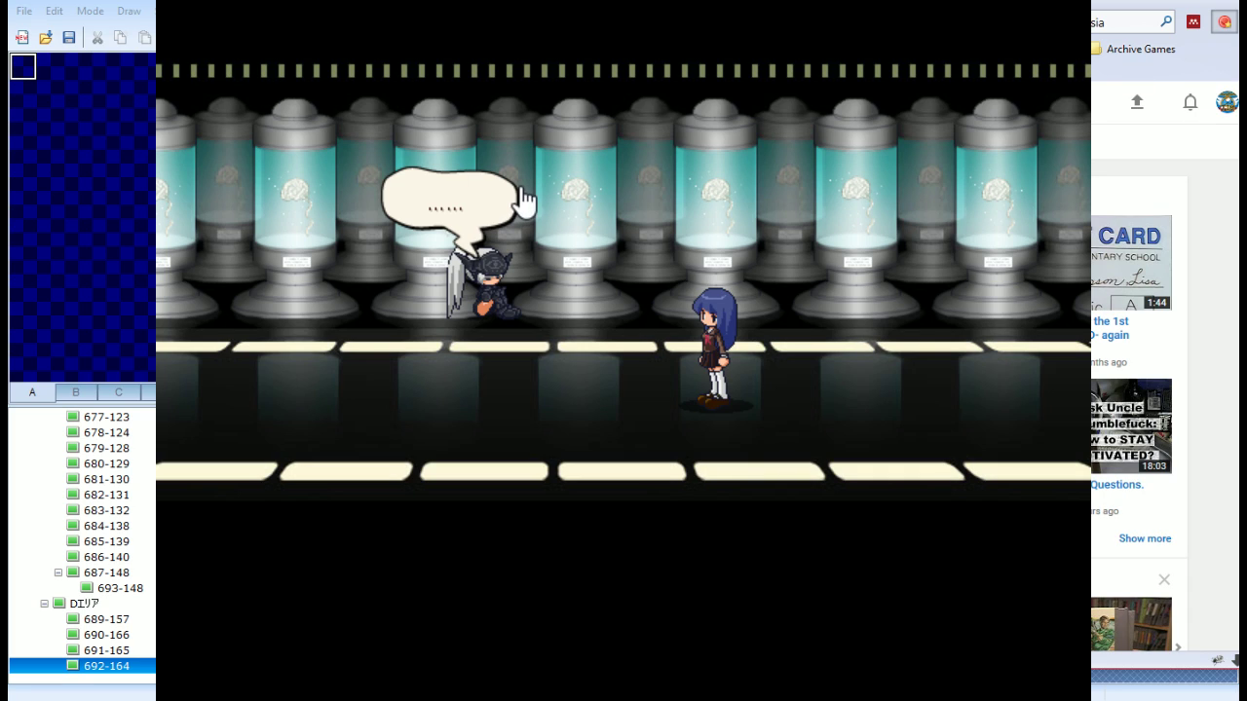
scroll(1135, 409, down, 3)
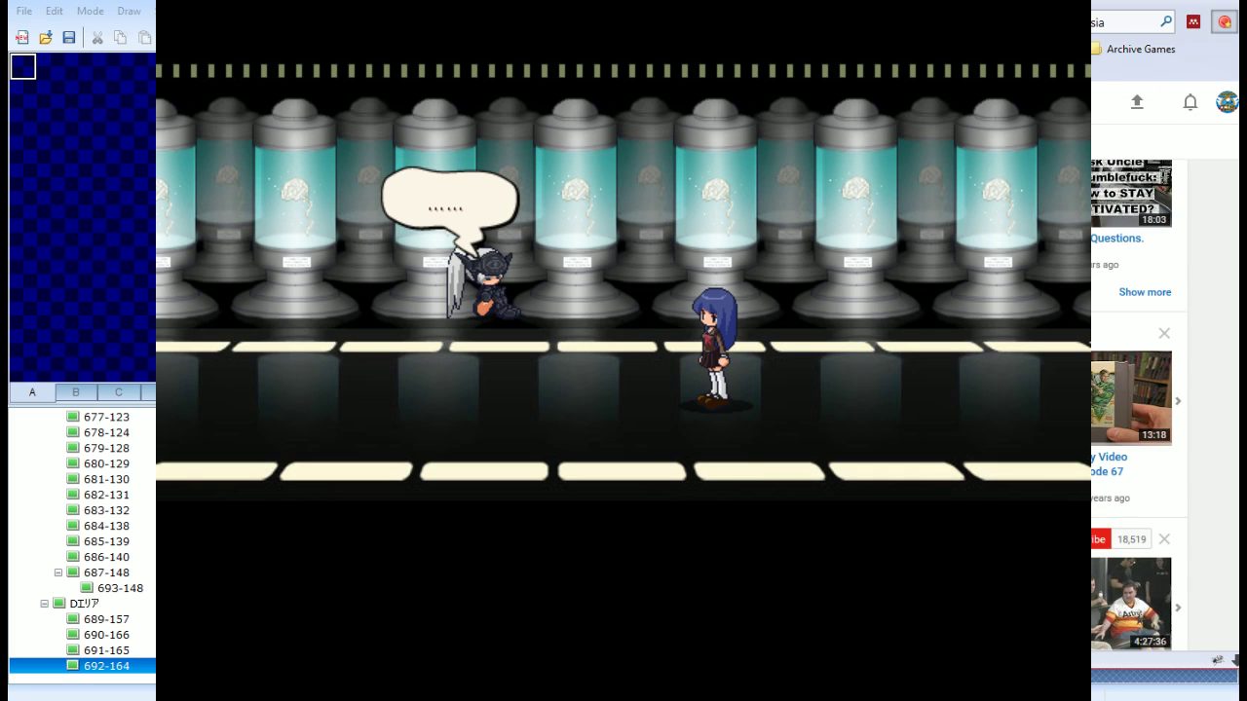
scroll(1135, 409, down, 3)
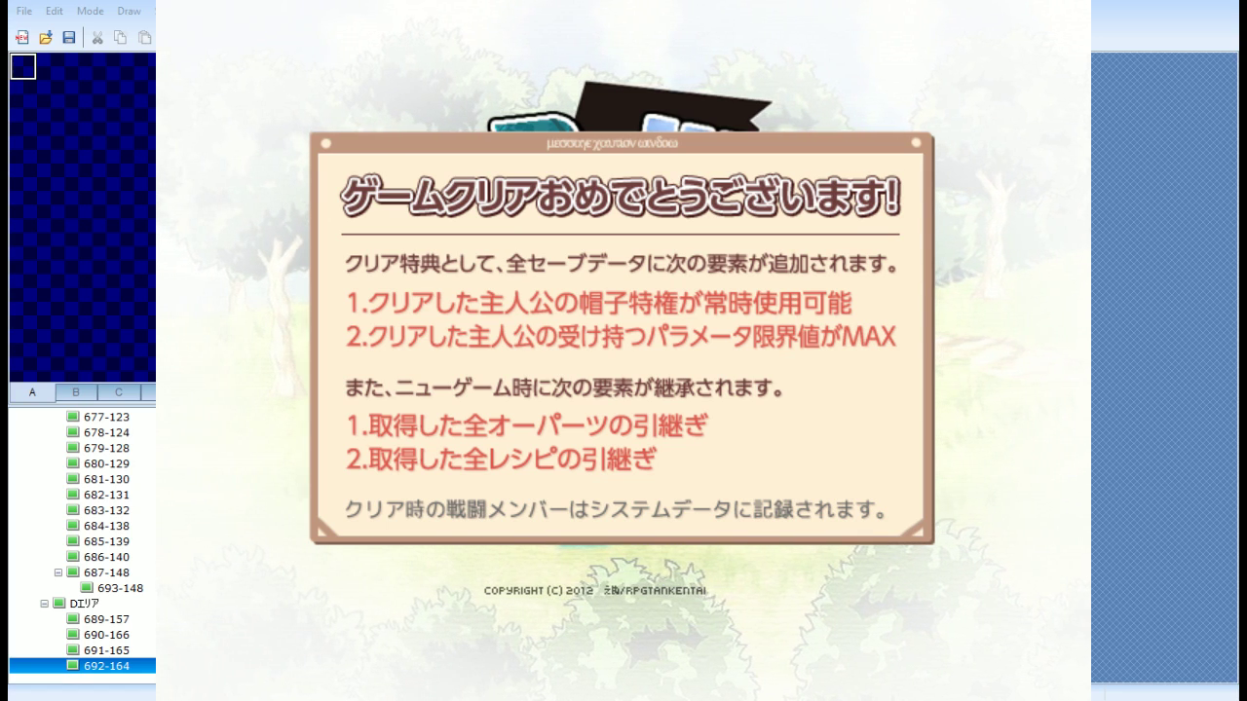
Dismiss the game-clear message, start a new game and highlight Janice in the character selection
key(Return)
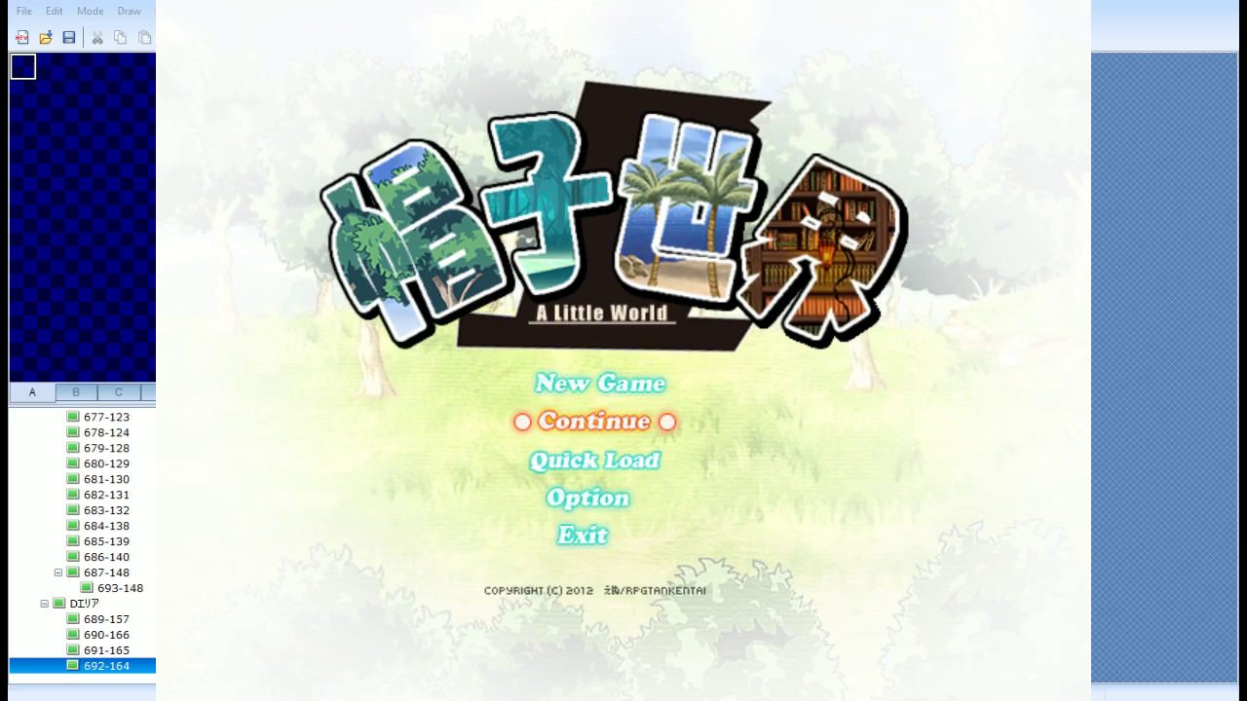
key(Up)
key(Return)
key(Right)
key(Right)
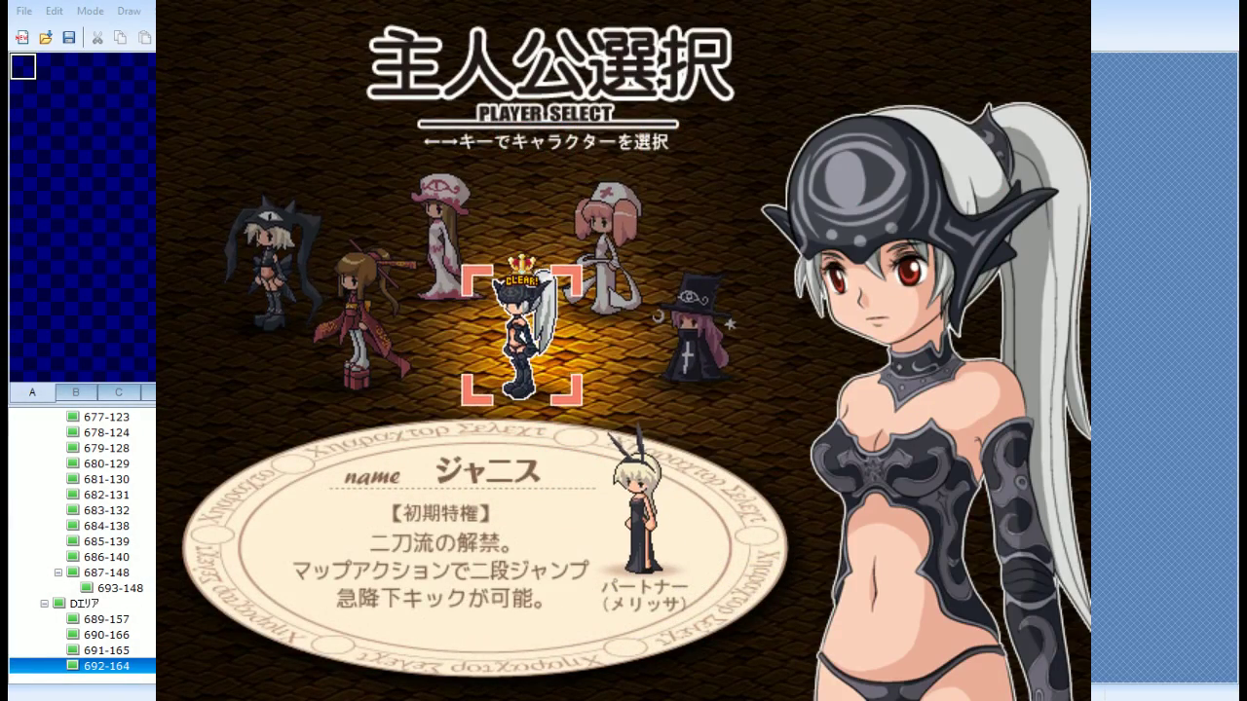
Look through the playable characters on the selection screen and return to the title screen
key(Right)
key(Right)
key(Right)
key(Right)
key(Right)
key(Right)
key(Right)
key(Right)
key(Right)
key(Right)
key(Right)
key(Right)
key(Right)
key(Right)
key(Right)
key(Left)
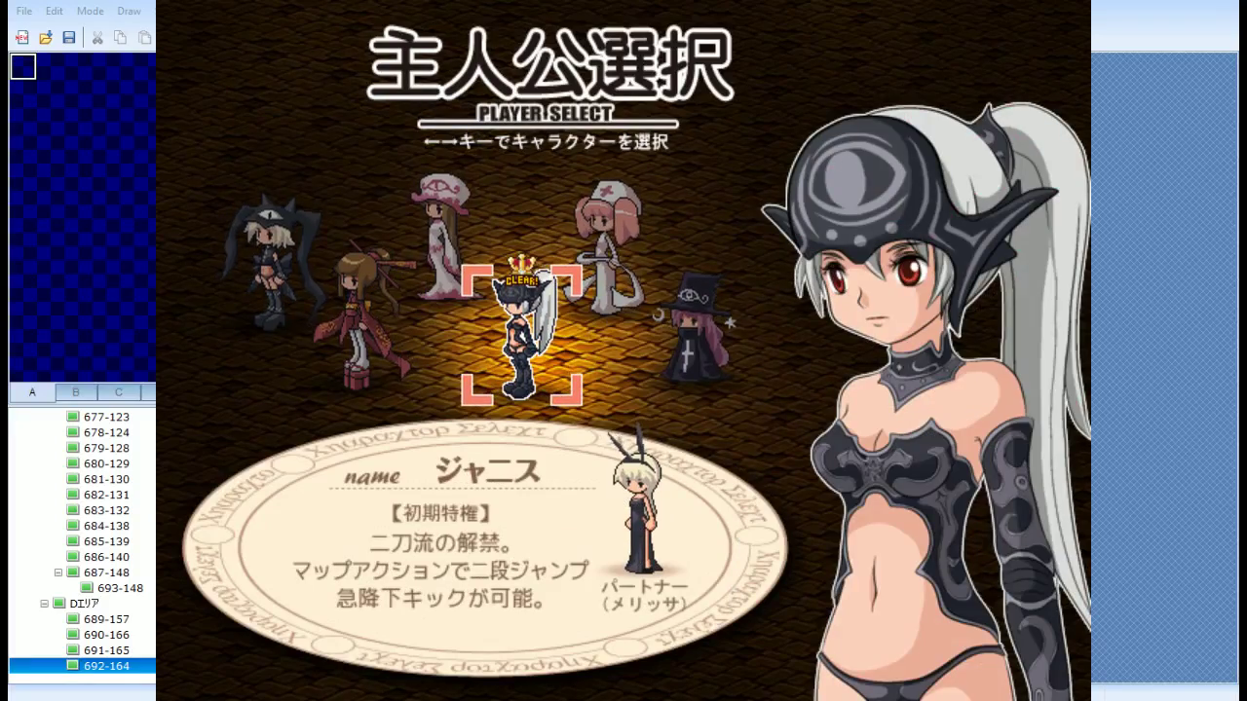
key(Escape)
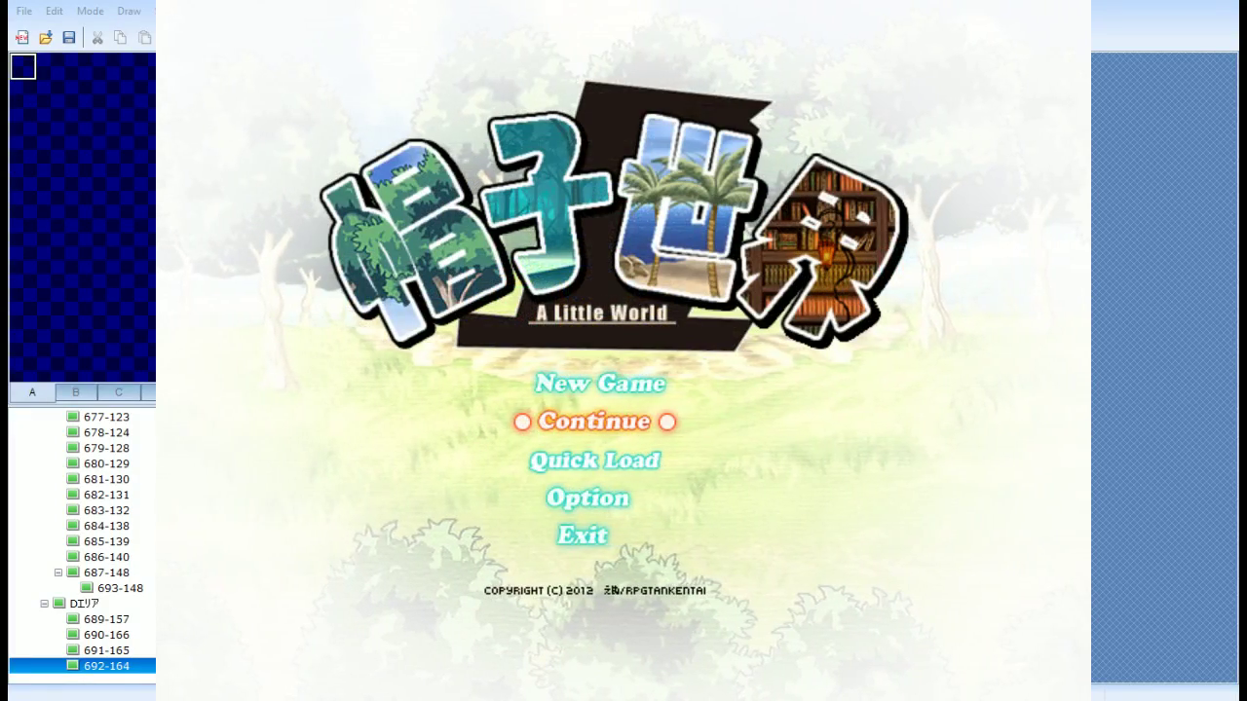
Start a new game again and review the character profiles from ドーラ to メル
key(Return)
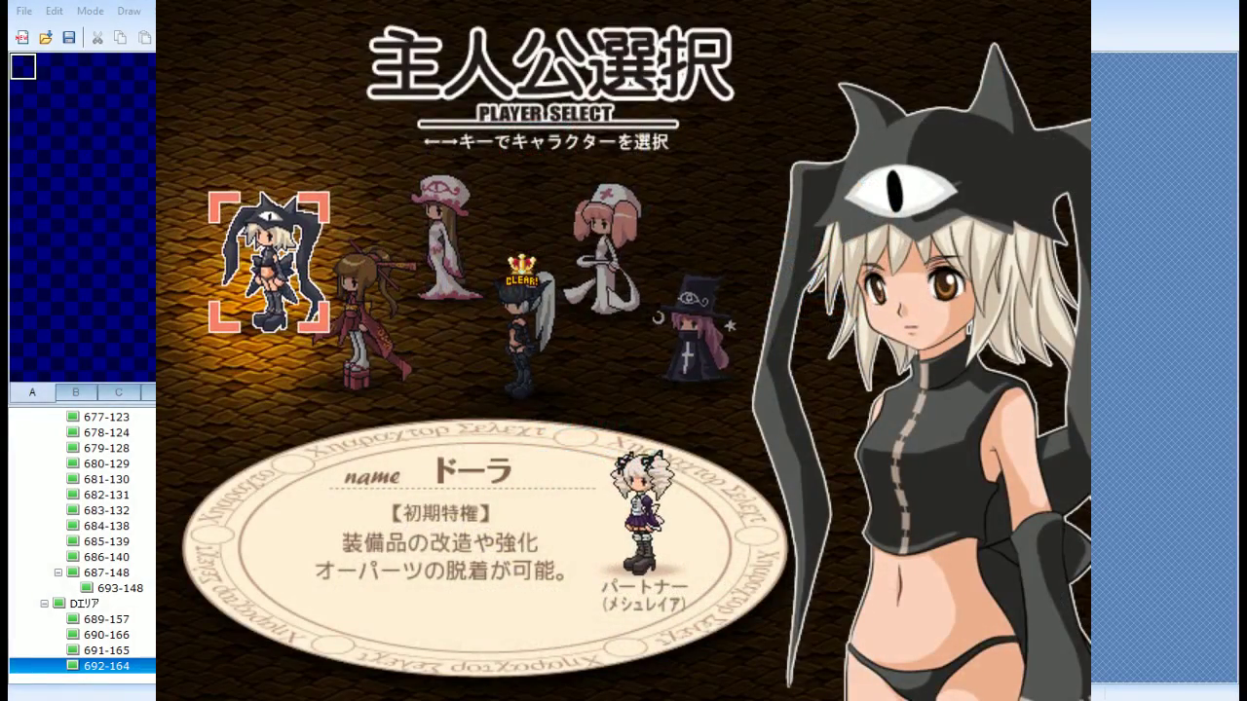
key(Right)
key(Right)
key(Right)
key(Right)
key(Right)
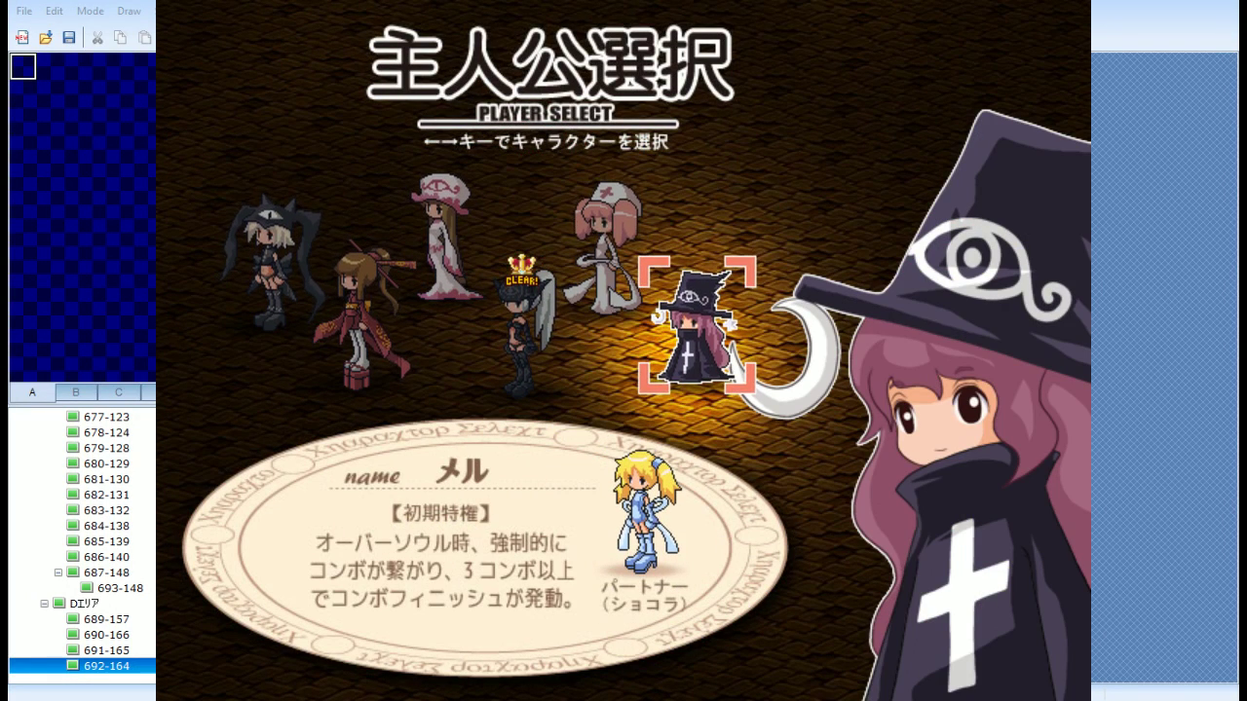
Cycle back through the playable characters repeatedly, examining their starting perks and partners
key(Left)
key(Left)
key(Left)
key(Left)
key(Left)
key(Left)
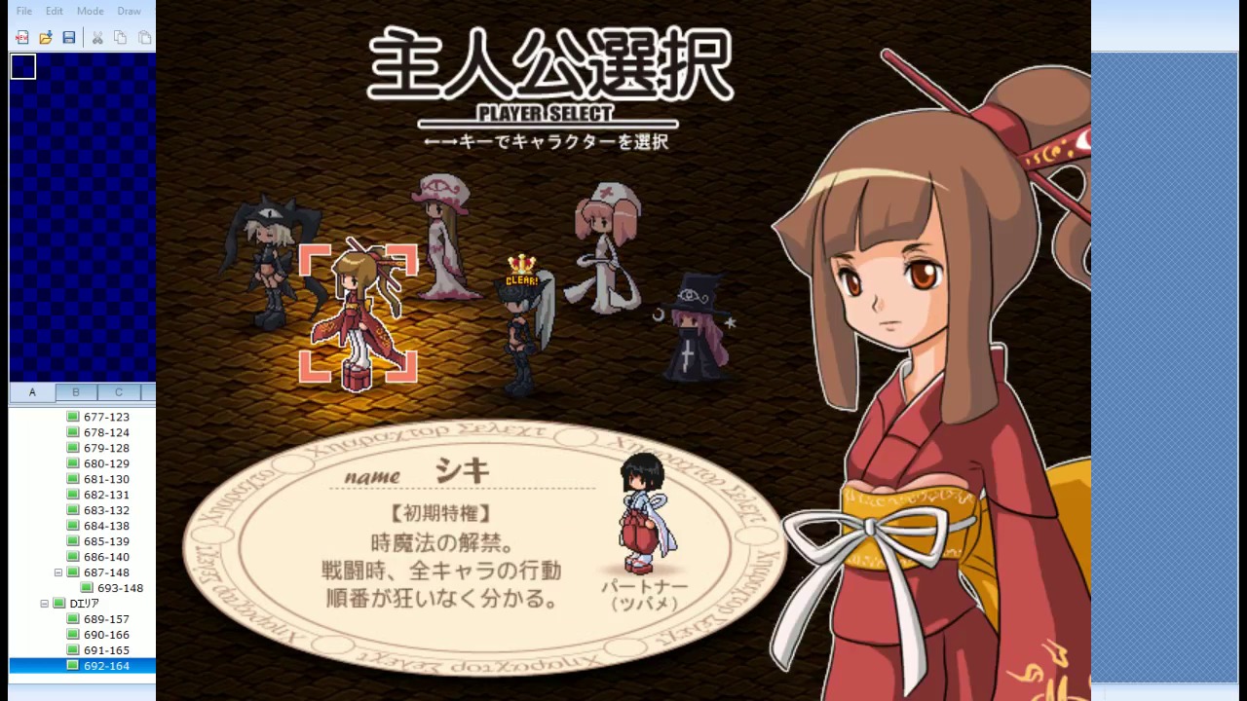
key(Left)
key(Left)
key(Left)
key(Left)
key(Left)
key(Left)
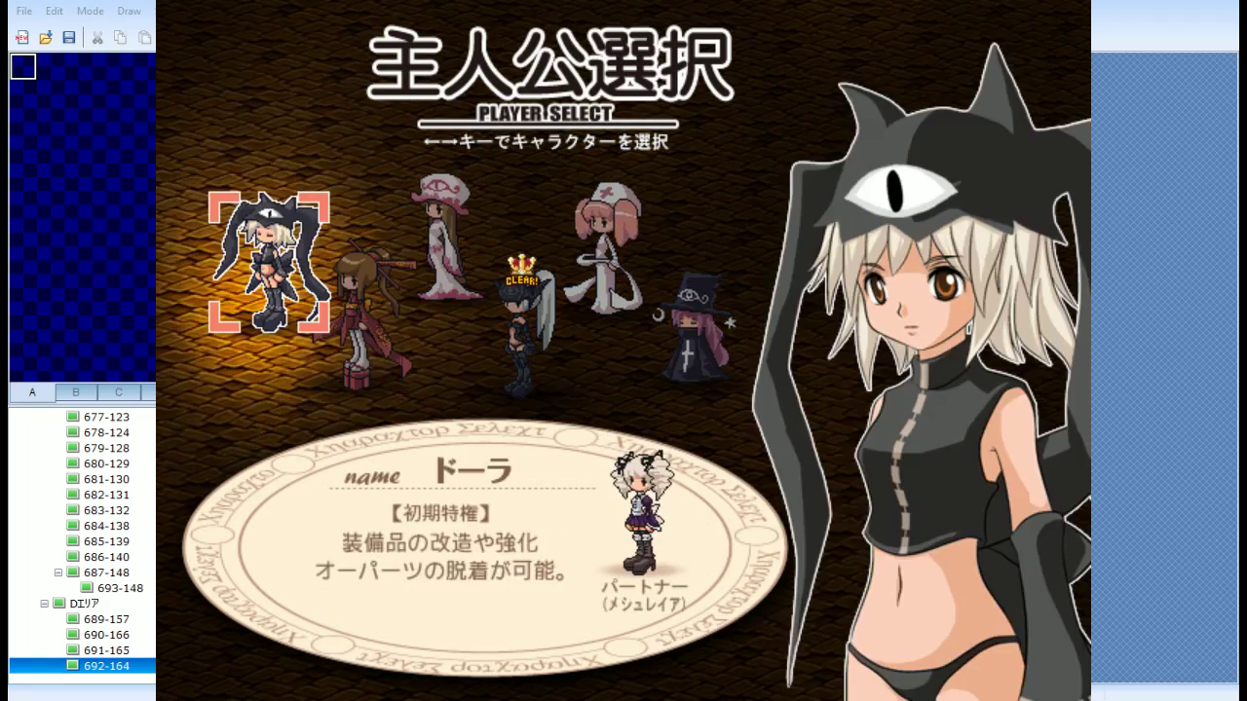
key(Left)
key(Left)
key(Left)
key(Left)
key(Left)
key(Left)
key(Left)
key(Left)
key(Left)
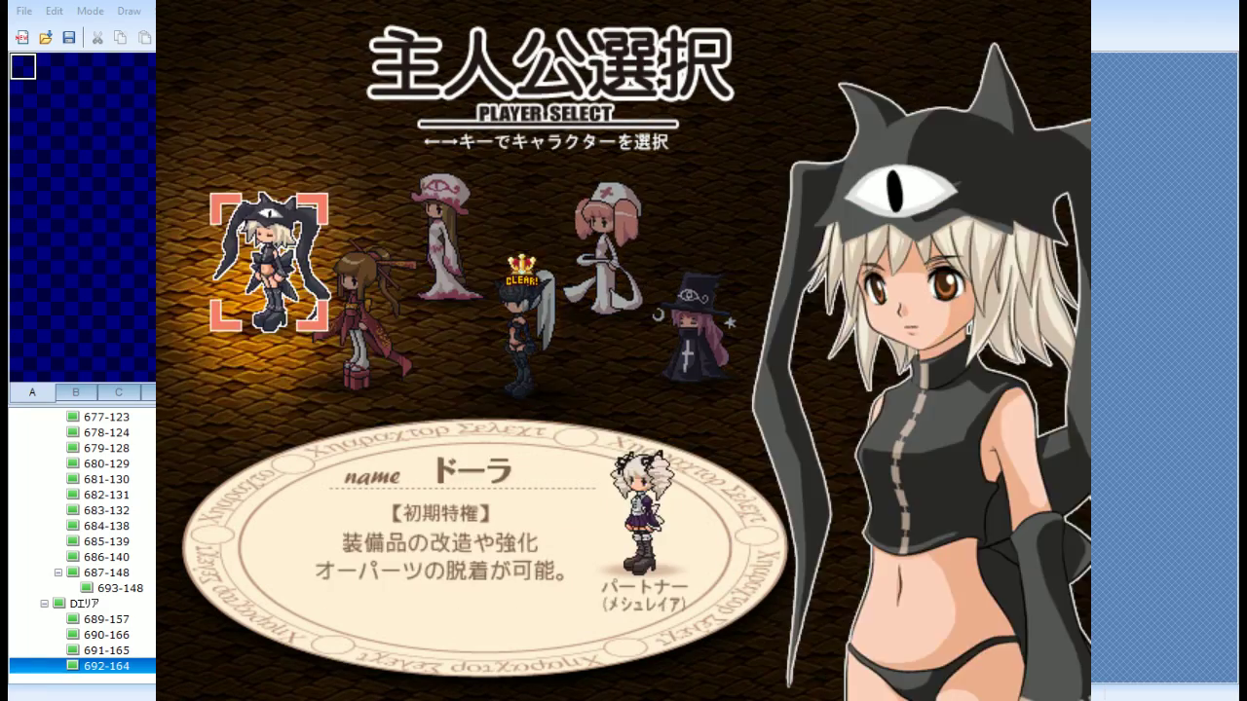
key(Left)
key(Left)
key(Left)
key(Left)
key(Left)
key(Left)
key(Left)
key(Left)
key(Left)
key(Left)
key(Left)
key(Left)
key(Left)
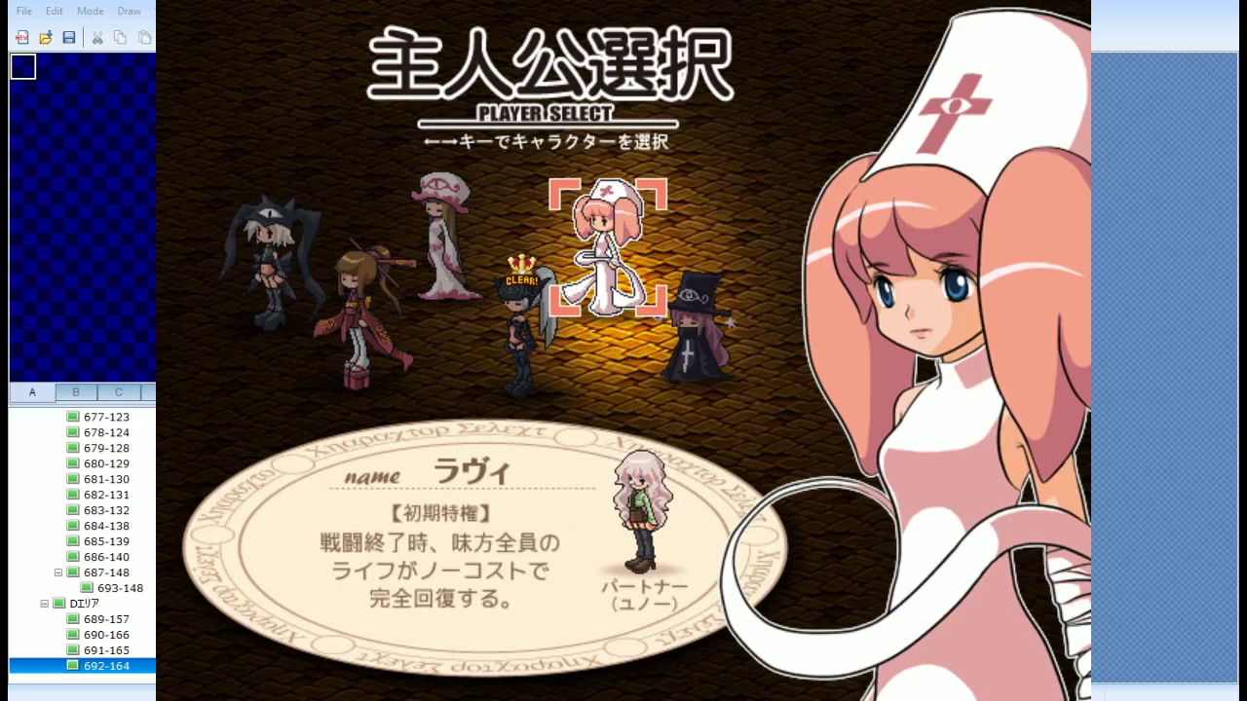
key(Left)
key(Left)
key(Left)
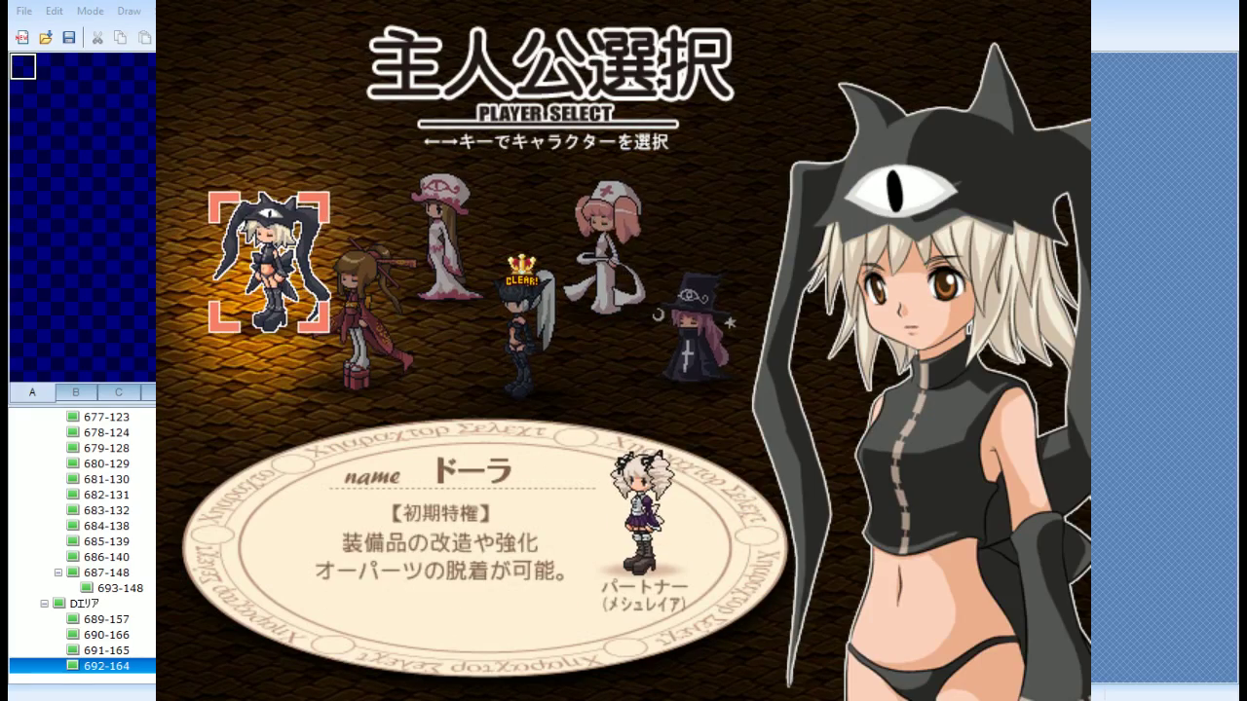
key(Left)
key(Left)
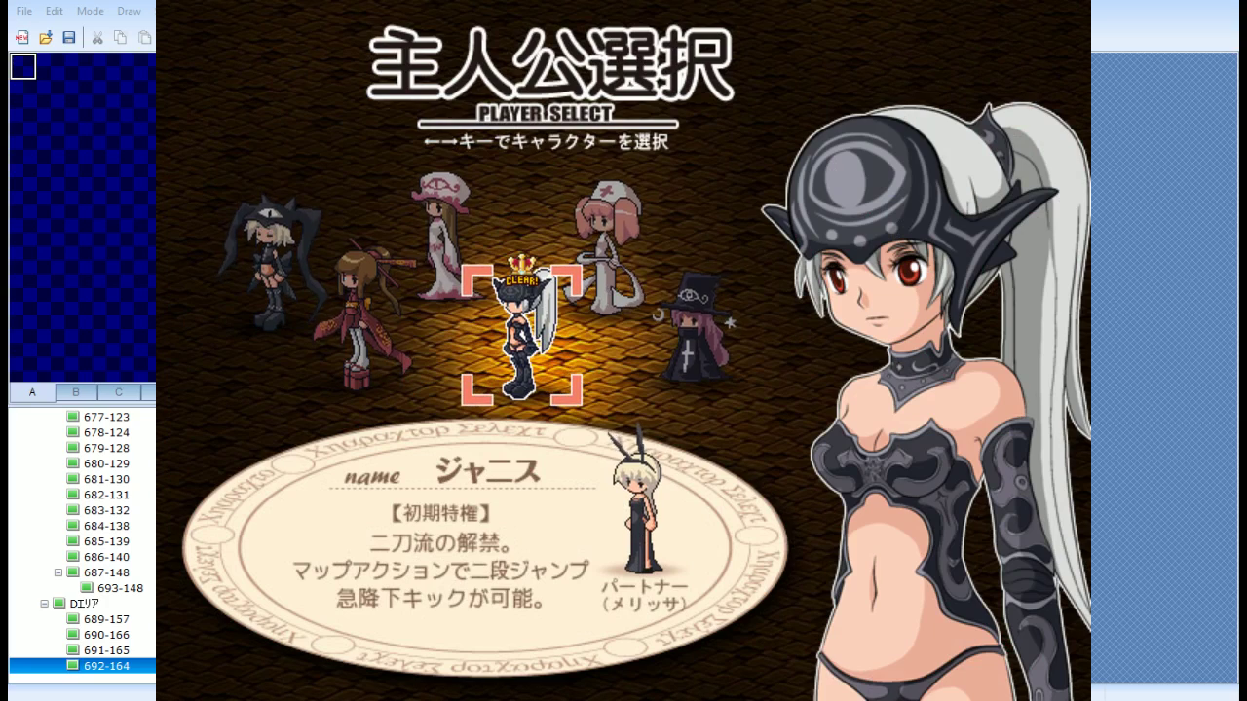
key(Left)
key(Left)
key(Right)
key(Right)
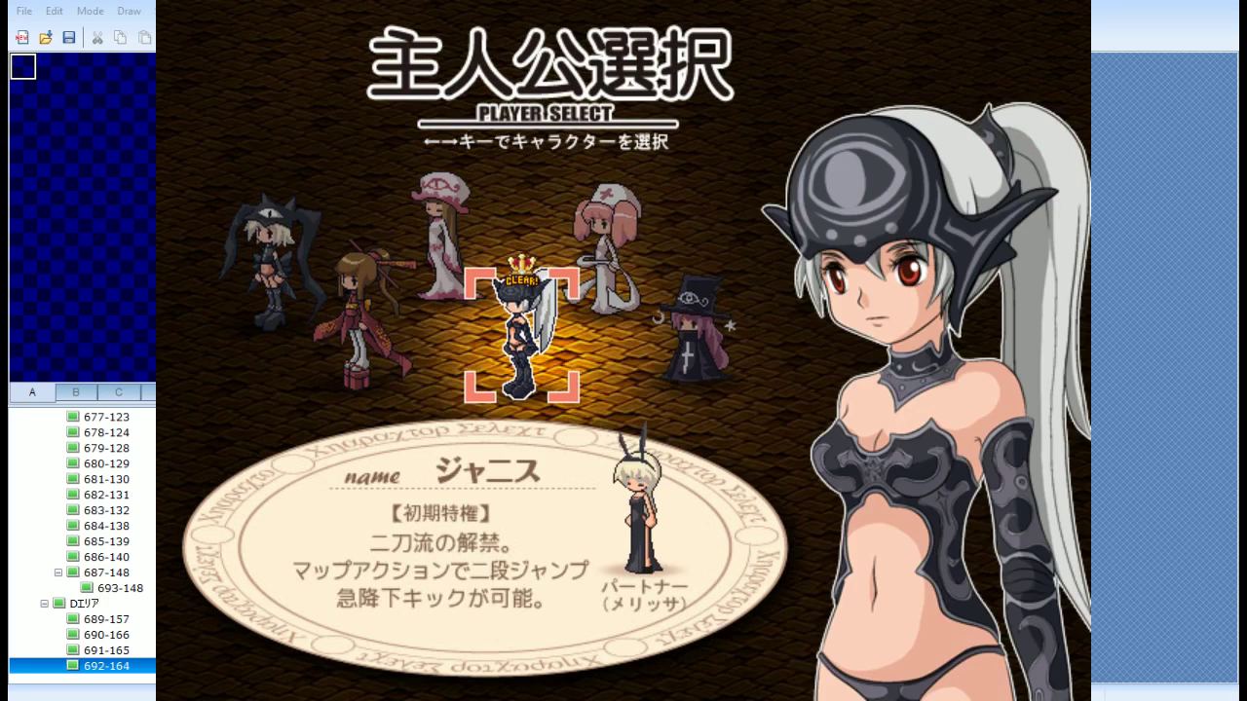
Choose メル with partner ショコラ as the protagonist and confirm starting the game with her
key(Left)
key(Left)
key(Left)
key(Left)
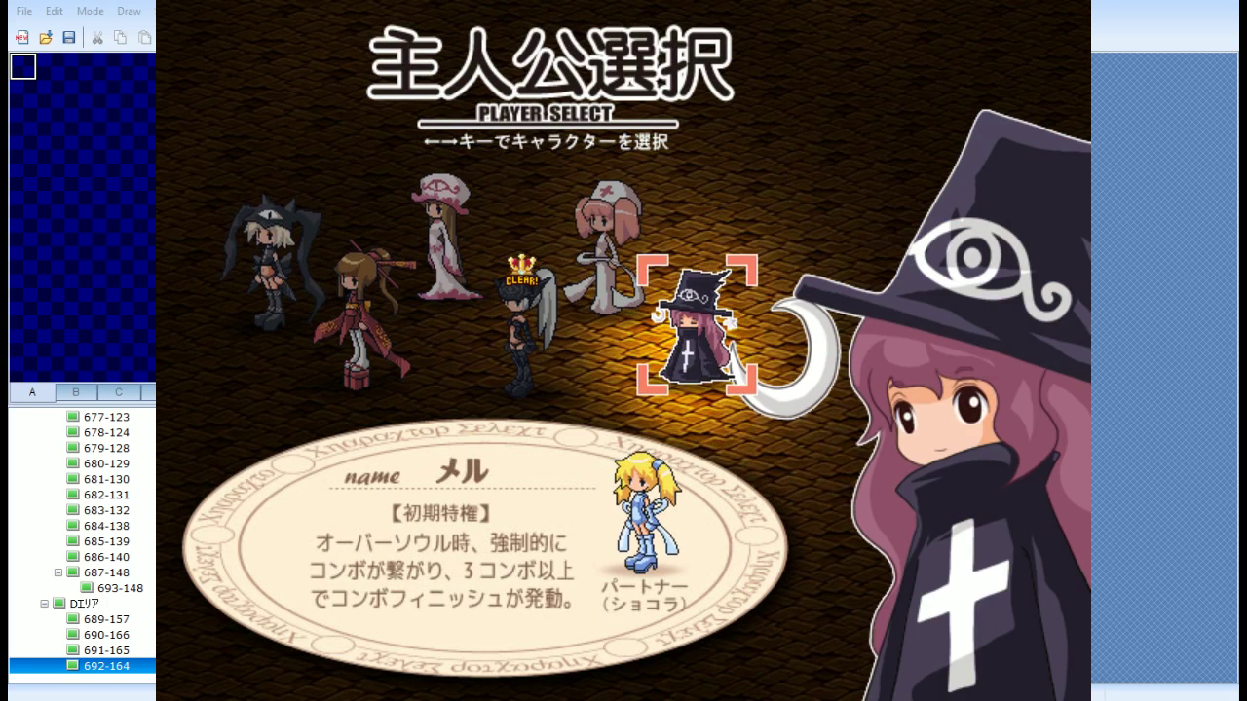
key(z)
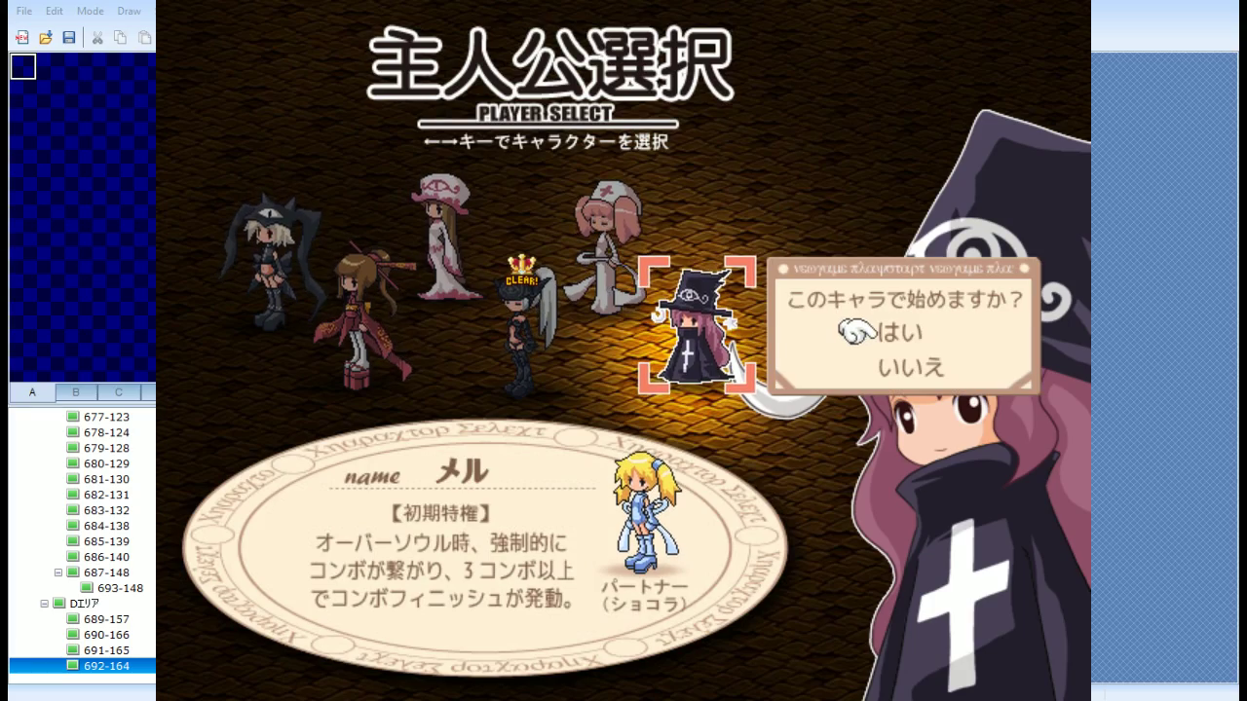
key(z)
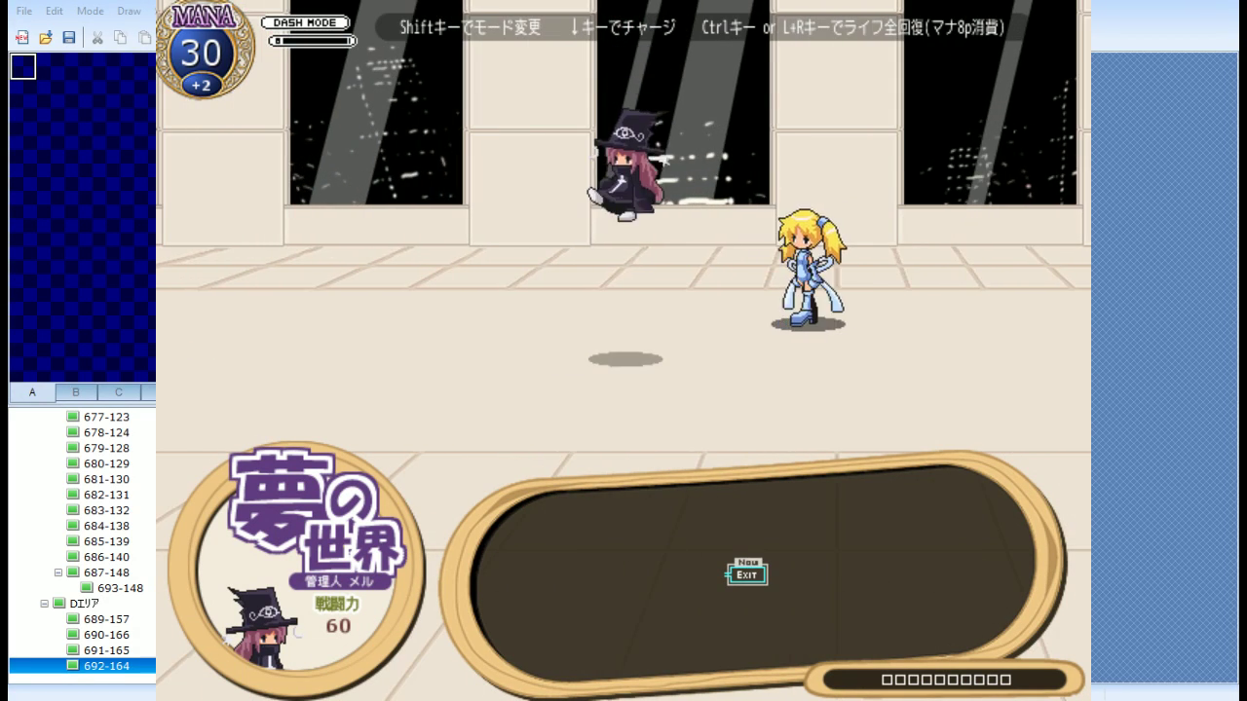
Lead メル through the dream-world hallway past the stairs and the first pair of sheep, collecting the 糸 item
key(Left)
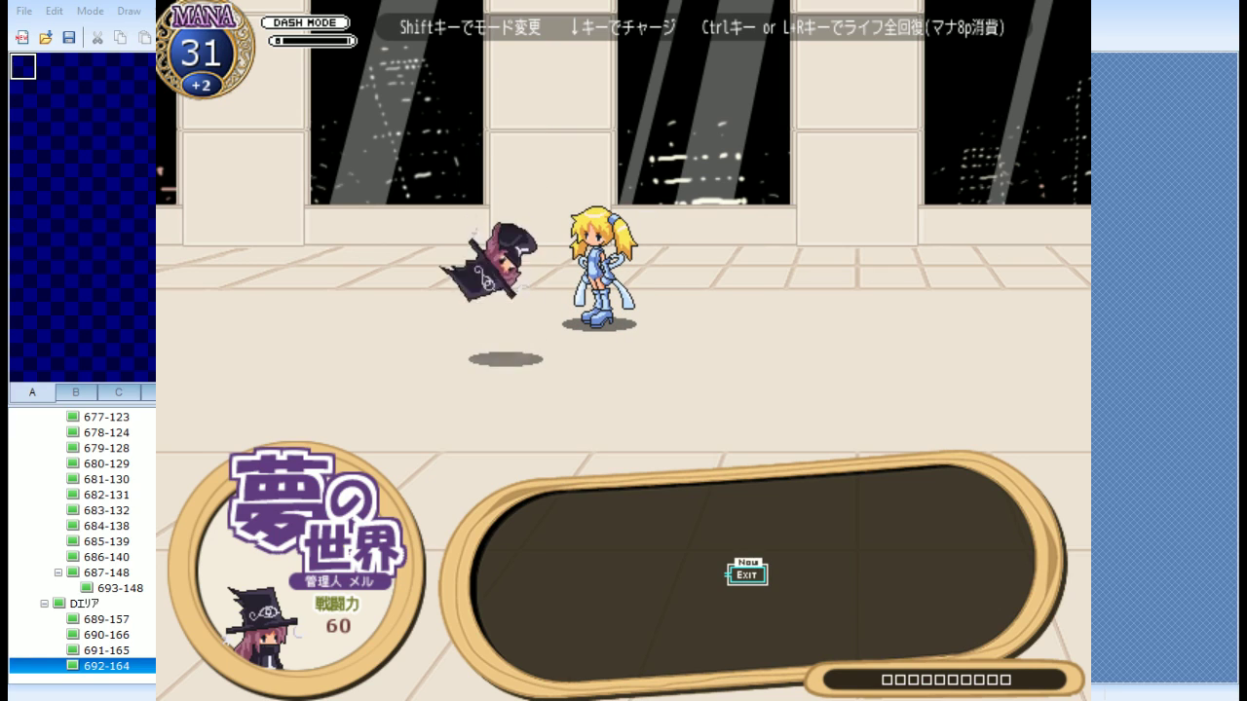
key(Left)
key(Left)
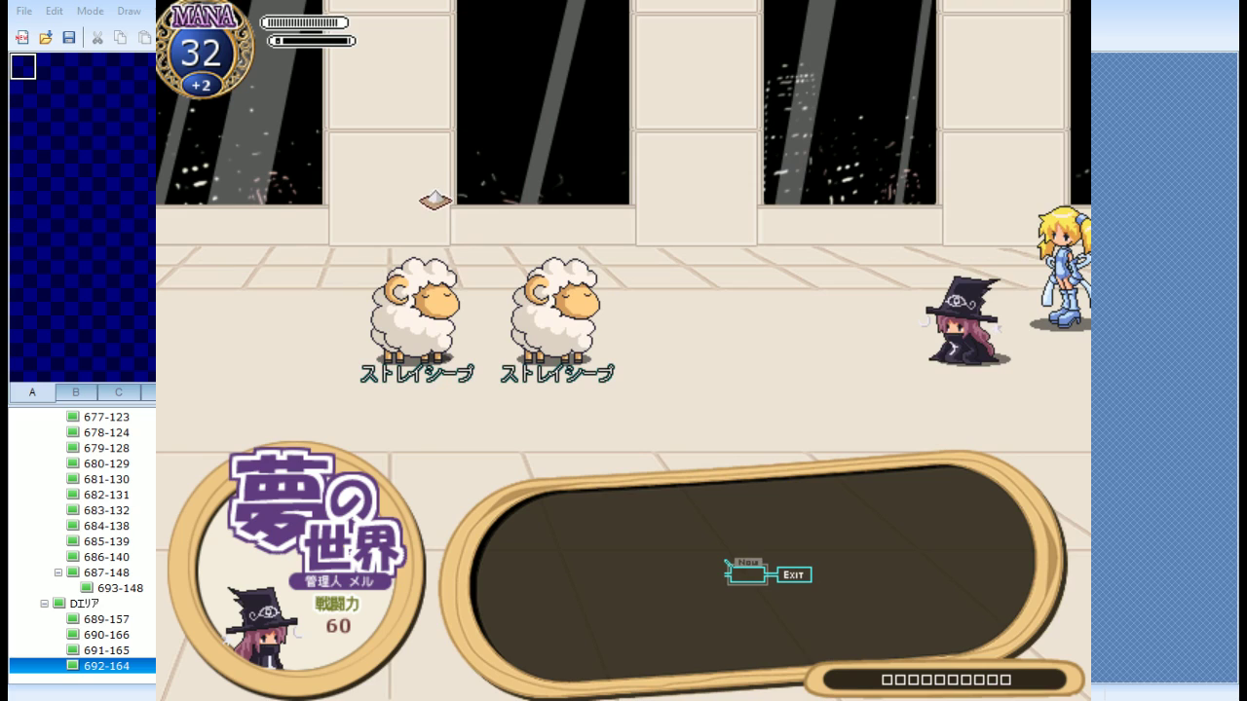
key(Left)
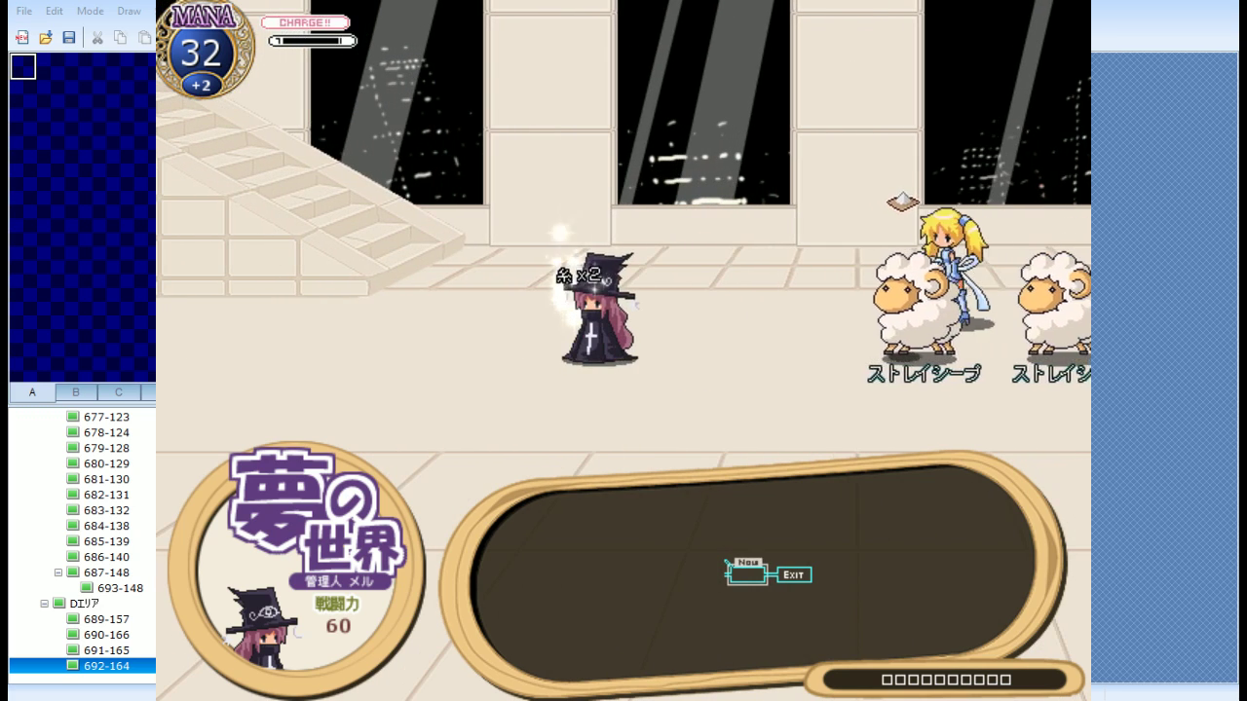
key(Left)
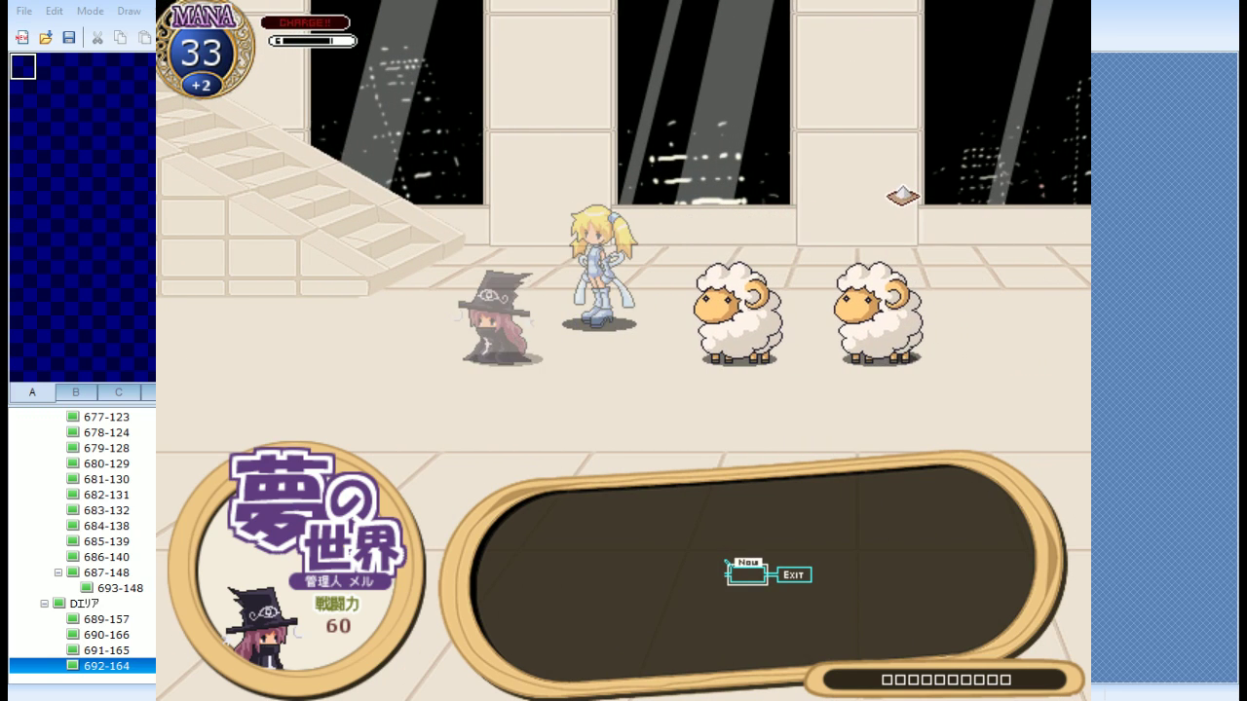
key(Left)
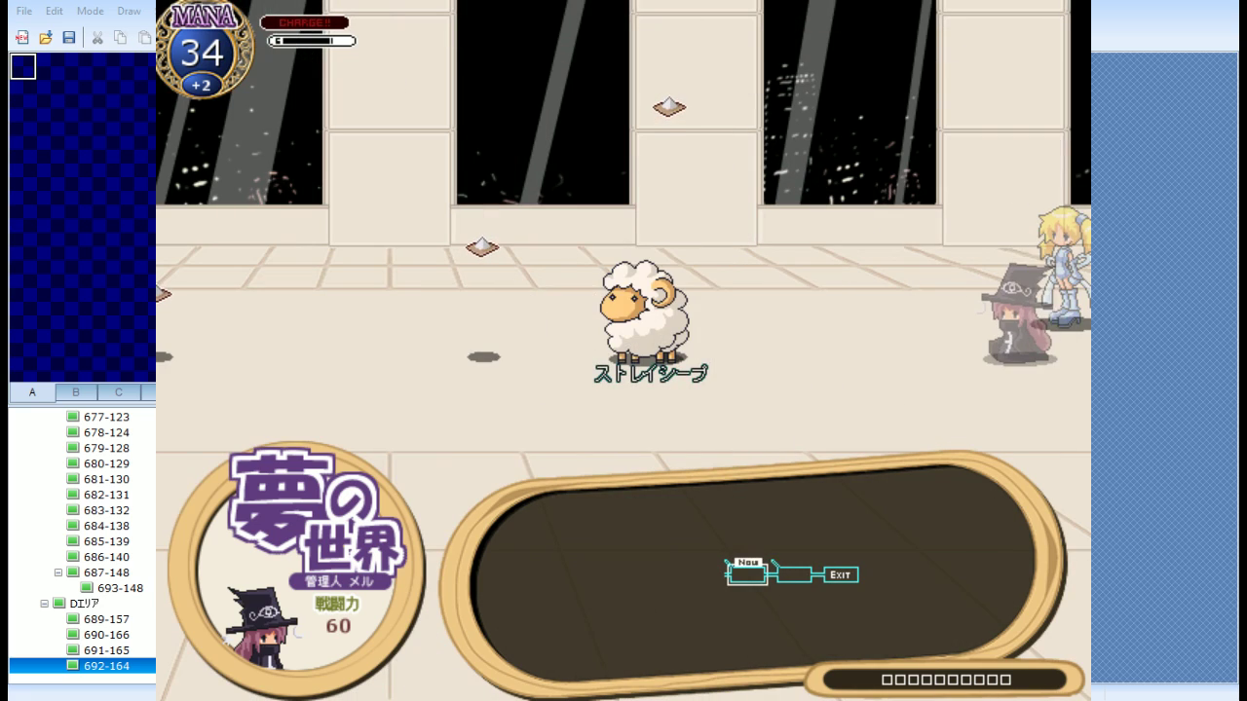
Lead メル past the single sheep into the next hallway area and collect the クリスタル items
key(z)
key(Left)
key(Left)
key(Left)
key(Return)
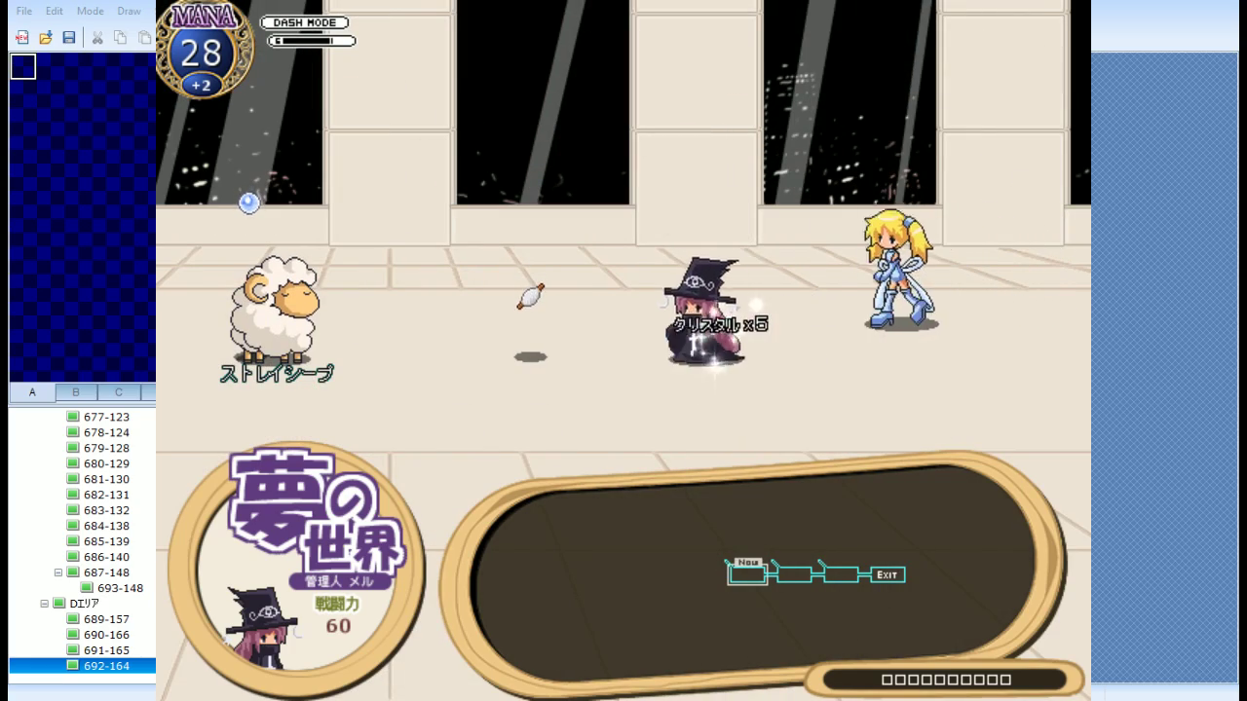
Run メル into the ストレイシープ encounter and order her to attack with the Return Slice art
key(Left)
key(Return)
key(Escape)
key(Down)
key(Return)
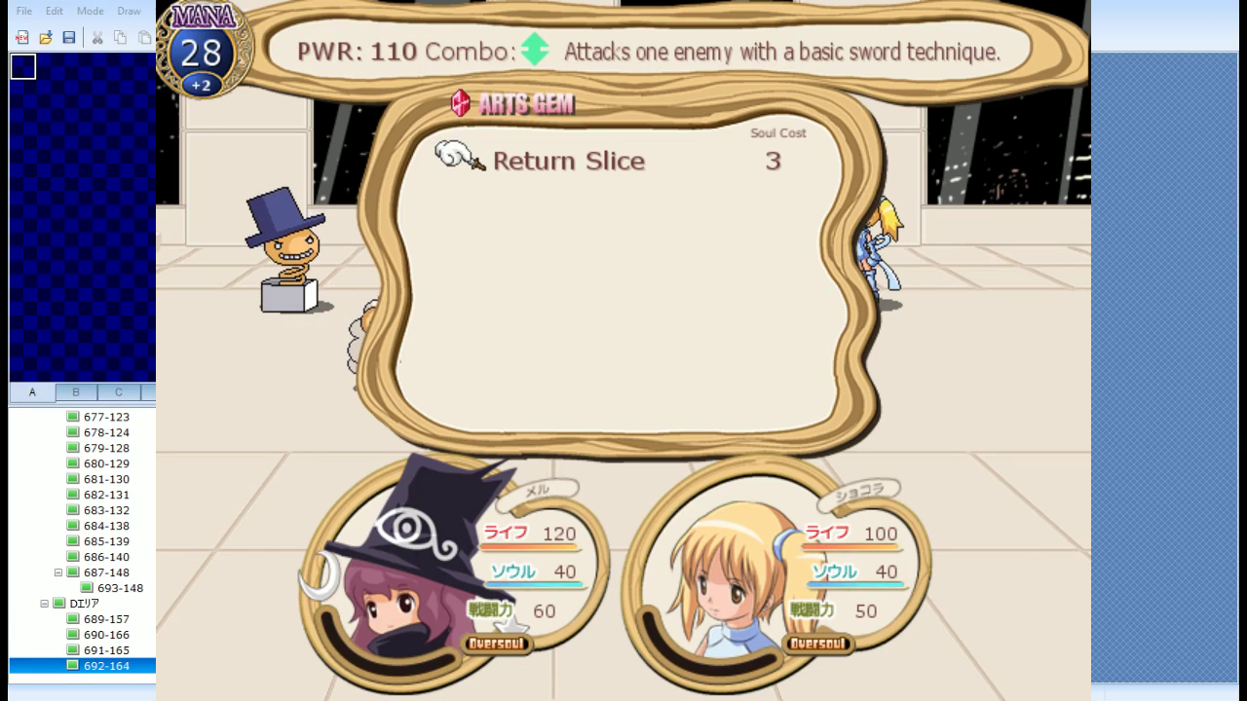
key(Return)
key(Return)
Give the remaining party command and finish the battle by repeating メル's previous command
key(Down)
key(Return)
key(Return)
key(Return)
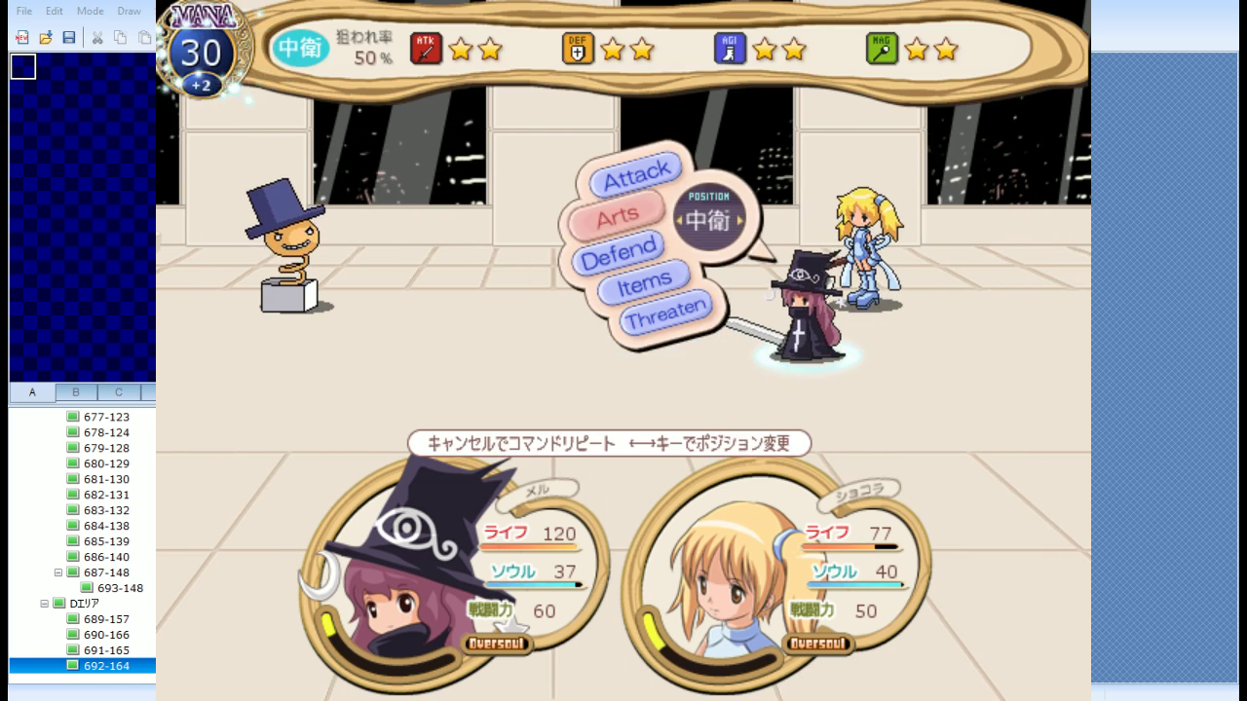
key(x)
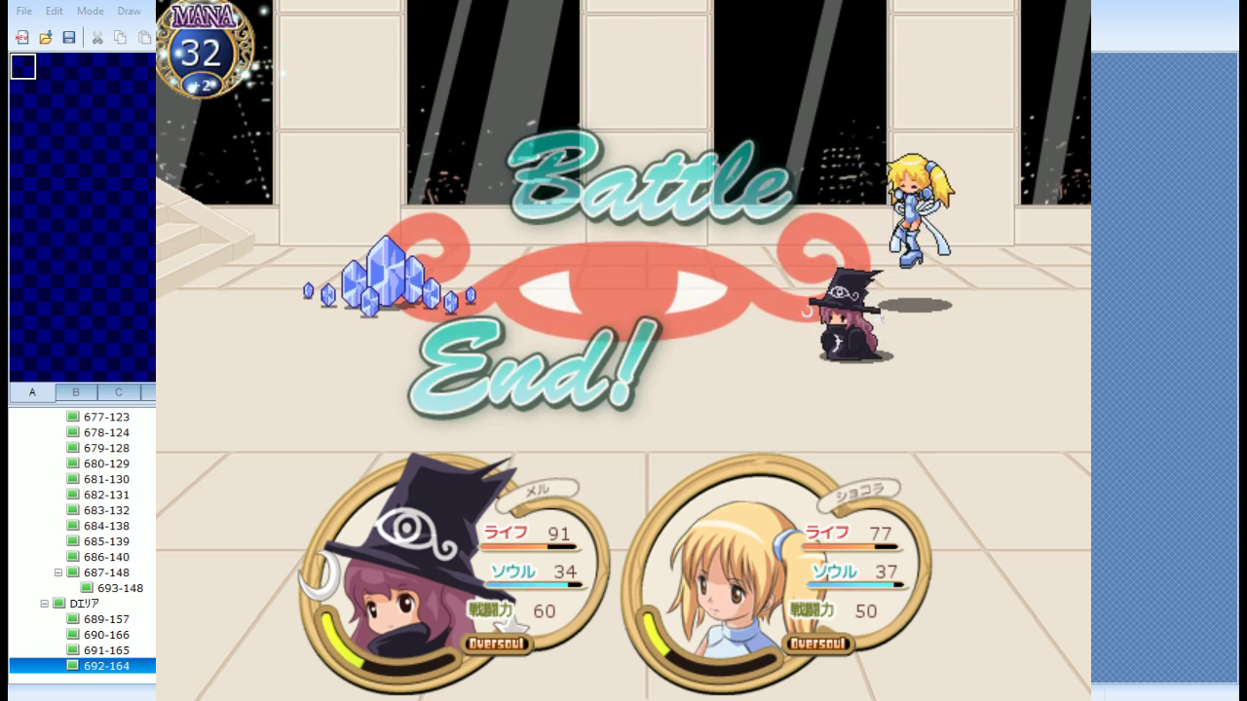
key(z)
Abandon the メル playthrough by returning to the title screen through the in-game system options
key(x)
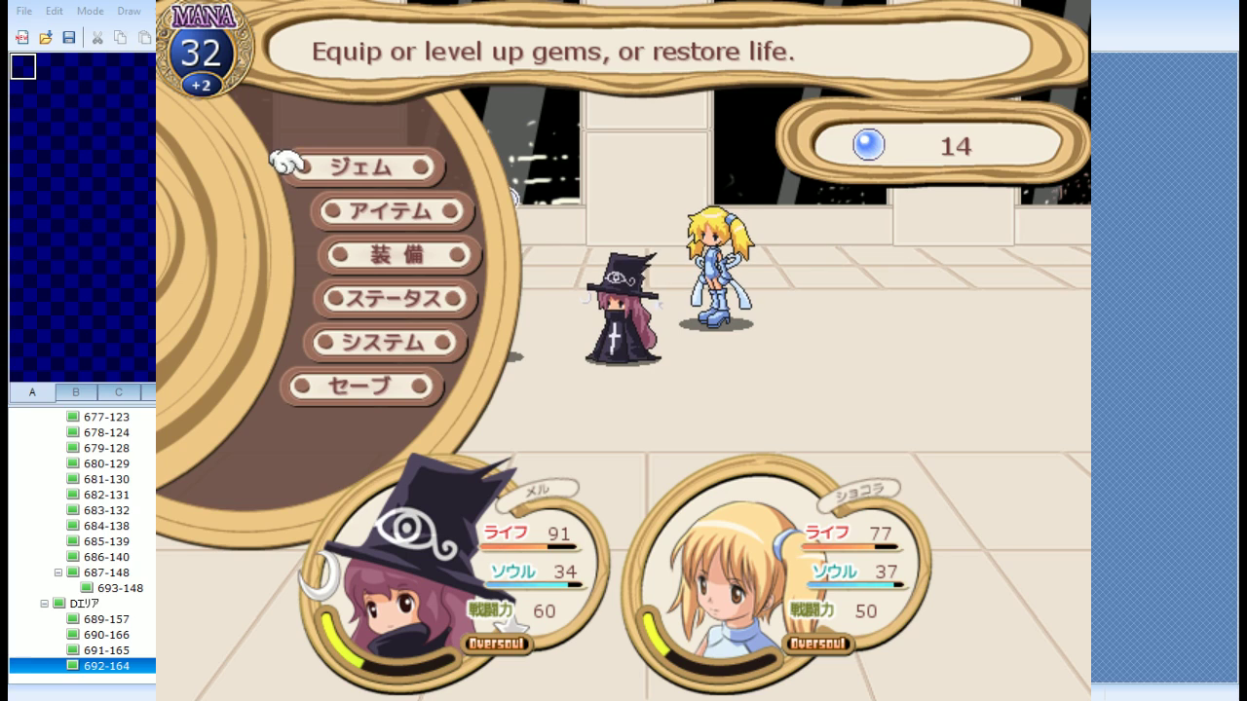
key(Down)
key(Down)
key(Down)
key(Down)
key(z)
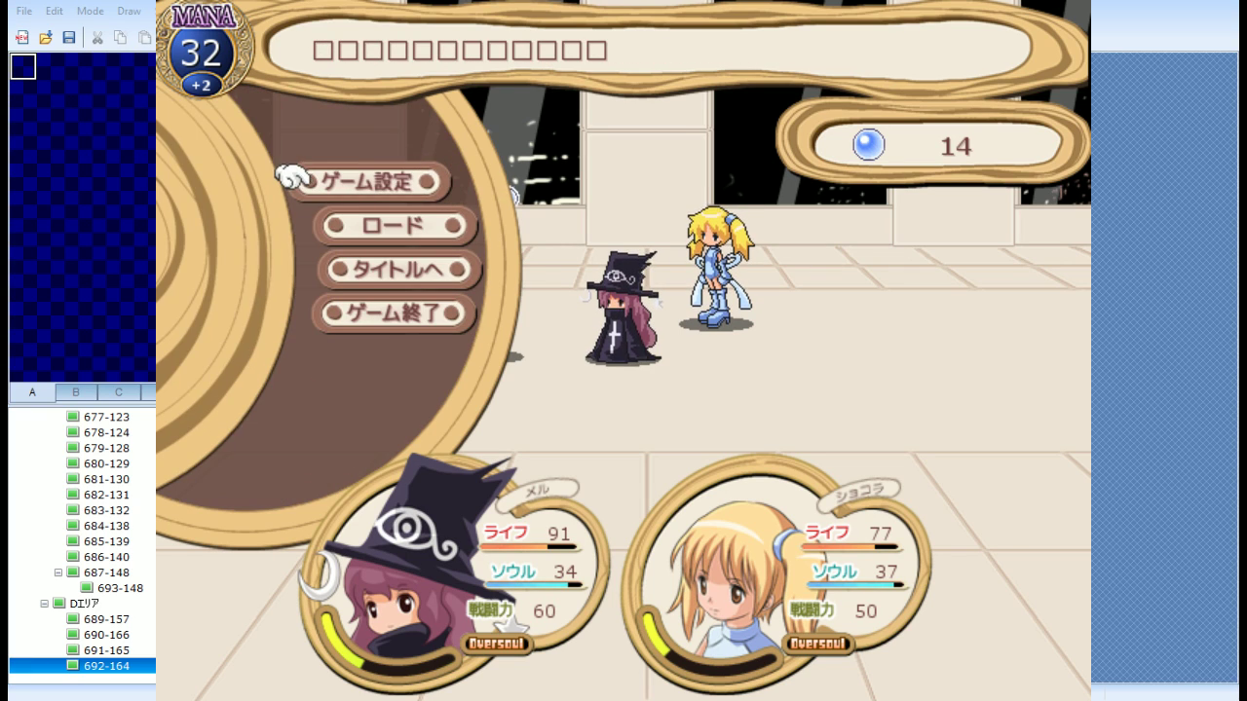
key(z)
key(x)
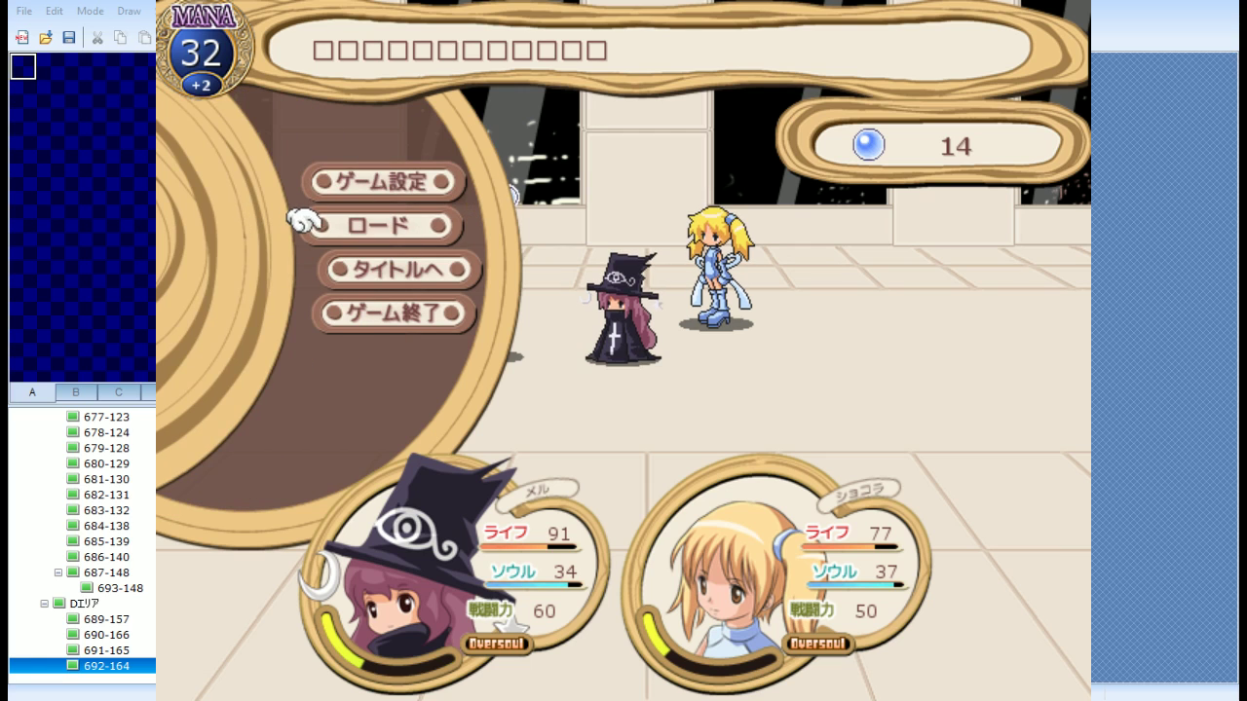
key(z)
key(z)
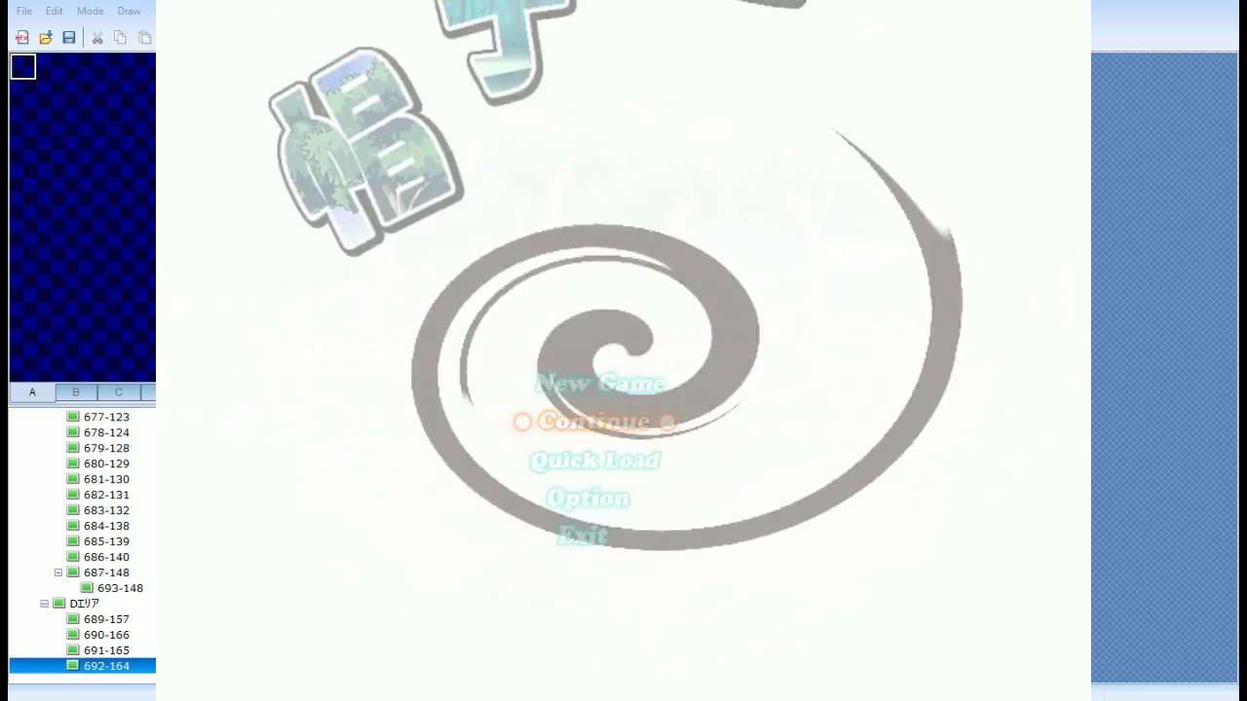
Start a new game and confirm ラヴィ with partner ユノー as the protagonist
key(Up)
key(z)
key(Right)
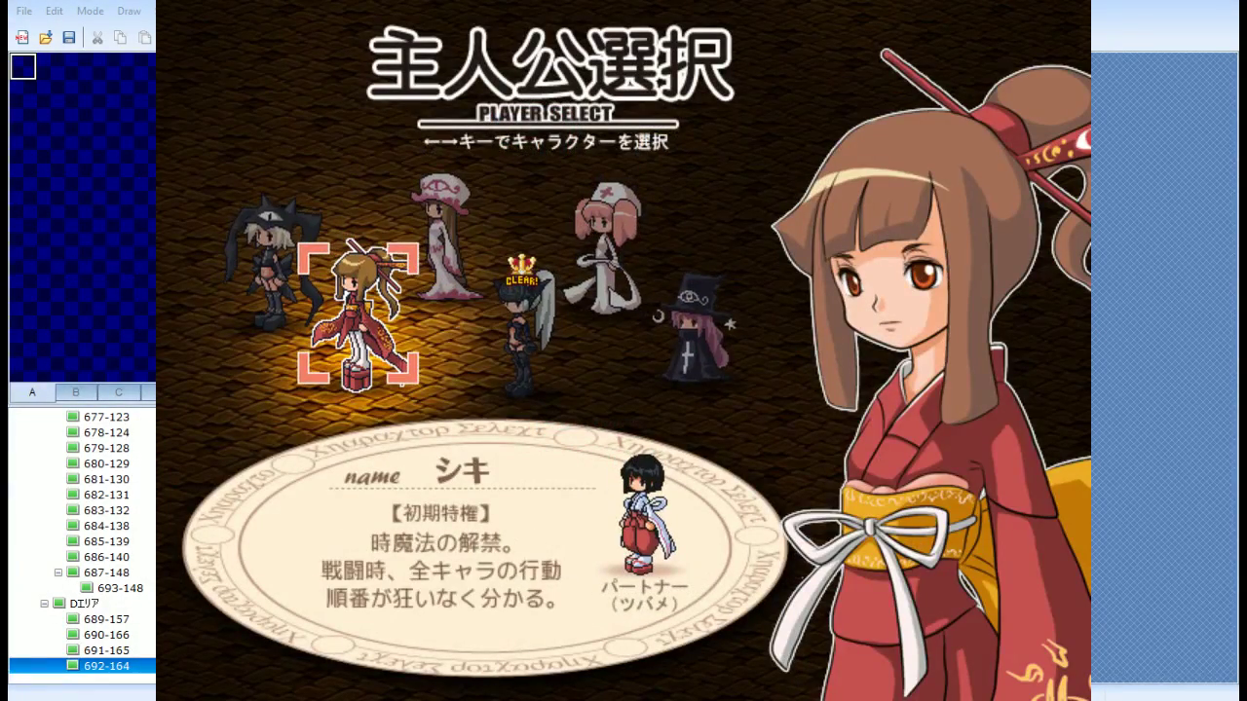
key(Right)
key(Right)
key(z)
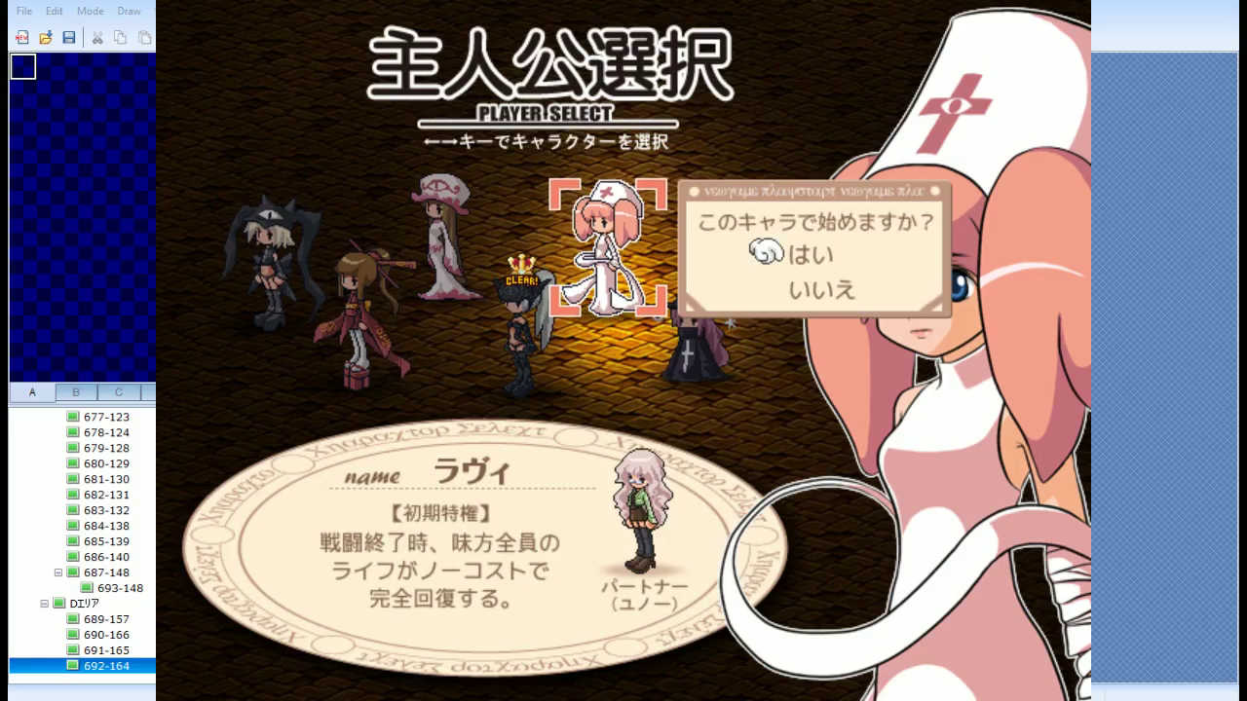
key(z)
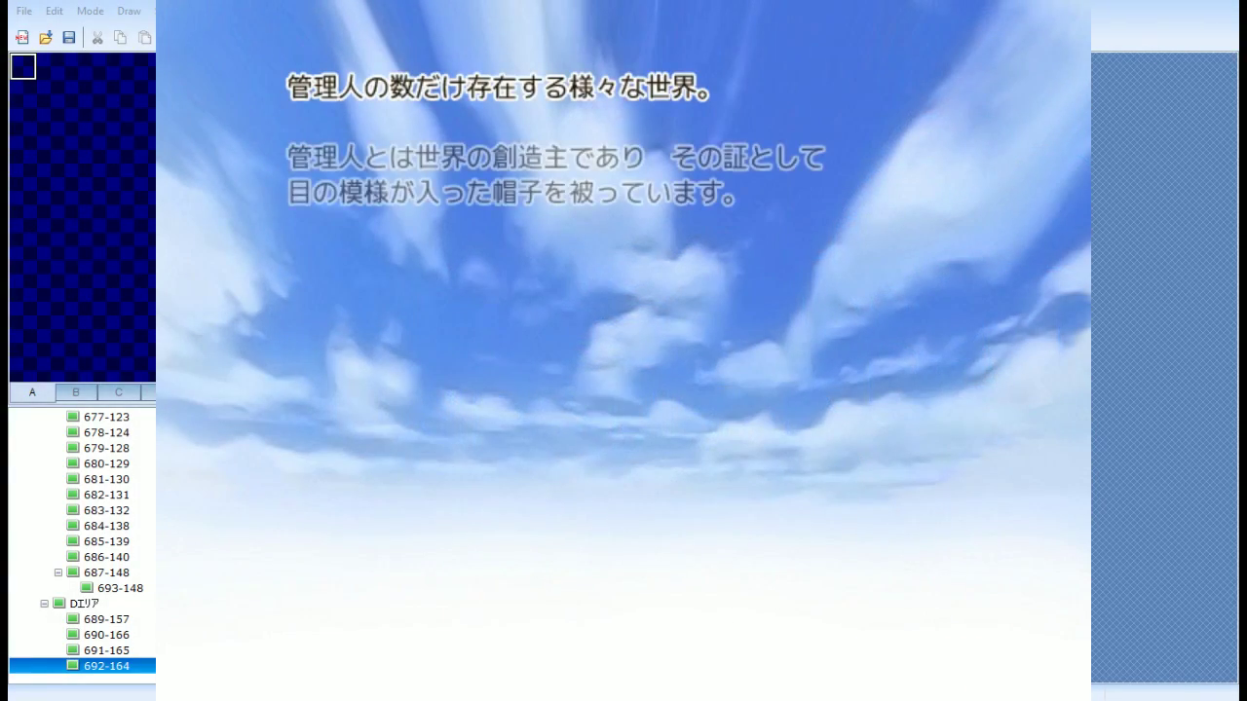
Advance past the opening narration and the ラヴィ and ユノー conversation to reach 始原の森
key(z)
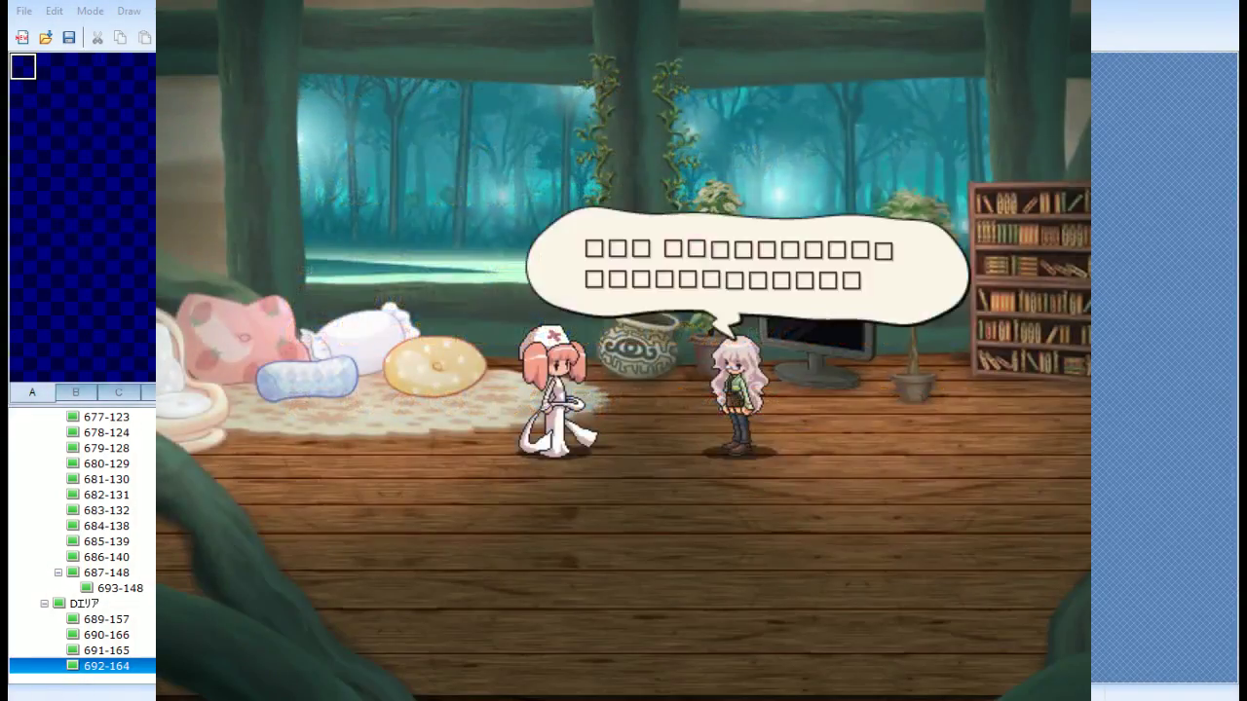
key(z)
key(z)
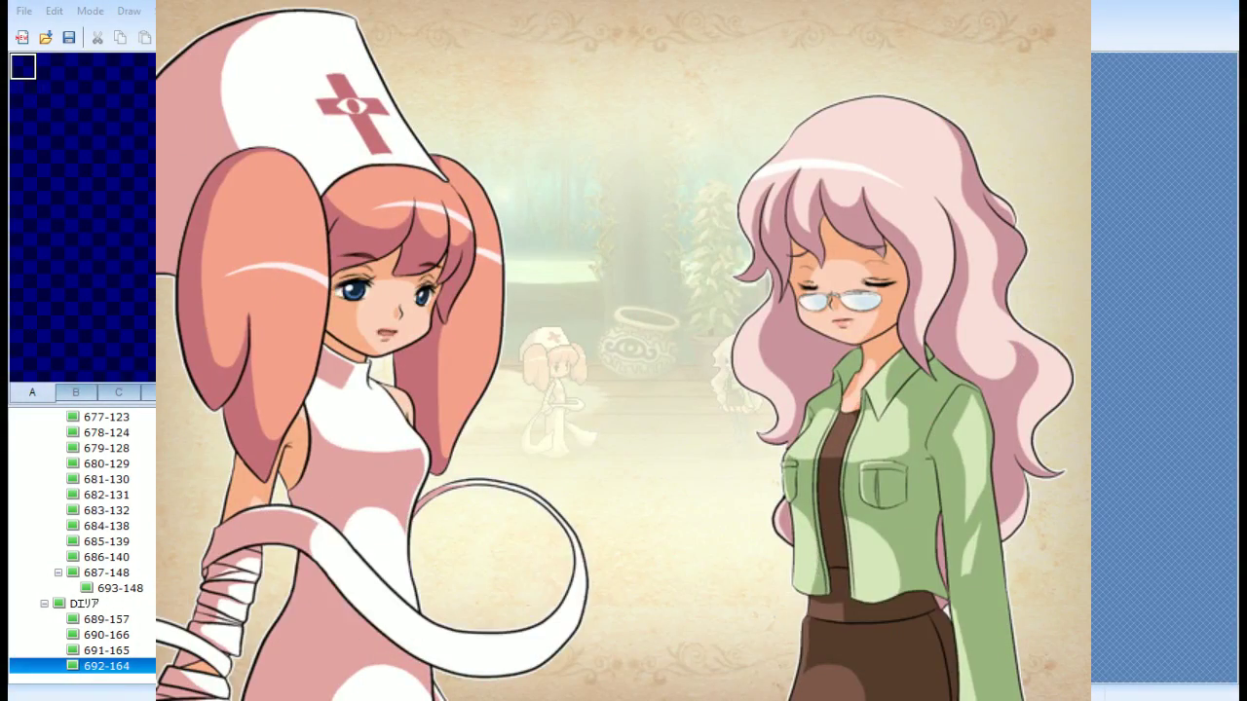
key(z)
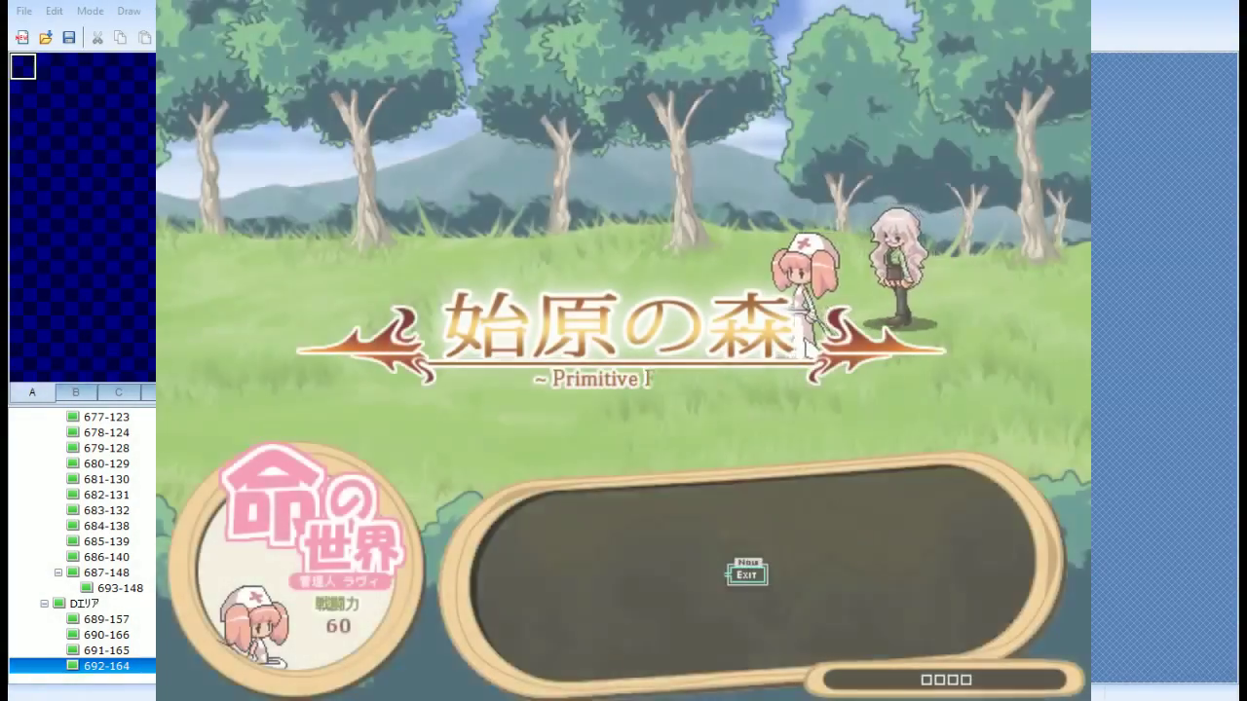
key(z)
key(z)
key(z)
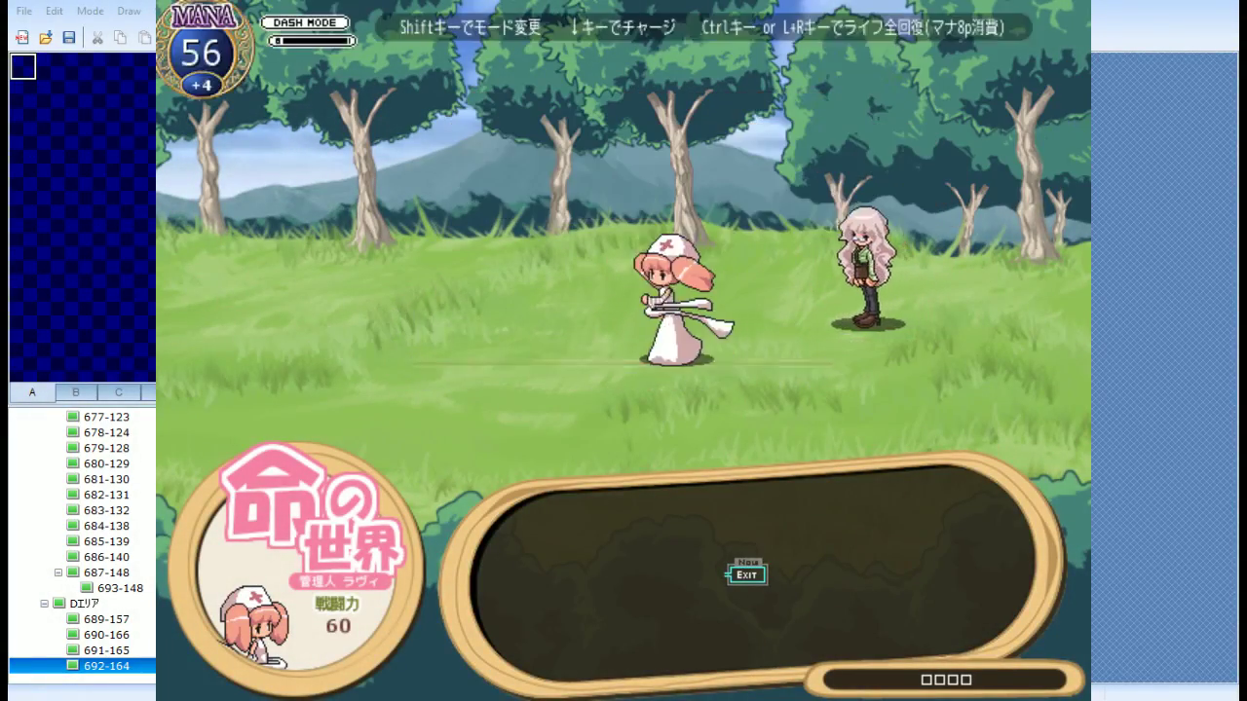
Lead ラヴィ through the forest areas of 始原の森 past the ニンフ enemies
key(x)
key(Left)
key(Left)
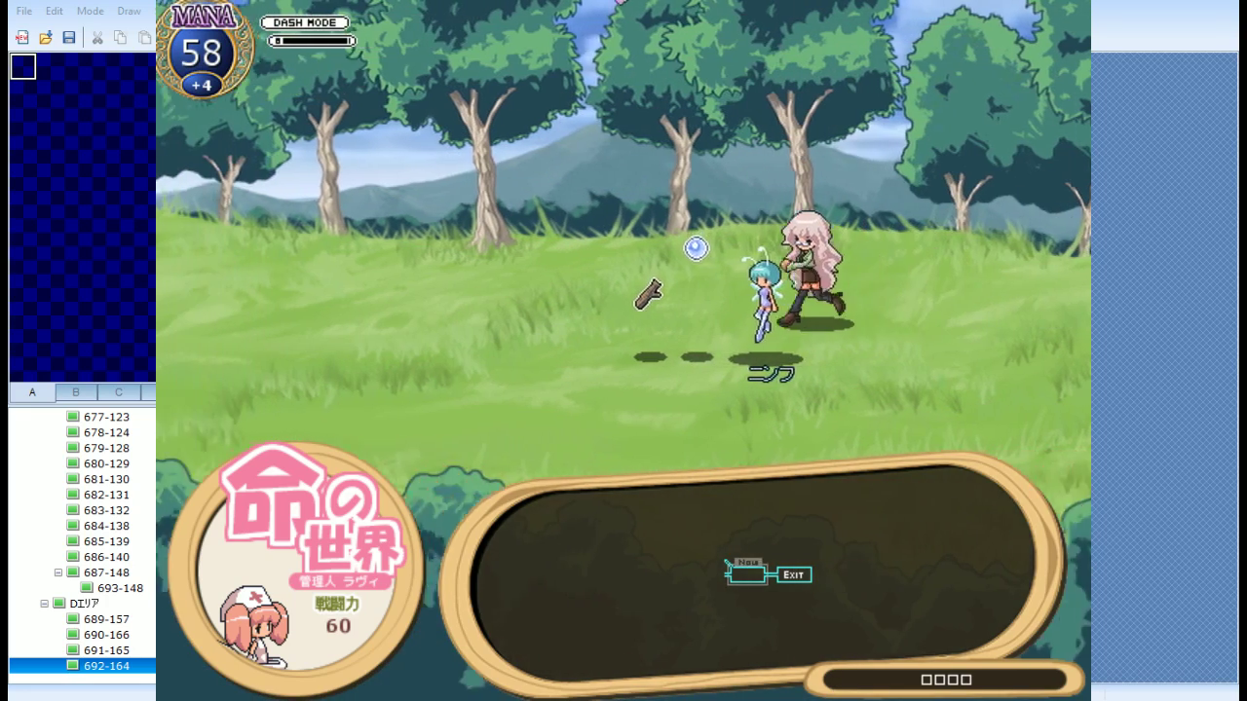
key(Left)
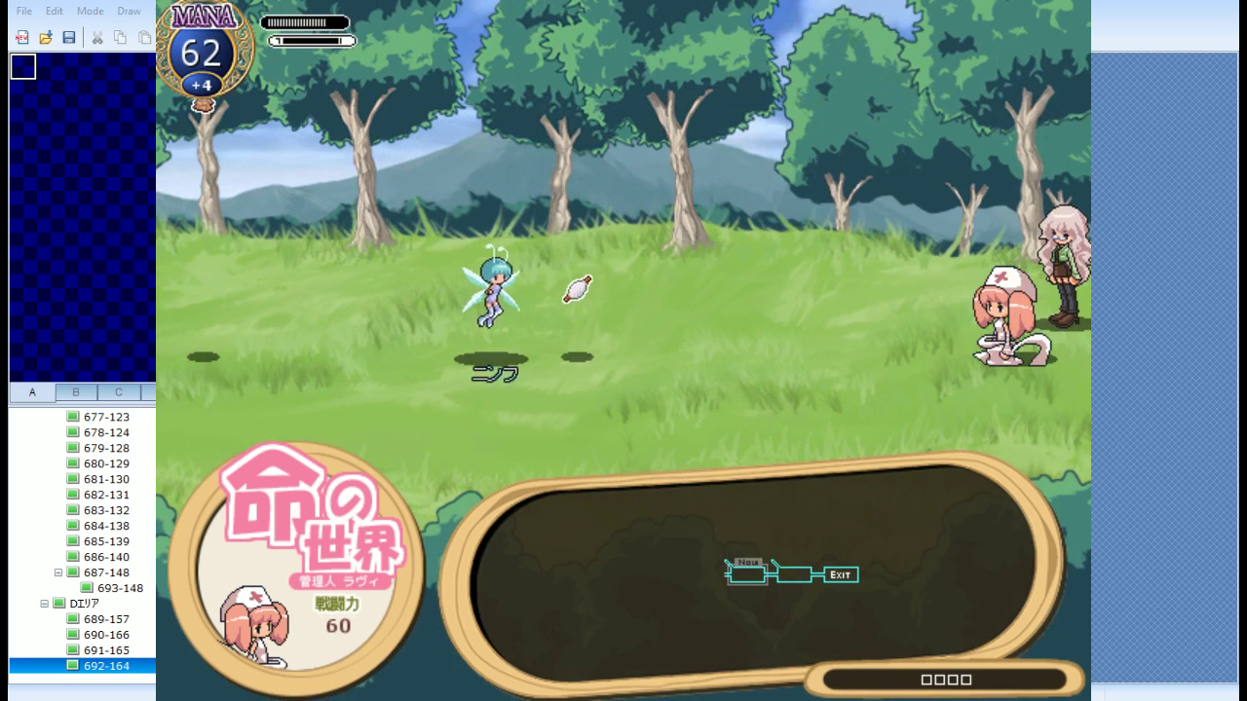
key(Left)
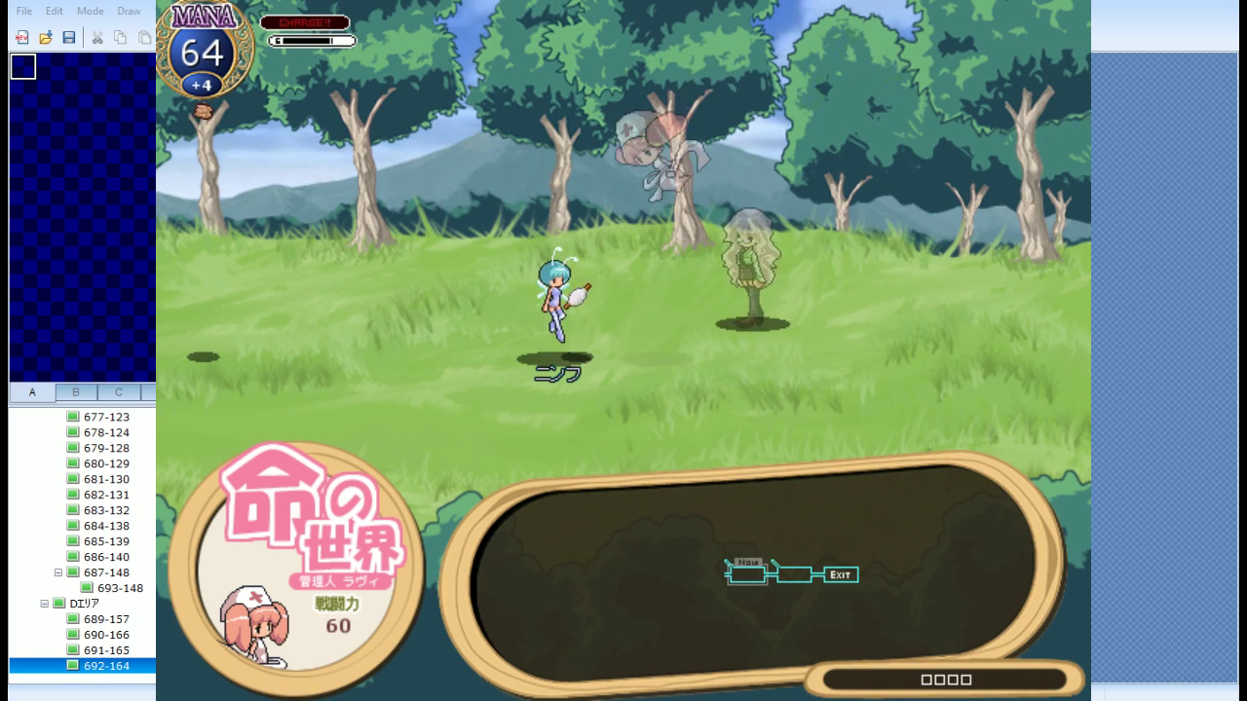
key(Left)
key(Left)
key(Left)
Open the main menu and look through the equipment (装備) screen for the party
key(Escape)
key(Down)
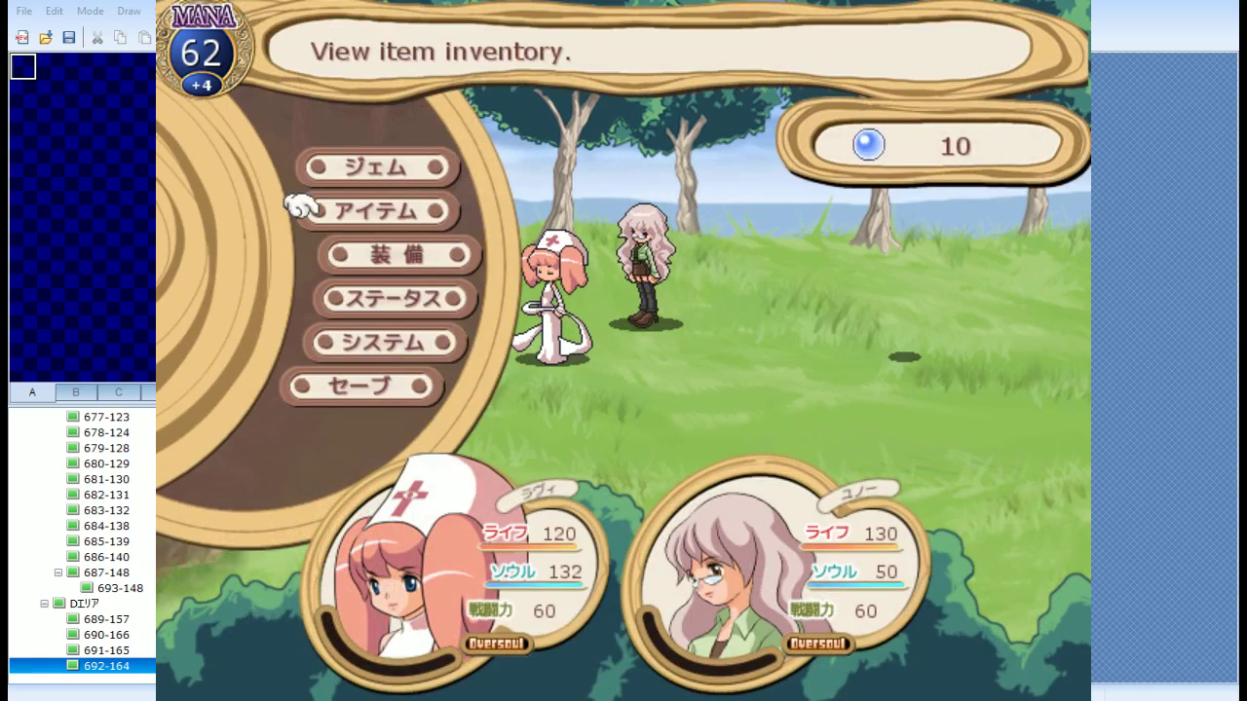
key(Down)
key(Return)
key(Down)
key(Down)
key(Escape)
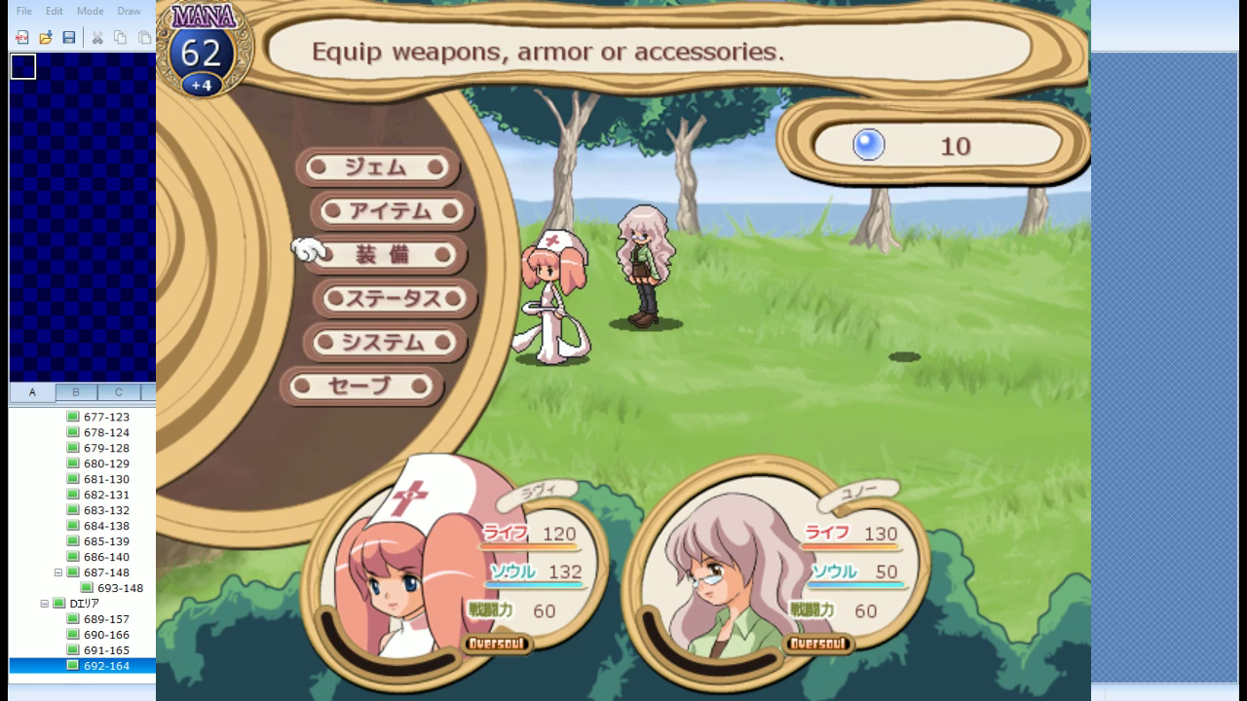
Open the item inventory and go through all category descriptions, from consumables to important items
key(Up)
key(Return)
key(Down)
key(Down)
key(Down)
key(Down)
key(Down)
key(Down)
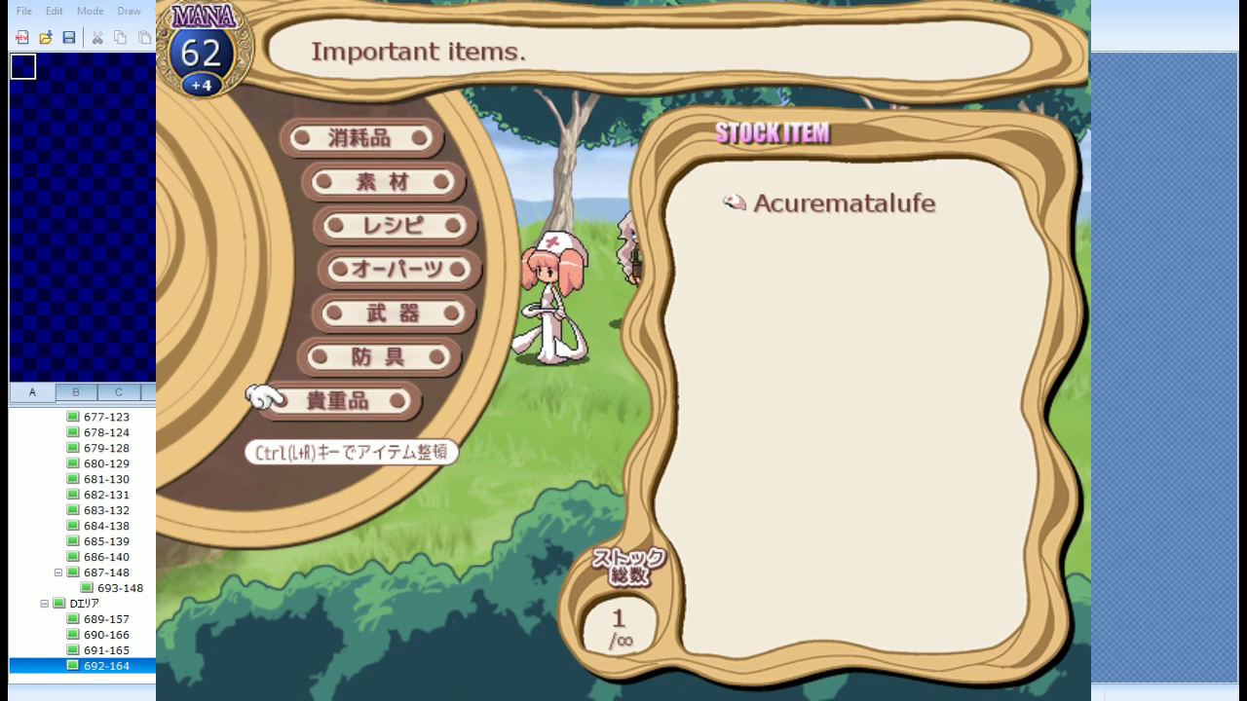
key(Down)
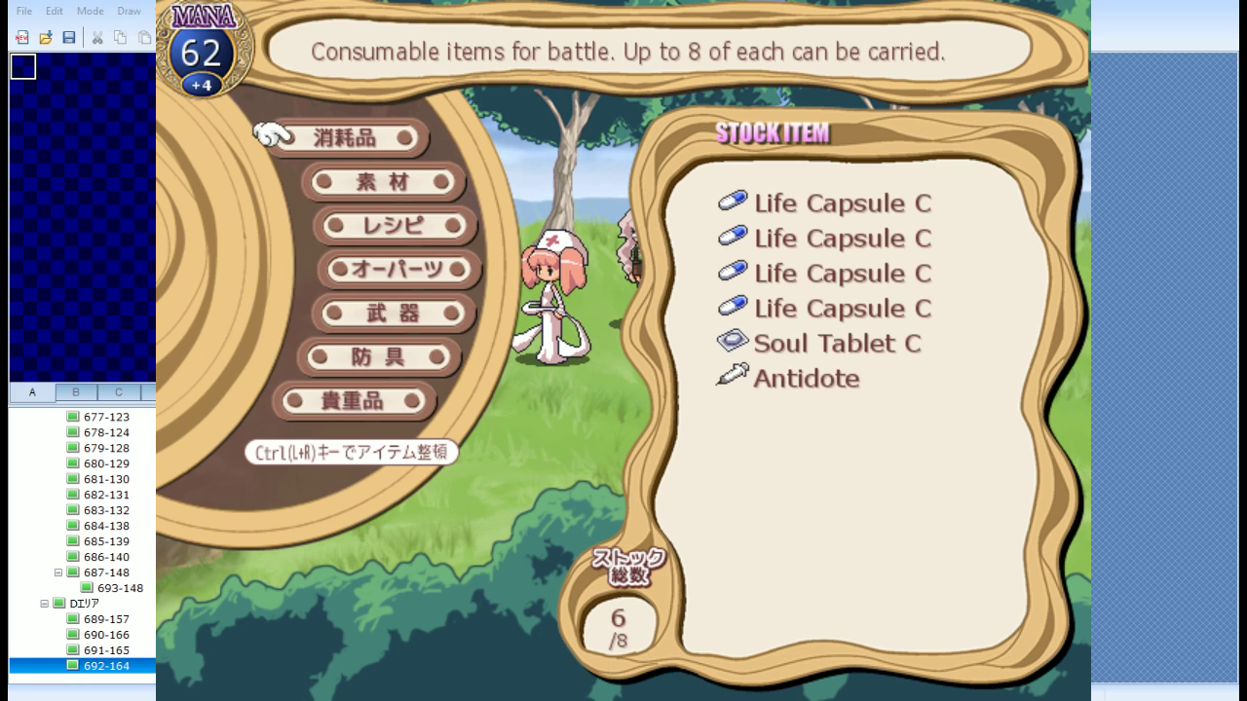
Examine the stock lists and descriptions of the crafting materials, recipes and consumables
key(Down)
key(Down)
key(Up)
key(Up)
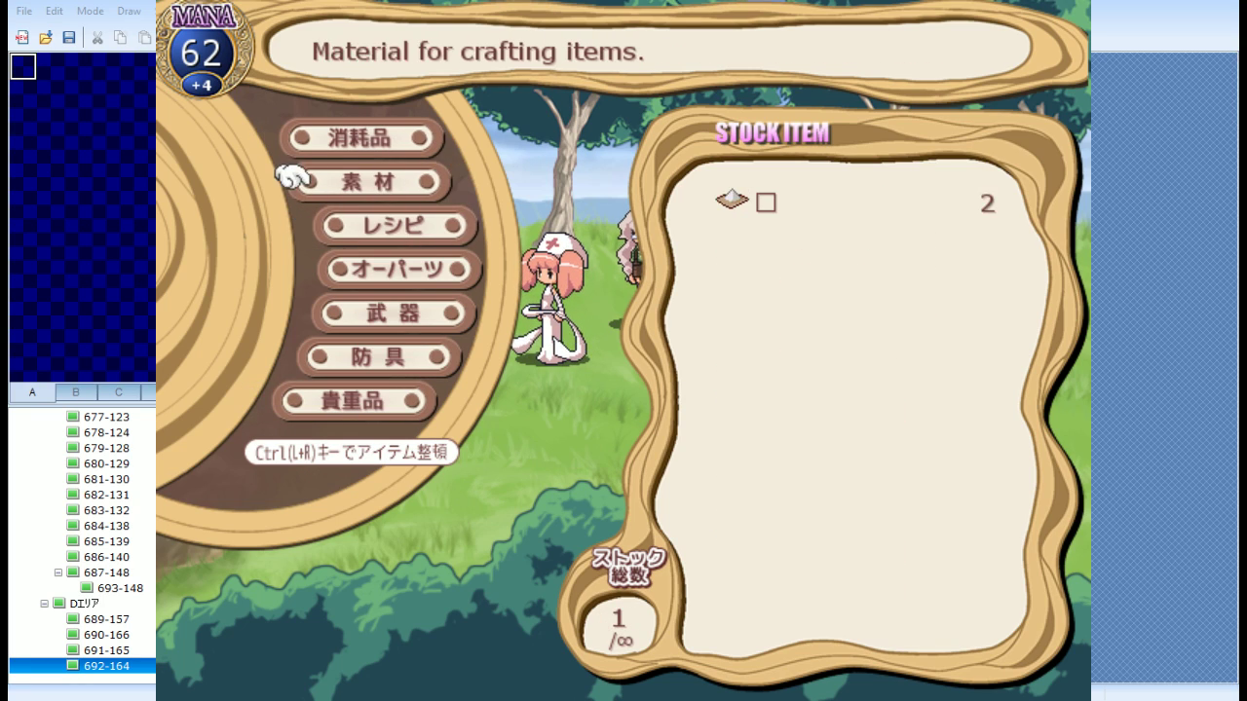
key(Down)
key(Down)
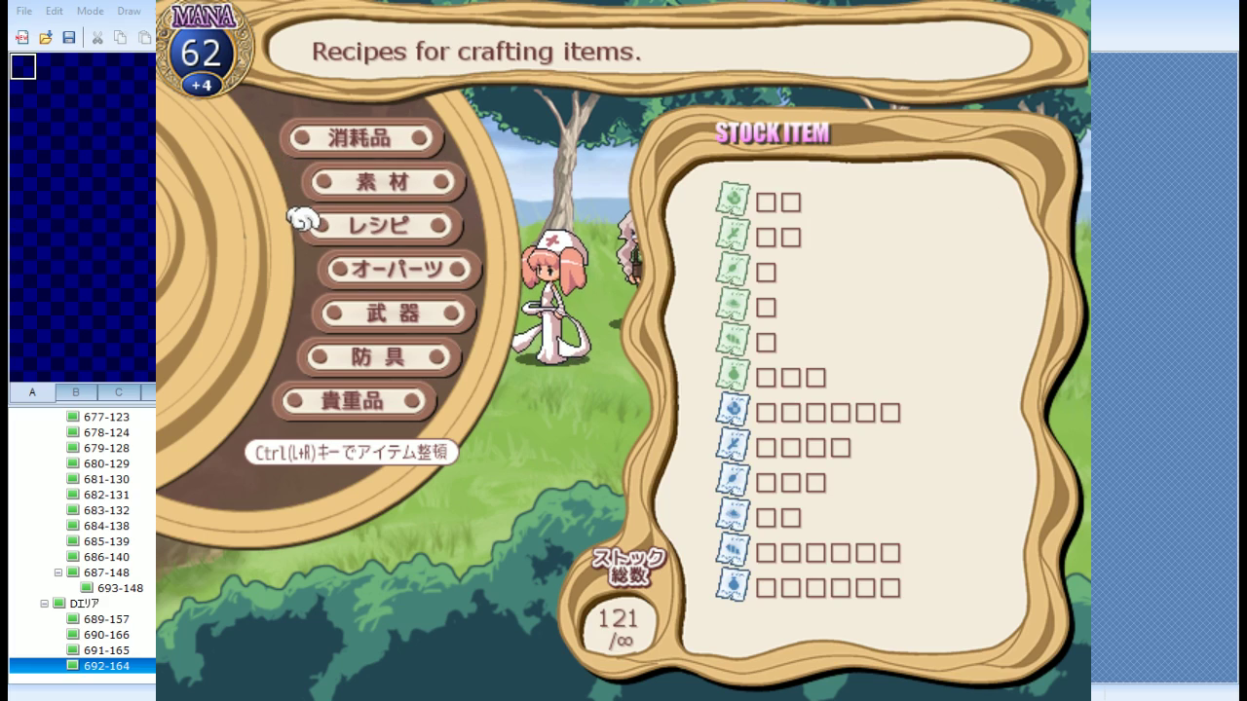
key(Up)
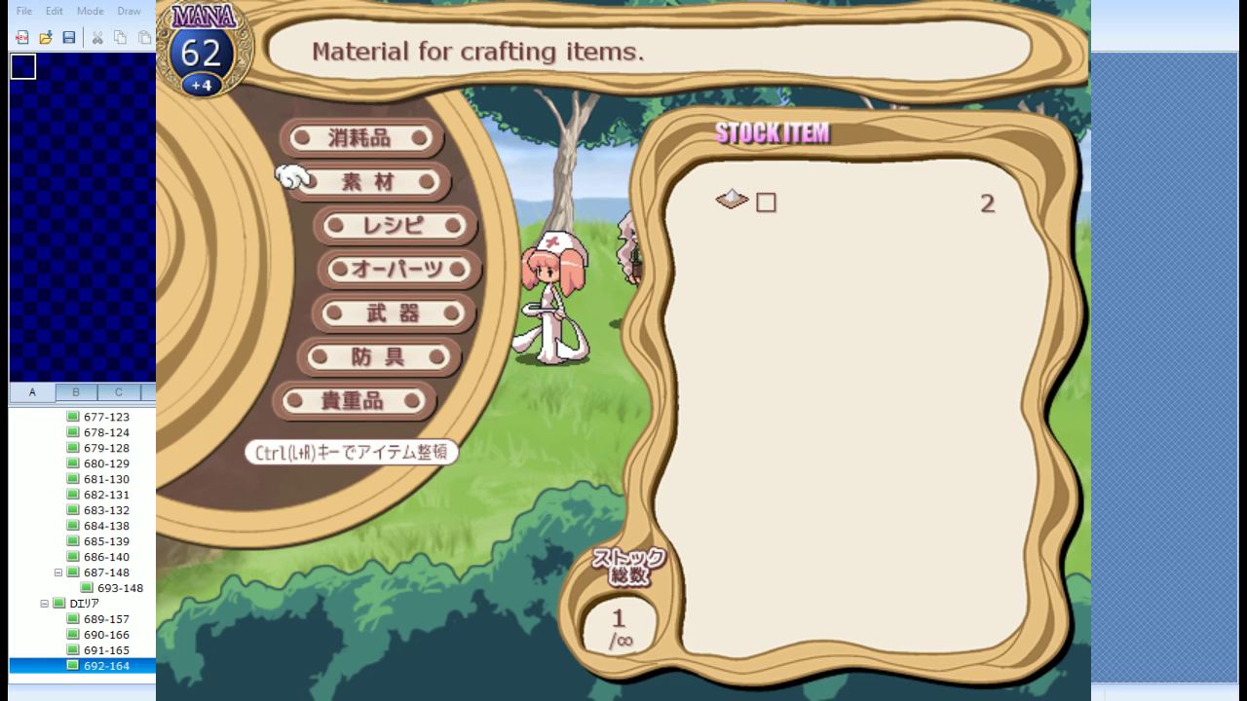
key(Up)
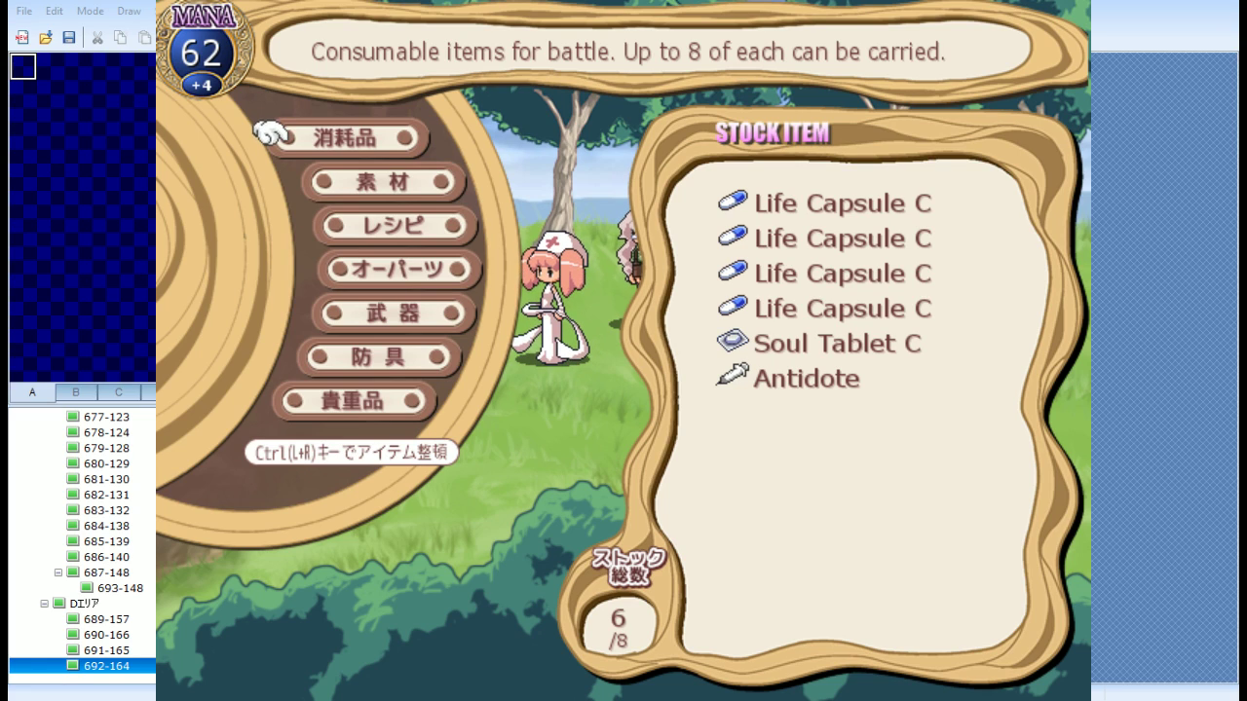
Examine the Out of Place Artifacts category, recheck the recipe and material lists, and close the menus
key(Down)
key(Down)
key(Down)
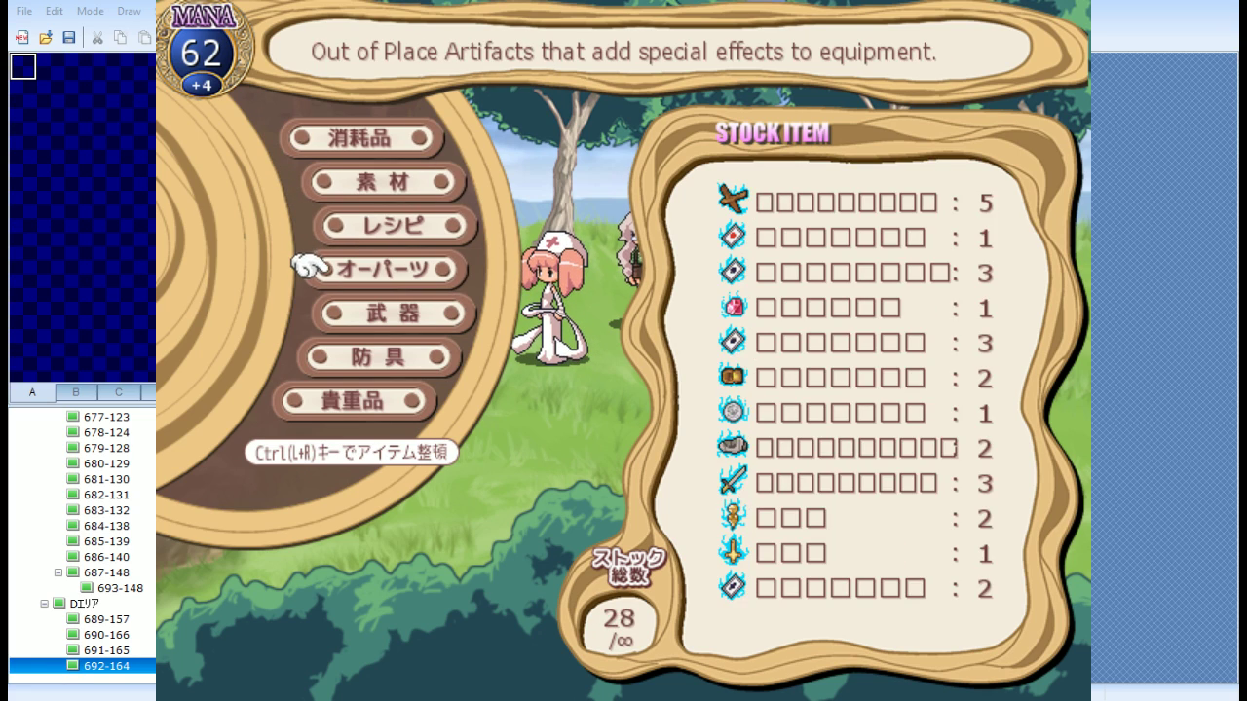
key(Down)
key(Down)
key(Up)
key(Up)
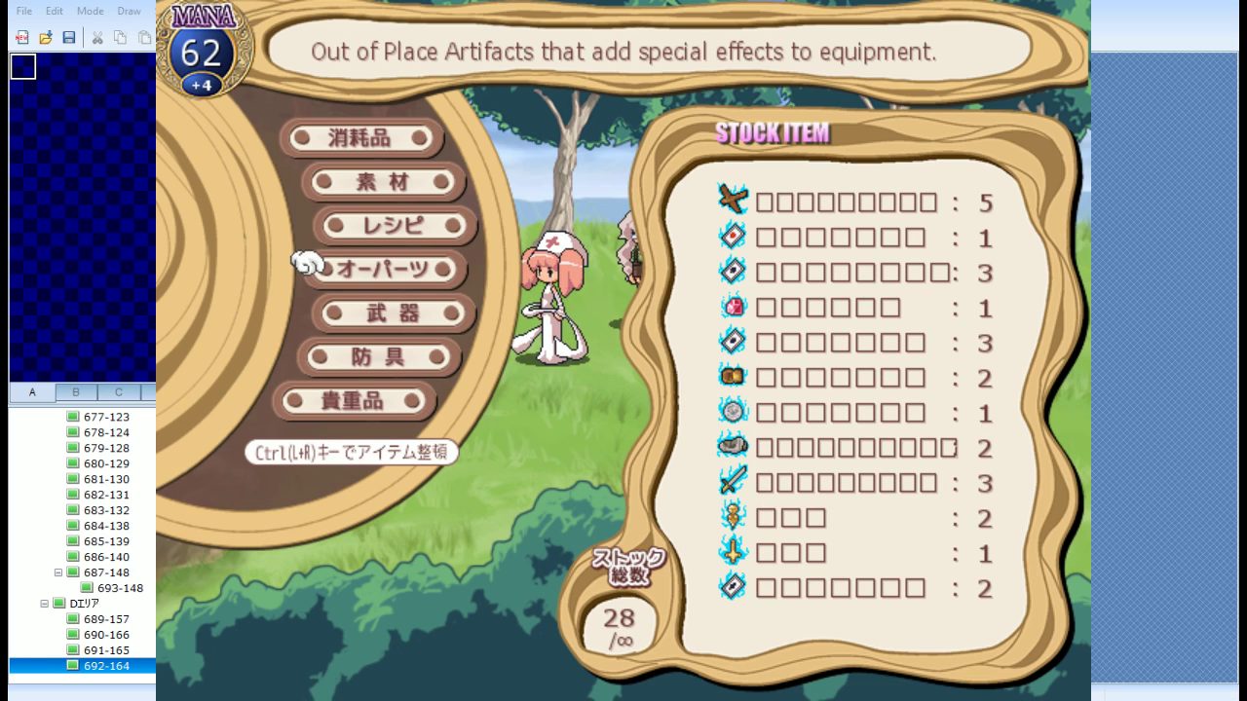
key(Up)
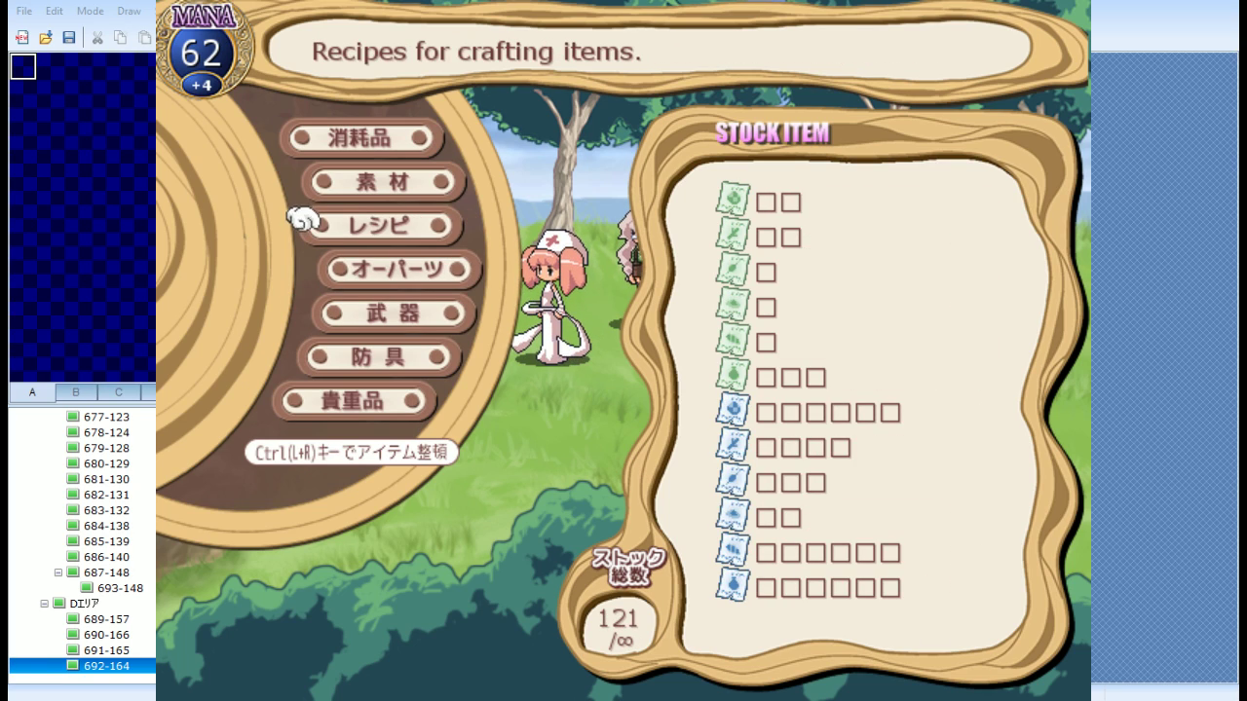
key(Up)
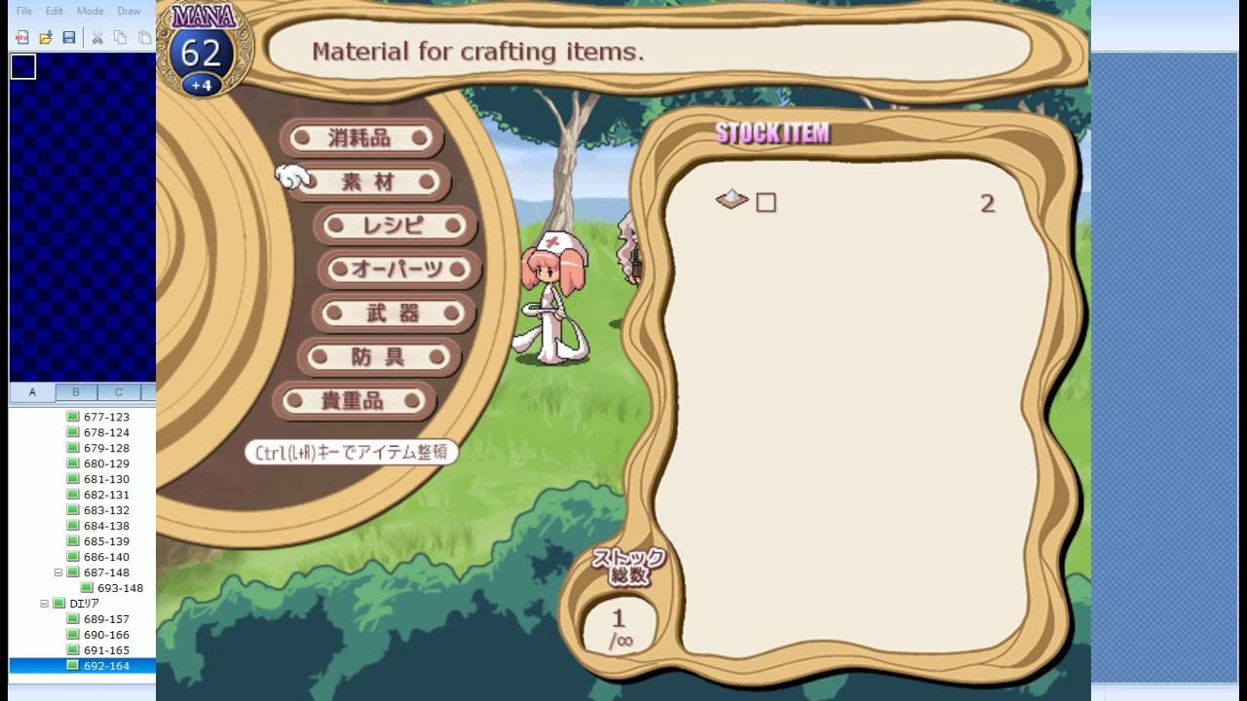
key(Down)
key(Up)
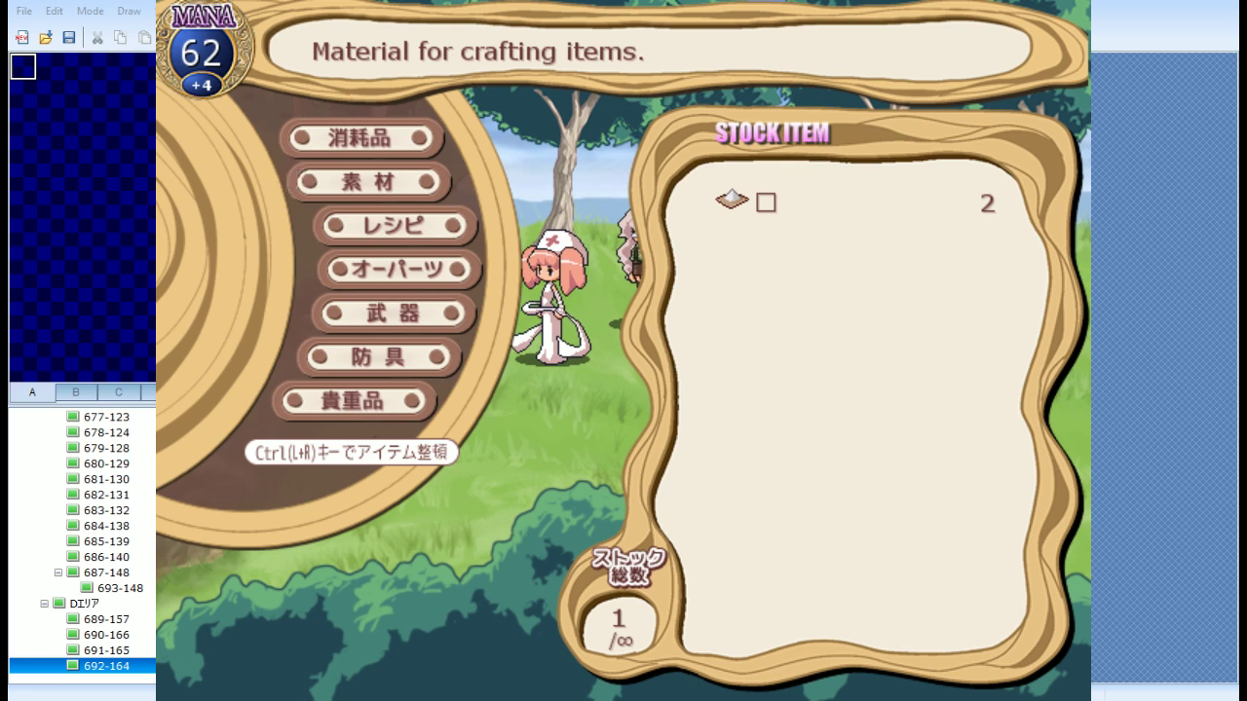
key(Escape)
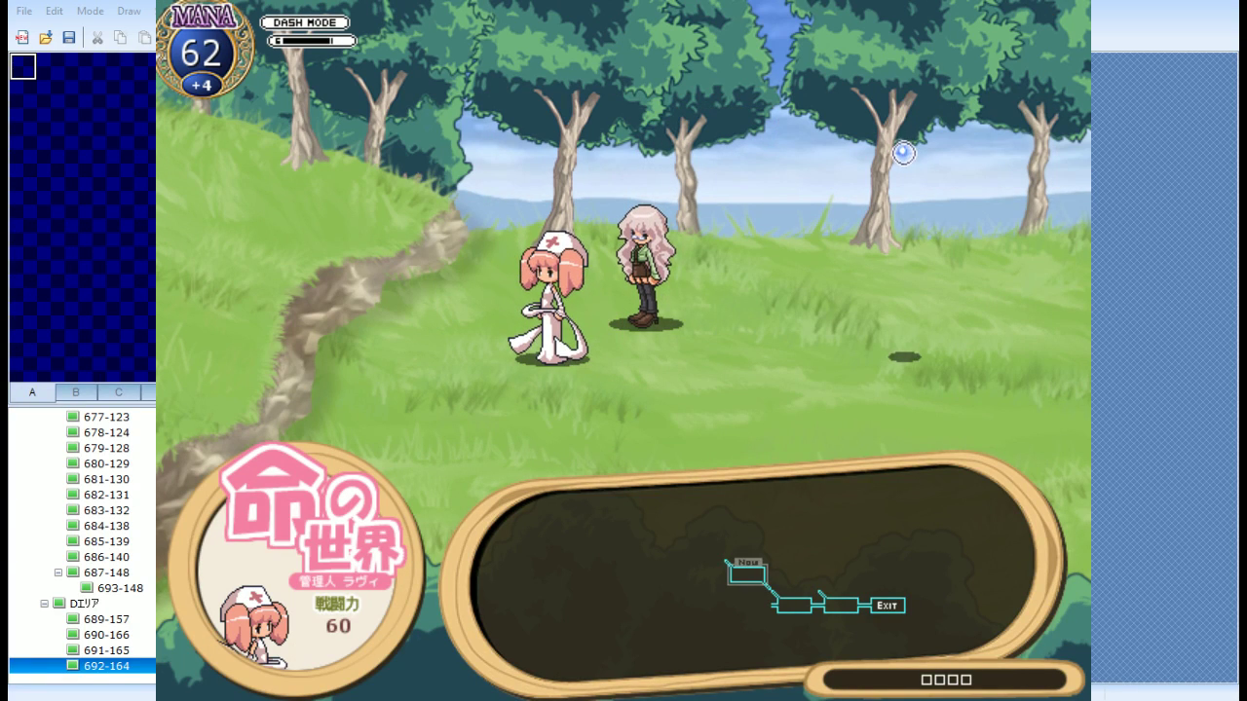
Close the playtest and open the ジャニス map under オープニング in the editor
click(1062, 12)
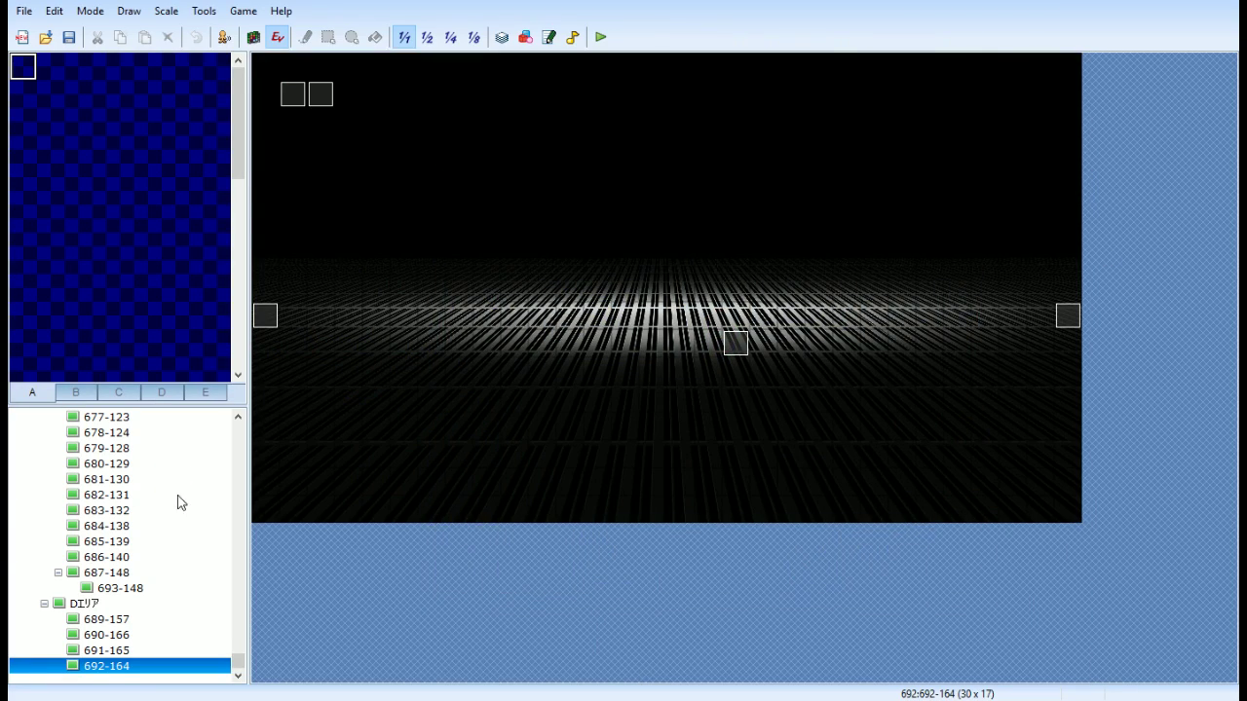
scroll(85, 656, up, 20)
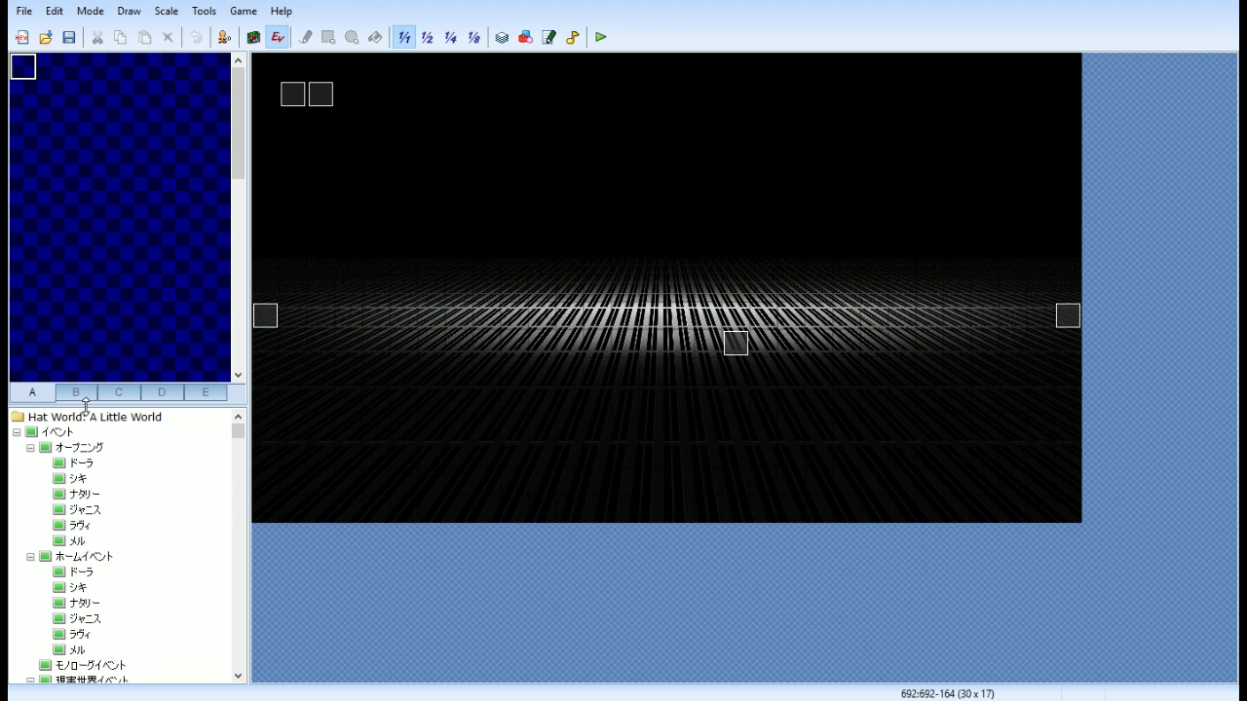
click(87, 510)
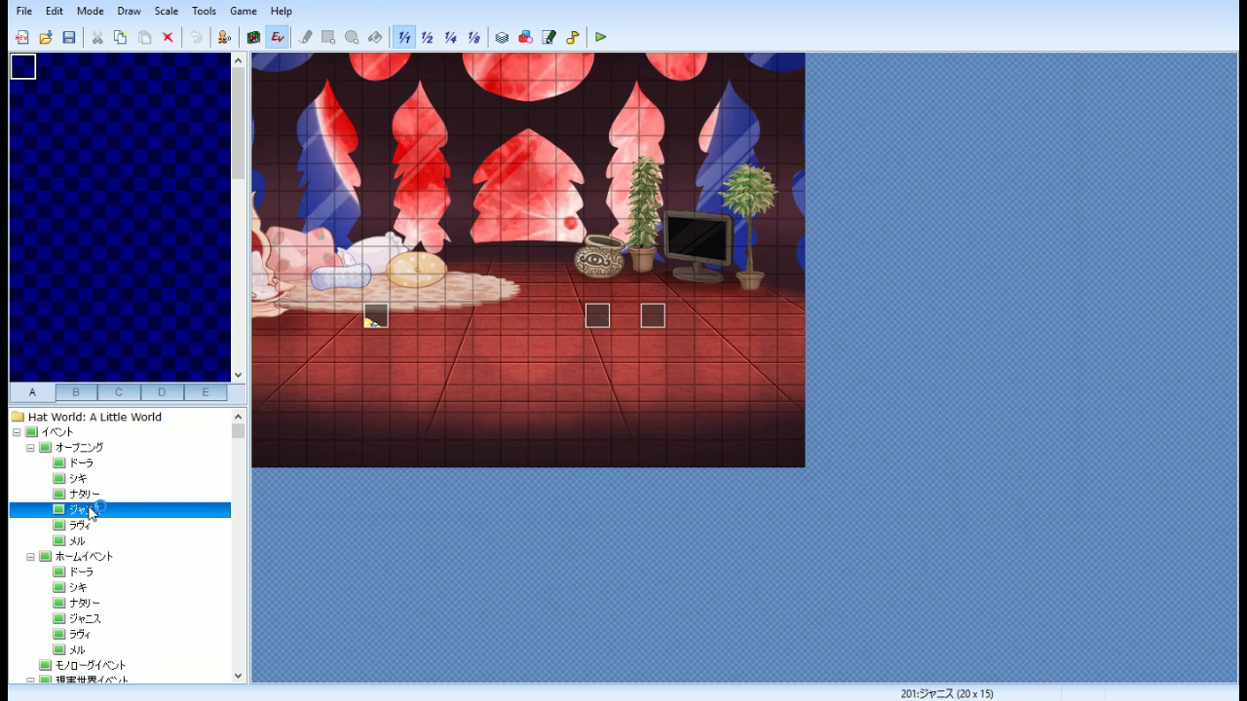
Open event EV001 on the ジャニス opening map and look through its first three event pages
double_click(595, 317)
scroll(568, 396, down, 10)
scroll(568, 397, down, 2)
click(336, 124)
click(367, 124)
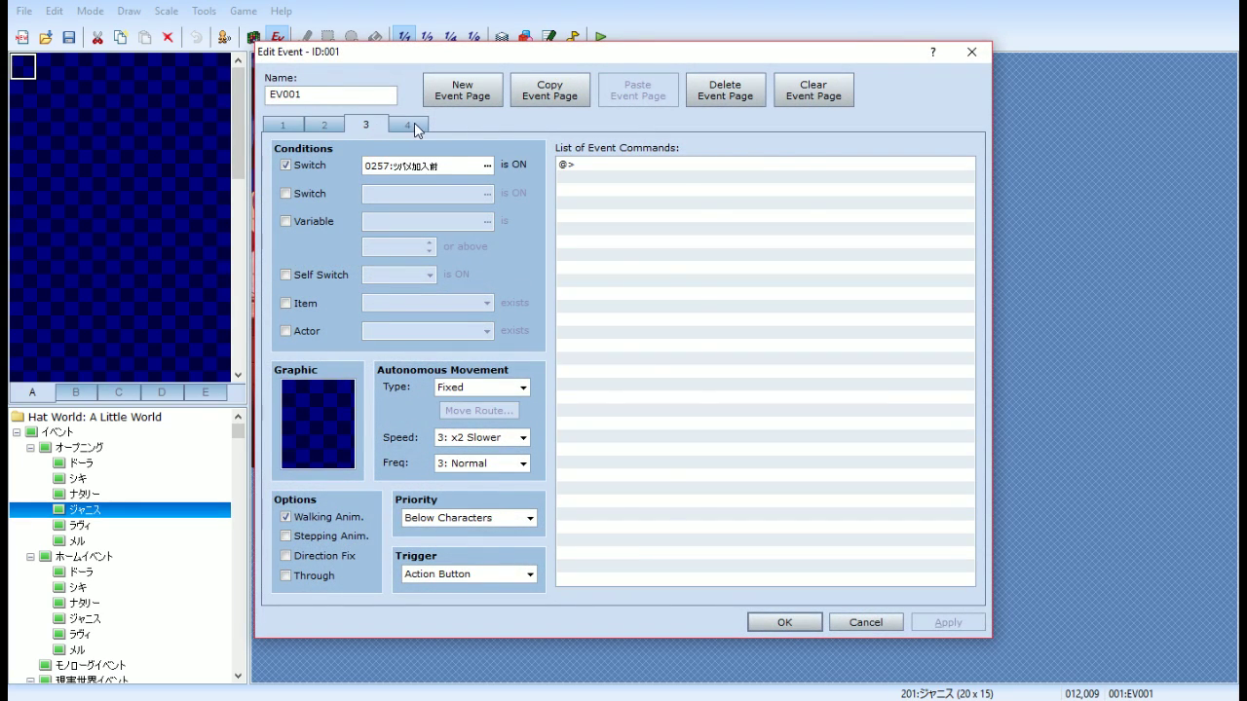
Examine the scenario dialogue branches on page 4 of EV001, from end to start, and close the event
click(417, 126)
scroll(854, 246, down, 10)
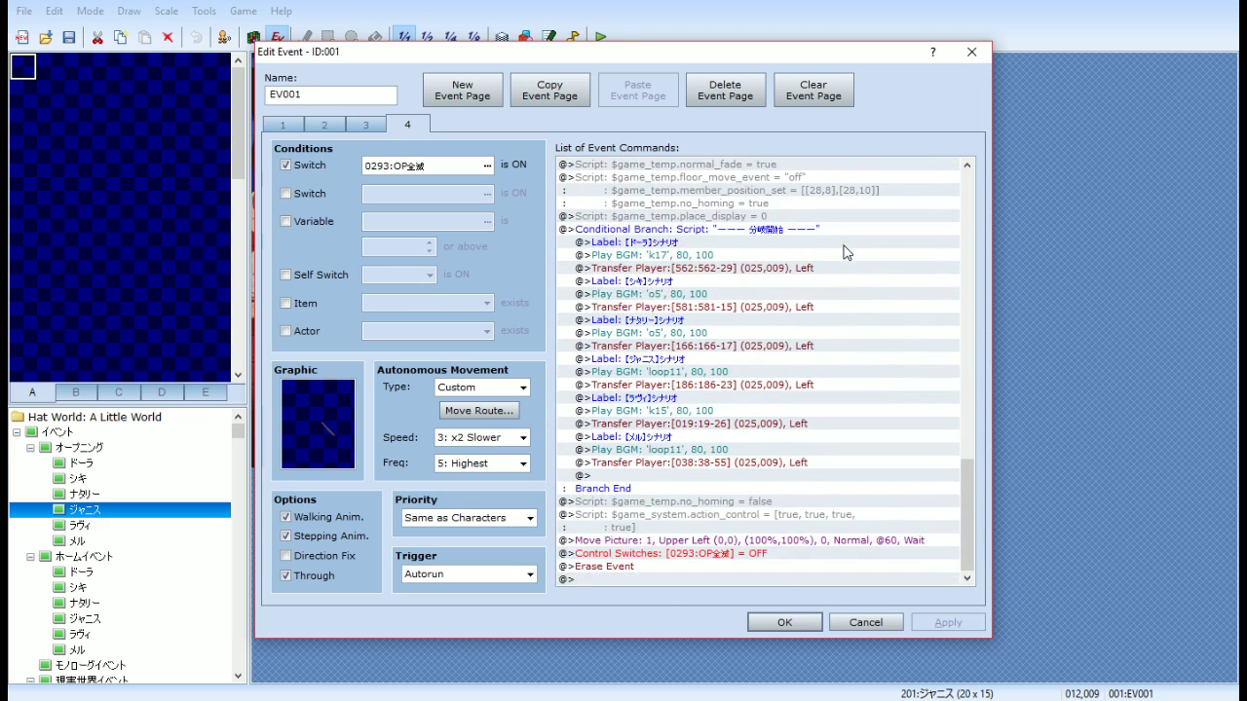
scroll(815, 258, up, 12)
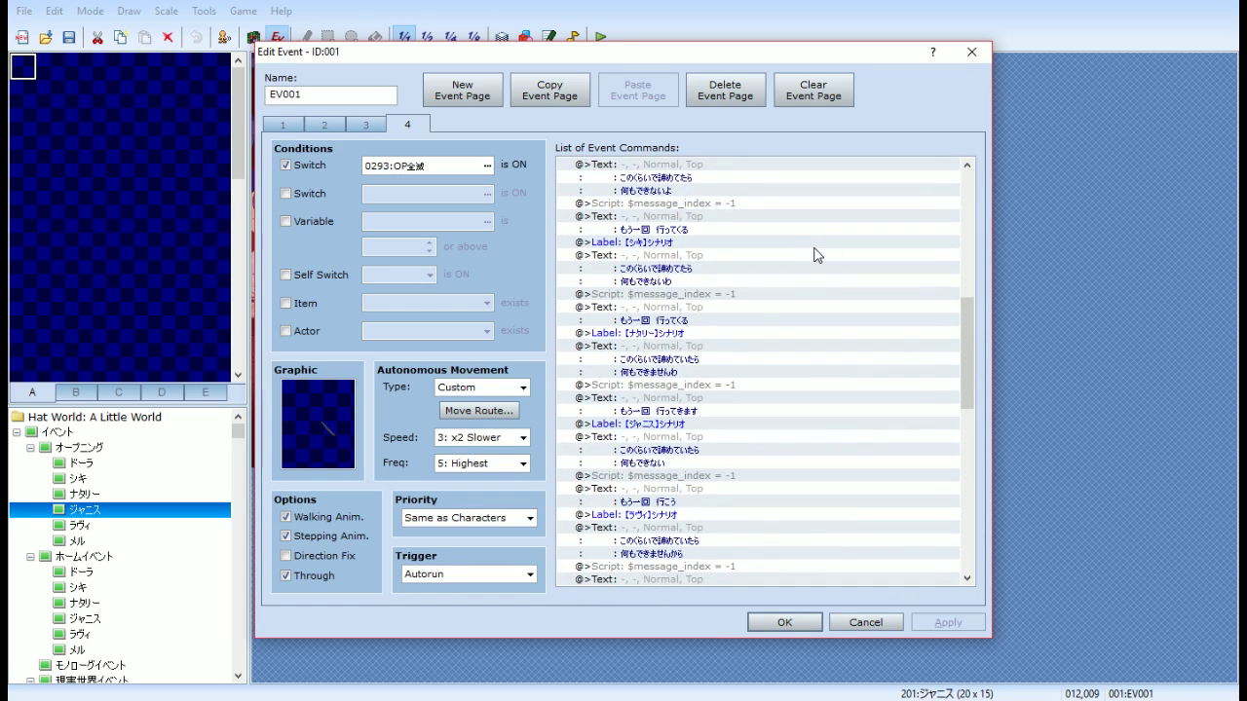
scroll(816, 255, up, 9)
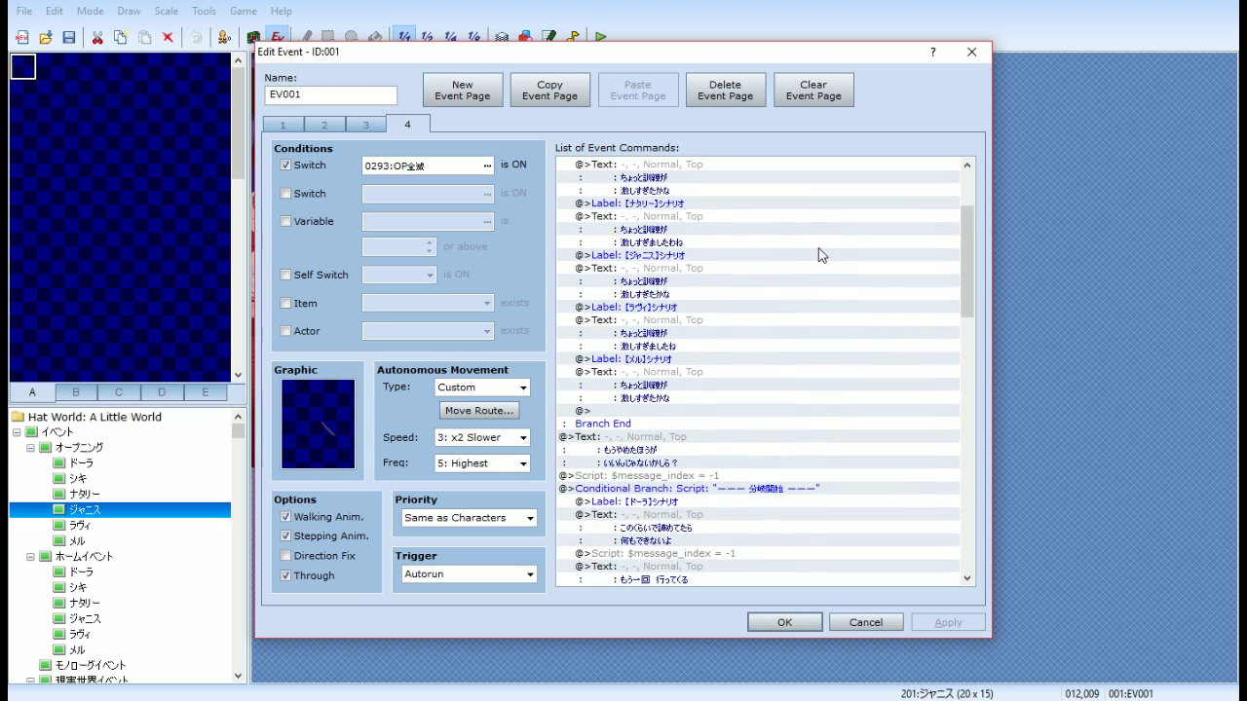
scroll(822, 255, up, 3)
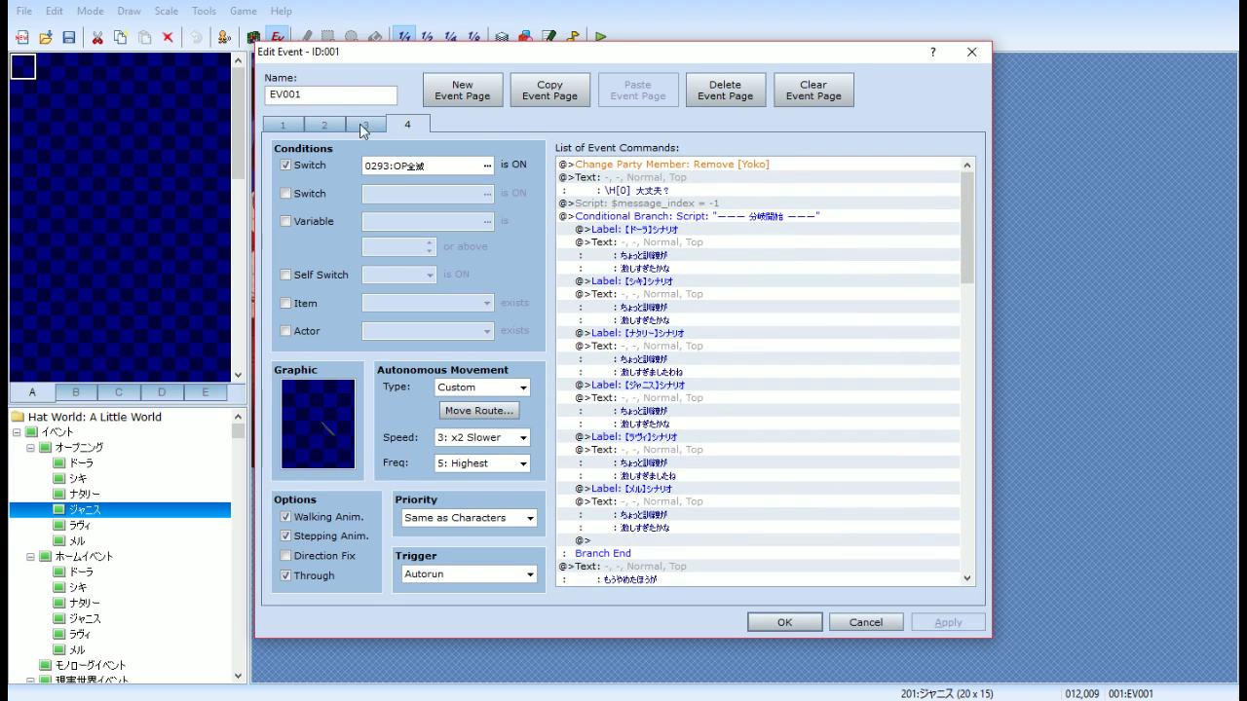
click(970, 55)
Open the ナタリー map under ホームイベント, check page 7 of its ナタリー event, and close the event
click(117, 527)
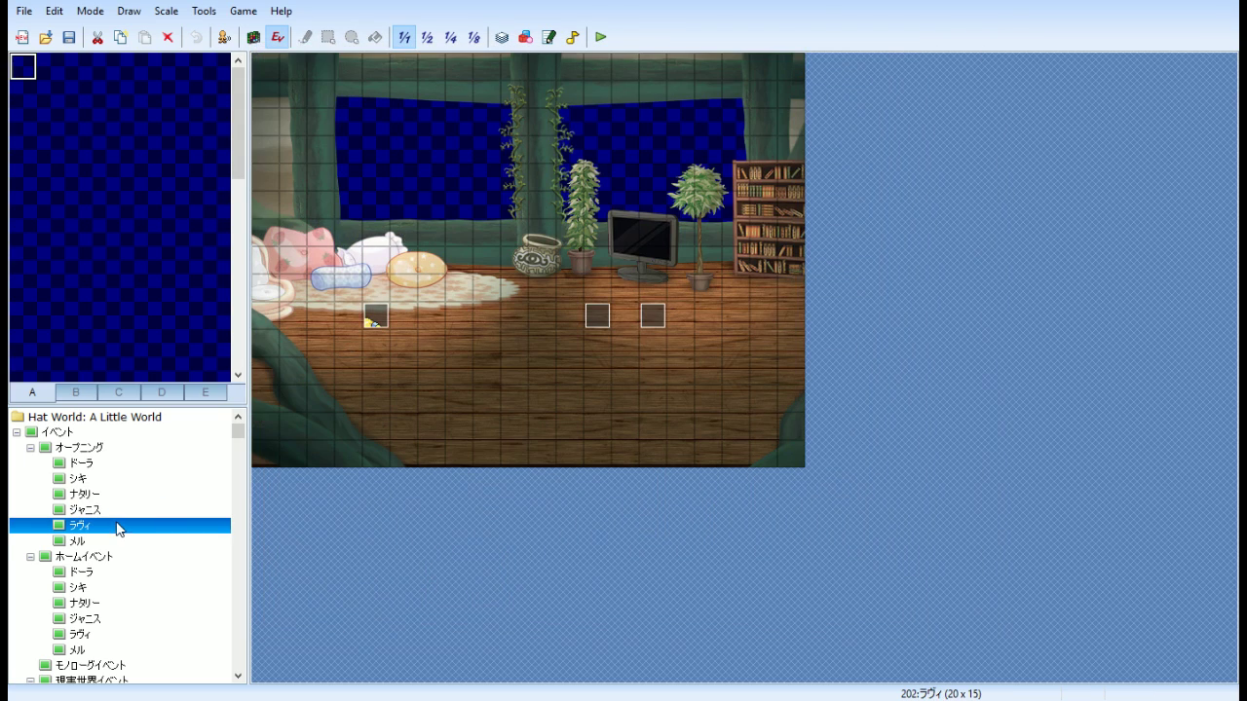
scroll(133, 543, down, 6)
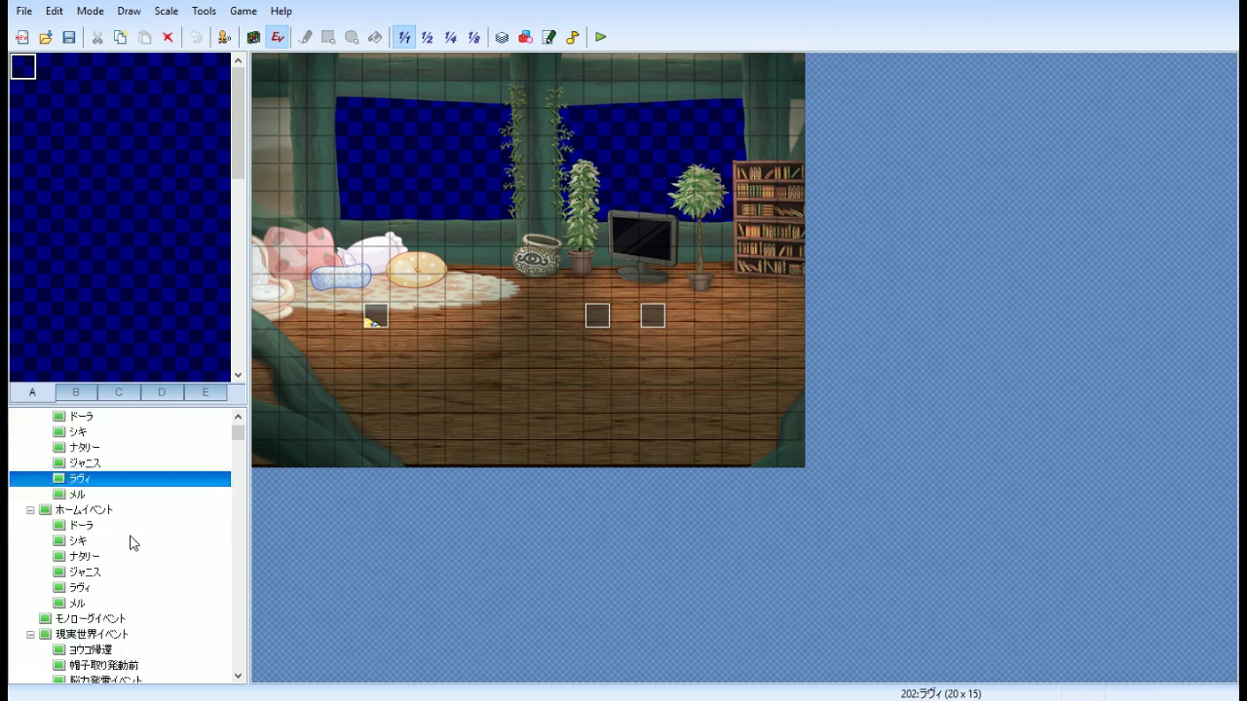
scroll(133, 542, up, 4)
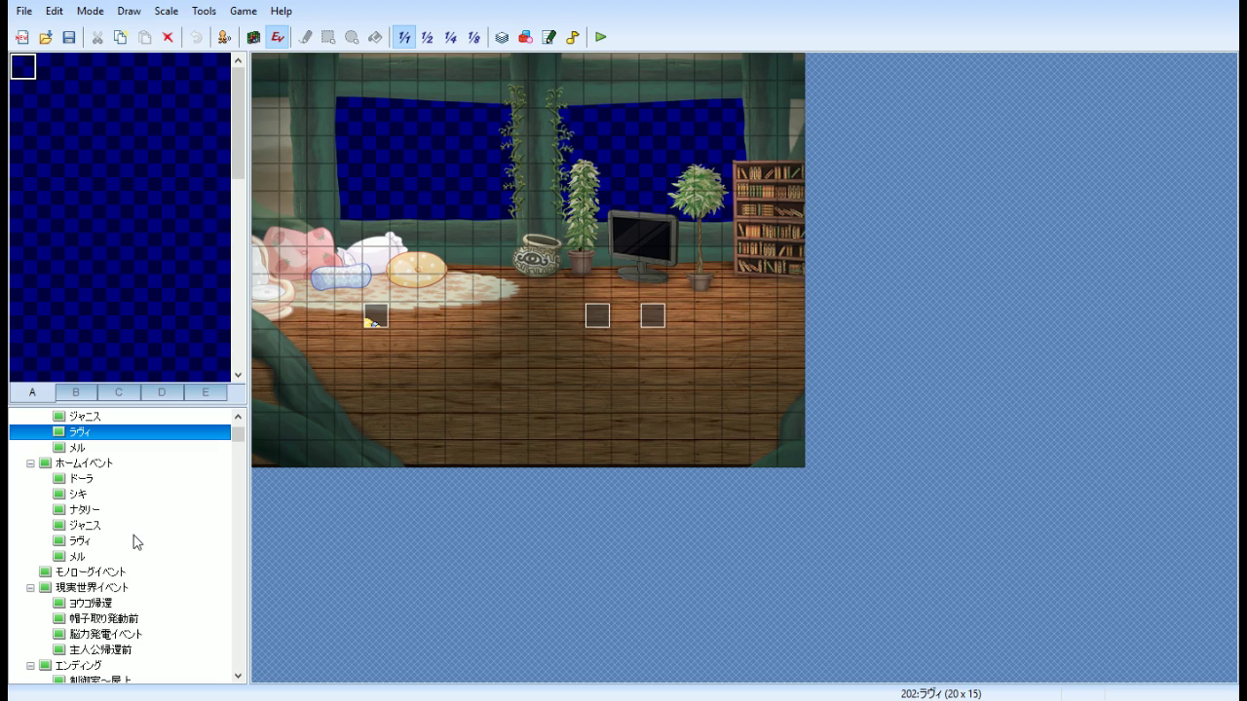
click(113, 526)
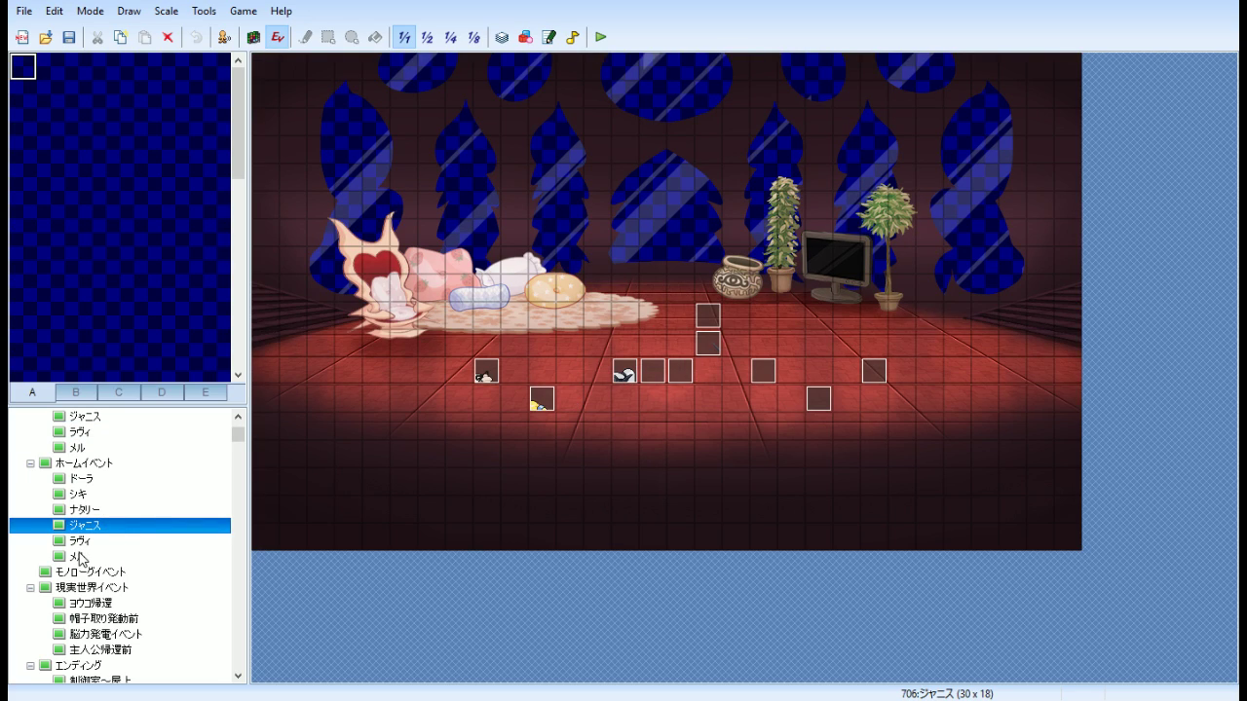
click(82, 508)
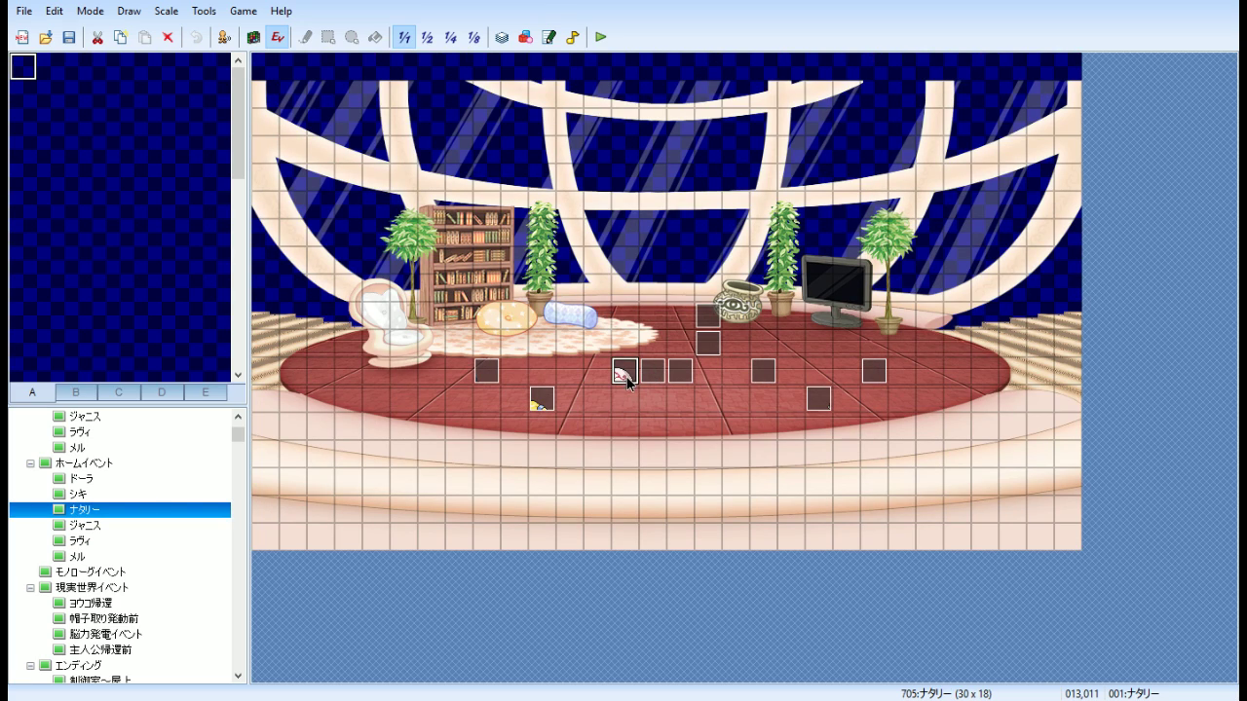
key(Return)
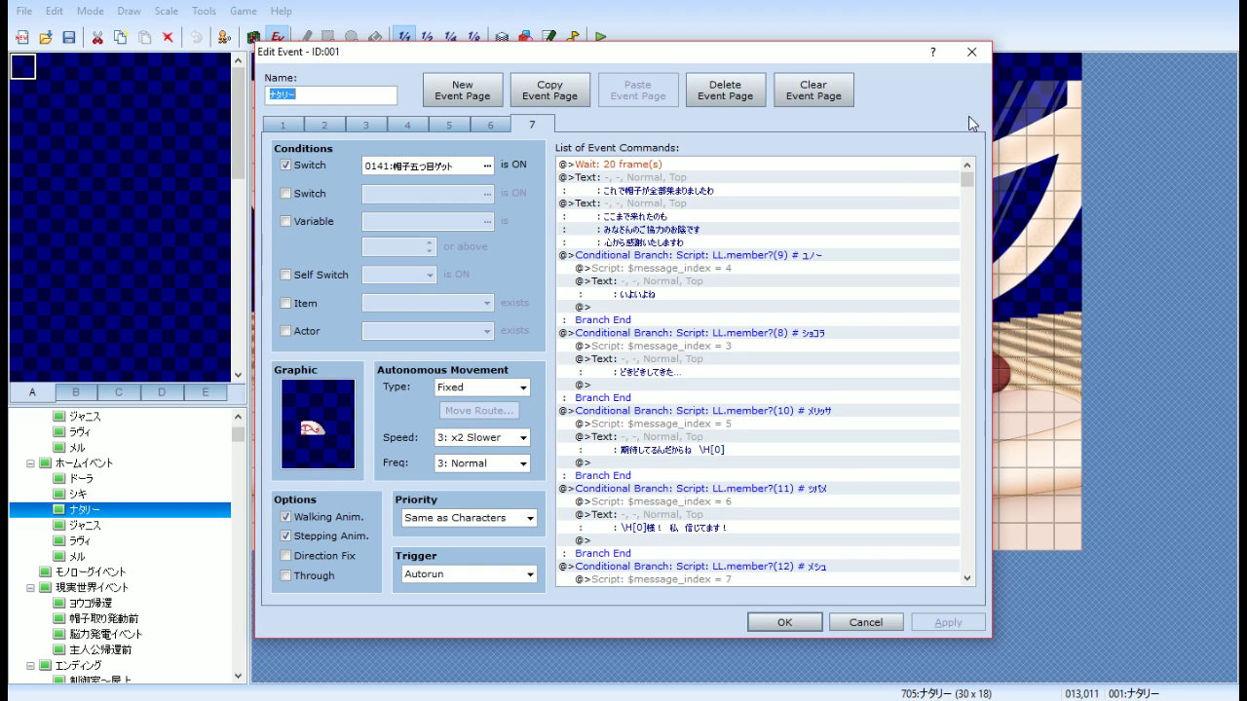
click(972, 53)
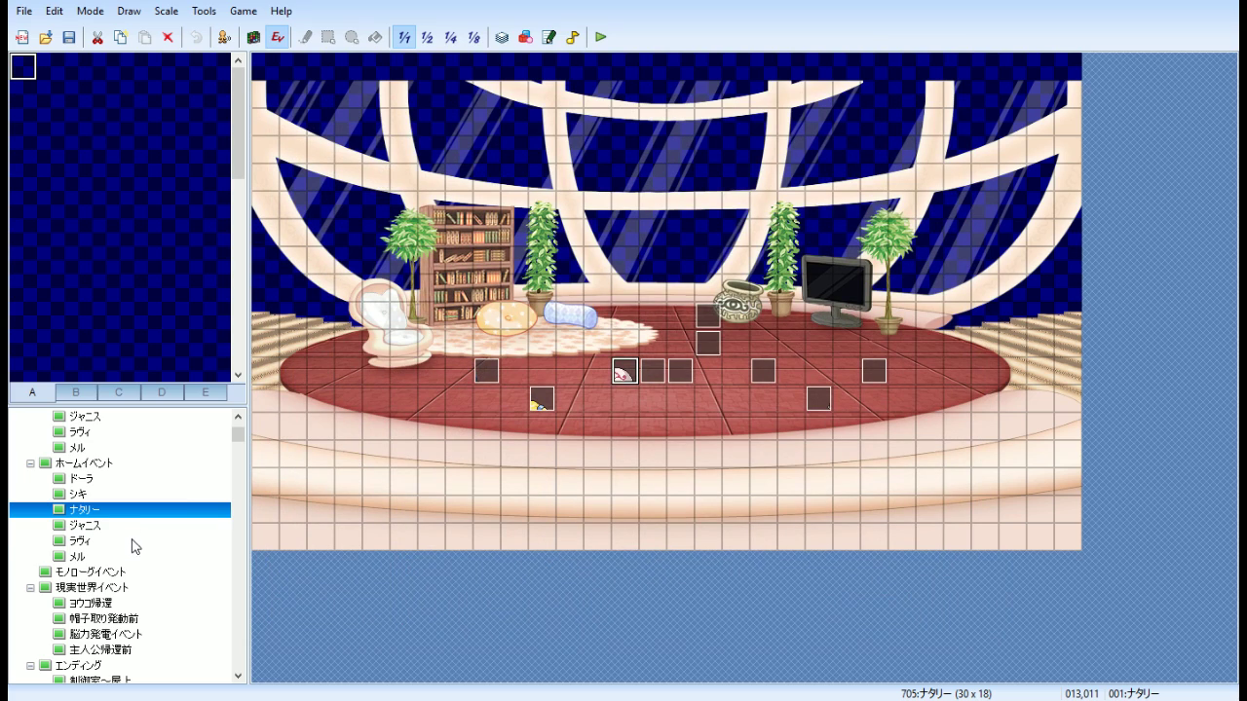
Open the ラヴィ map under ホームイベント, examine the dialogue on page 7 of its ラヴィ event, and close the event
click(135, 542)
key(Return)
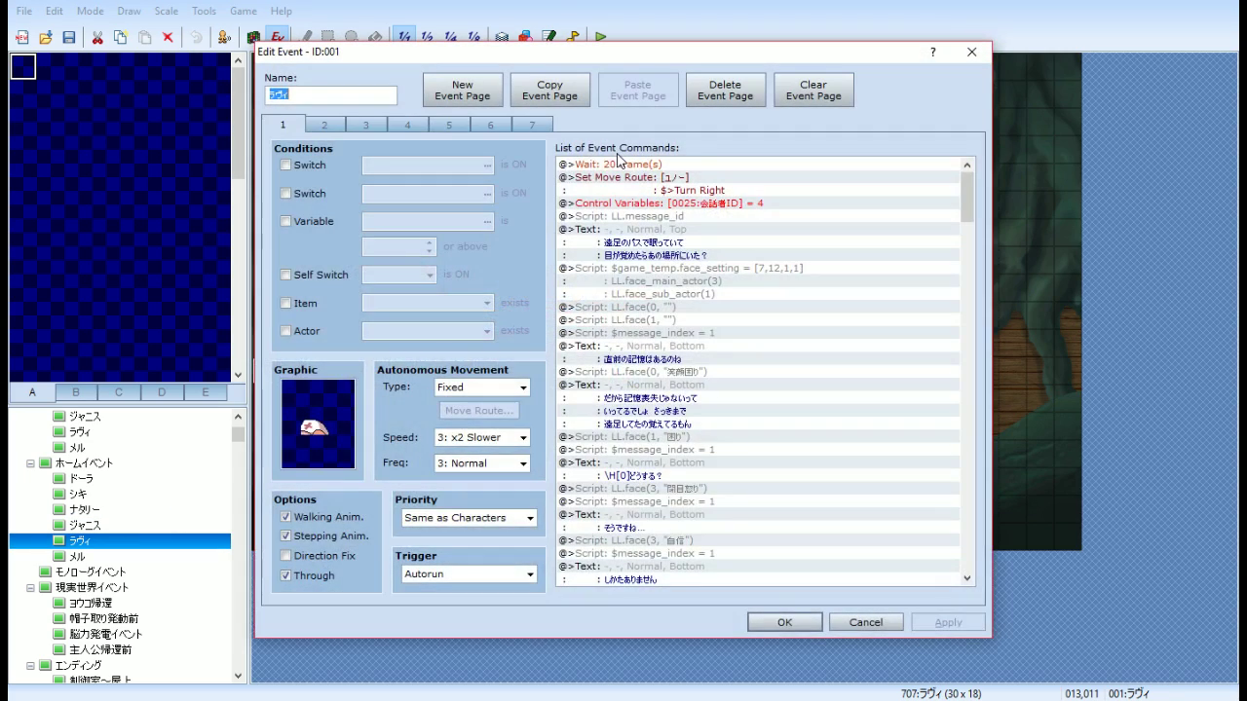
click(532, 125)
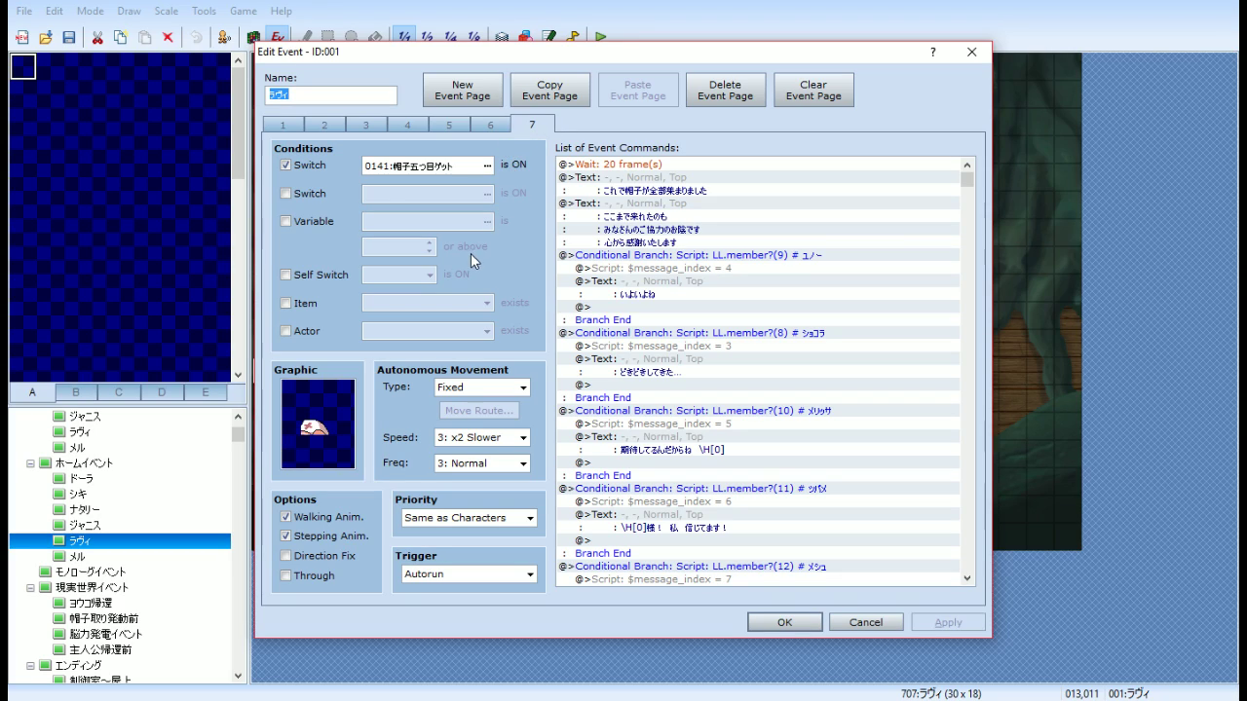
scroll(770, 341, down, 10)
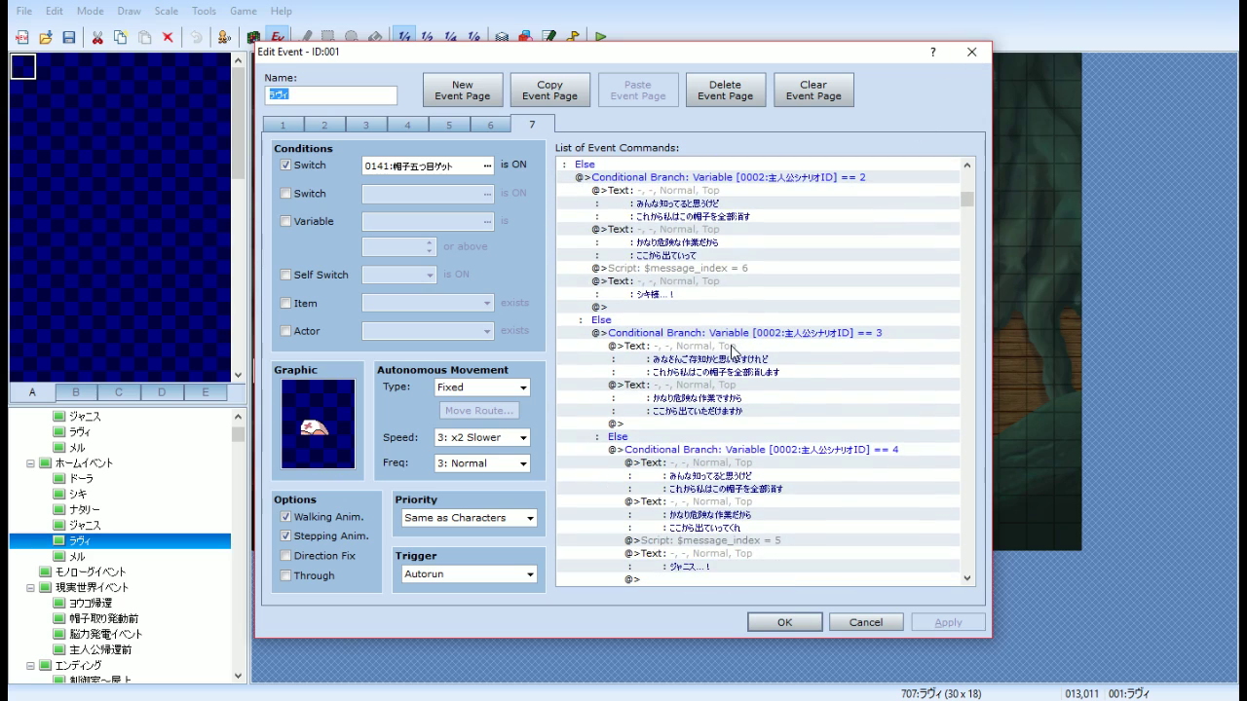
scroll(712, 357, down, 3)
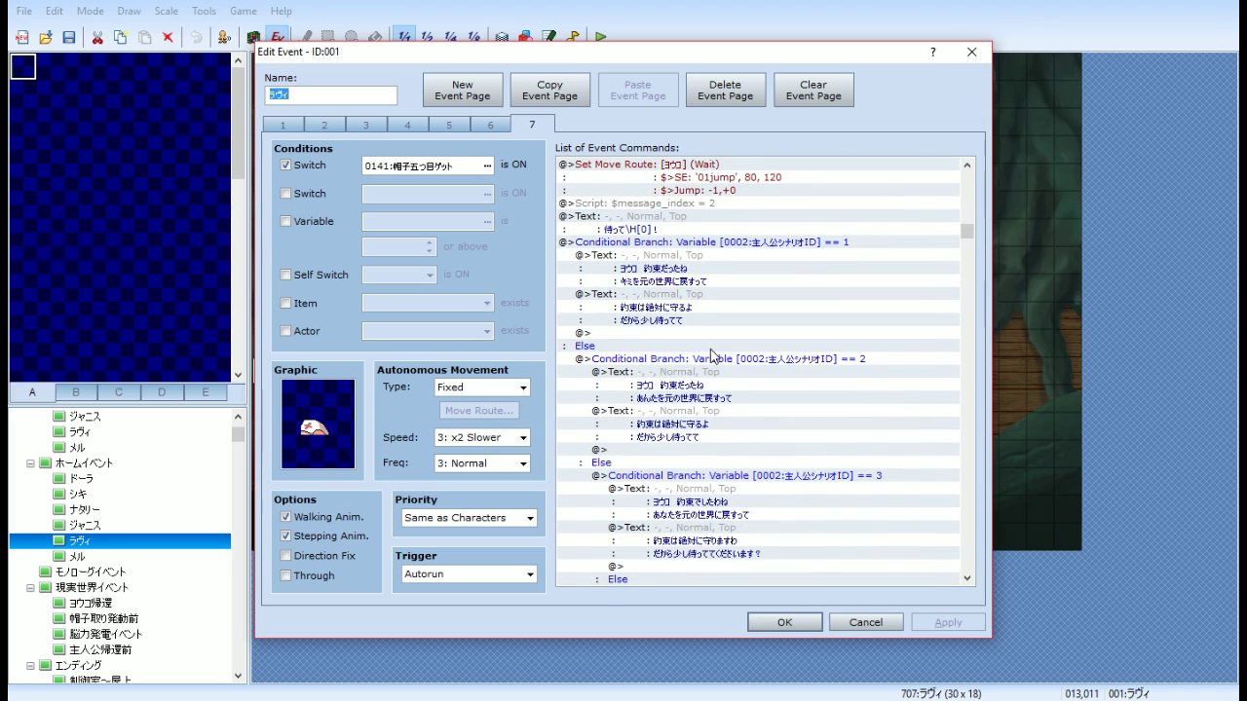
click(973, 53)
Open the ジャニス event on the ホームイベント ジャニス map and check the commands on pages 1 and 4
click(95, 526)
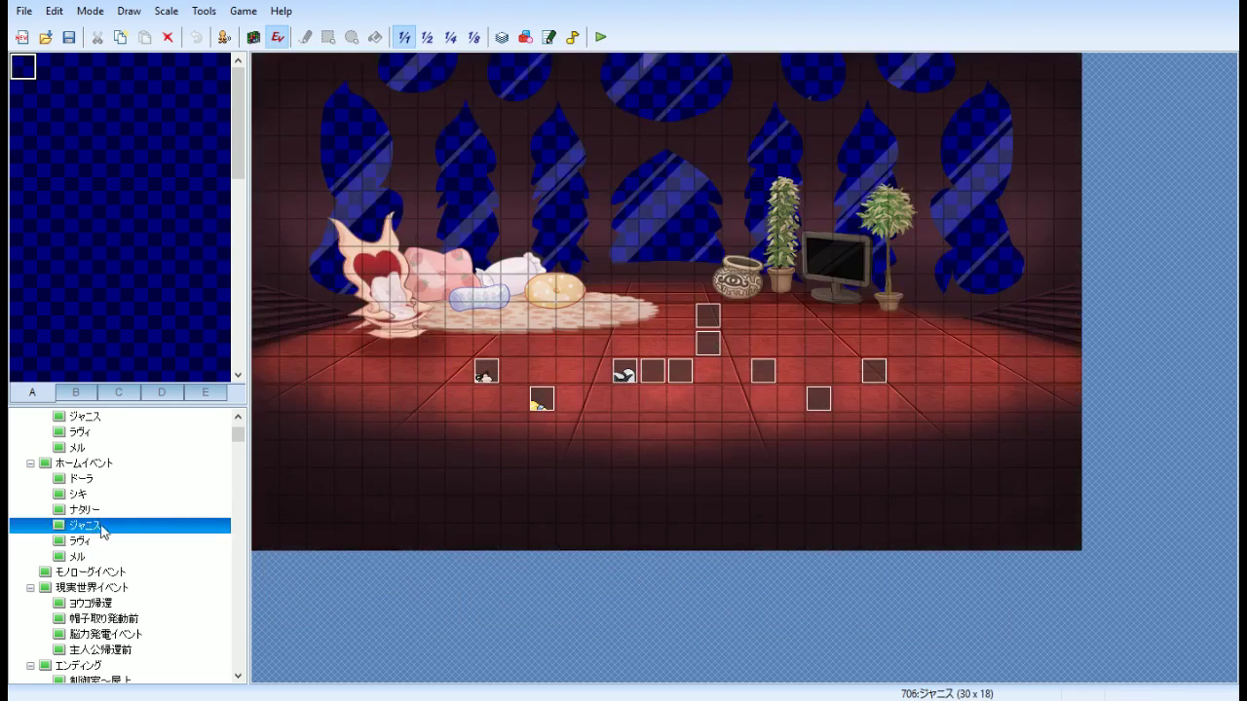
double_click(624, 372)
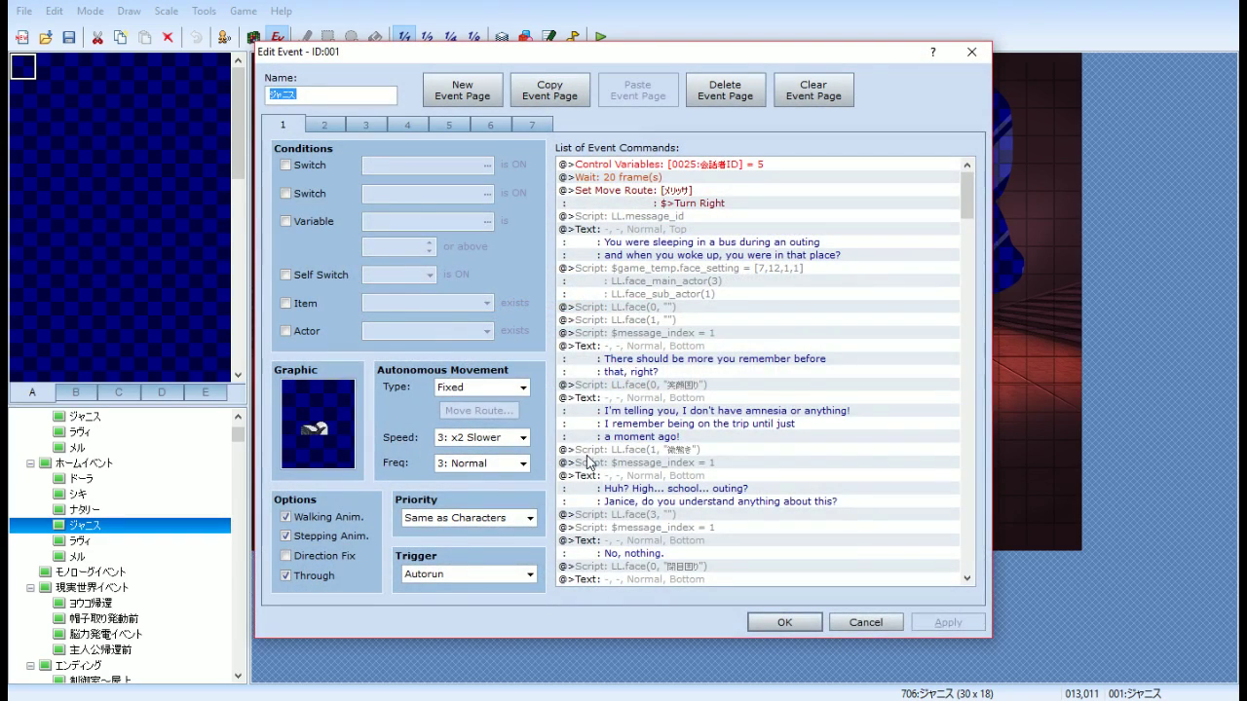
scroll(589, 466, down, 20)
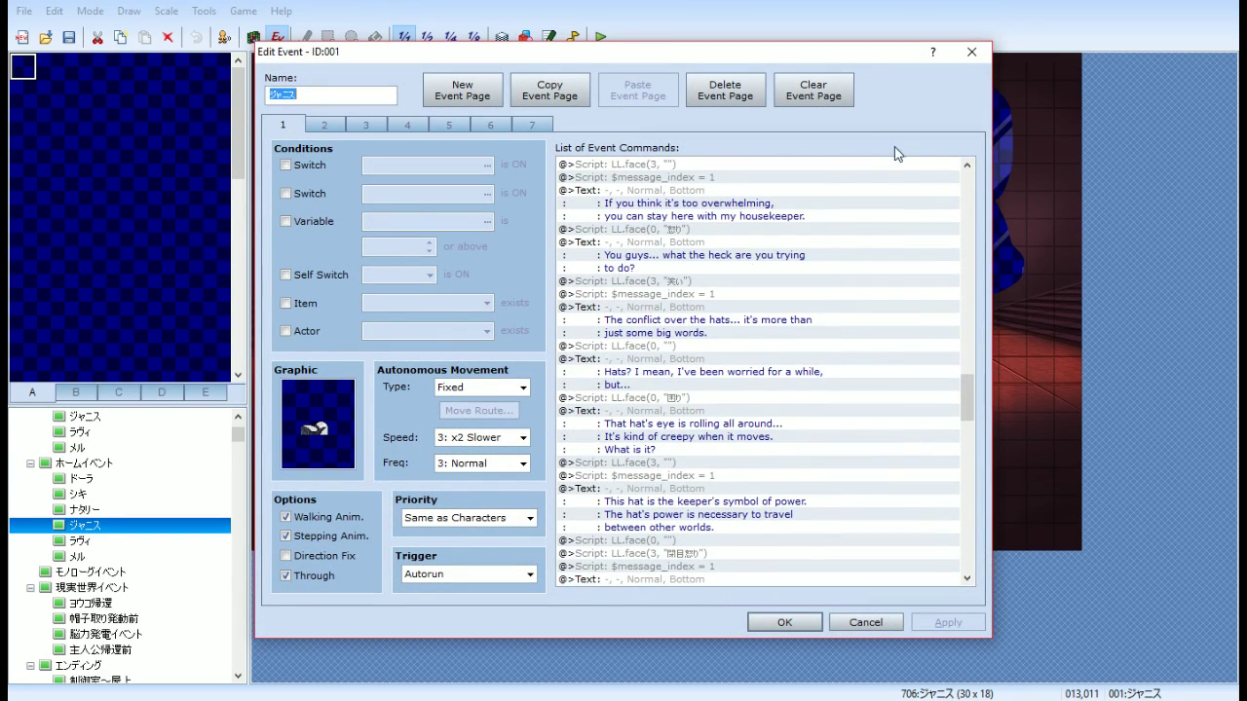
click(407, 123)
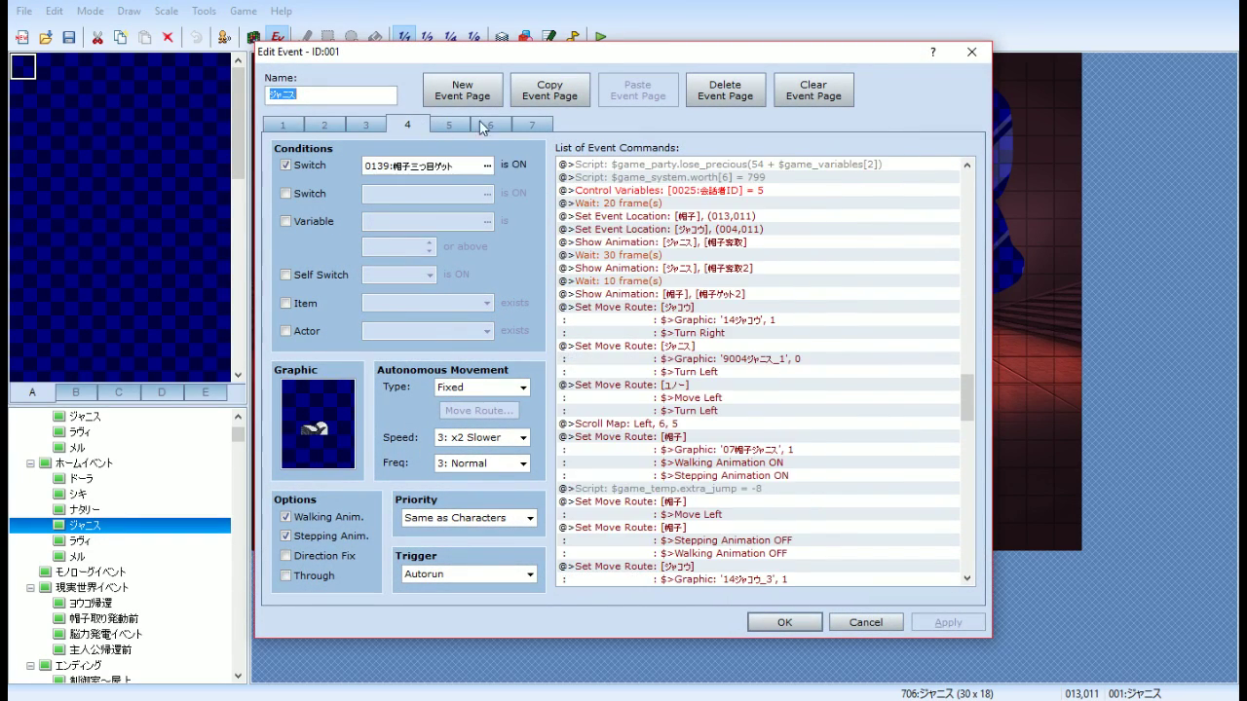
Examine the dialogue in the protagonist scenario branches on page 7 of the ジャニス event
click(530, 119)
scroll(926, 274, down, 7)
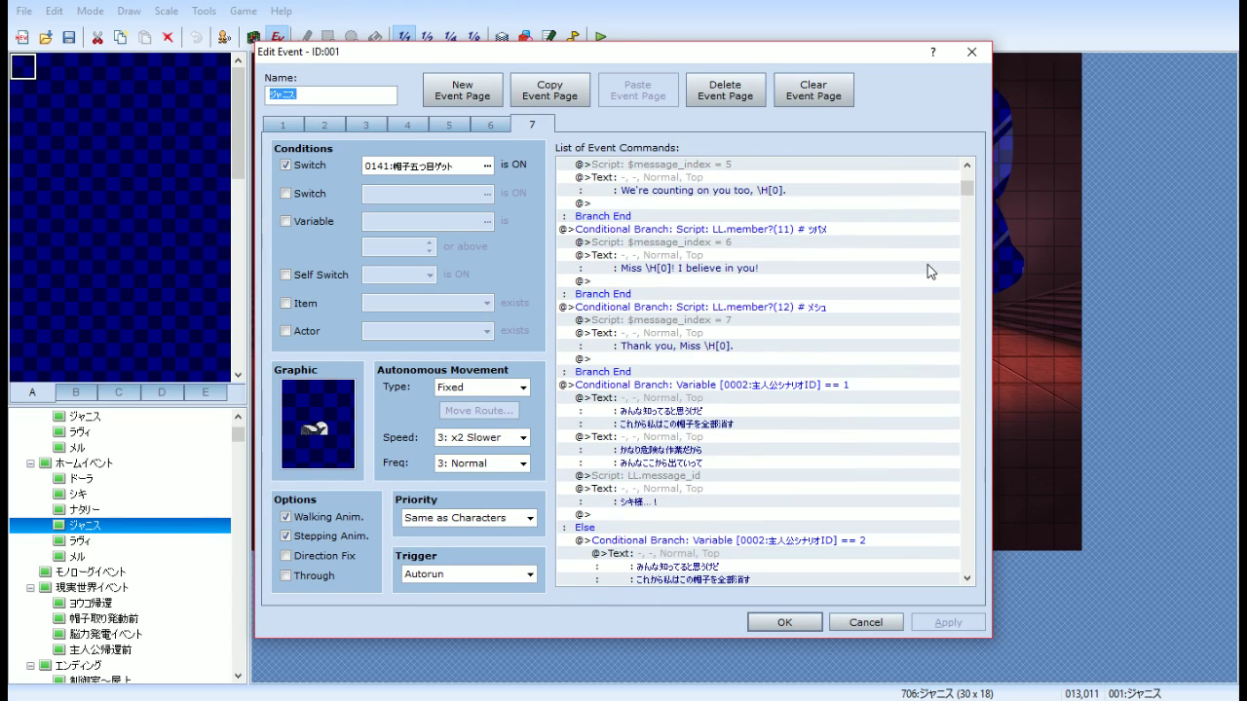
scroll(927, 271, down, 7)
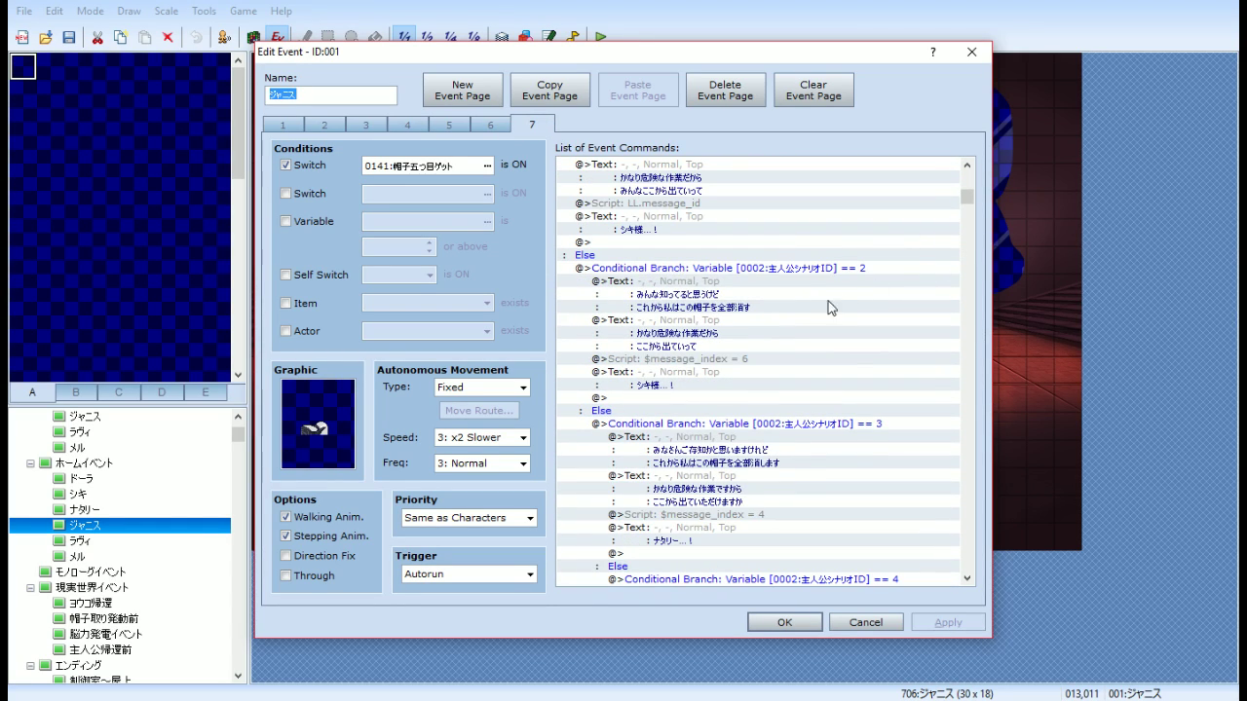
scroll(710, 282, up, 3)
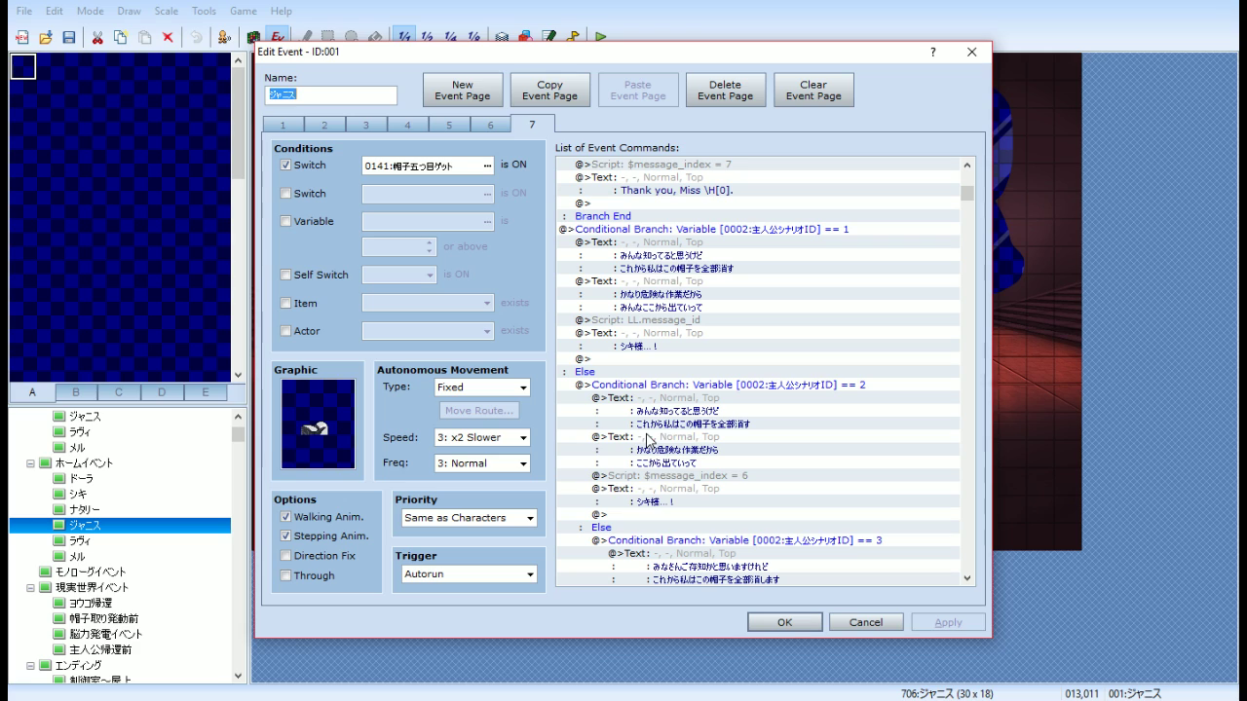
scroll(647, 438, down, 2)
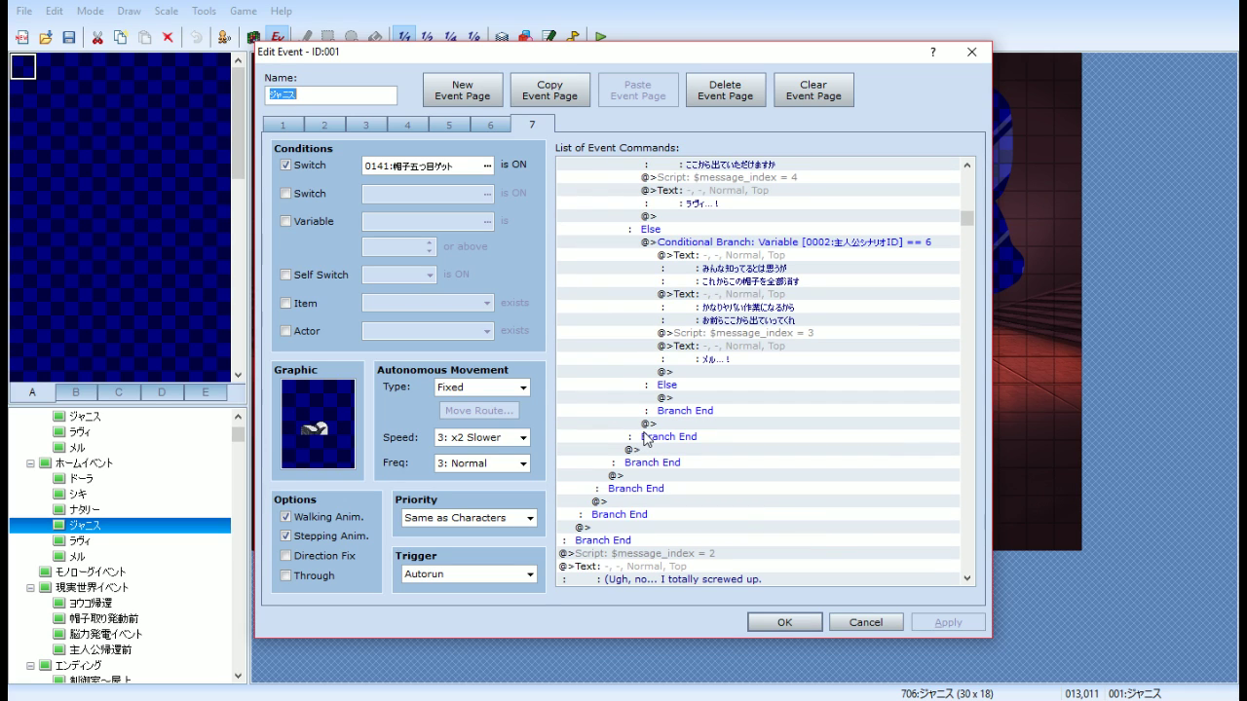
scroll(645, 439, up, 5)
scroll(645, 439, up, 10)
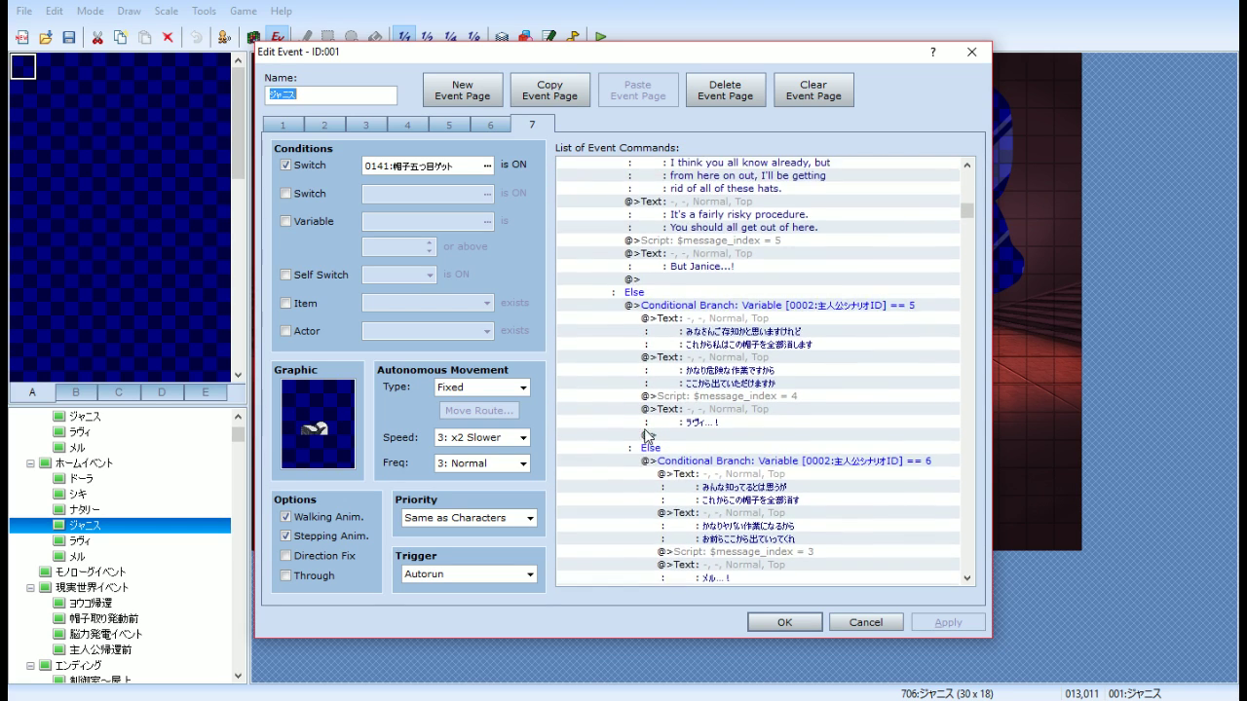
Check the commands near the end of page 7, close the ジャニス event, and save the project
drag(963, 205, 964, 546)
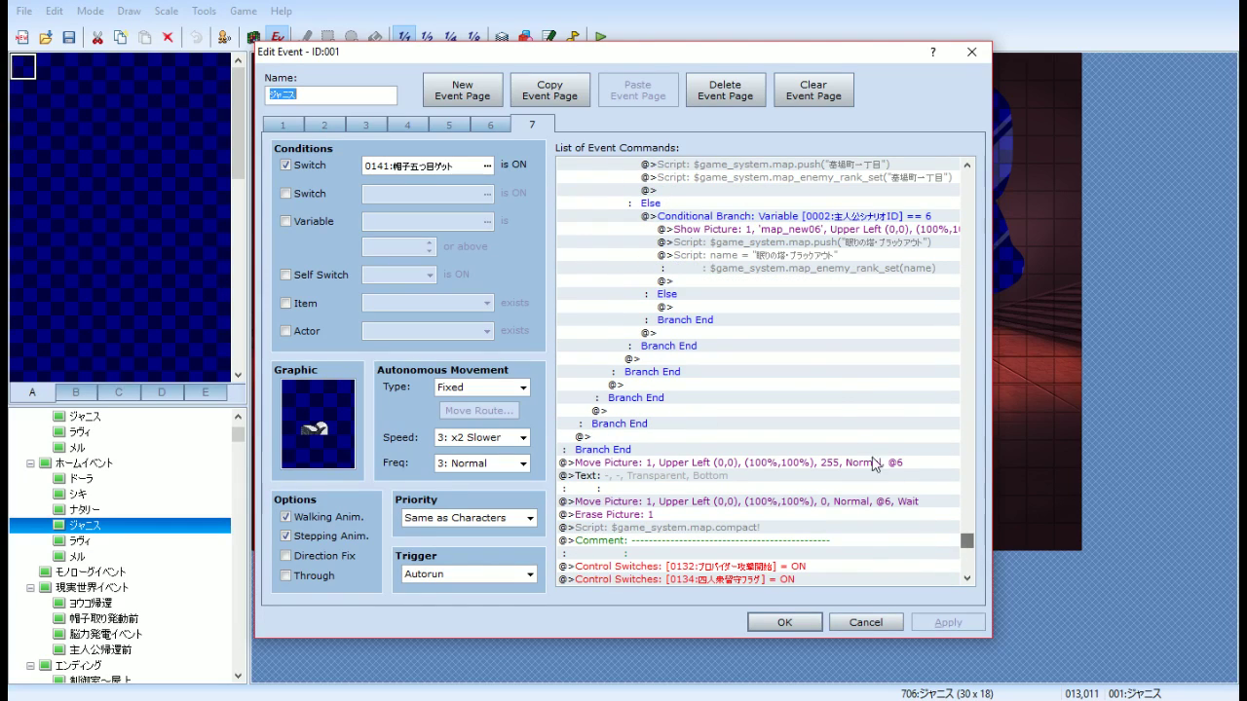
scroll(819, 382, down, 5)
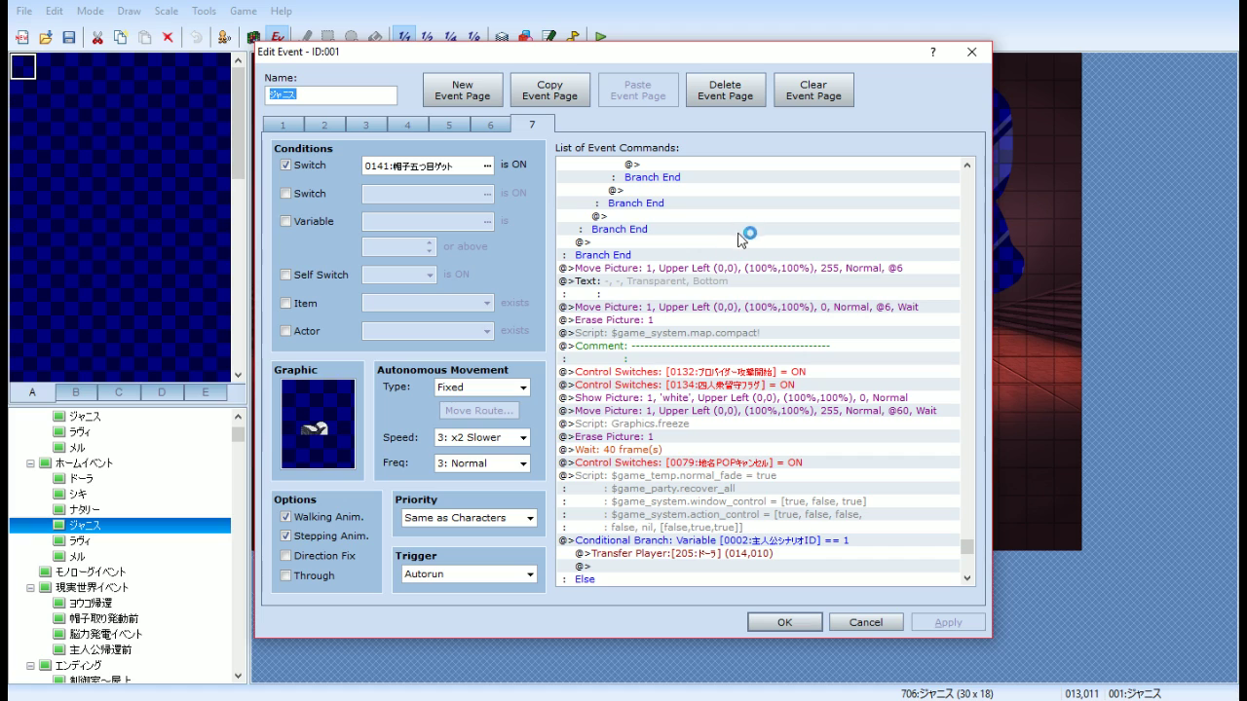
click(975, 53)
click(70, 39)
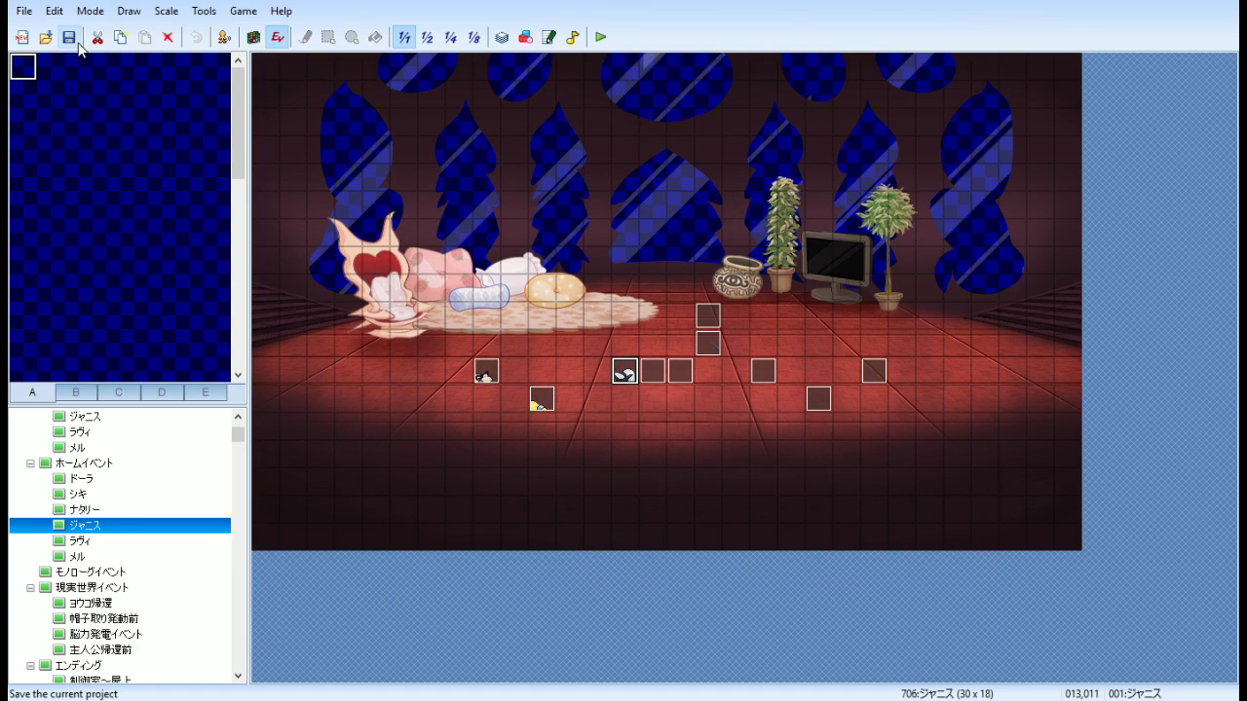